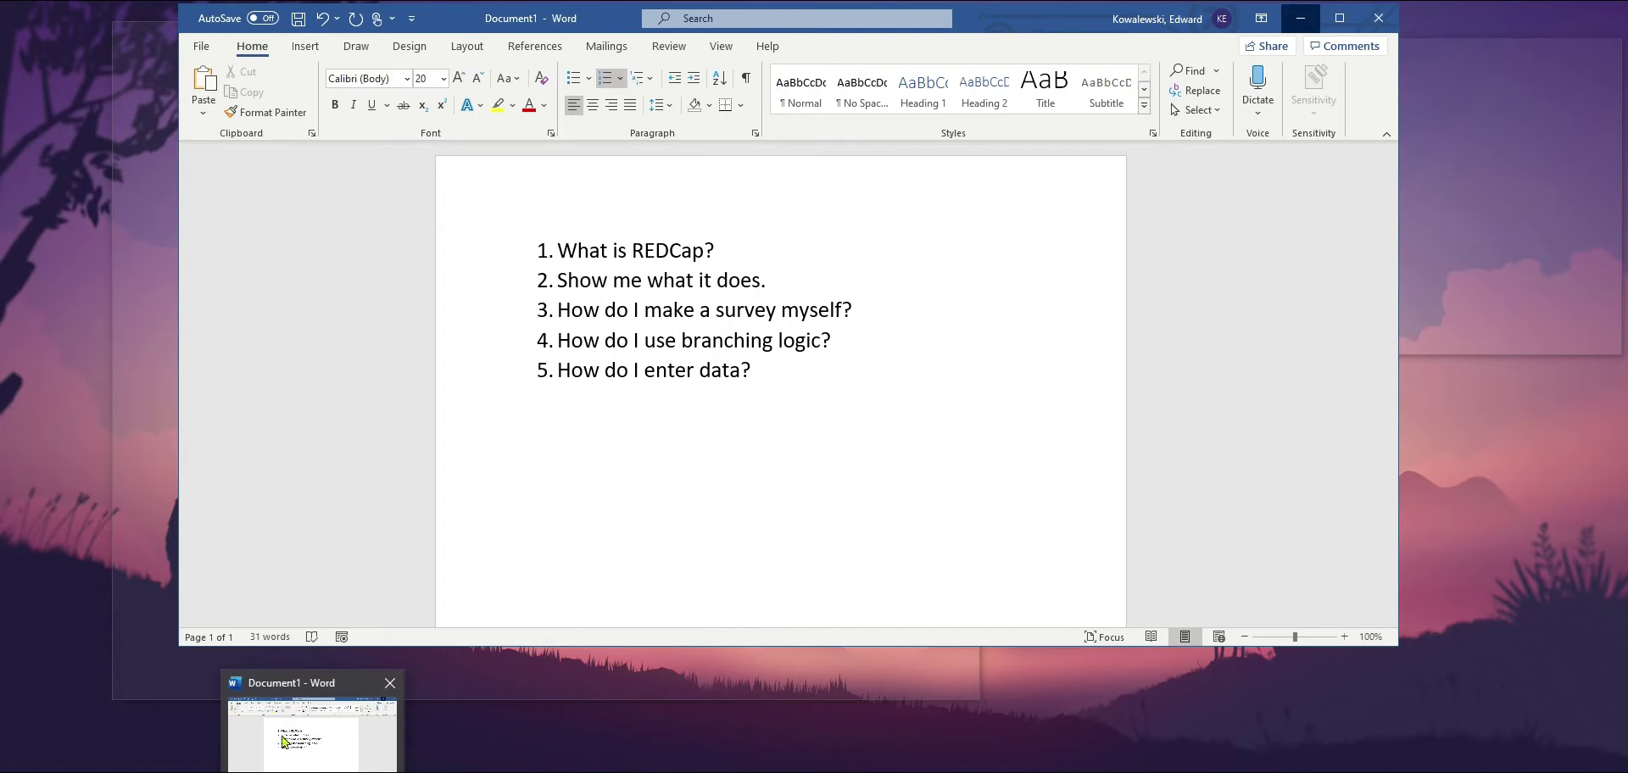
In the Word outline, add "Research Electronic Data Capture" after the question "What is REDCap?"
{"action": "left_click", "coordinate": [313, 727]}
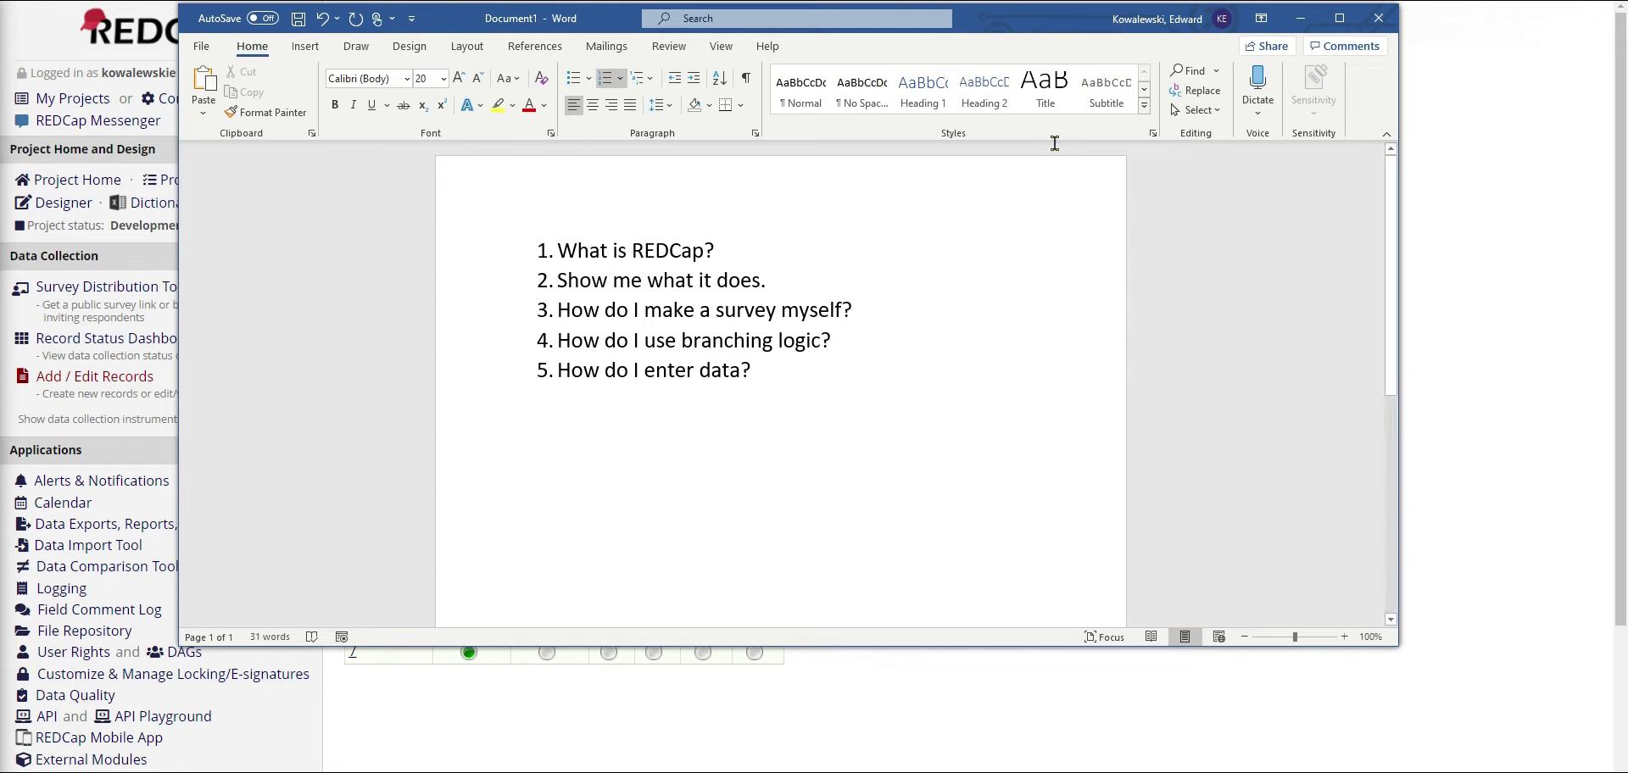
{"action": "left_click_drag", "start_coordinate": [783, 252], "coordinate": [551, 250]}
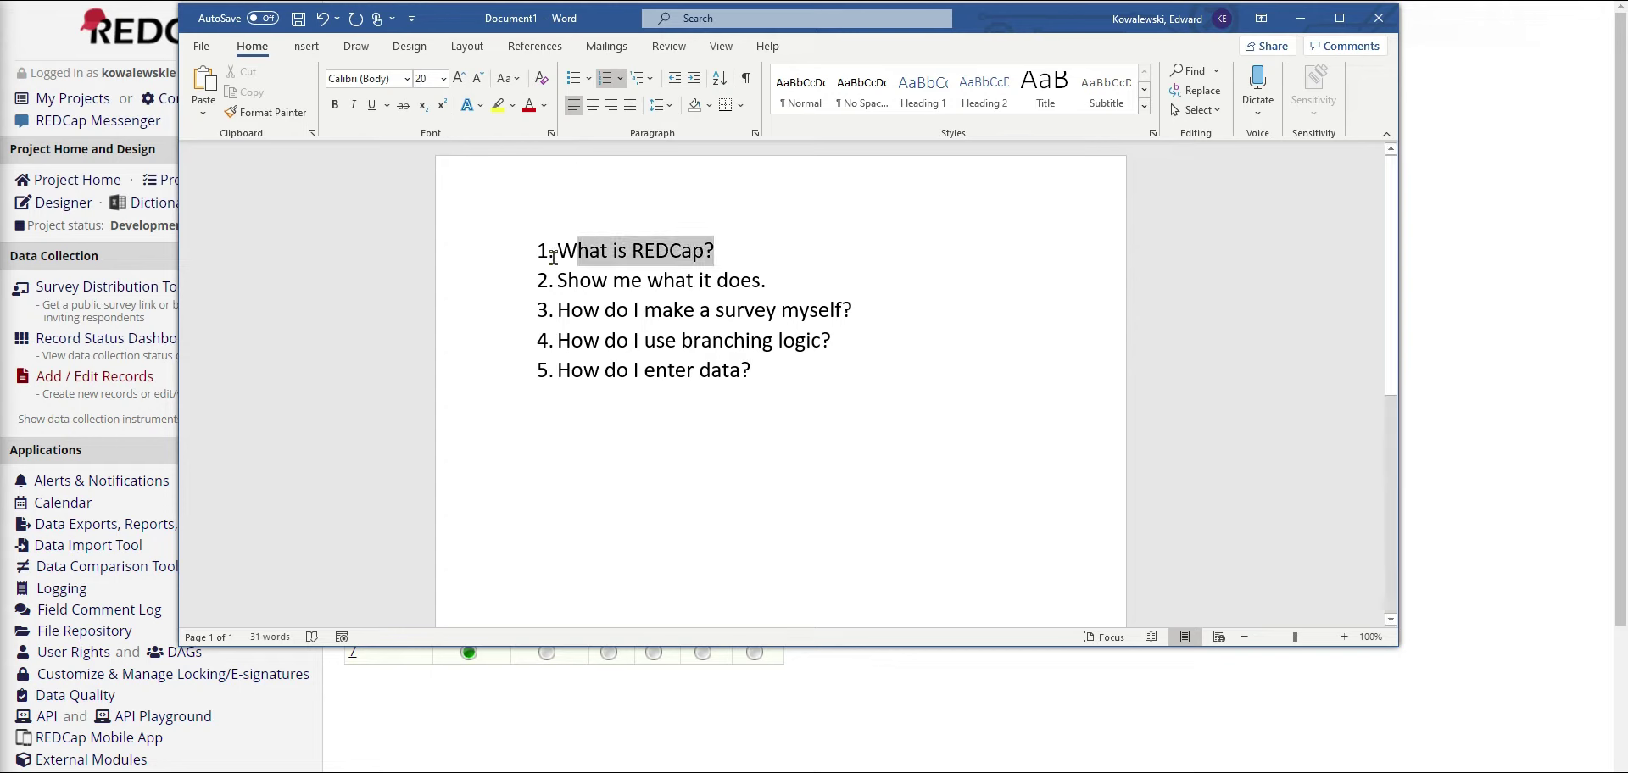
{"action": "left_click", "coordinate": [773, 252]}
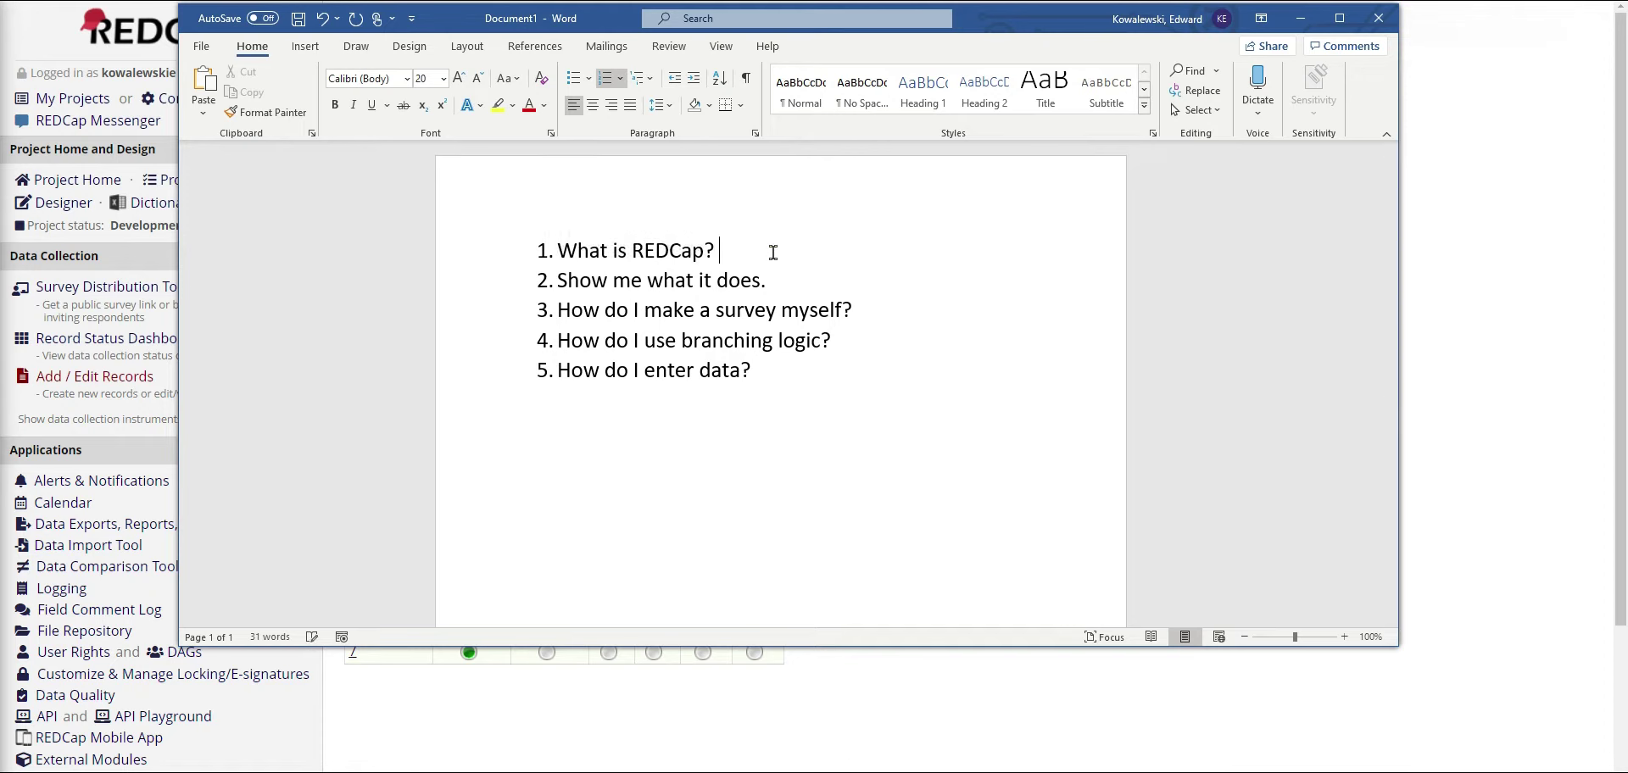
{"action": "type", "text": "Research Electronic Data CA"}
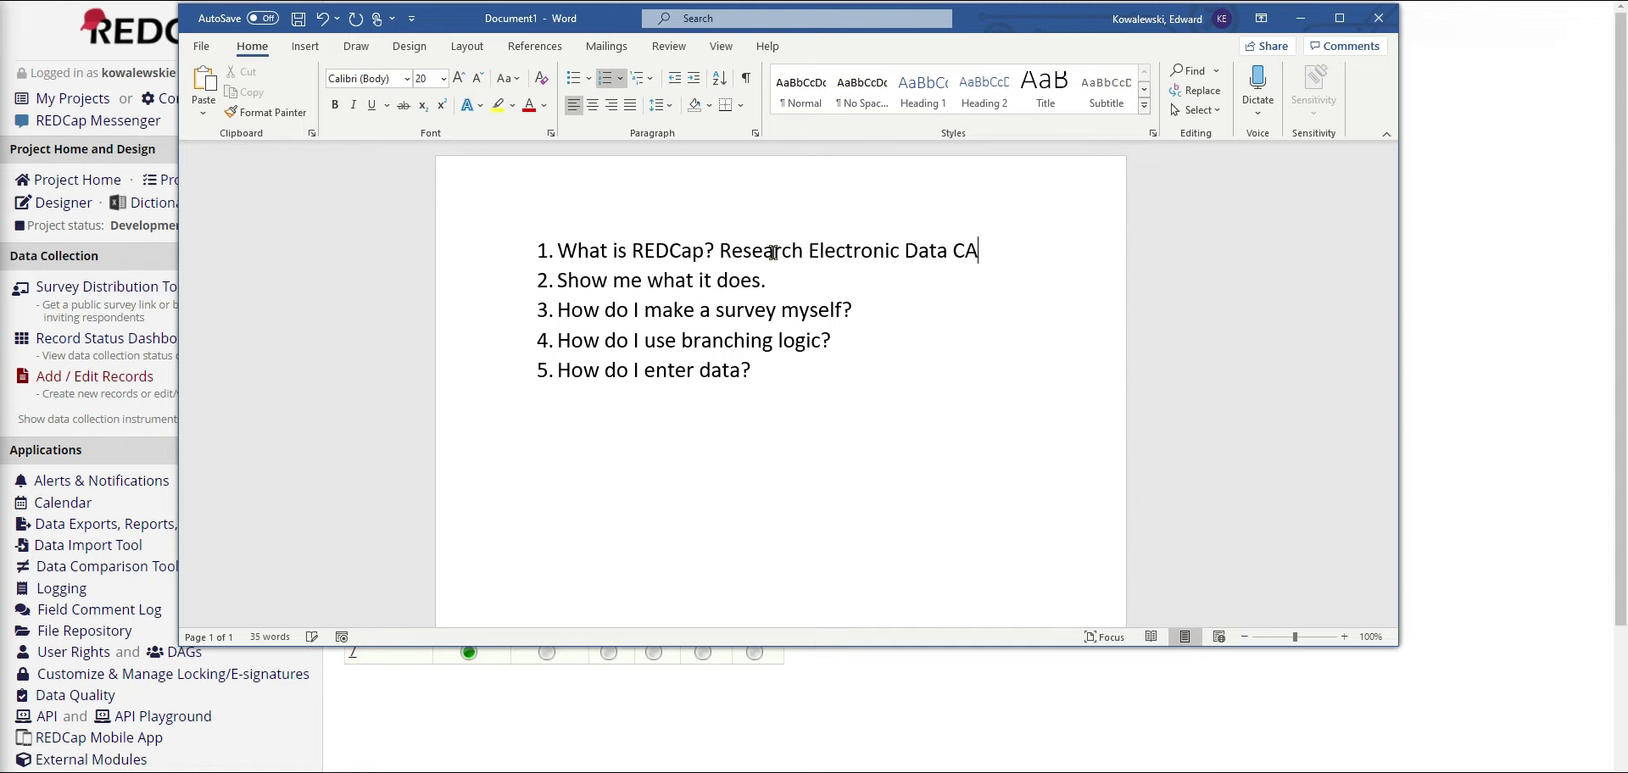
{"action": "key", "text": "BackSpace"}
{"action": "type", "text": "apture"}
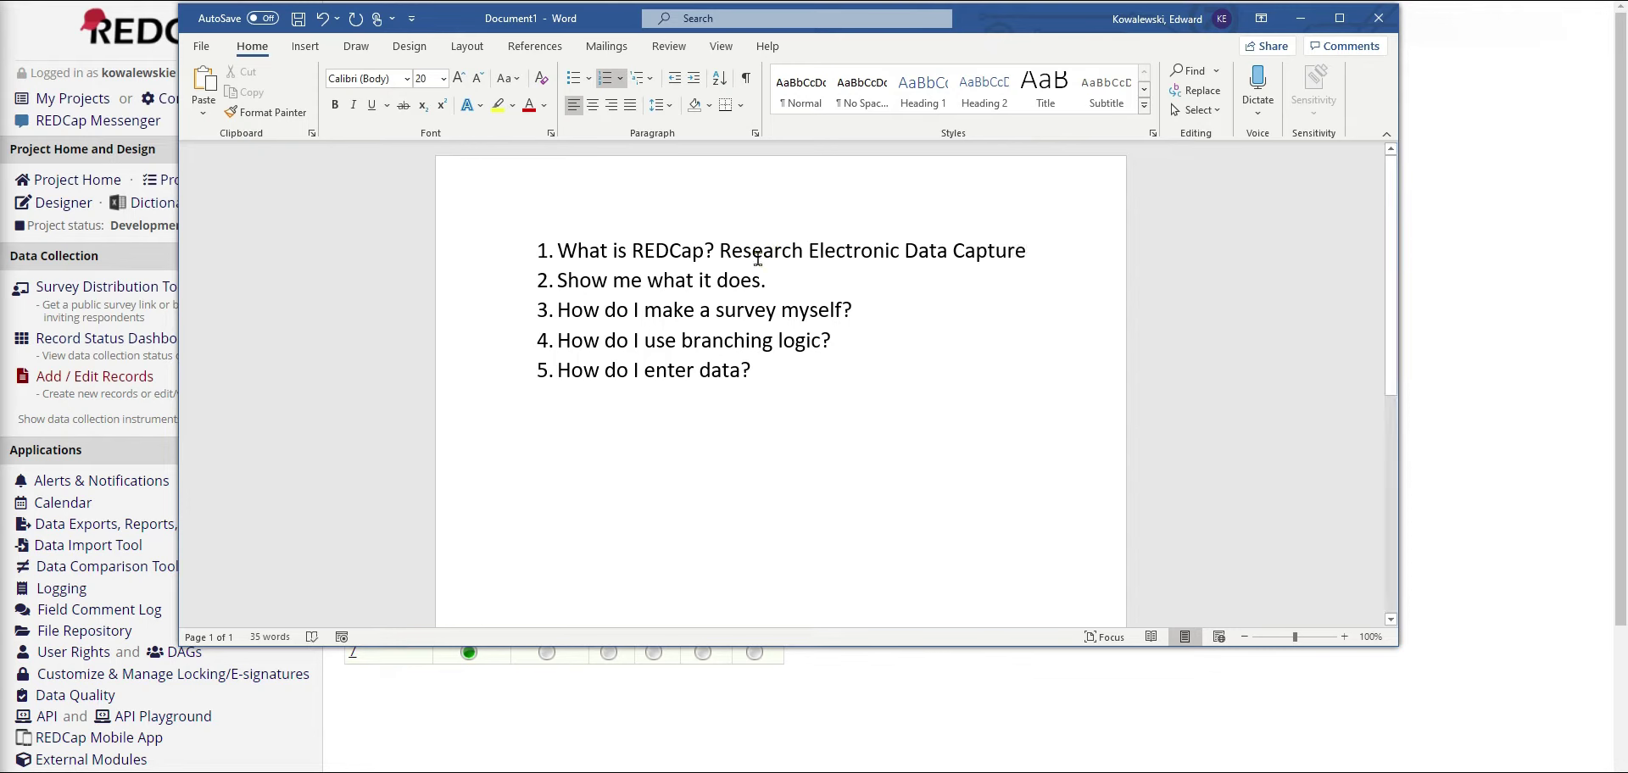
{"action": "left_click", "coordinate": [791, 250]}
{"action": "left_click_drag", "start_coordinate": [951, 251], "coordinate": [988, 252]}
{"action": "left_click", "coordinate": [1051, 266]}
{"action": "left_click_drag", "start_coordinate": [831, 276], "coordinate": [555, 279]}
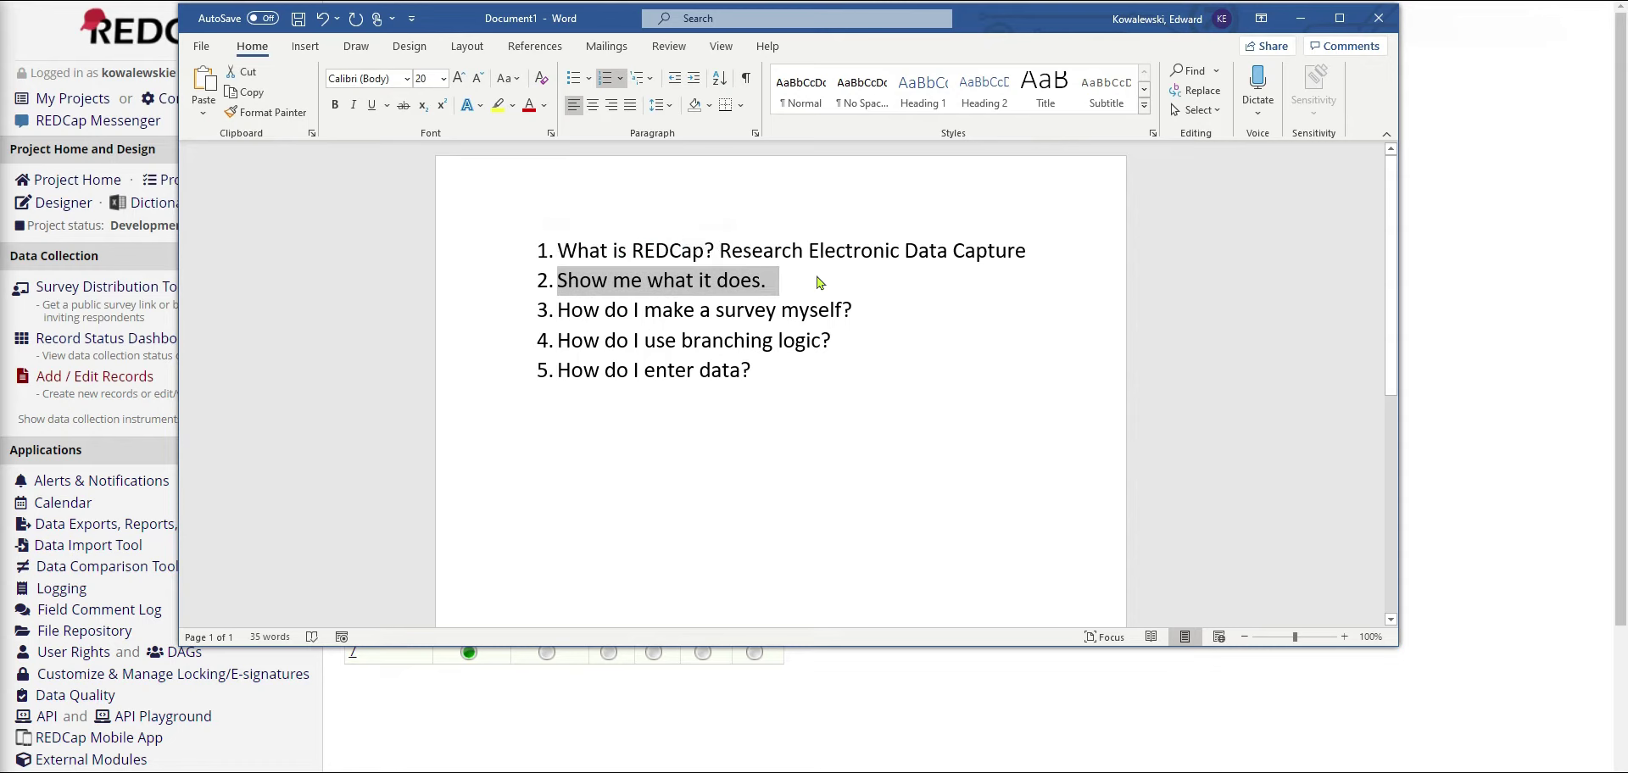
{"action": "left_click", "coordinate": [848, 274]}
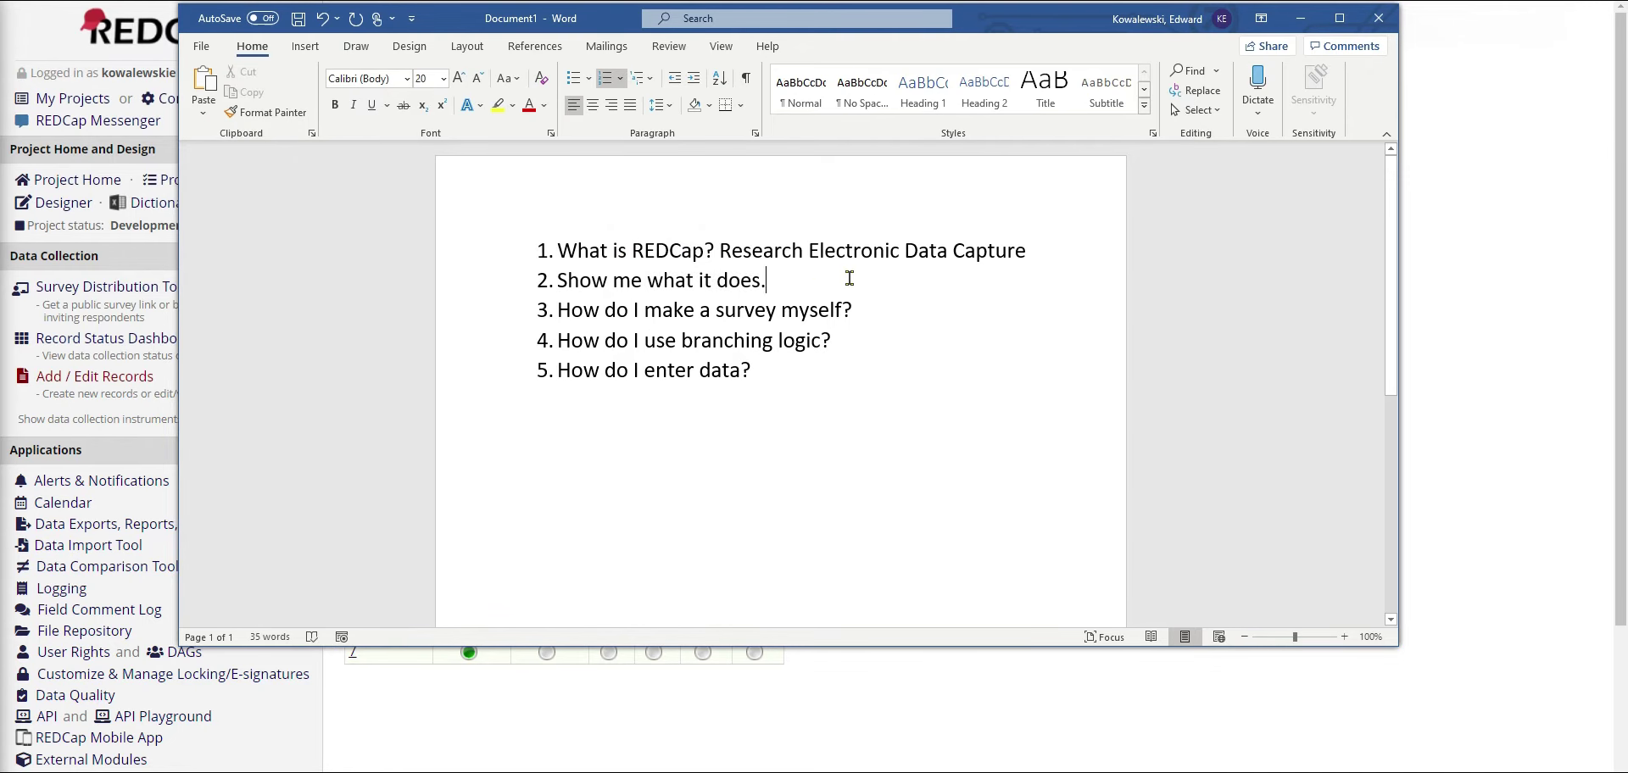
Minimize the Word outline to return to REDCap and enlarge the Record Status Dashboard page
{"action": "left_click", "coordinate": [1298, 18]}
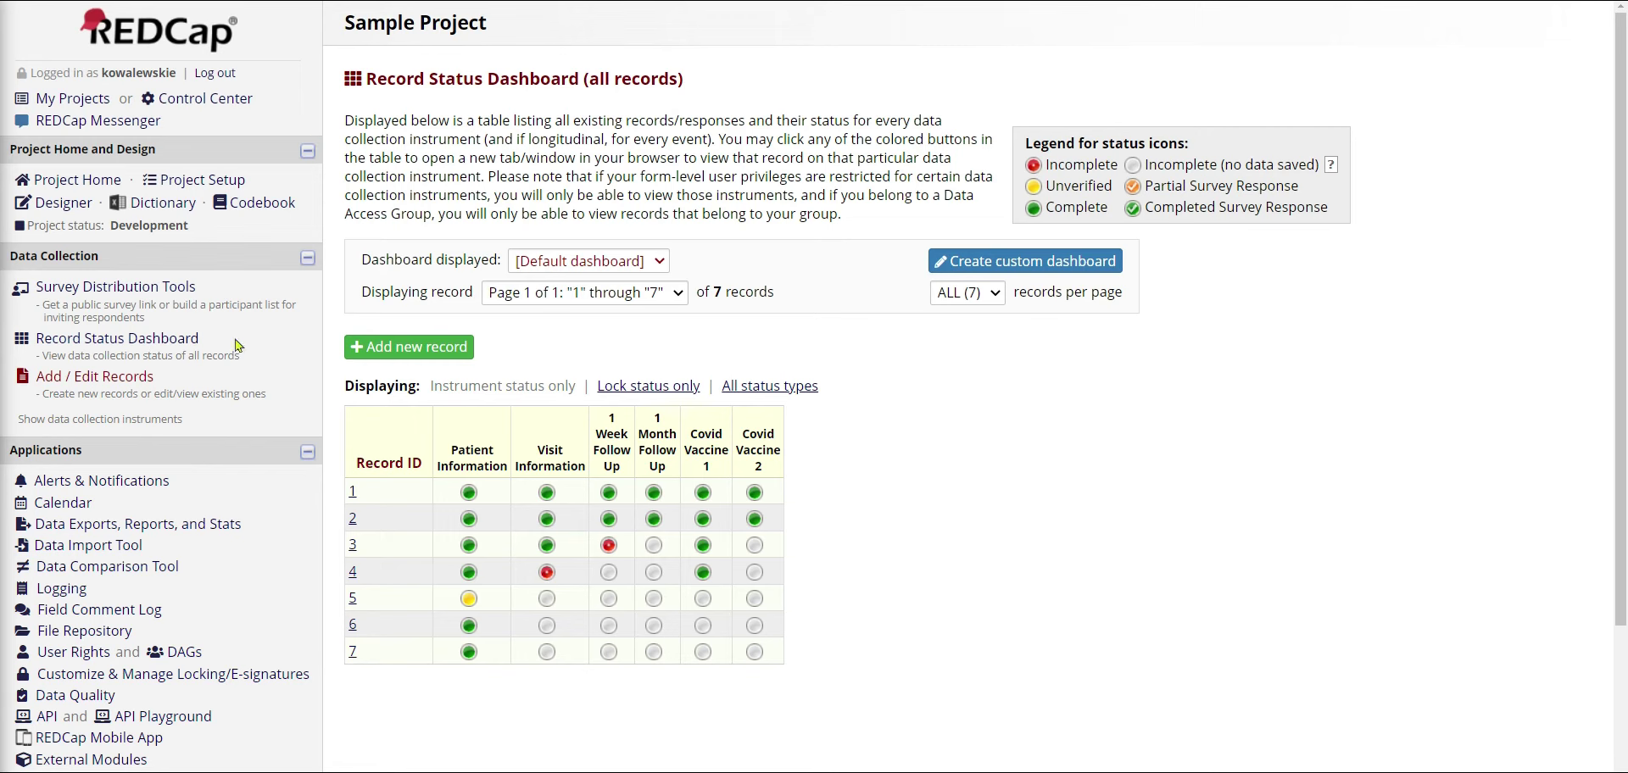
{"action": "left_click_drag", "start_coordinate": [240, 343], "coordinate": [30, 339]}
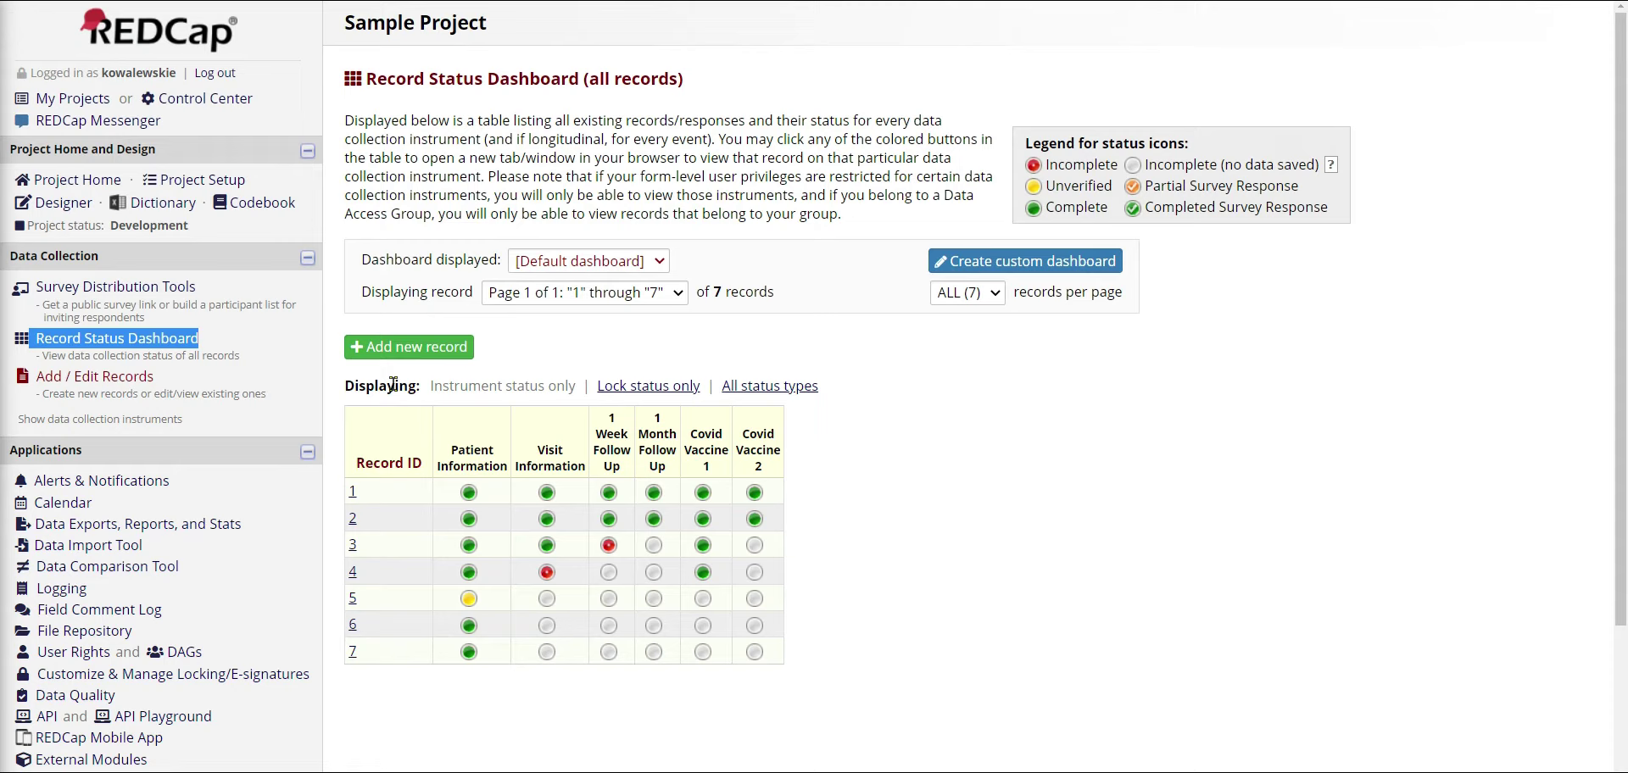
{"action": "key", "text": "ctrl+plus"}
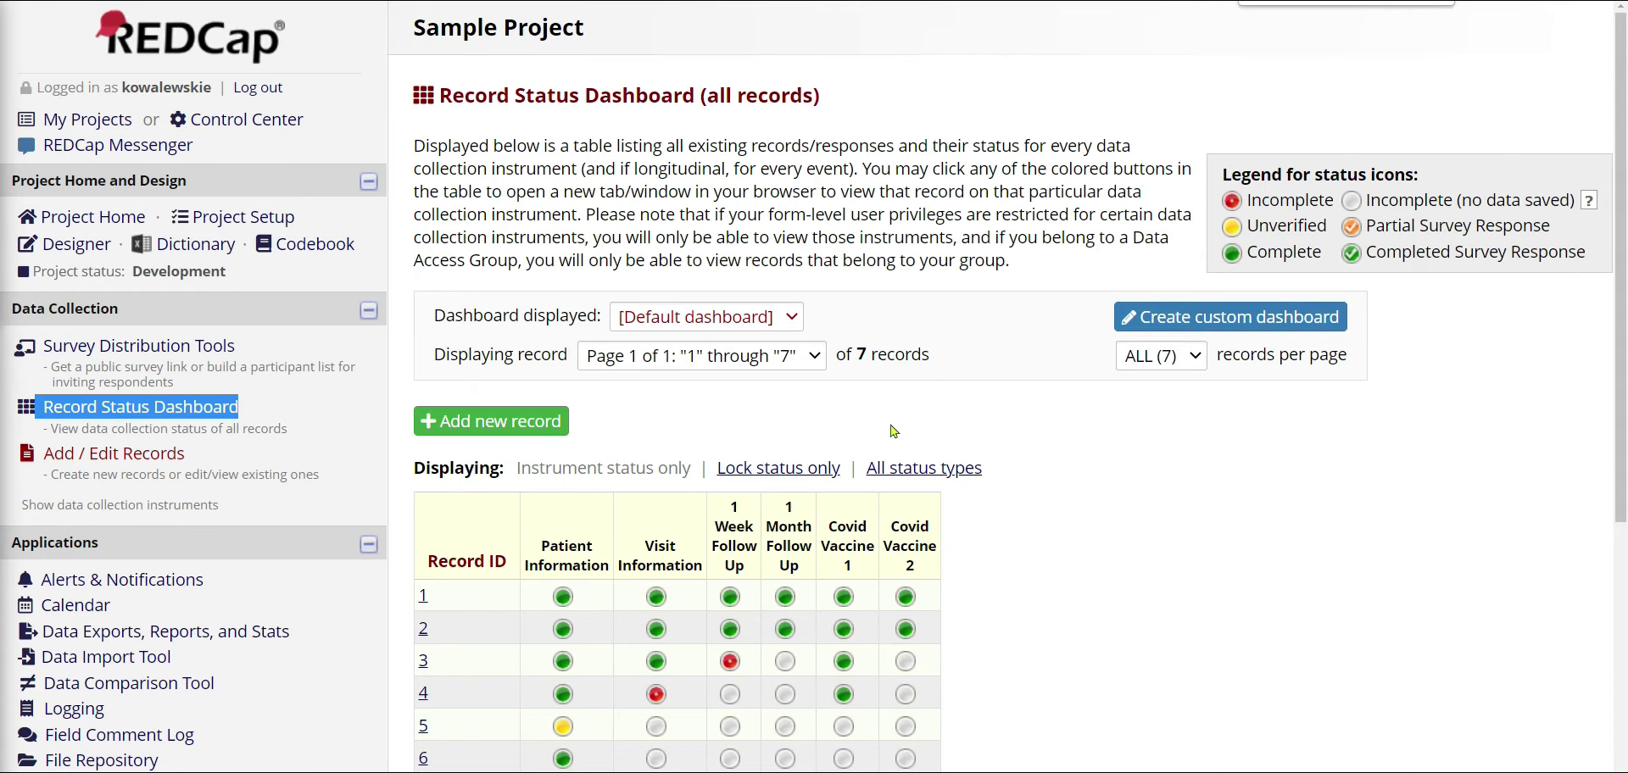
{"action": "scroll", "coordinate": [984, 449], "scroll_direction": "down", "scroll_amount": 1}
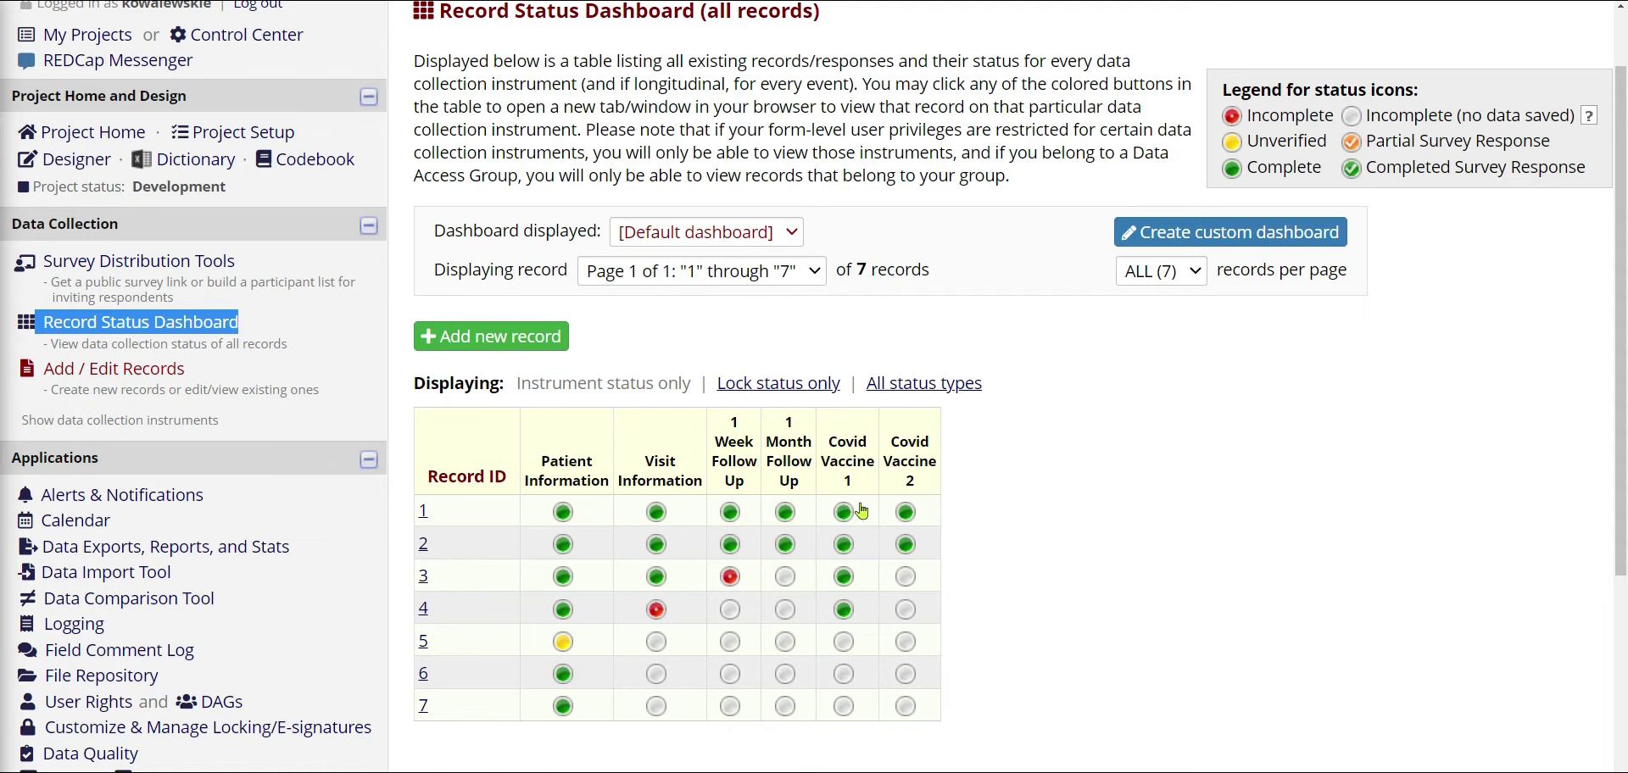
Examine the dashboard's instrument columns, from Patient Information and Visit Information through the follow-ups to Covid Vaccine 2
{"action": "left_click", "coordinate": [930, 484]}
{"action": "left_click_drag", "start_coordinate": [542, 451], "coordinate": [687, 477]}
{"action": "left_click", "coordinate": [622, 484]}
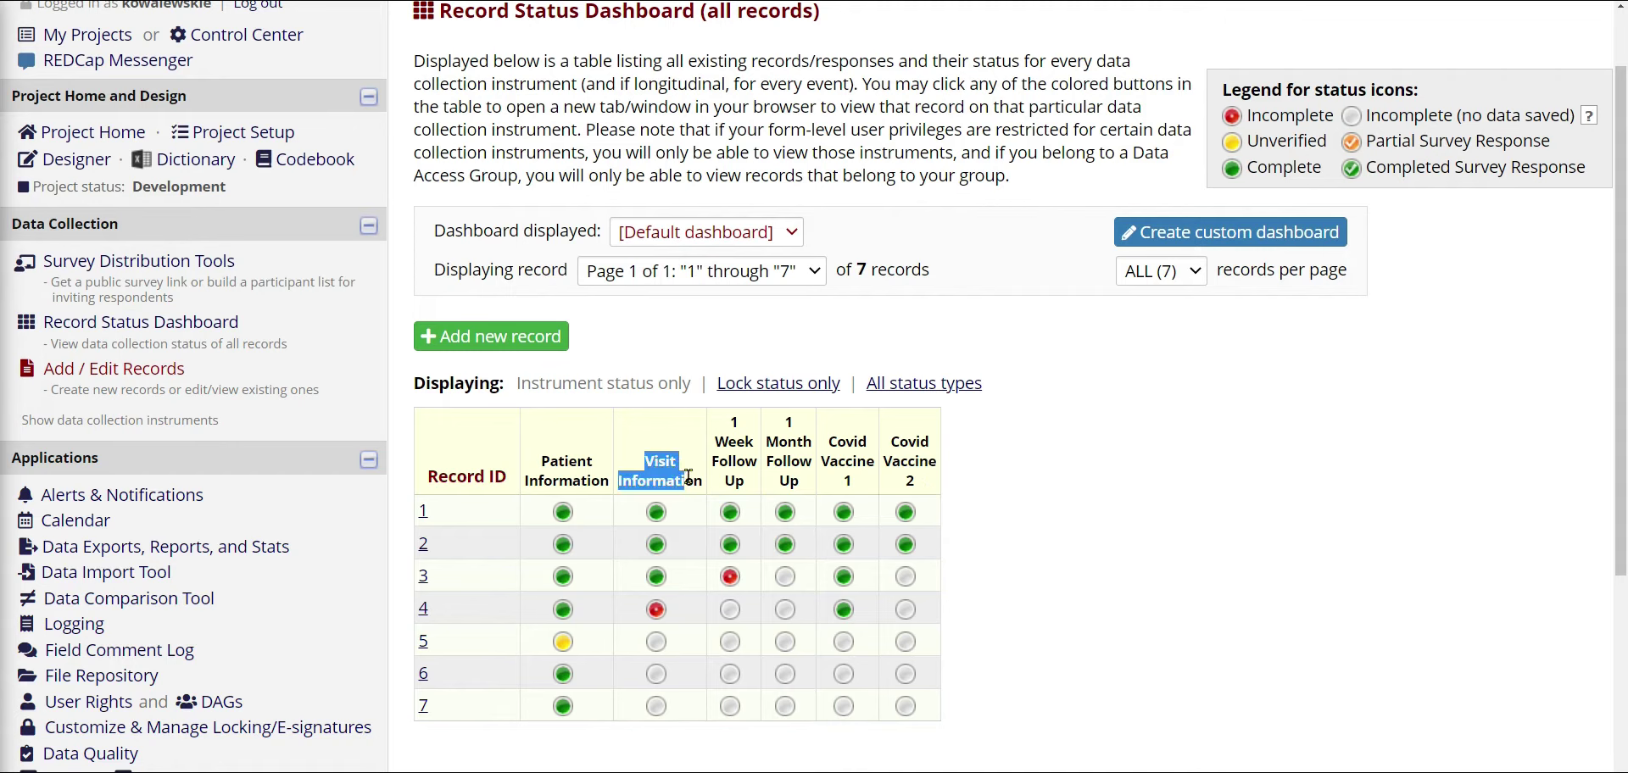
{"action": "left_click_drag", "start_coordinate": [733, 424], "coordinate": [737, 483]}
{"action": "left_click", "coordinate": [756, 485]}
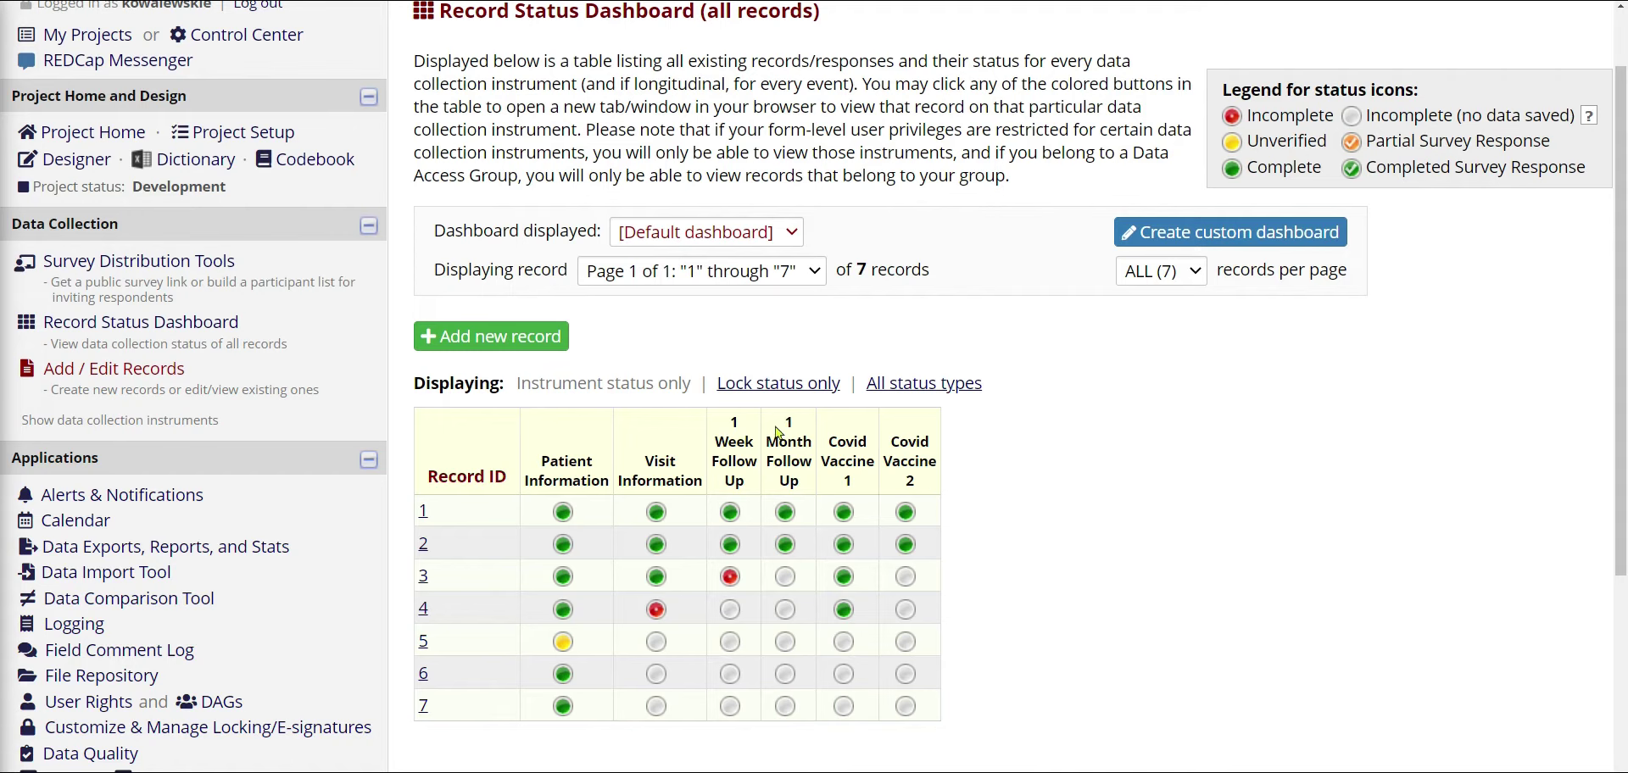
{"action": "left_click_drag", "start_coordinate": [780, 429], "coordinate": [800, 484]}
{"action": "left_click", "coordinate": [800, 484]}
{"action": "left_click_drag", "start_coordinate": [835, 439], "coordinate": [870, 489]}
{"action": "left_click_drag", "start_coordinate": [904, 437], "coordinate": [929, 489]}
{"action": "left_click", "coordinate": [928, 489]}
Open record 2's Patient Information form and review its fields from patient details through emergency contact to patient signature
{"action": "left_click", "coordinate": [564, 546]}
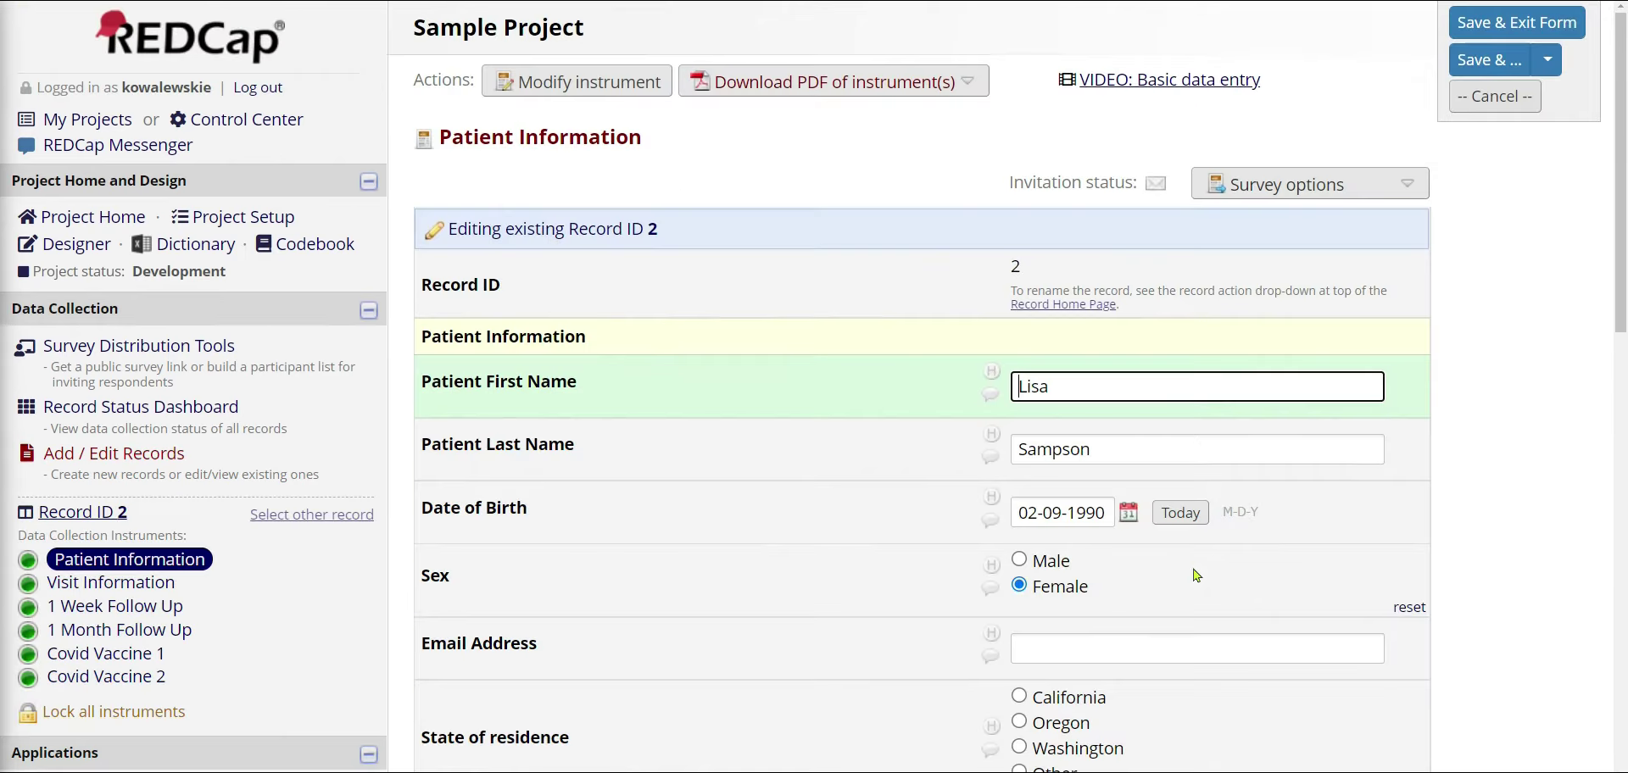
{"action": "scroll", "coordinate": [1195, 350], "scroll_direction": "down", "scroll_amount": 1}
{"action": "scroll", "coordinate": [1195, 350], "scroll_direction": "down", "scroll_amount": 1}
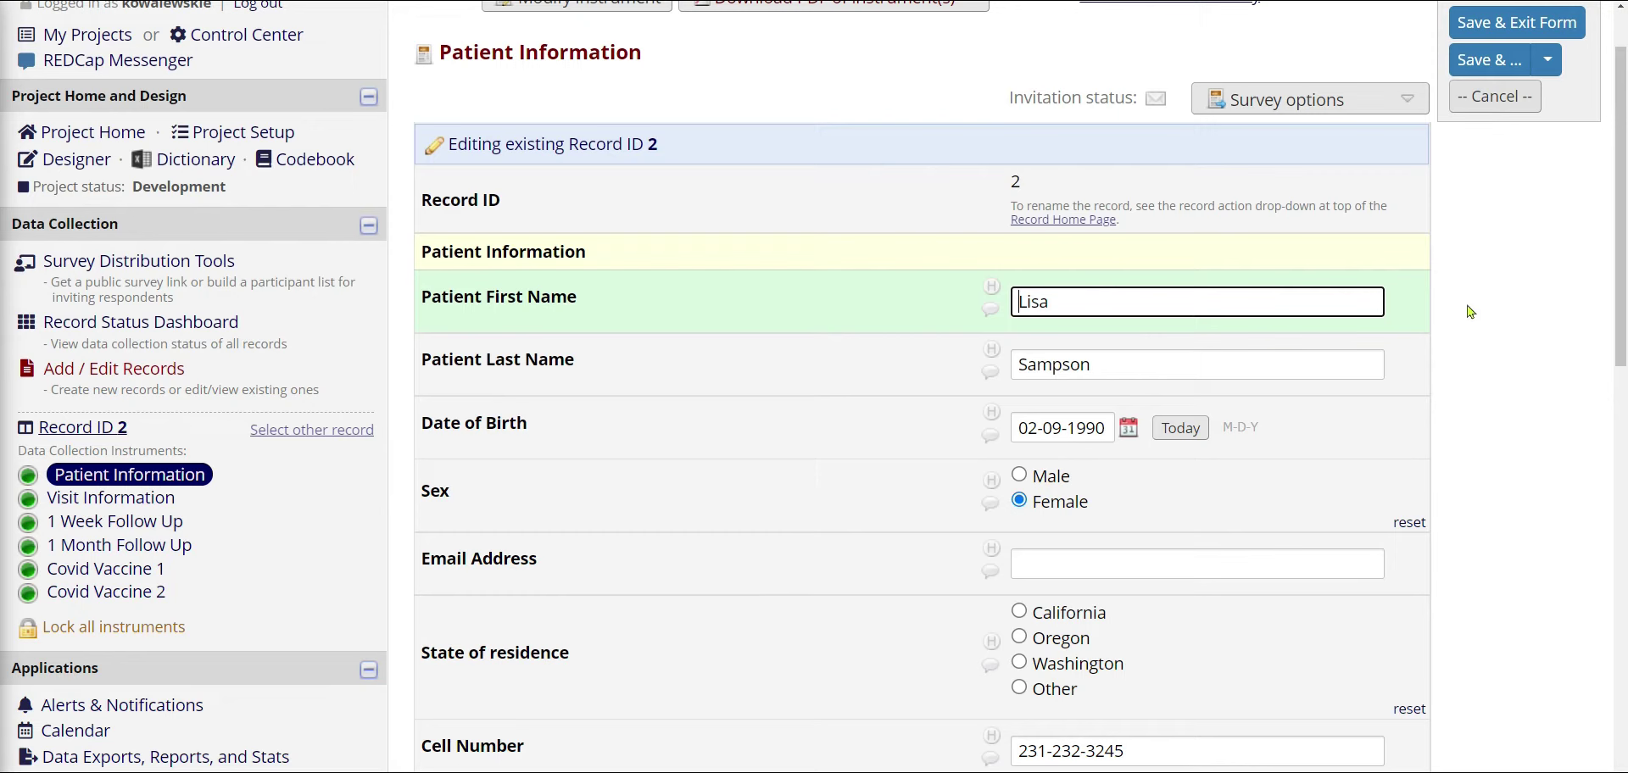
{"action": "scroll", "coordinate": [1464, 352], "scroll_direction": "down", "scroll_amount": 1}
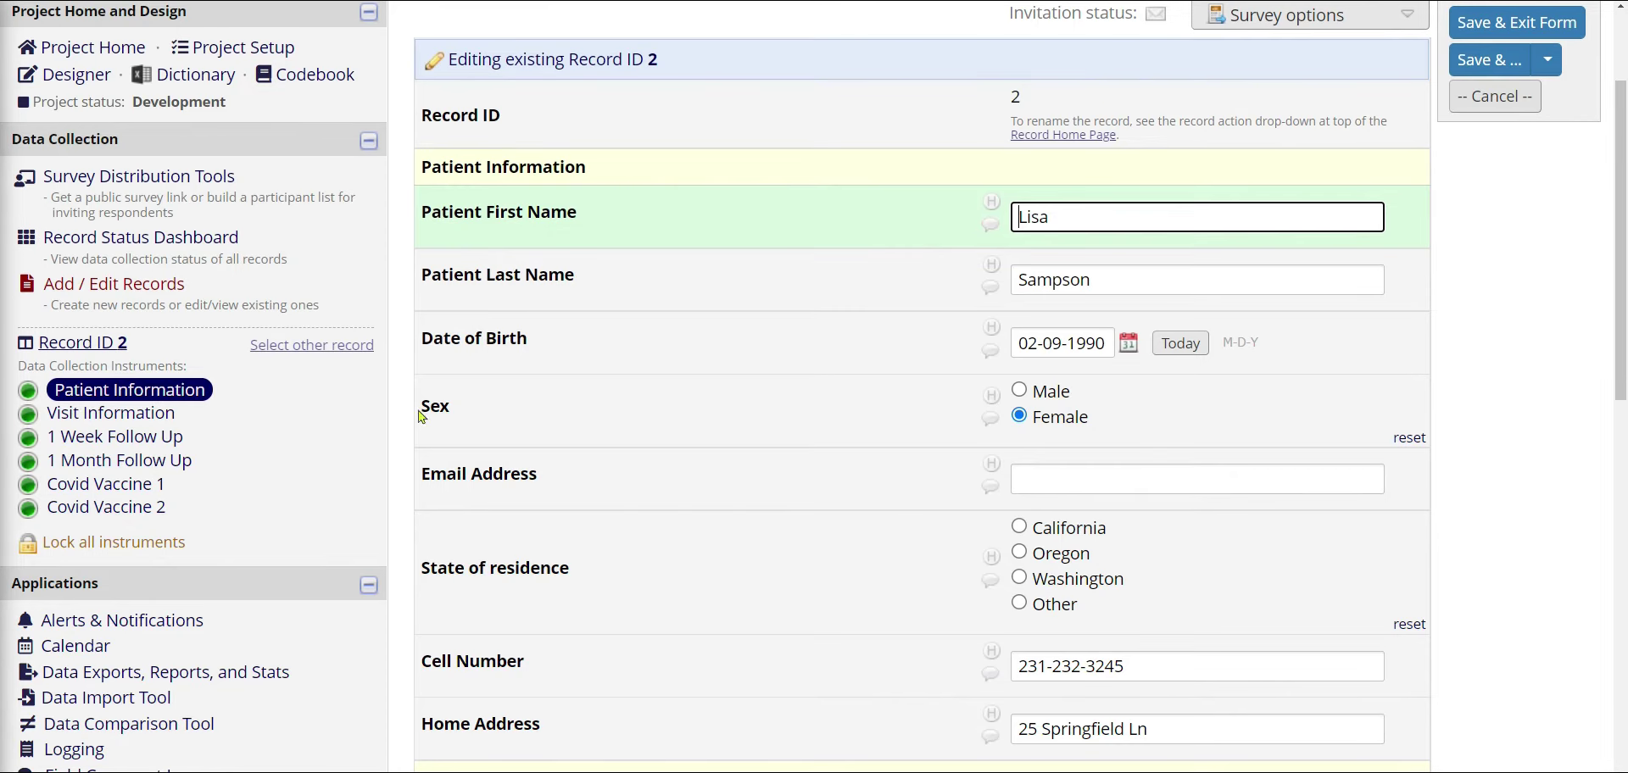
{"action": "scroll", "coordinate": [603, 574], "scroll_direction": "down", "scroll_amount": 1}
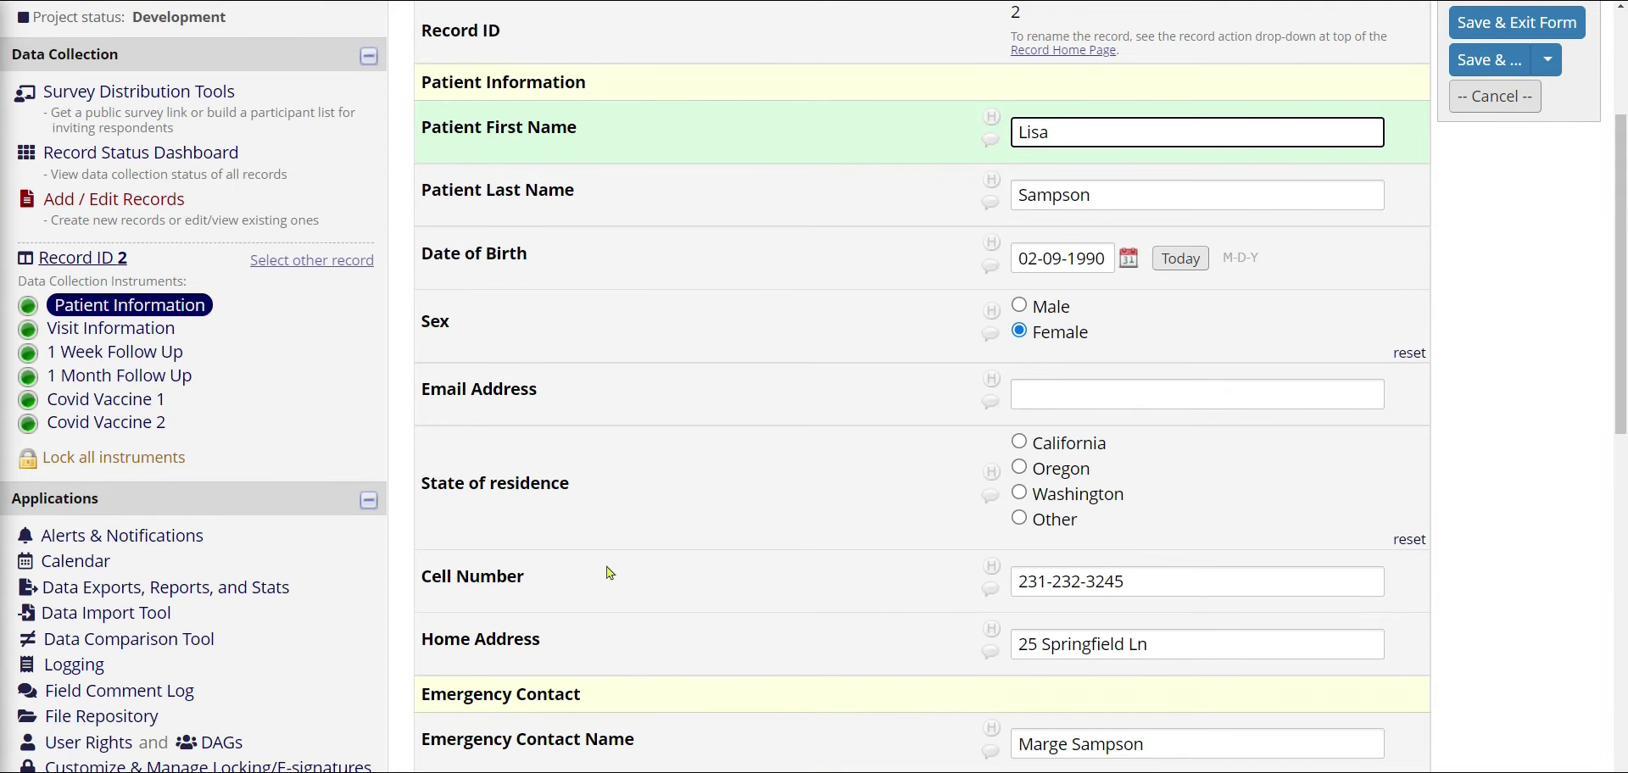
{"action": "scroll", "coordinate": [709, 666], "scroll_direction": "down", "scroll_amount": 2}
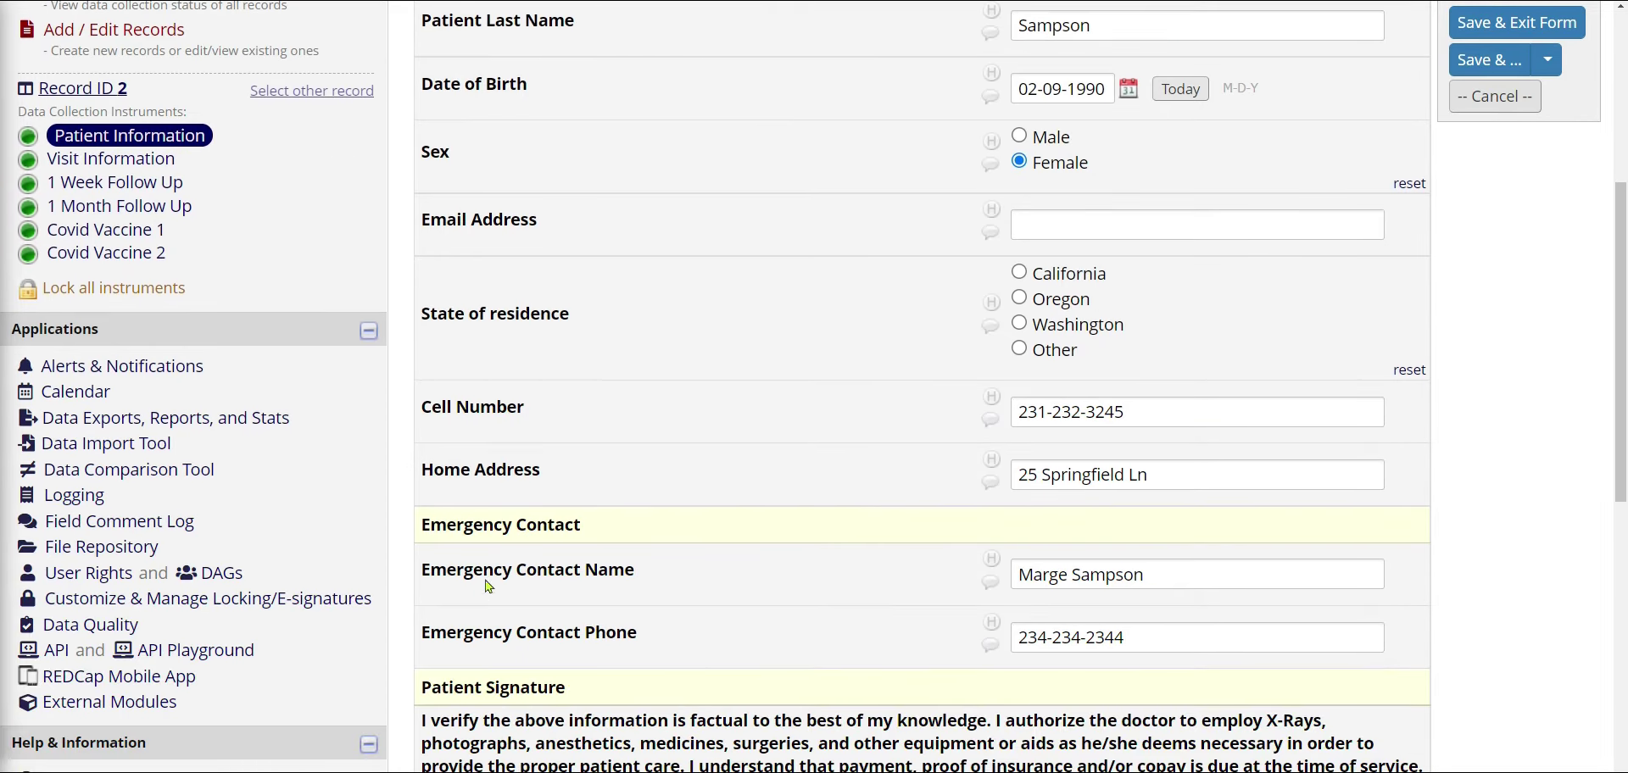
{"action": "scroll", "coordinate": [877, 697], "scroll_direction": "down", "scroll_amount": 4}
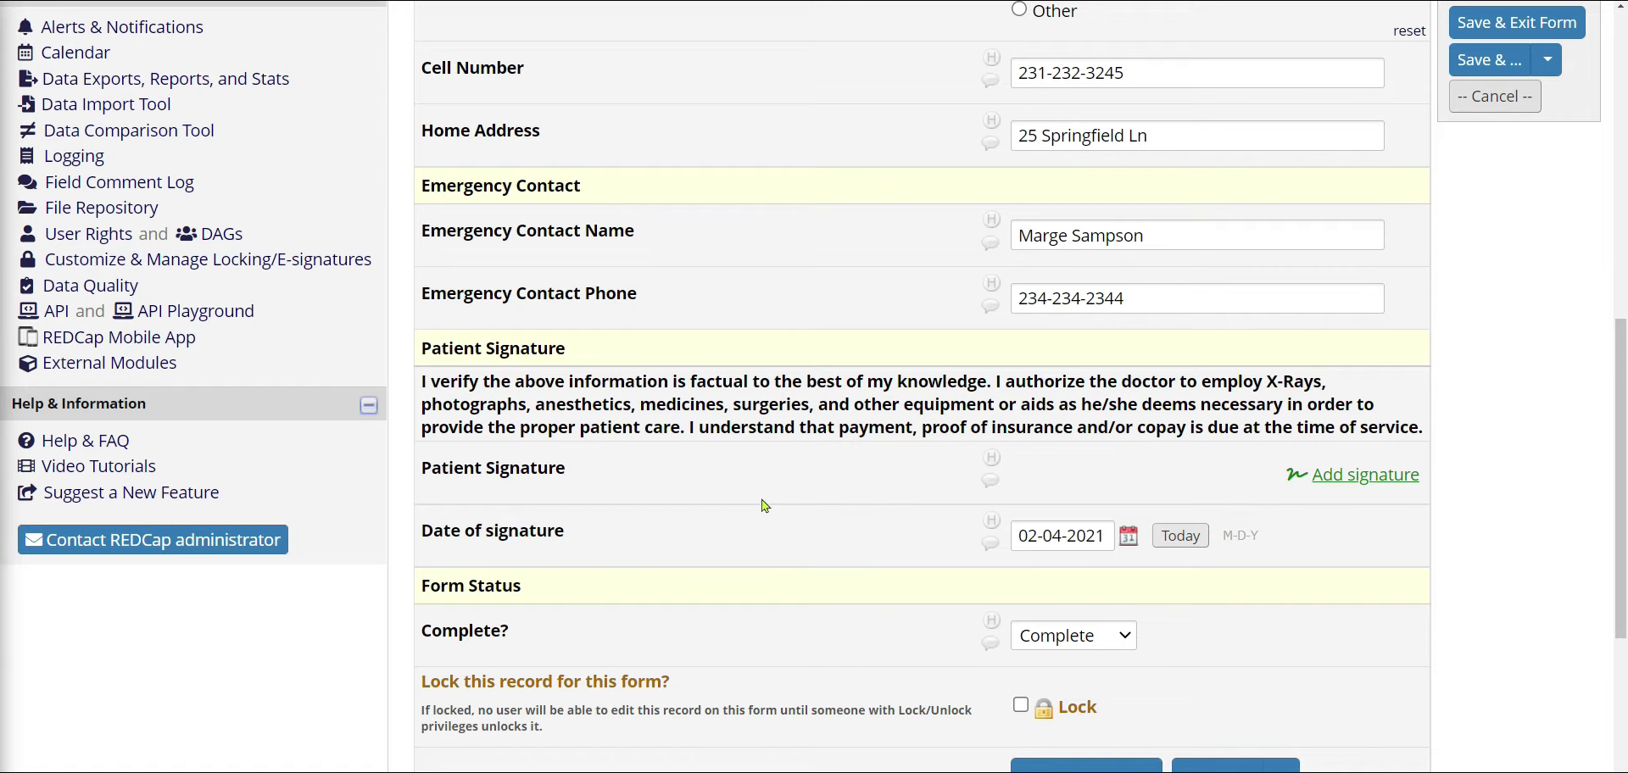
{"action": "scroll", "coordinate": [1288, 270], "scroll_direction": "up", "scroll_amount": 2}
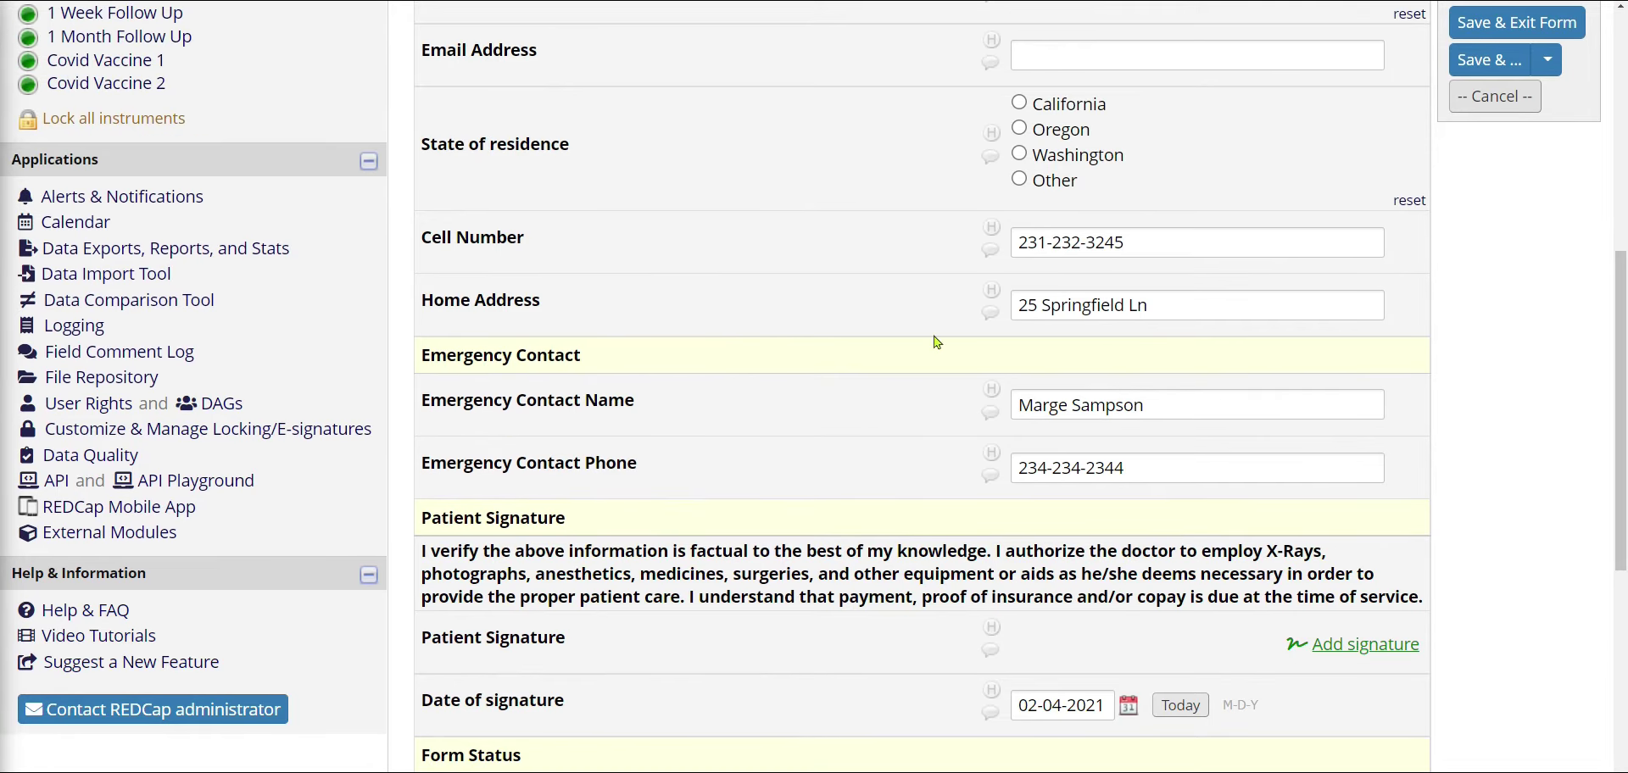
{"action": "scroll", "coordinate": [937, 342], "scroll_direction": "up", "scroll_amount": 3}
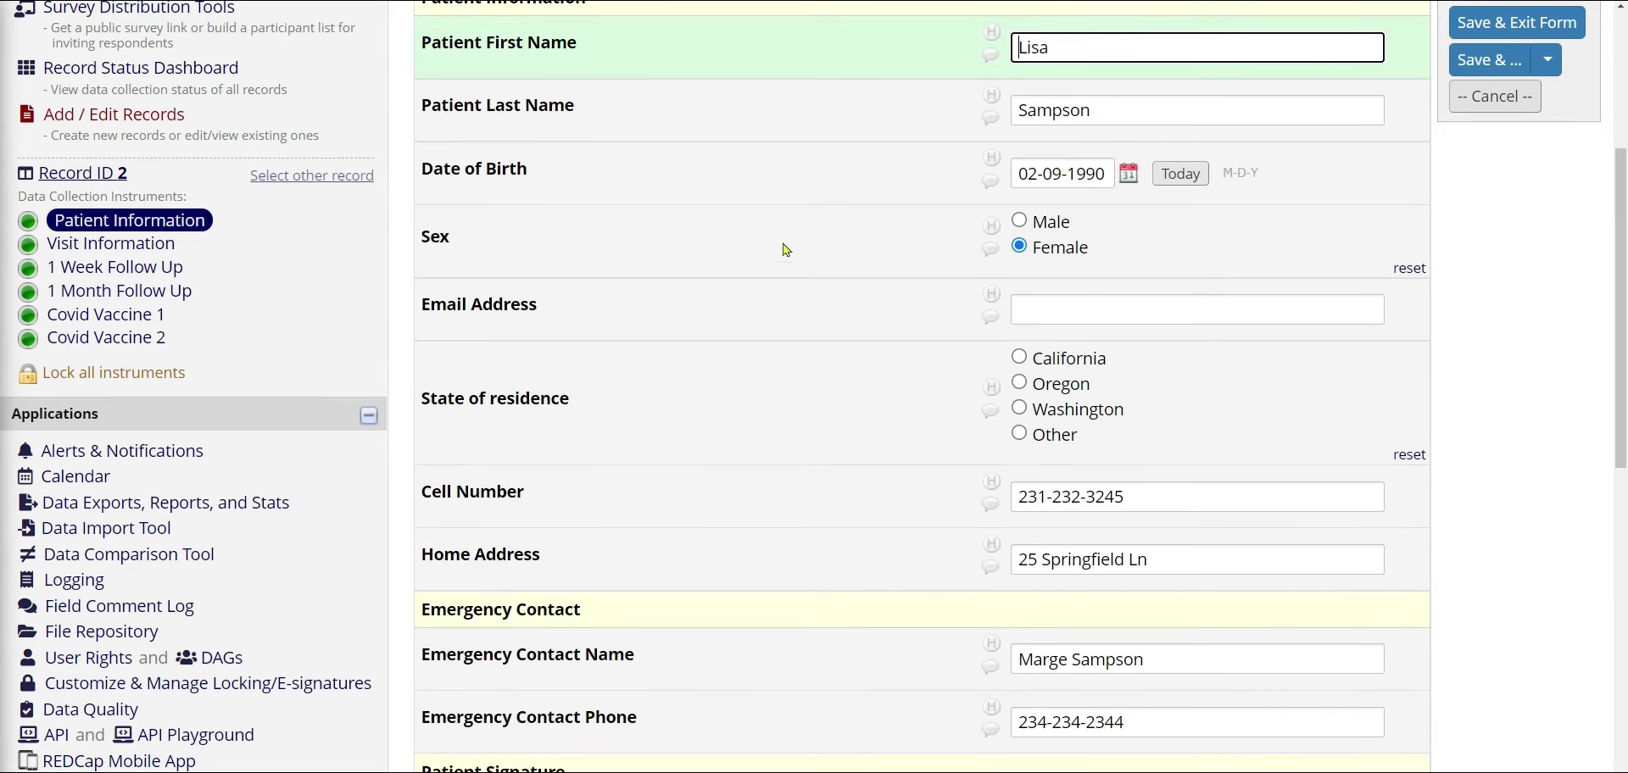
Return to the Record Status Dashboard and open record 2's Visit Information form to review the visit details and vitals
{"action": "left_click", "coordinate": [140, 68]}
{"action": "left_click_drag", "start_coordinate": [244, 408], "coordinate": [44, 409]}
{"action": "scroll", "coordinate": [789, 550], "scroll_direction": "down", "scroll_amount": 1}
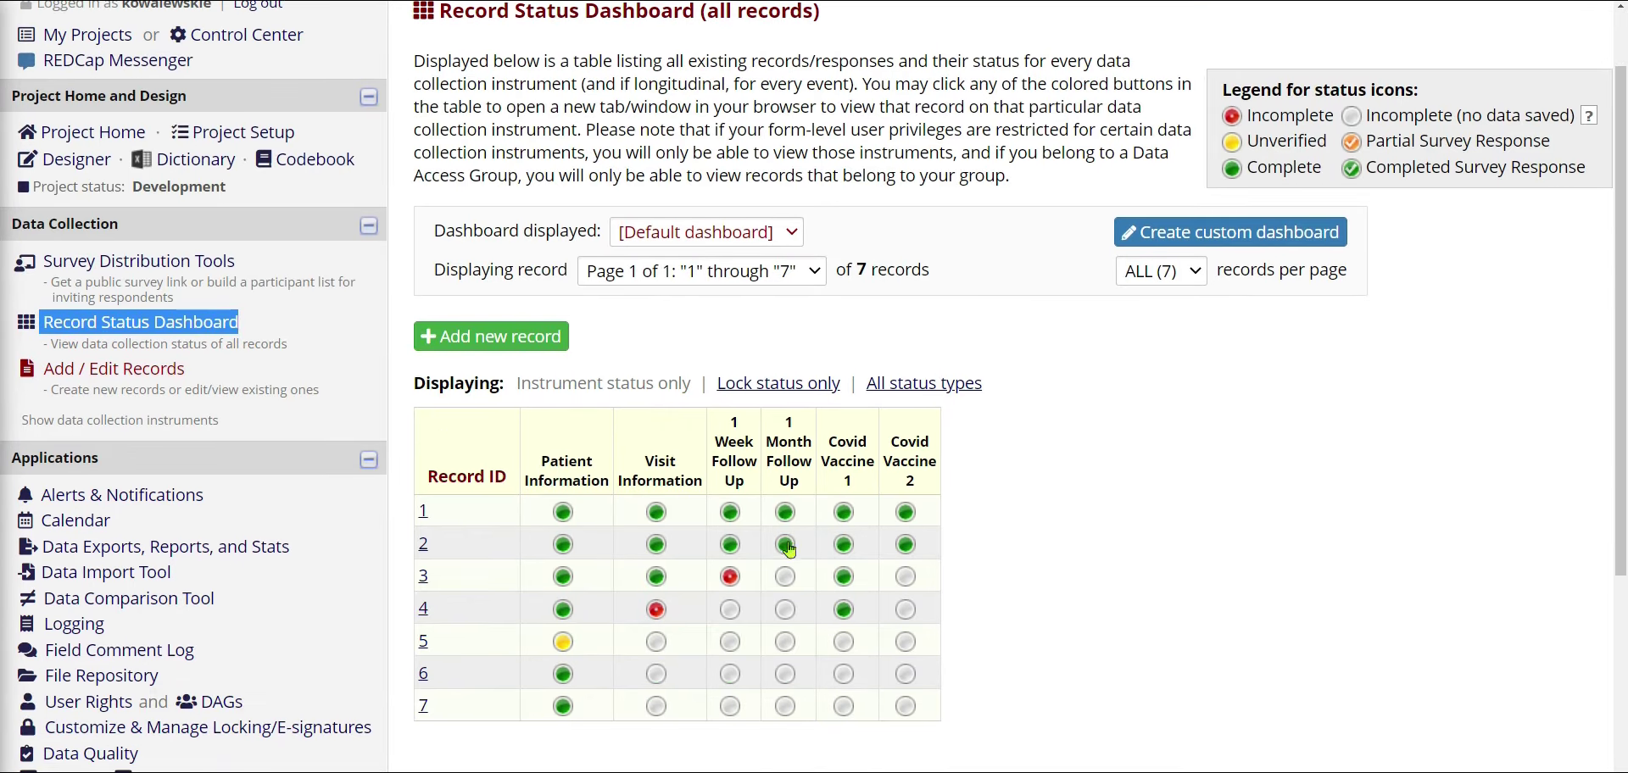
{"action": "left_click", "coordinate": [658, 546]}
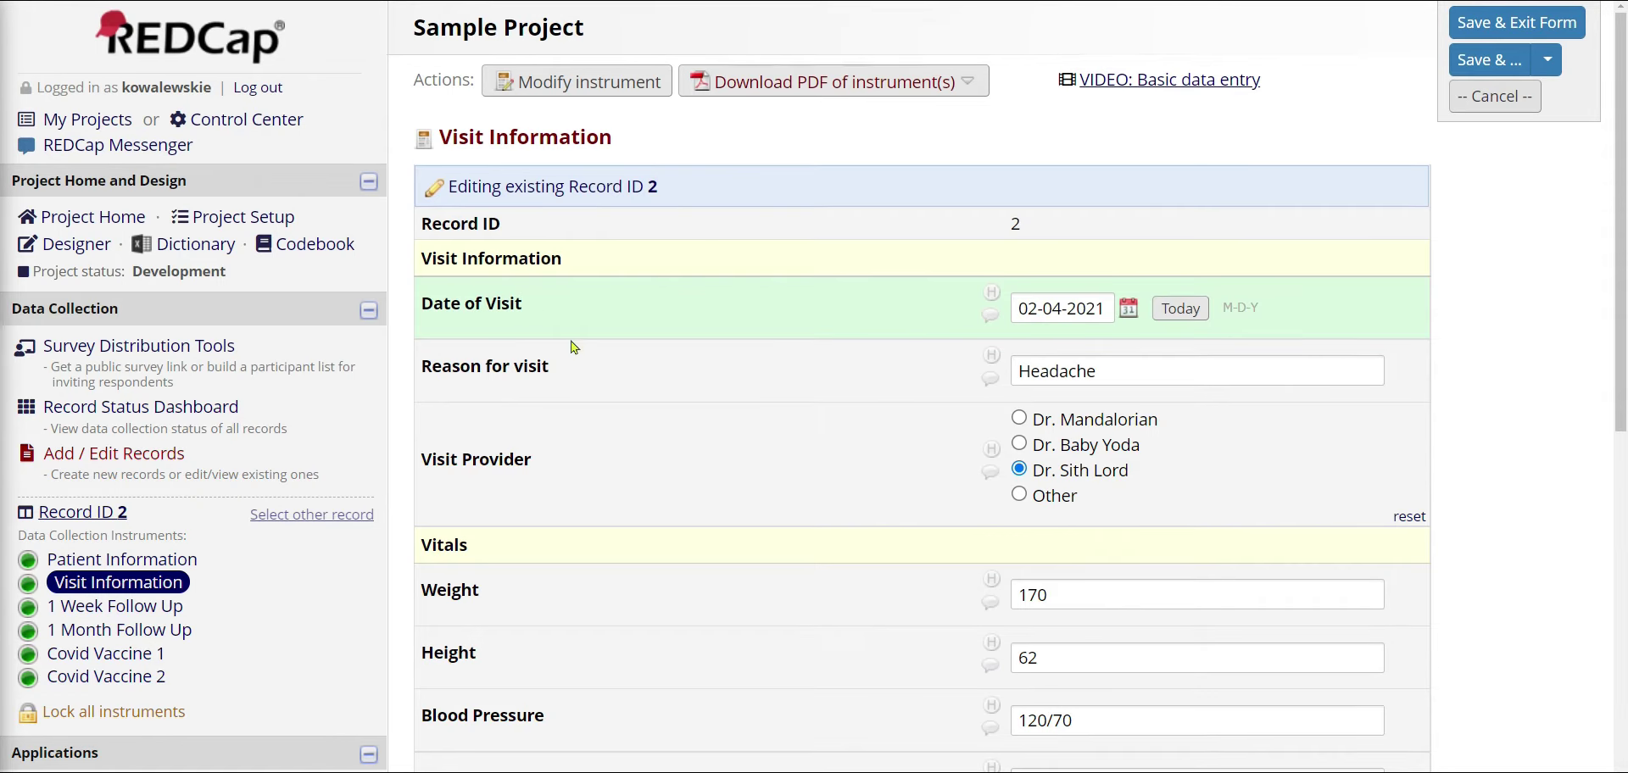
{"action": "left_click_drag", "start_coordinate": [527, 314], "coordinate": [437, 314]}
{"action": "left_click", "coordinate": [437, 313]}
{"action": "left_click_drag", "start_coordinate": [562, 370], "coordinate": [432, 371]}
{"action": "left_click", "coordinate": [431, 370]}
{"action": "left_click_drag", "start_coordinate": [527, 460], "coordinate": [441, 467]}
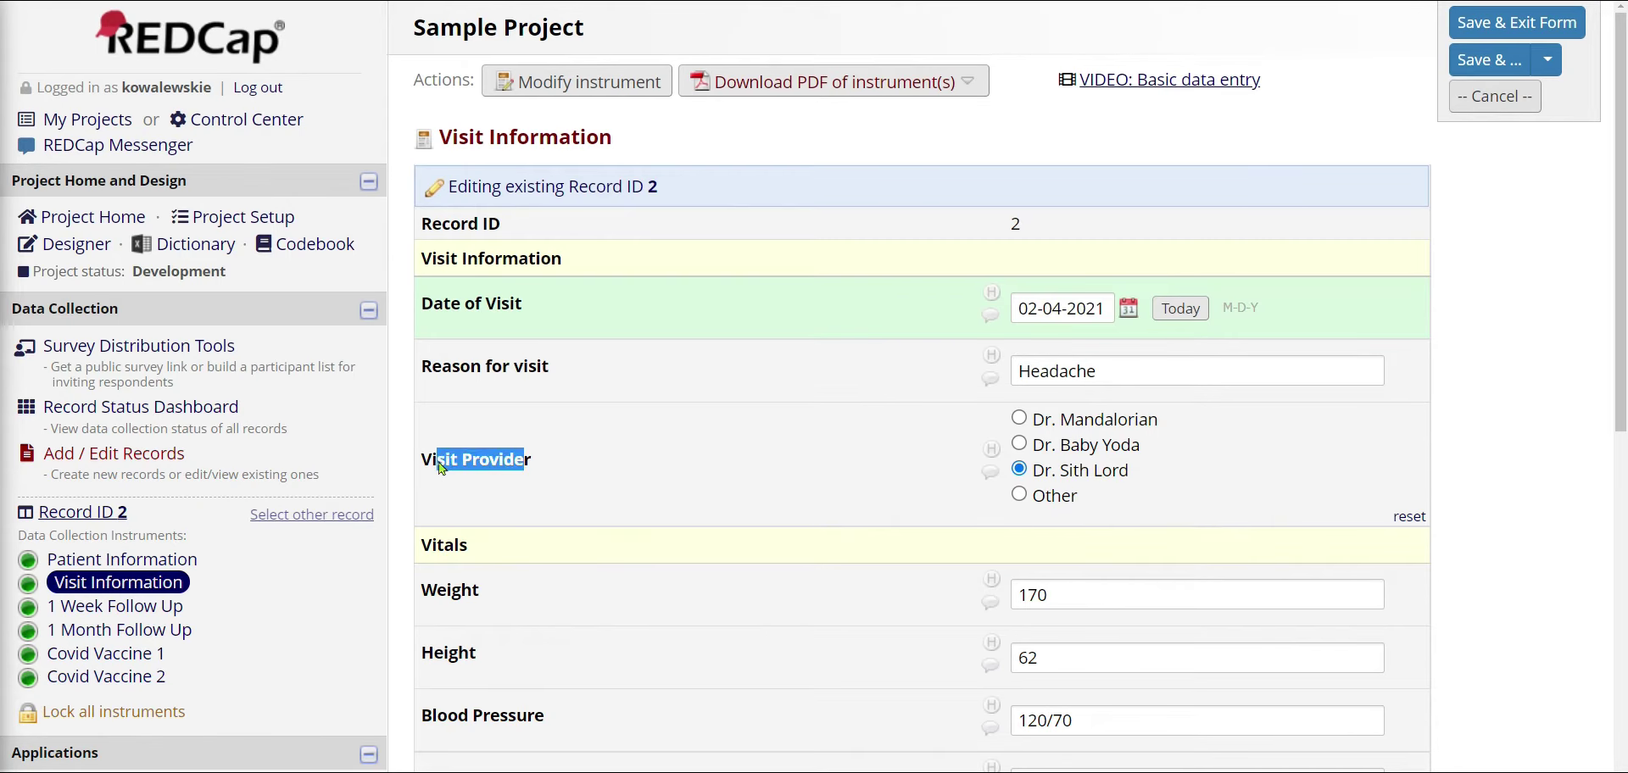
{"action": "left_click", "coordinate": [440, 467]}
{"action": "scroll", "coordinate": [513, 530], "scroll_direction": "down", "scroll_amount": 3}
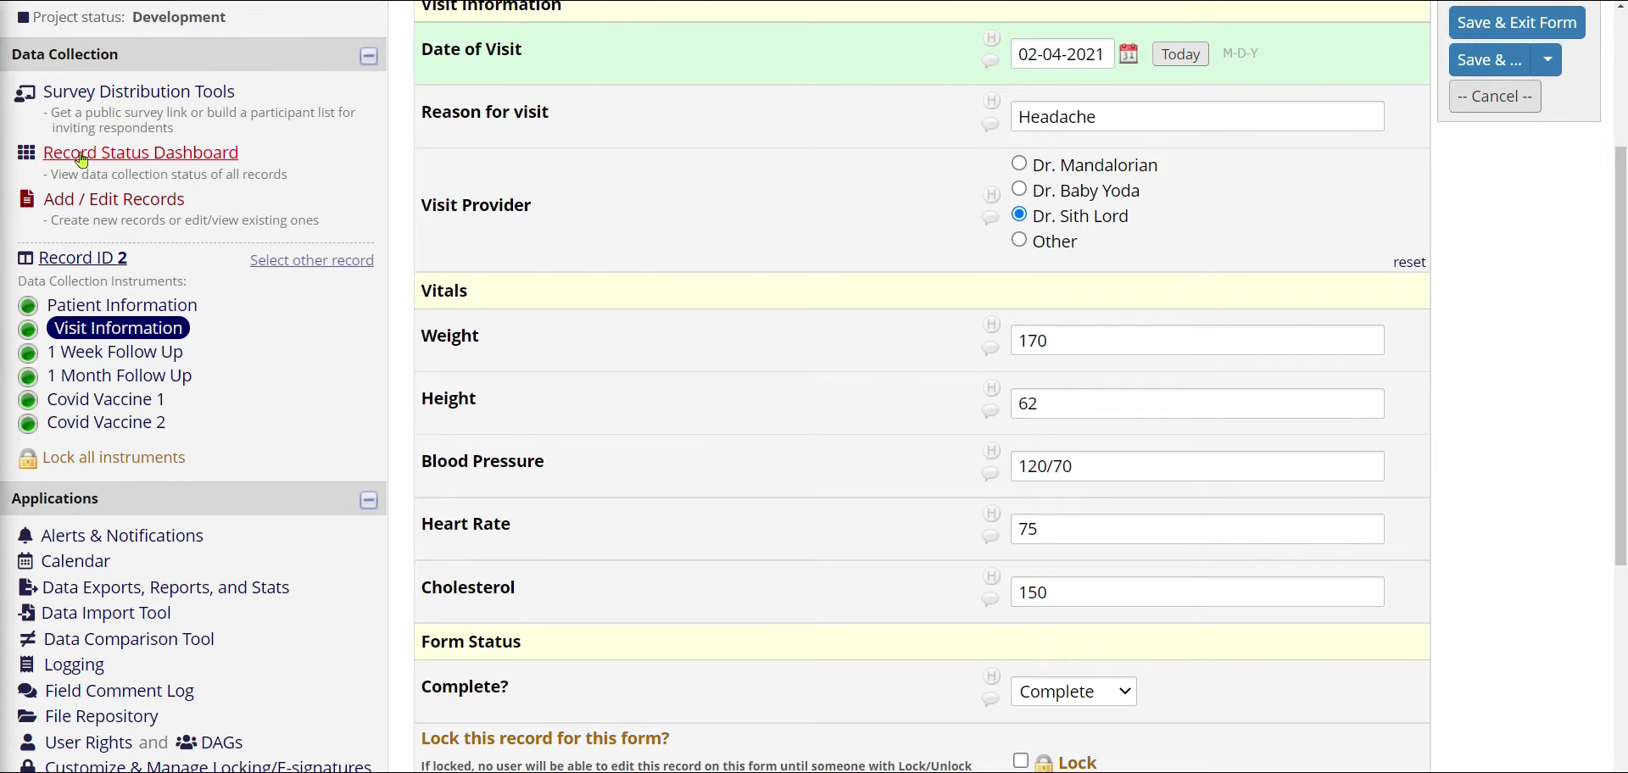
Go back to the dashboard, open record 4's 1 Week Follow Up form and enter the note "Patient is feeling well after the procedure"
{"action": "left_click", "coordinate": [158, 153]}
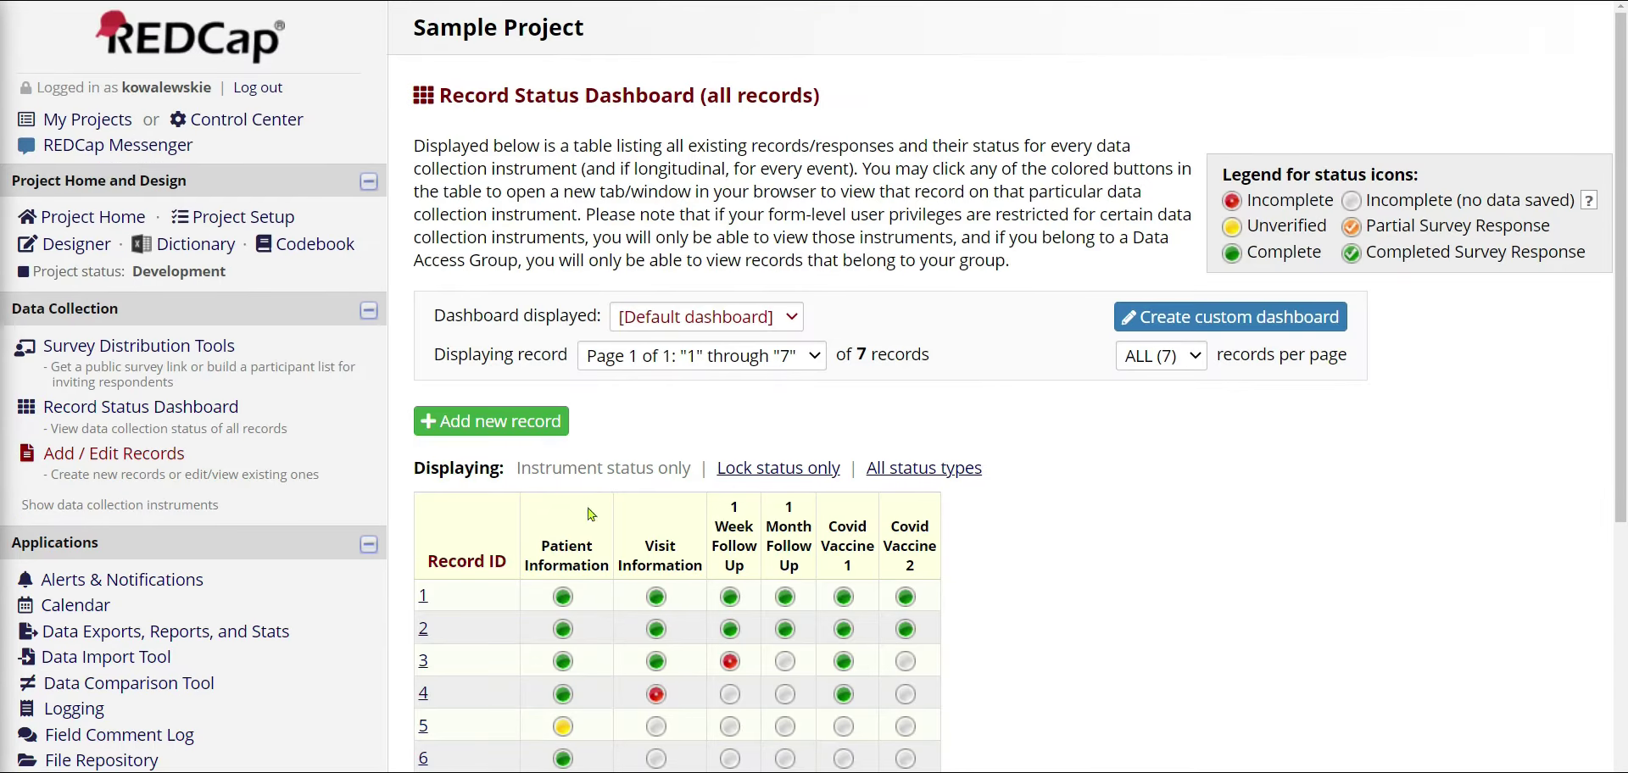
{"action": "left_click", "coordinate": [731, 630]}
{"action": "scroll", "coordinate": [670, 636], "scroll_direction": "down", "scroll_amount": 1}
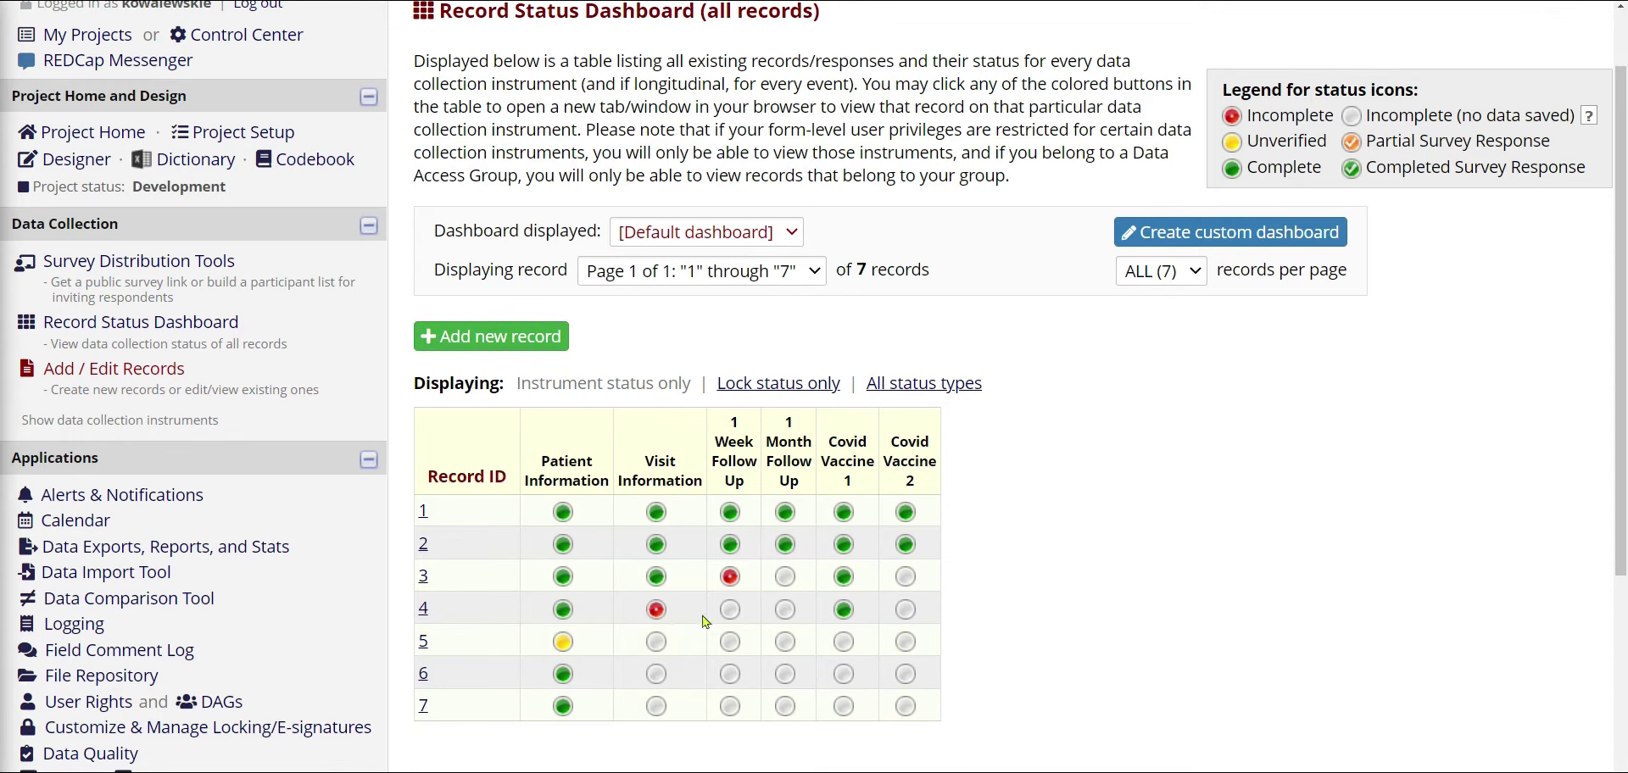
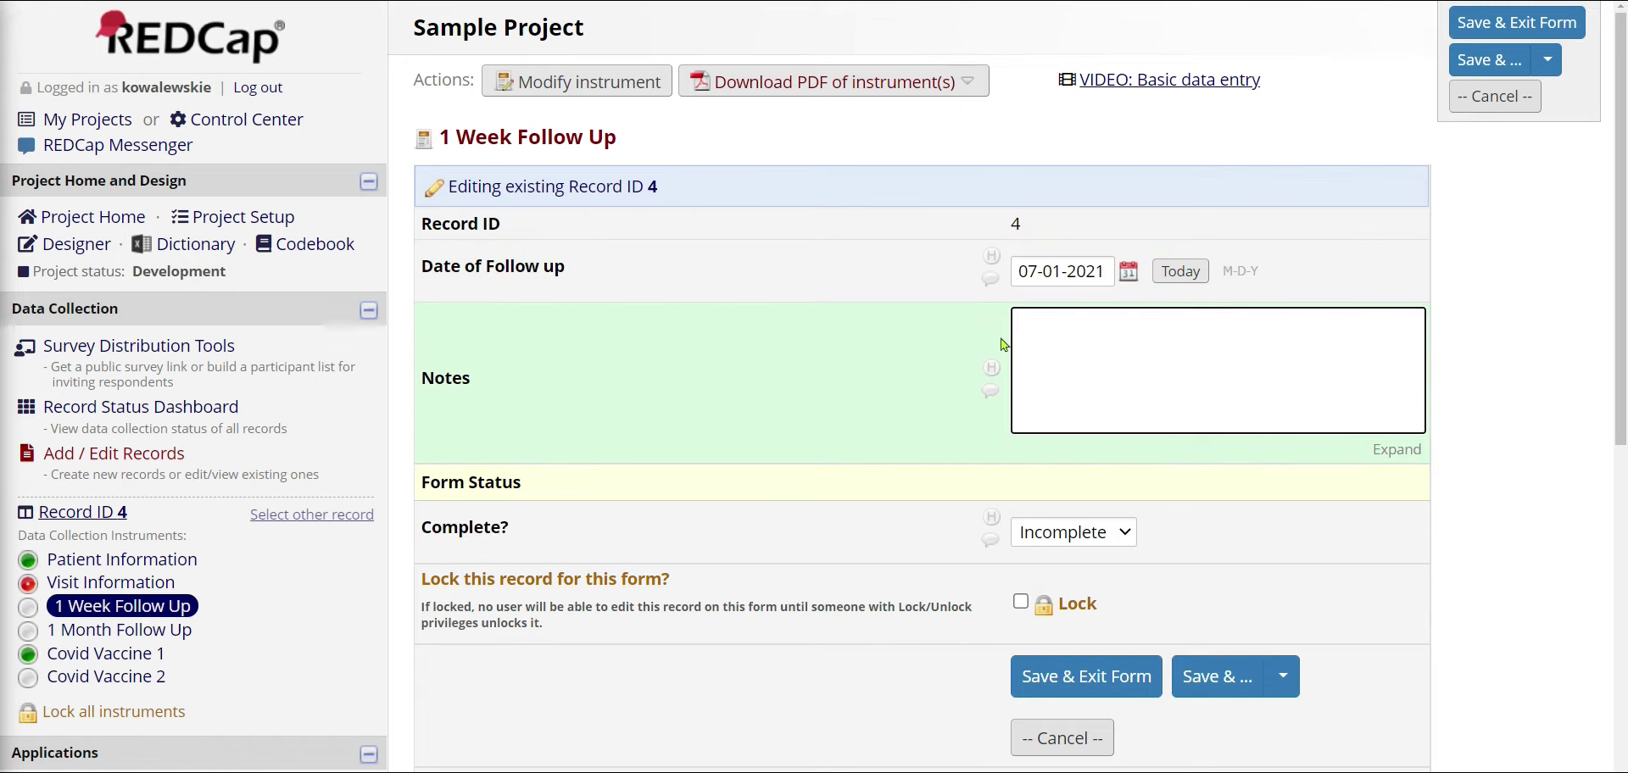
{"action": "type", "text": "Patient is feeling well after hte"}
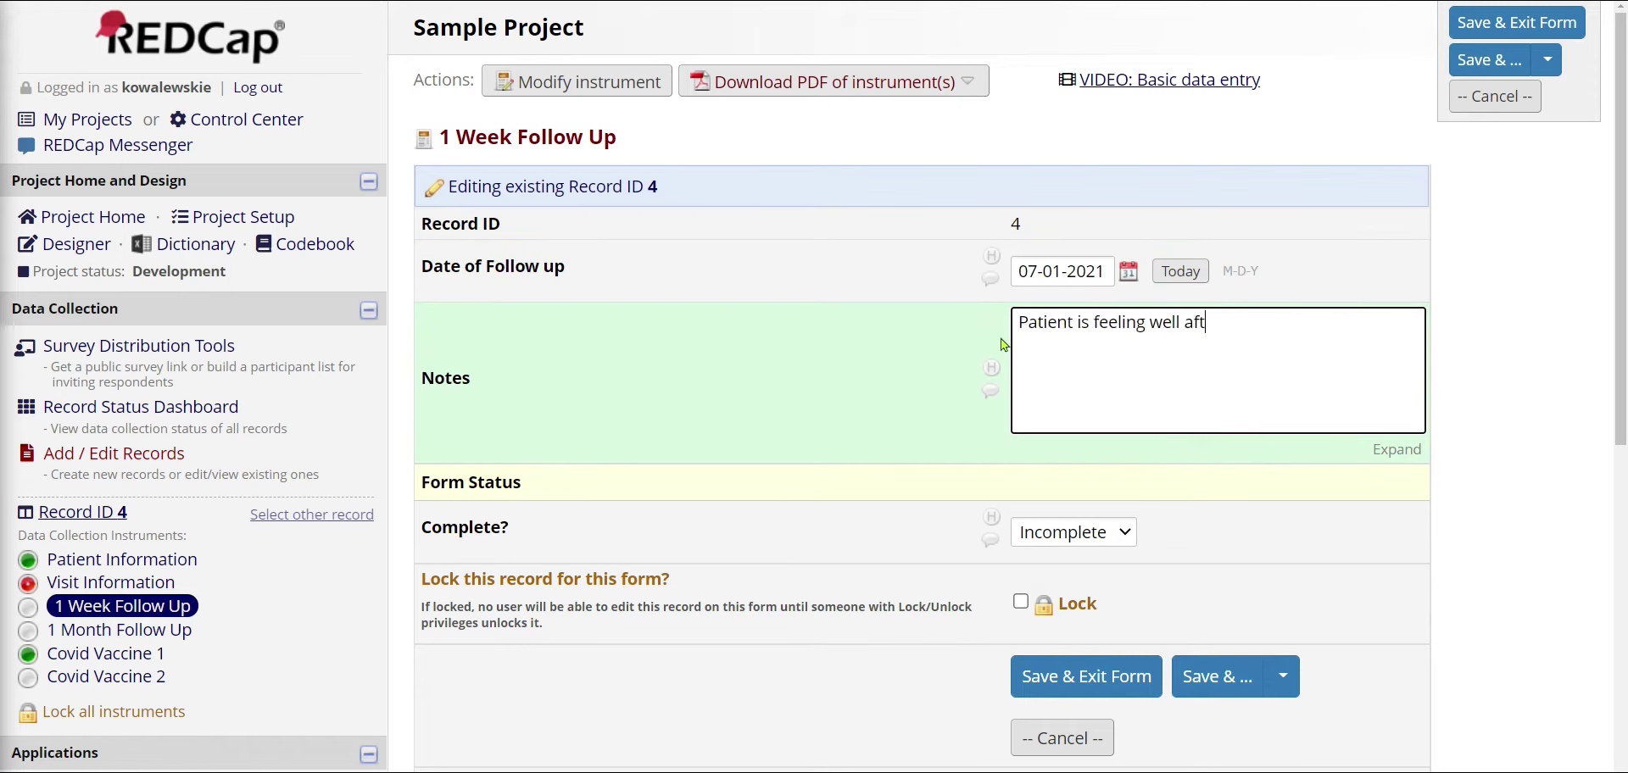
{"action": "key", "text": "BackSpace"}
{"action": "key", "text": "BackSpace"}
{"action": "key", "text": "BackSpace"}
{"action": "type", "text": "the procedure"}
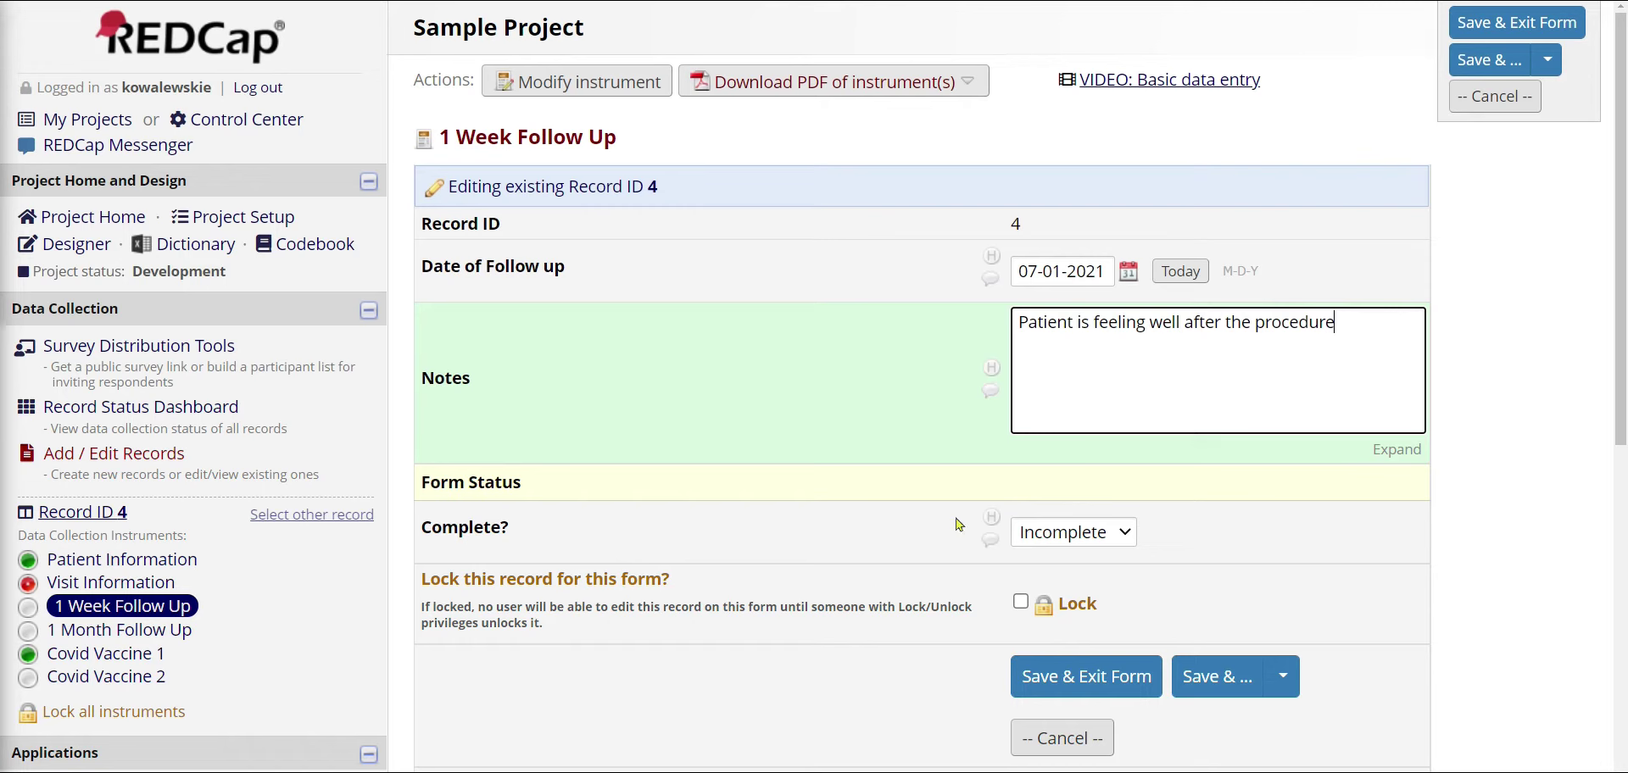
Mark the 1 Week Follow Up form as Complete, save and exit it, and return to the Record Status Dashboard
{"action": "left_click", "coordinate": [1091, 531]}
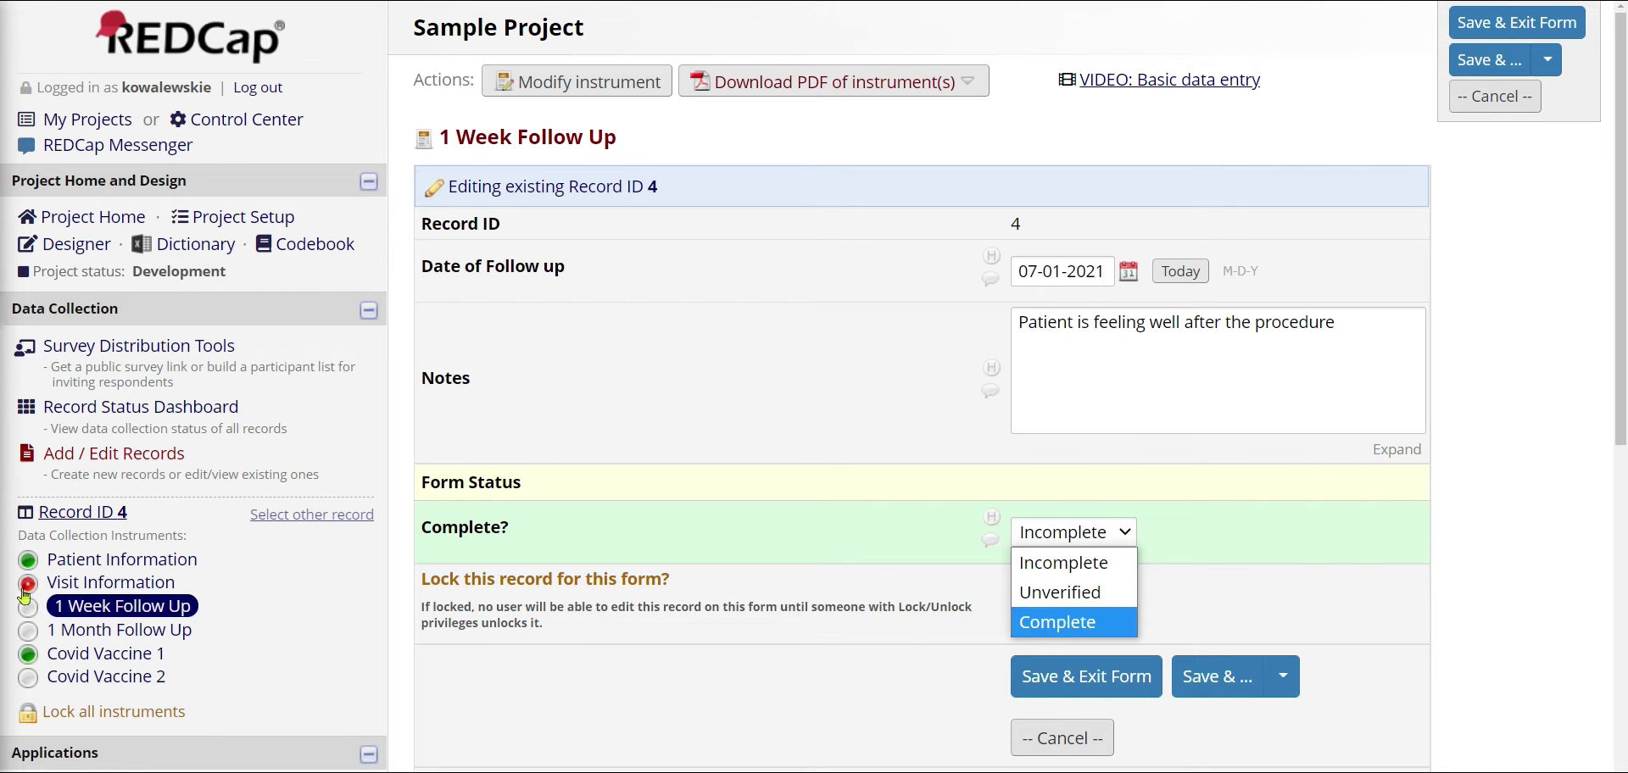
{"action": "left_click", "coordinate": [1048, 623]}
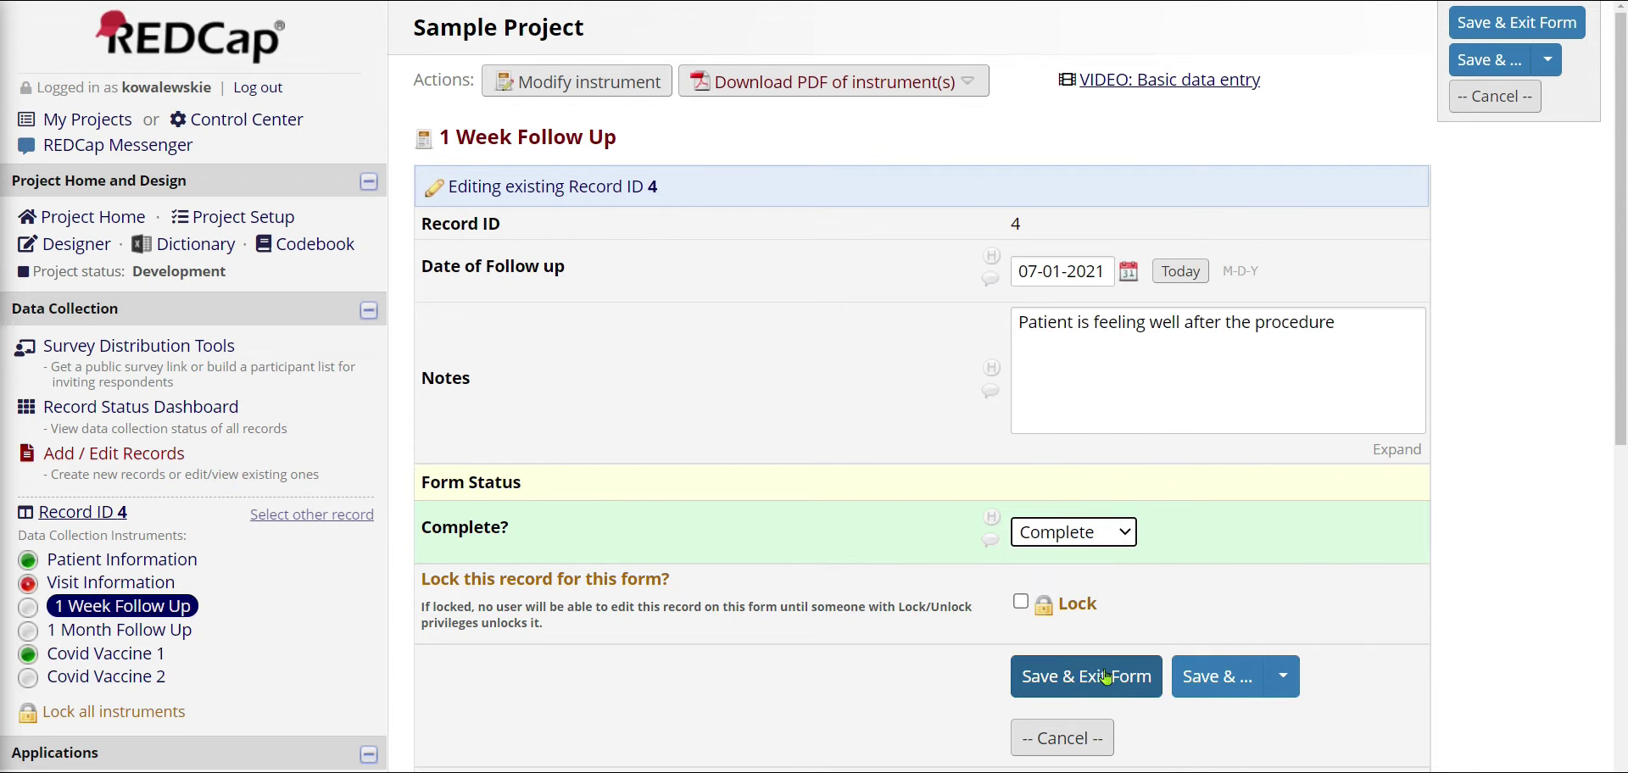
{"action": "left_click", "coordinate": [1107, 676]}
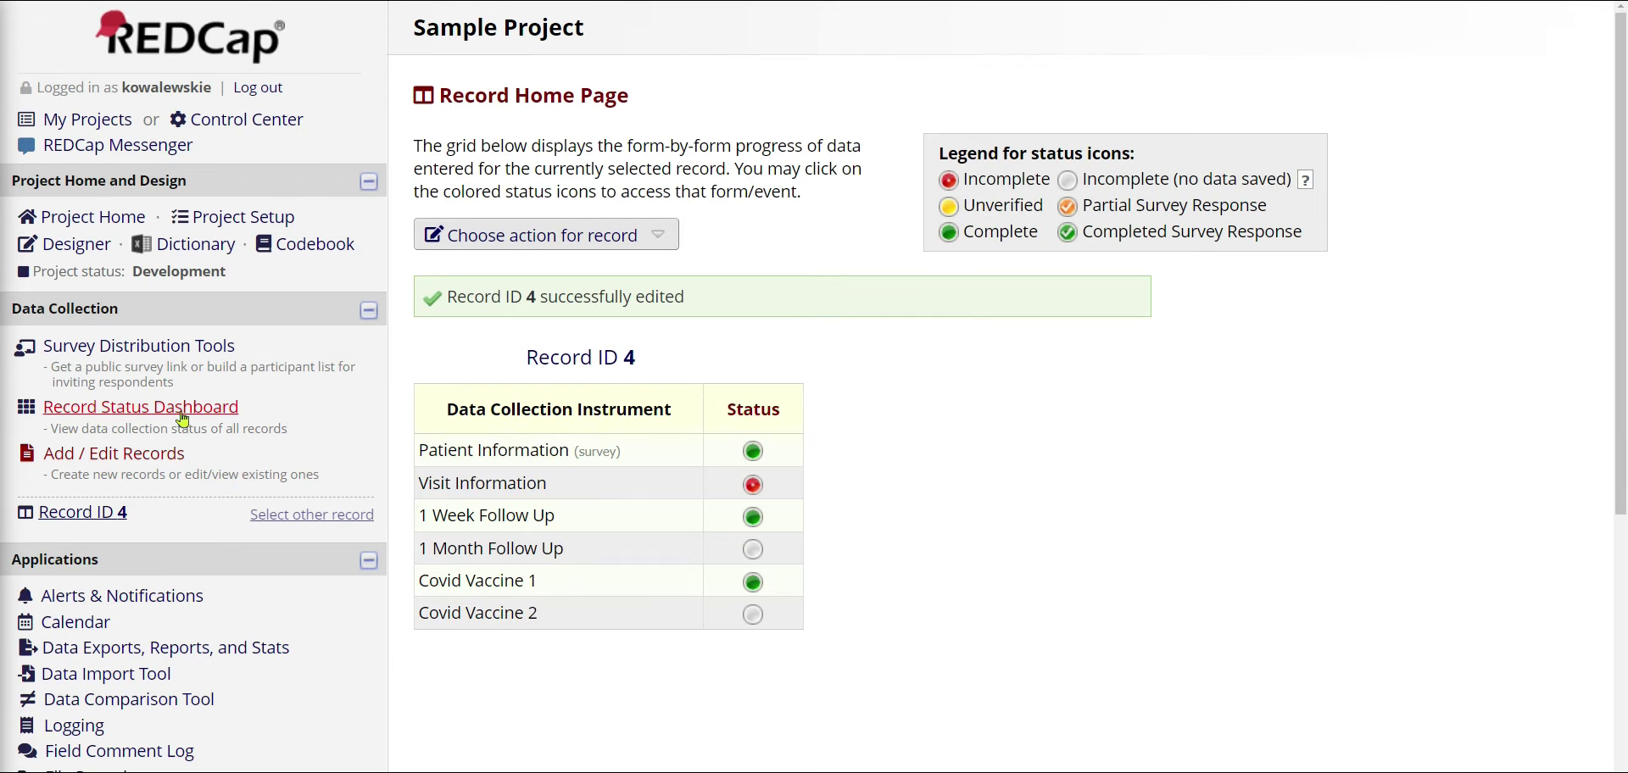
{"action": "left_click", "coordinate": [191, 405]}
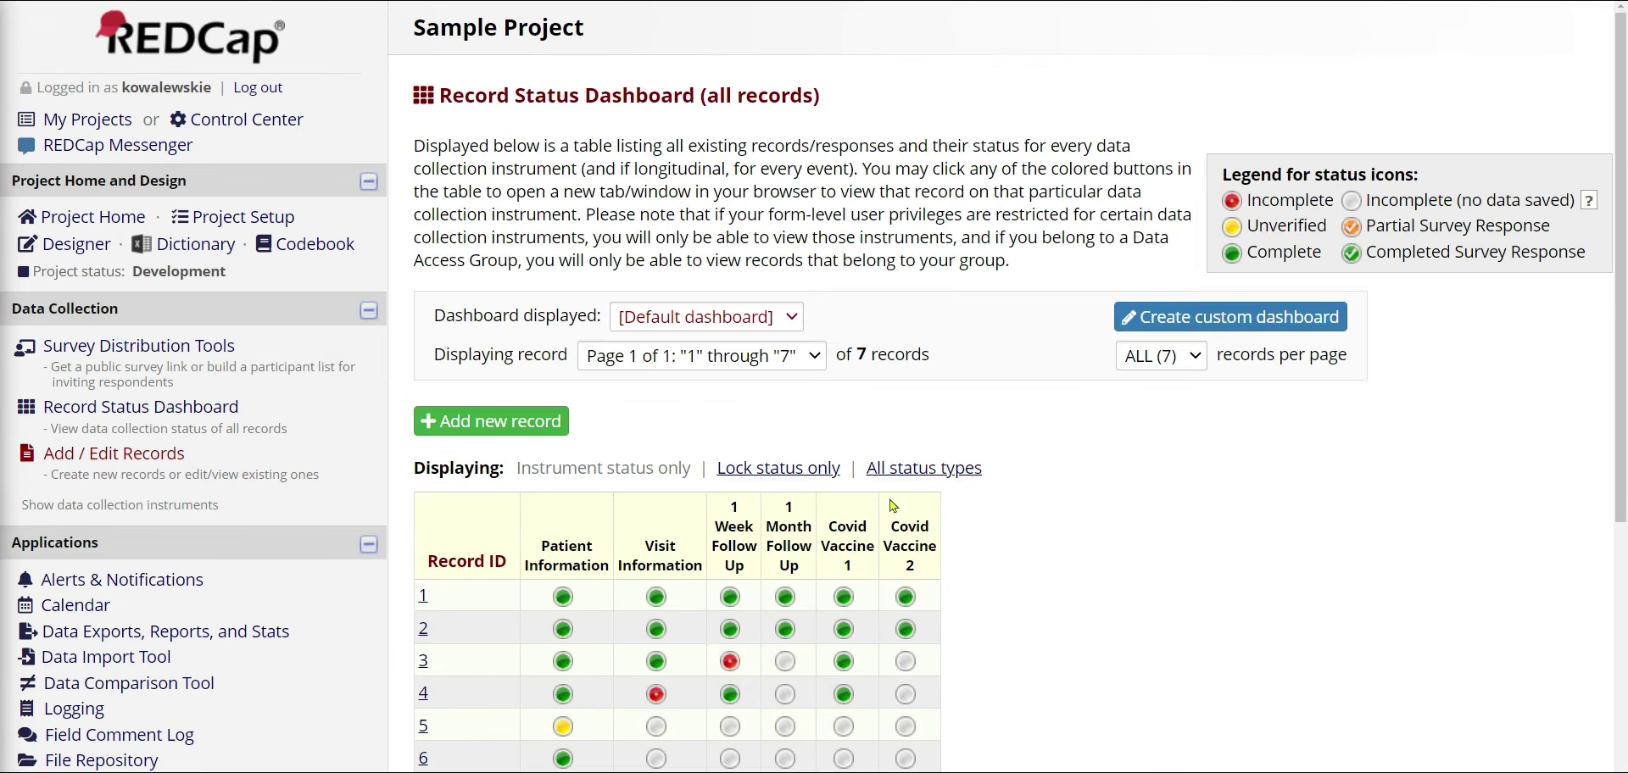
{"action": "scroll", "coordinate": [886, 509], "scroll_direction": "down", "scroll_amount": 1}
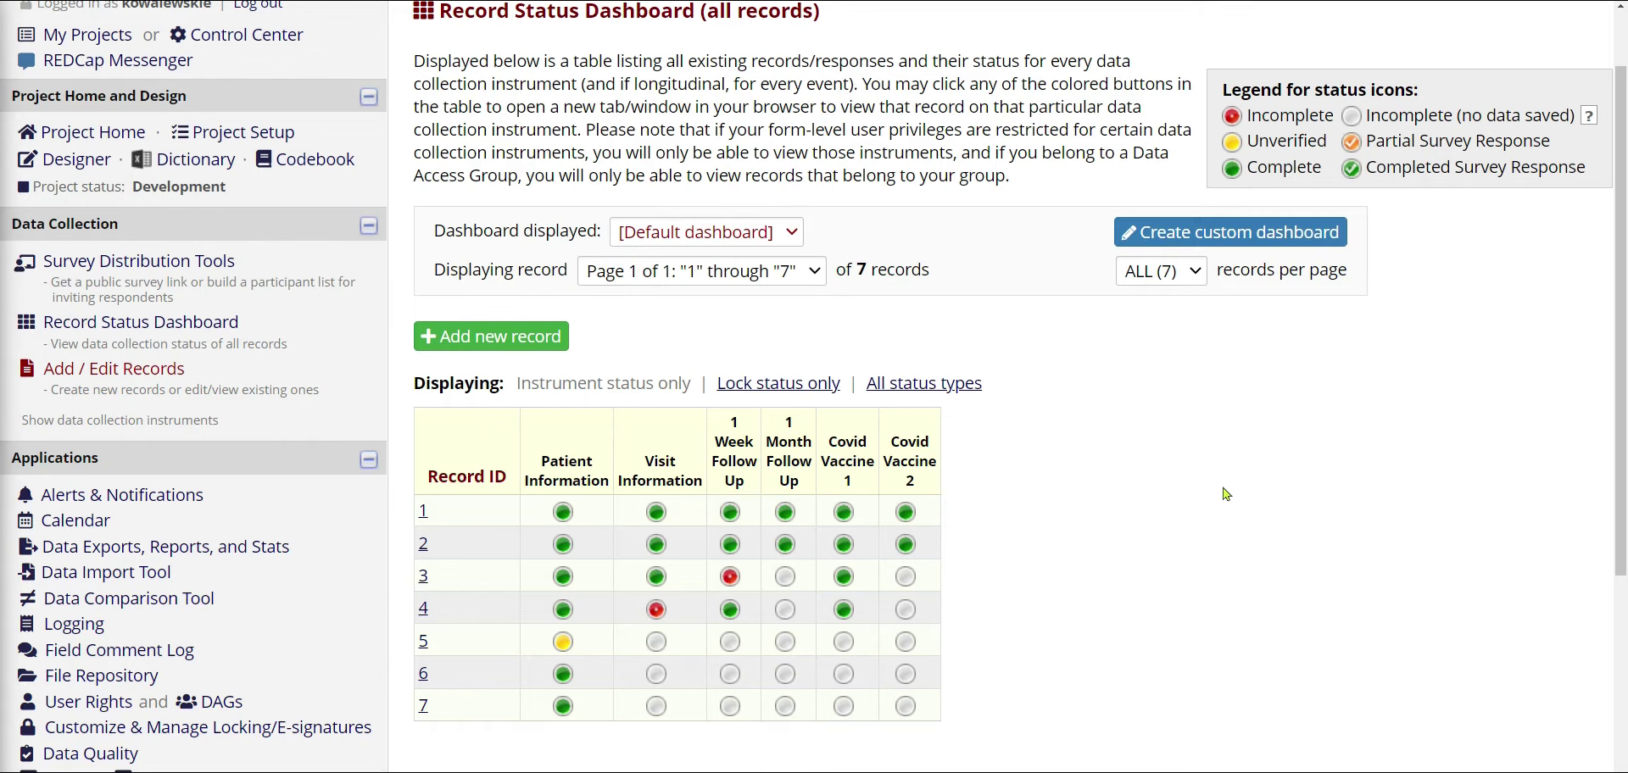
{"action": "left_click_drag", "start_coordinate": [549, 461], "coordinate": [703, 462]}
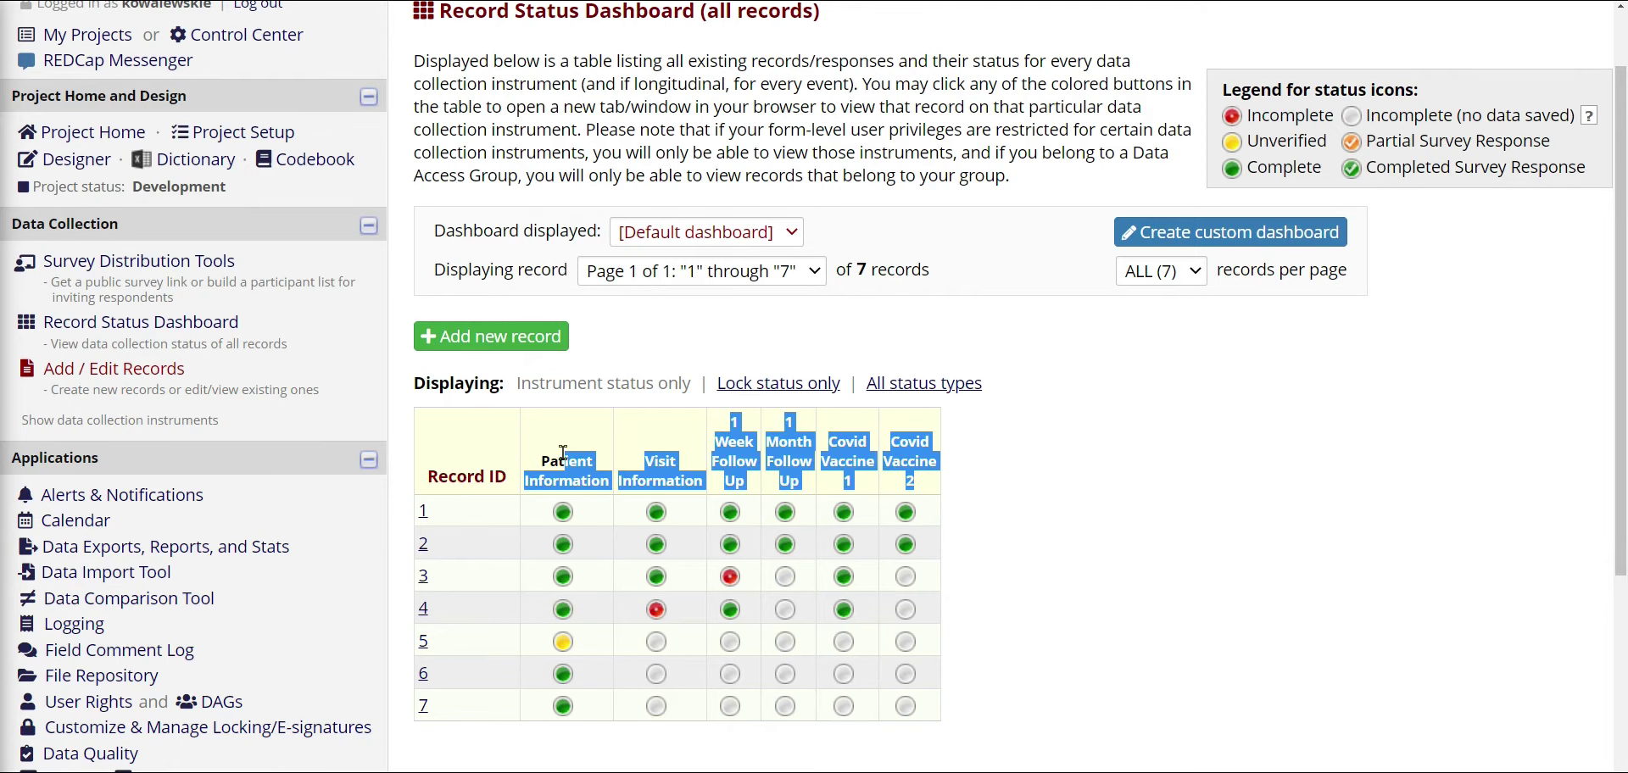
{"action": "left_click", "coordinate": [687, 462]}
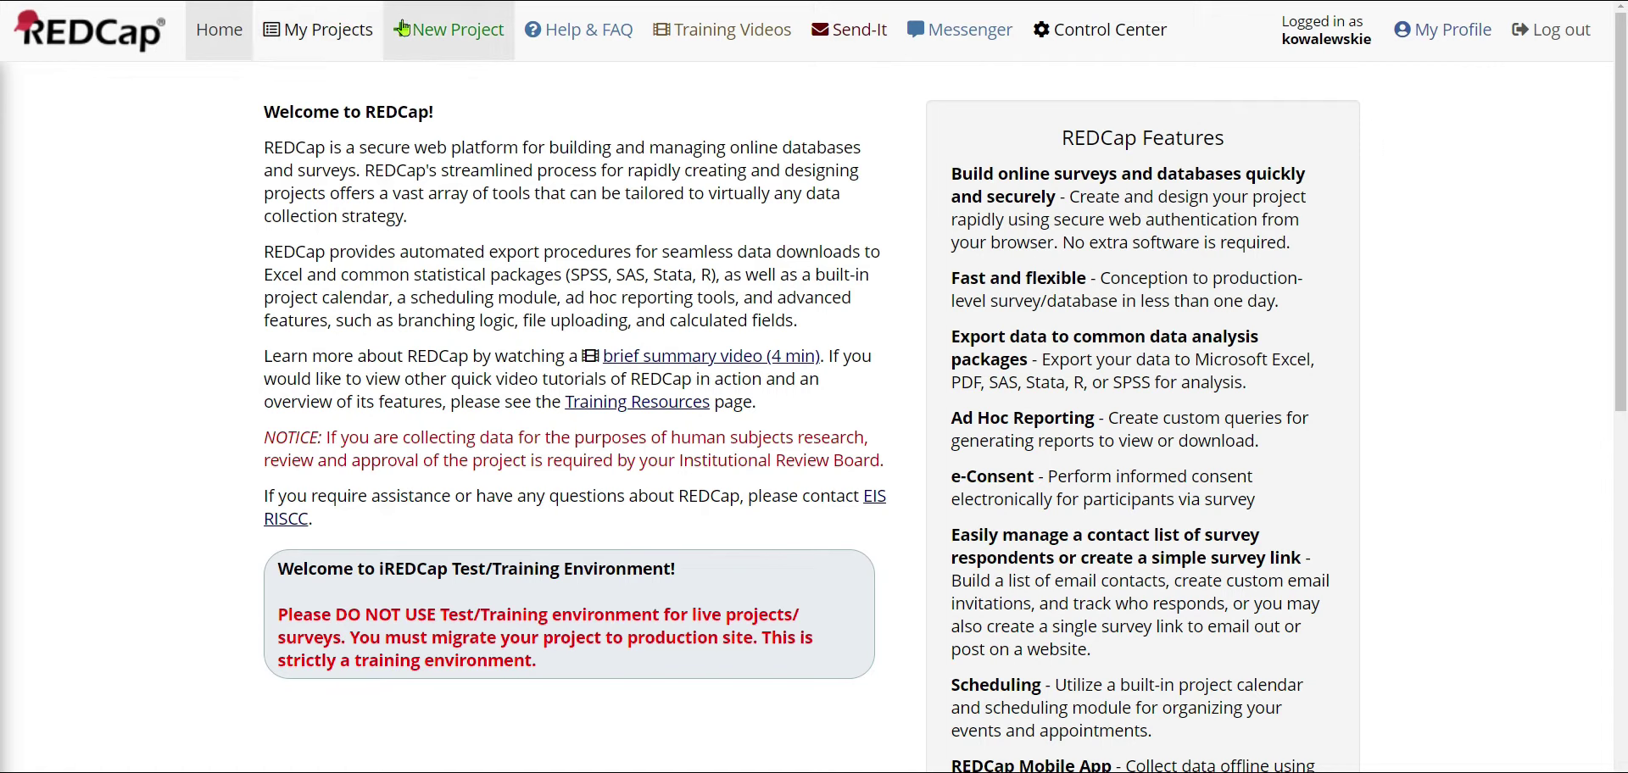
Start a new REDCap project and title it "Intro to REDCap Practice Forms"
{"action": "left_click", "coordinate": [452, 44]}
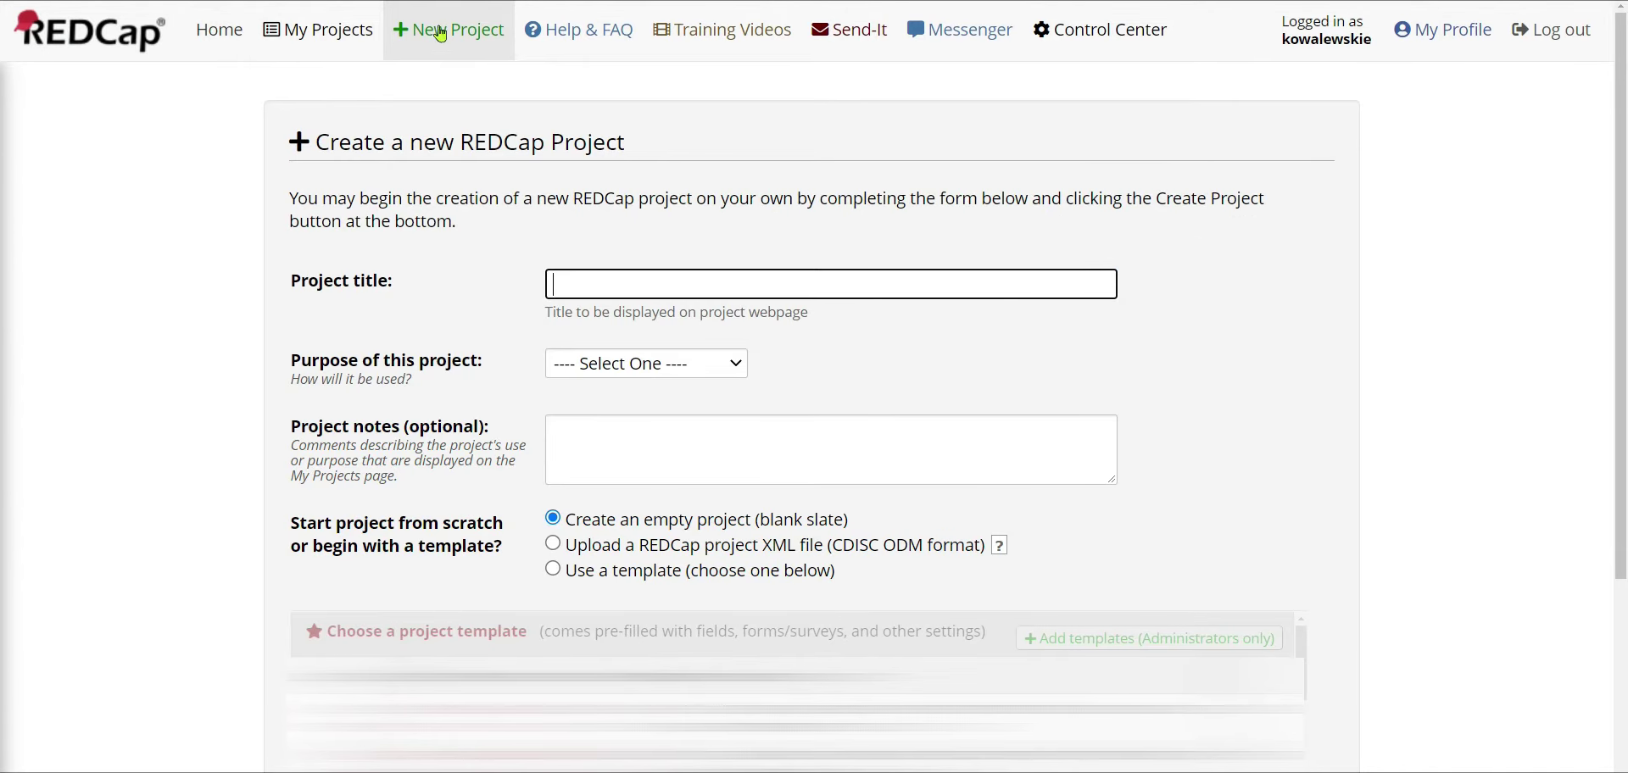
{"action": "left_click", "coordinate": [584, 287]}
{"action": "left_click", "coordinate": [603, 254]}
{"action": "left_click", "coordinate": [614, 277]}
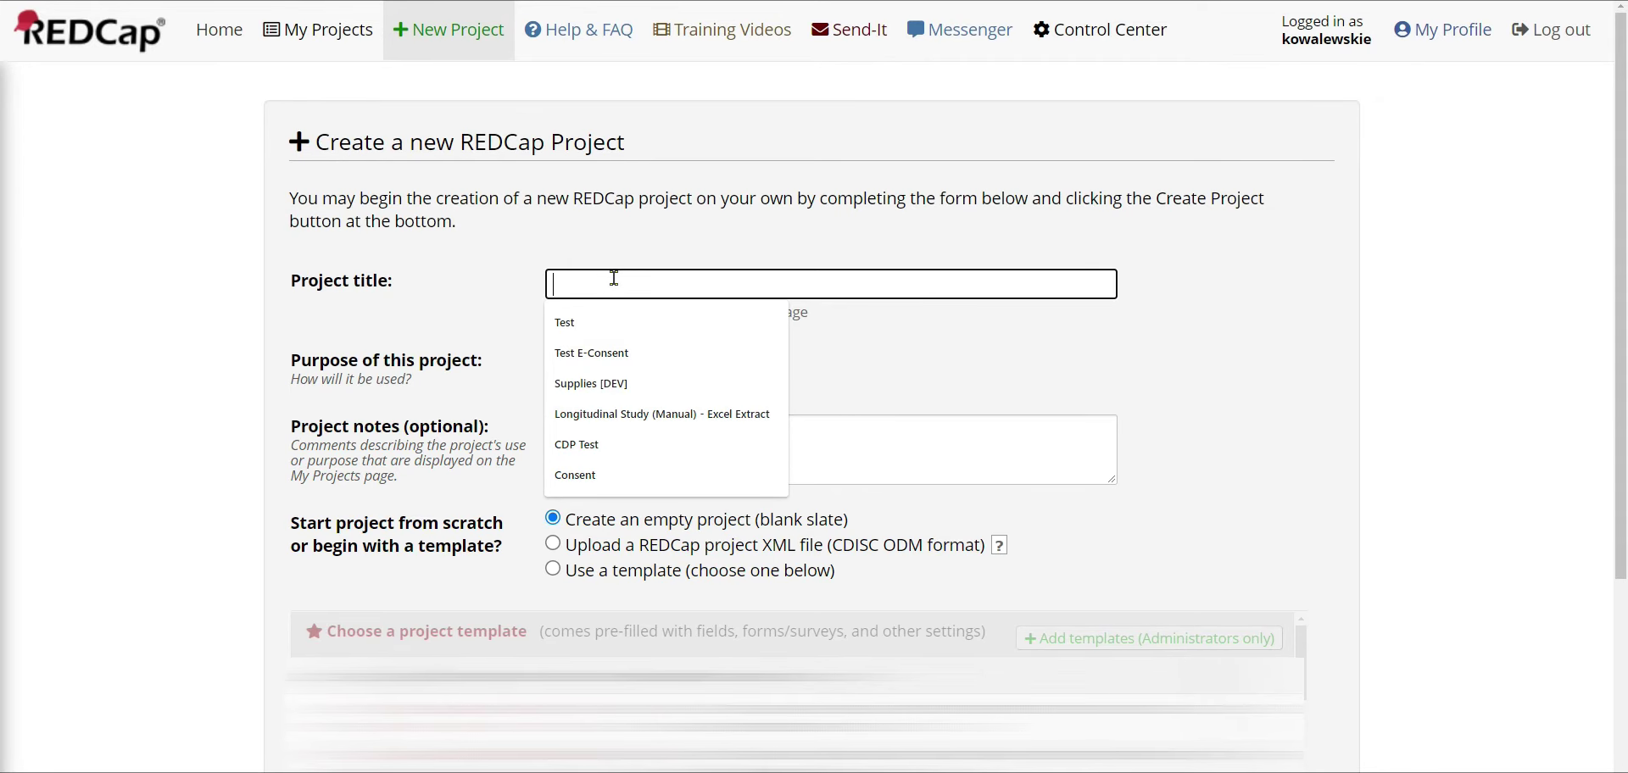
{"action": "type", "text": "Sam"}
{"action": "key", "text": "BackSpace"}
{"action": "key", "text": "BackSpace"}
{"action": "key", "text": "BackSpace"}
{"action": "type", "text": "Intro to REDcap"}
{"action": "key", "text": "BackSpace"}
{"action": "key", "text": "BackSpace"}
{"action": "key", "text": "BackSpace"}
{"action": "key", "text": "BackSpace"}
{"action": "type", "text": "Cap Practice Forms"}
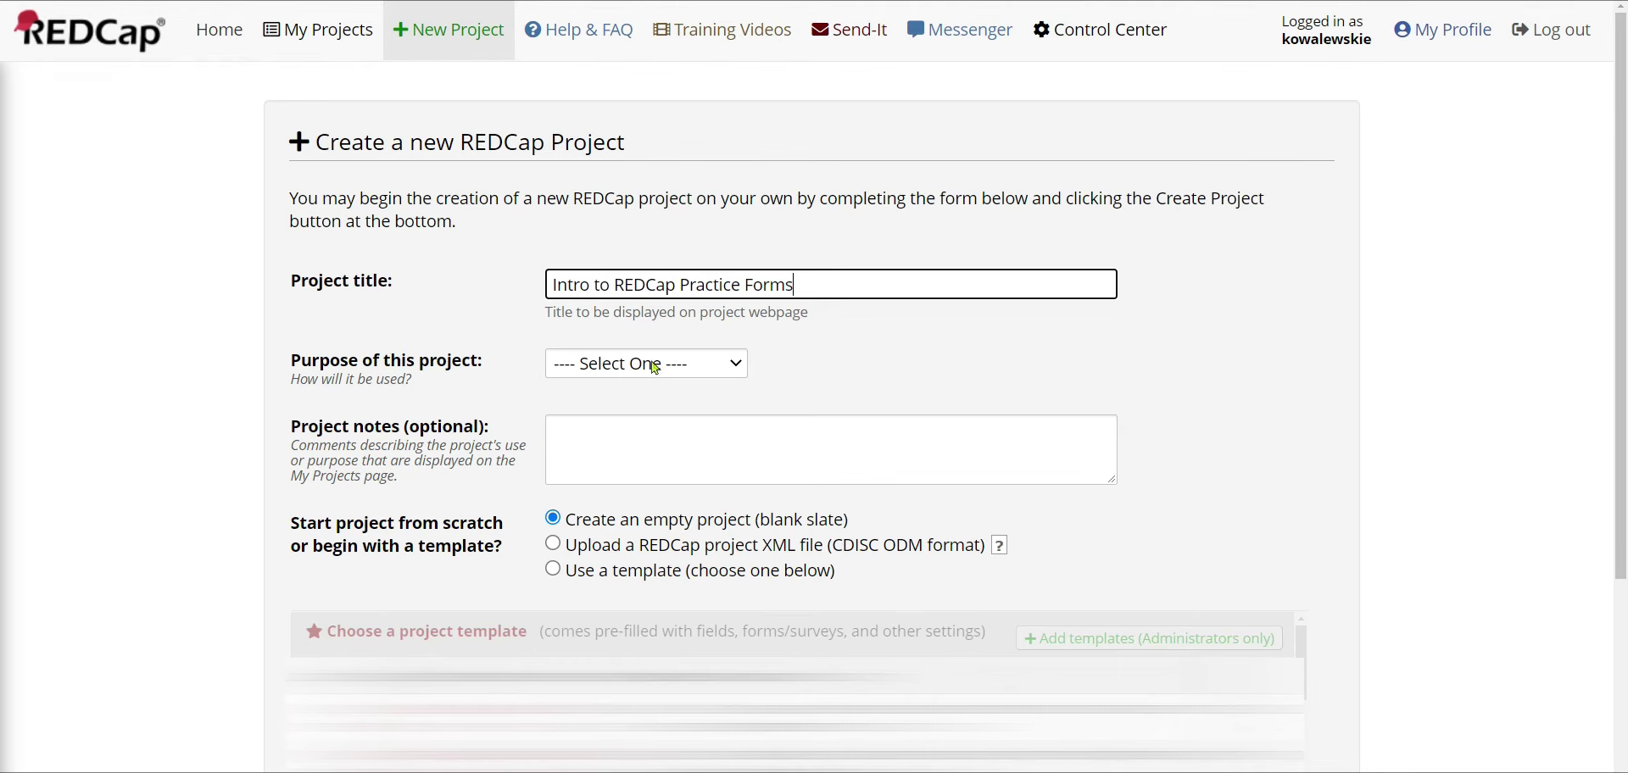
Set the purpose of the new project to Practice / Just for fun
{"action": "left_click", "coordinate": [656, 368]}
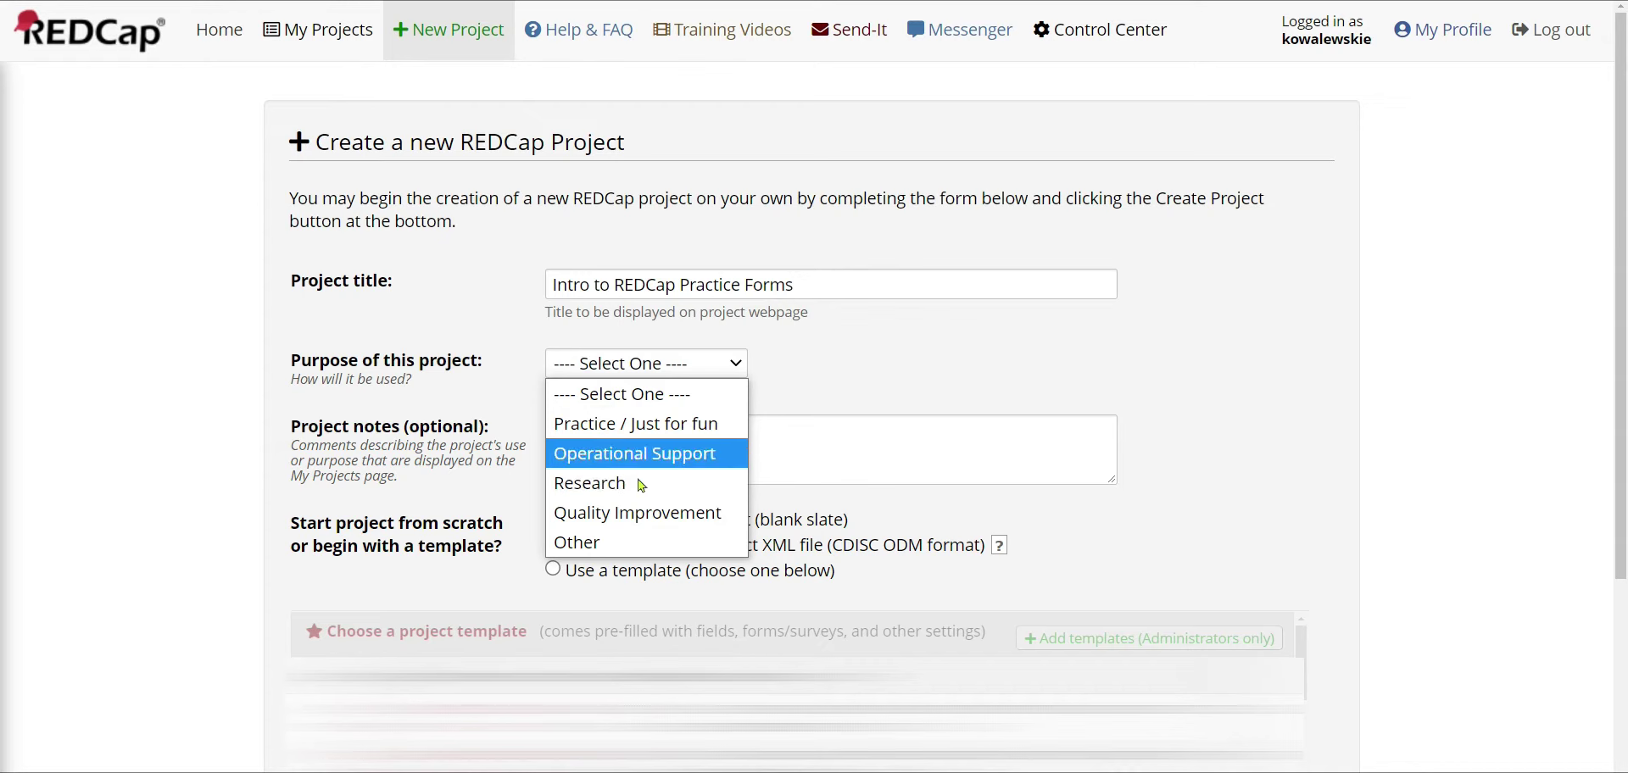
{"action": "left_click", "coordinate": [639, 434]}
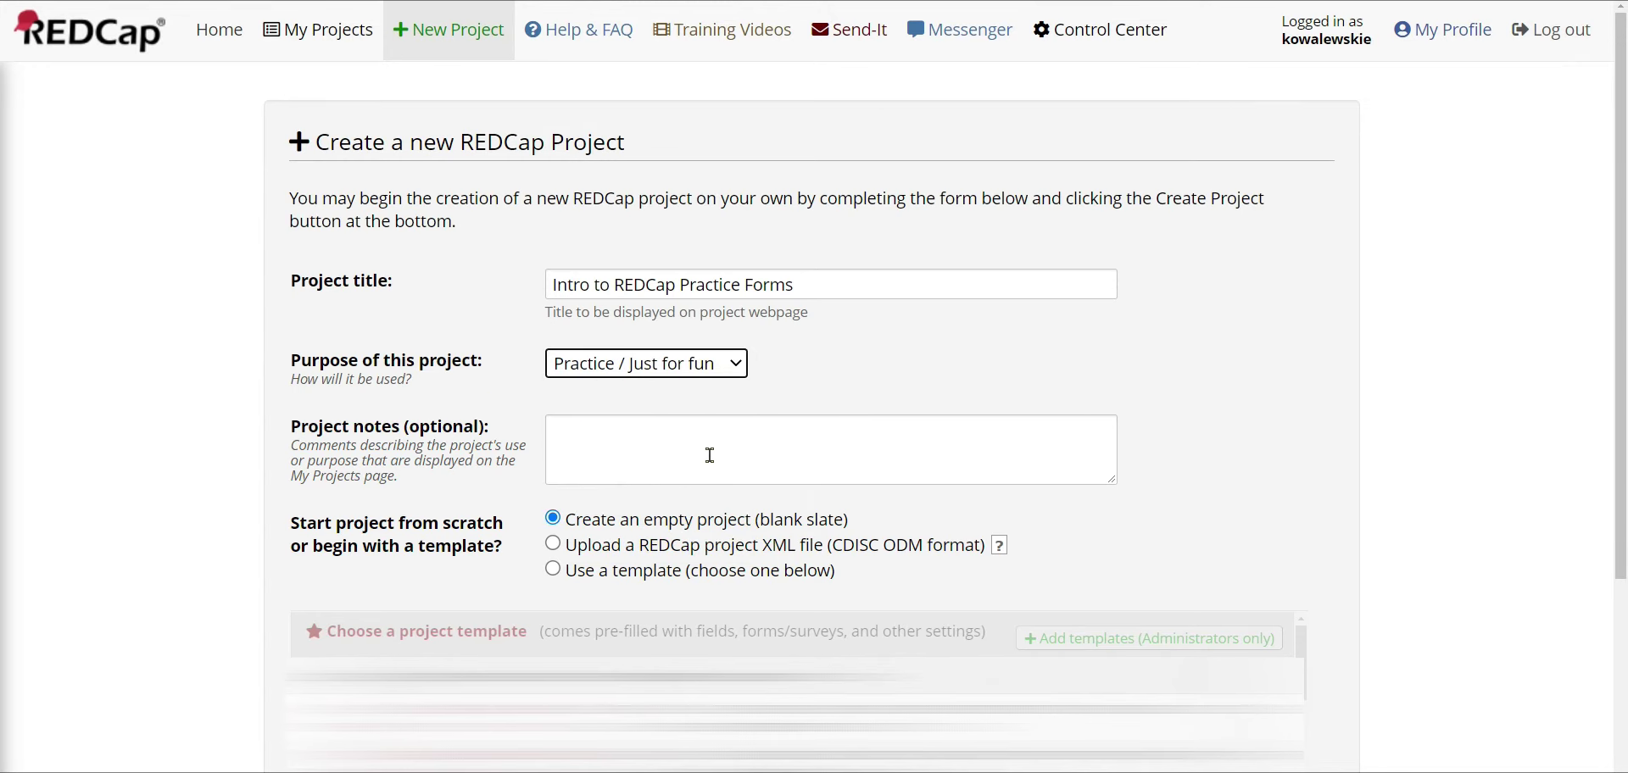
{"action": "left_click_drag", "start_coordinate": [306, 445], "coordinate": [291, 446]}
{"action": "left_click", "coordinate": [308, 421]}
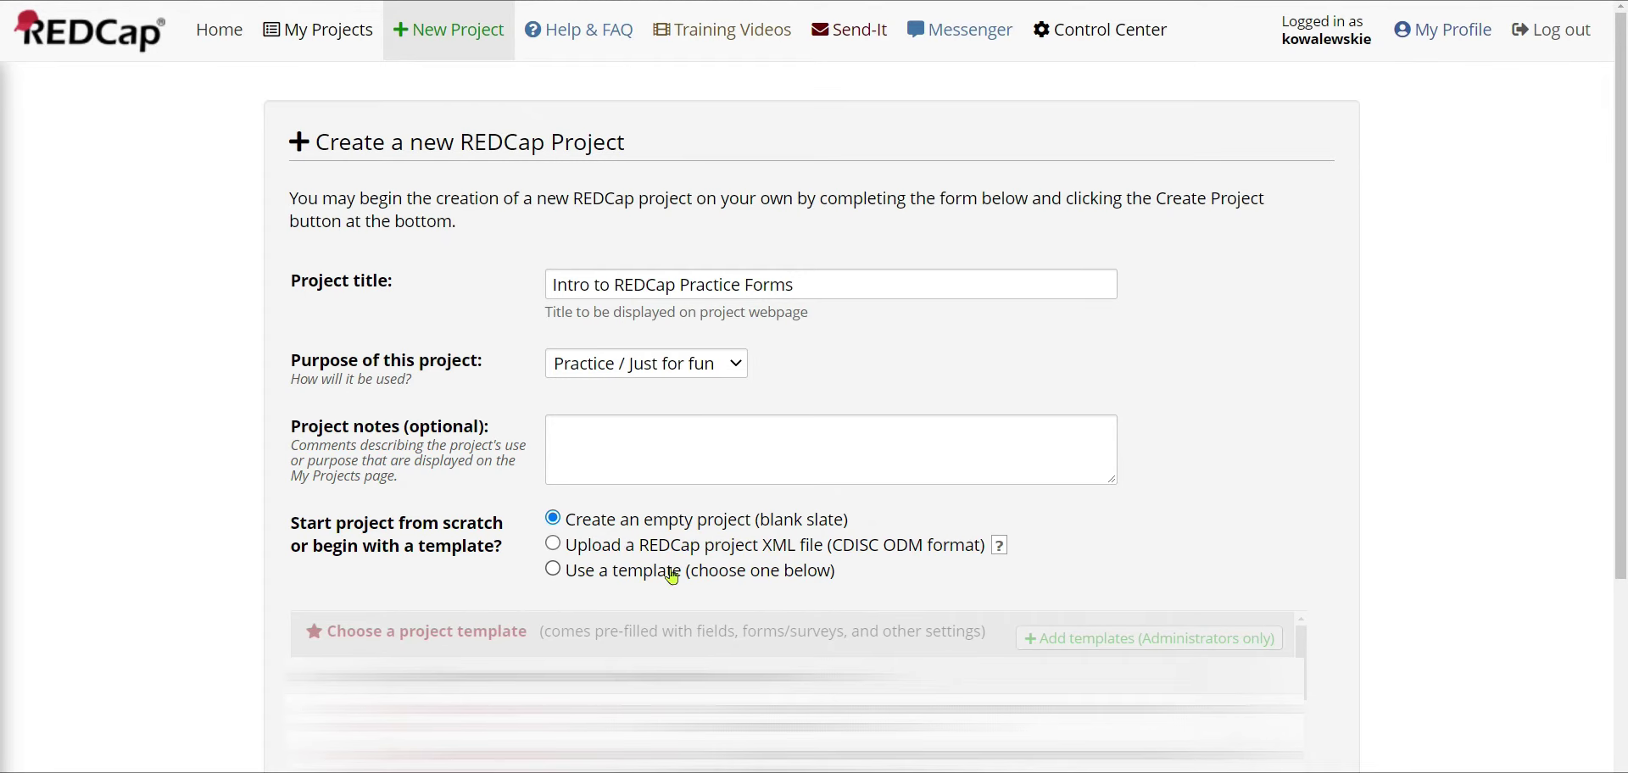
Try the options for starting the project from an uploaded REDCap project XML file and from a template
{"action": "scroll", "coordinate": [513, 550], "scroll_direction": "down", "scroll_amount": 1}
{"action": "left_click_drag", "start_coordinate": [512, 462], "coordinate": [295, 455]}
{"action": "left_click", "coordinate": [295, 455]}
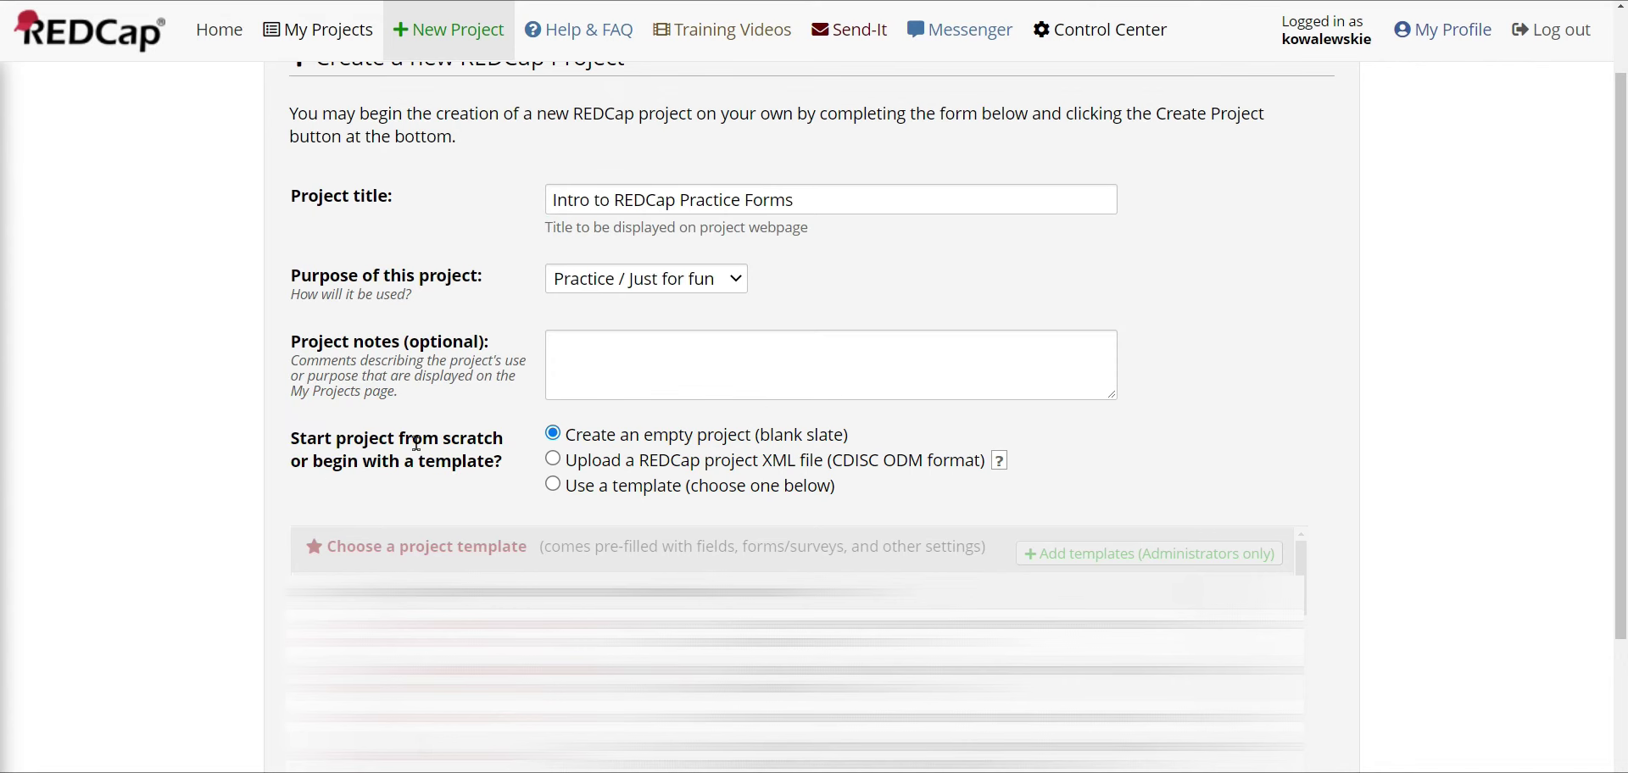
{"action": "left_click_drag", "start_coordinate": [574, 434], "coordinate": [869, 441]}
{"action": "left_click", "coordinate": [869, 442]}
{"action": "left_click", "coordinate": [585, 467]}
{"action": "left_click_drag", "start_coordinate": [585, 468], "coordinate": [831, 472]}
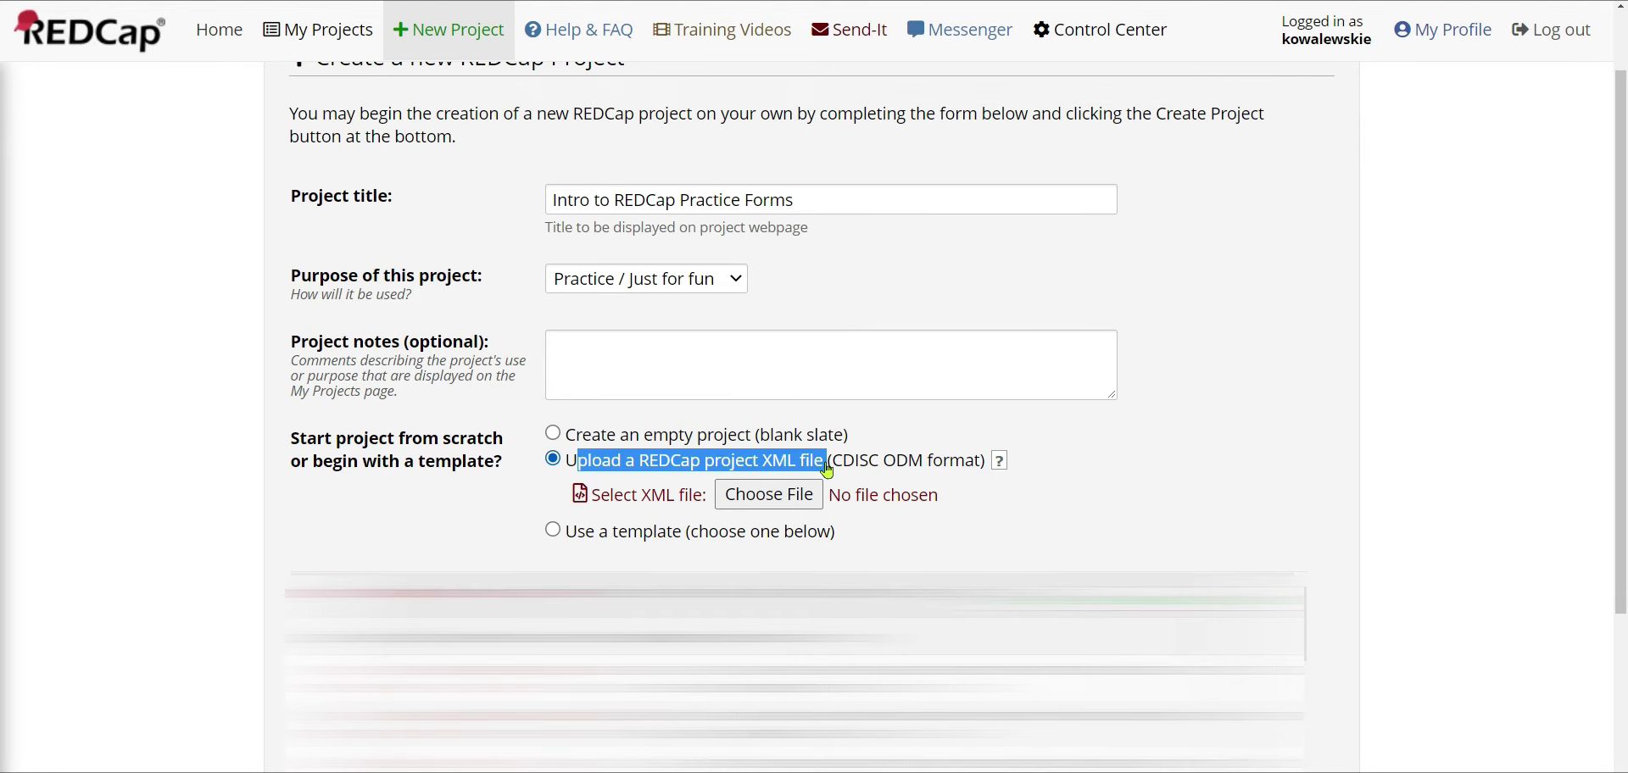
{"action": "left_click", "coordinate": [831, 471]}
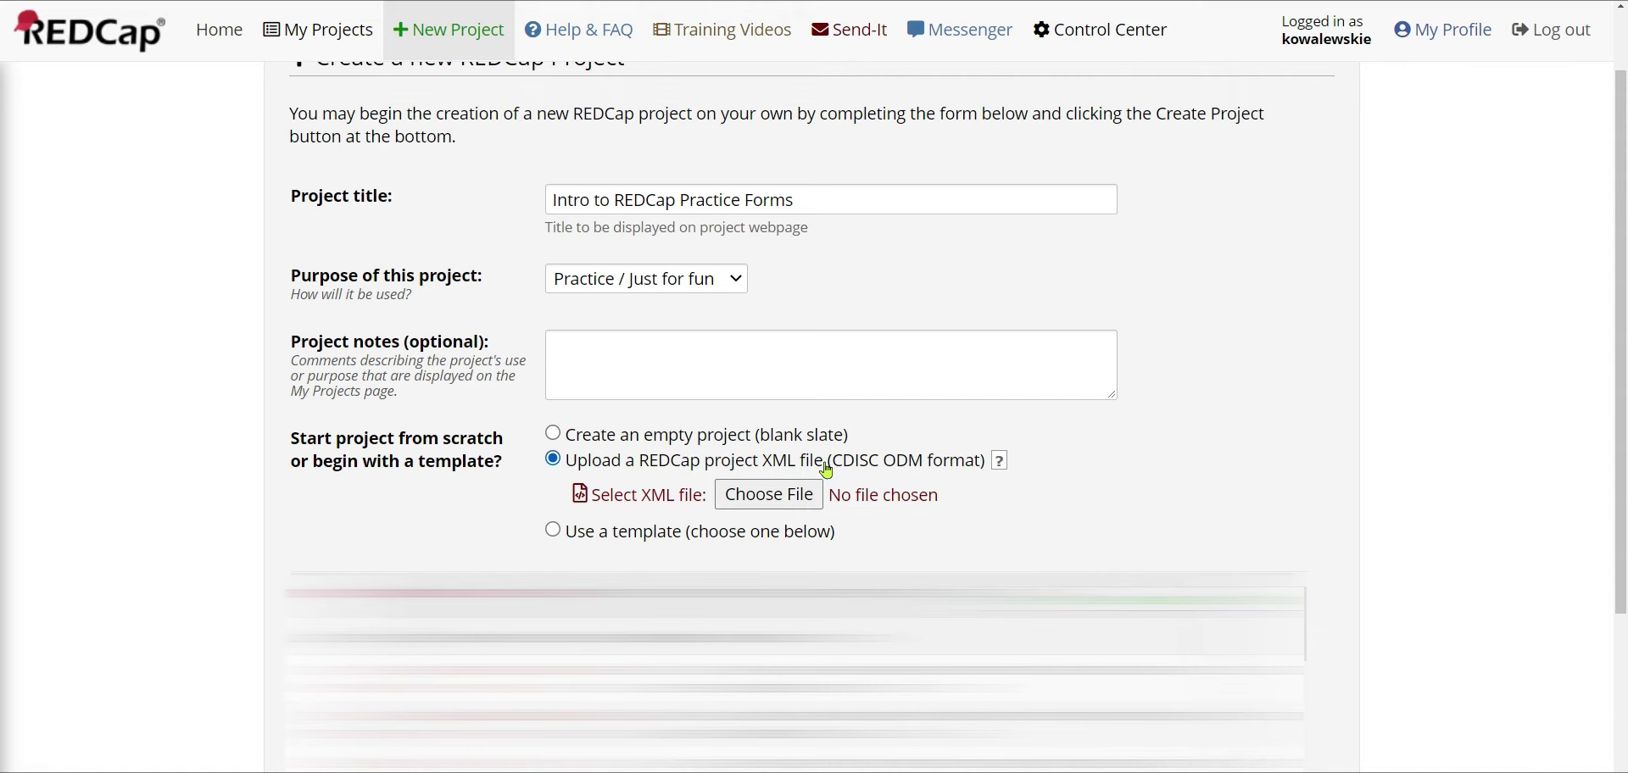
{"action": "left_click", "coordinate": [554, 532]}
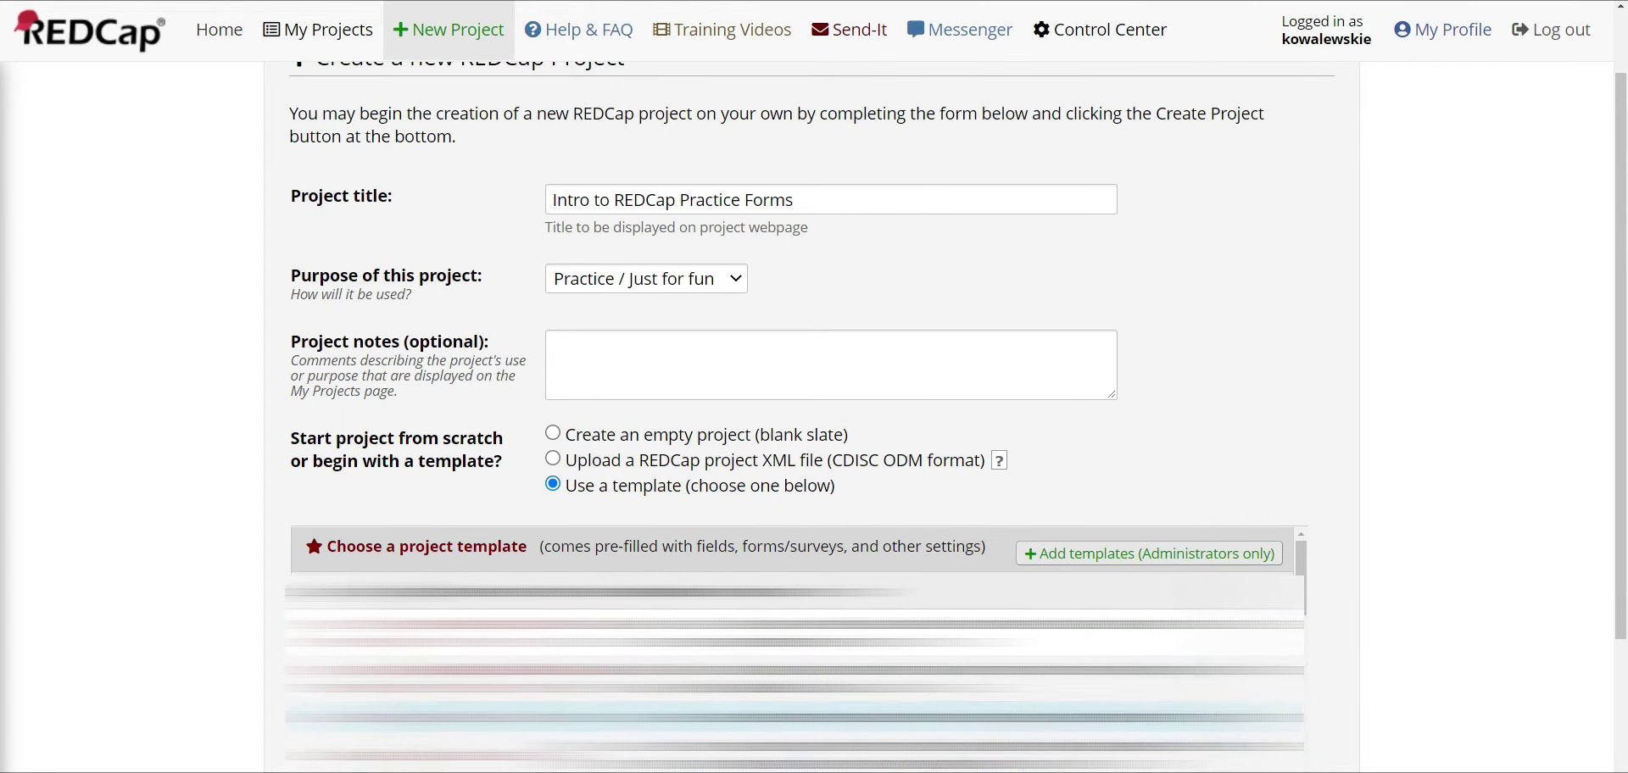
Choose an empty project (blank slate) as the starting point and create the project
{"action": "left_click", "coordinate": [553, 437]}
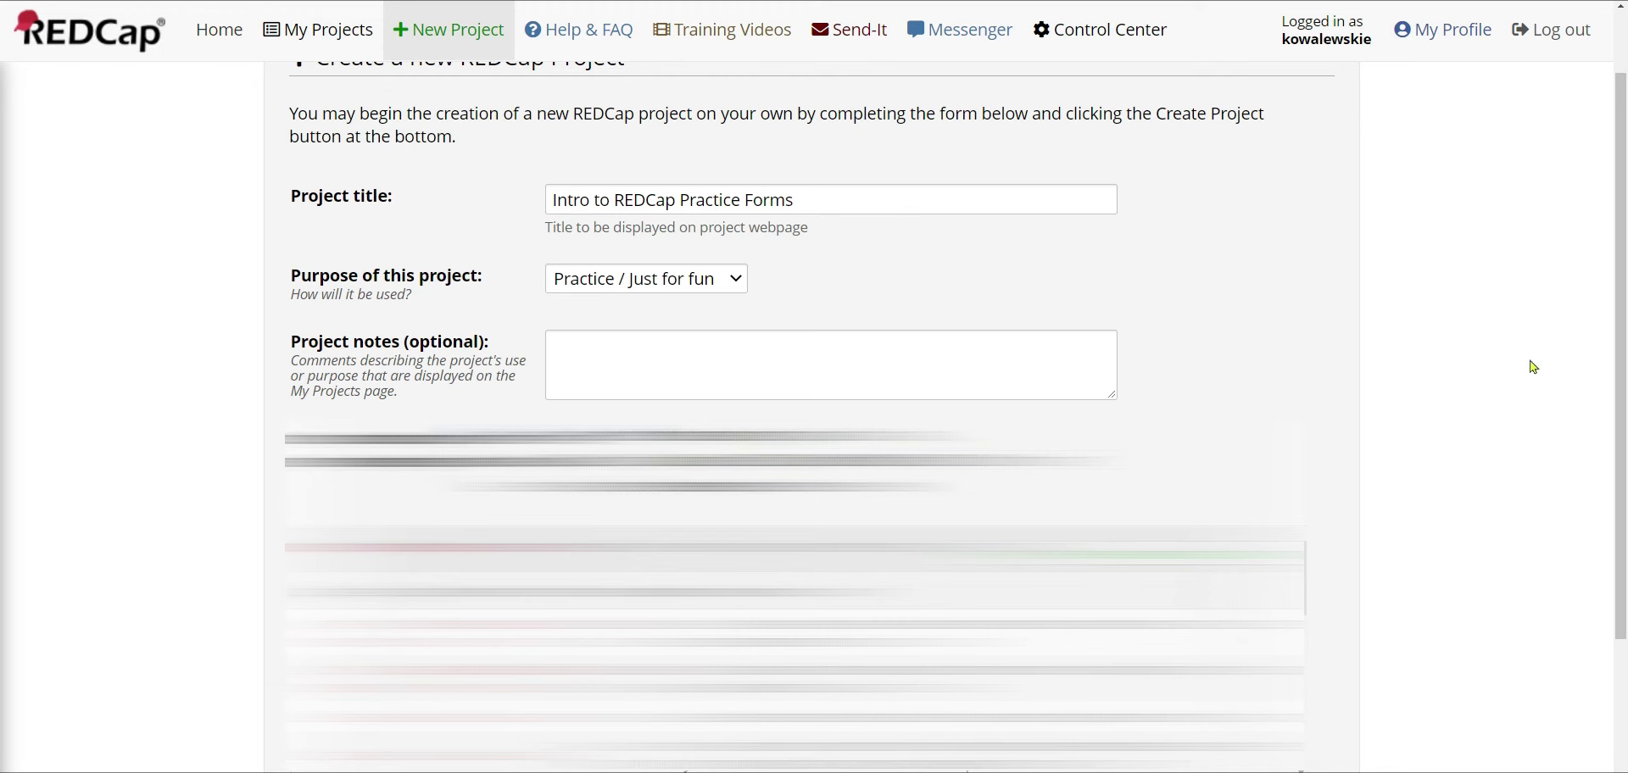
{"action": "left_click_drag", "start_coordinate": [1620, 402], "coordinate": [1618, 480]}
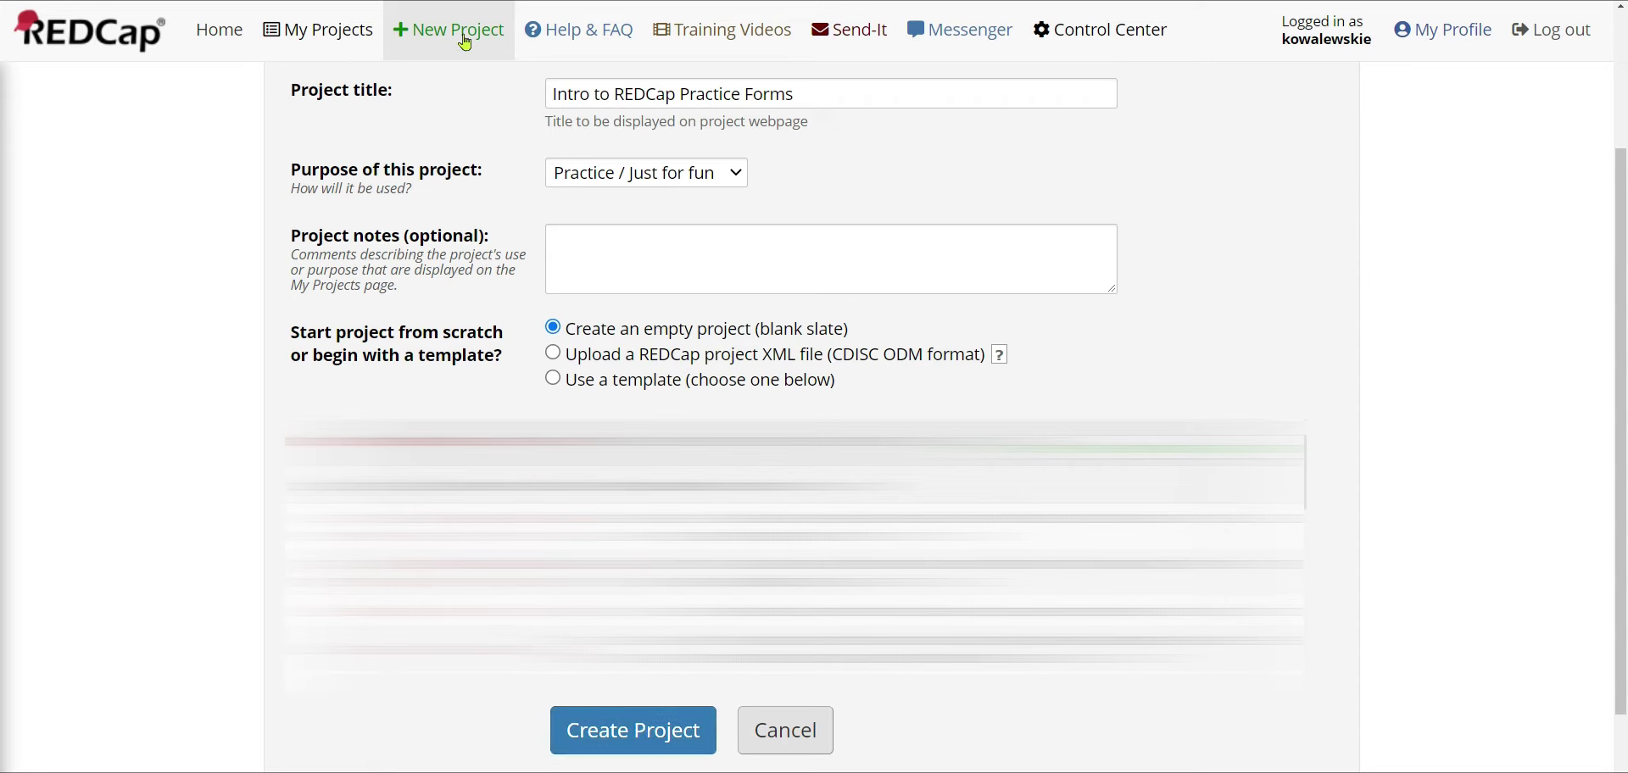
{"action": "left_click", "coordinate": [643, 740]}
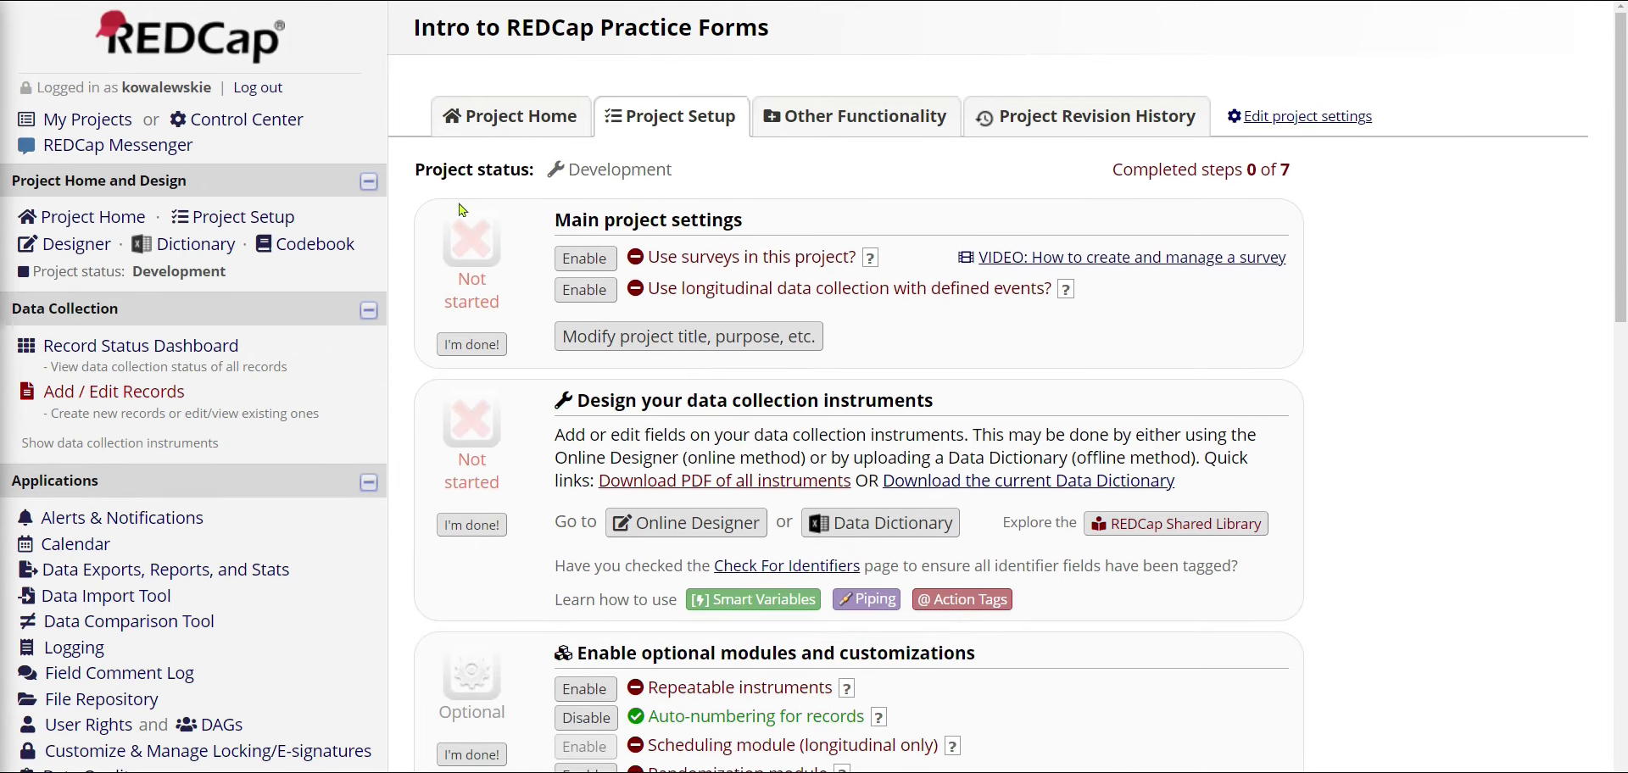
Go to the list of own projects and open Intro to REDCap Practice Forms from it
{"action": "left_click", "coordinate": [117, 127]}
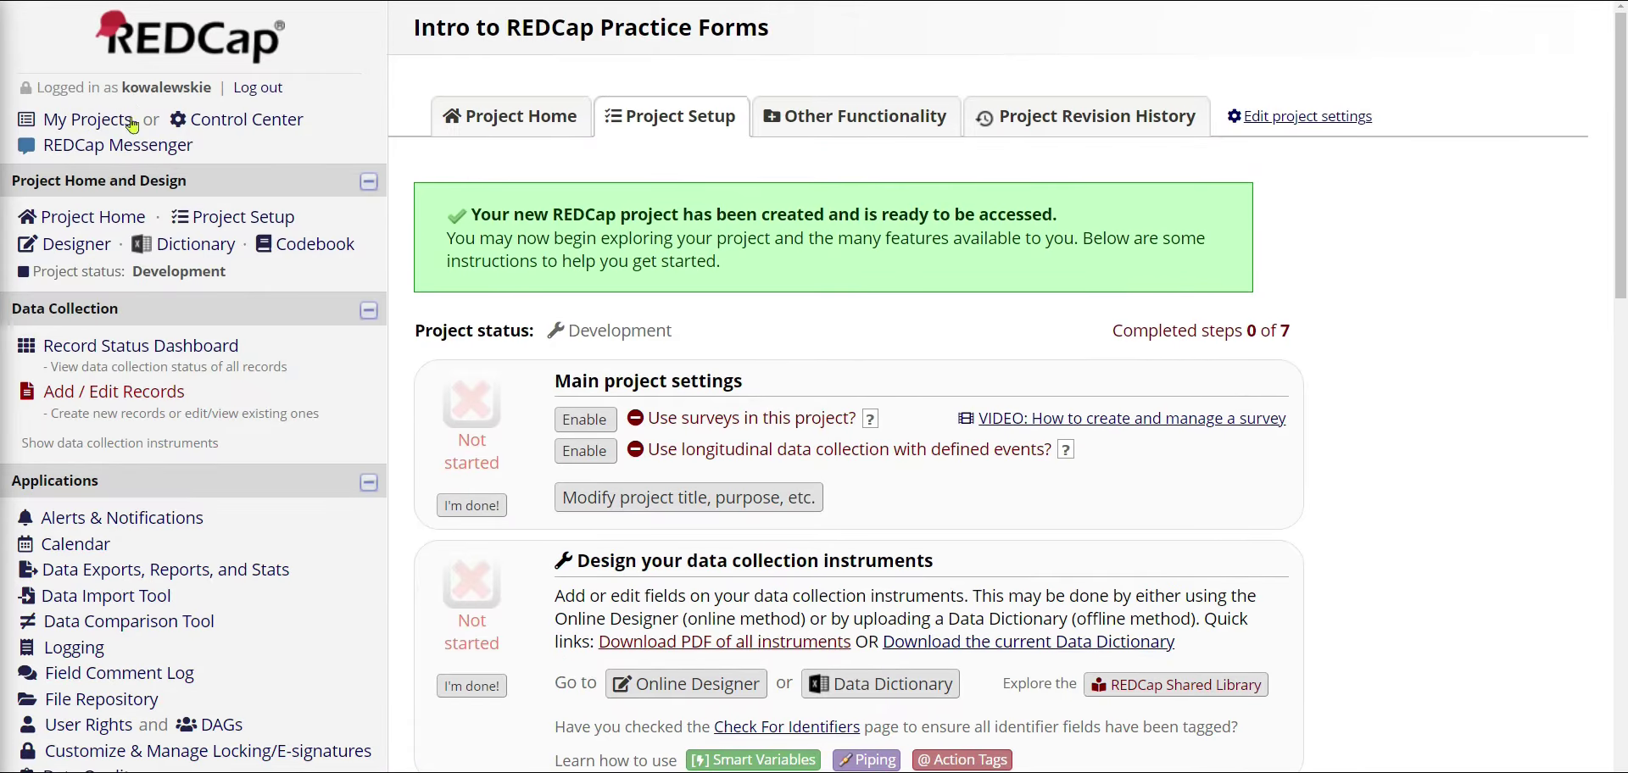
{"action": "left_click_drag", "start_coordinate": [134, 120], "coordinate": [43, 119]}
{"action": "left_click", "coordinate": [92, 125]}
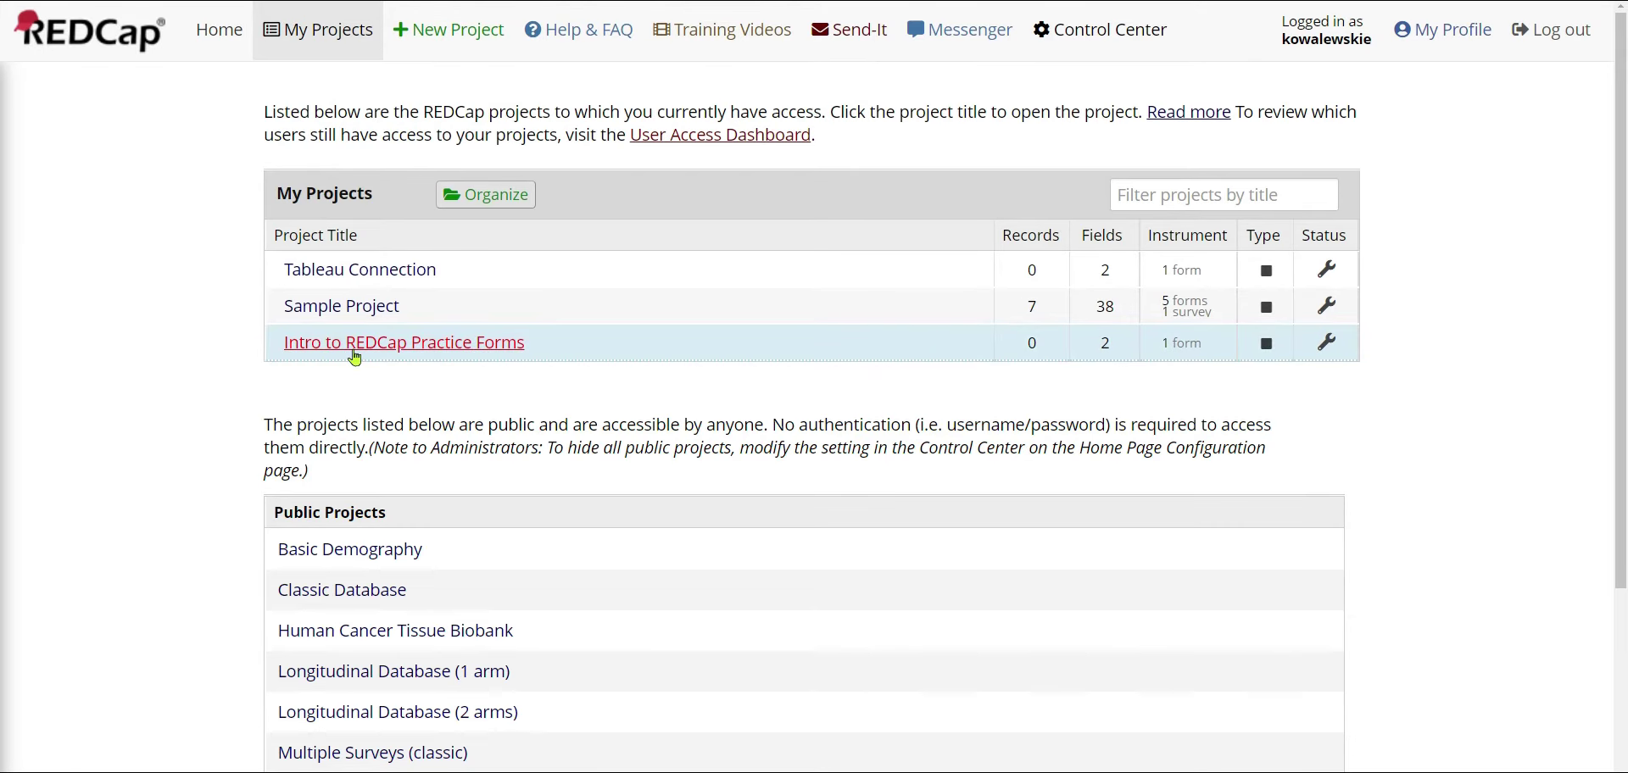
{"action": "left_click", "coordinate": [433, 340]}
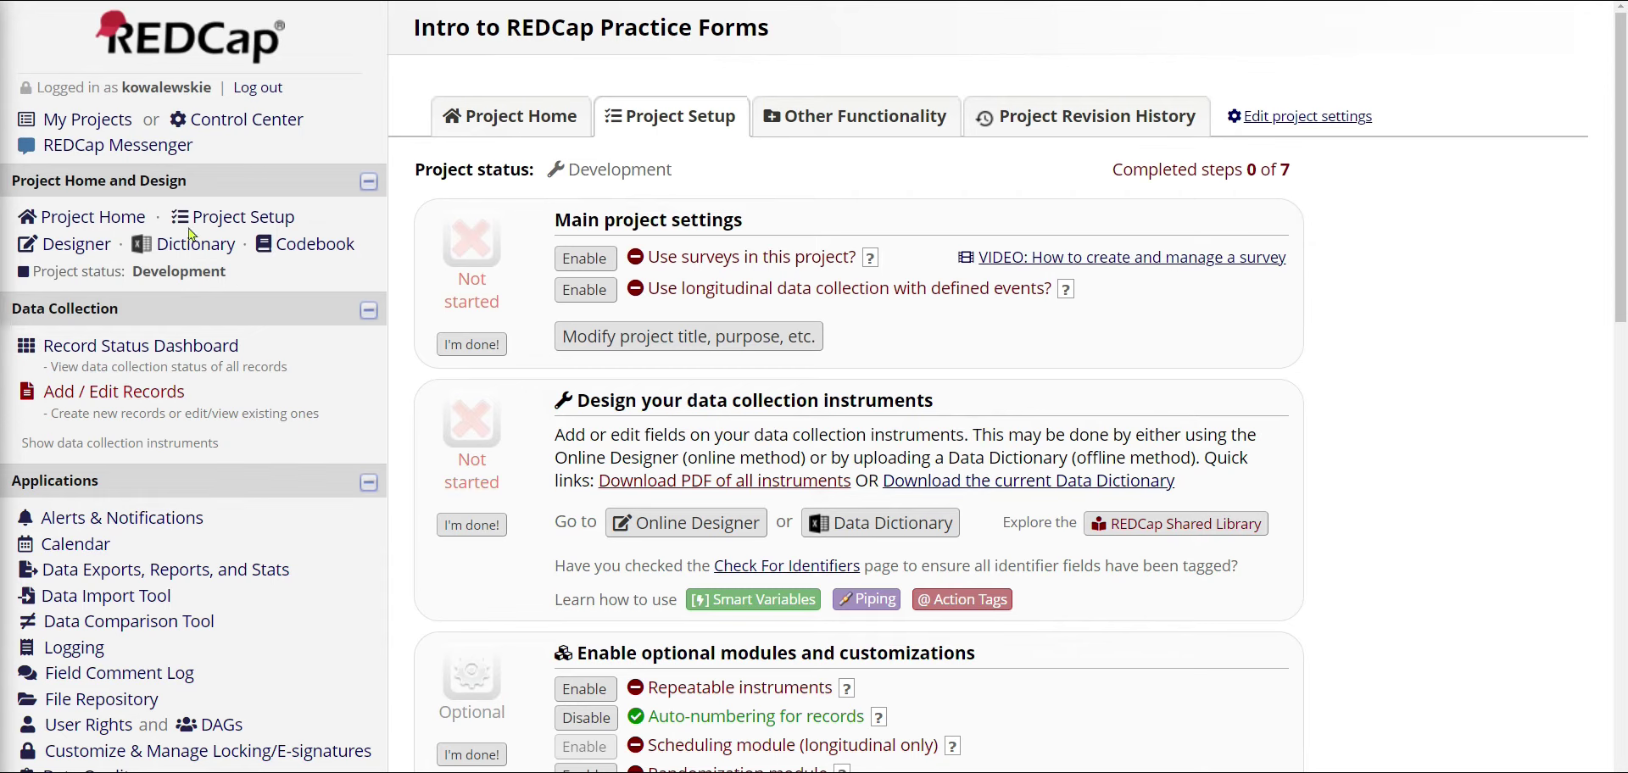
Review the project's Designer, Project Setup, Add / Edit Records and Record Status Dashboard links and the available applications
{"action": "left_click_drag", "start_coordinate": [111, 248], "coordinate": [40, 248]}
{"action": "left_click_drag", "start_coordinate": [295, 217], "coordinate": [194, 217]}
{"action": "left_click_drag", "start_coordinate": [212, 394], "coordinate": [46, 402]}
{"action": "left_click_drag", "start_coordinate": [275, 353], "coordinate": [37, 348]}
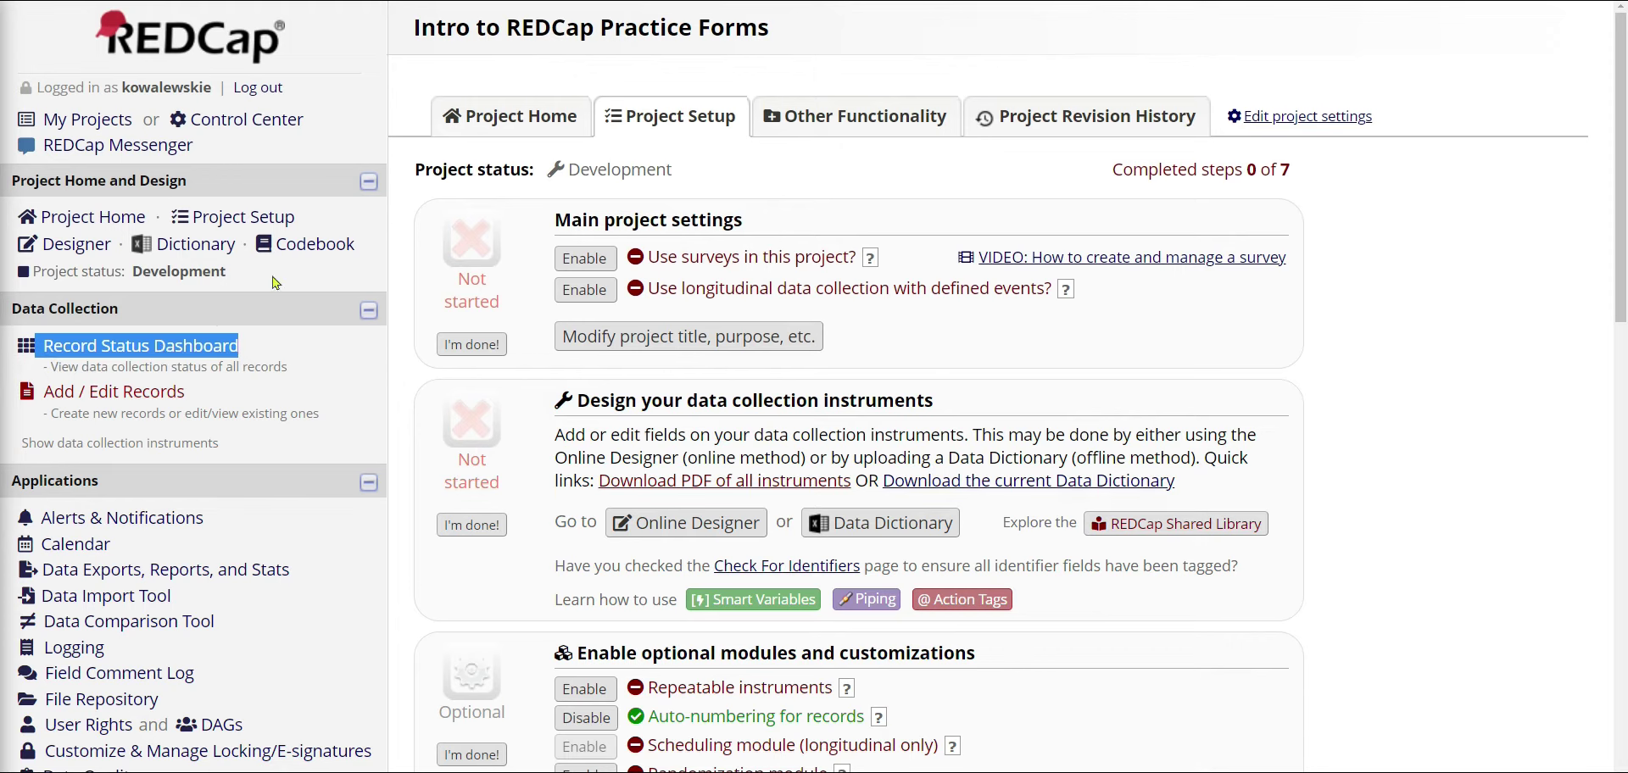
{"action": "left_click", "coordinate": [310, 345]}
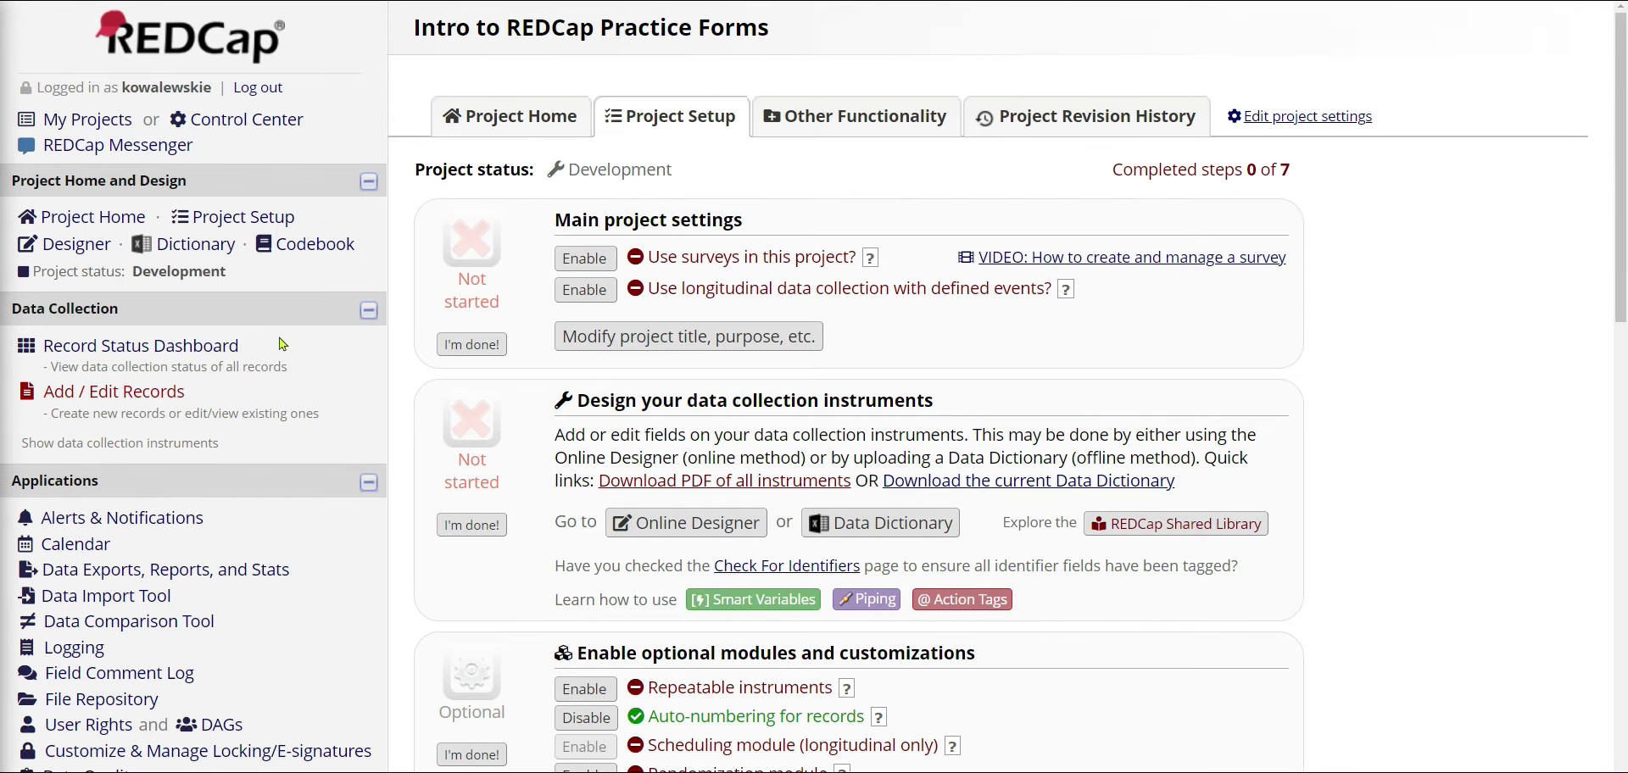
{"action": "scroll", "coordinate": [152, 170], "scroll_direction": "down", "scroll_amount": 2}
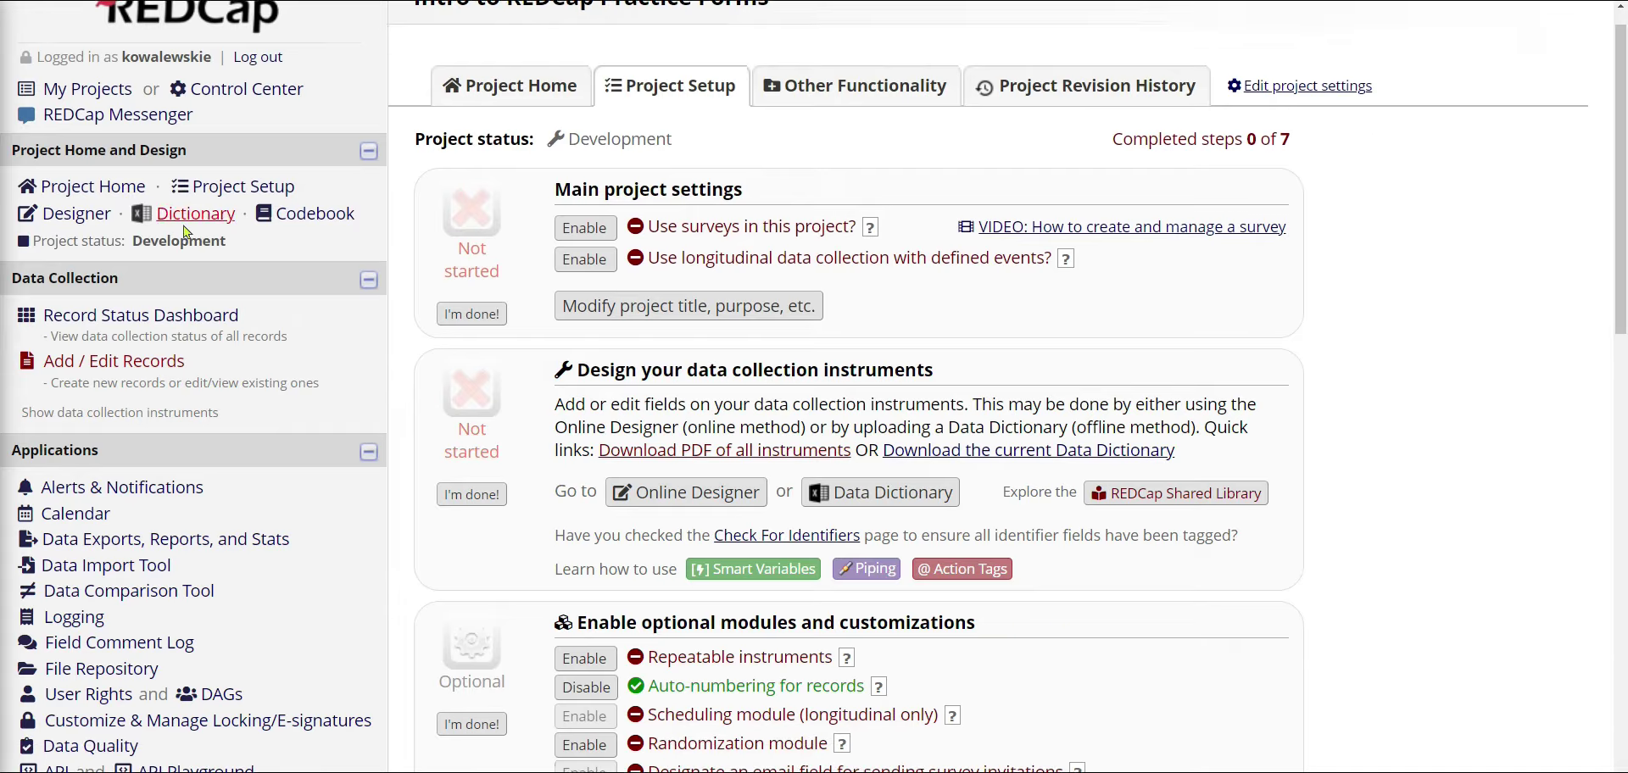
{"action": "scroll", "coordinate": [98, 707], "scroll_direction": "down", "scroll_amount": 2}
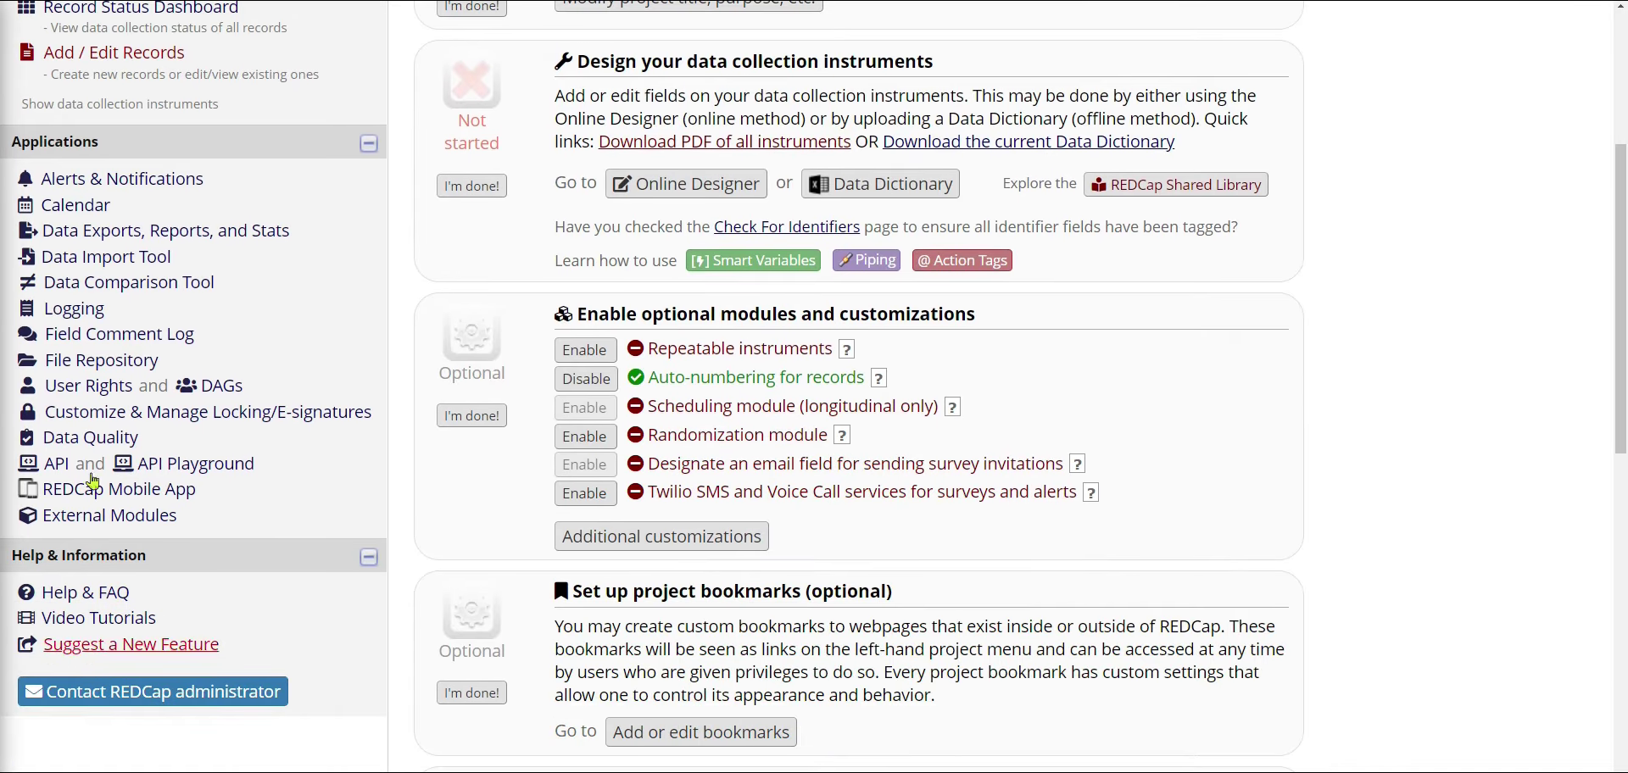
{"action": "scroll", "coordinate": [119, 321], "scroll_direction": "up", "scroll_amount": 4}
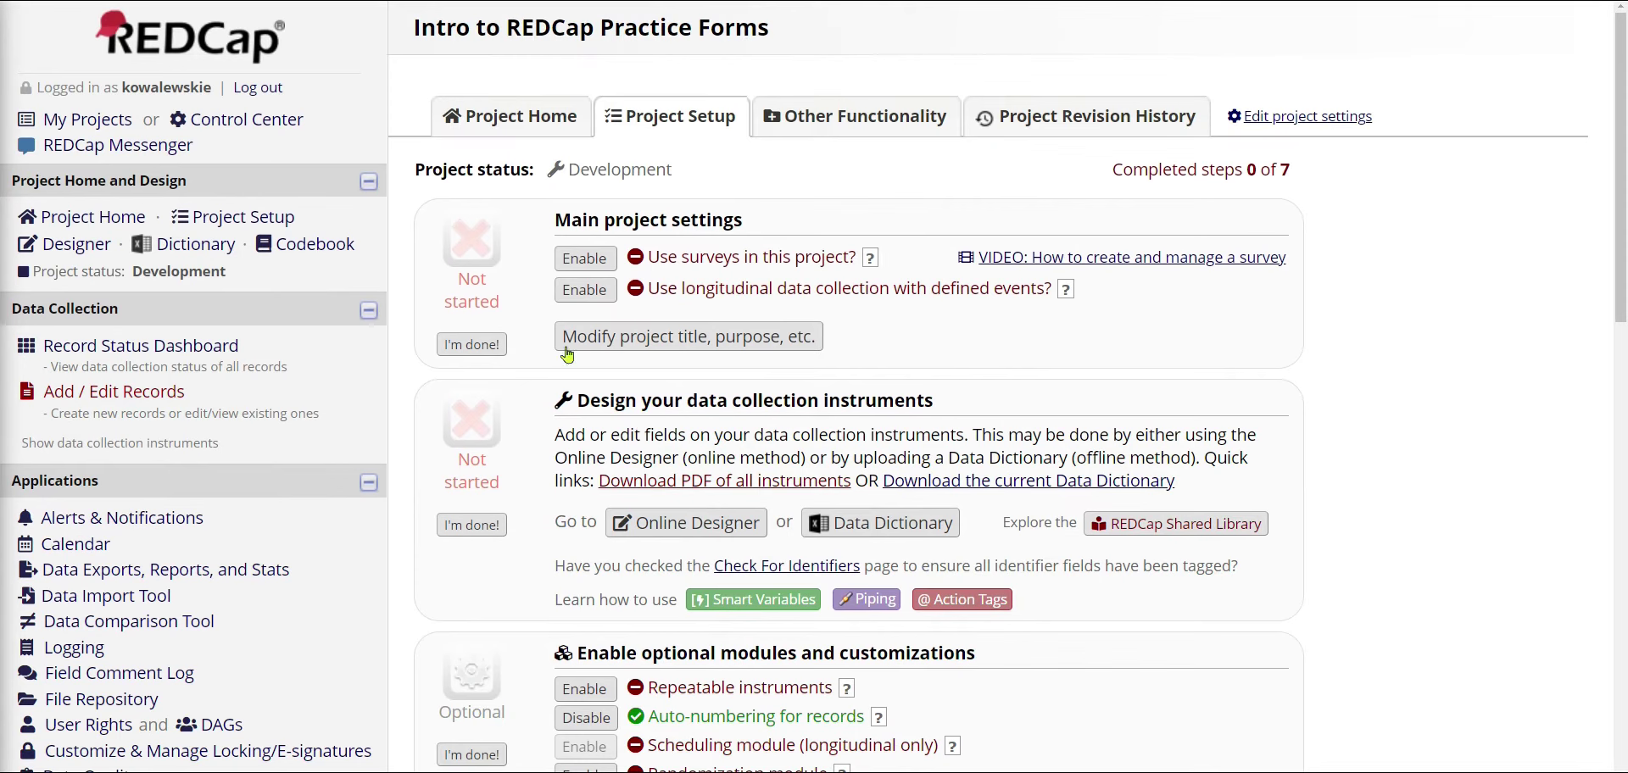
View the Add / Edit Records page and the Other Functionality page, returning to Project Setup after each
{"action": "left_click", "coordinate": [127, 392]}
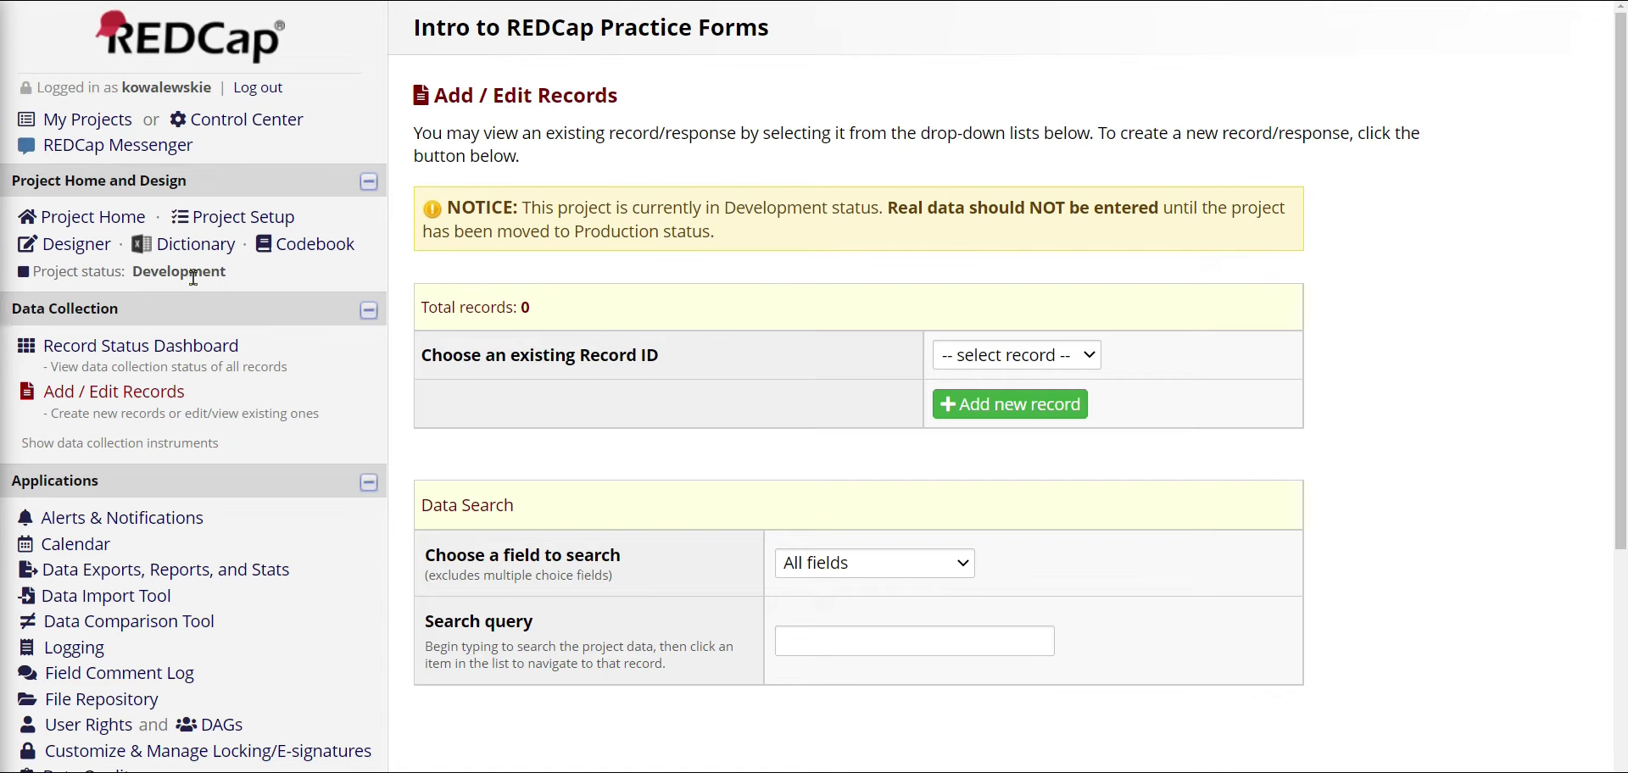
{"action": "left_click", "coordinate": [255, 223]}
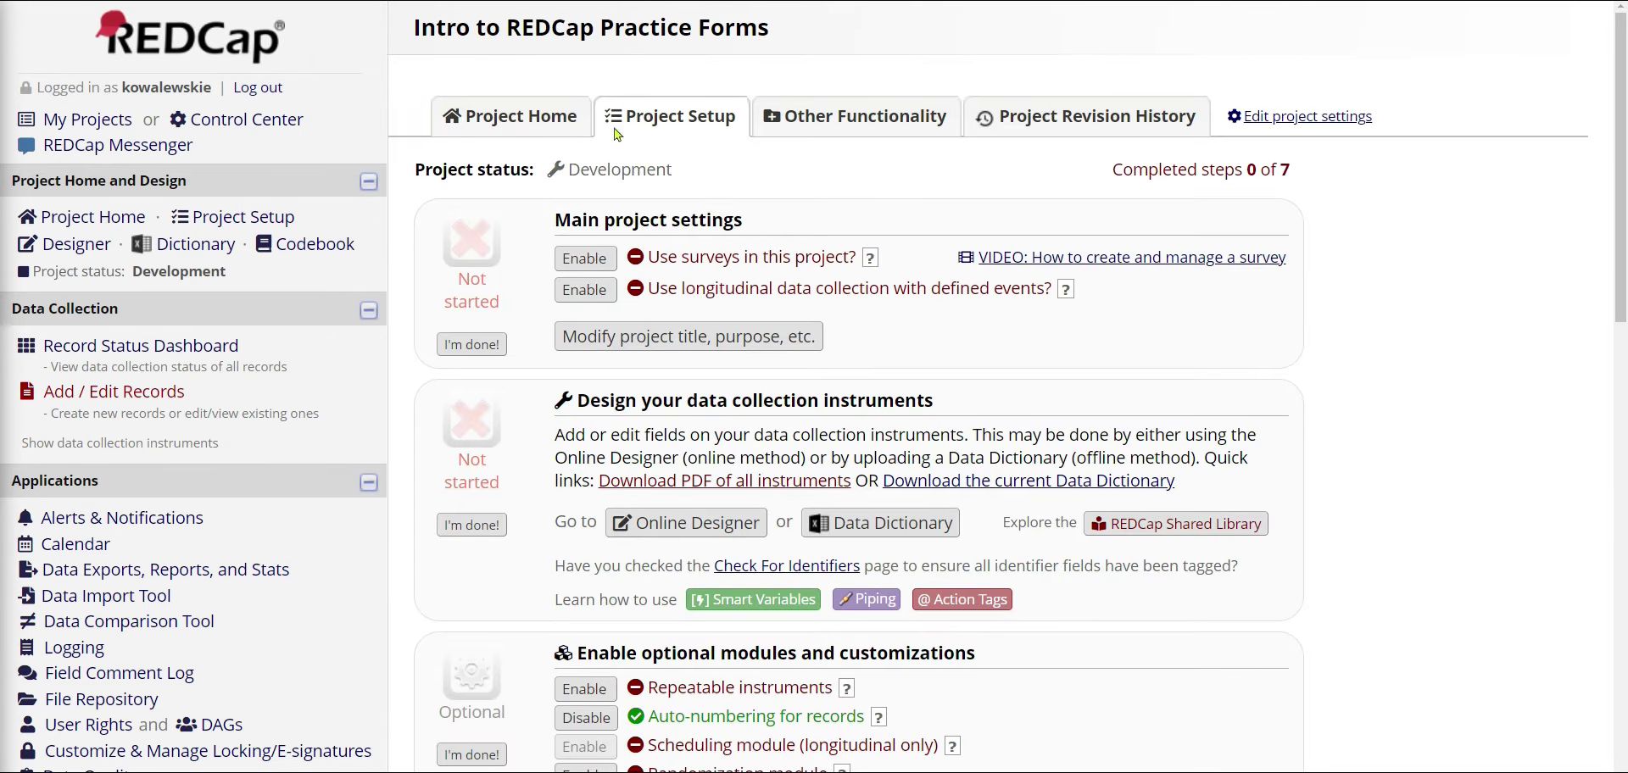
{"action": "left_click_drag", "start_coordinate": [295, 218], "coordinate": [188, 218]}
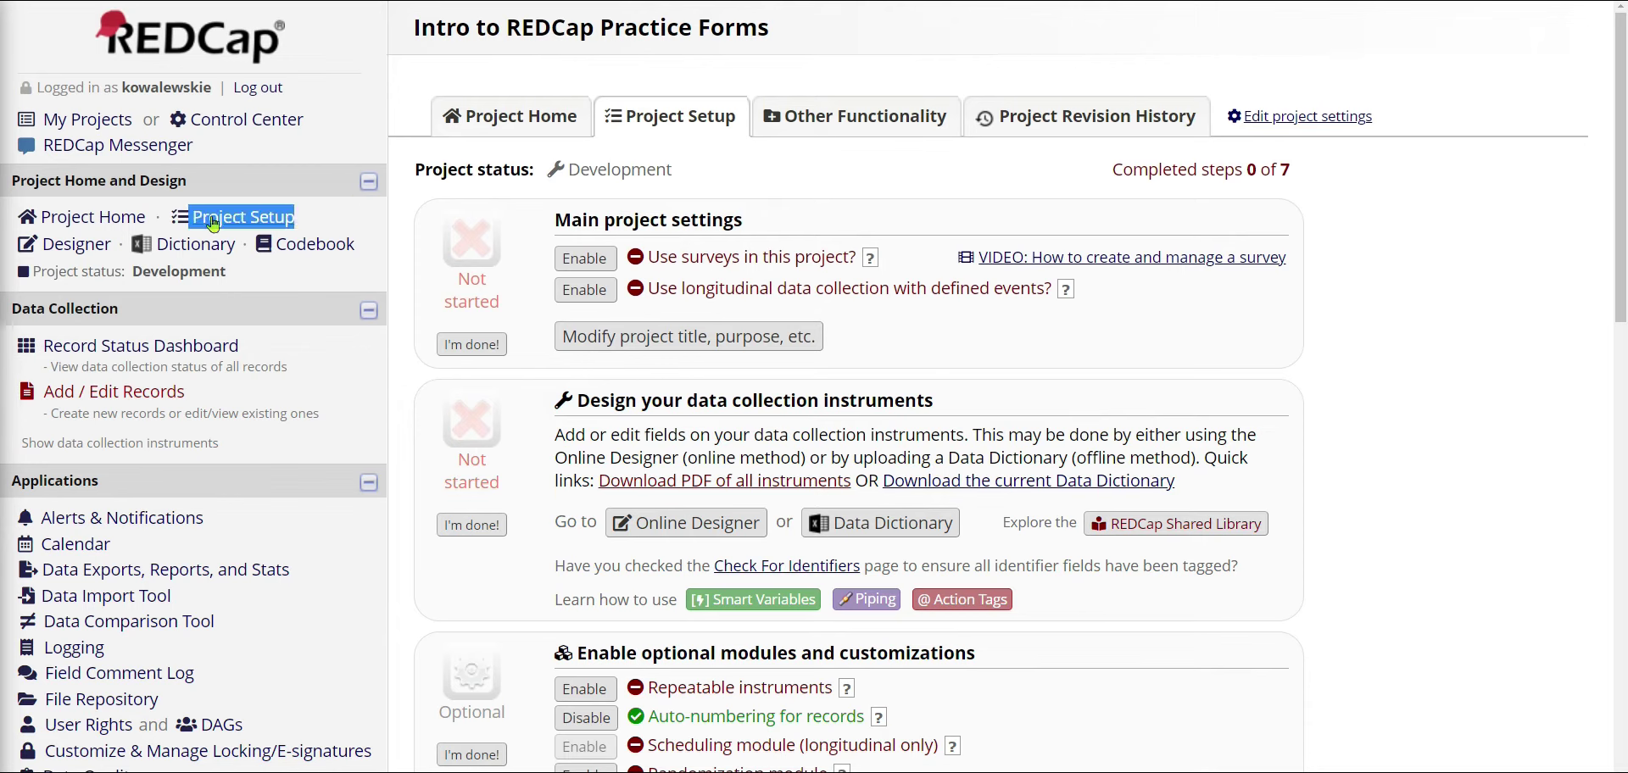
{"action": "left_click", "coordinate": [837, 124]}
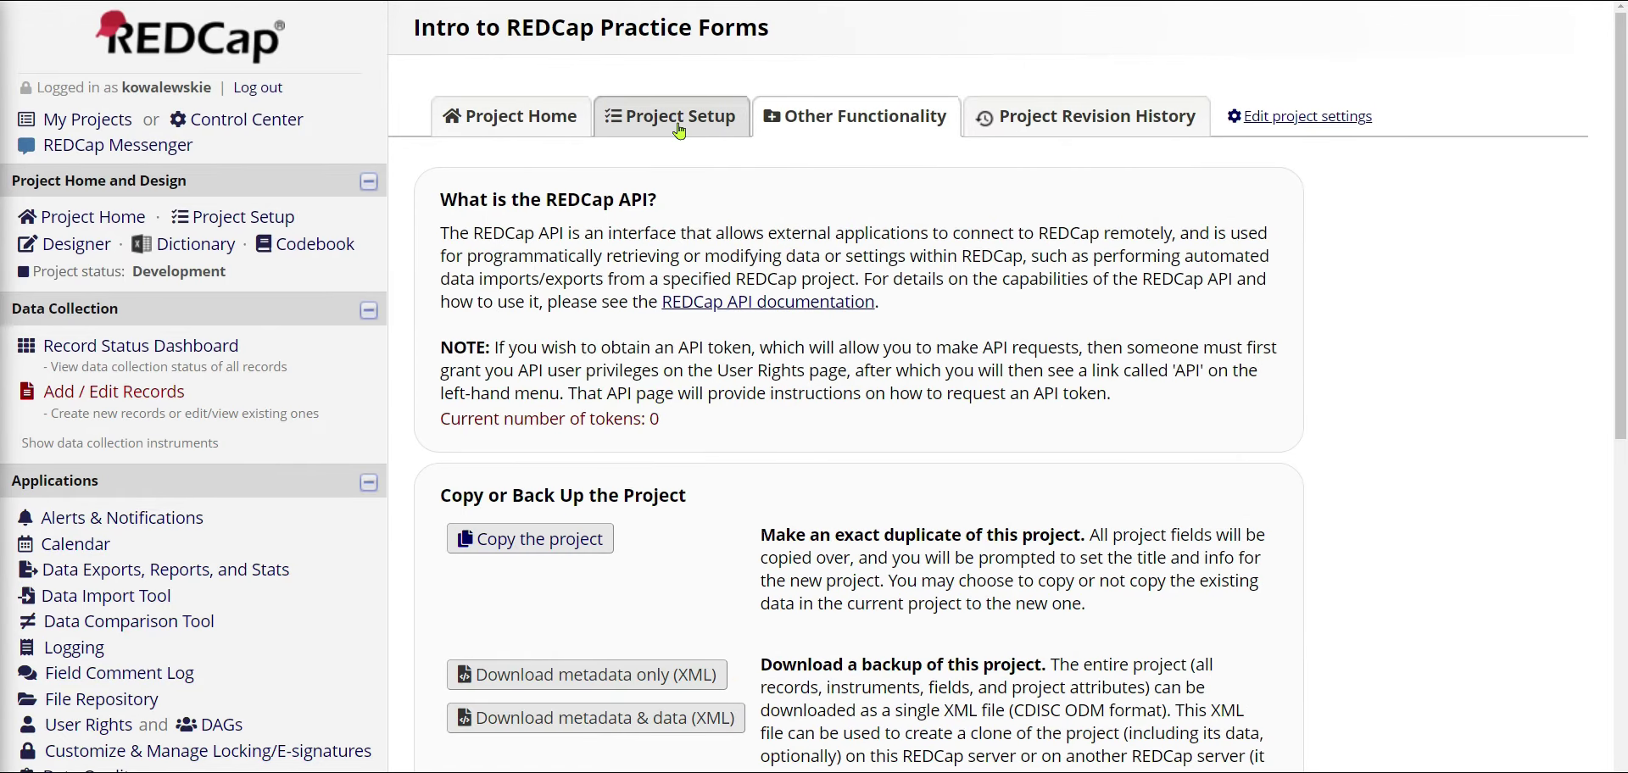
{"action": "left_click", "coordinate": [679, 129]}
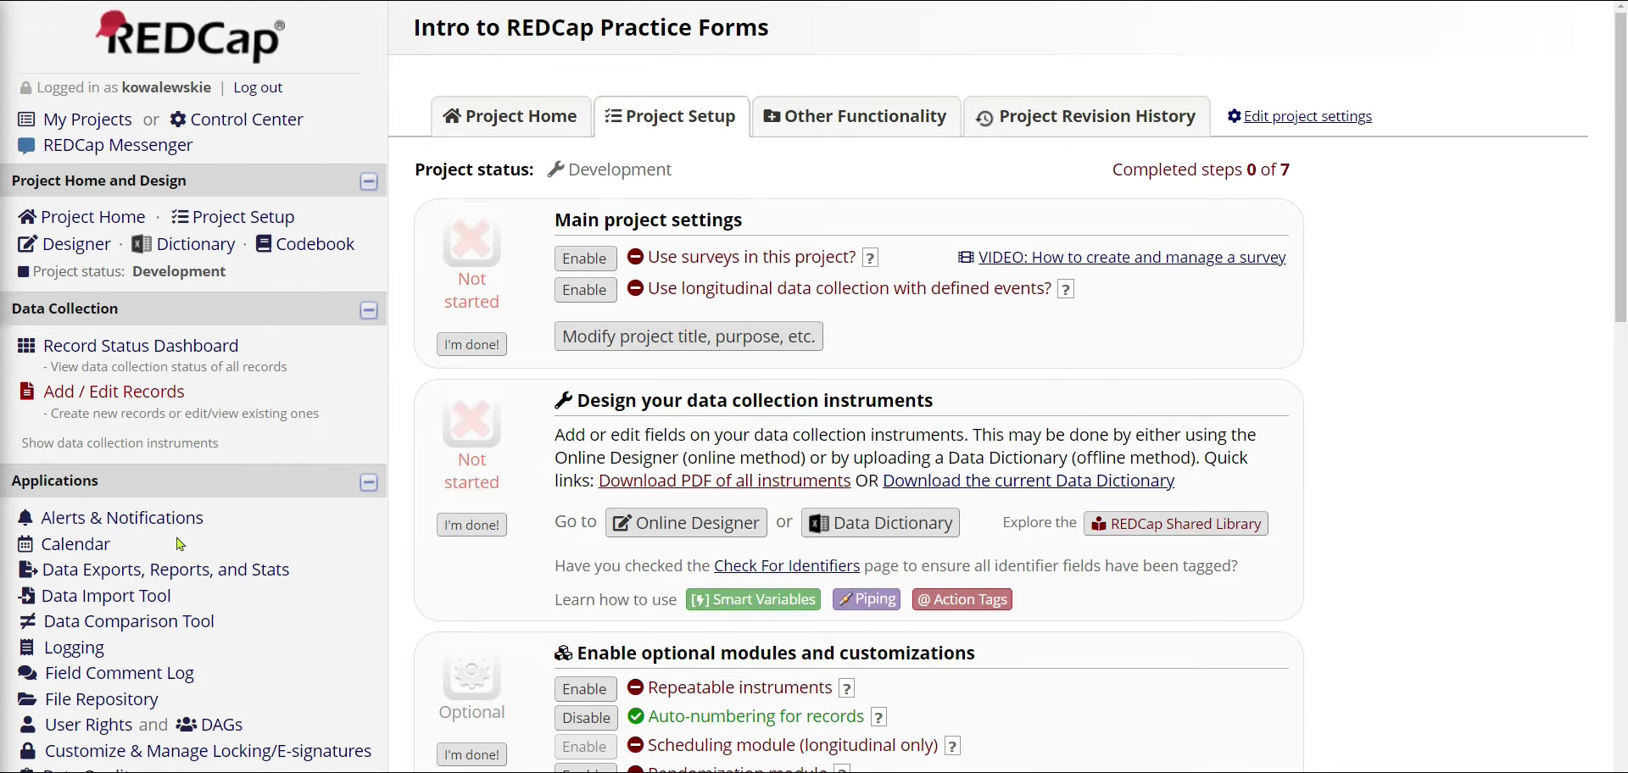
View the project's Data Dictionary and Codebook, and return to Project Setup to look over its sections
{"action": "left_click", "coordinate": [182, 248]}
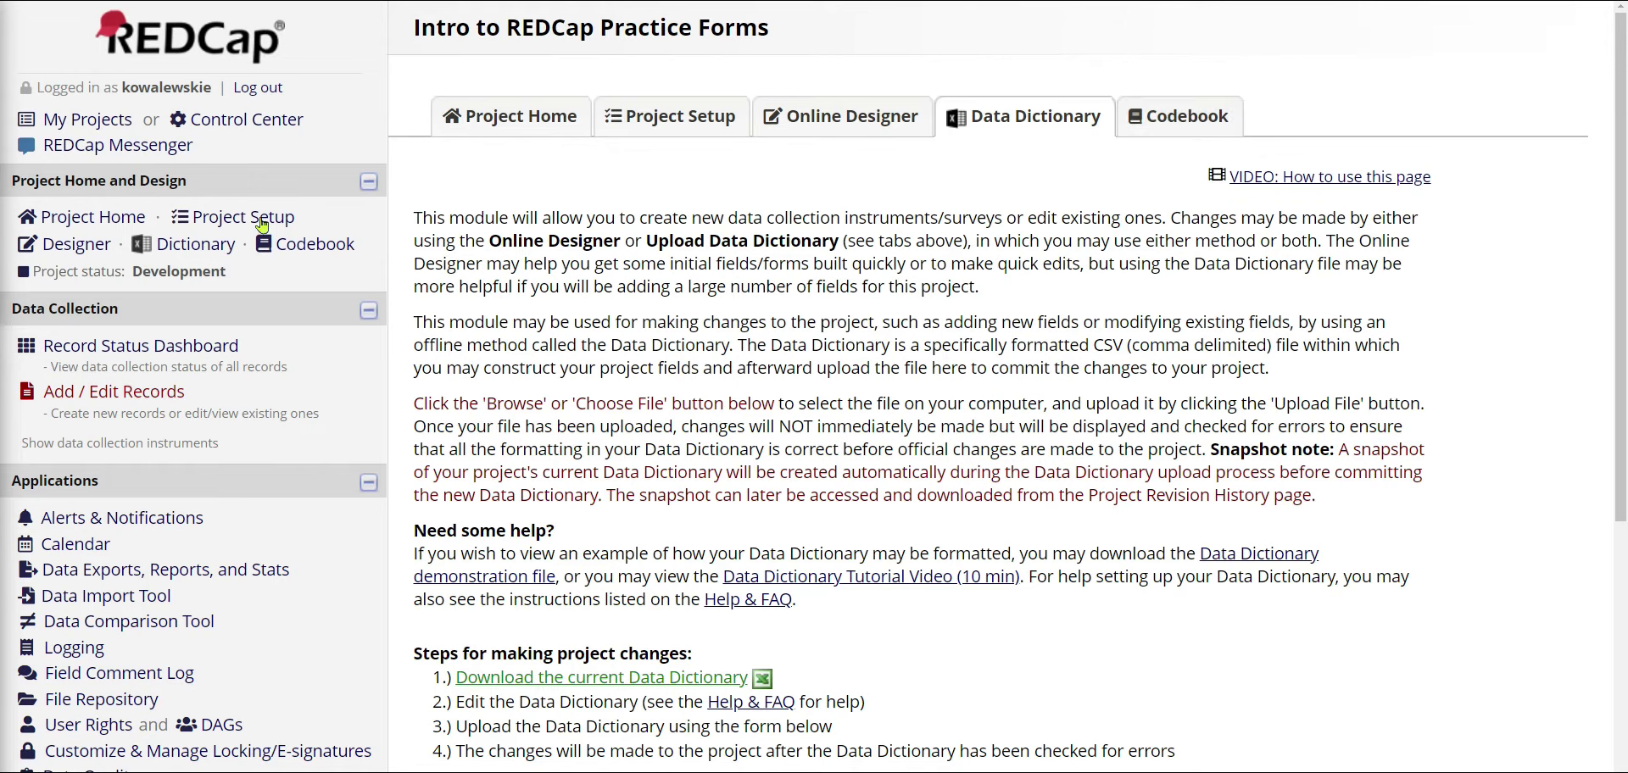
{"action": "left_click", "coordinate": [1159, 120]}
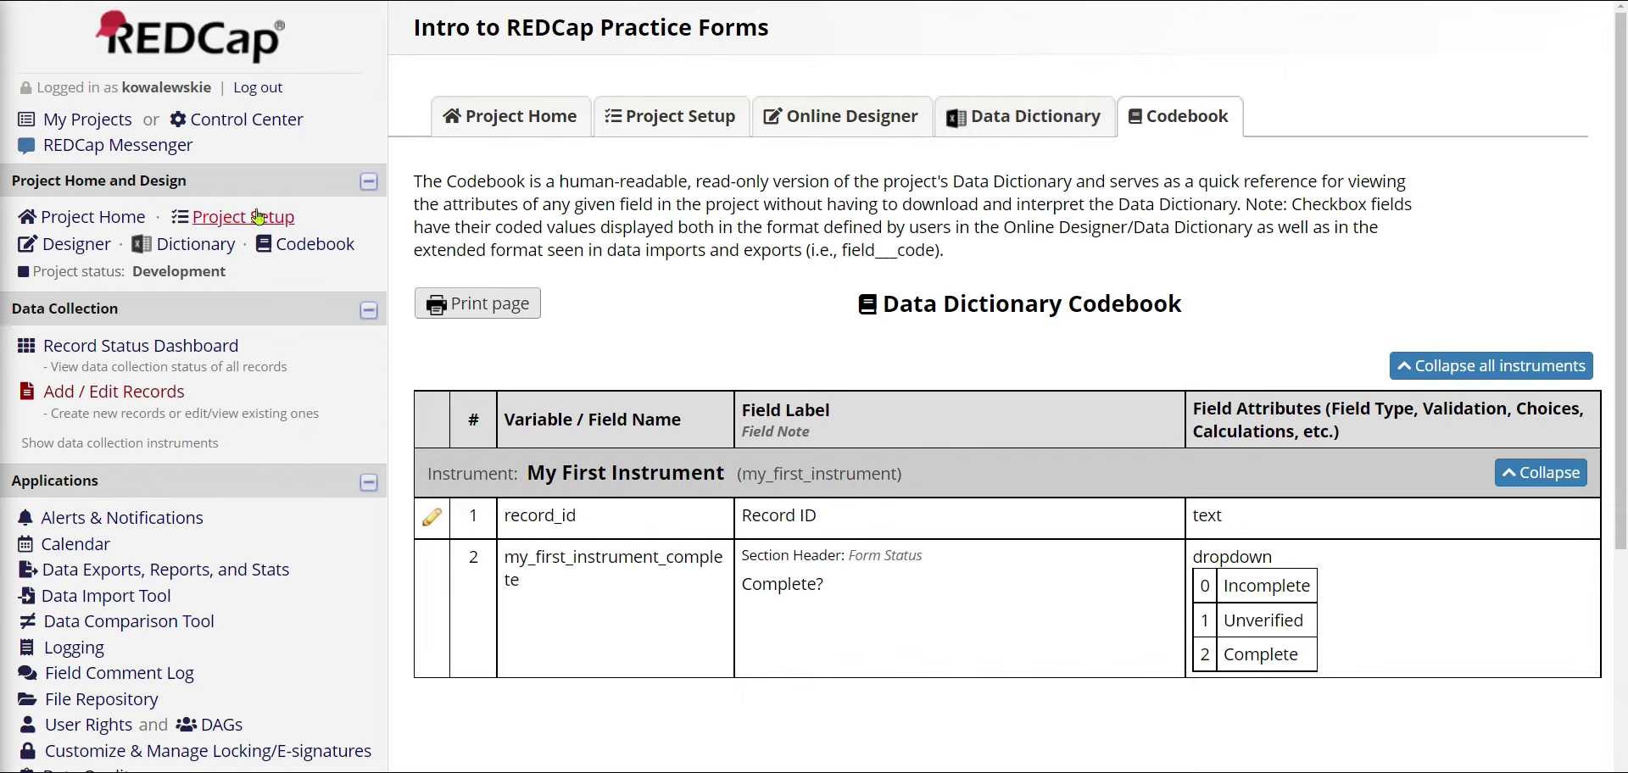
{"action": "left_click", "coordinate": [259, 217]}
{"action": "scroll", "coordinate": [110, 743], "scroll_direction": "down", "scroll_amount": 2}
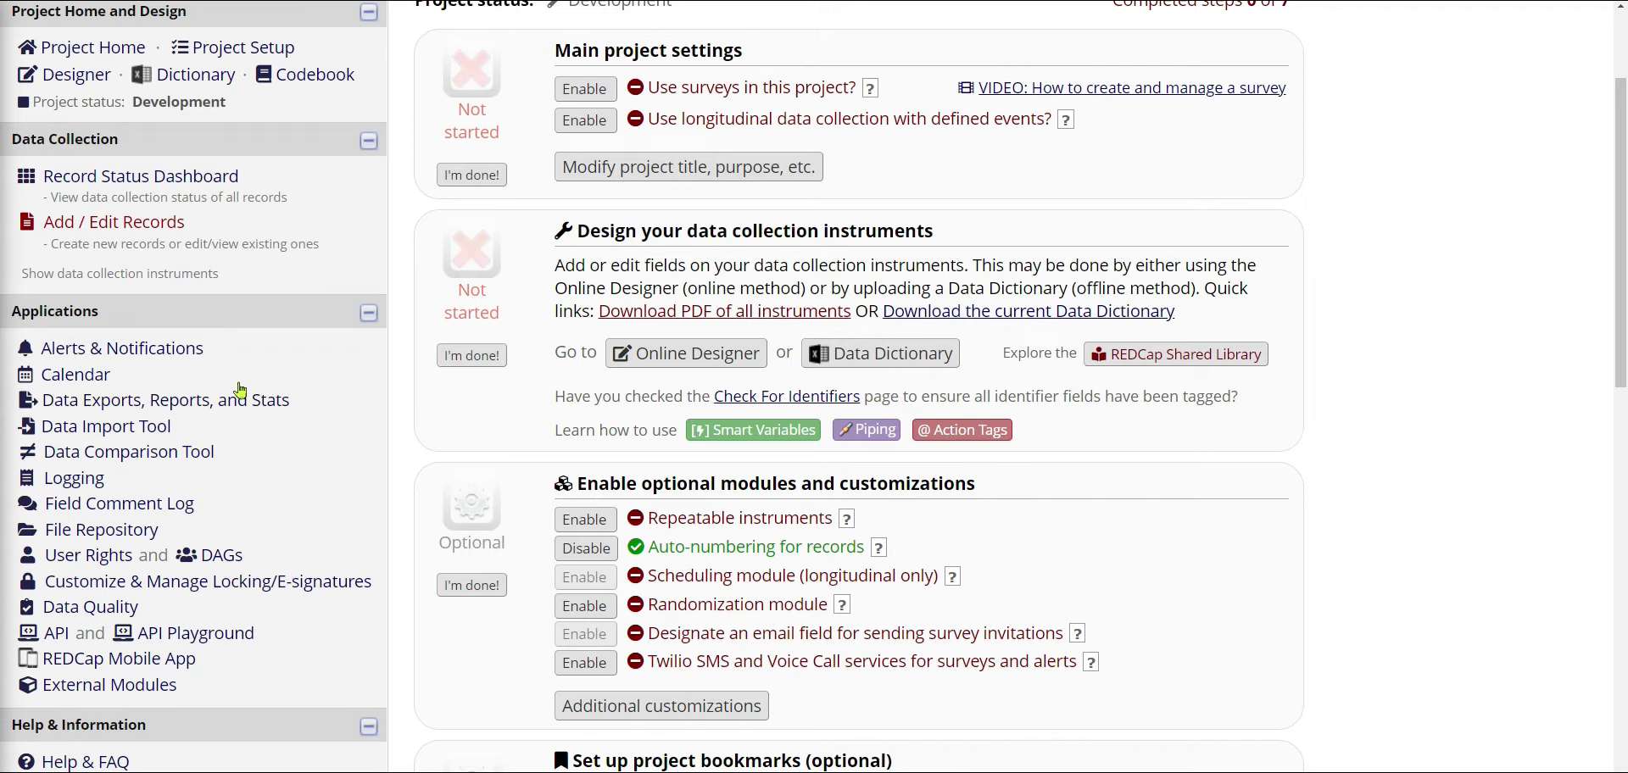
{"action": "scroll", "coordinate": [127, 399], "scroll_direction": "up", "scroll_amount": 2}
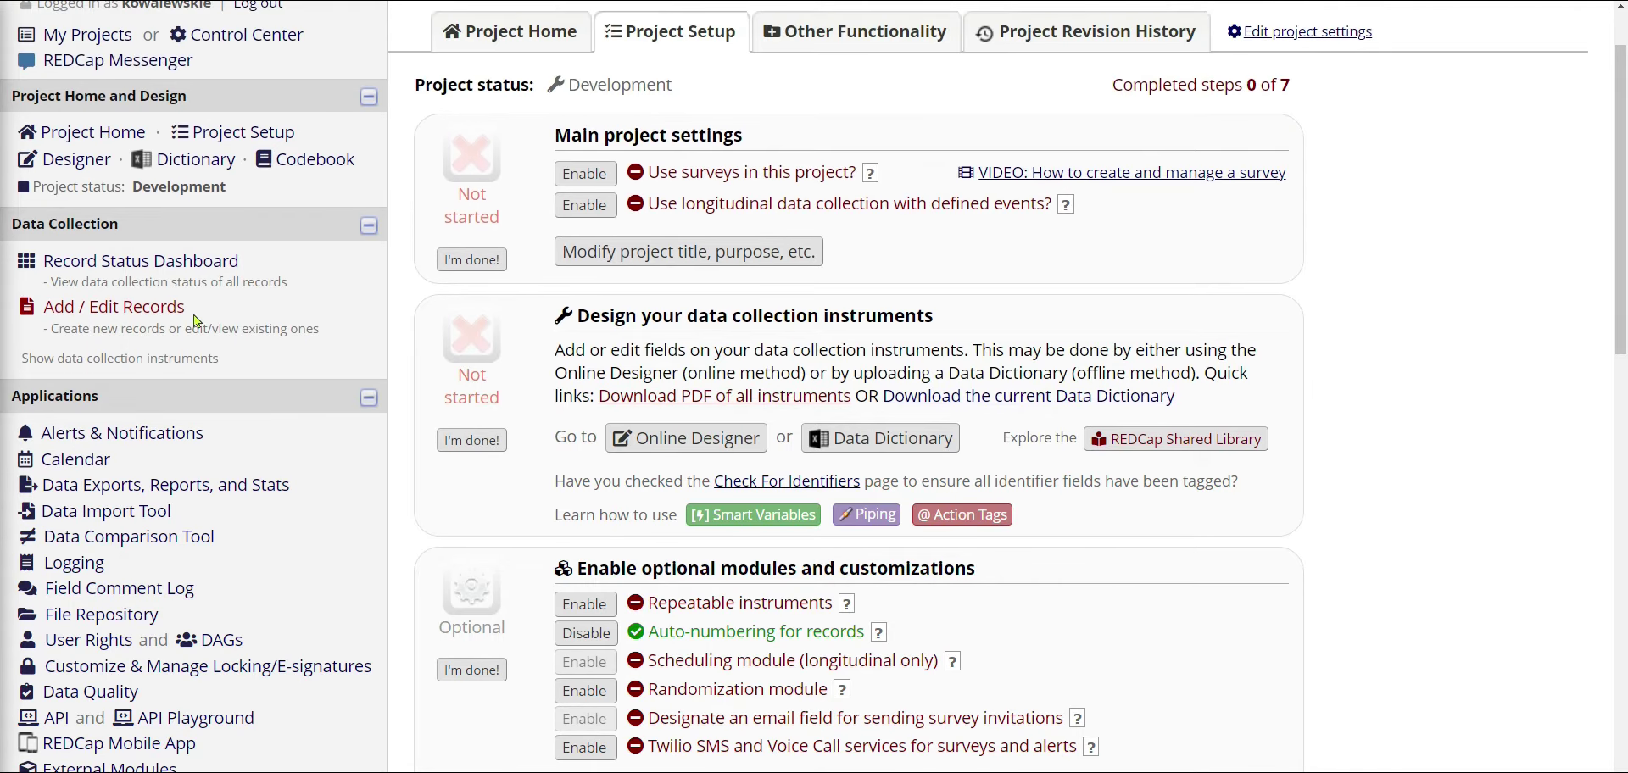
{"action": "scroll", "coordinate": [195, 320], "scroll_direction": "up", "scroll_amount": 1}
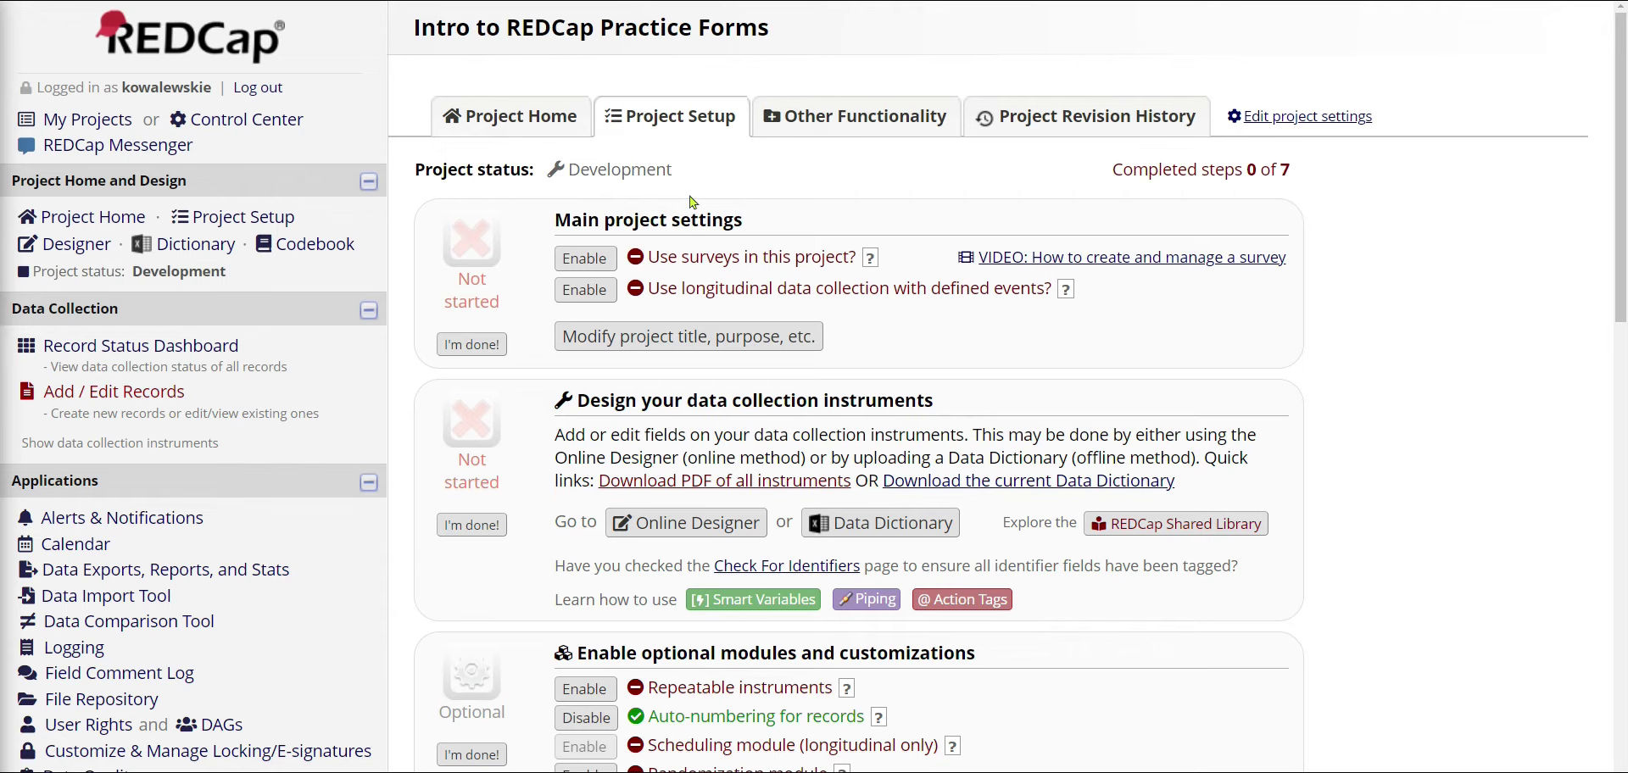
Open the Record Status Dashboard and examine its data collection instrument columns, including Patient Information
{"action": "left_click", "coordinate": [141, 345]}
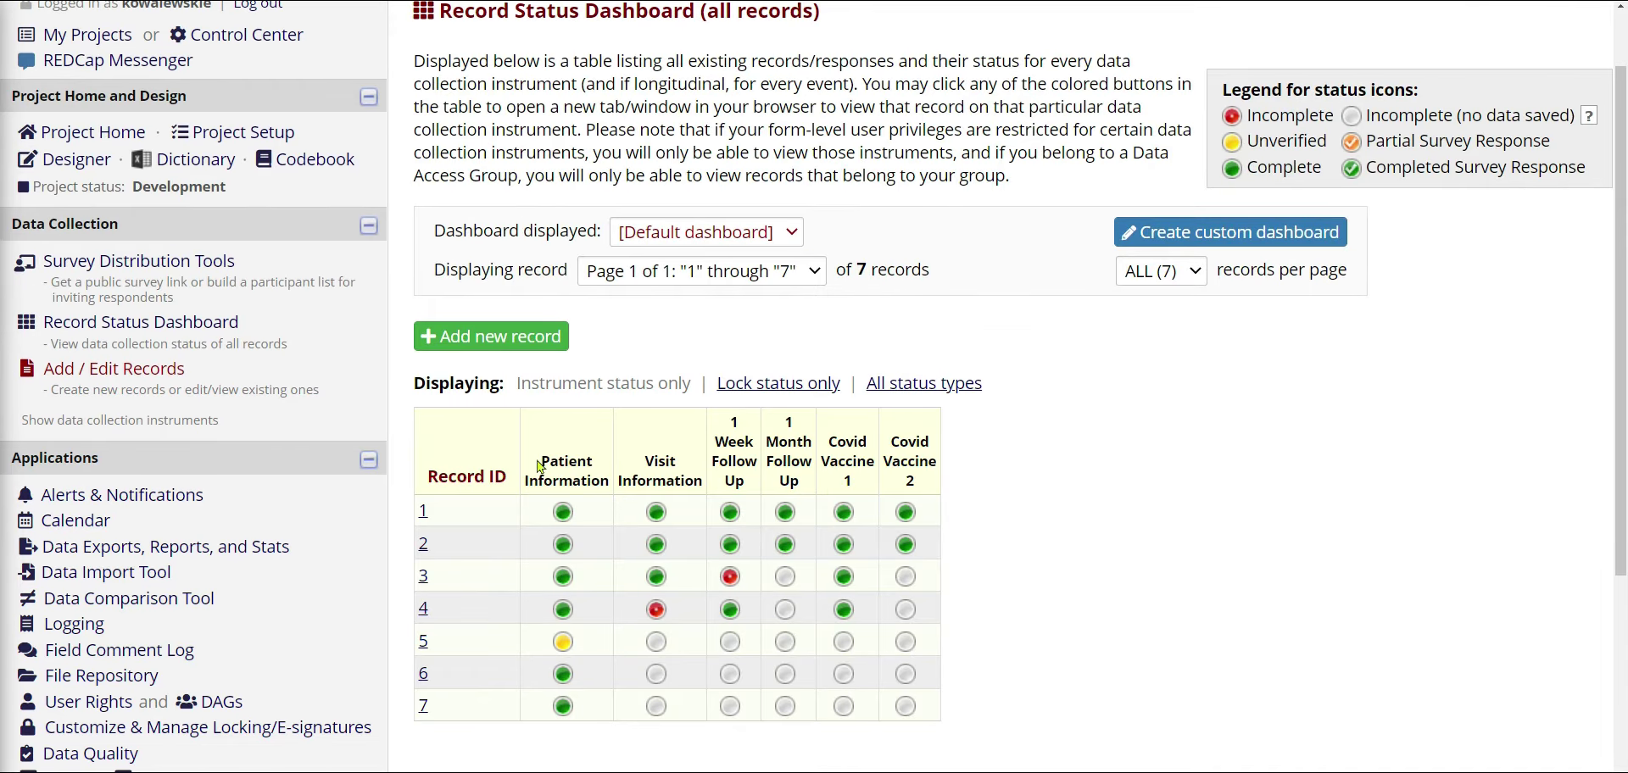
{"action": "left_click_drag", "start_coordinate": [549, 461], "coordinate": [719, 462]}
{"action": "left_click", "coordinate": [768, 472]}
{"action": "left_click_drag", "start_coordinate": [610, 480], "coordinate": [535, 465]}
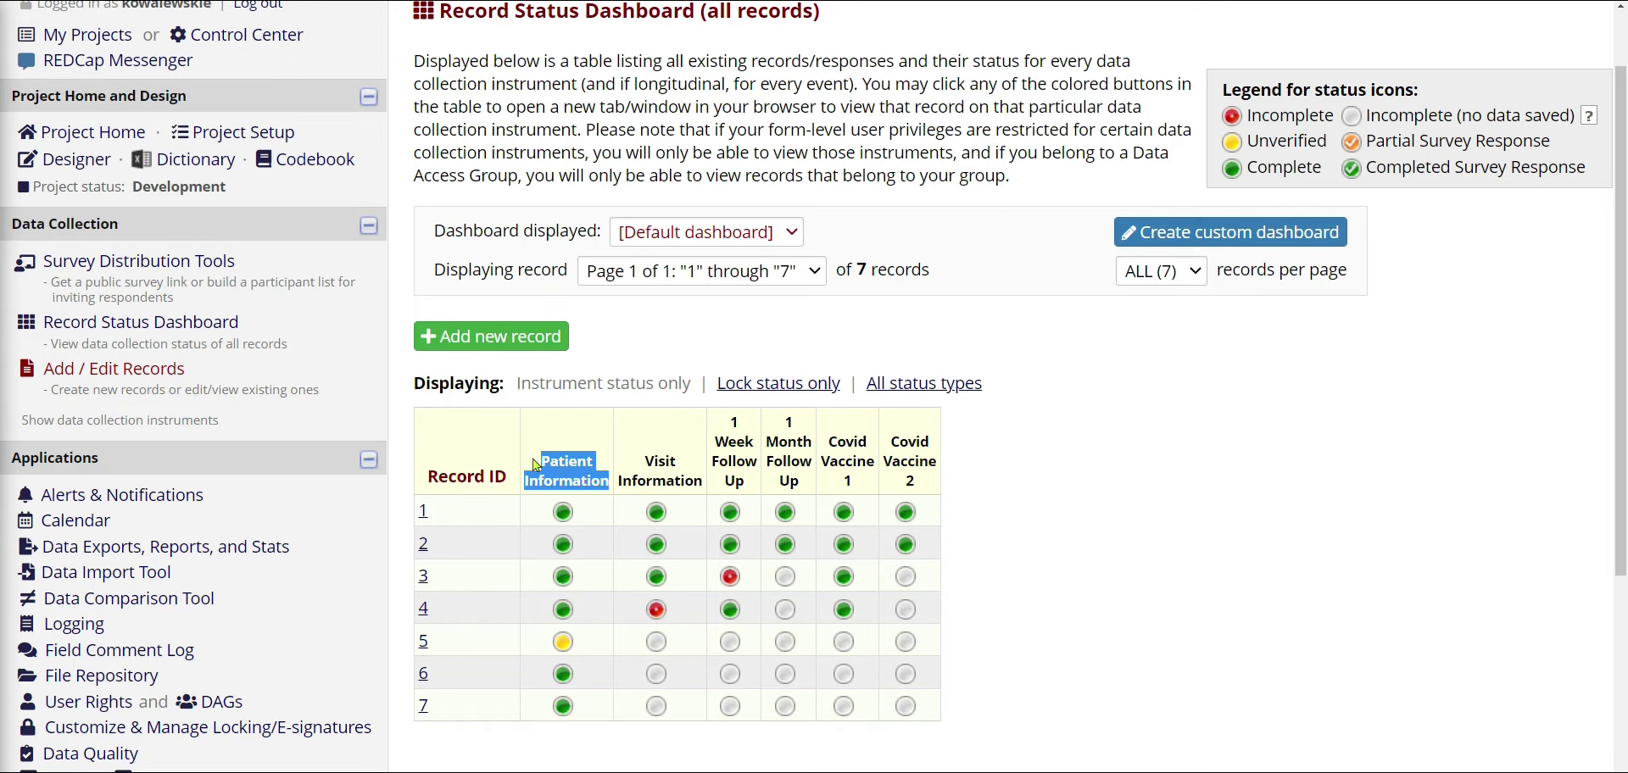
Examine the Patient Information, Visit Information and 1 Week Follow Up columns in the Record Status Dashboard
{"action": "left_click_drag", "start_coordinate": [644, 460], "coordinate": [691, 477]}
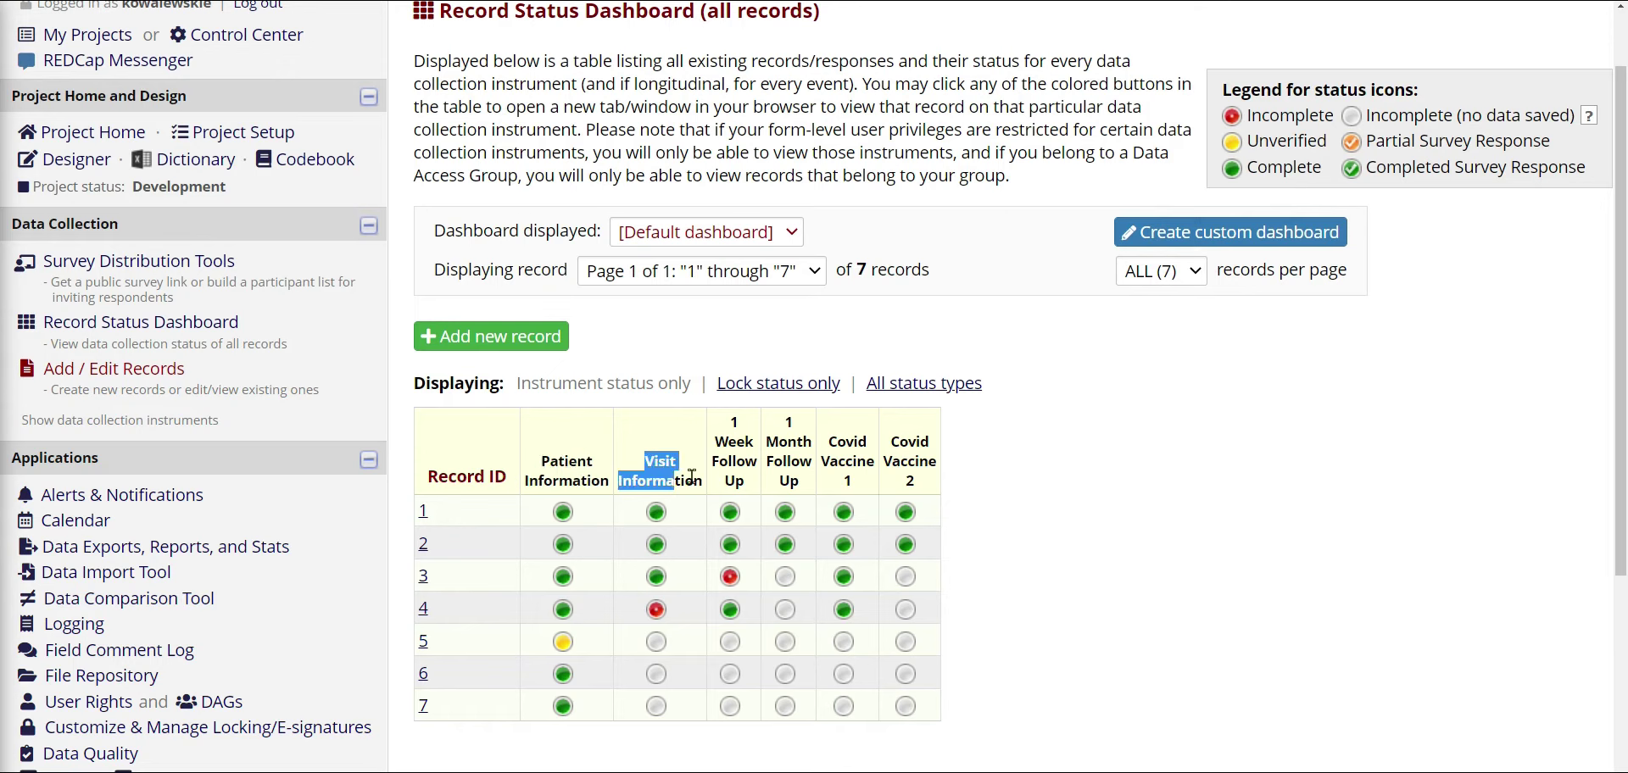
{"action": "left_click", "coordinate": [699, 476]}
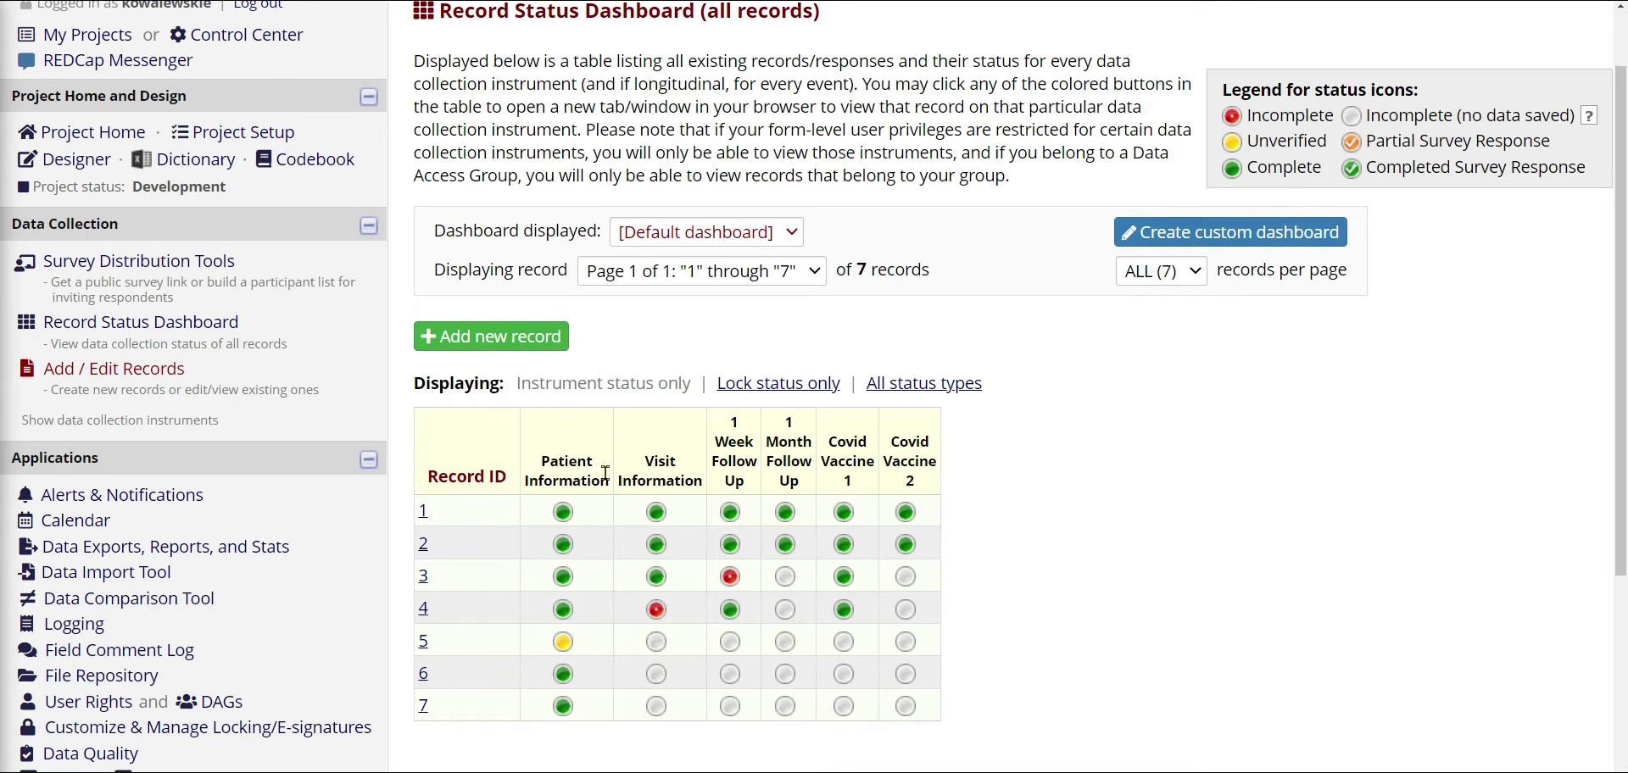
{"action": "left_click_drag", "start_coordinate": [607, 482], "coordinate": [557, 458]}
{"action": "left_click", "coordinate": [557, 458]}
{"action": "left_click_drag", "start_coordinate": [640, 465], "coordinate": [698, 476]}
{"action": "left_click", "coordinate": [698, 476]}
{"action": "left_click_drag", "start_coordinate": [751, 490], "coordinate": [720, 417]}
{"action": "left_click", "coordinate": [725, 426]}
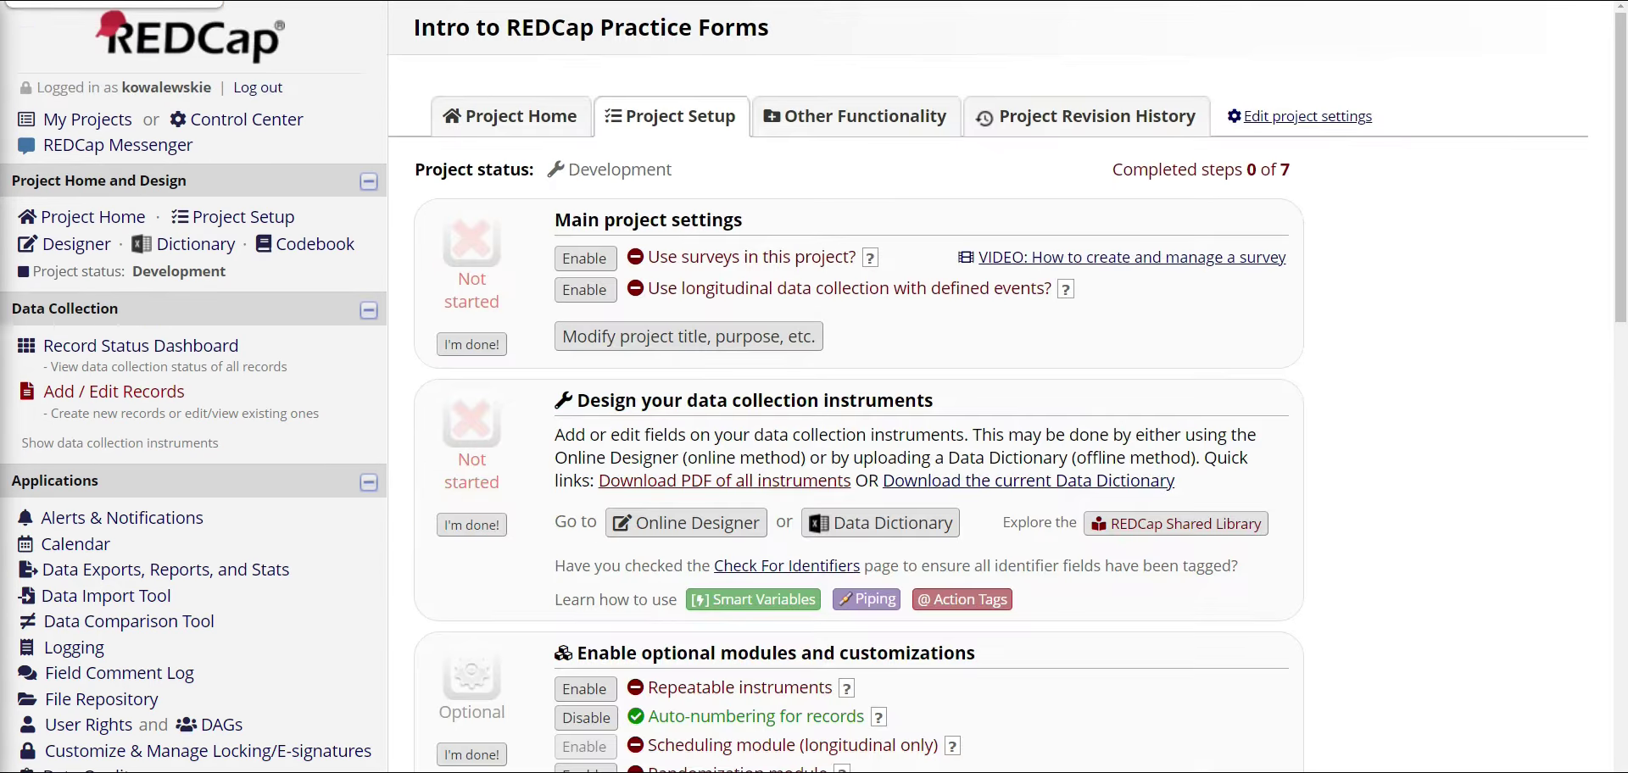
Open the Online Designer of the Intro to REDCap Practice Forms project and look over its list of instruments
{"action": "double_click", "coordinate": [101, 244]}
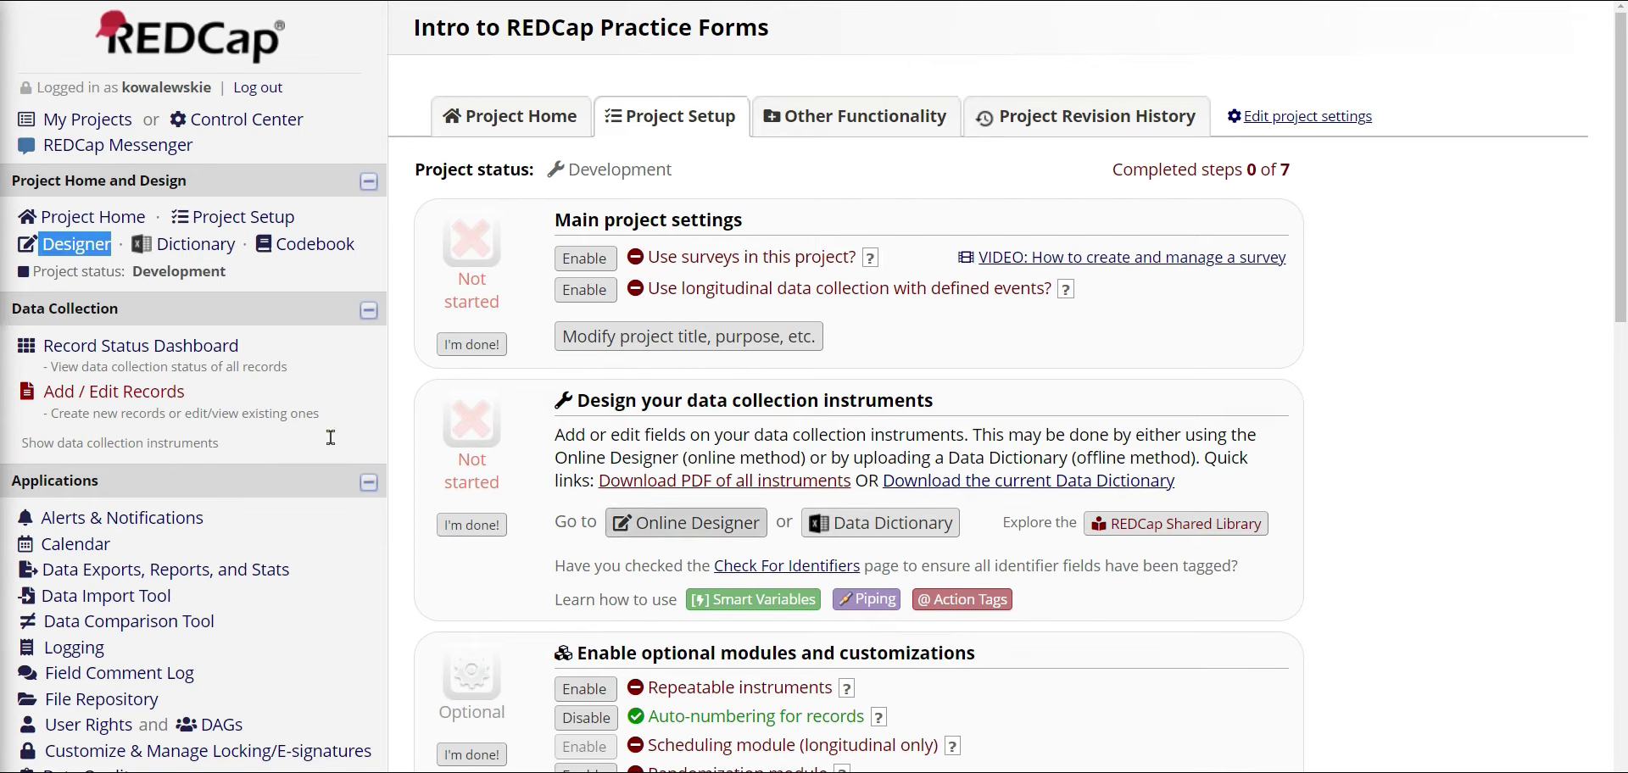
{"action": "left_click", "coordinate": [75, 246]}
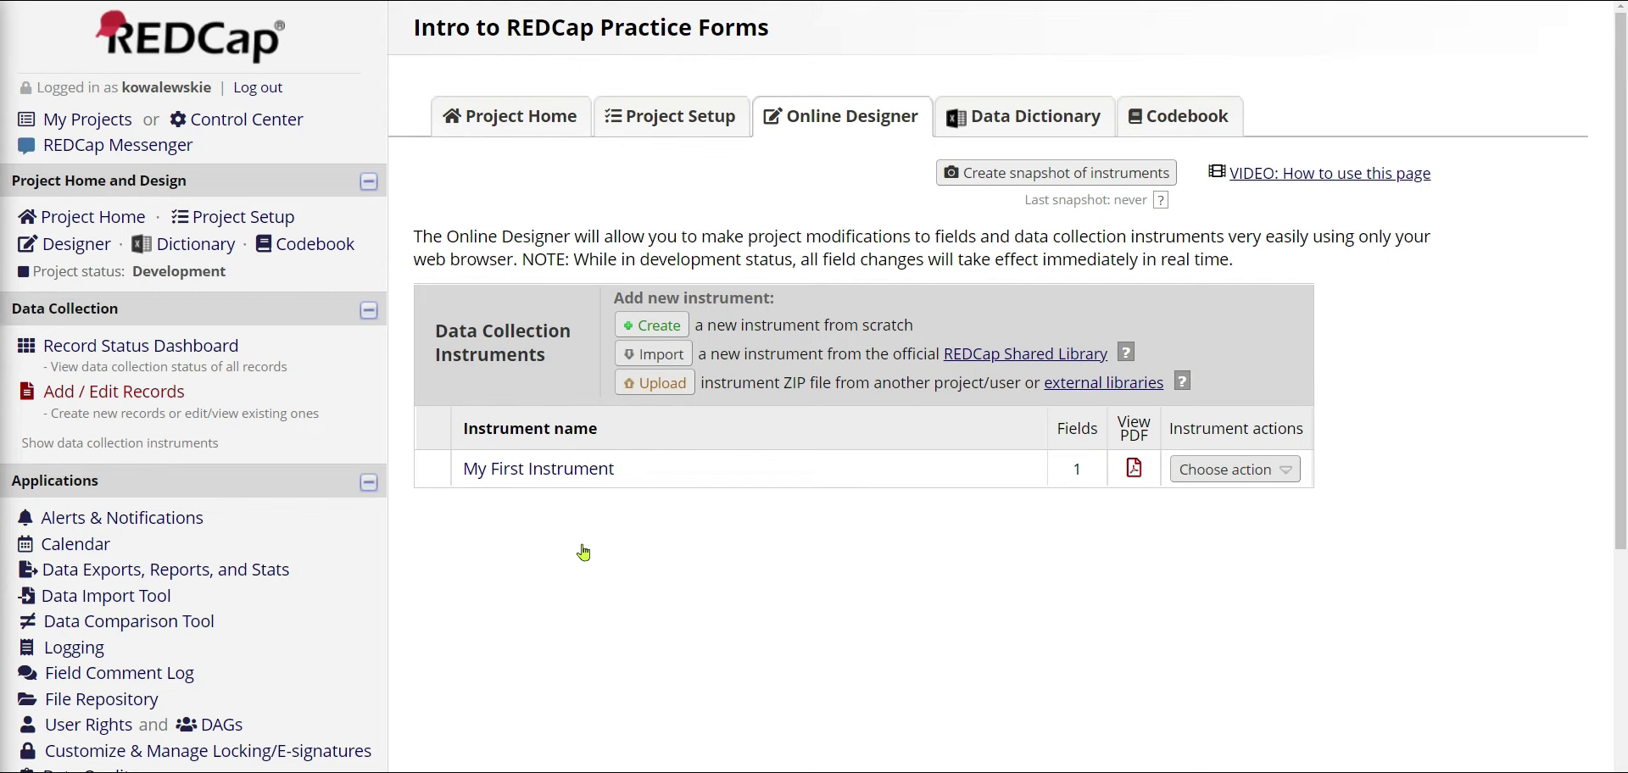
{"action": "left_click_drag", "start_coordinate": [544, 429], "coordinate": [488, 428]}
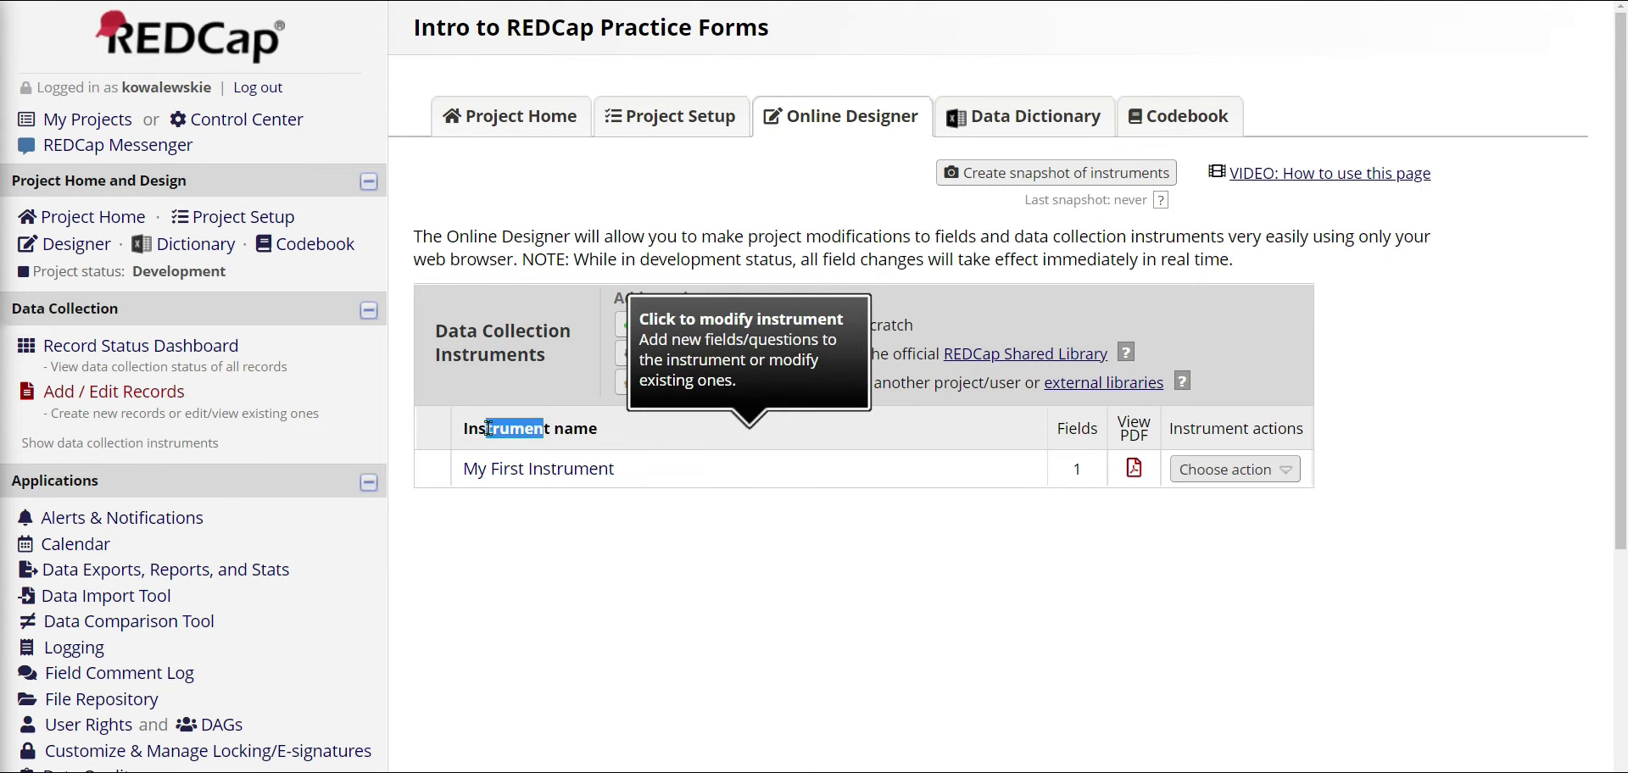
{"action": "left_click", "coordinate": [489, 429]}
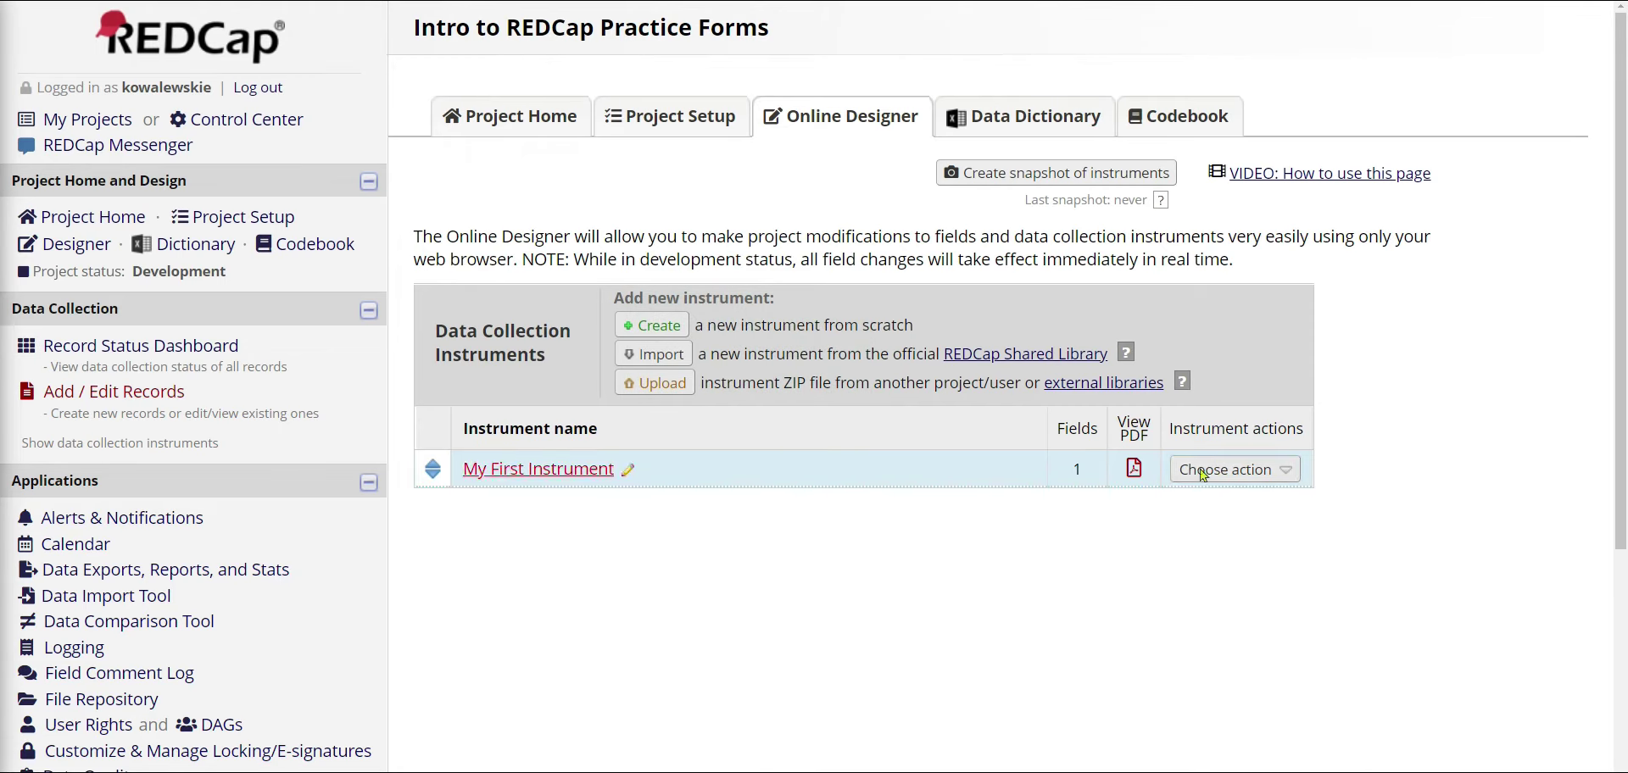
Rename the data collection instrument "My First Instrument" to "Patient Information" and save the name
{"action": "left_click", "coordinate": [1285, 476]}
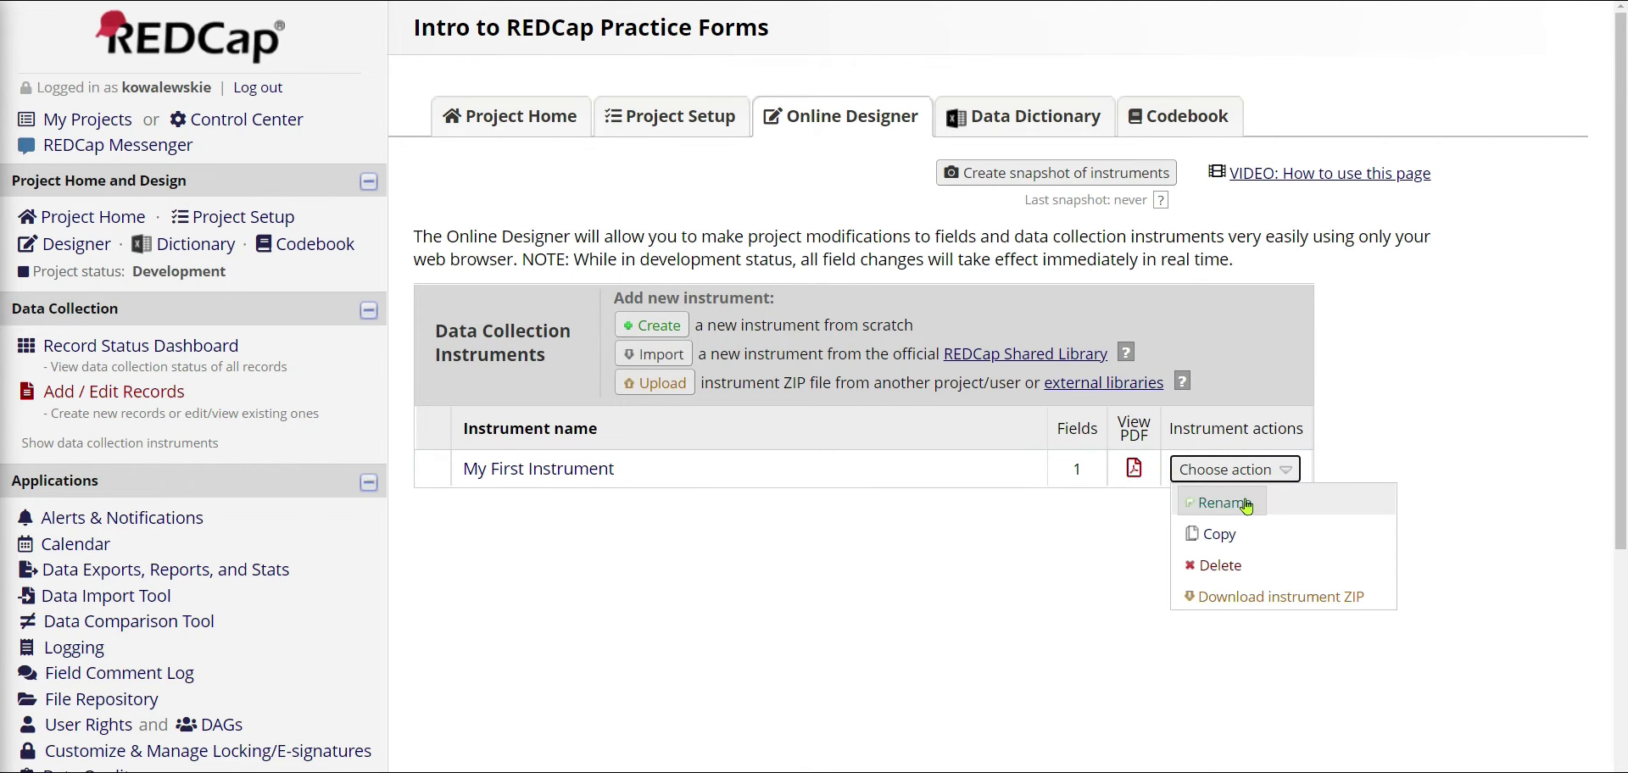
{"action": "left_click", "coordinate": [1246, 504]}
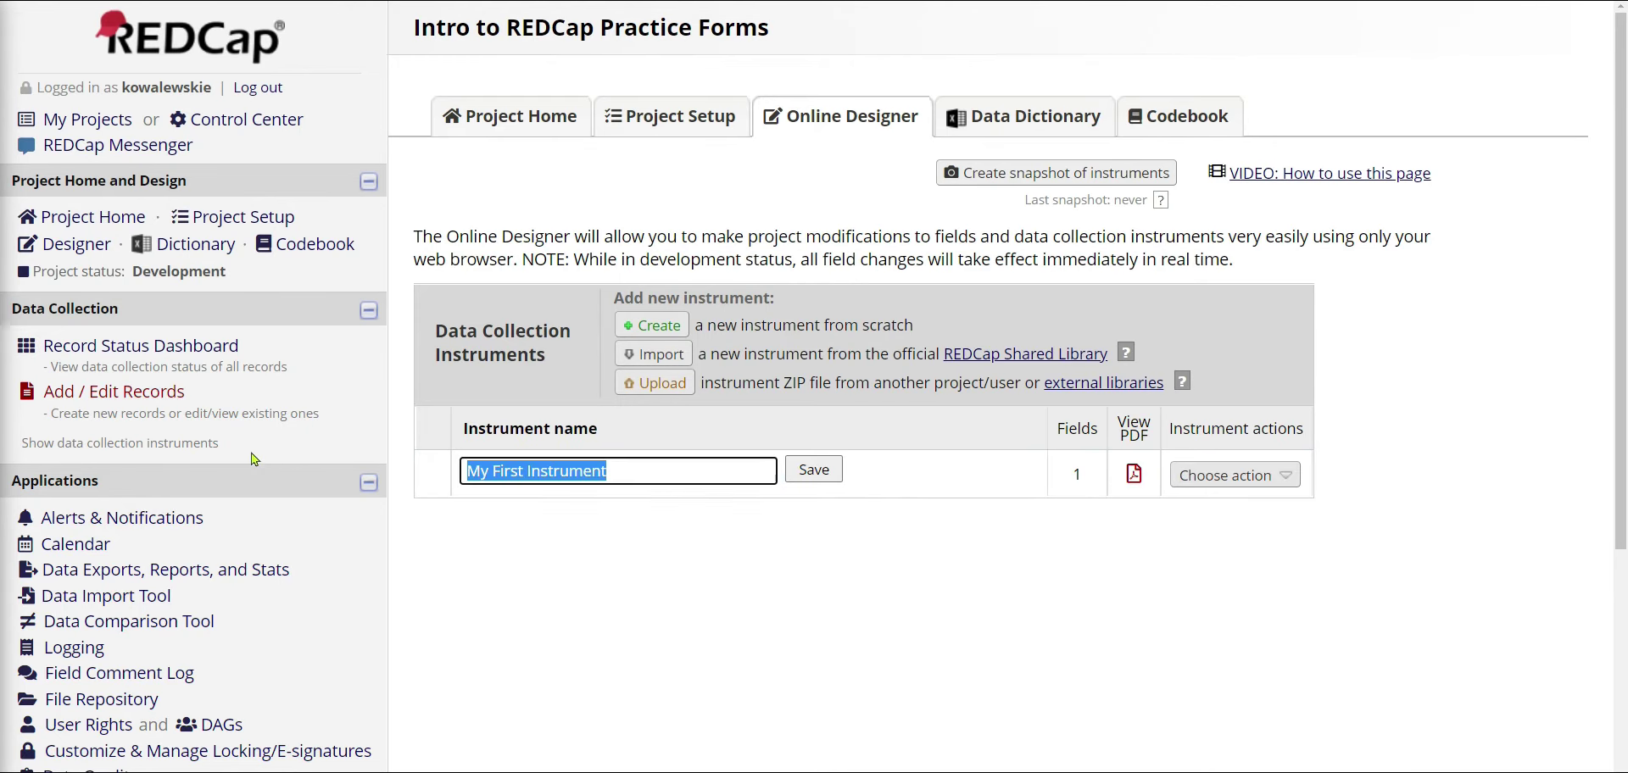
{"action": "type", "text": "P"}
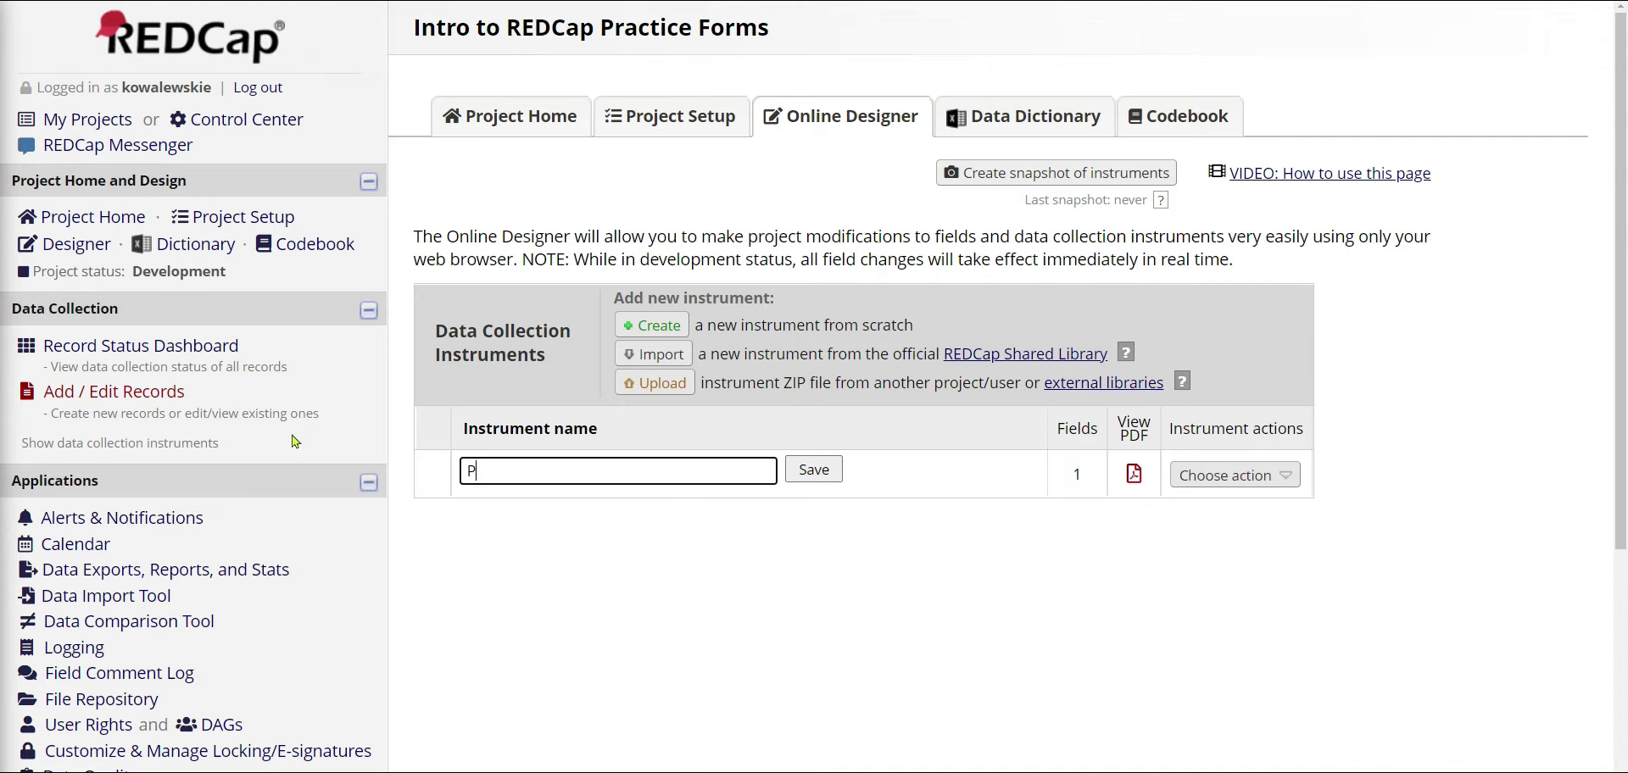
{"action": "type", "text": "atient Information"}
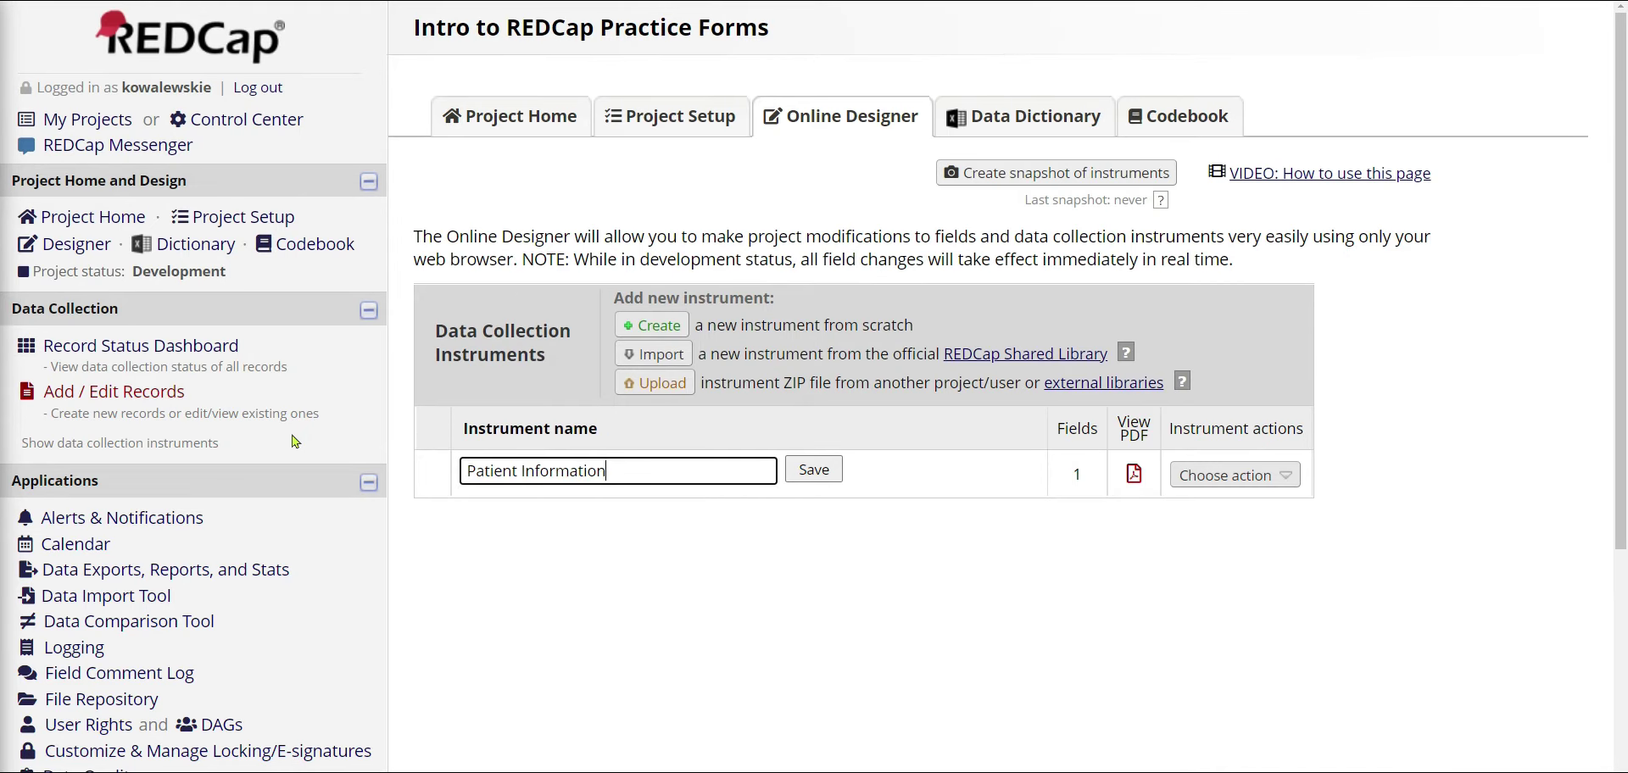
{"action": "left_click", "coordinate": [810, 472]}
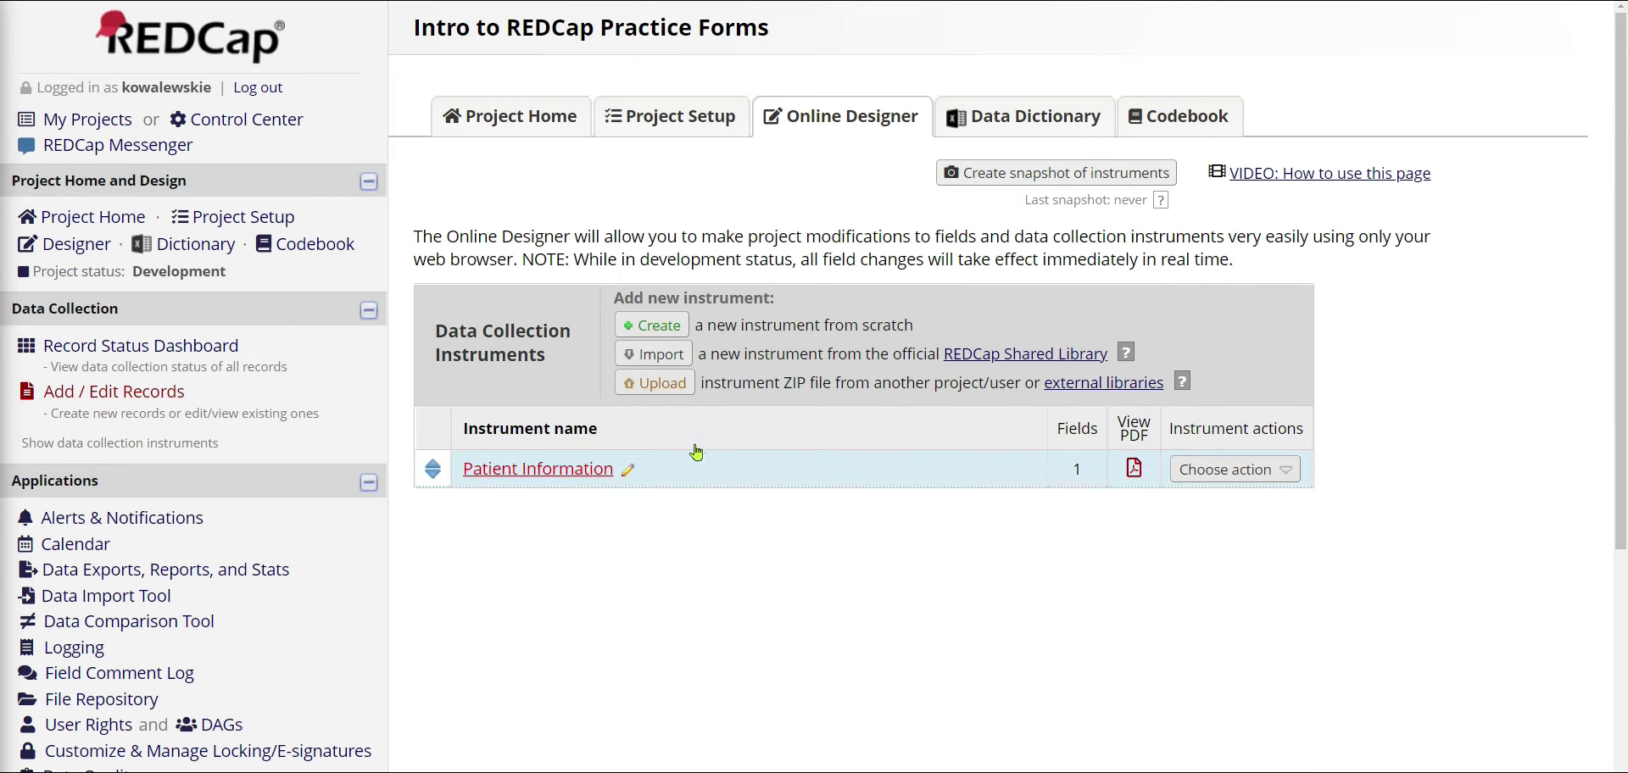
Create a new instrument from scratch named "Office Visit" below Patient Information
{"action": "left_click", "coordinate": [649, 327]}
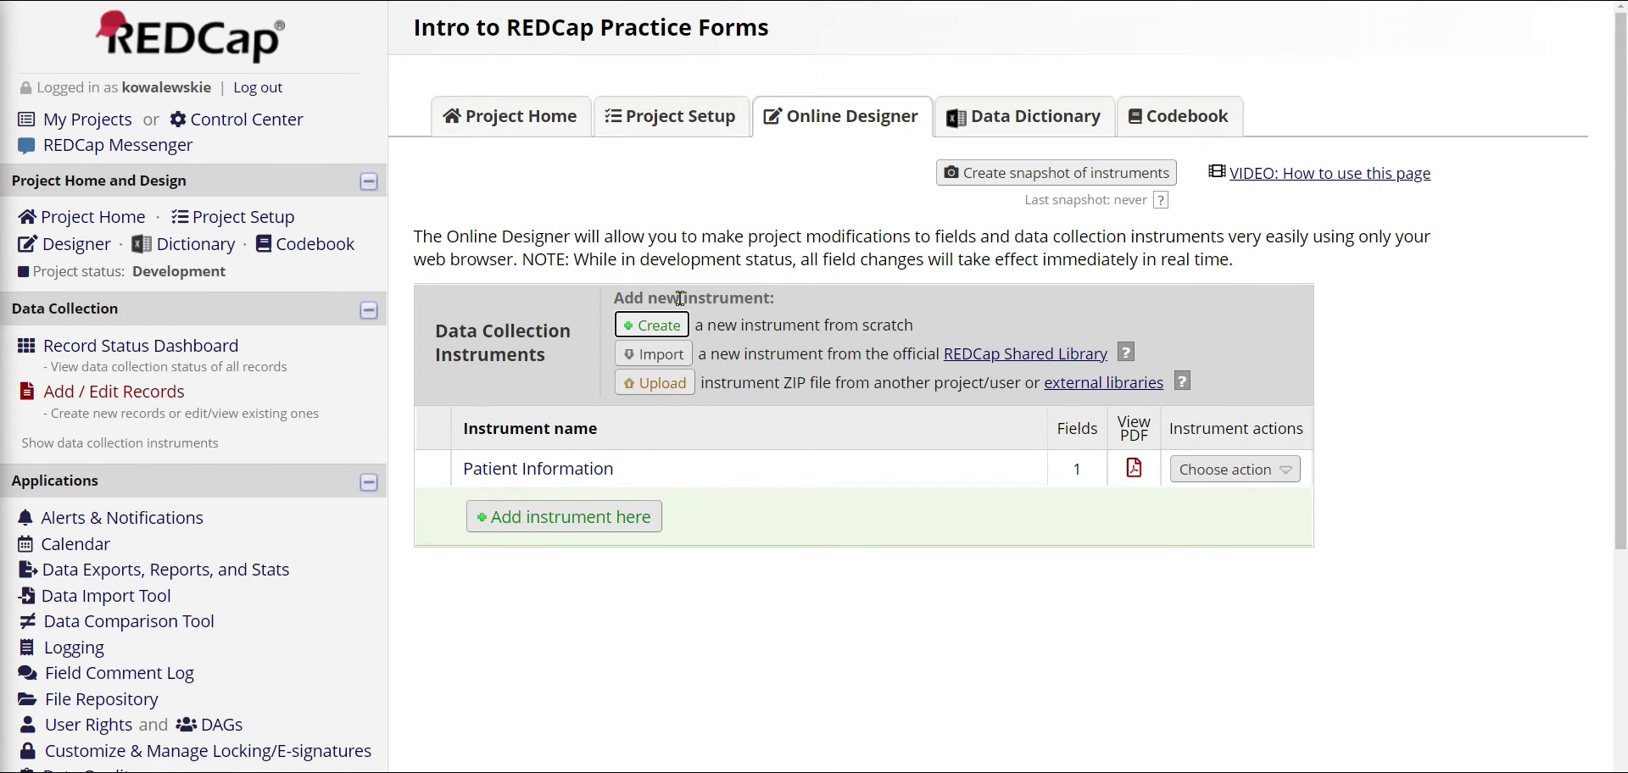
{"action": "left_click", "coordinate": [566, 523]}
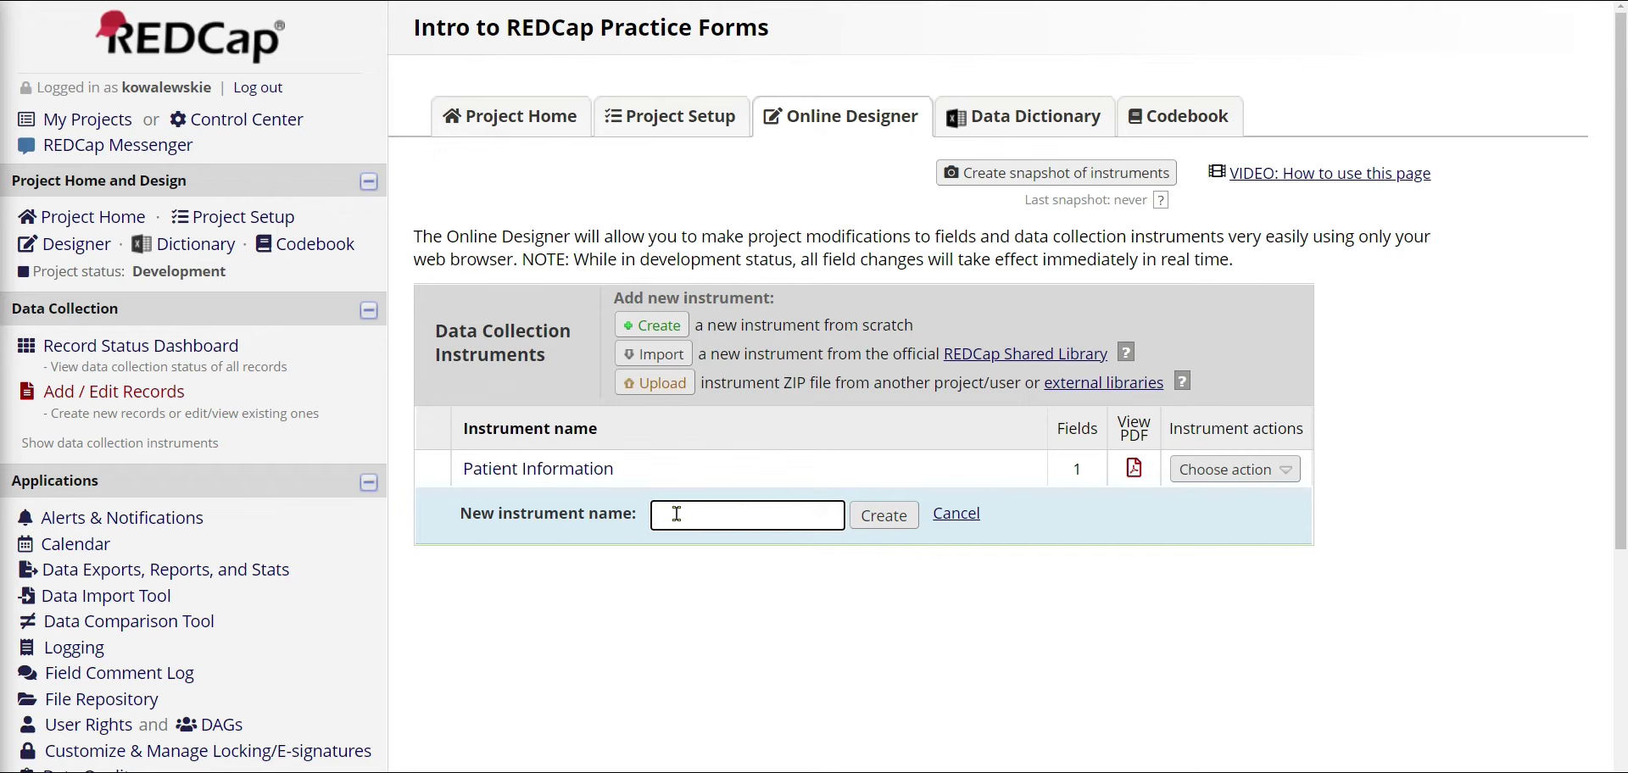
{"action": "type", "text": "Office Visit"}
{"action": "left_click", "coordinate": [866, 519]}
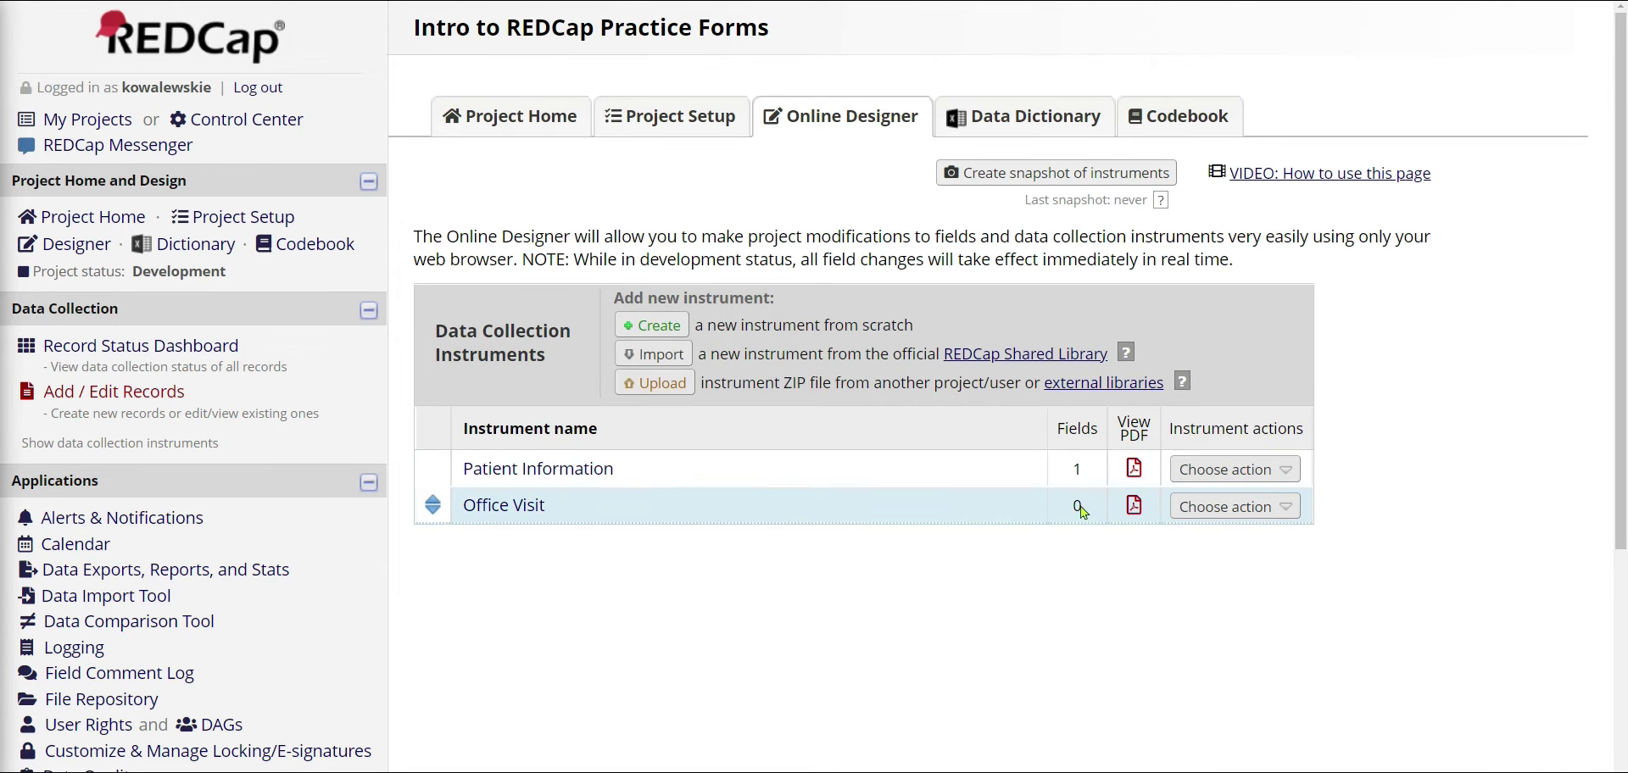
Open the Patient Information instrument for editing, return to the Designer's instrument list, and open the same instrument again
{"action": "left_click", "coordinate": [538, 470]}
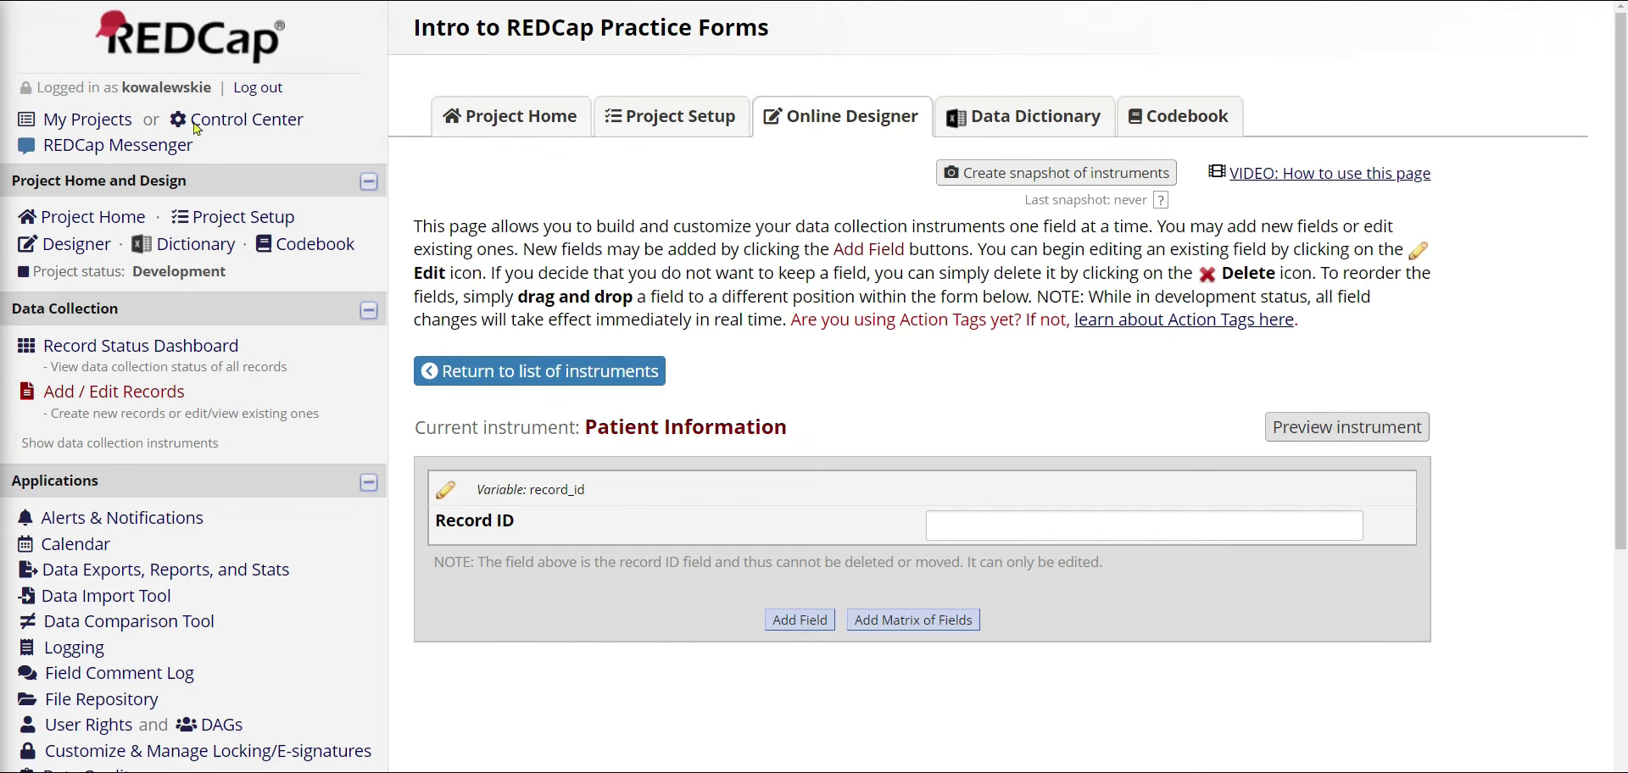
{"action": "triple_click", "coordinate": [117, 254]}
{"action": "double_click", "coordinate": [75, 252]}
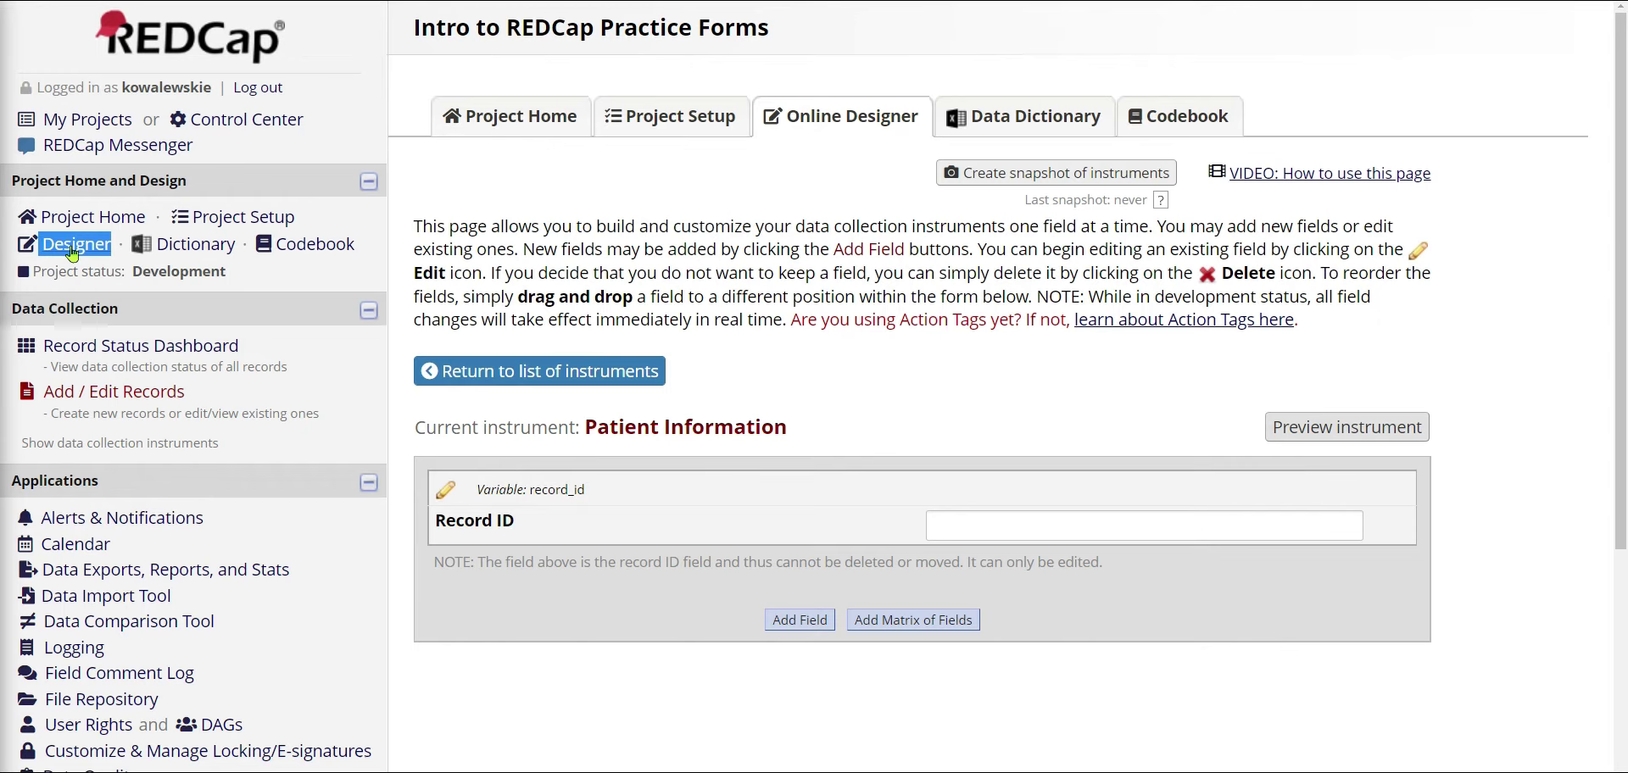
{"action": "left_click", "coordinate": [73, 254]}
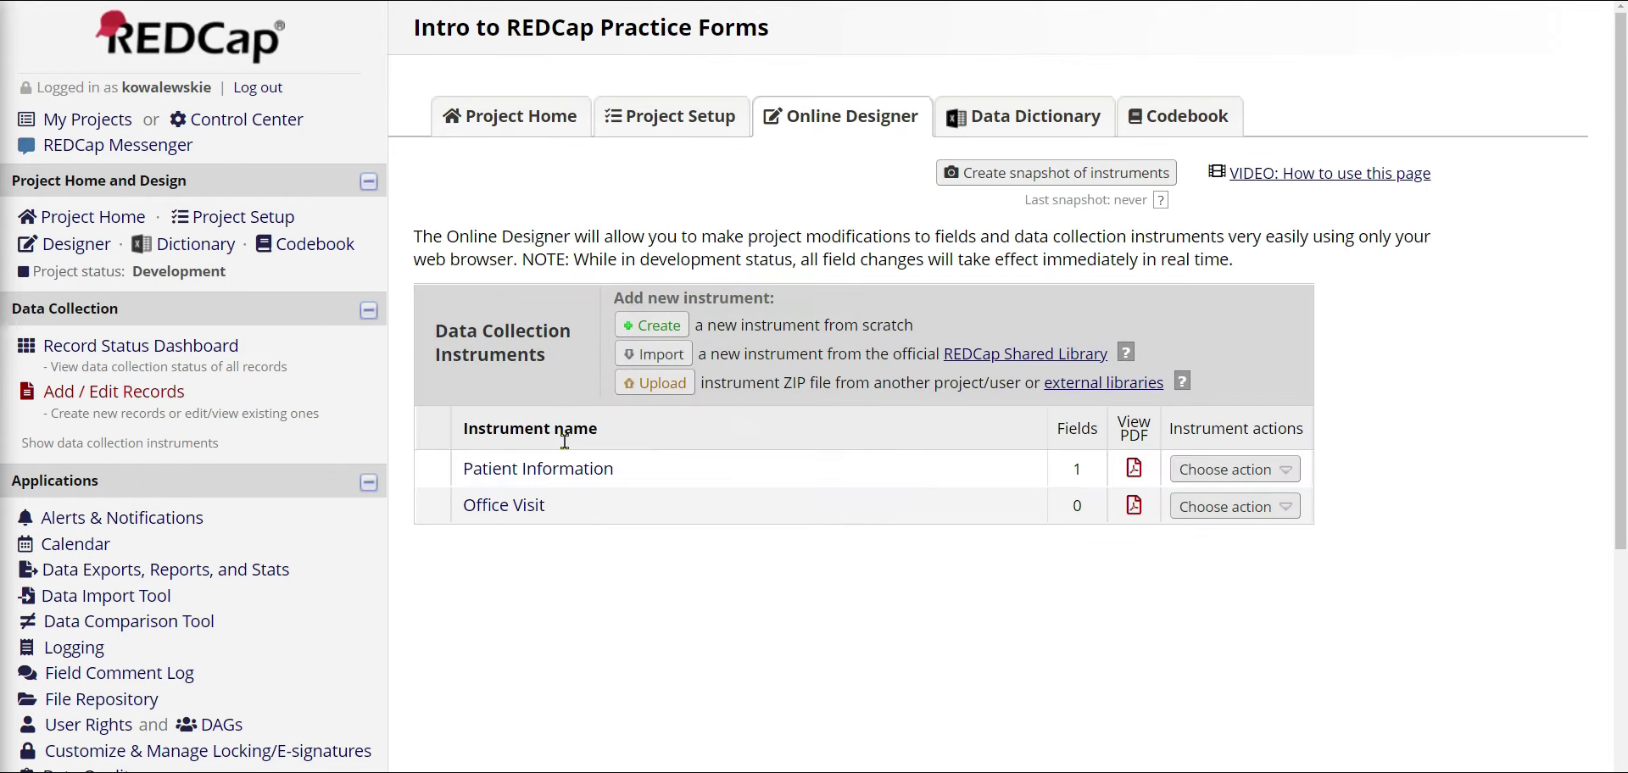
{"action": "left_click", "coordinate": [521, 473]}
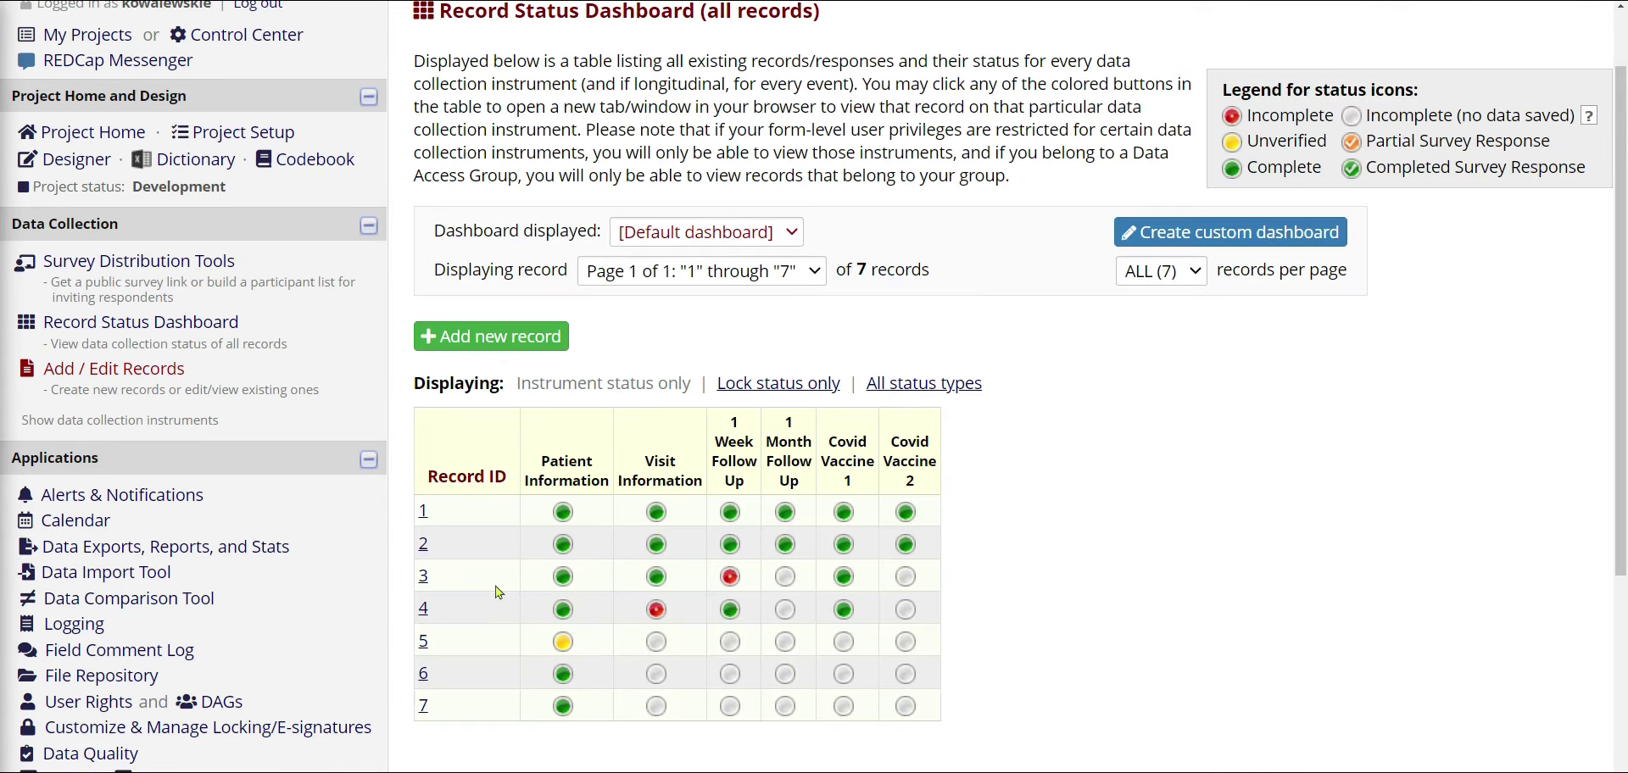
Examine the Record ID column in the sample project's Record Status Dashboard
{"action": "double_click", "coordinate": [498, 477]}
{"action": "left_click_drag", "start_coordinate": [443, 483], "coordinate": [433, 477]}
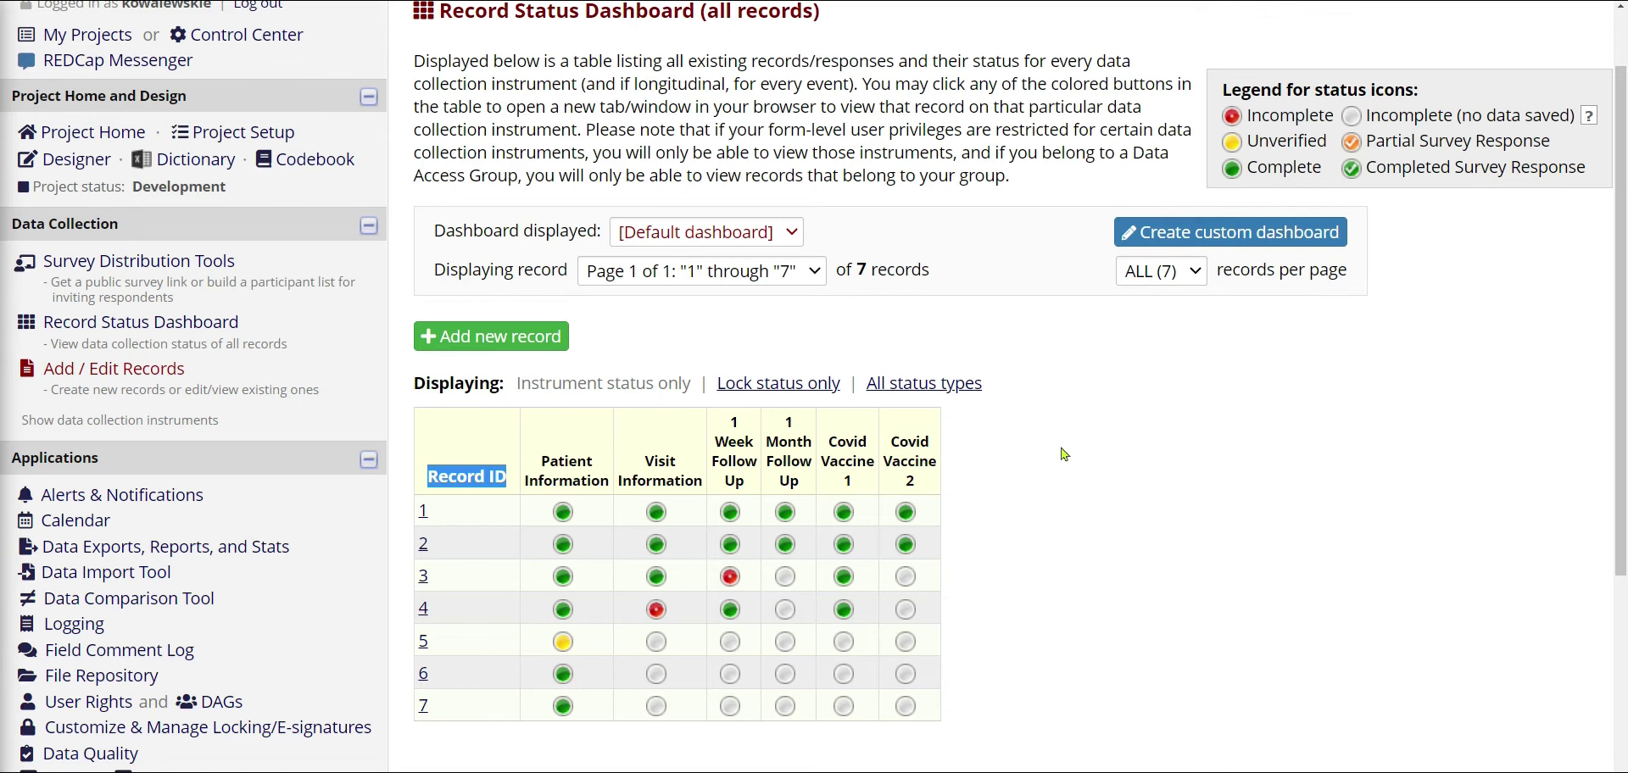
{"action": "left_click", "coordinate": [513, 490]}
{"action": "left_click_drag", "start_coordinate": [513, 490], "coordinate": [424, 483]}
{"action": "left_click", "coordinate": [426, 488]}
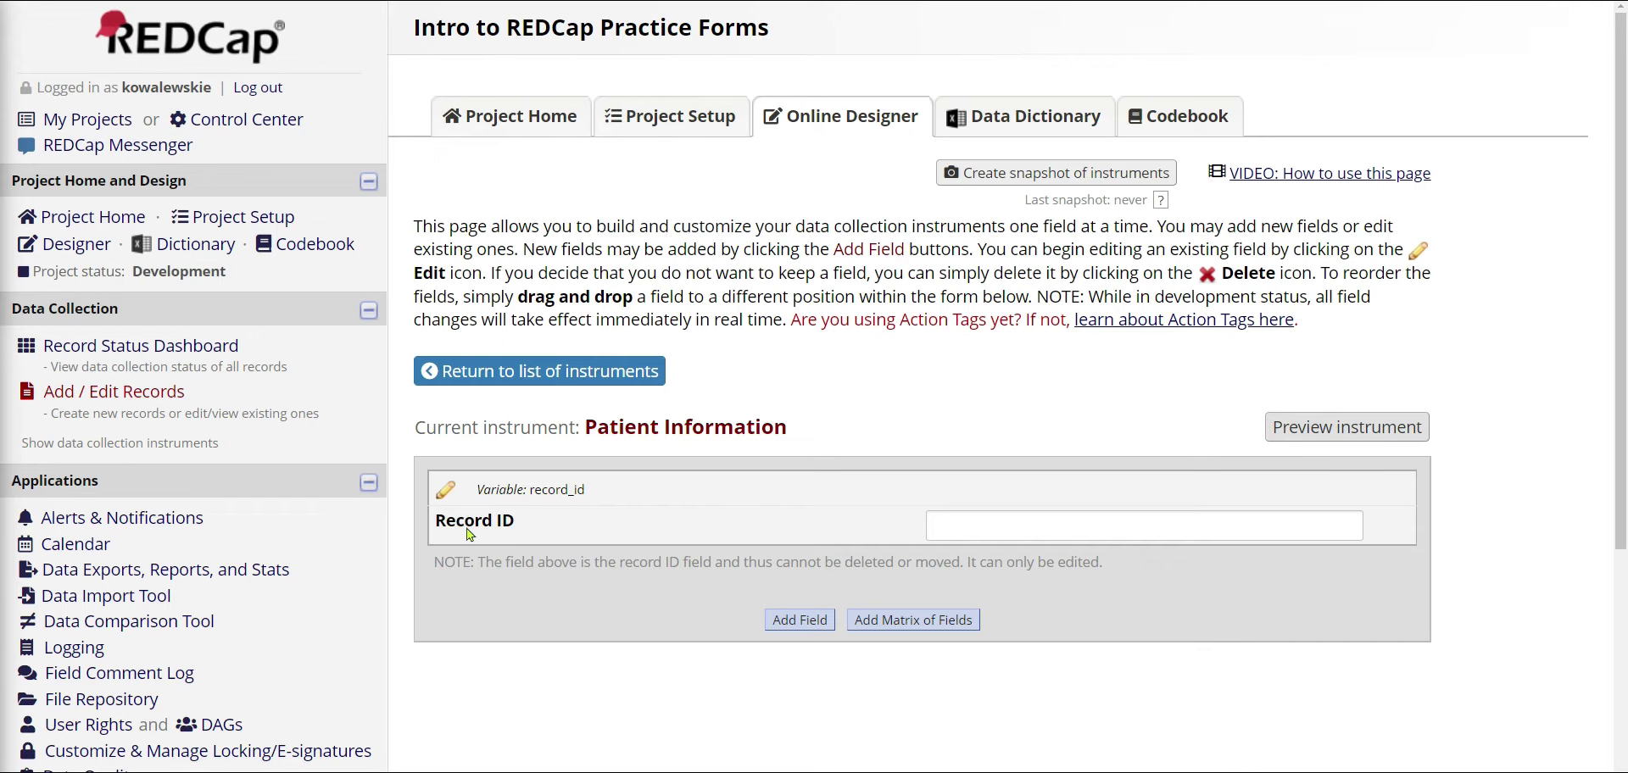
Start adding a new field below Record ID on the Patient Information instrument and open the field type choices
{"action": "scroll", "coordinate": [594, 560], "scroll_direction": "down", "scroll_amount": 1}
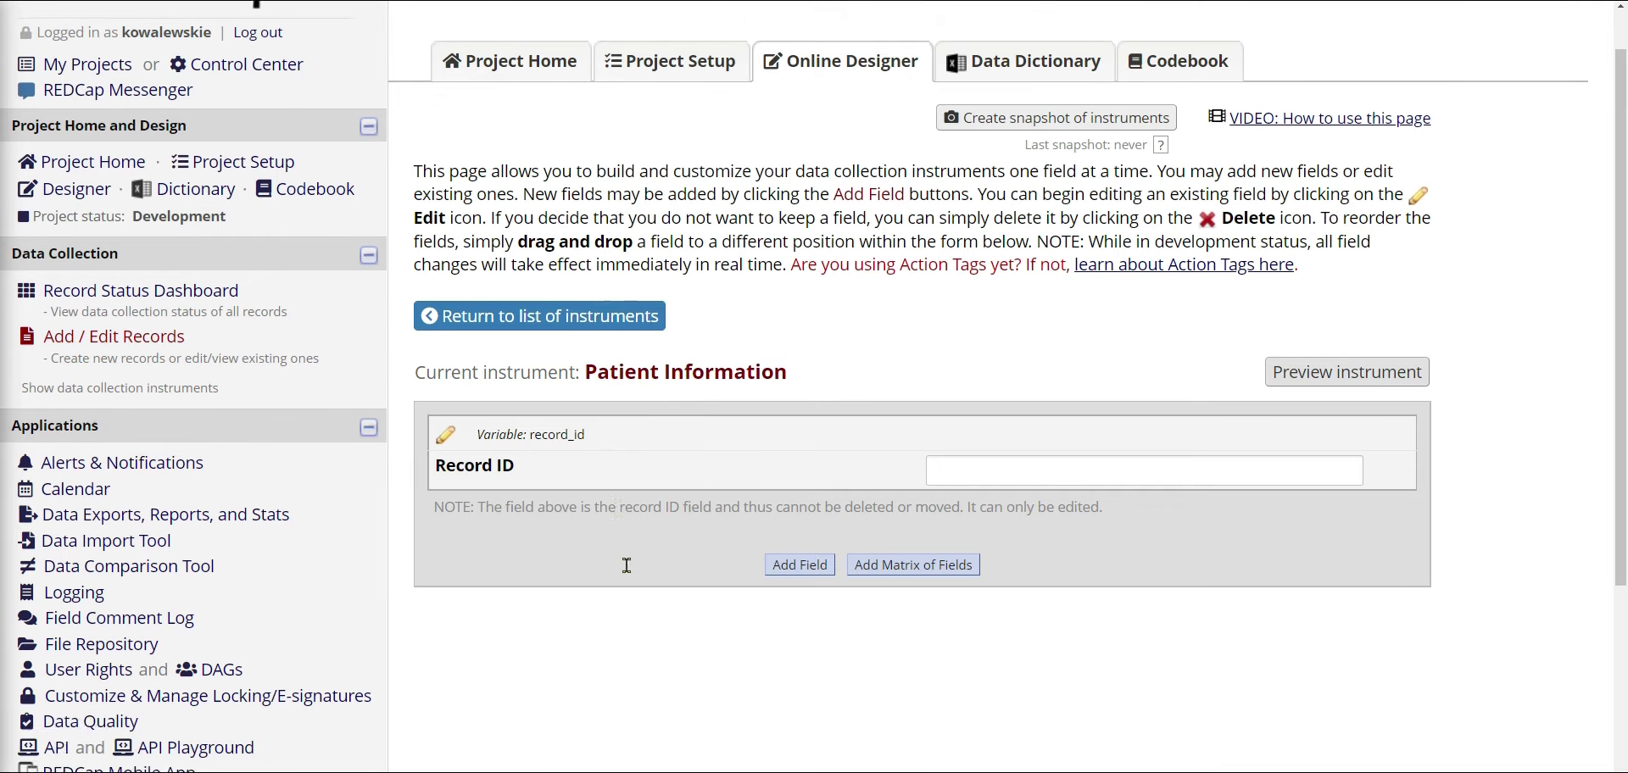
{"action": "left_click", "coordinate": [798, 542]}
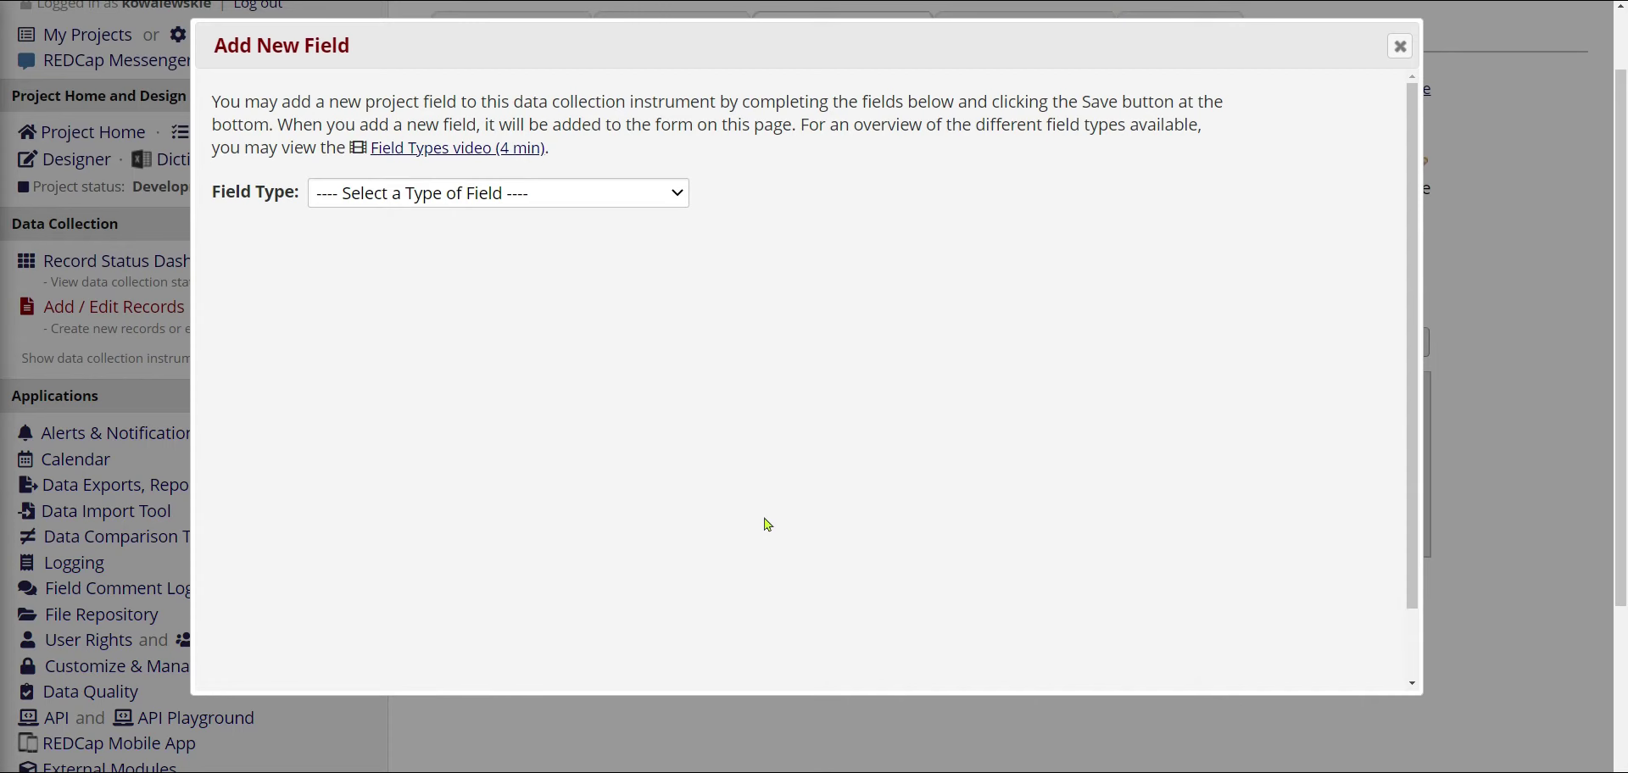
{"action": "left_click", "coordinate": [549, 192]}
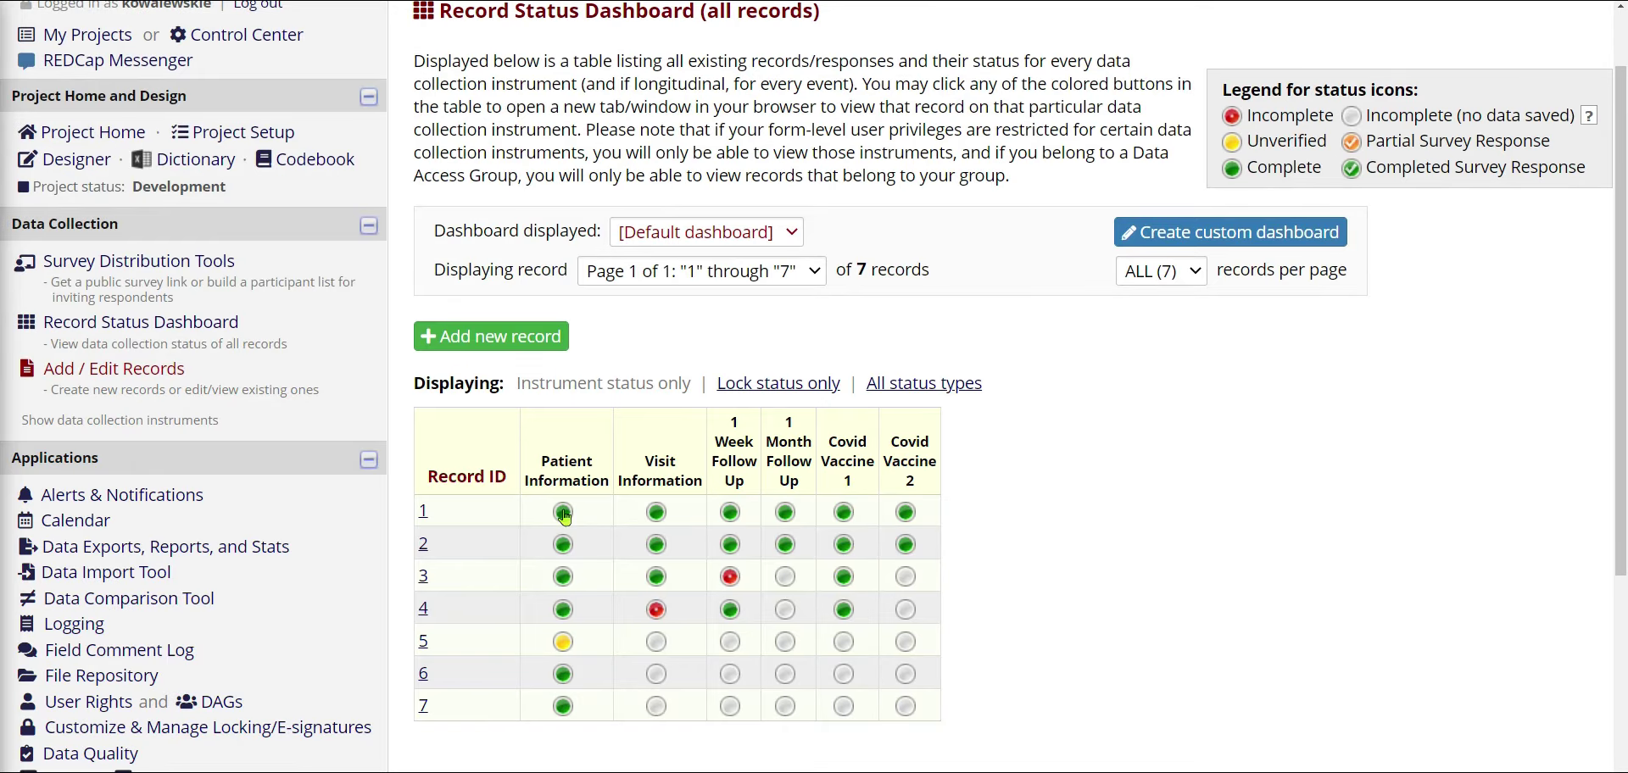
Open record 1's Patient Information form in the sample project and review its name, sex, contact and emergency contact fields
{"action": "left_click", "coordinate": [564, 514]}
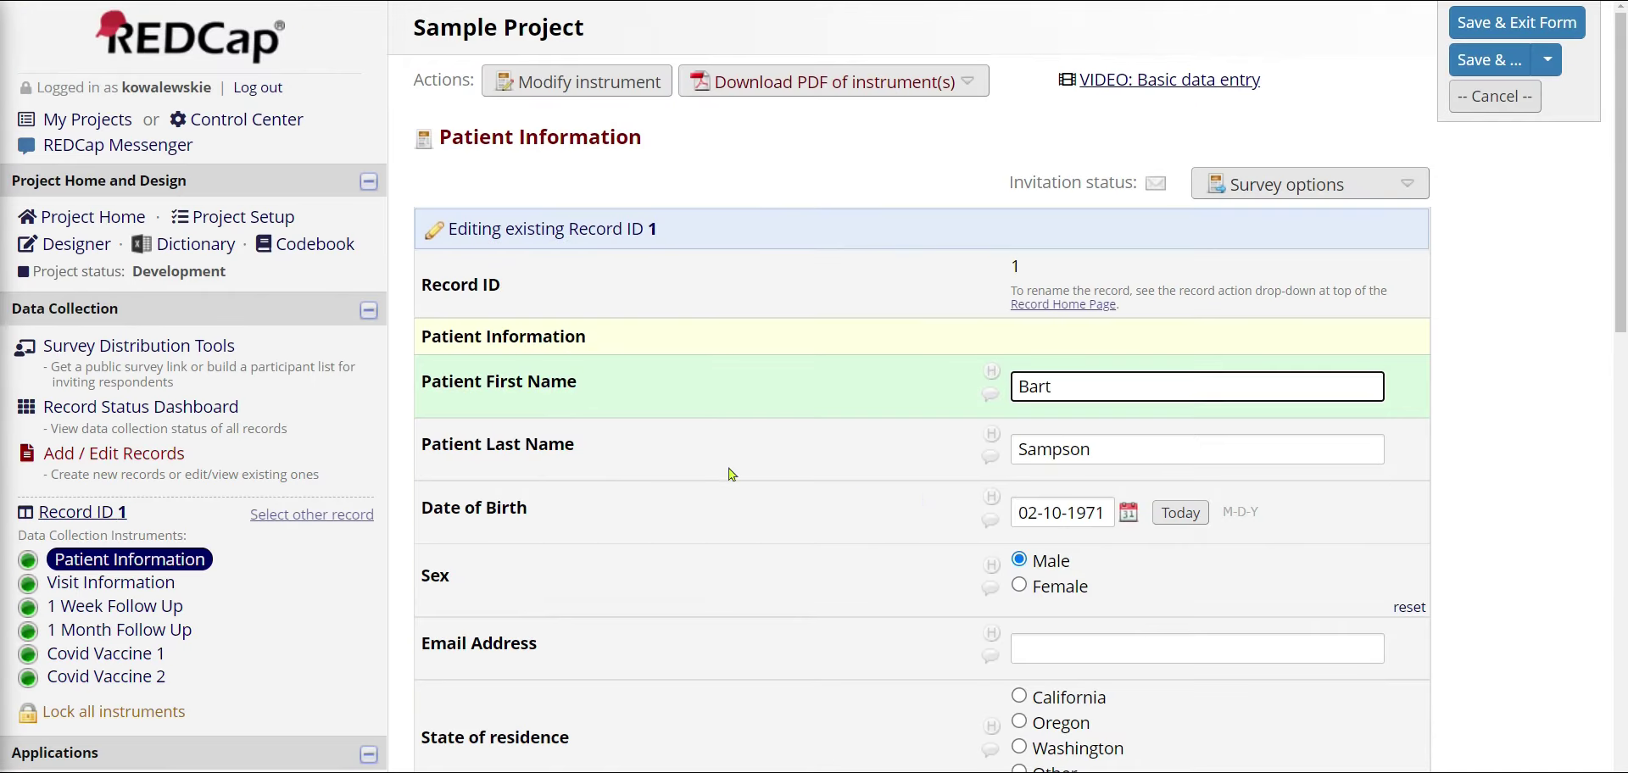
{"action": "scroll", "coordinate": [679, 432], "scroll_direction": "down", "scroll_amount": 1}
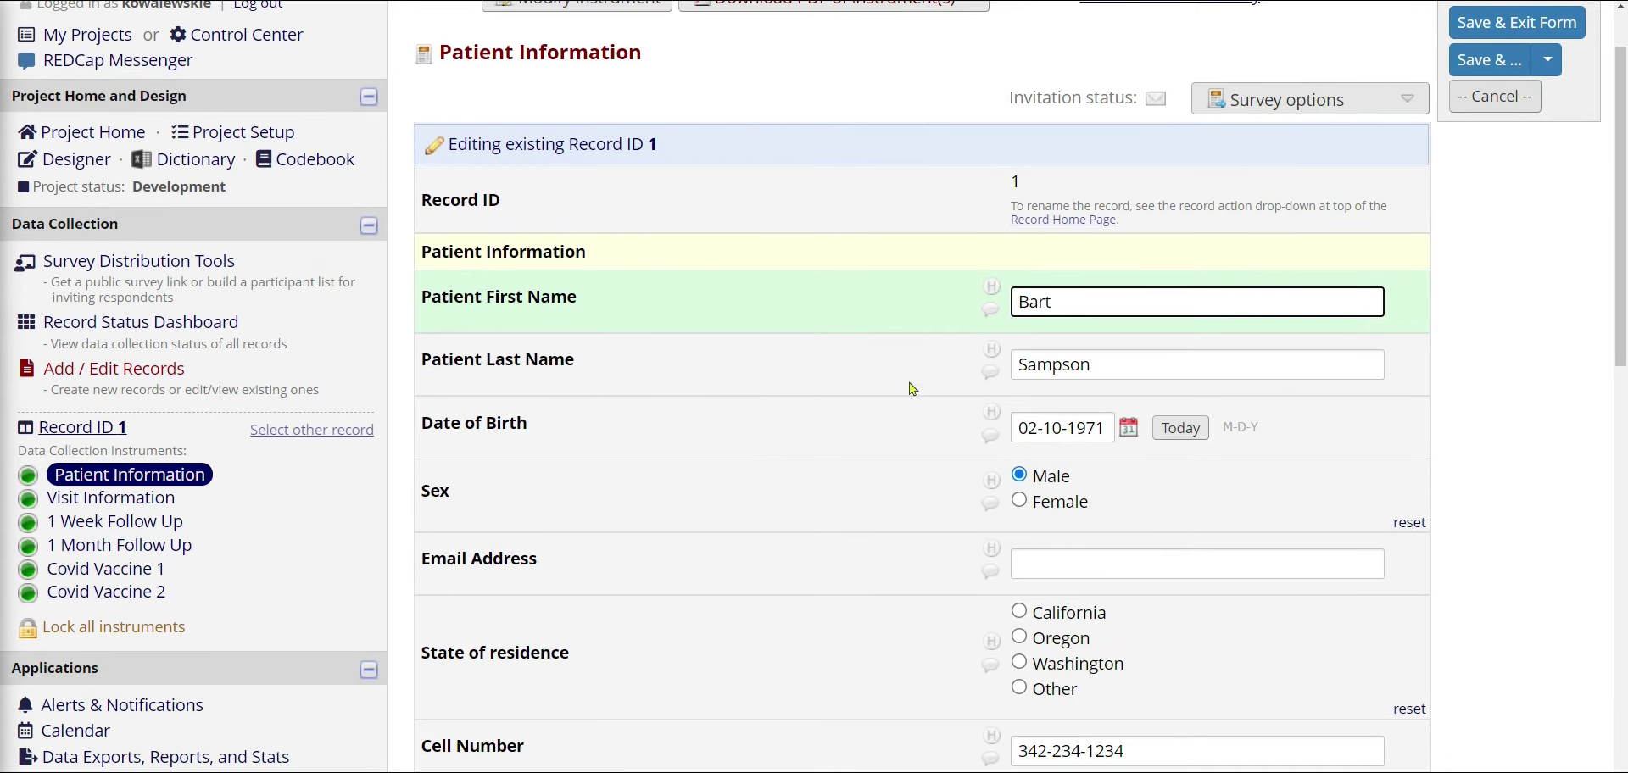
{"action": "left_click_drag", "start_coordinate": [1096, 306], "coordinate": [1004, 308]}
{"action": "left_click", "coordinate": [882, 315]}
{"action": "left_click", "coordinate": [1067, 307]}
{"action": "scroll", "coordinate": [1108, 330], "scroll_direction": "down", "scroll_amount": 1}
{"action": "left_click_drag", "start_coordinate": [1092, 424], "coordinate": [1034, 397]}
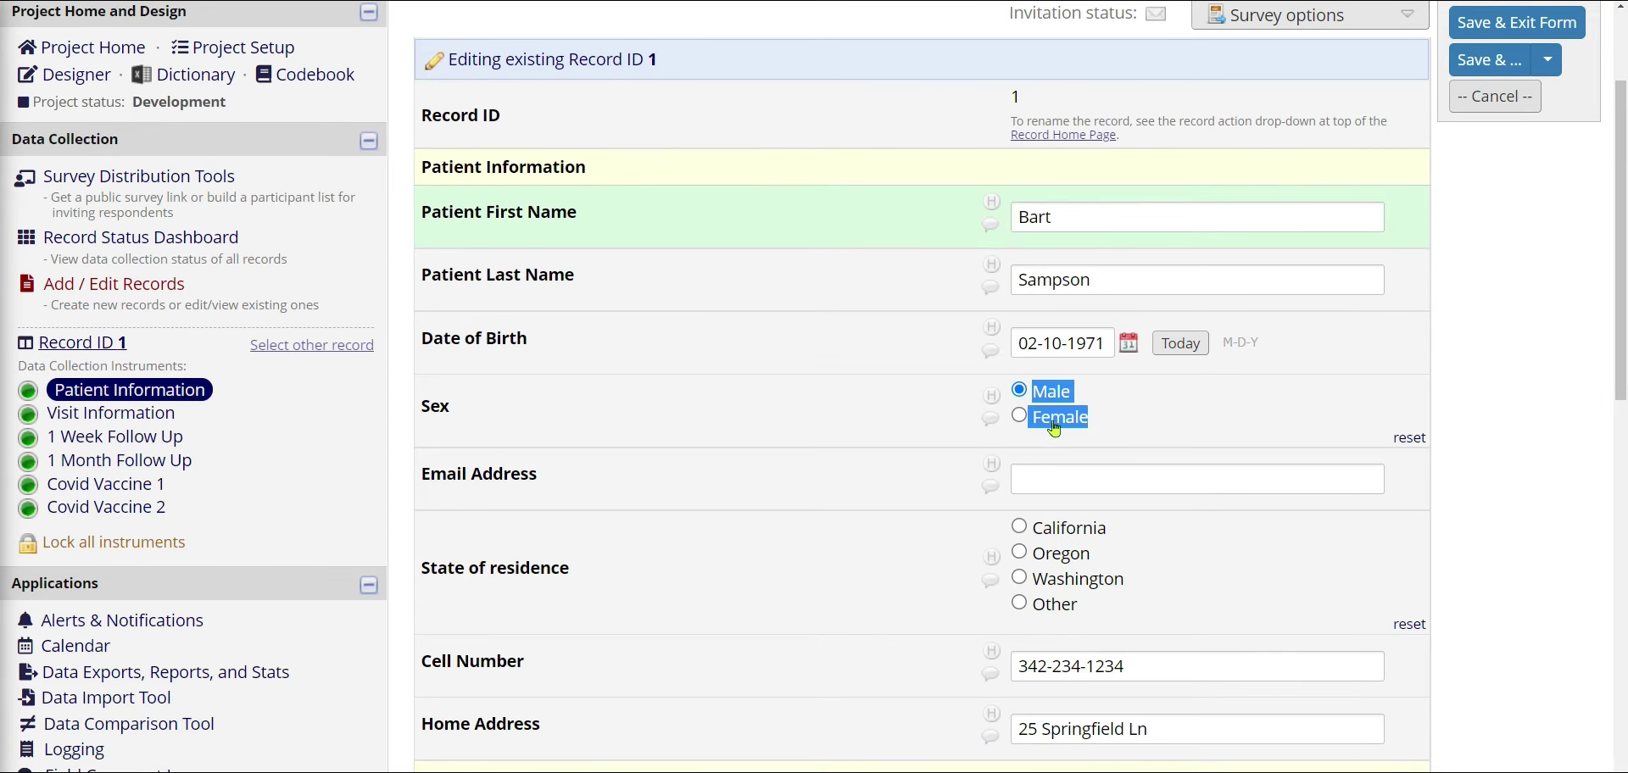
{"action": "left_click", "coordinate": [751, 431]}
{"action": "scroll", "coordinate": [937, 533], "scroll_direction": "down", "scroll_amount": 2}
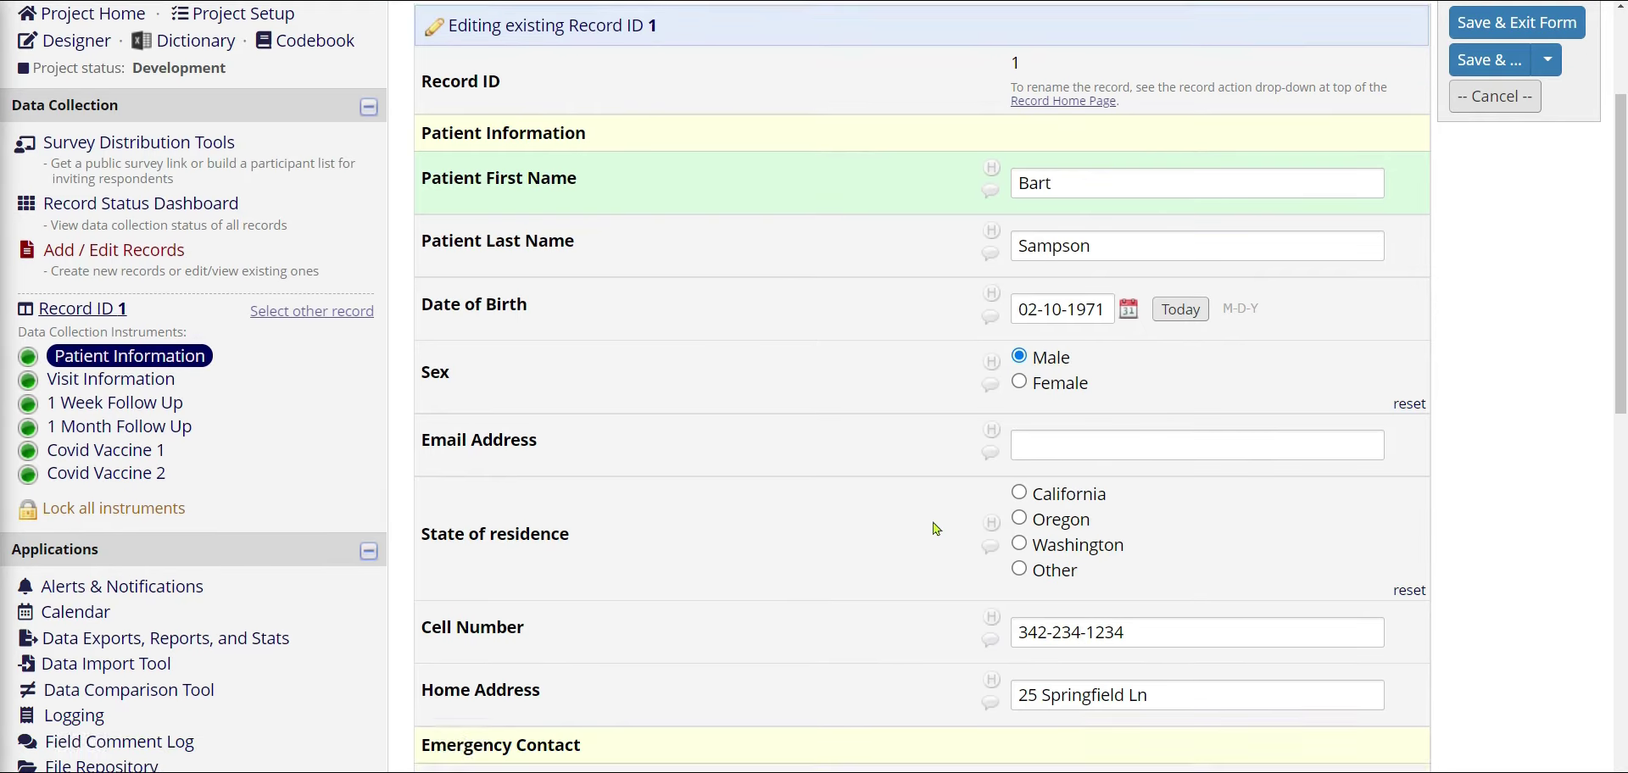
{"action": "scroll", "coordinate": [1102, 538], "scroll_direction": "down", "scroll_amount": 2}
{"action": "scroll", "coordinate": [1174, 543], "scroll_direction": "down", "scroll_amount": 4}
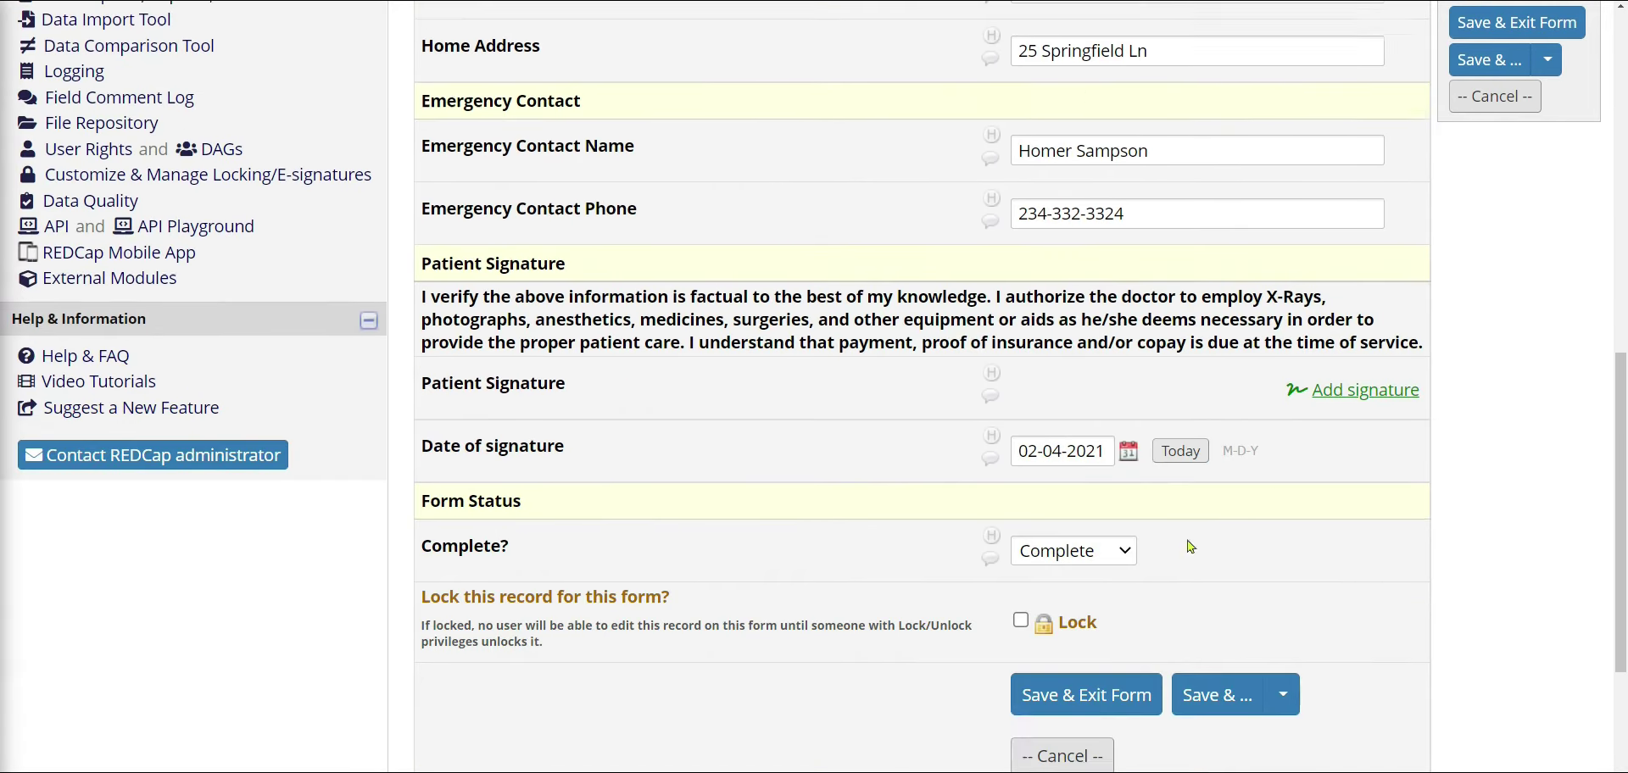
Examine the Patient Signature section of the form, including the signature field and the authorization statement
{"action": "left_click_drag", "start_coordinate": [1425, 398], "coordinate": [1307, 393]}
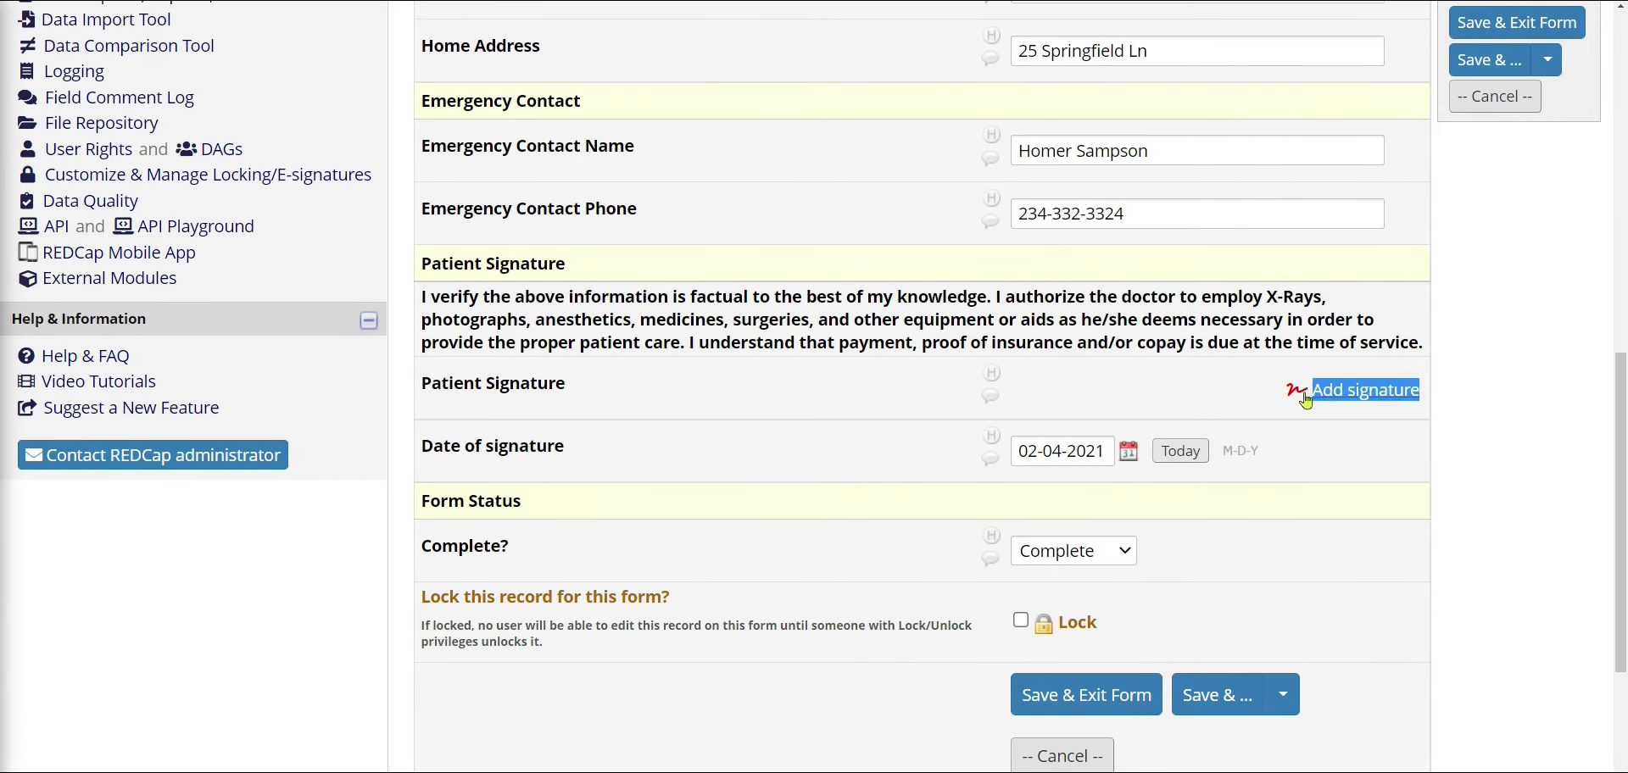
{"action": "mouse_move", "coordinate": [1414, 346]}
{"action": "left_mouse_down"}
{"action": "mouse_move", "coordinate": [1431, 348]}
{"action": "mouse_move", "coordinate": [424, 292]}
{"action": "left_mouse_up"}
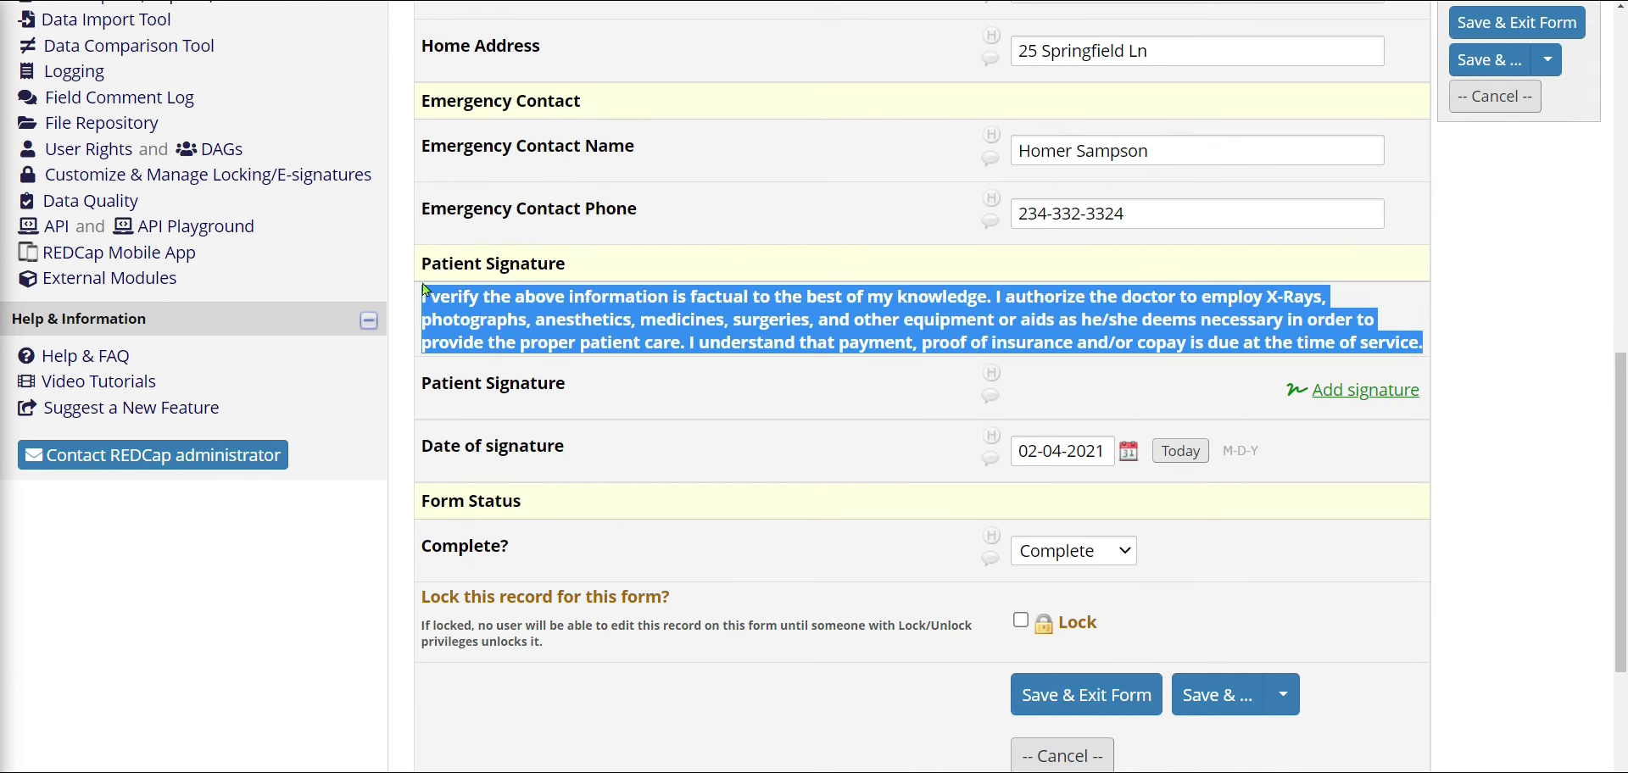
{"action": "left_click_drag", "start_coordinate": [1404, 334], "coordinate": [422, 296]}
{"action": "left_click", "coordinate": [489, 314]}
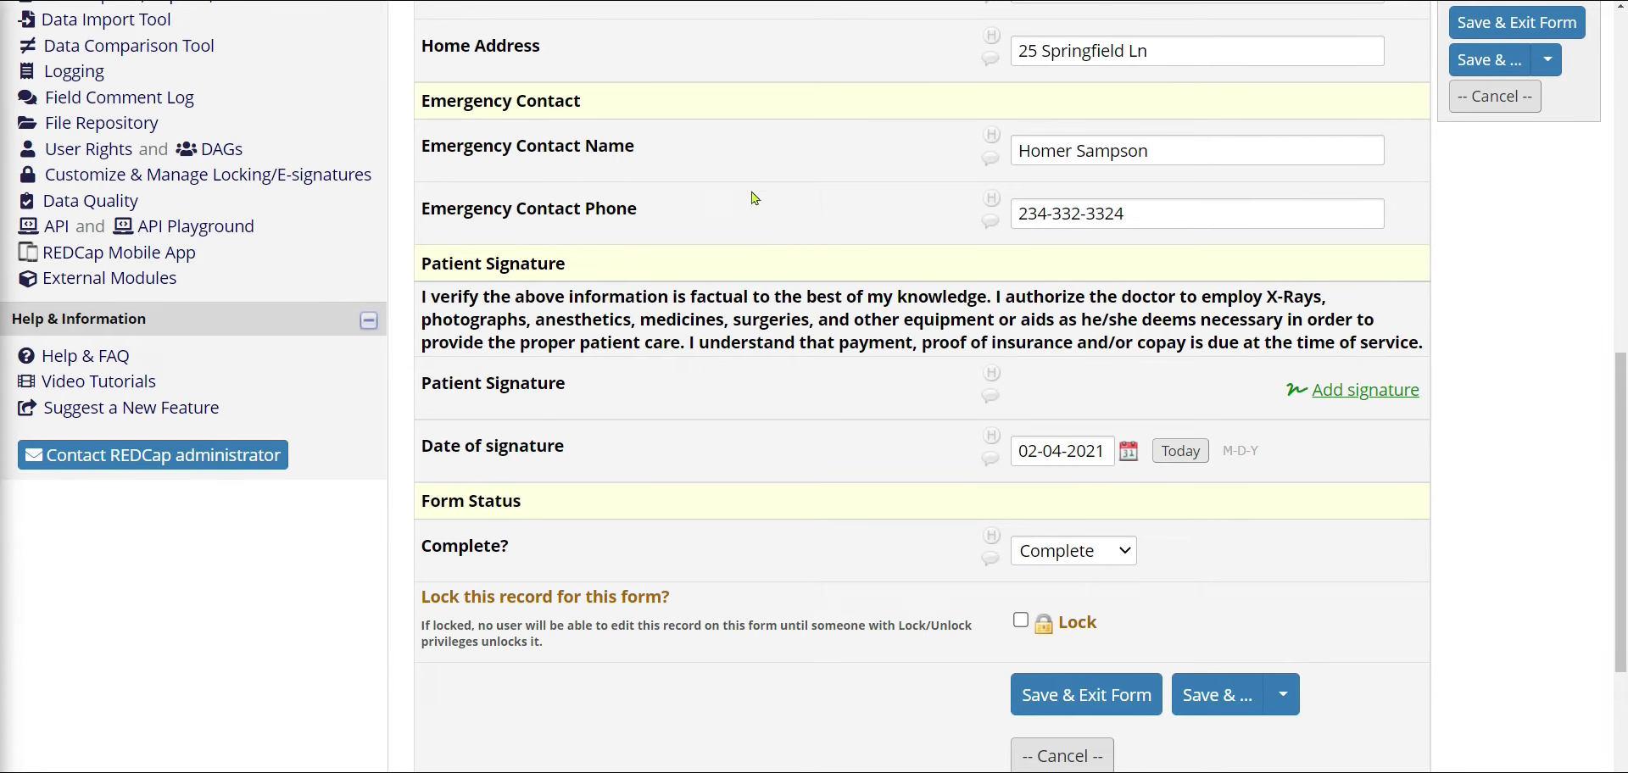
{"action": "scroll", "coordinate": [689, 156], "scroll_direction": "up", "scroll_amount": 2}
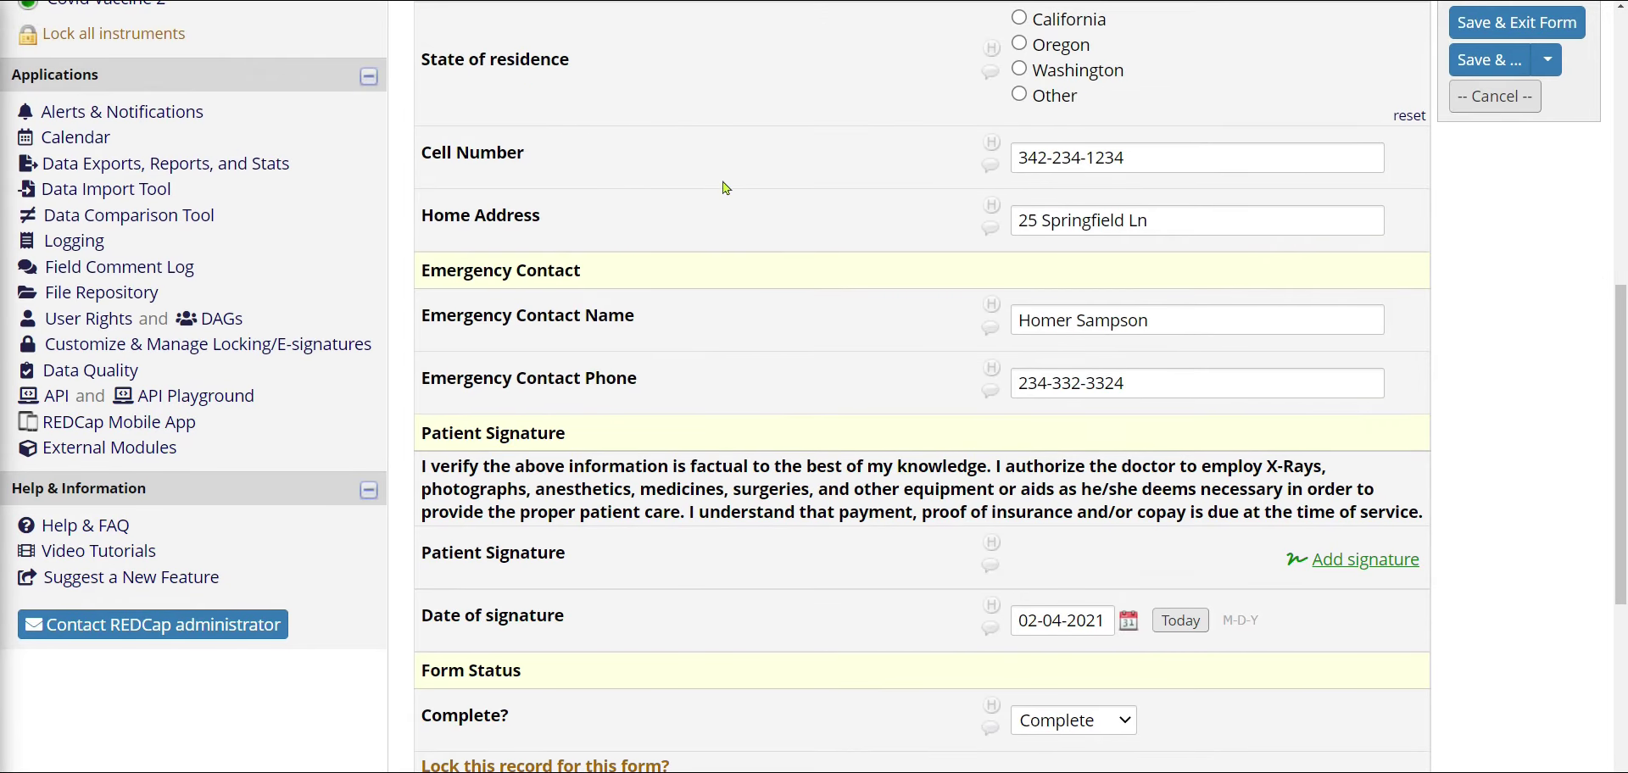
{"action": "mouse_move", "coordinate": [421, 467]}
{"action": "left_mouse_down"}
{"action": "mouse_move", "coordinate": [1416, 530]}
{"action": "mouse_move", "coordinate": [1421, 512]}
{"action": "left_mouse_up"}
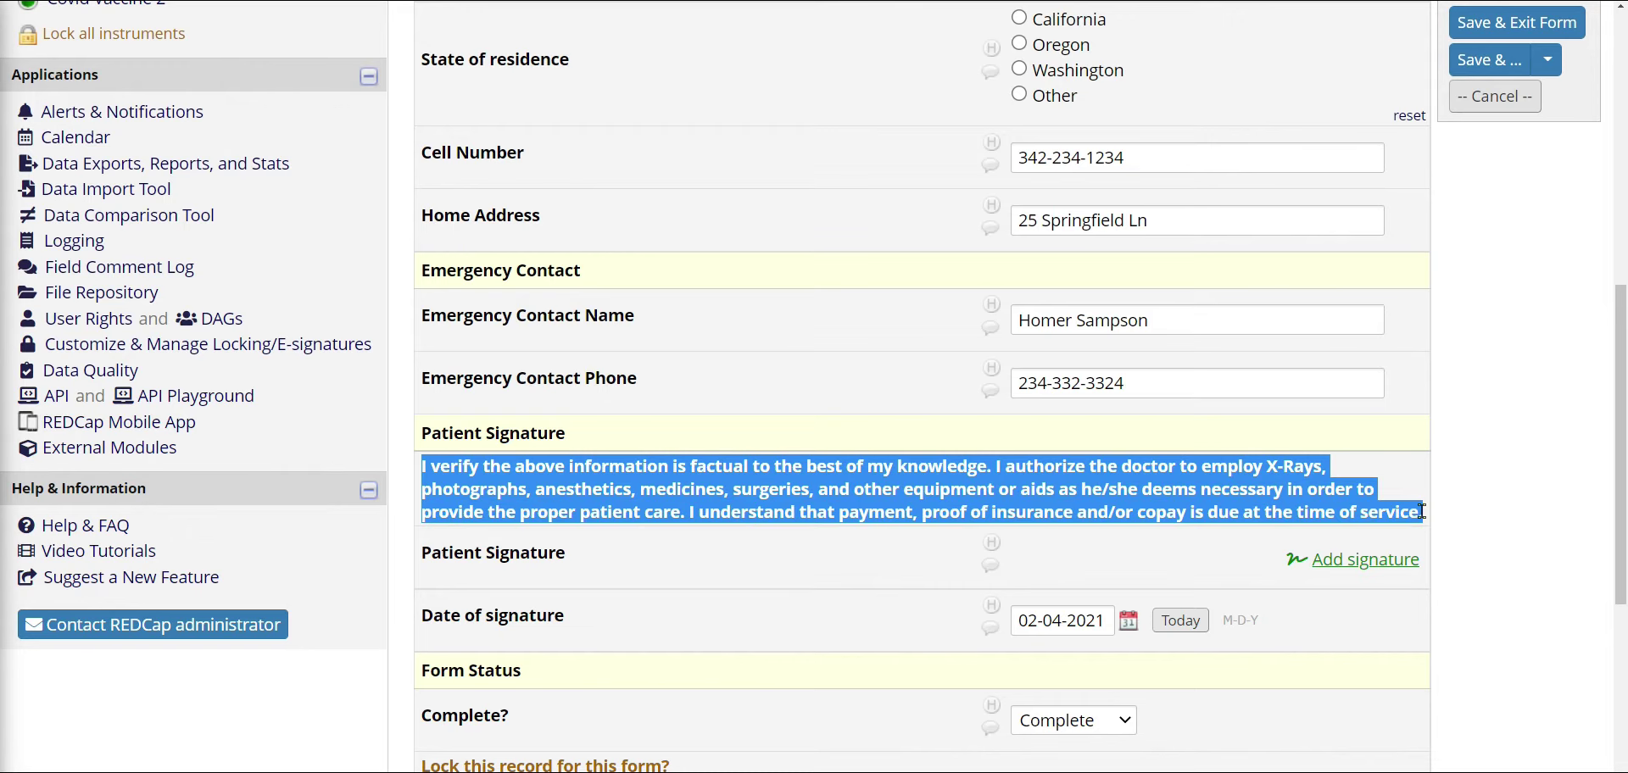
{"action": "left_click", "coordinate": [771, 532]}
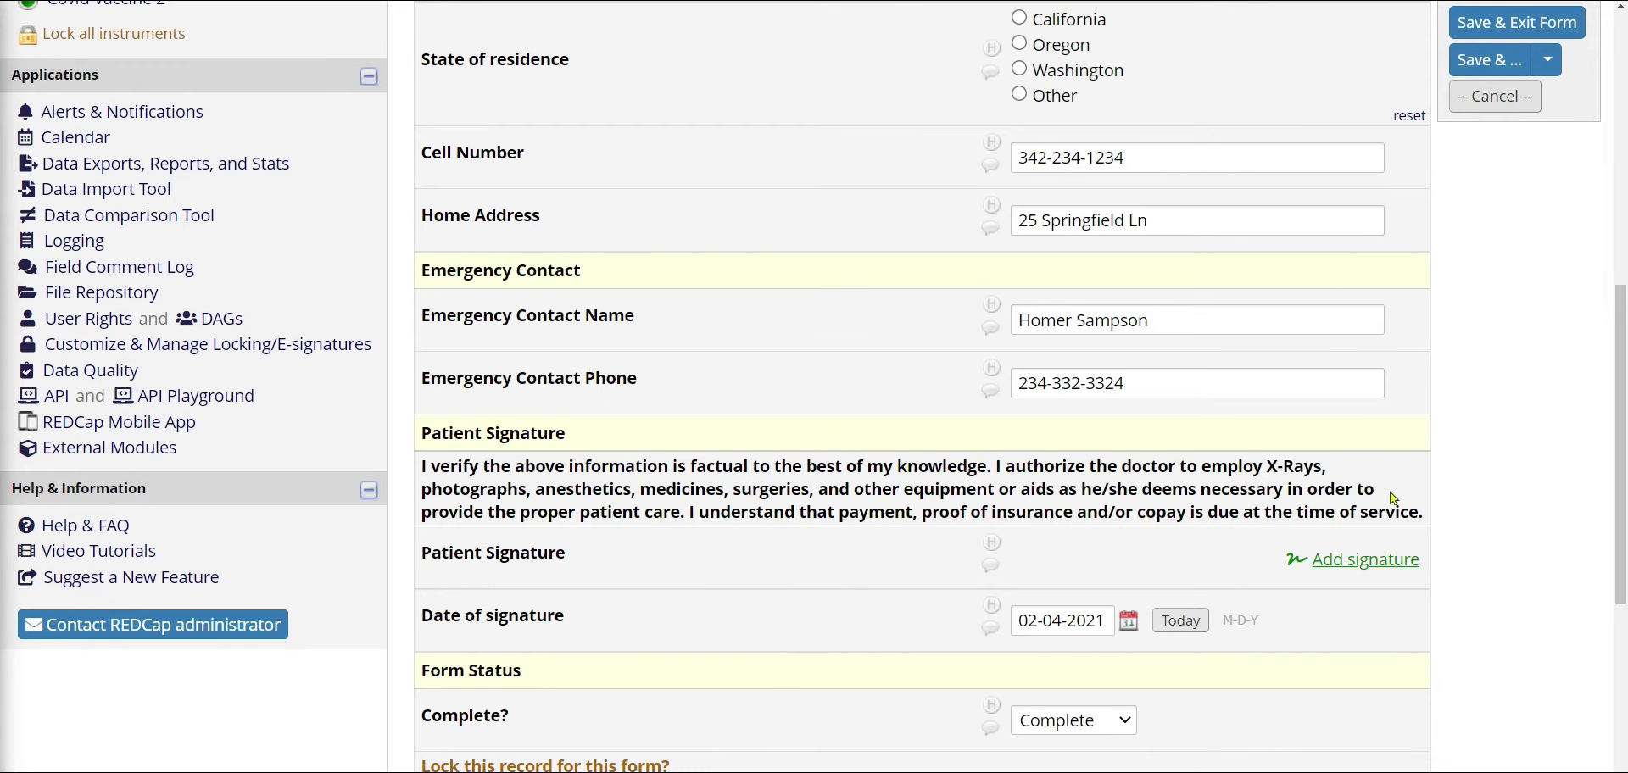
Review the authorization statement and the Patient First Name field on record 1's sample Patient Information form
{"action": "left_click_drag", "start_coordinate": [1423, 512], "coordinate": [1107, 512]}
{"action": "left_click_drag", "start_coordinate": [728, 464], "coordinate": [1370, 492]}
{"action": "left_click", "coordinate": [454, 460]}
{"action": "left_click", "coordinate": [1369, 492]}
{"action": "scroll", "coordinate": [1370, 492], "scroll_direction": "up", "scroll_amount": 3}
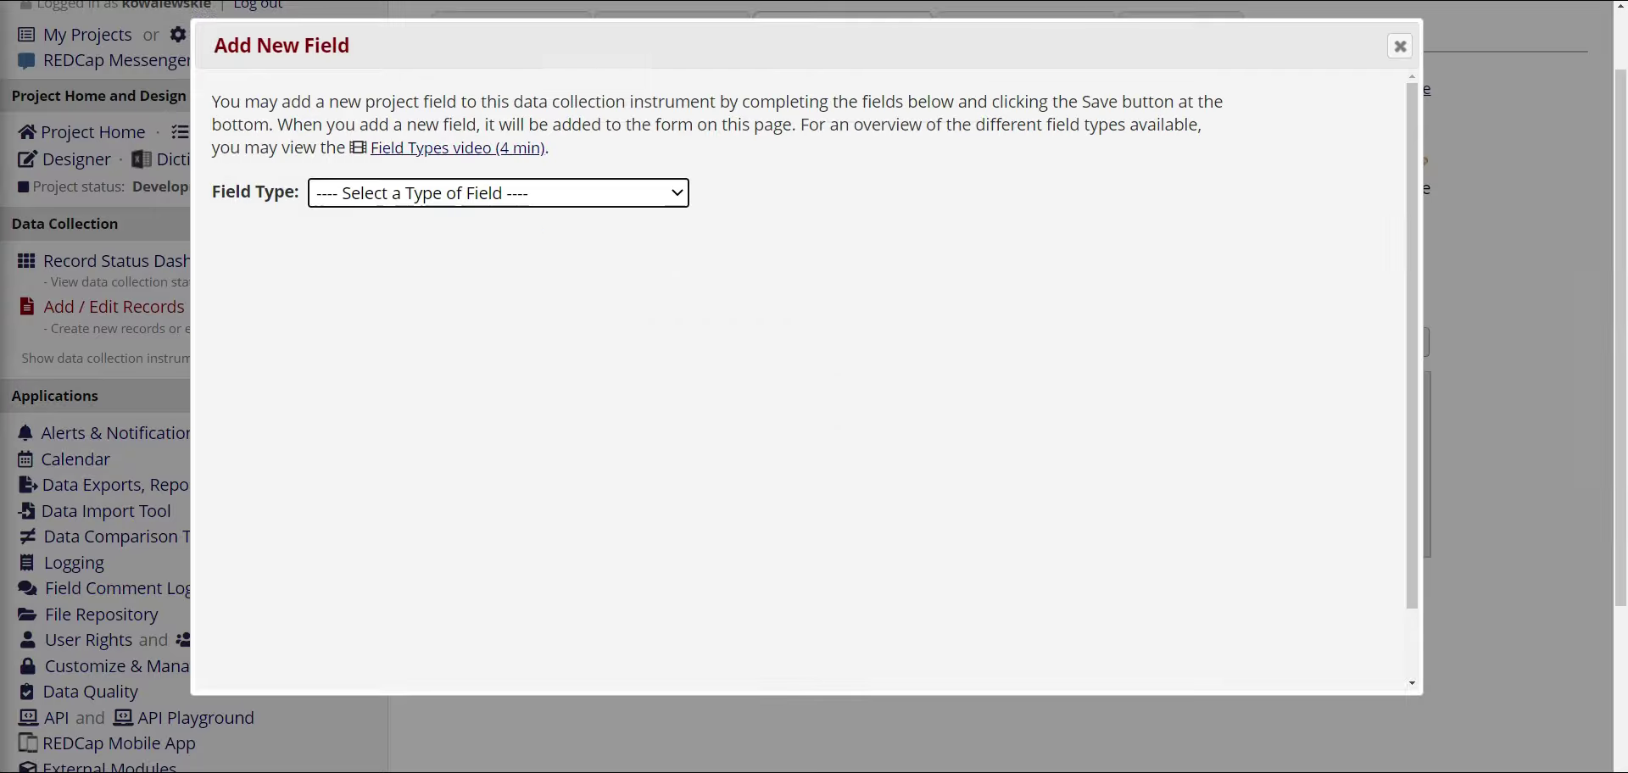
{"action": "left_click", "coordinate": [494, 202]}
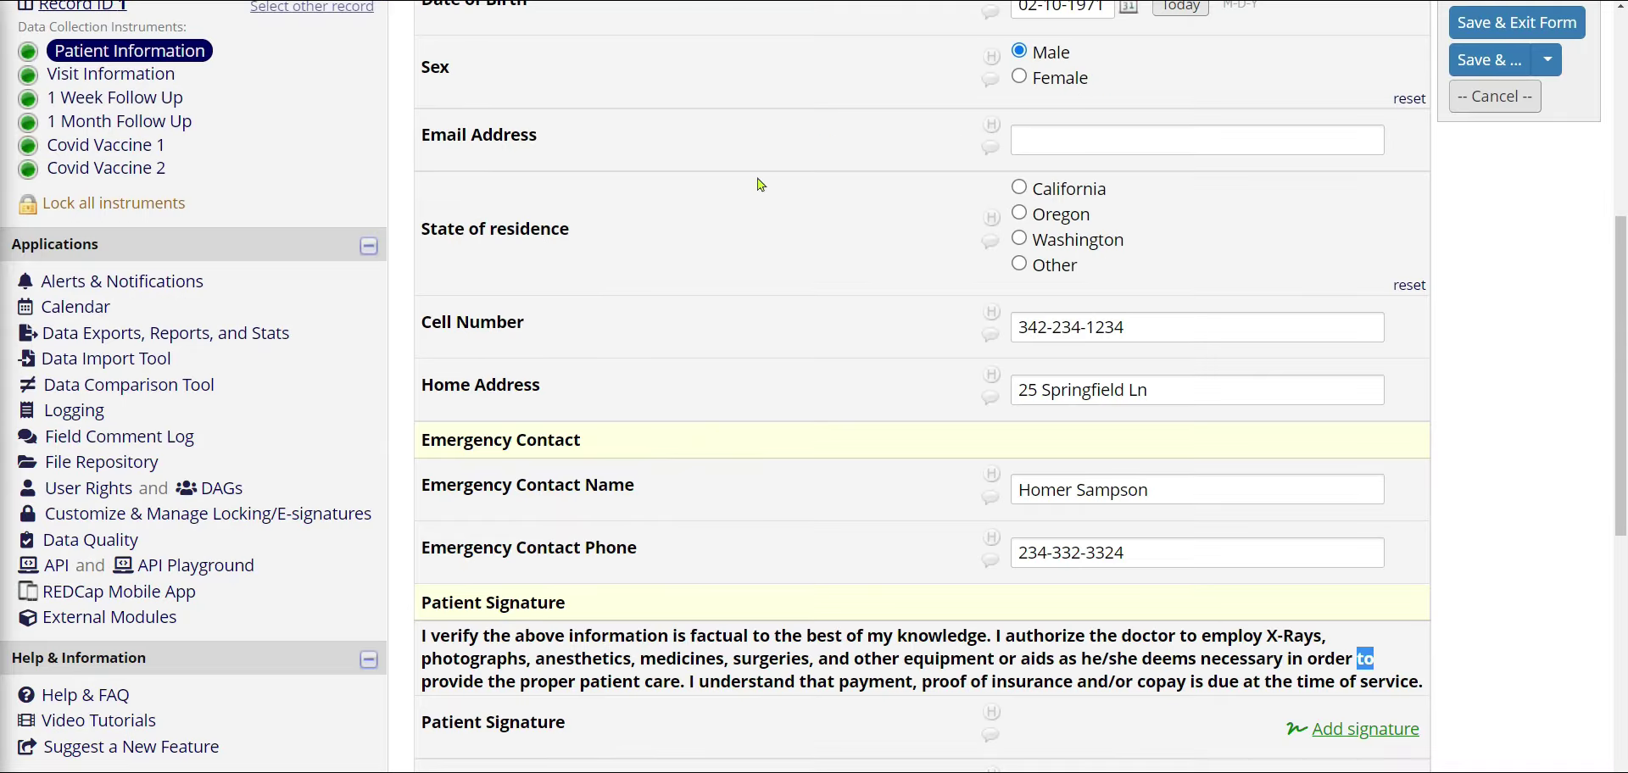
{"action": "scroll", "coordinate": [810, 237], "scroll_direction": "up", "scroll_amount": 5}
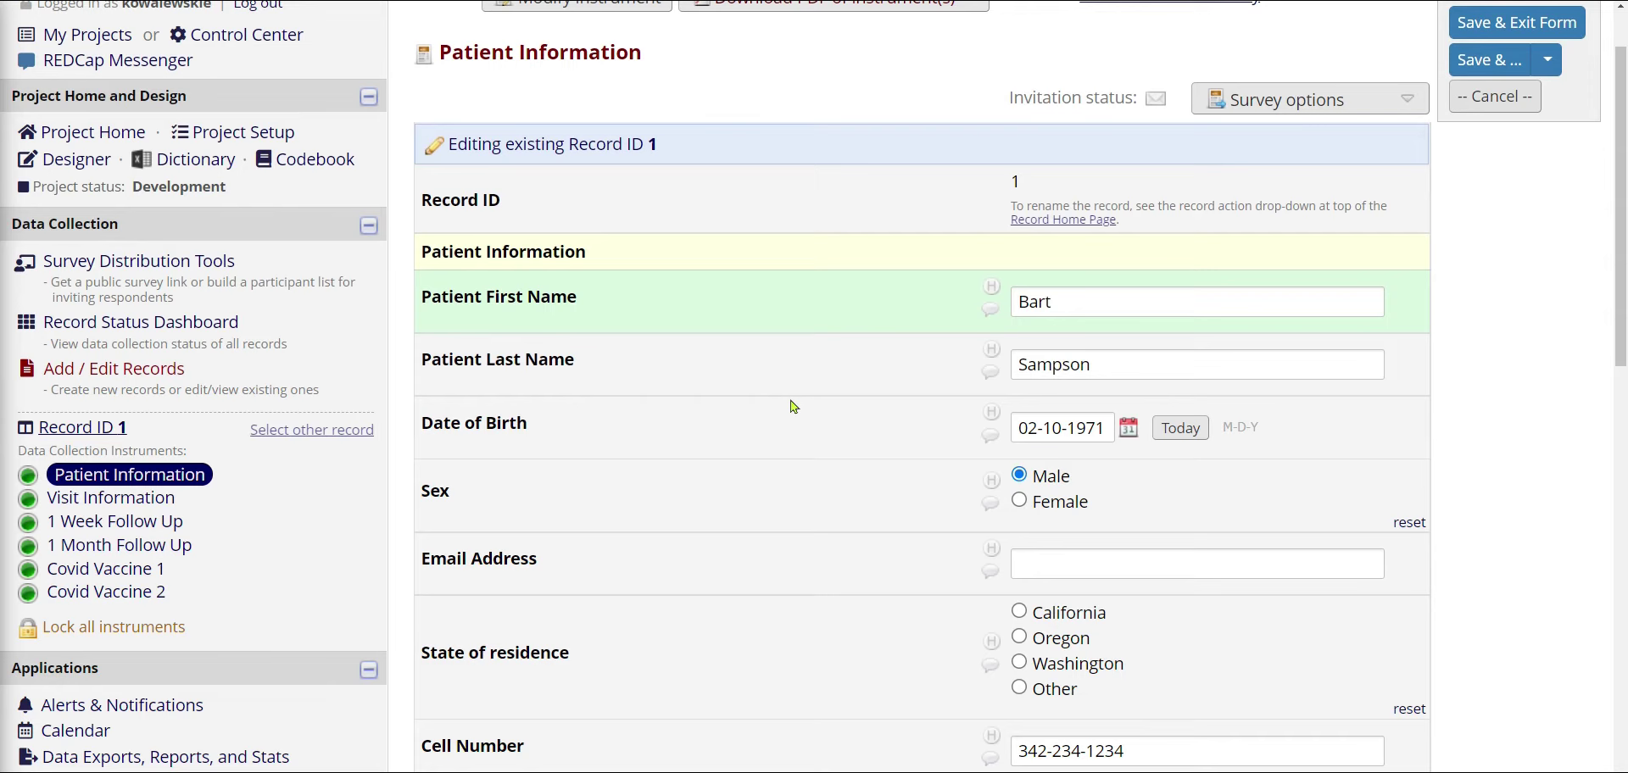
{"action": "left_click_drag", "start_coordinate": [604, 305], "coordinate": [431, 297]}
{"action": "left_click", "coordinate": [524, 348]}
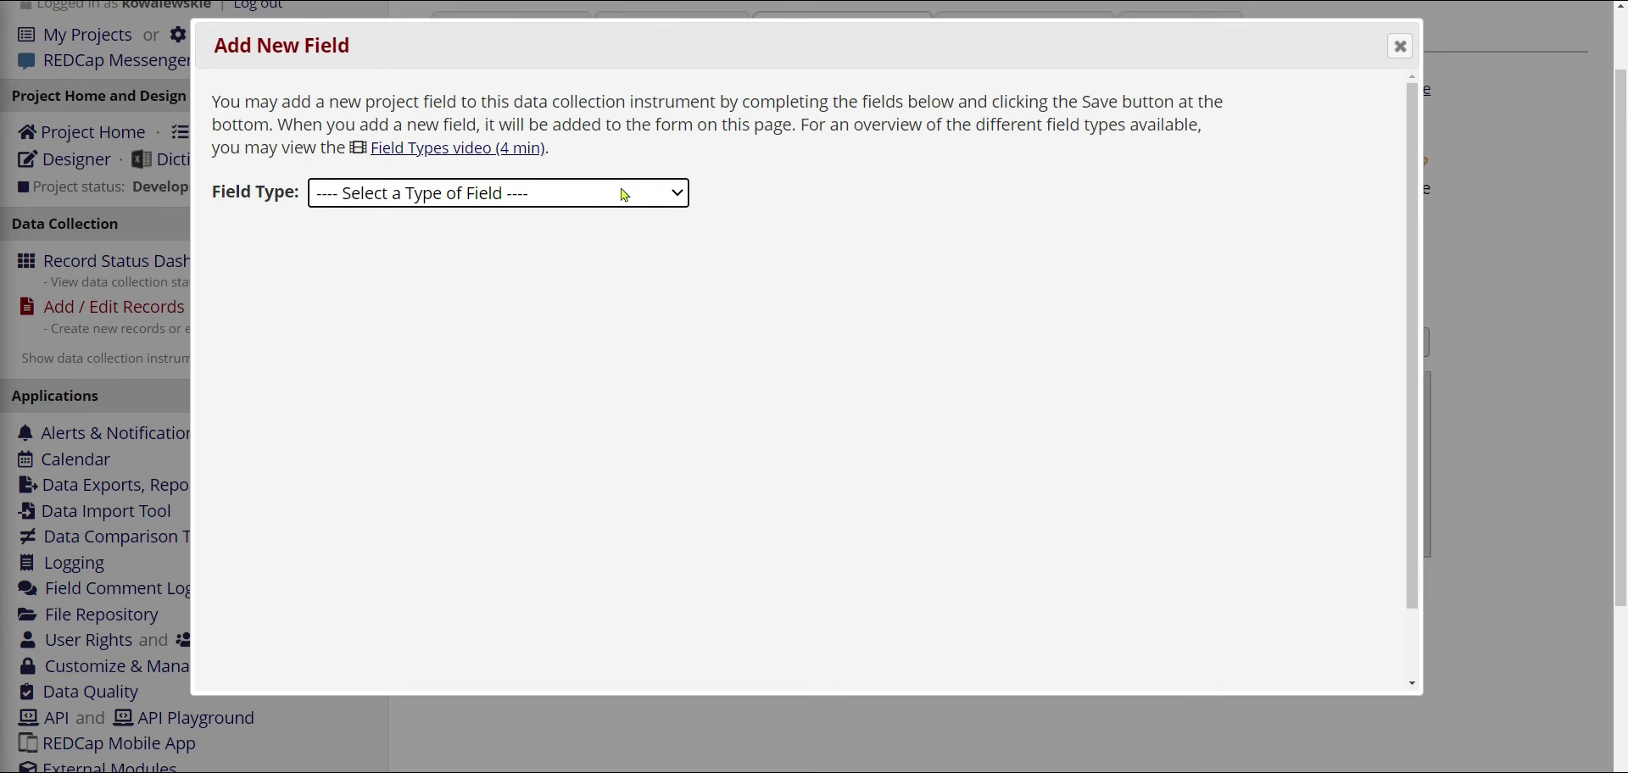
Set the new field's type to Text Box (Short Text, Number, Date/Time, ...) and enter First Name as its field label
{"action": "left_click", "coordinate": [625, 193]}
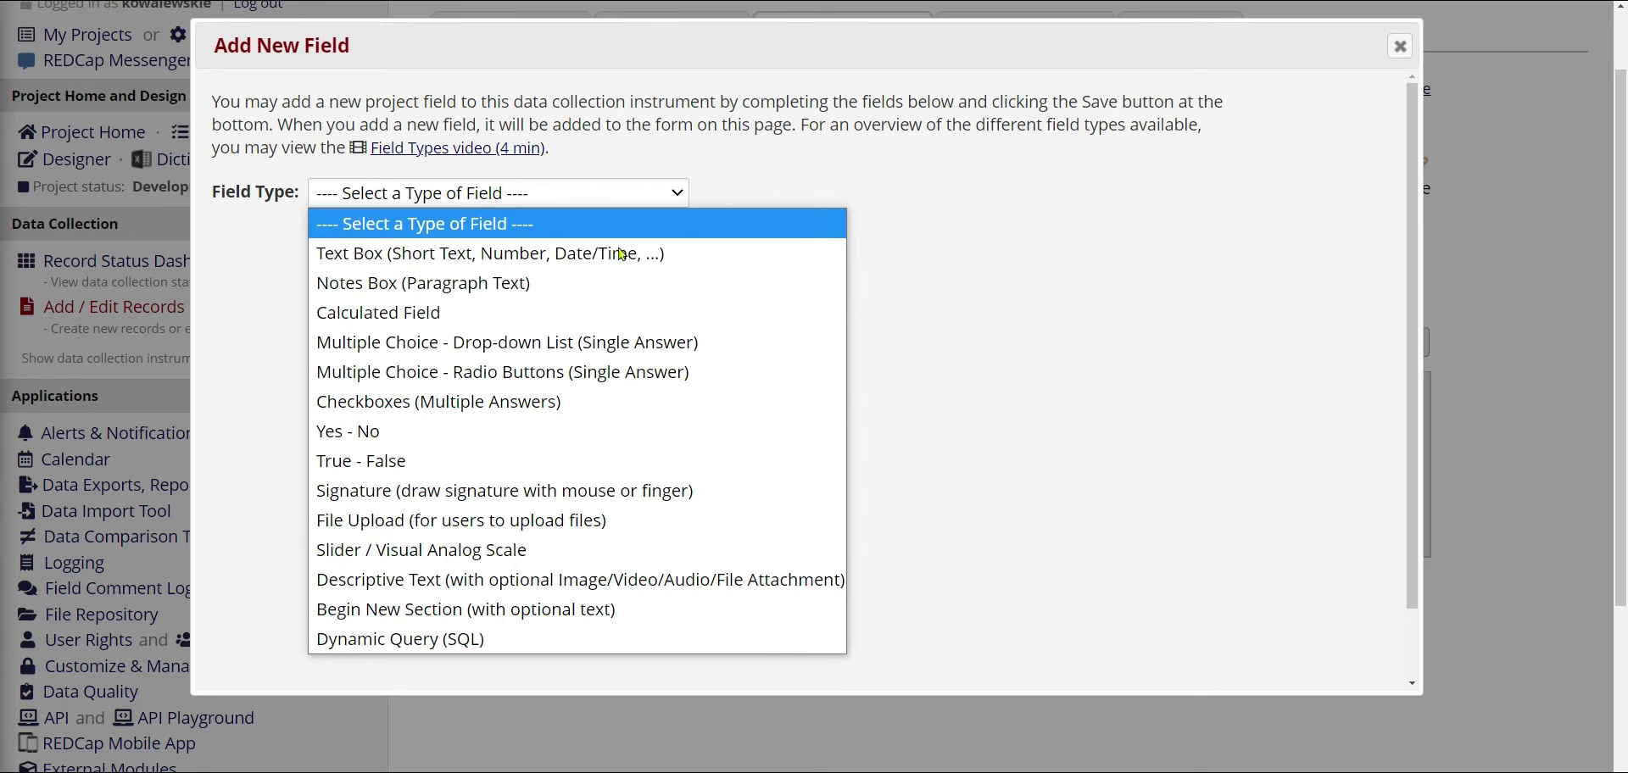
{"action": "left_click", "coordinate": [442, 263]}
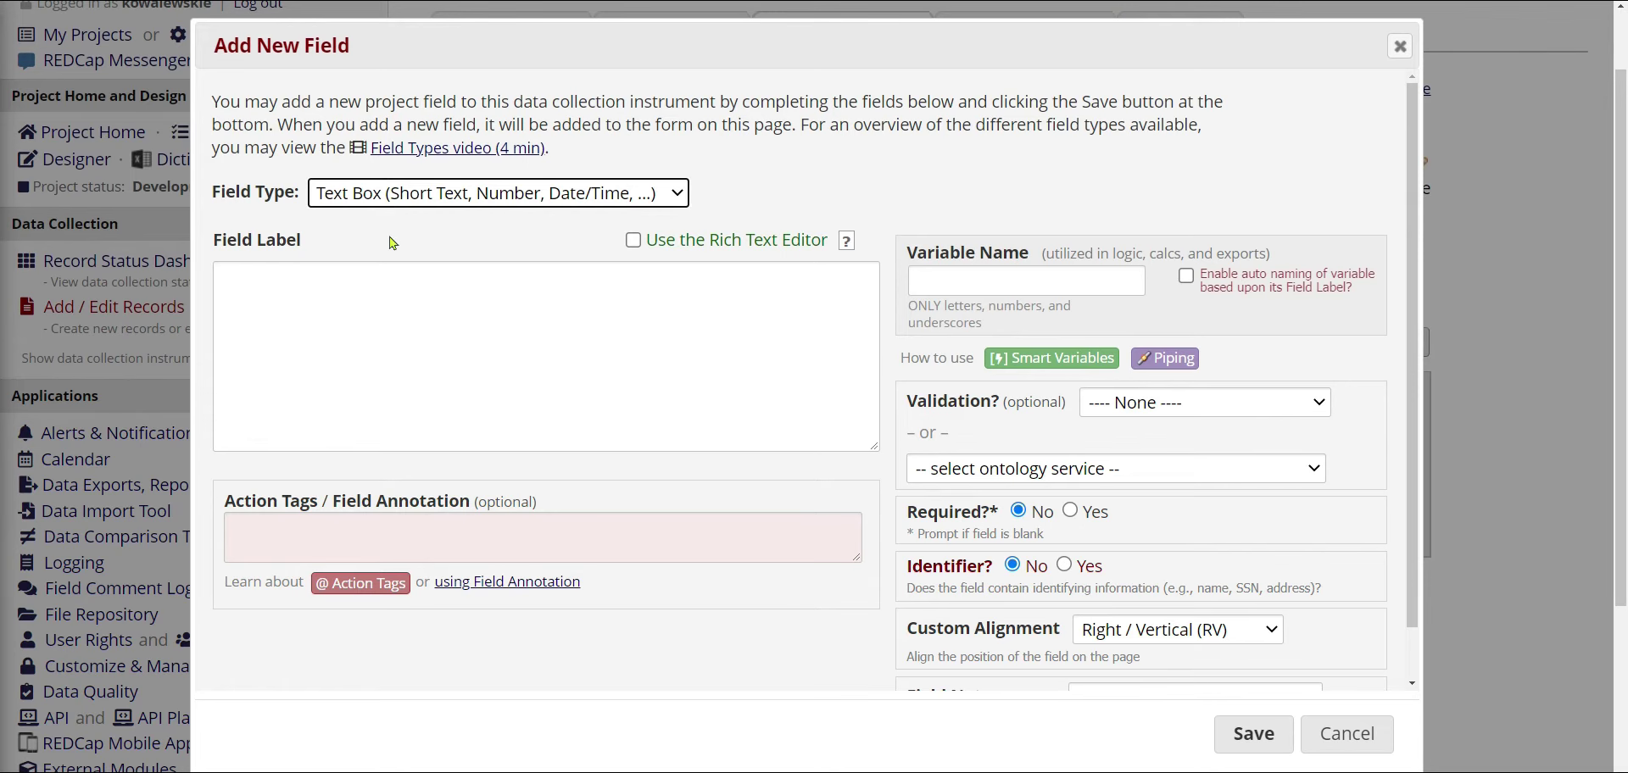
{"action": "scroll", "coordinate": [973, 310], "scroll_direction": "down", "scroll_amount": 2}
{"action": "scroll", "coordinate": [658, 308], "scroll_direction": "up", "scroll_amount": 2}
{"action": "left_click_drag", "start_coordinate": [319, 250], "coordinate": [202, 250]}
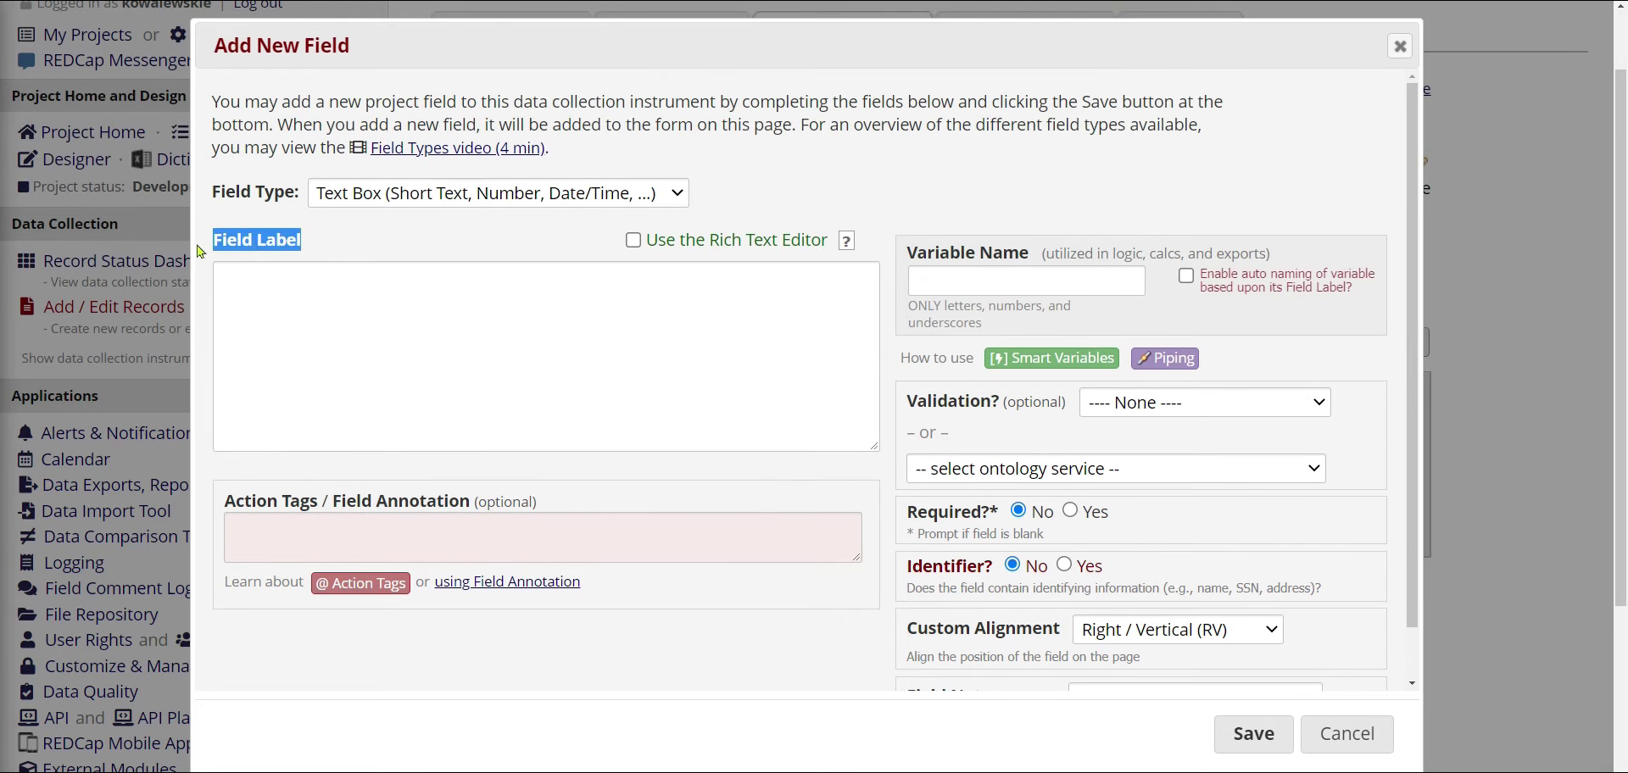
{"action": "left_click", "coordinate": [310, 283]}
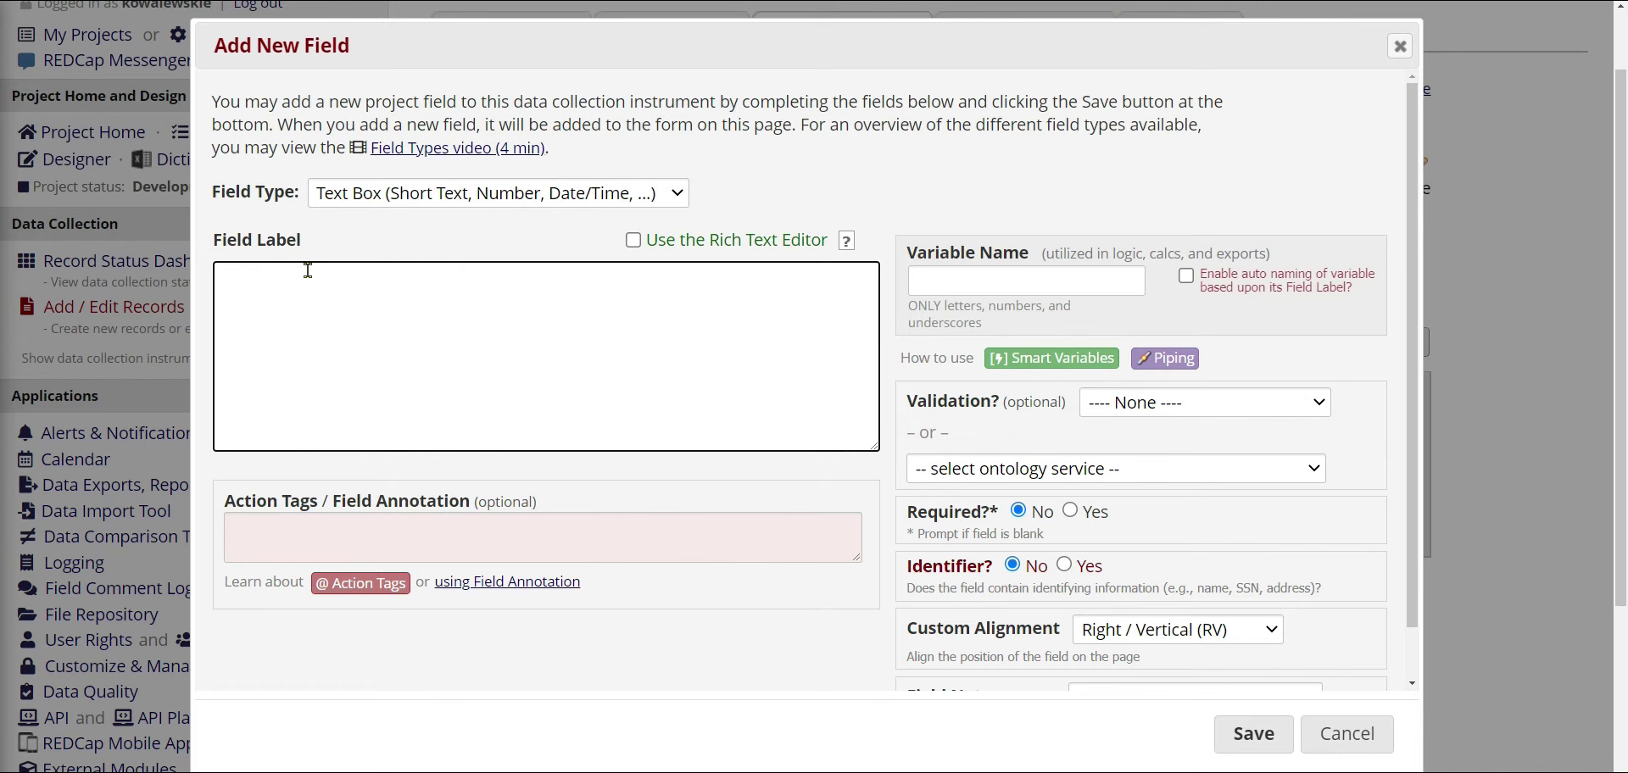
{"action": "type", "text": "First Name"}
Set the First Name field's variable name to pat_first_name
{"action": "left_click", "coordinate": [953, 277]}
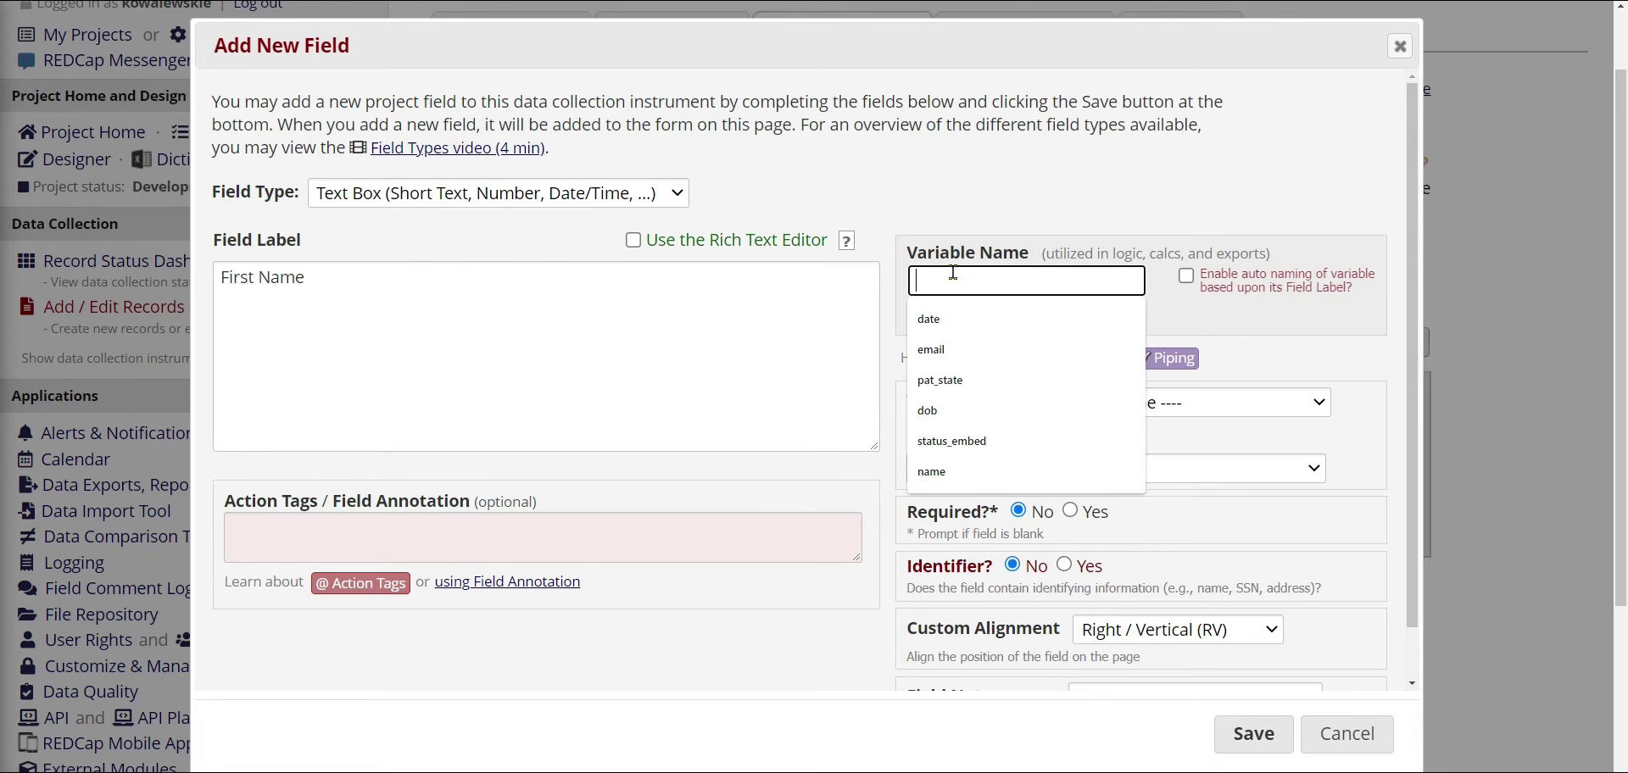
{"action": "left_click_drag", "start_coordinate": [920, 254], "coordinate": [1020, 261]}
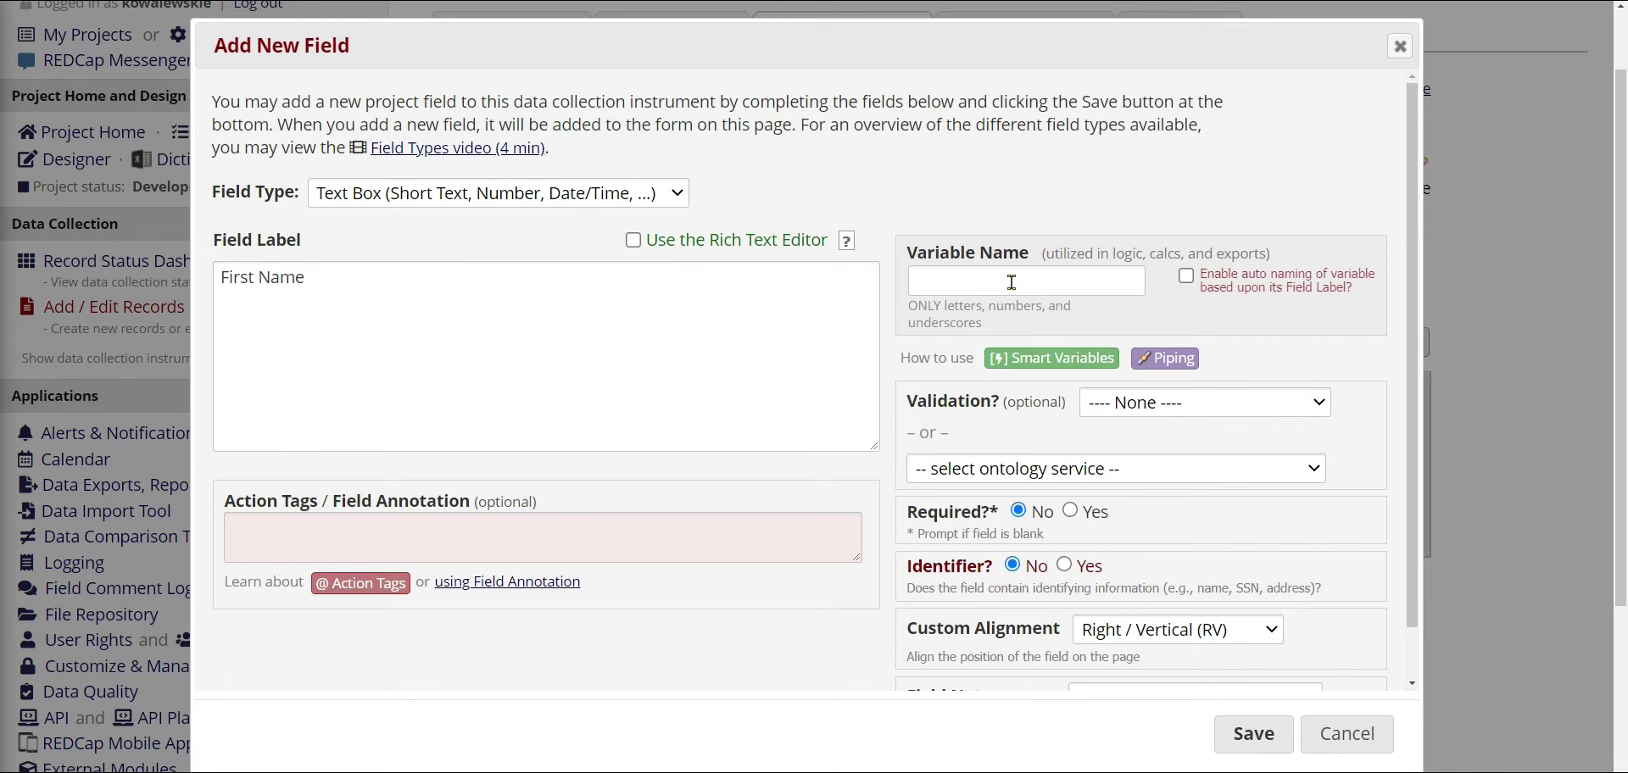
{"action": "left_click", "coordinate": [379, 282]}
{"action": "key", "text": "ctrl+shift+Left"}
{"action": "key", "text": "ctrl+shift+Left"}
{"action": "left_click", "coordinate": [379, 282]}
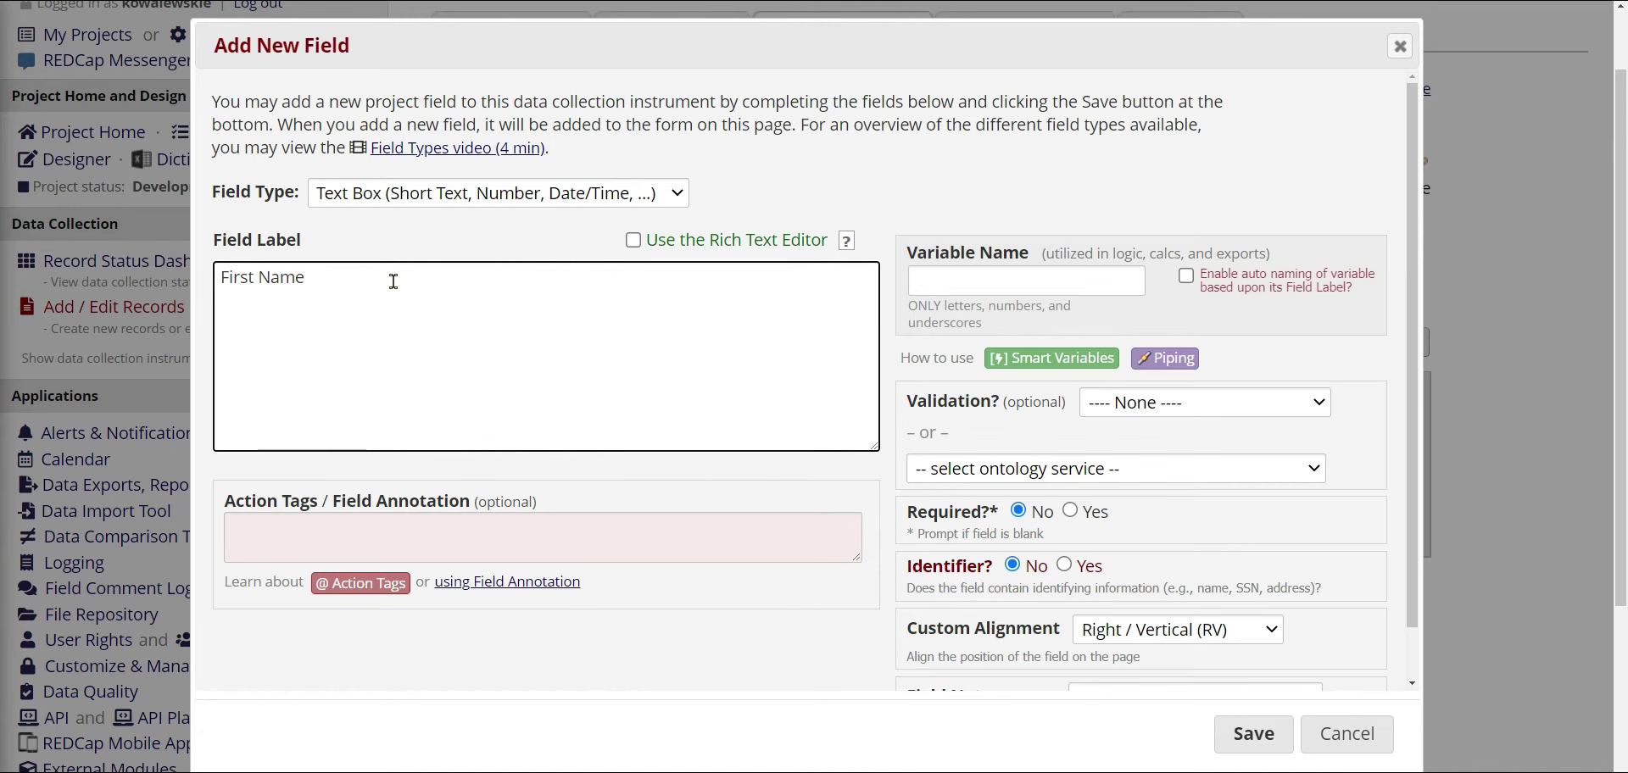
{"action": "left_click", "coordinate": [1000, 269]}
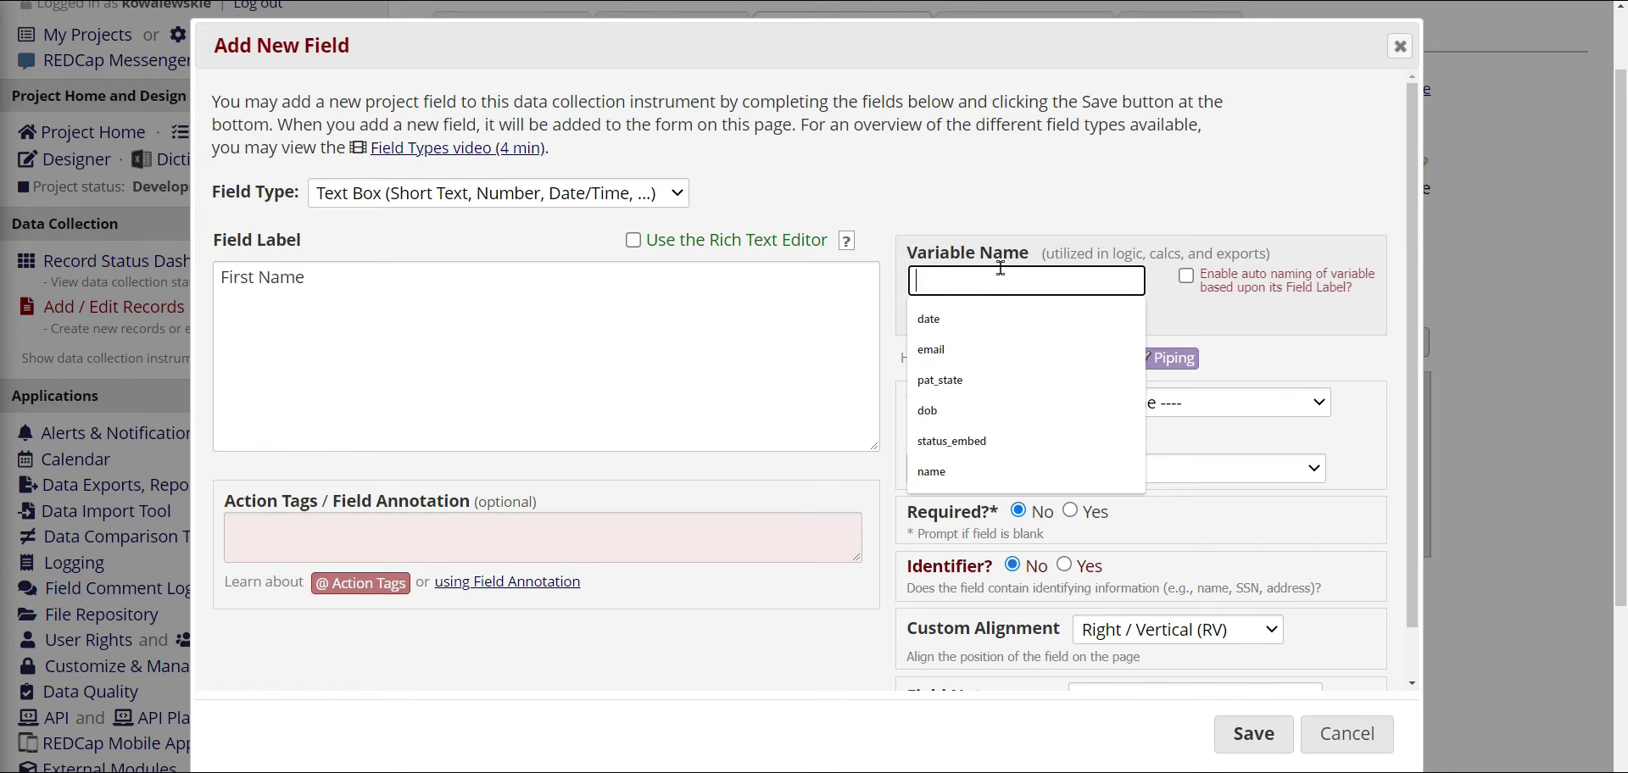
{"action": "type", "text": "pat_first_na"}
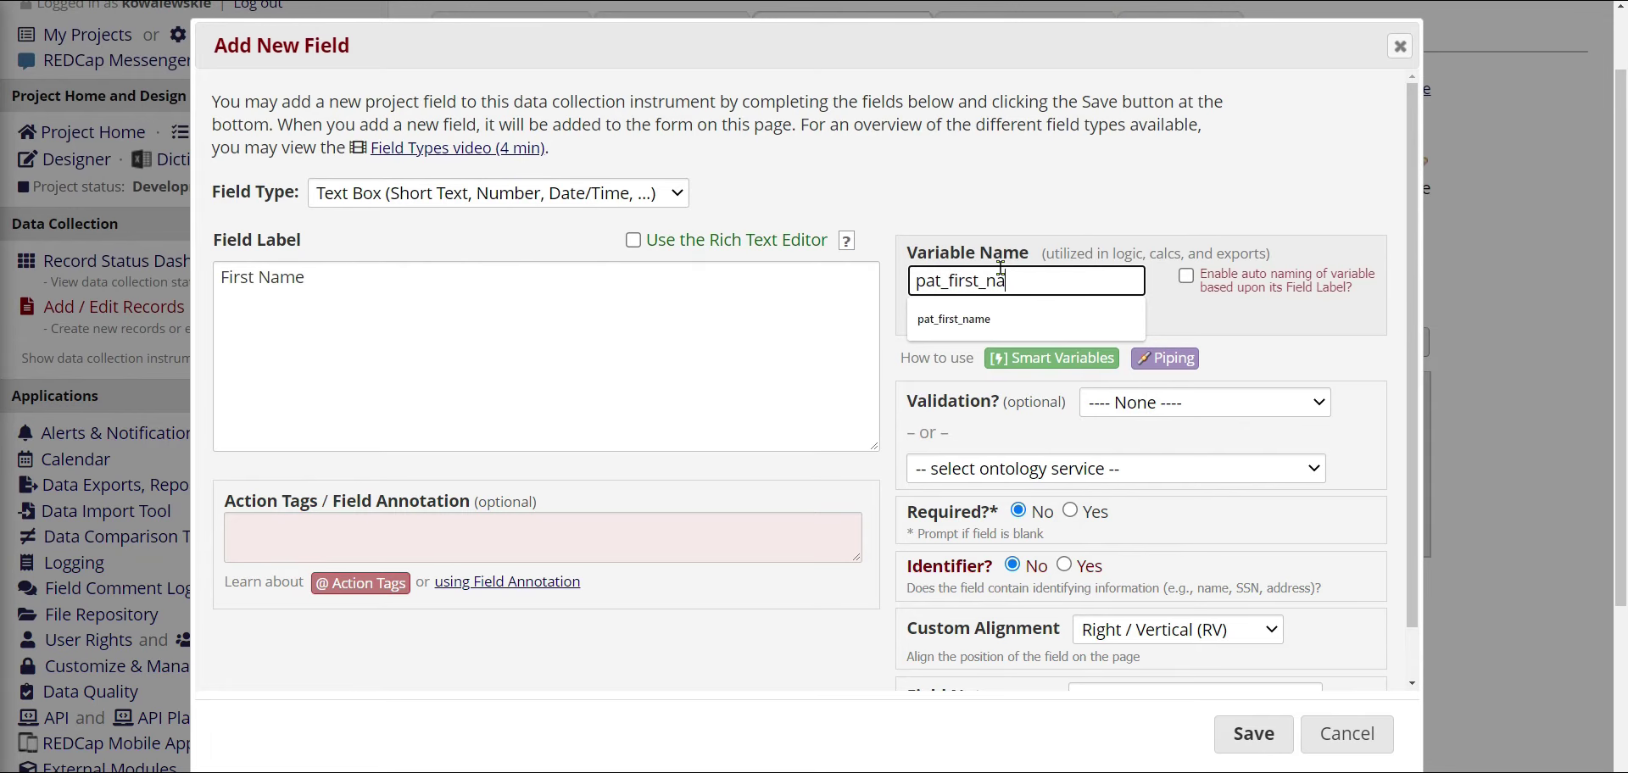
{"action": "type", "text": "me"}
{"action": "left_click", "coordinate": [963, 228]}
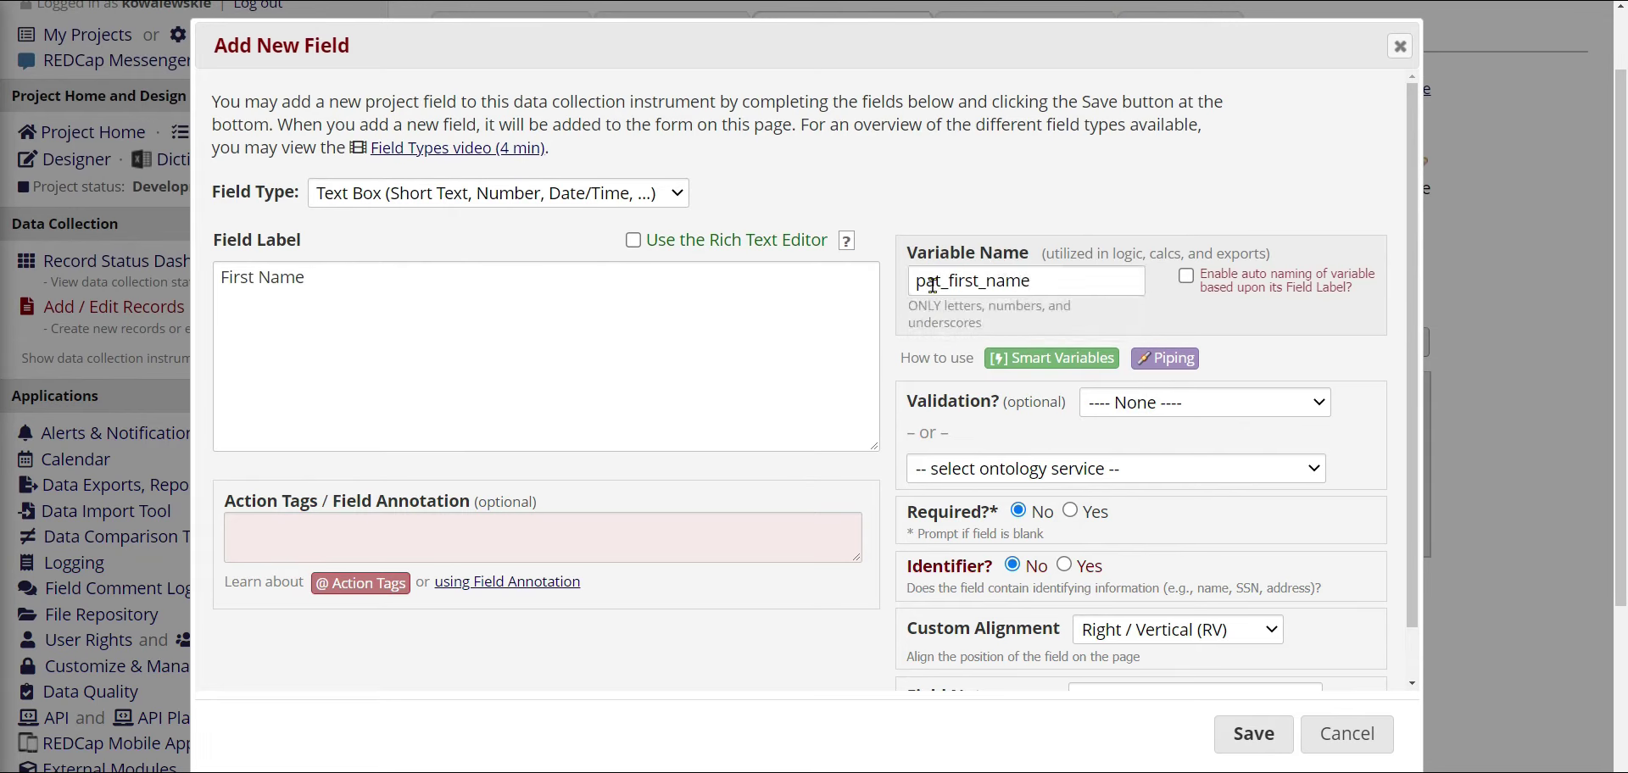
Compare the field label First Name with the variable name pat_first_name
{"action": "left_click_drag", "start_coordinate": [430, 278], "coordinate": [160, 293]}
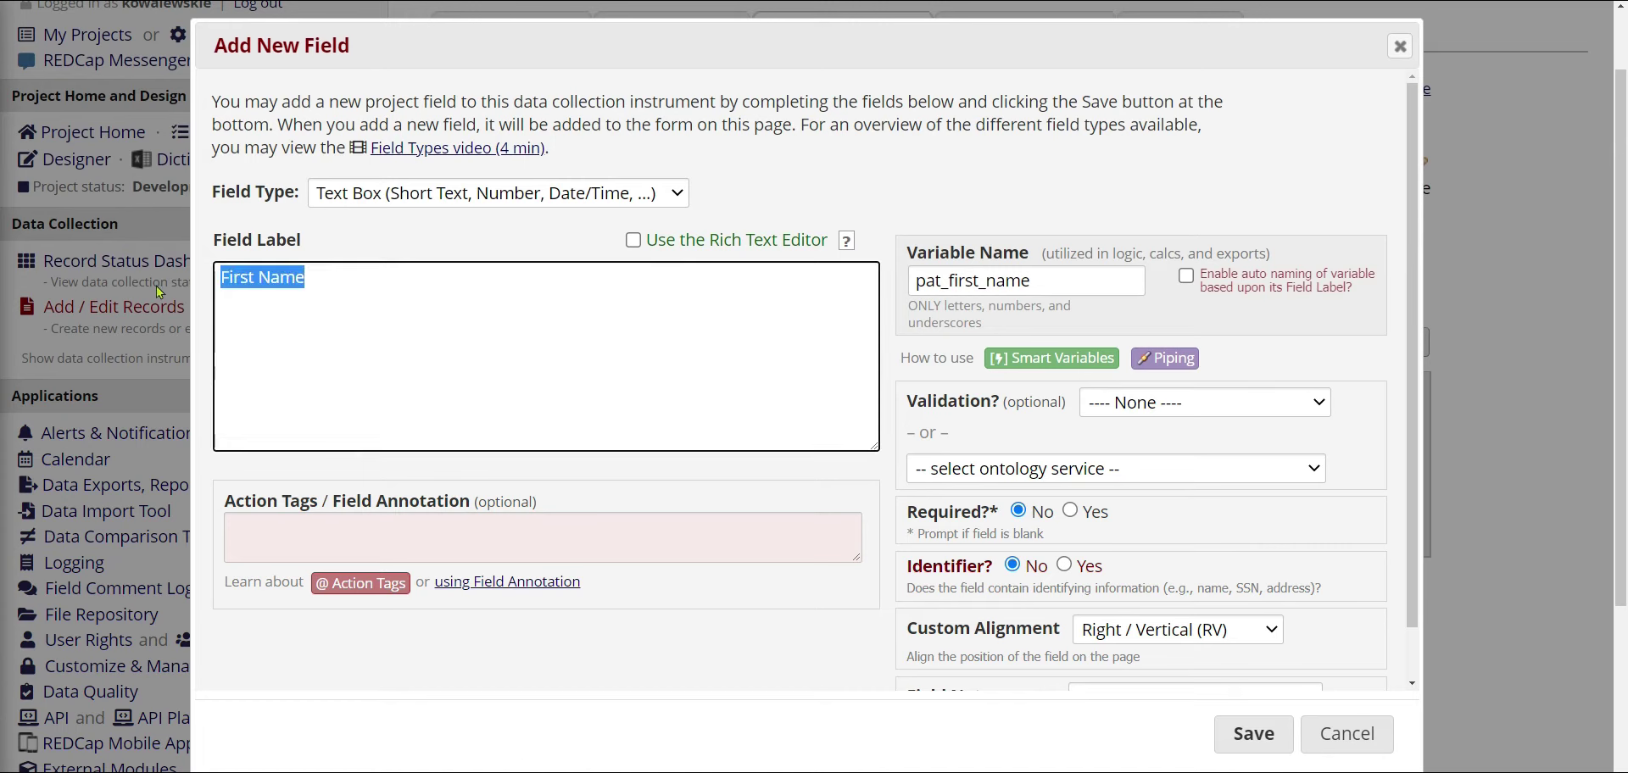
{"action": "left_click", "coordinate": [375, 302]}
{"action": "left_click_drag", "start_coordinate": [1045, 280], "coordinate": [903, 288]}
{"action": "left_click", "coordinate": [1025, 284]}
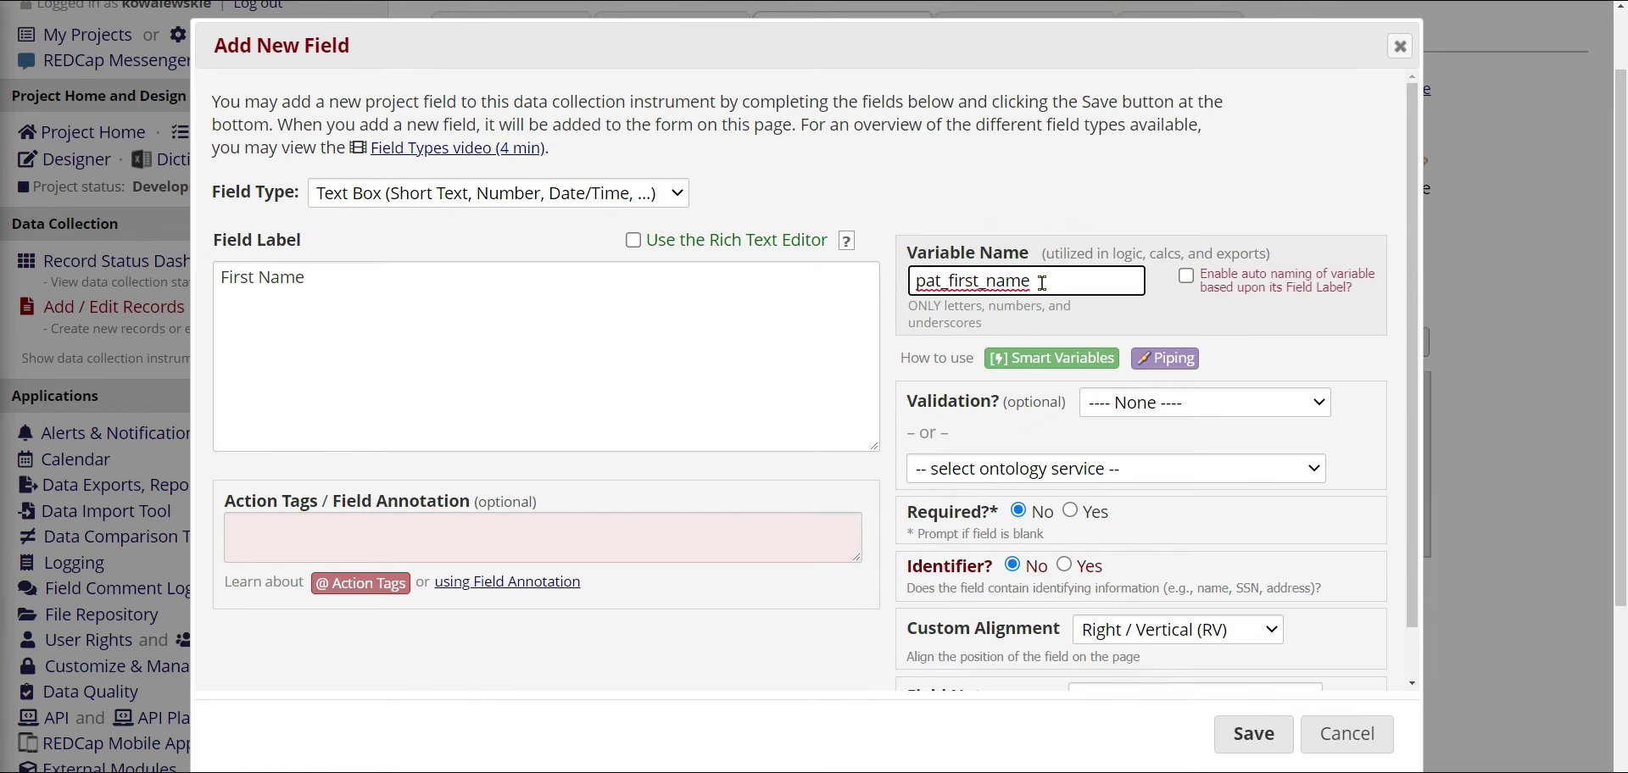
{"action": "left_click_drag", "start_coordinate": [307, 279], "coordinate": [188, 292]}
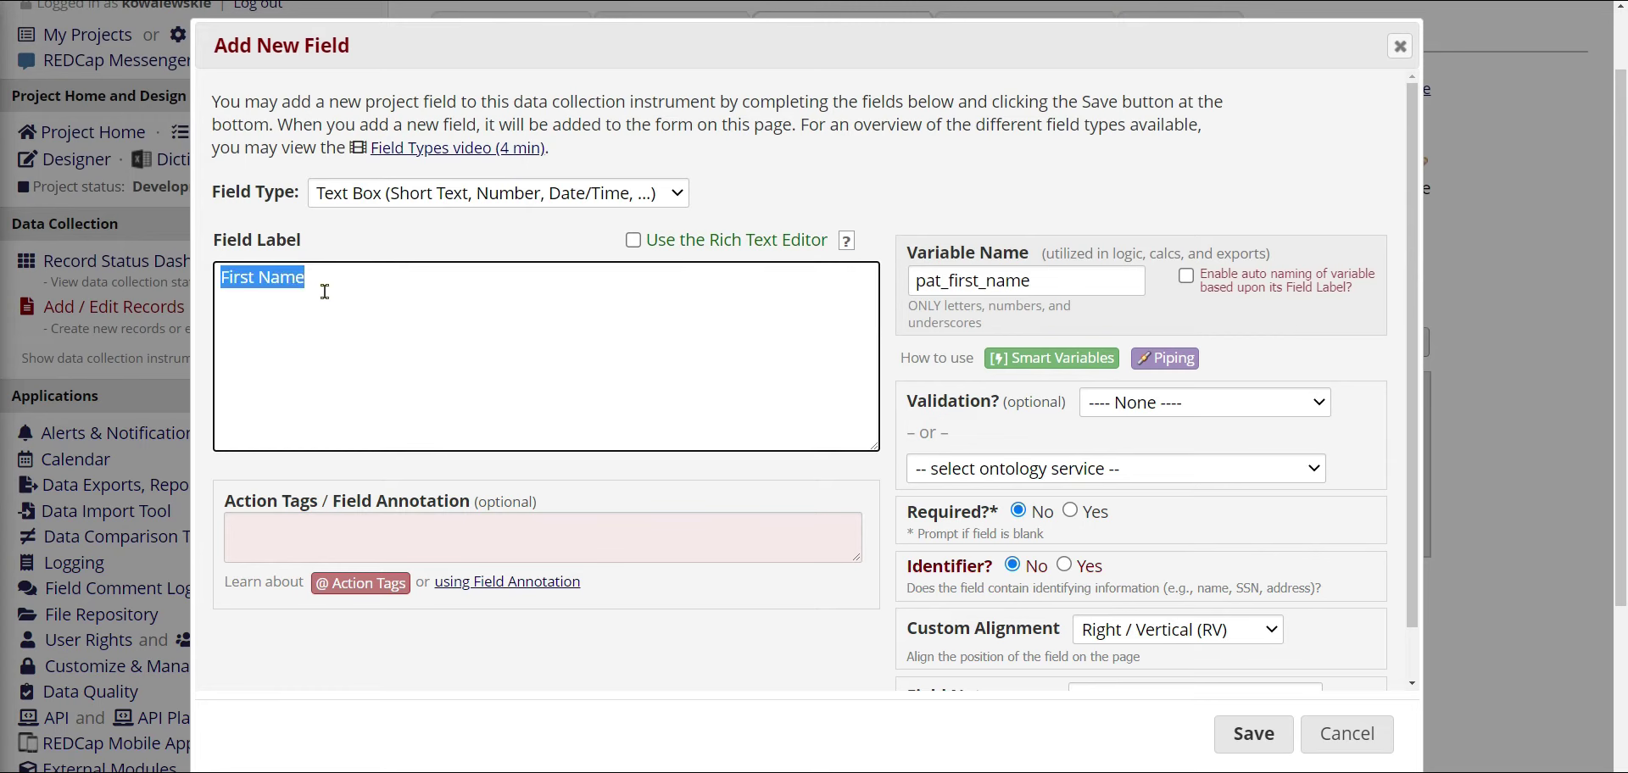
{"action": "key", "text": "Right"}
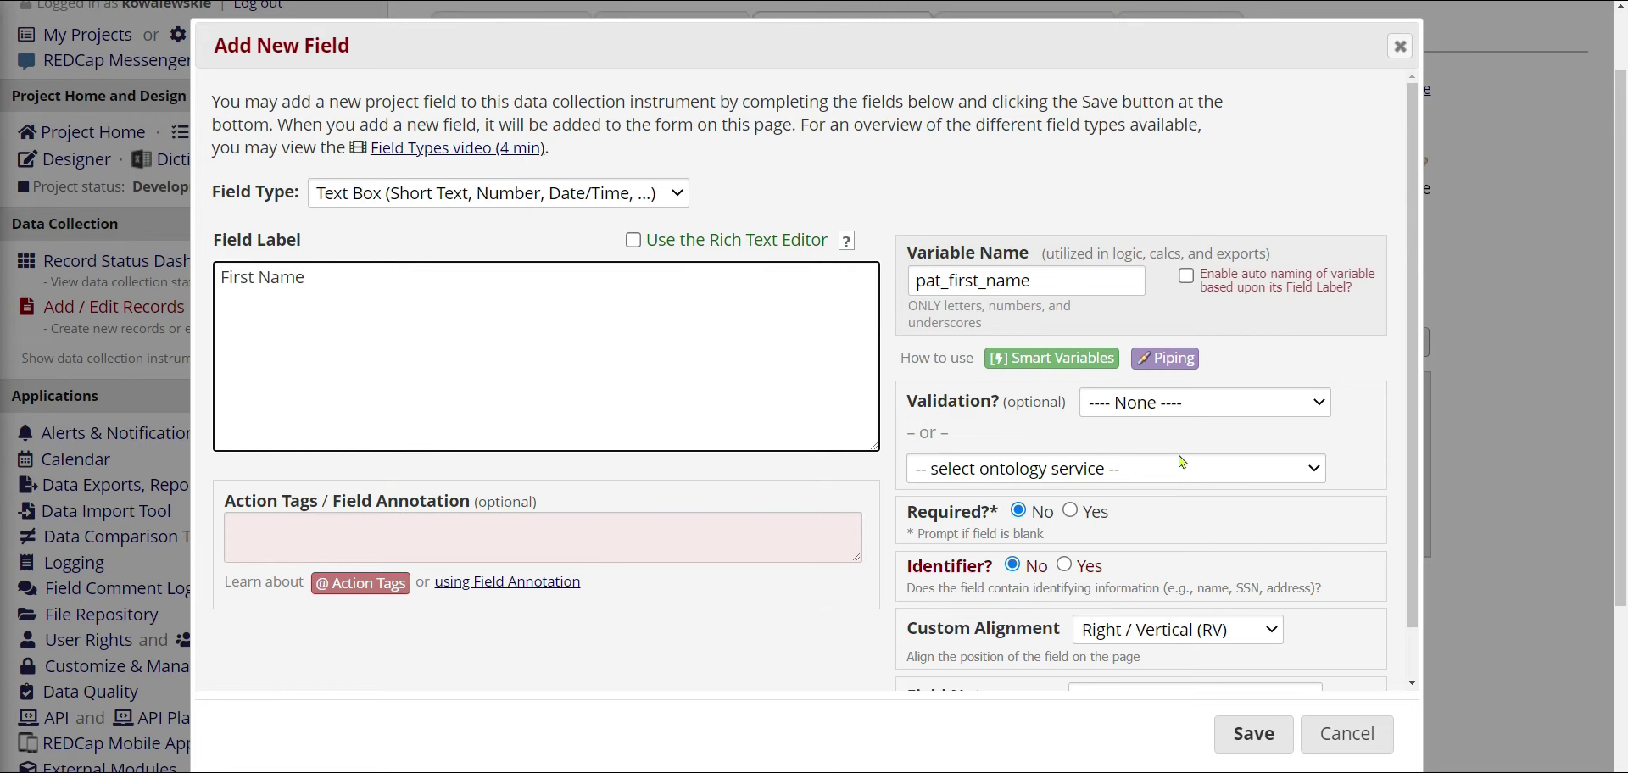
{"action": "left_click", "coordinate": [1072, 279]}
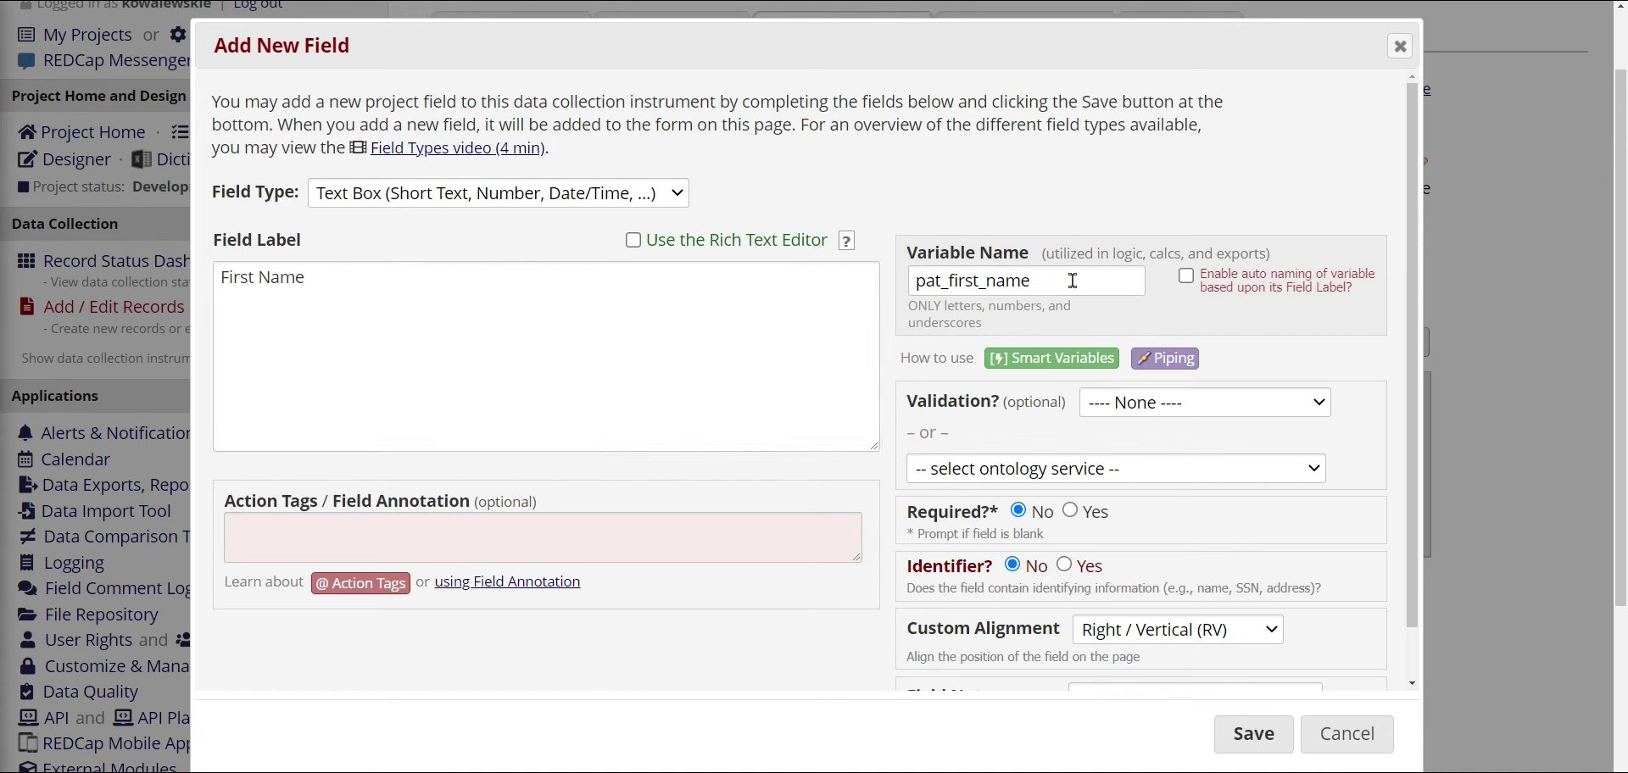
Try replacing the underscores in the variable name pat_first_name with spaces
{"action": "left_click", "coordinate": [985, 280]}
{"action": "key", "text": "BackSpace"}
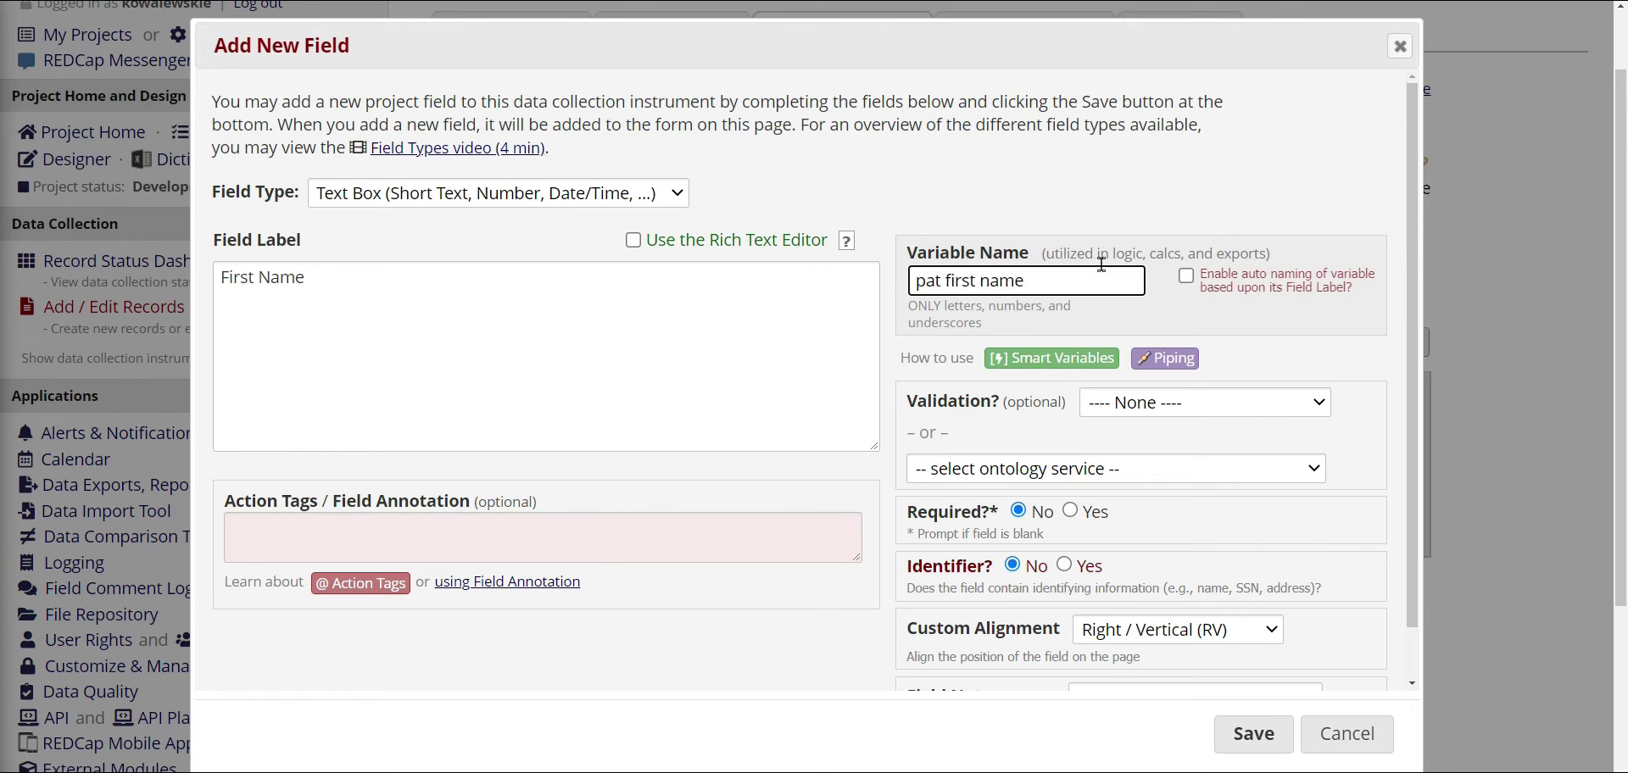
{"action": "left_click", "coordinate": [1087, 224]}
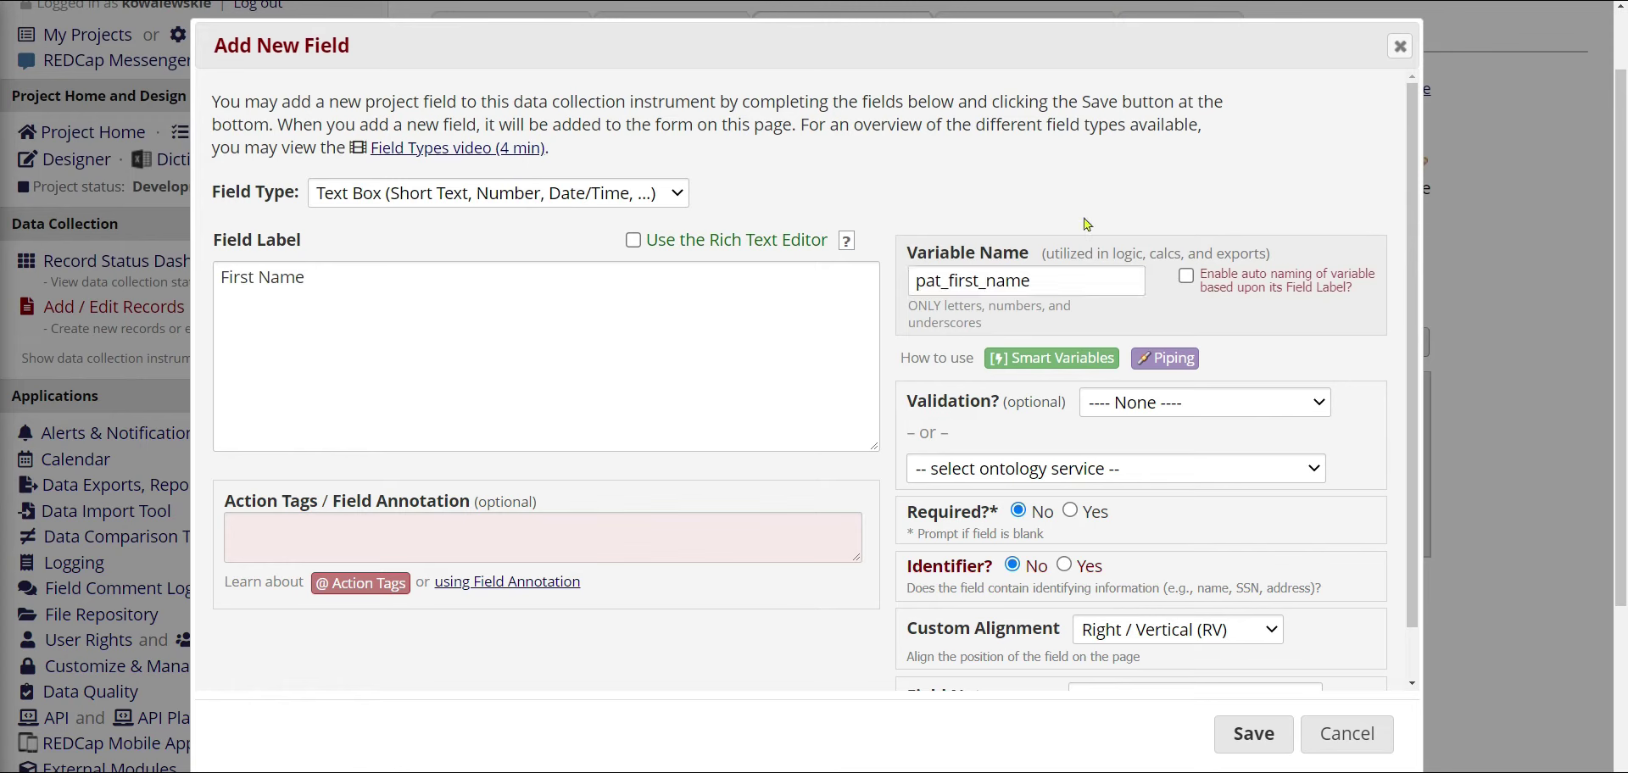
Try extending the variable name with _fortheirfirstvisitattheoffice, dismiss the length alert and remove the extension
{"action": "left_click", "coordinate": [1057, 290]}
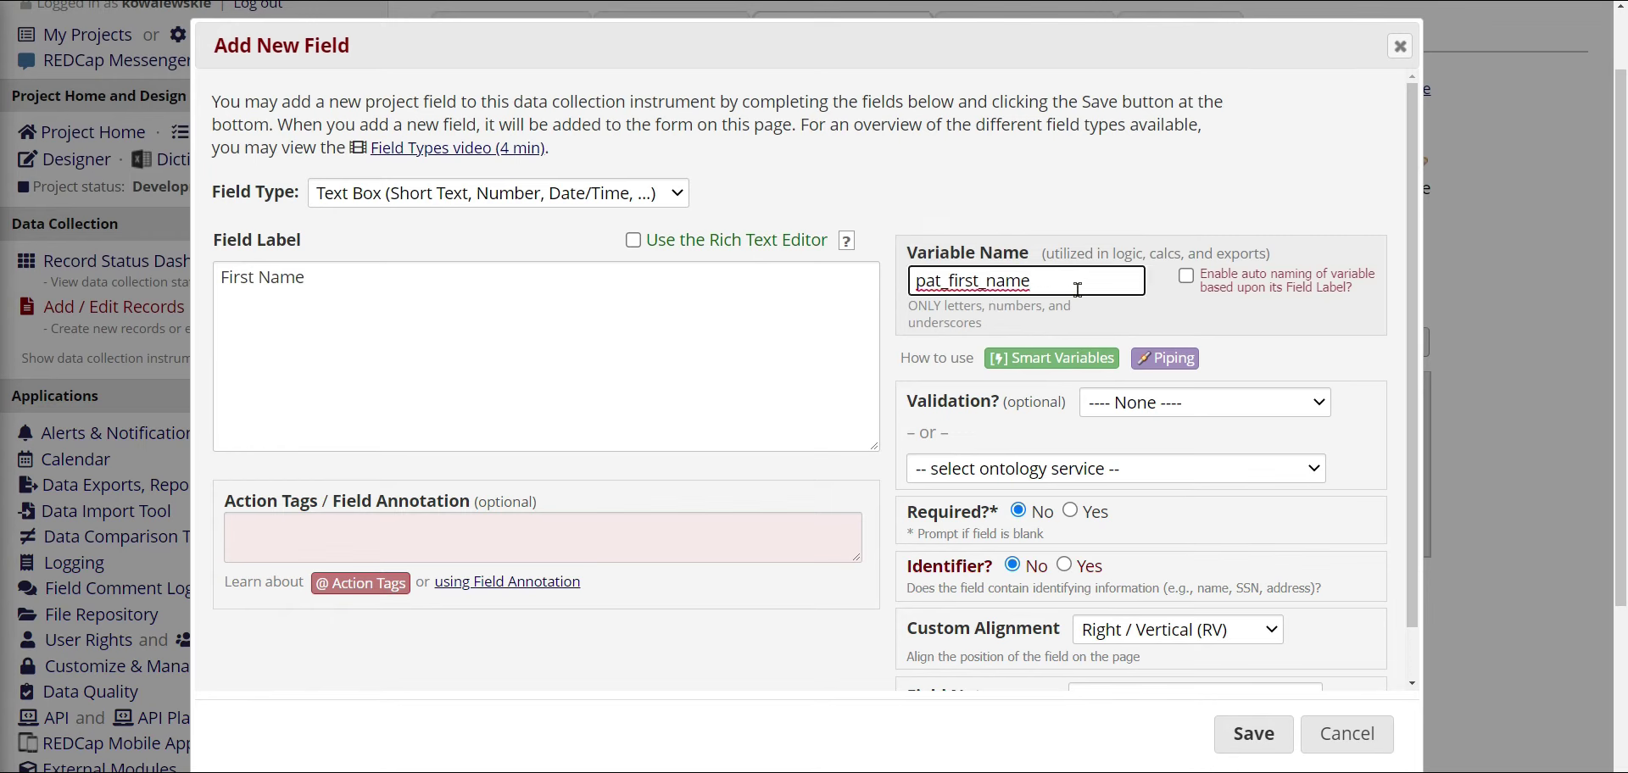
{"action": "type", "text": "_fortheirfirstvisitattheoffice"}
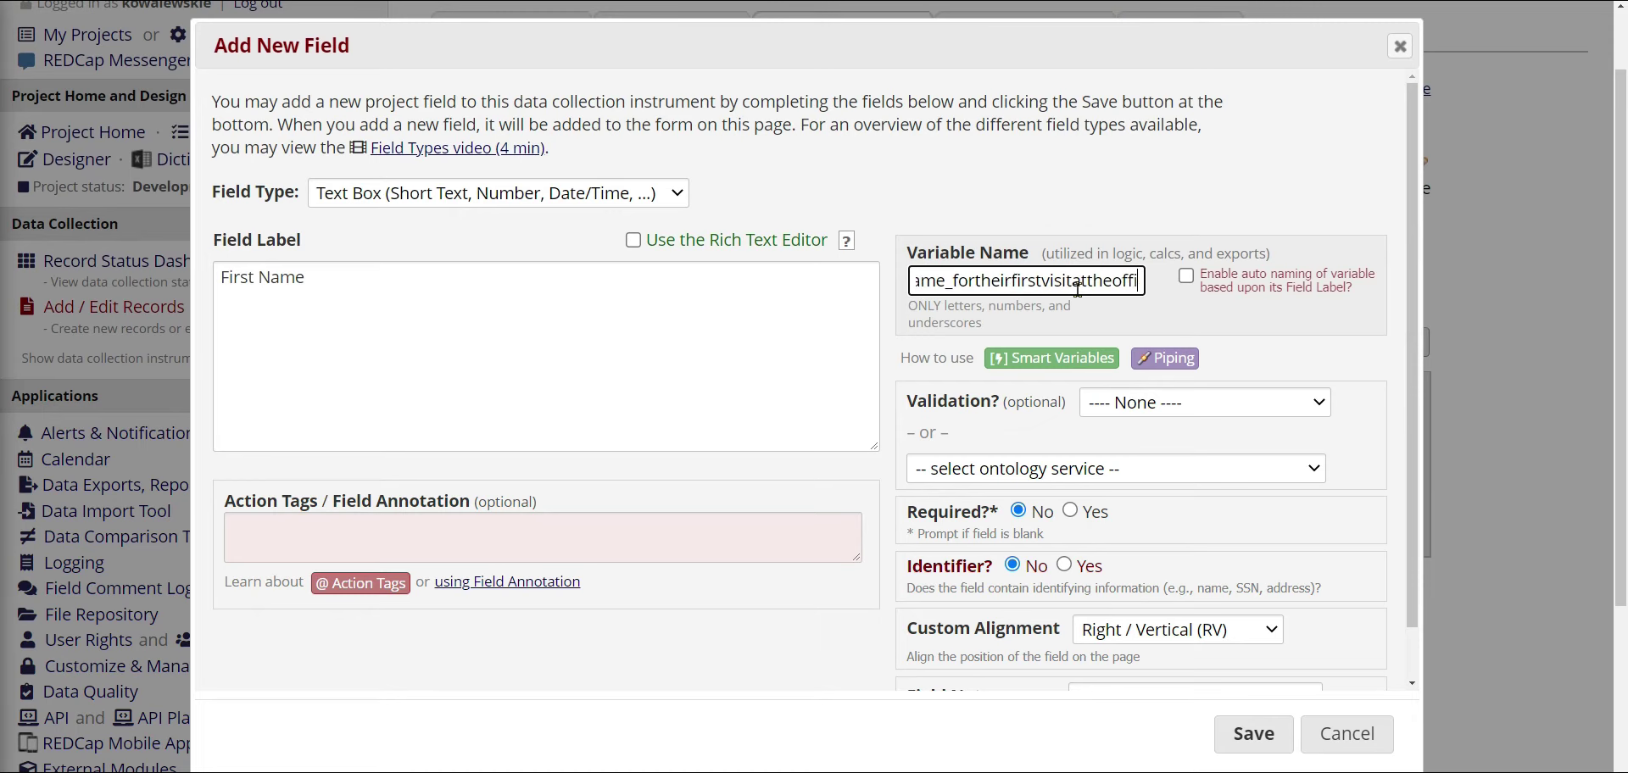
{"action": "left_click", "coordinate": [1155, 227]}
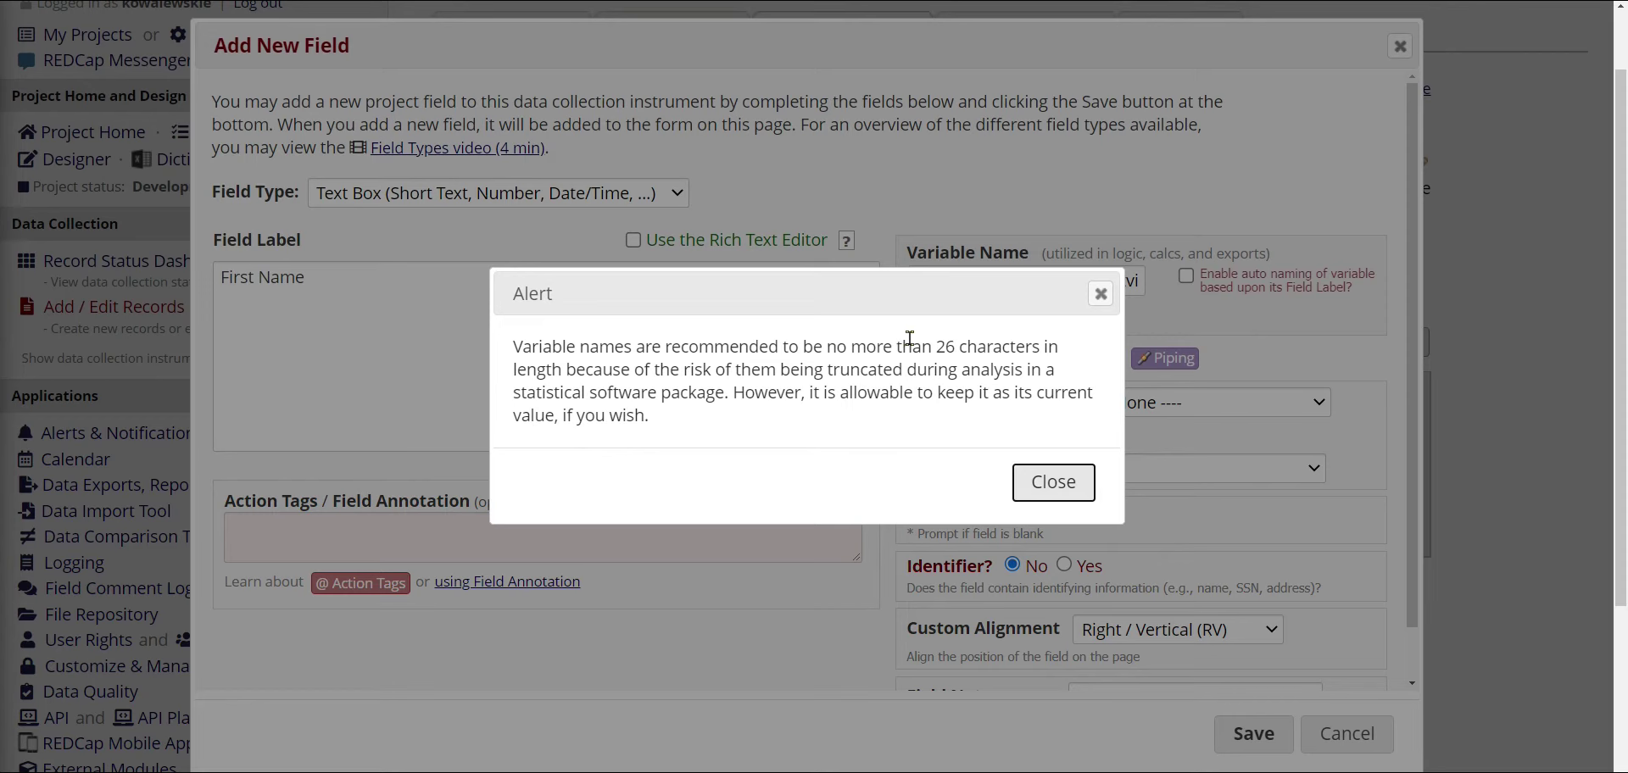
{"action": "left_click_drag", "start_coordinate": [947, 346], "coordinate": [982, 342]}
{"action": "left_click", "coordinate": [982, 342]}
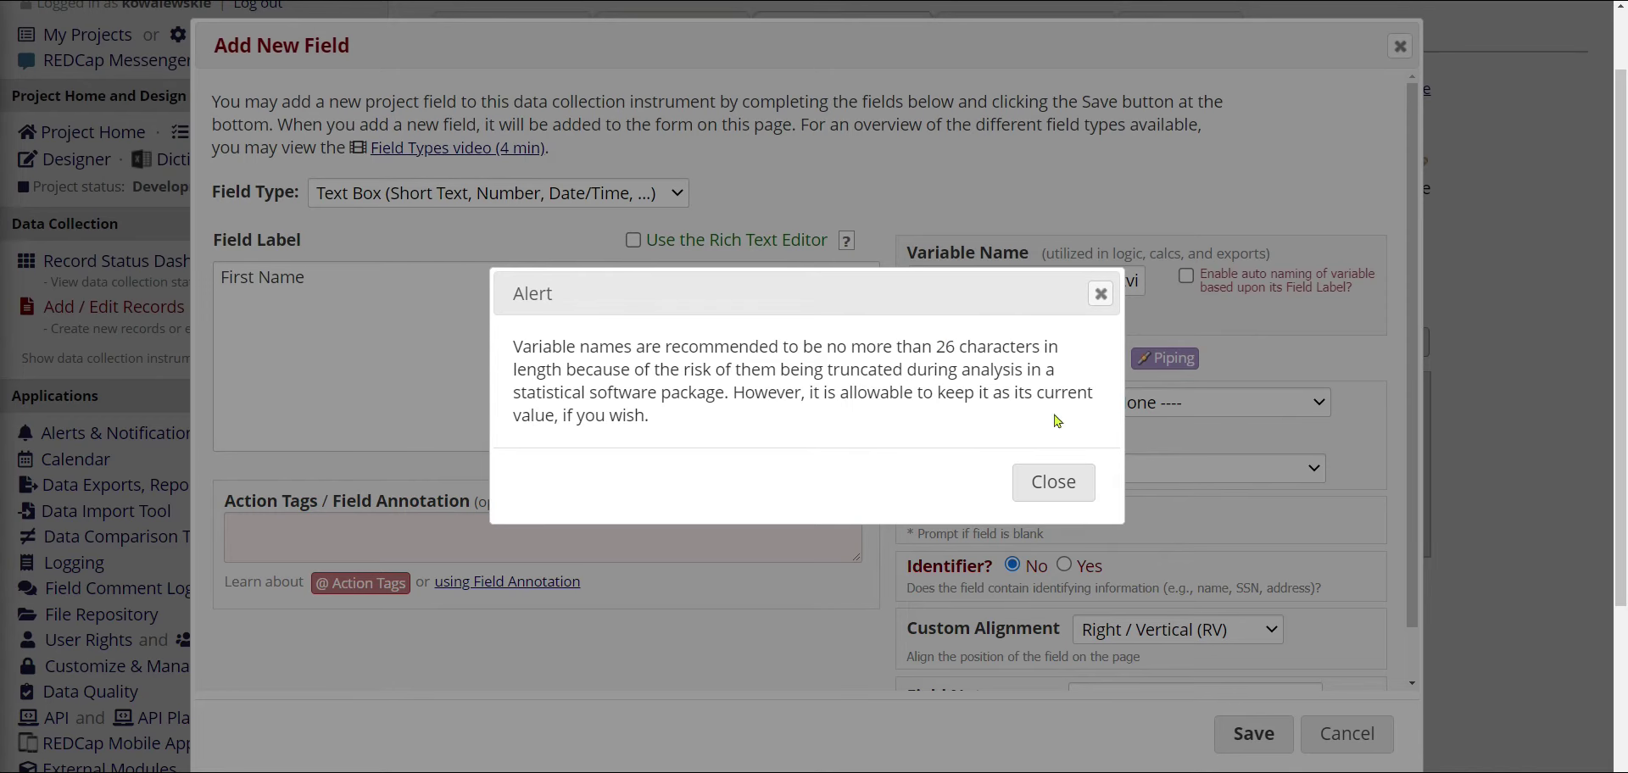
{"action": "left_click", "coordinate": [1044, 482]}
{"action": "left_click_drag", "start_coordinate": [1035, 277], "coordinate": [1194, 276]}
{"action": "key", "text": "BackSpace"}
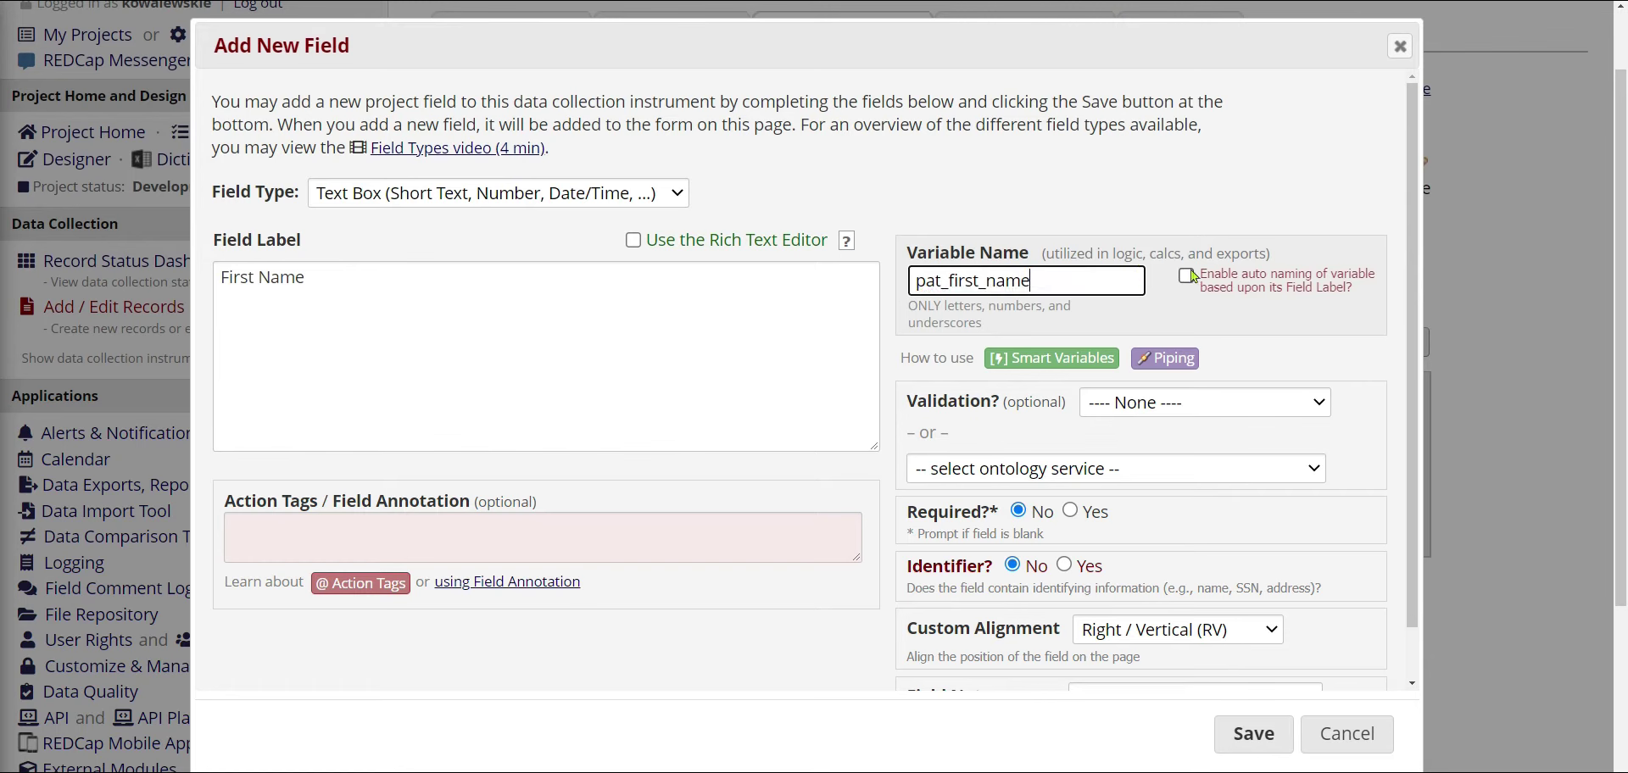
Try the short text pfm after the variable name and remove it to restore pat_first_name
{"action": "double_click", "coordinate": [960, 284]}
{"action": "left_click", "coordinate": [1068, 286]}
{"action": "type", "text": "pfm"}
{"action": "left_click", "coordinate": [1130, 201]}
{"action": "left_click_drag", "start_coordinate": [1068, 279], "coordinate": [1036, 279]}
{"action": "key", "text": "BackSpace"}
{"action": "key", "text": "BackSpace"}
{"action": "left_click", "coordinate": [1265, 366]}
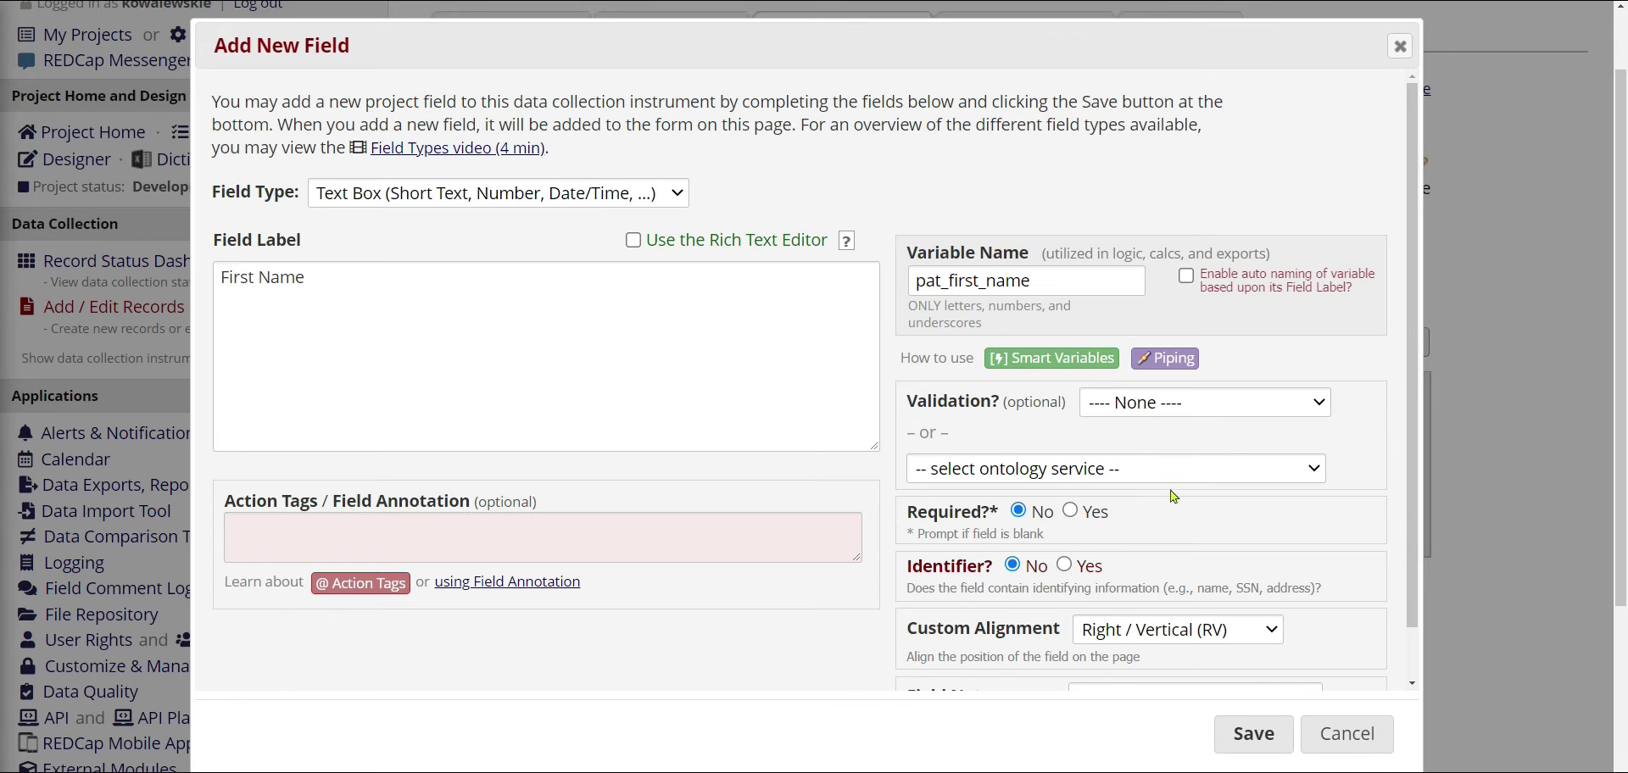
Make the First Name field required
{"action": "scroll", "coordinate": [1173, 498], "scroll_direction": "down", "scroll_amount": 1}
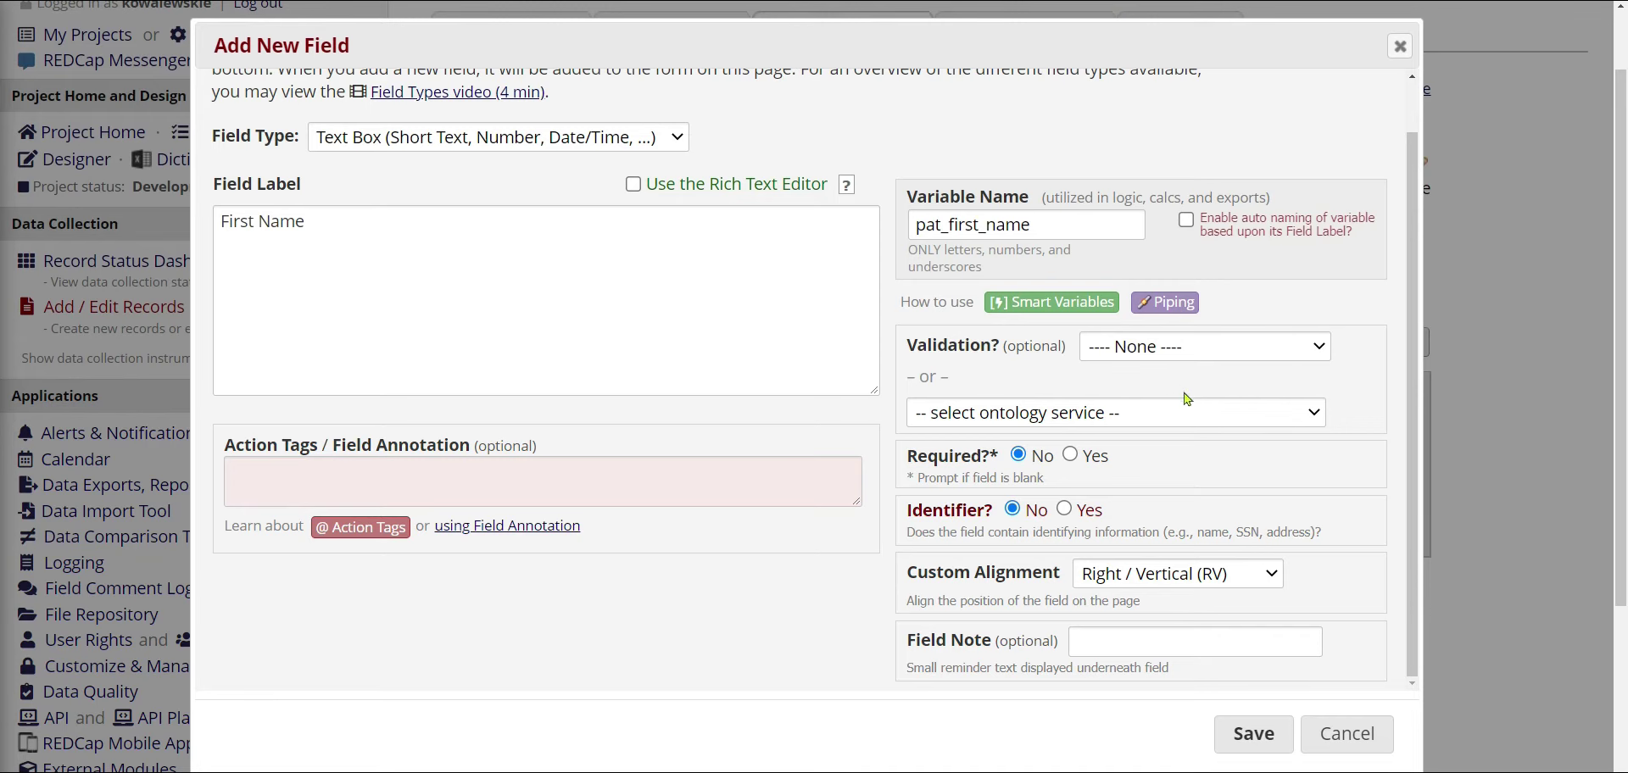
{"action": "left_click_drag", "start_coordinate": [1002, 464], "coordinate": [911, 459]}
{"action": "left_click", "coordinate": [922, 465]}
{"action": "left_click", "coordinate": [910, 459]}
{"action": "left_click_drag", "start_coordinate": [995, 509], "coordinate": [904, 509]}
{"action": "left_click", "coordinate": [939, 500]}
{"action": "left_click", "coordinate": [1085, 462]}
Mark the First Name field as an identifier
{"action": "left_click_drag", "start_coordinate": [997, 511], "coordinate": [905, 527]}
{"action": "left_click", "coordinate": [905, 527]}
{"action": "left_click_drag", "start_coordinate": [1033, 532], "coordinate": [1302, 532]}
{"action": "left_click", "coordinate": [1333, 540]}
{"action": "left_click", "coordinate": [1064, 511]}
{"action": "left_click", "coordinate": [561, 310]}
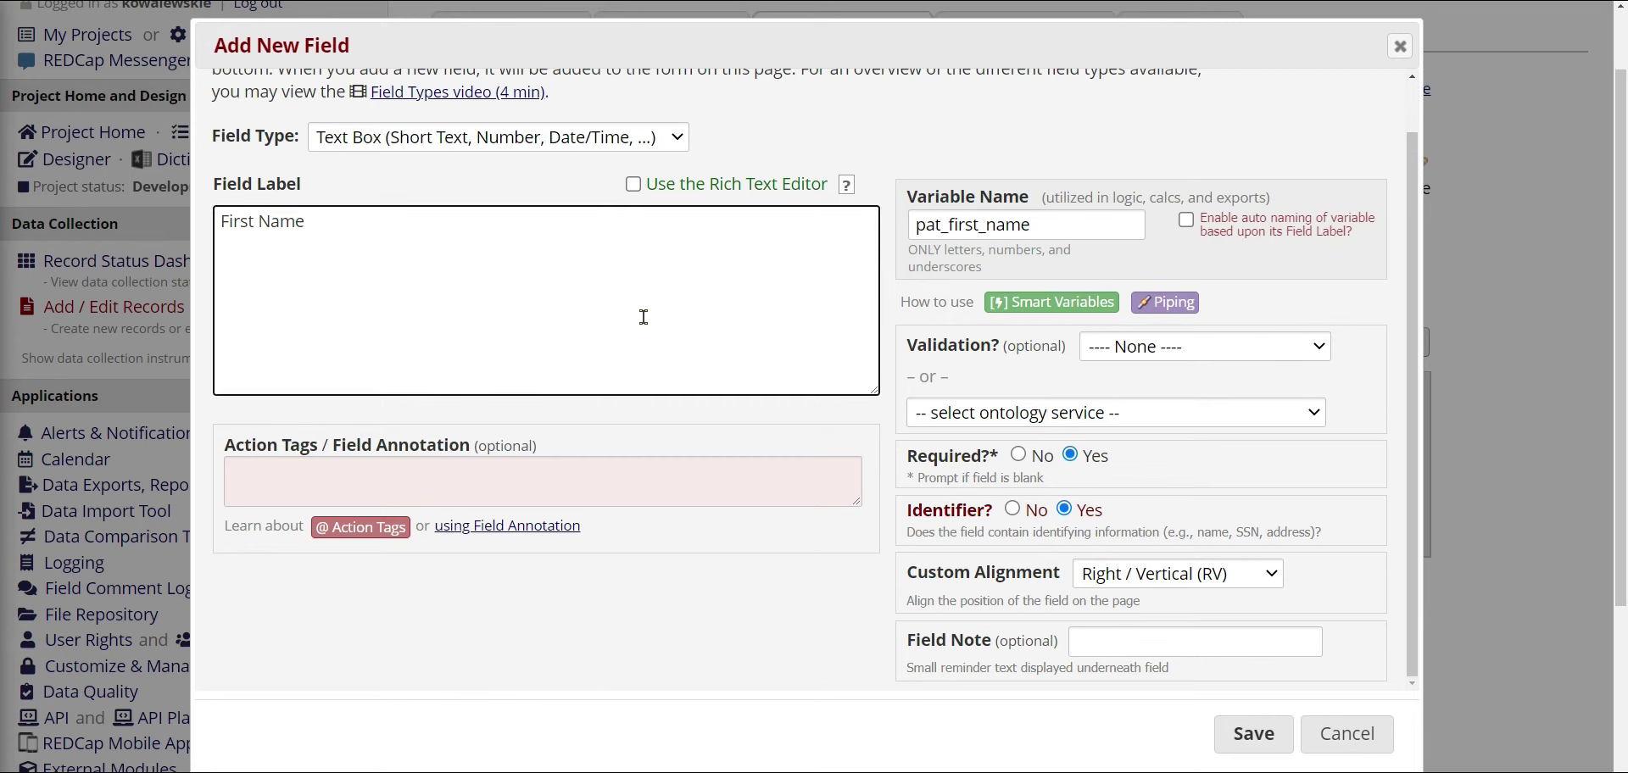
Review the First Name field's identifier, custom alignment, field note, label, variable name and required settings
{"action": "double_click", "coordinate": [990, 509]}
{"action": "left_click", "coordinate": [1020, 529]}
{"action": "left_click_drag", "start_coordinate": [999, 509], "coordinate": [903, 529]}
{"action": "left_click", "coordinate": [904, 529]}
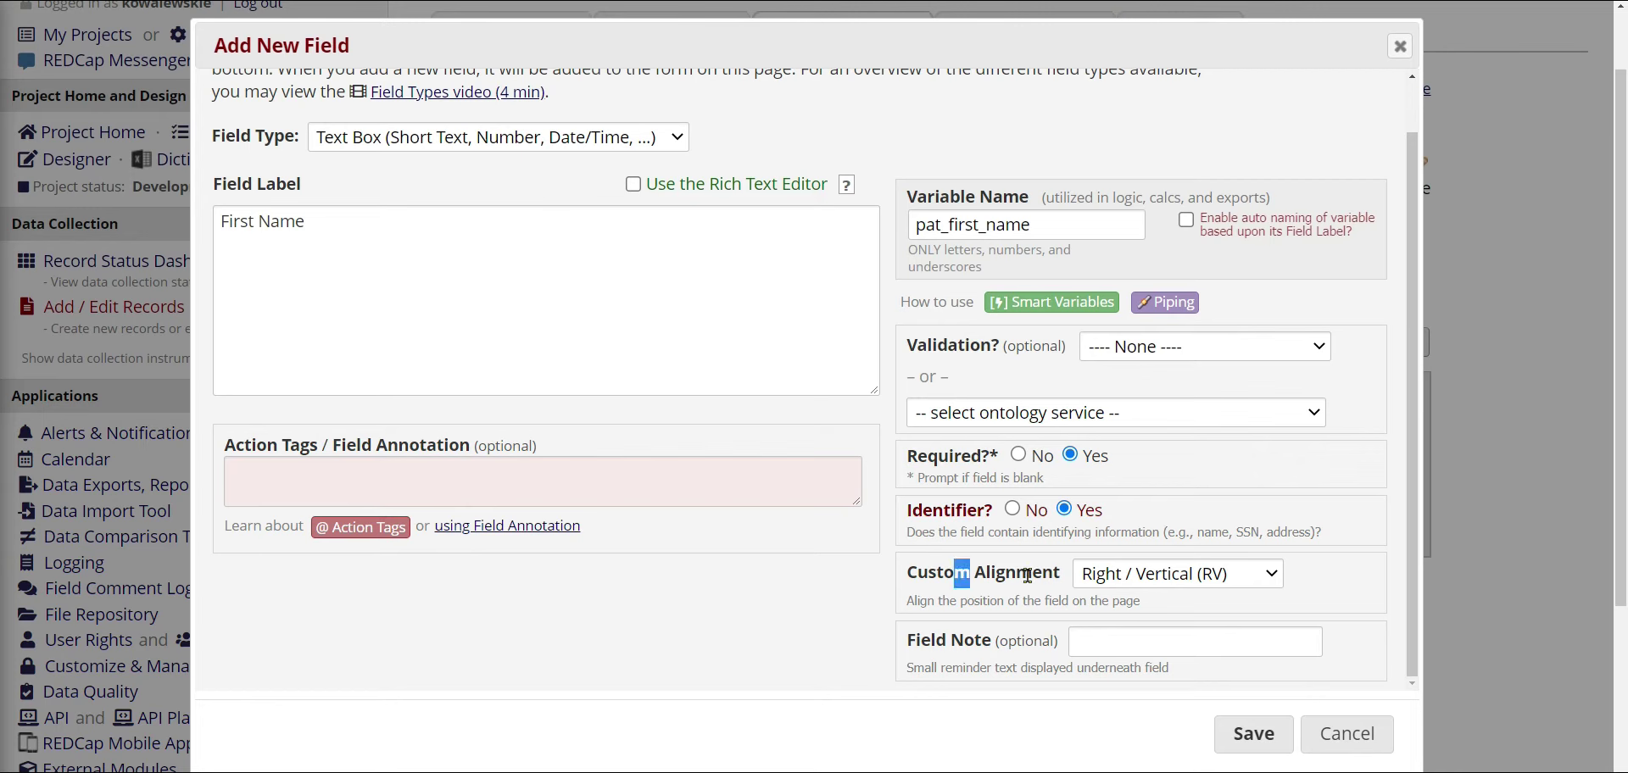
{"action": "left_click_drag", "start_coordinate": [930, 639], "coordinate": [956, 638]}
{"action": "left_click", "coordinate": [972, 692]}
{"action": "left_click", "coordinate": [452, 222]}
{"action": "left_click_drag", "start_coordinate": [307, 190], "coordinate": [215, 185]}
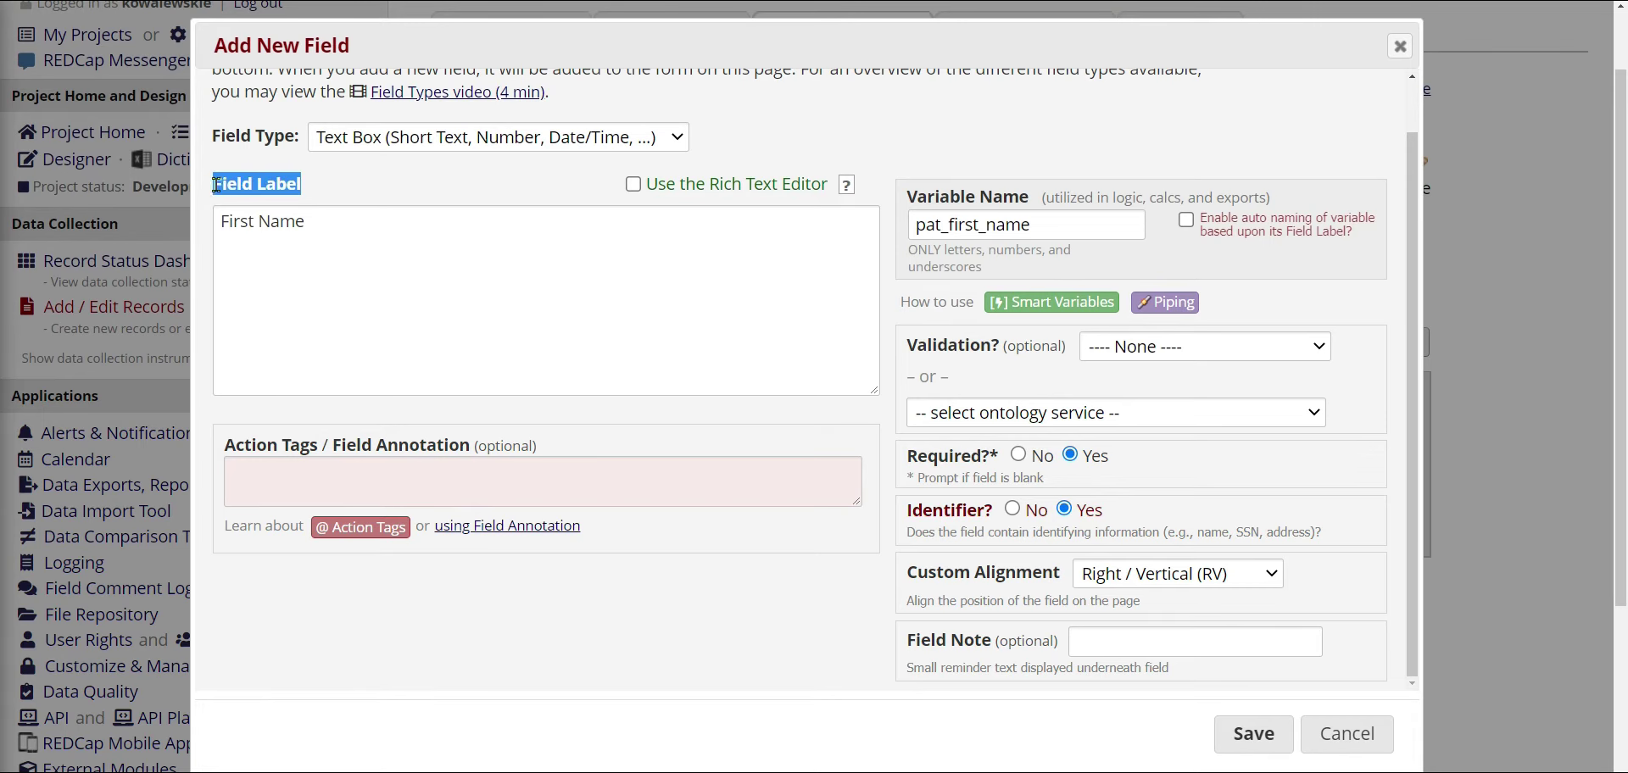
{"action": "left_click", "coordinate": [217, 184]}
{"action": "left_click_drag", "start_coordinate": [905, 196], "coordinate": [1027, 193]}
{"action": "left_click", "coordinate": [1028, 193]}
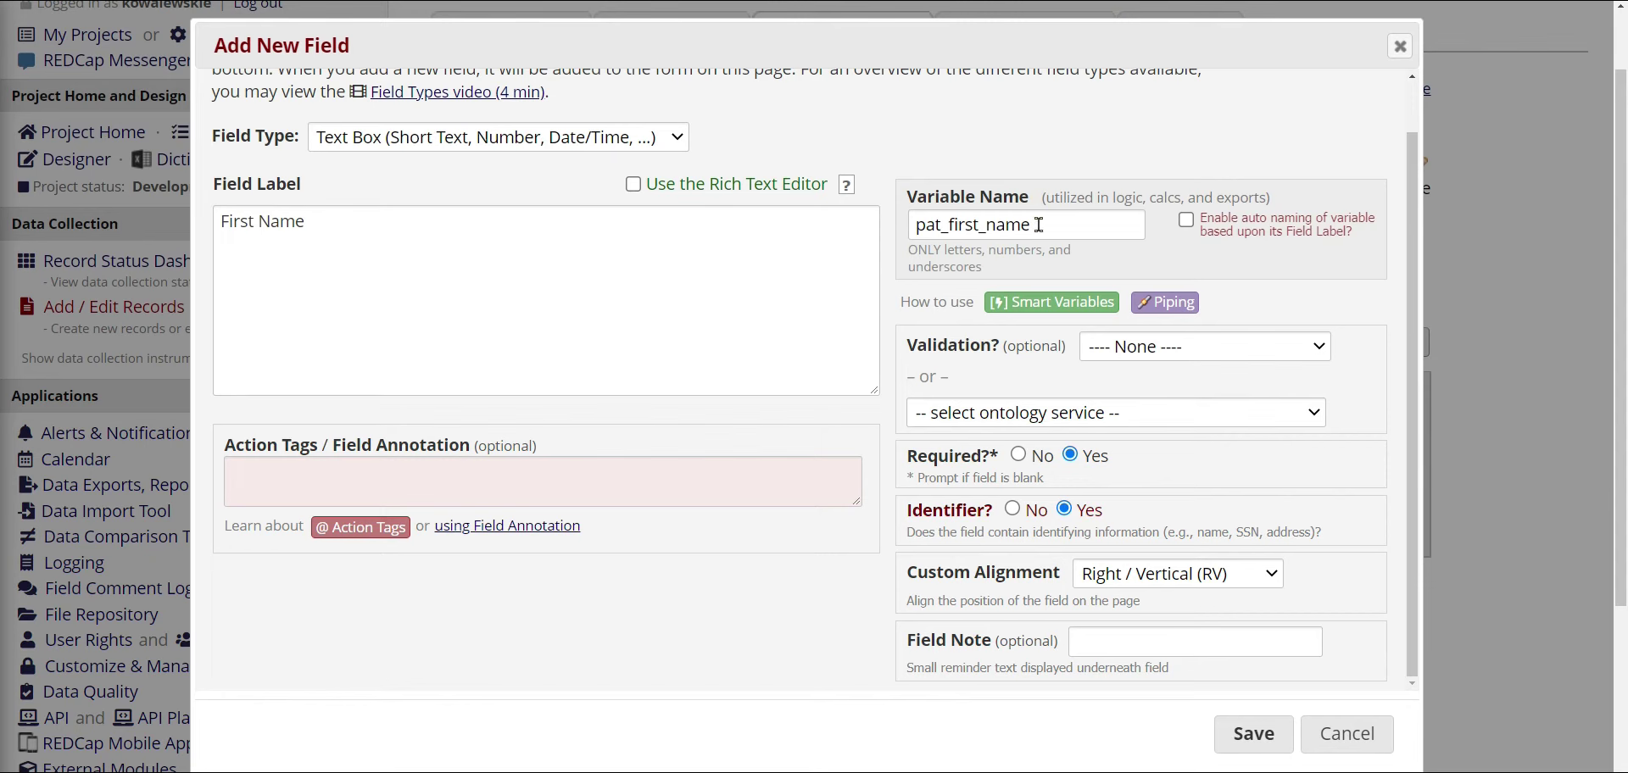
{"action": "mouse_move", "coordinate": [997, 455]}
{"action": "left_mouse_down"}
{"action": "mouse_move", "coordinate": [919, 455]}
{"action": "mouse_move", "coordinate": [983, 455]}
{"action": "left_mouse_up"}
{"action": "left_click", "coordinate": [920, 455]}
{"action": "left_click", "coordinate": [975, 483]}
{"action": "left_click_drag", "start_coordinate": [997, 508], "coordinate": [924, 507]}
{"action": "left_click", "coordinate": [924, 507]}
Save the First Name field and start adding another field directly below it on the Patient Information instrument
{"action": "left_click", "coordinate": [1260, 751]}
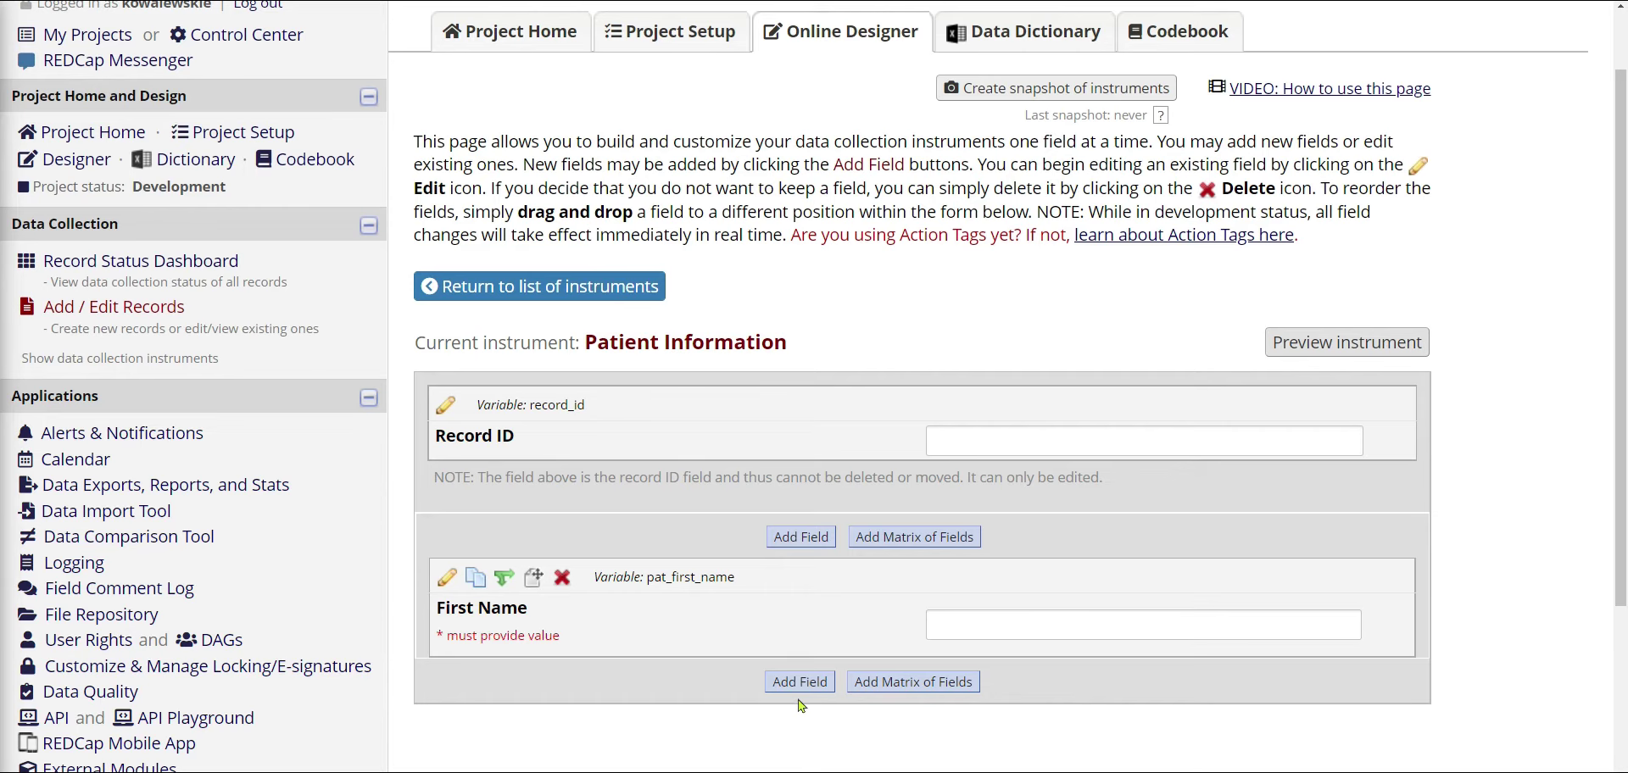
{"action": "scroll", "coordinate": [800, 705], "scroll_direction": "down", "scroll_amount": 1}
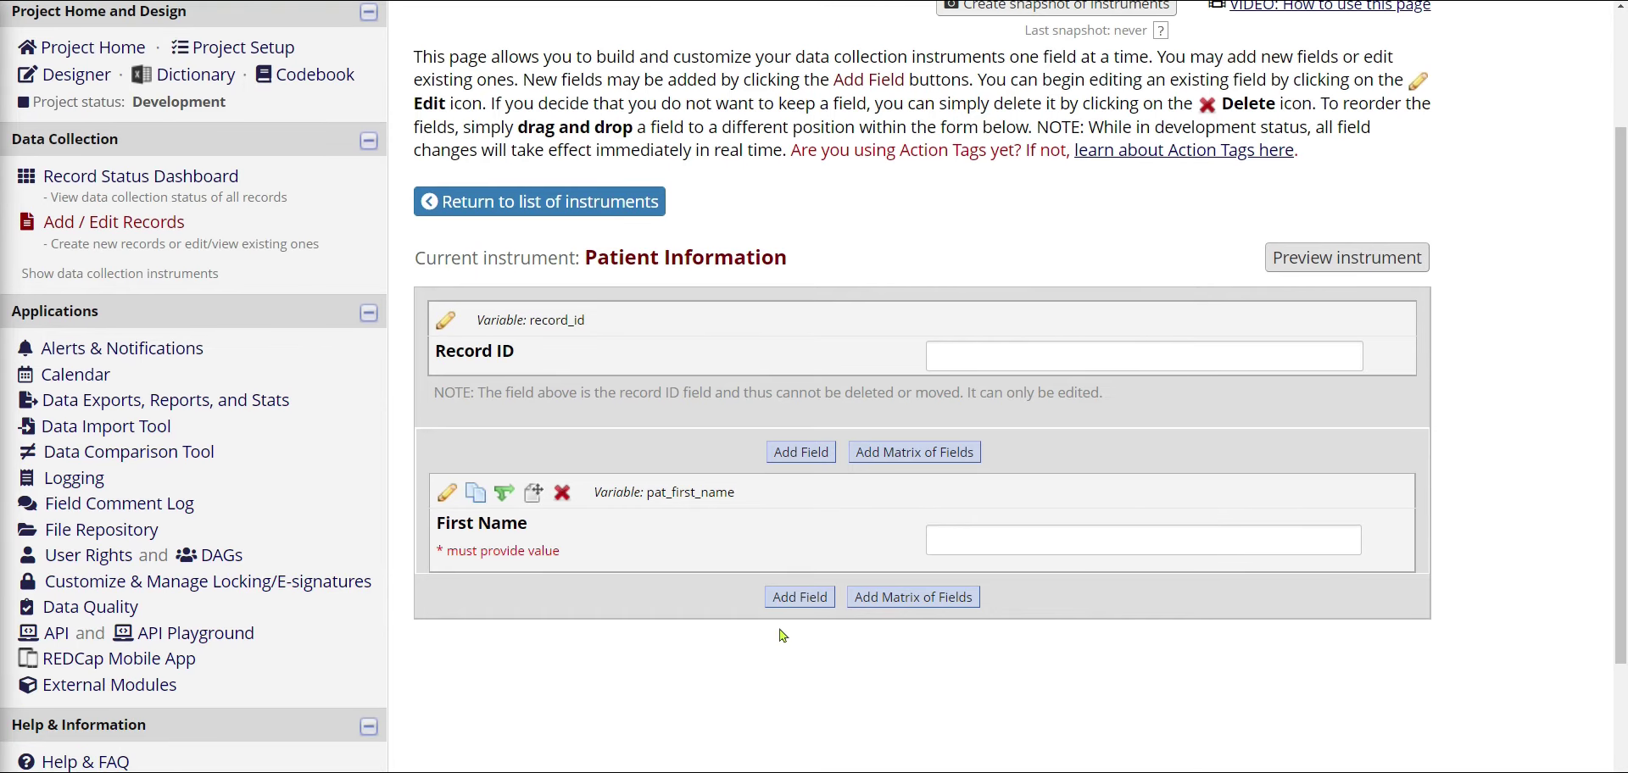
{"action": "left_click", "coordinate": [800, 598]}
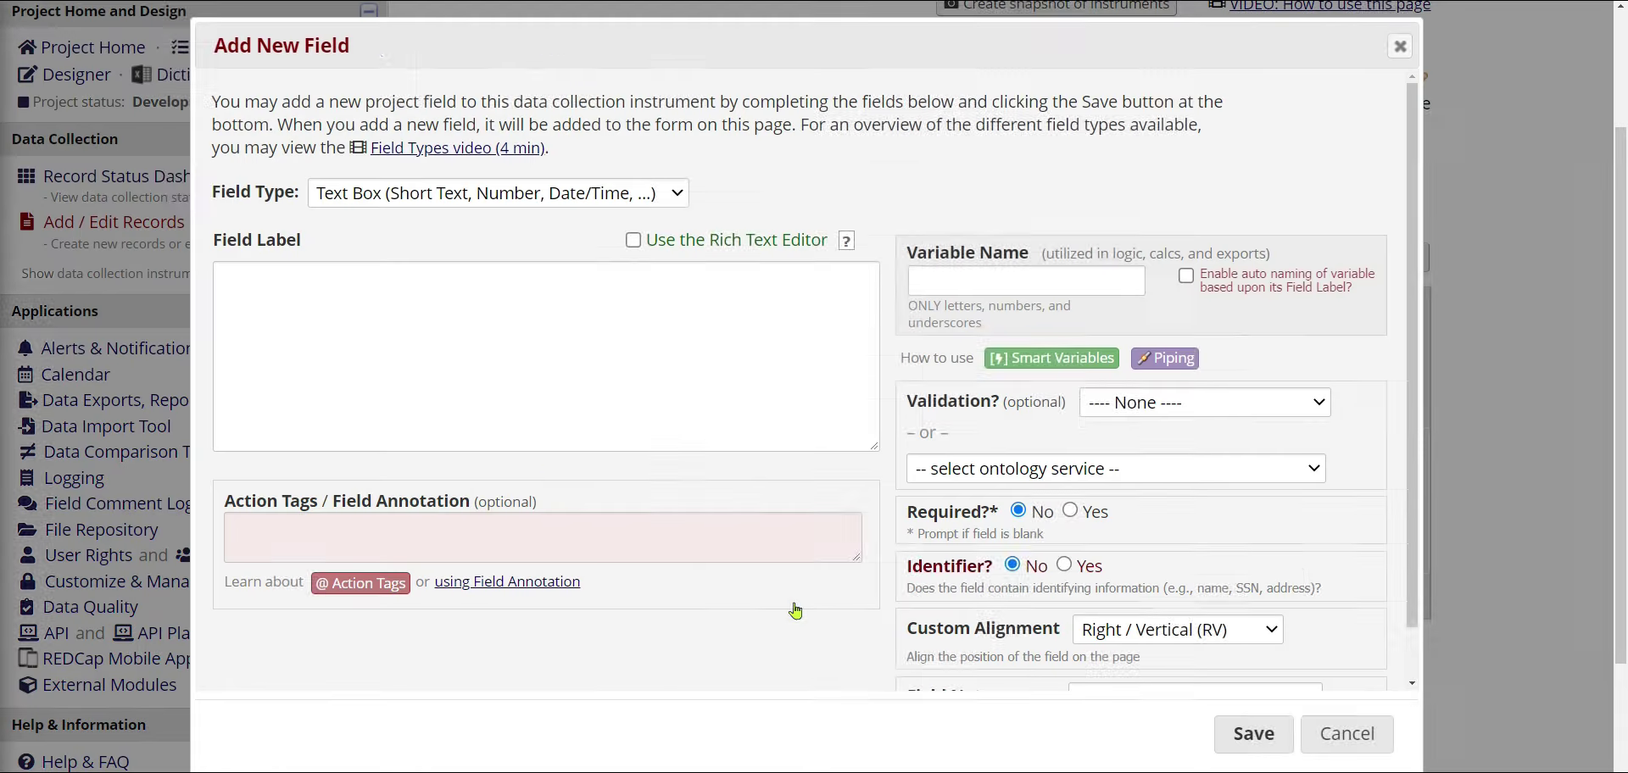
Set the new field's type to Text Box, its label to Last Name and its variable name to pat_last_name
{"action": "left_click", "coordinate": [478, 202]}
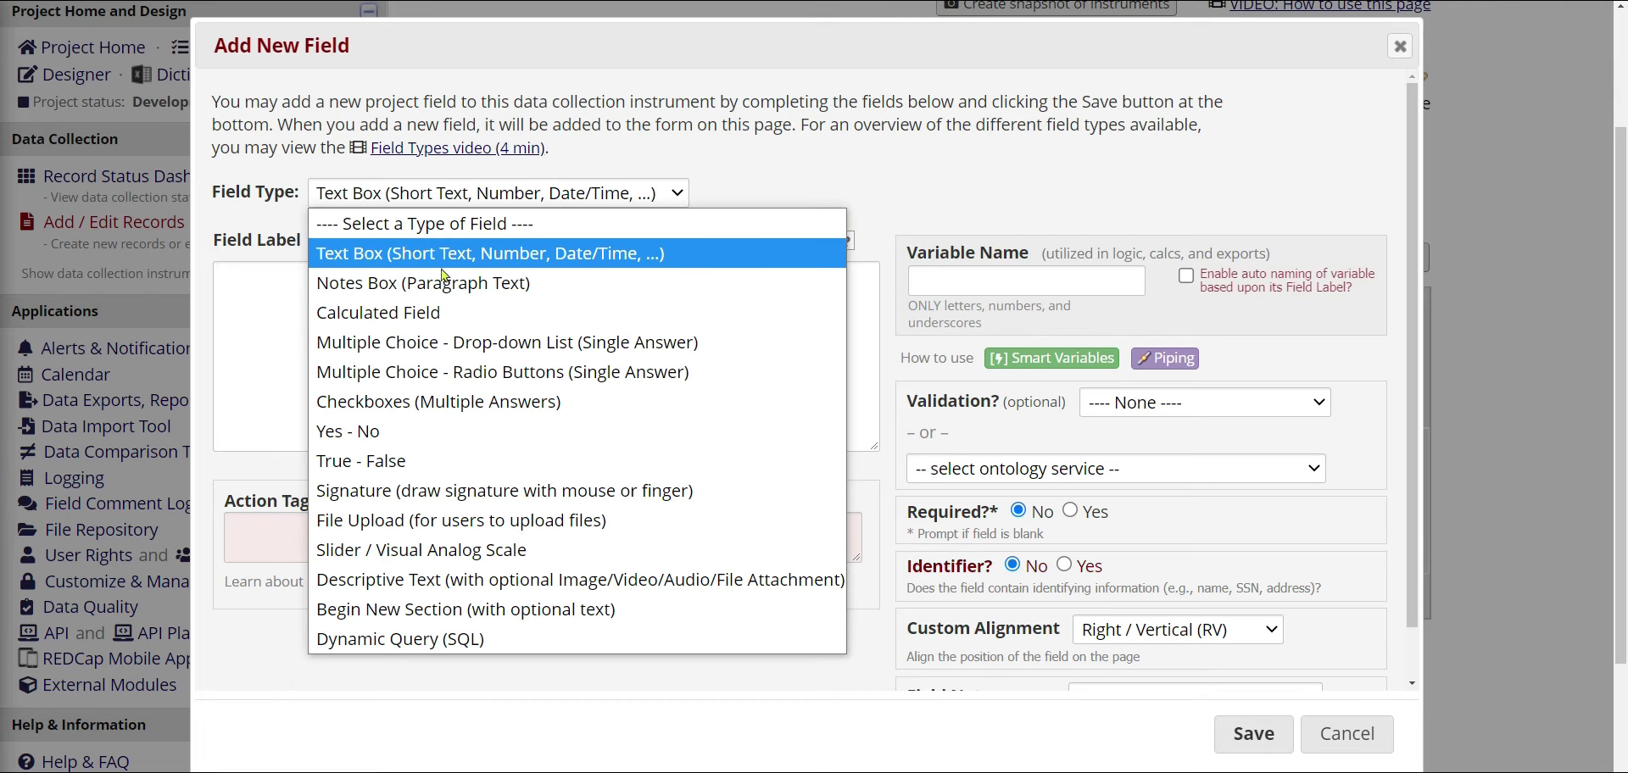
{"action": "left_click", "coordinate": [469, 224]}
{"action": "left_click", "coordinate": [412, 202]}
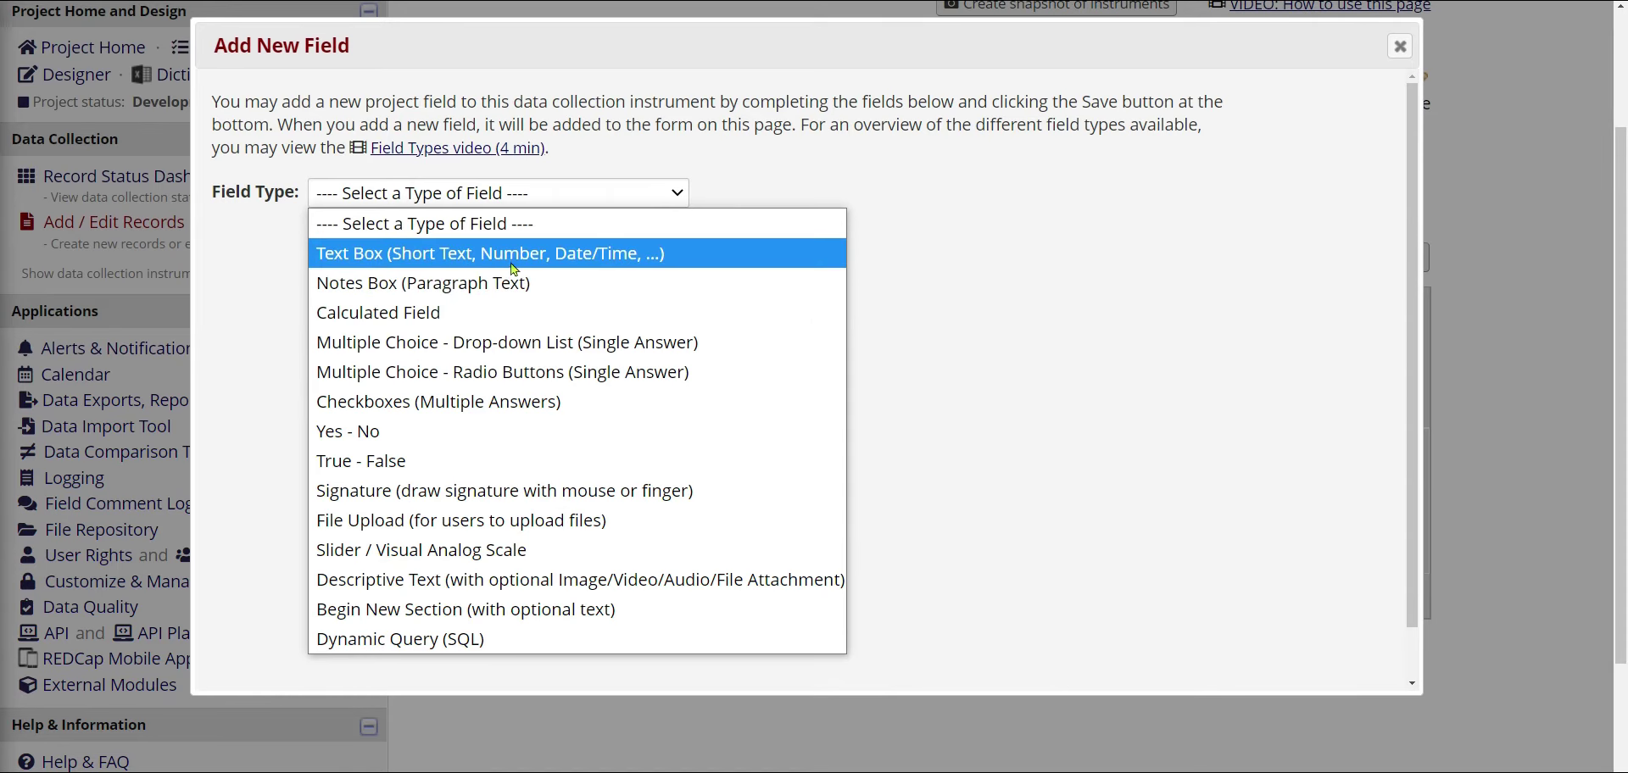
{"action": "left_click", "coordinate": [515, 254]}
{"action": "left_click", "coordinate": [529, 314]}
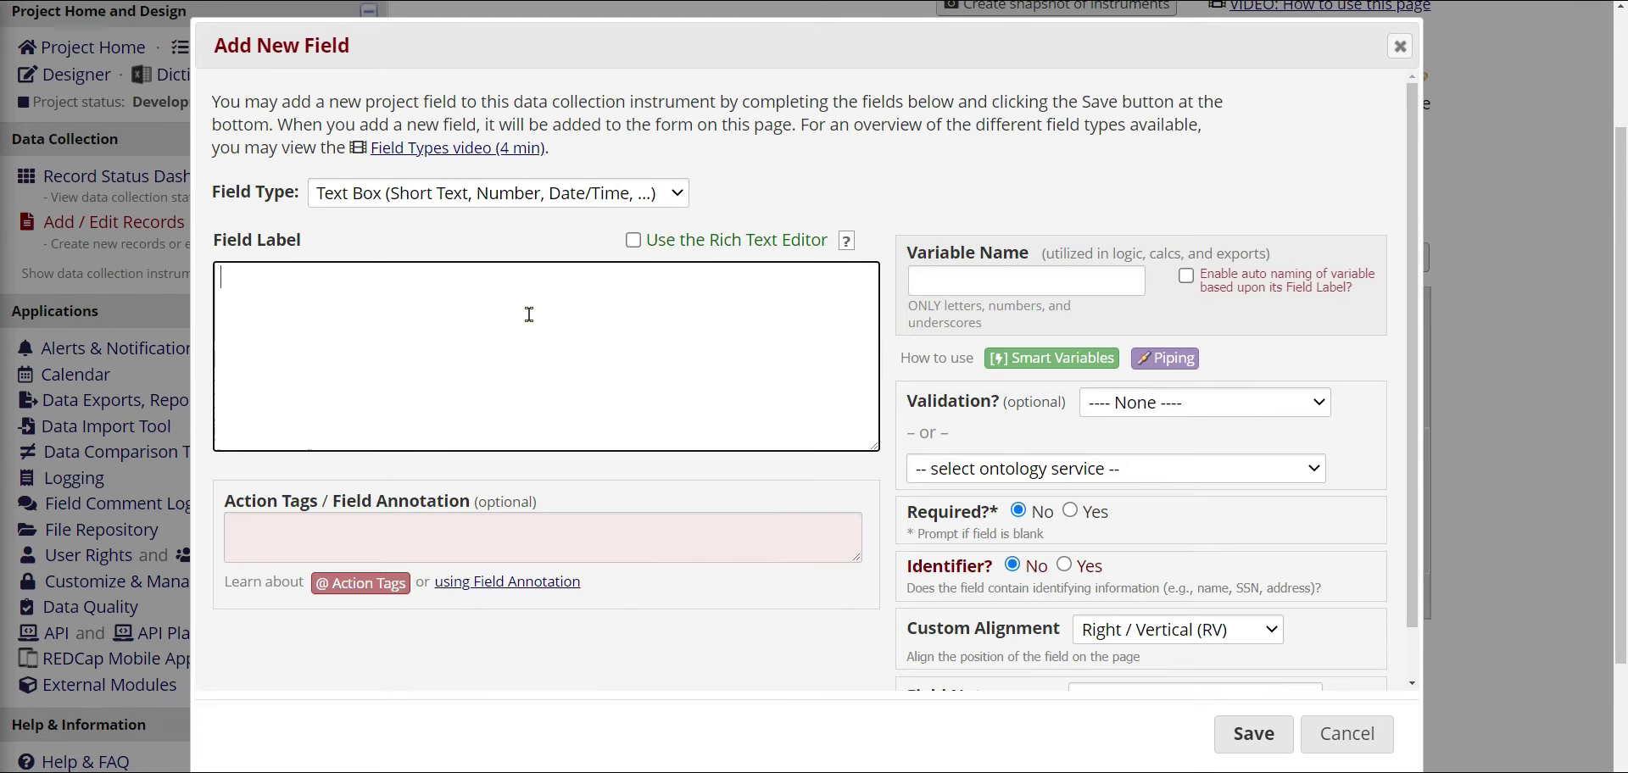
{"action": "type", "text": "Last Name"}
{"action": "left_click", "coordinate": [1000, 273]}
{"action": "type", "text": "pat_last_name"}
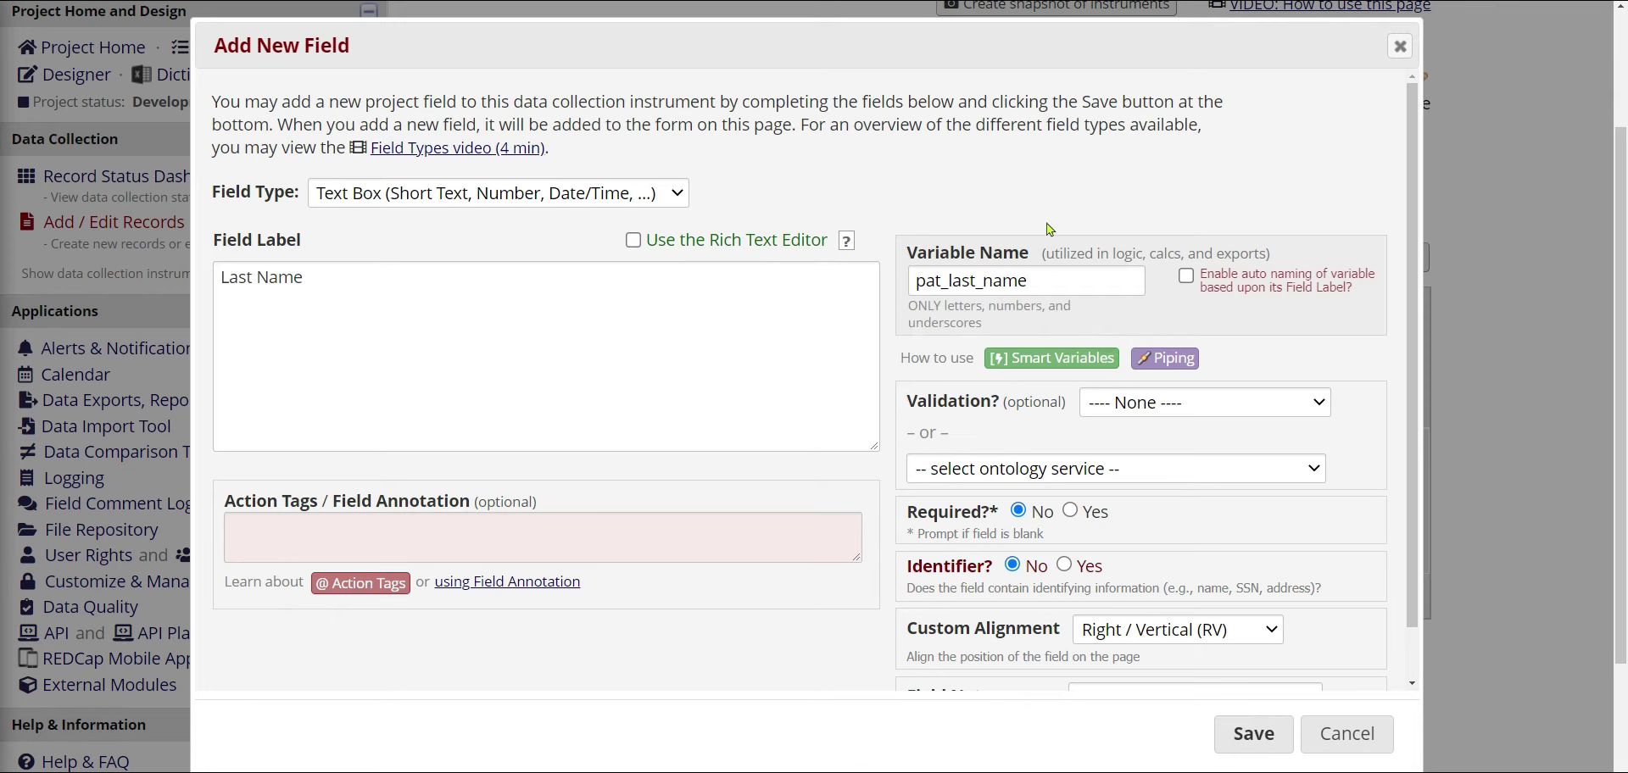
Make the Last Name field required, mark it as an identifier and save it
{"action": "scroll", "coordinate": [1149, 542], "scroll_direction": "down", "scroll_amount": 1}
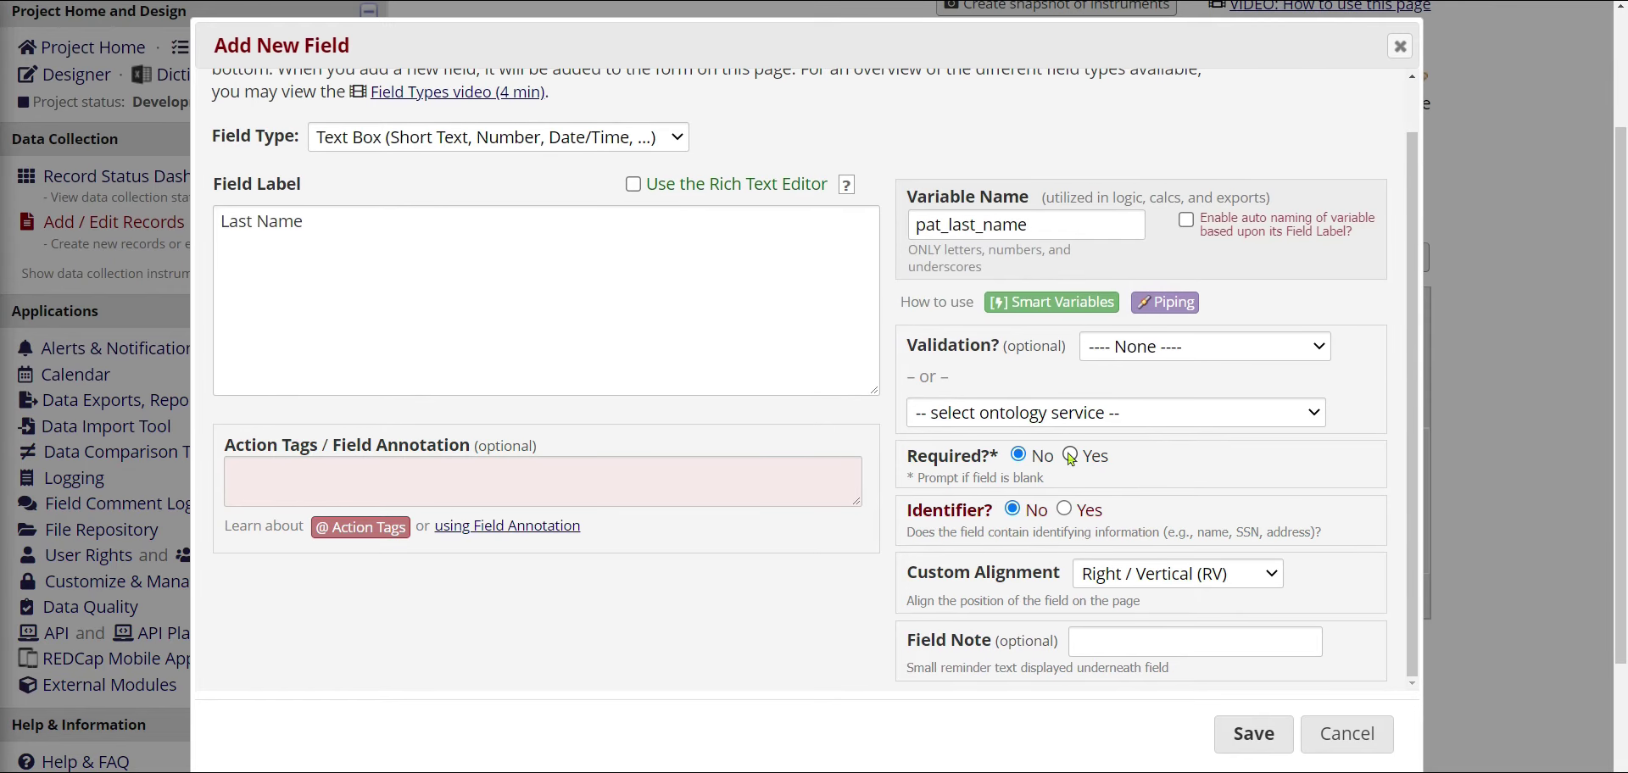
{"action": "left_click", "coordinate": [1070, 456]}
{"action": "left_click", "coordinate": [1064, 508]}
{"action": "left_click", "coordinate": [1255, 735]}
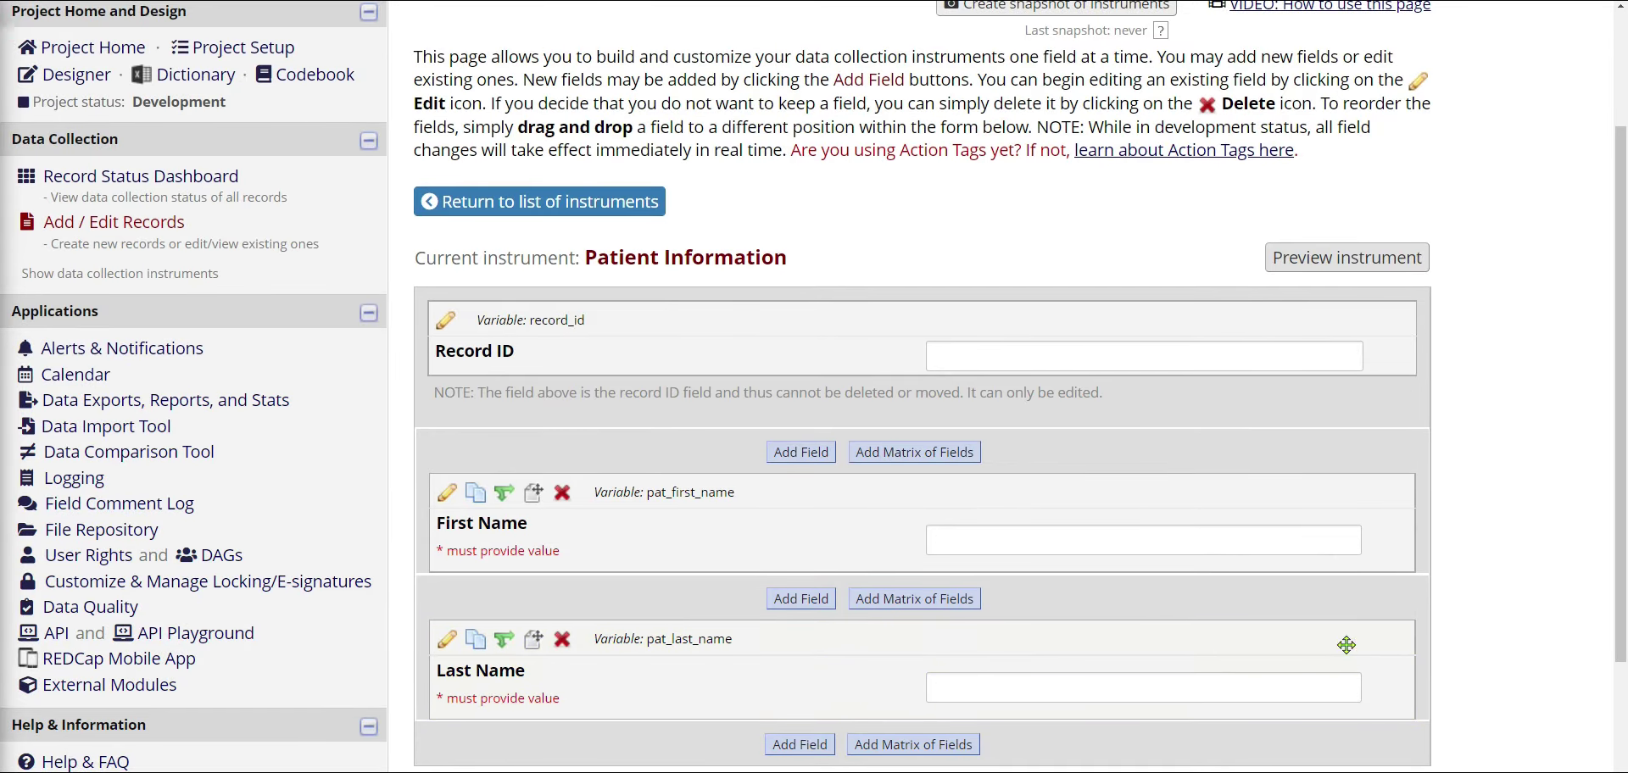
Start a new Text Box field directly below Last Name on the Patient Information instrument
{"action": "scroll", "coordinate": [1348, 655], "scroll_direction": "down", "scroll_amount": 2}
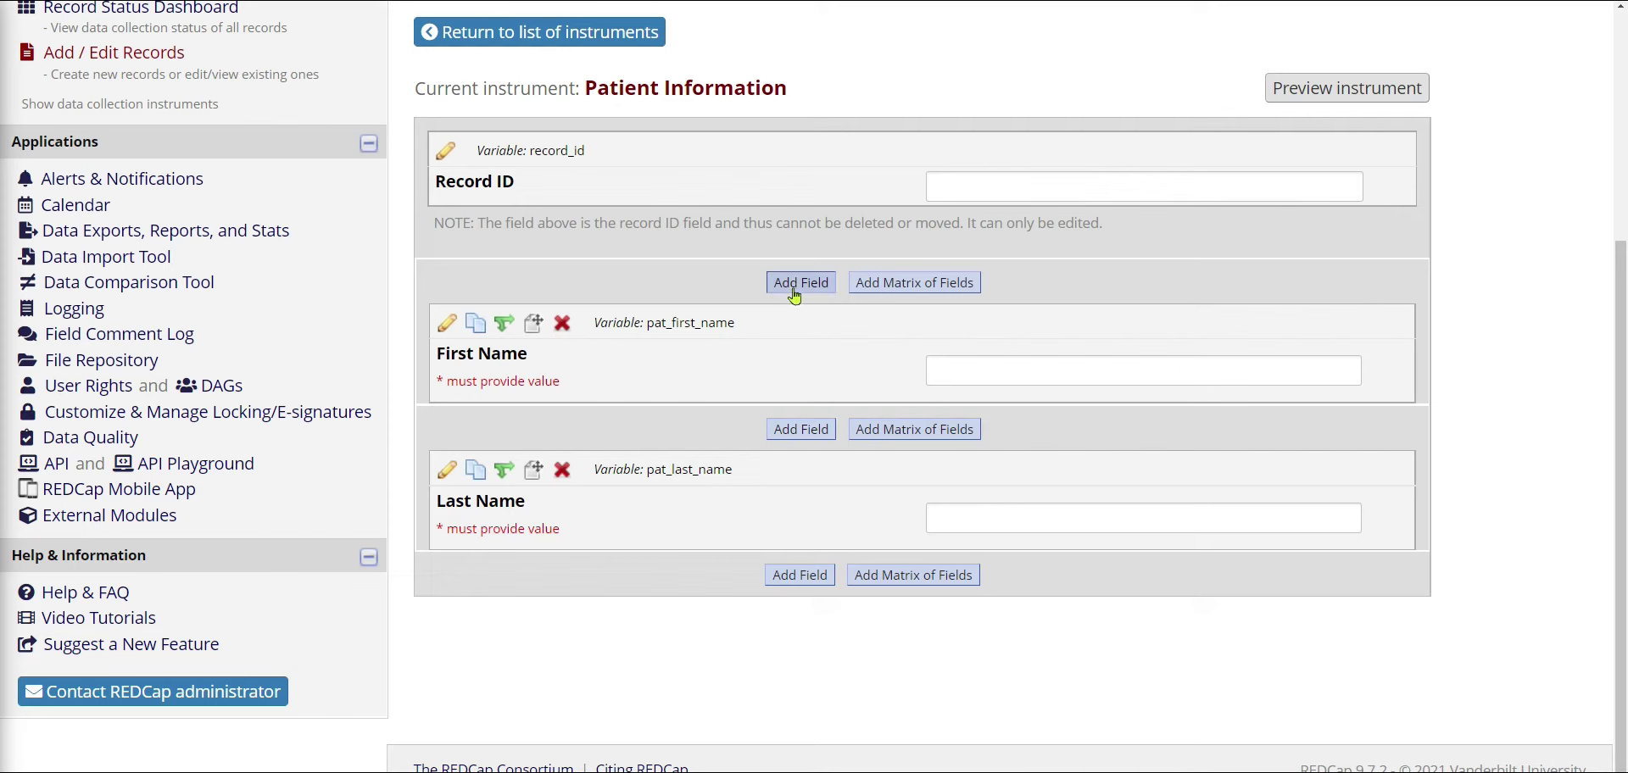
{"action": "left_click", "coordinate": [787, 577]}
{"action": "left_click", "coordinate": [556, 322]}
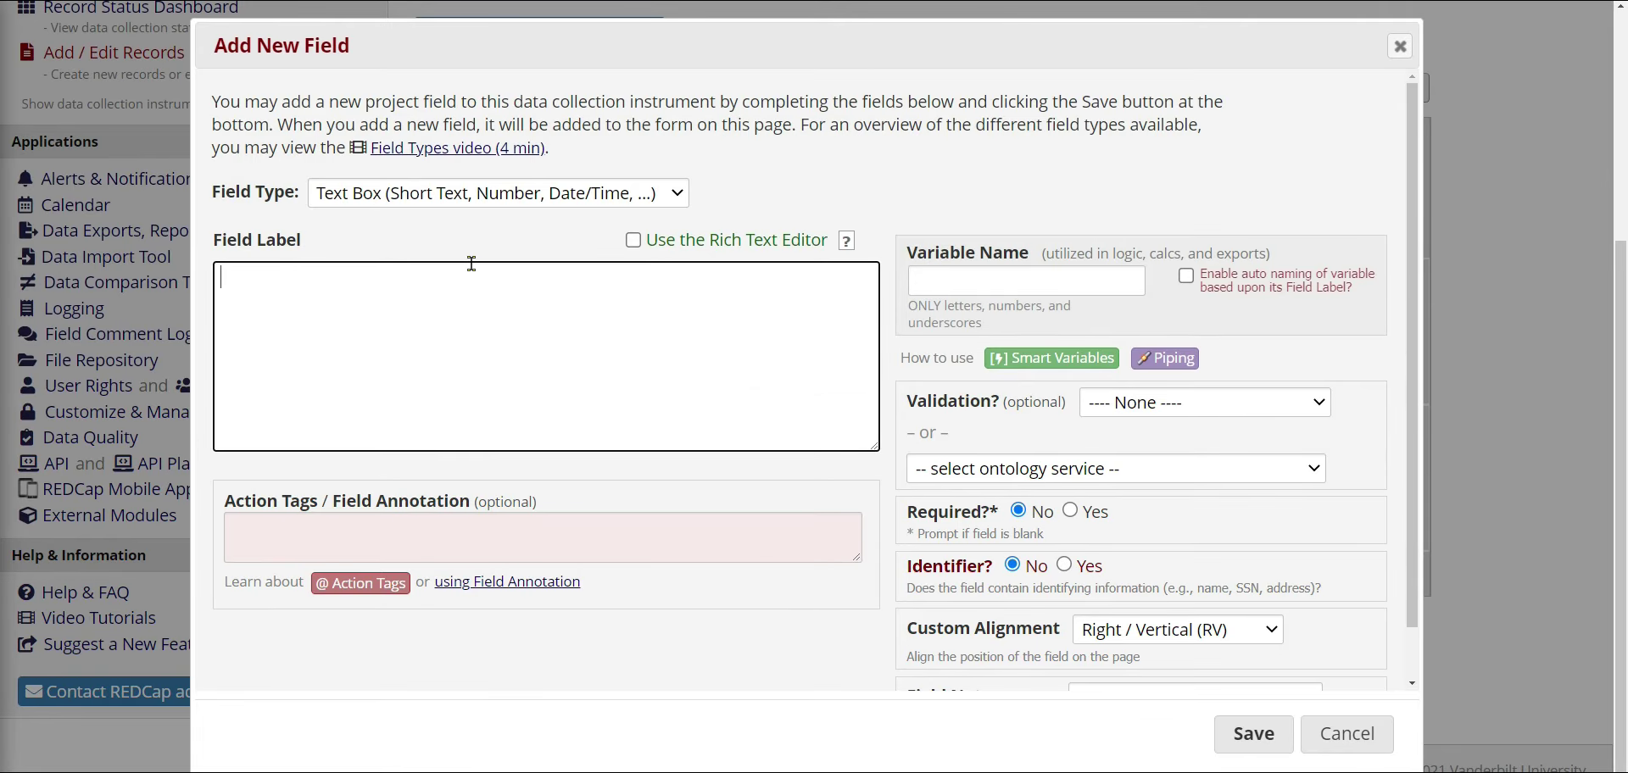
{"action": "left_click", "coordinate": [471, 193]}
{"action": "left_click", "coordinate": [471, 223]}
{"action": "left_click", "coordinate": [472, 194]}
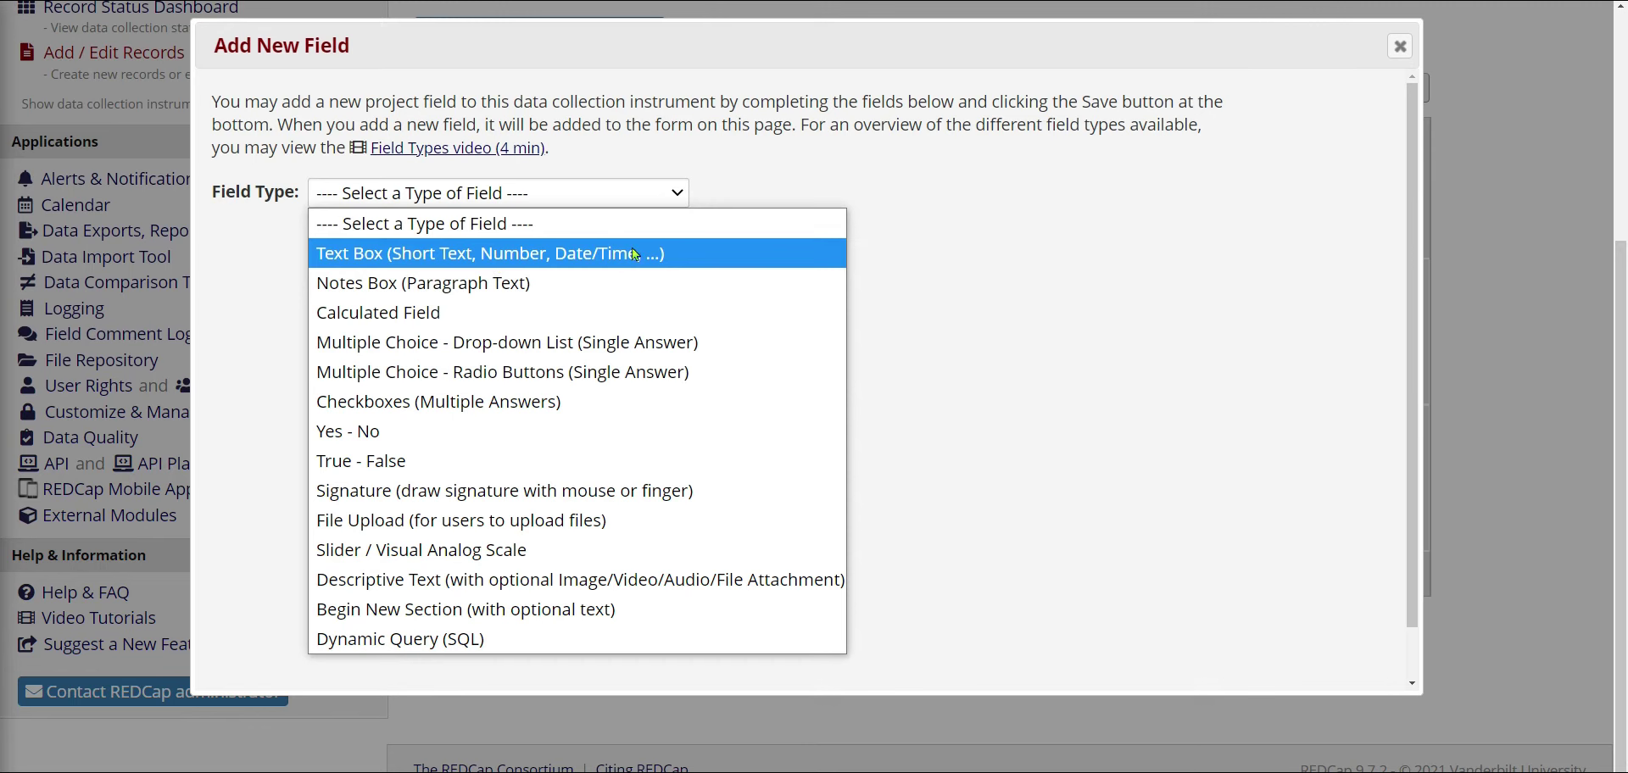
{"action": "left_click", "coordinate": [590, 256]}
{"action": "left_click", "coordinate": [679, 389]}
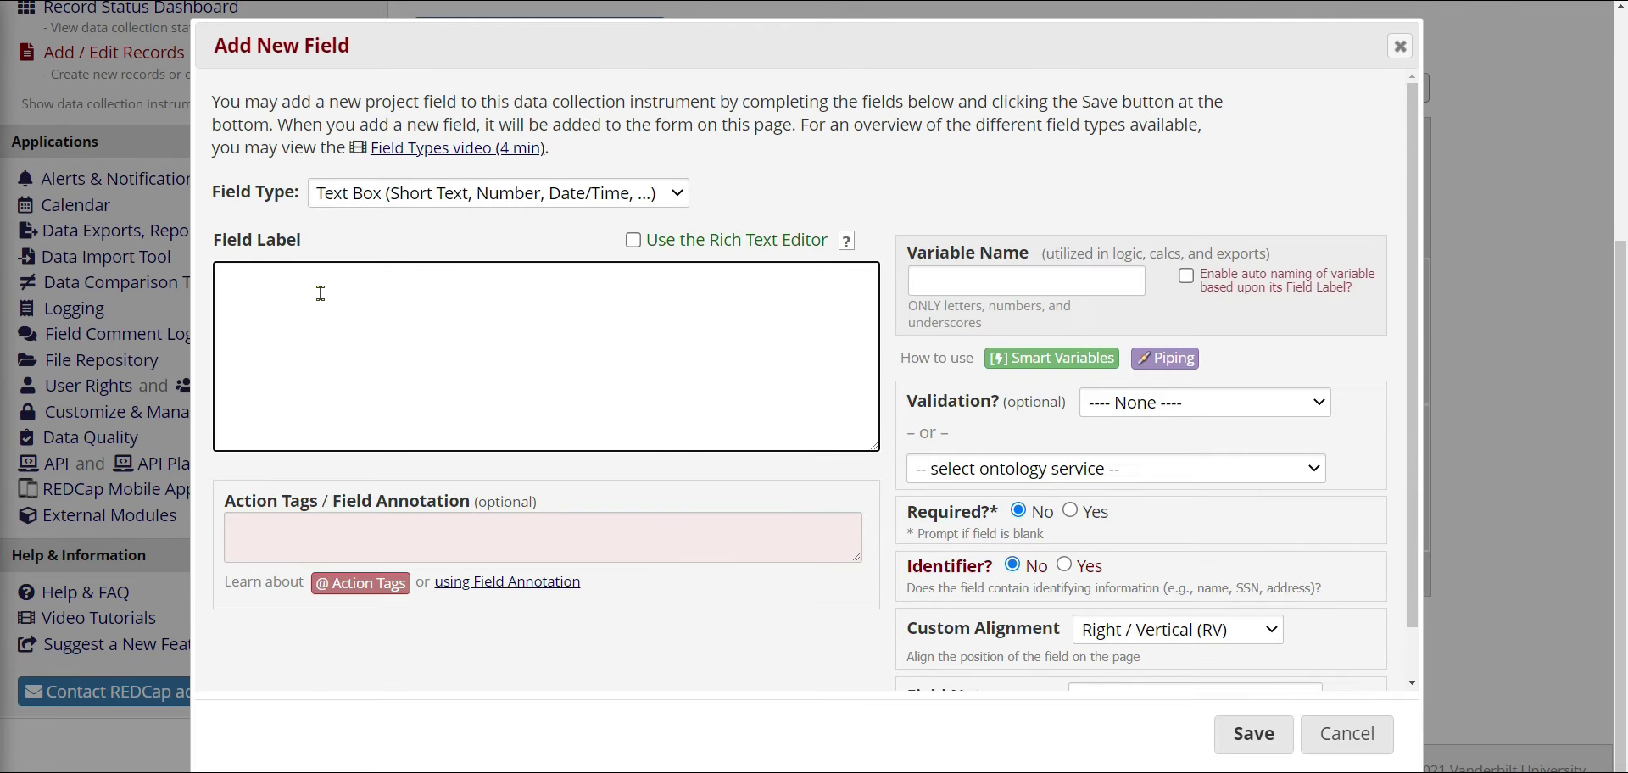
Label the new field Birthdate and give it the variable name pat_dob
{"action": "type", "text": "Birh"}
{"action": "key", "text": "BackSpace"}
{"action": "type", "text": "thdate"}
{"action": "left_click", "coordinate": [994, 282]}
{"action": "type", "text": "pat_dob"}
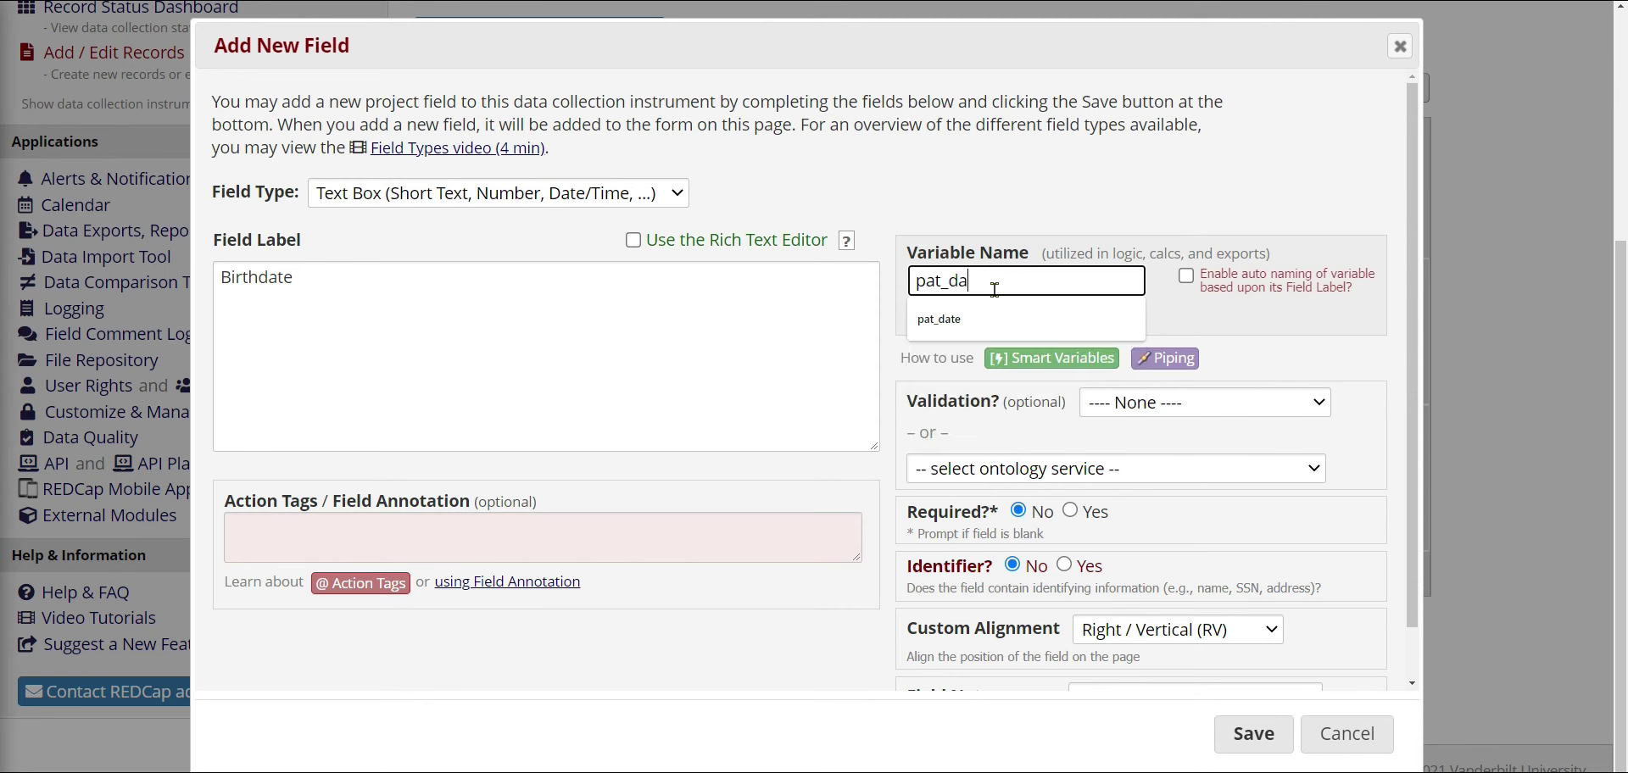
{"action": "left_click", "coordinate": [1016, 244]}
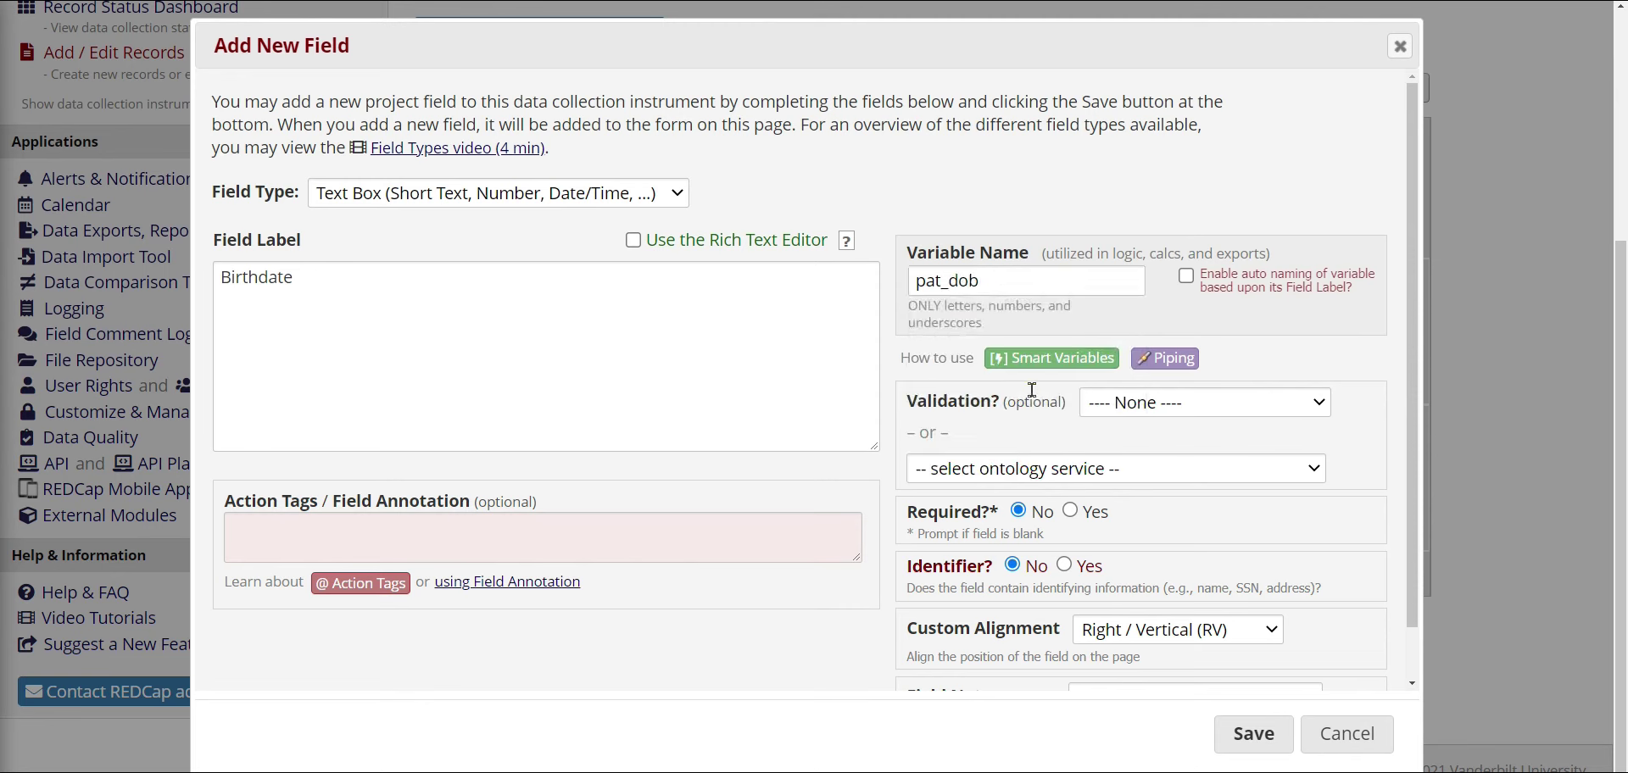
Set the Birthdate field's validation to Date (M-D-Y), leaving the minimum and maximum empty
{"action": "left_click_drag", "start_coordinate": [1070, 401], "coordinate": [907, 403]}
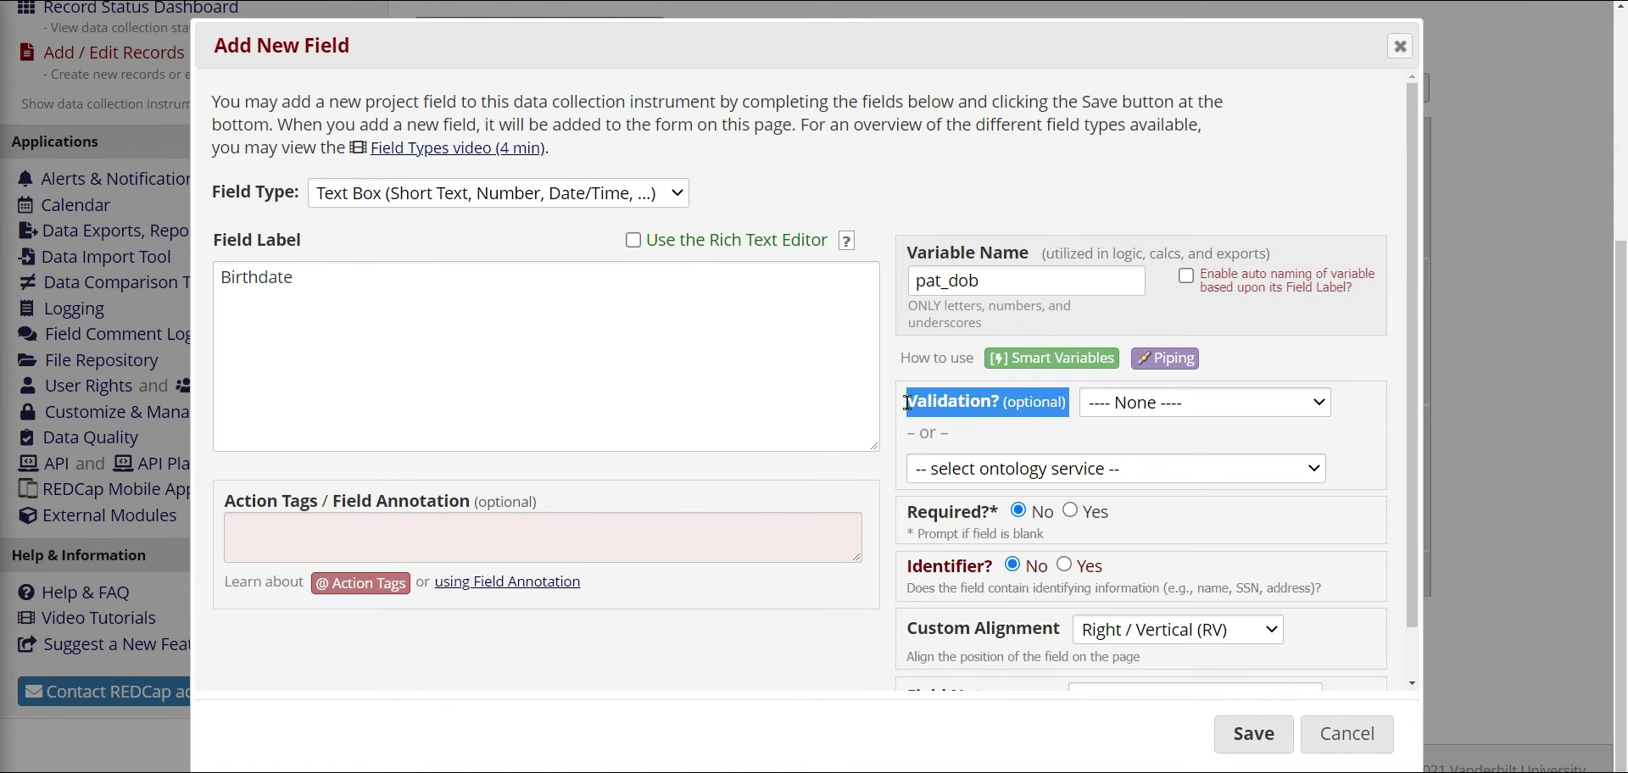
{"action": "left_click", "coordinate": [907, 403]}
{"action": "left_click", "coordinate": [1134, 400]}
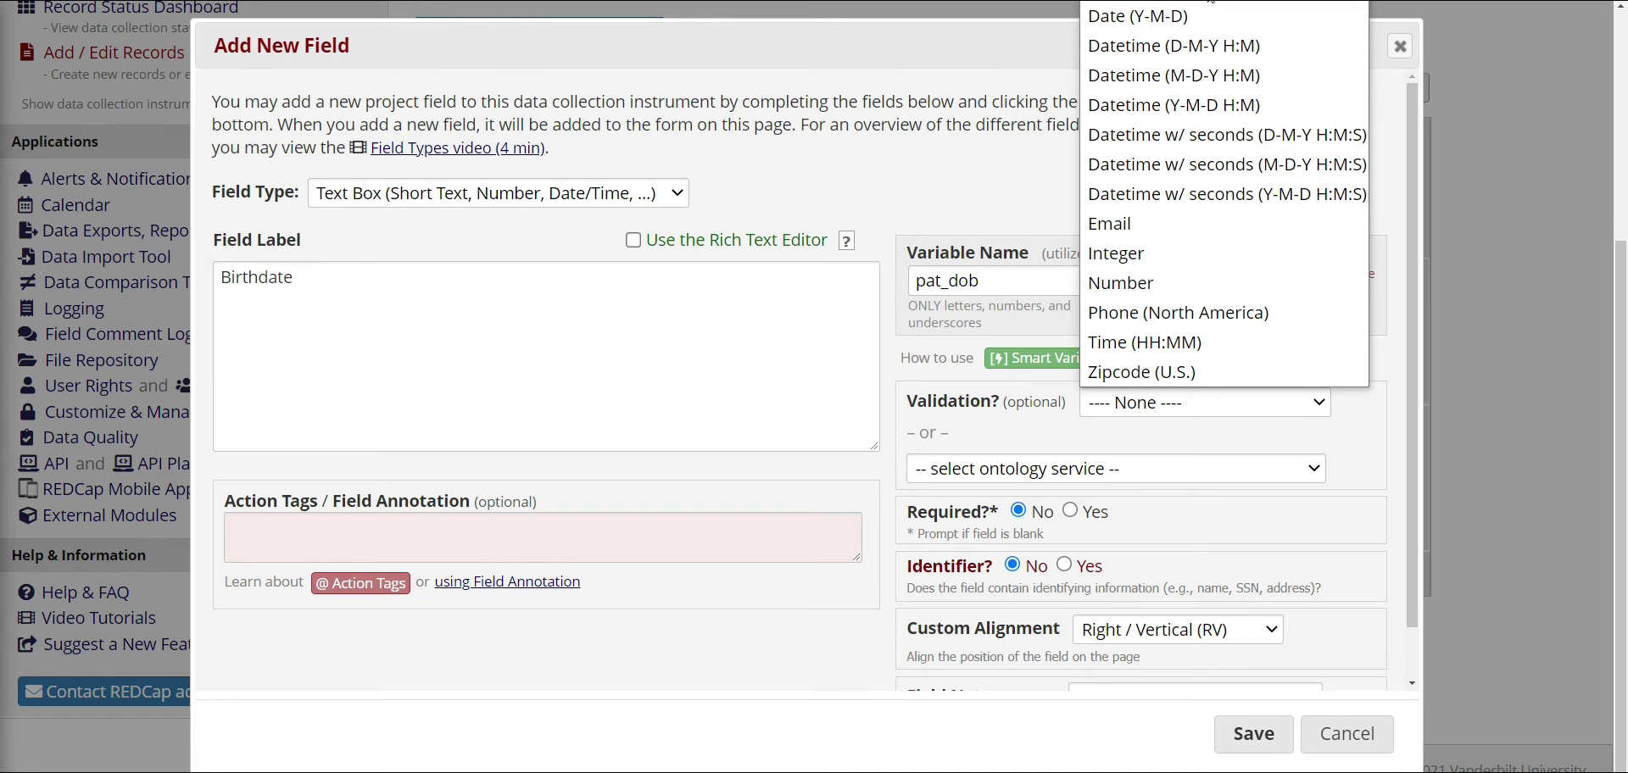
{"action": "left_click", "coordinate": [1136, 1]}
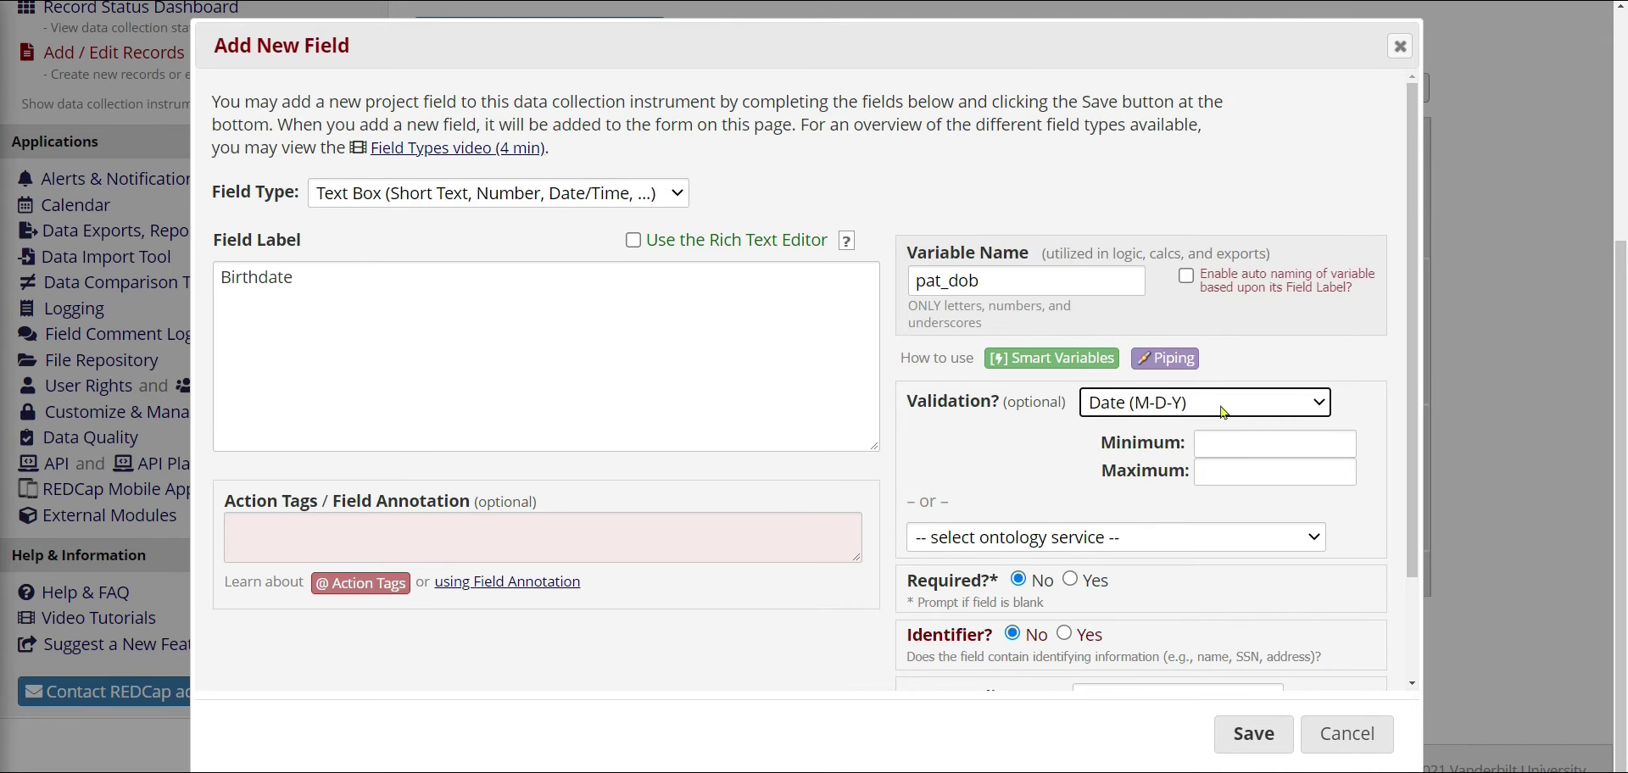
{"action": "left_click_drag", "start_coordinate": [1101, 441], "coordinate": [1161, 472]}
{"action": "left_click", "coordinate": [1180, 468]}
{"action": "left_click", "coordinate": [1163, 472]}
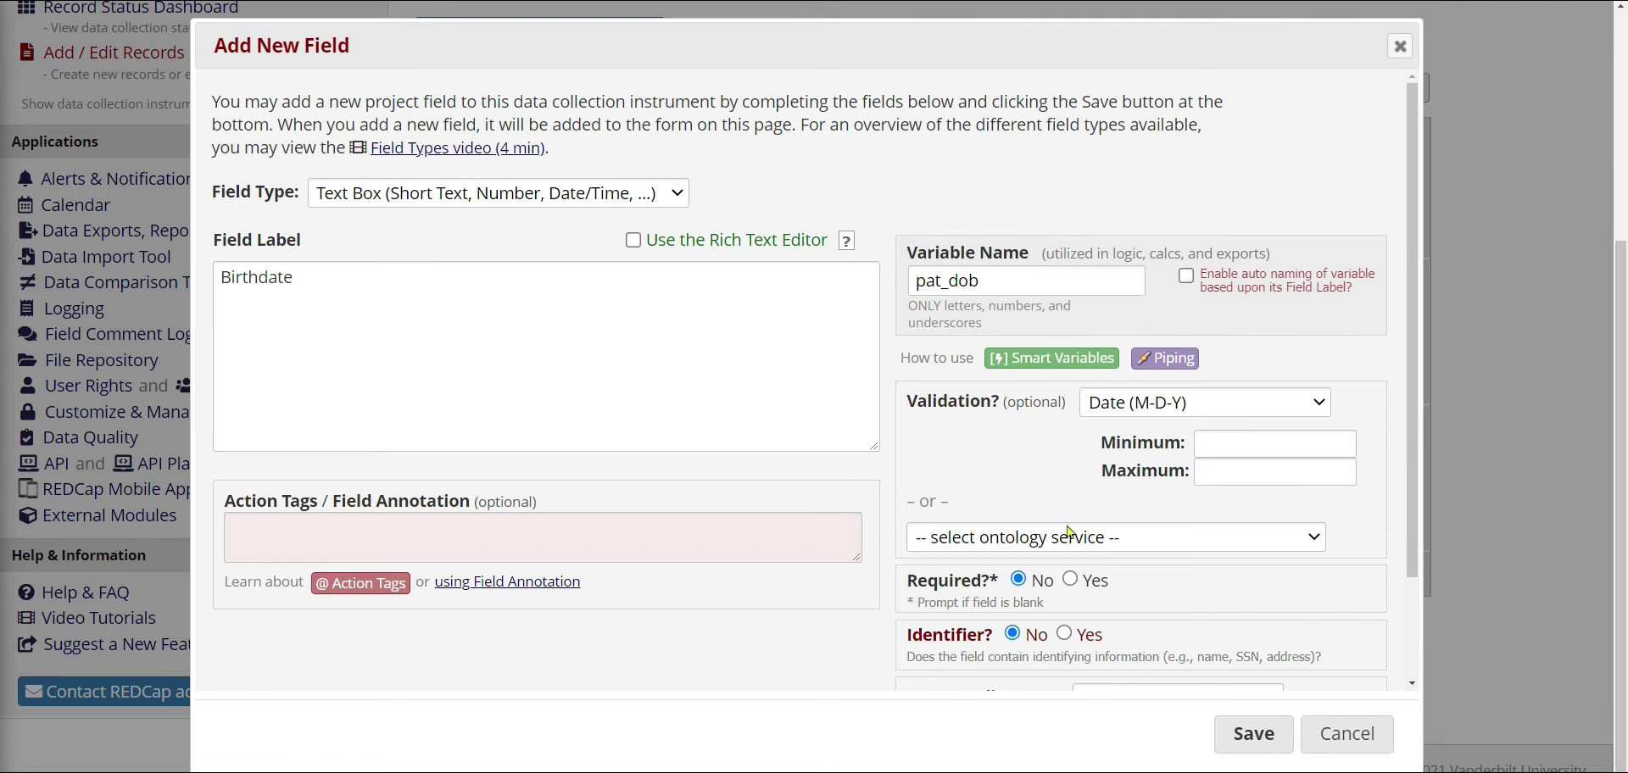
Make the Birthdate field required, mark it as an identifier and save it
{"action": "scroll", "coordinate": [1083, 492], "scroll_direction": "down", "scroll_amount": 1}
{"action": "scroll", "coordinate": [1153, 405], "scroll_direction": "down", "scroll_amount": 1}
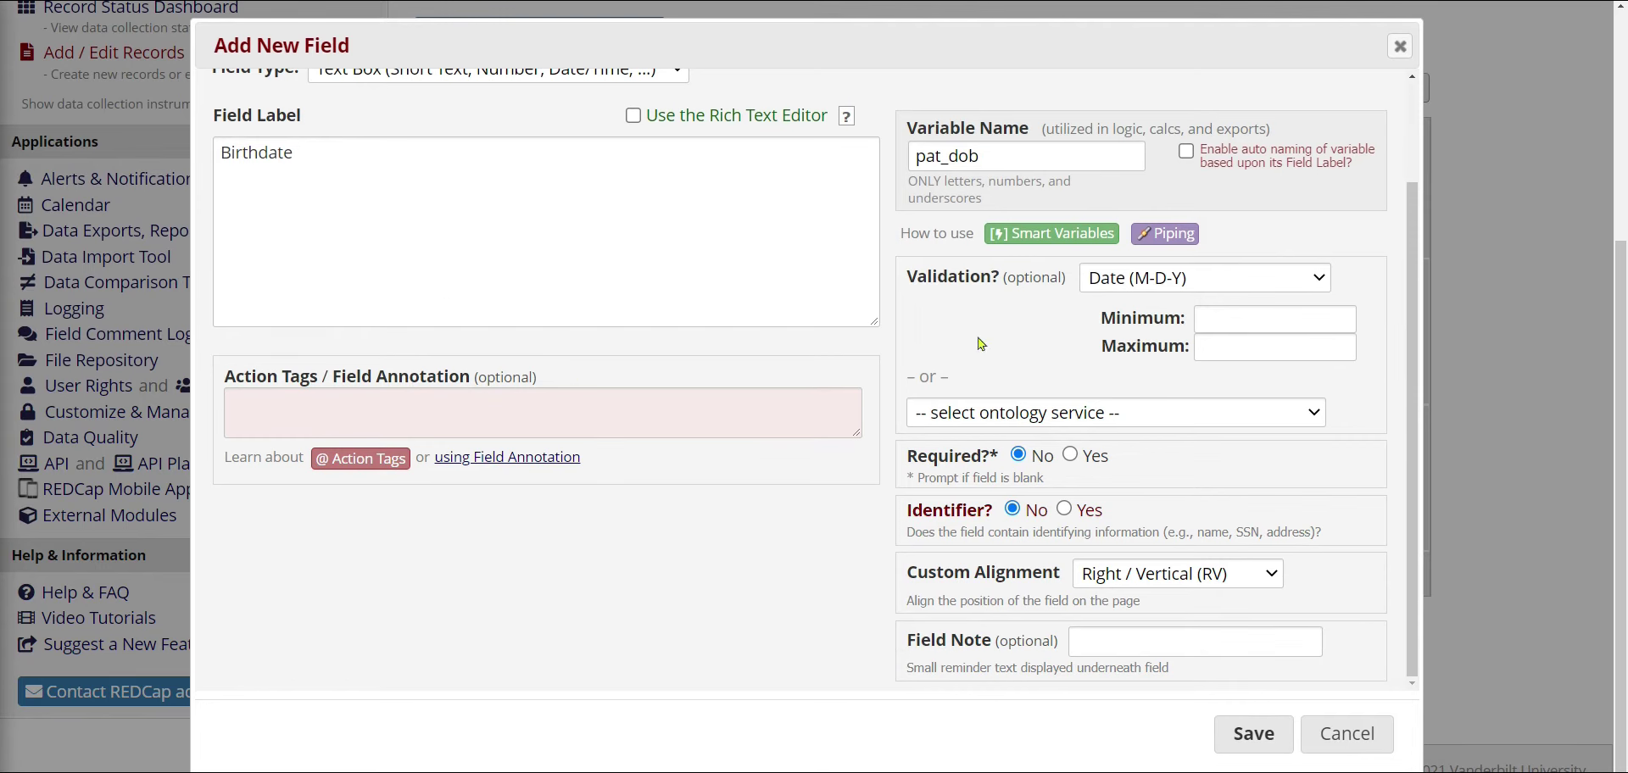
{"action": "left_click", "coordinate": [1069, 456]}
{"action": "left_click", "coordinate": [1065, 508]}
{"action": "left_click_drag", "start_coordinate": [1066, 280], "coordinate": [911, 280]}
{"action": "left_click", "coordinate": [911, 282]}
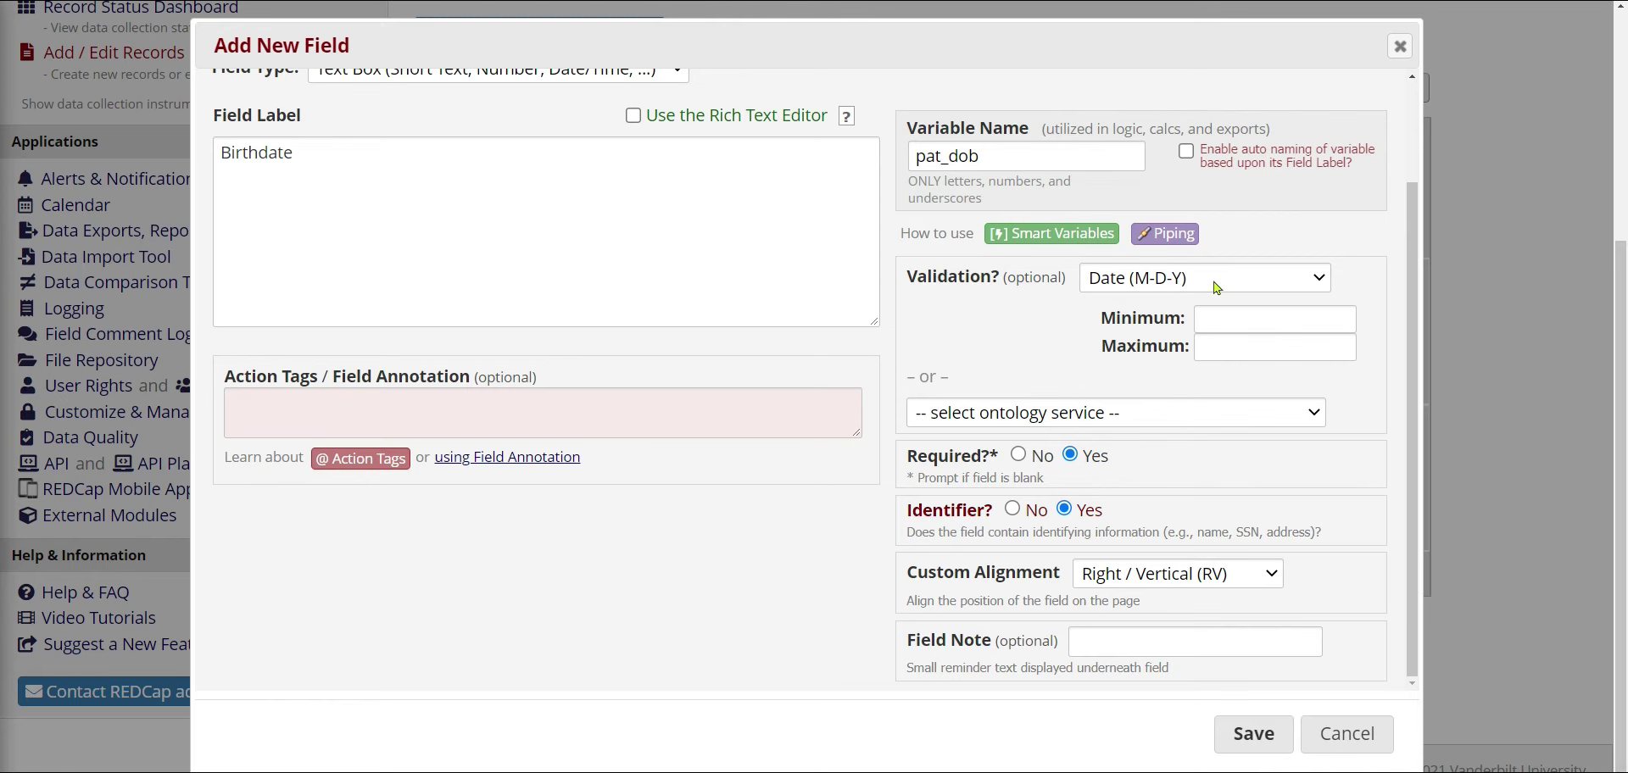
{"action": "left_click", "coordinate": [1272, 730]}
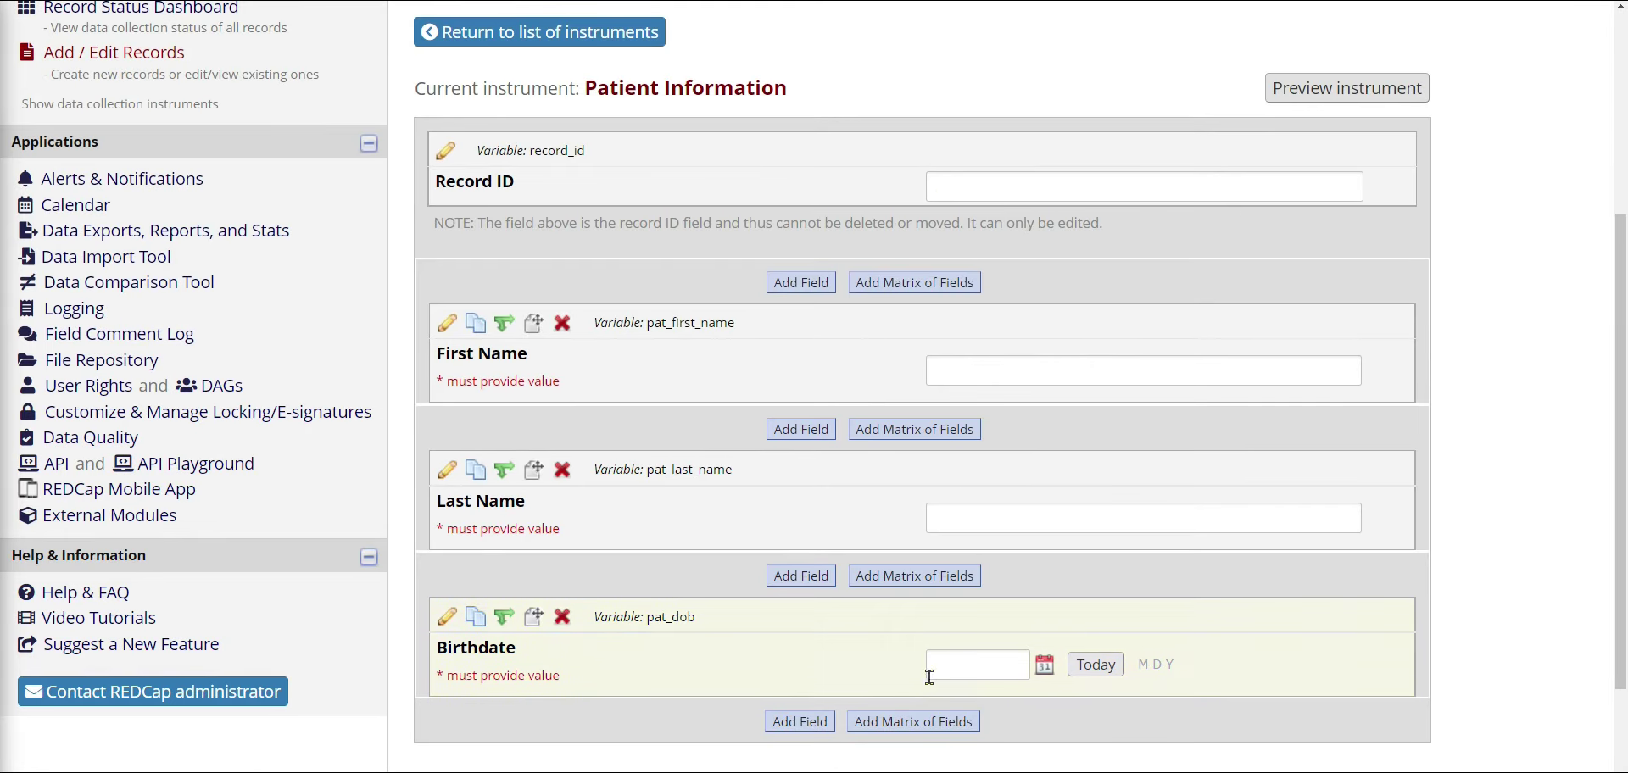
Review the saved Birthdate field's validation settings and its calendar date picker on the instrument
{"action": "left_click", "coordinate": [448, 616]}
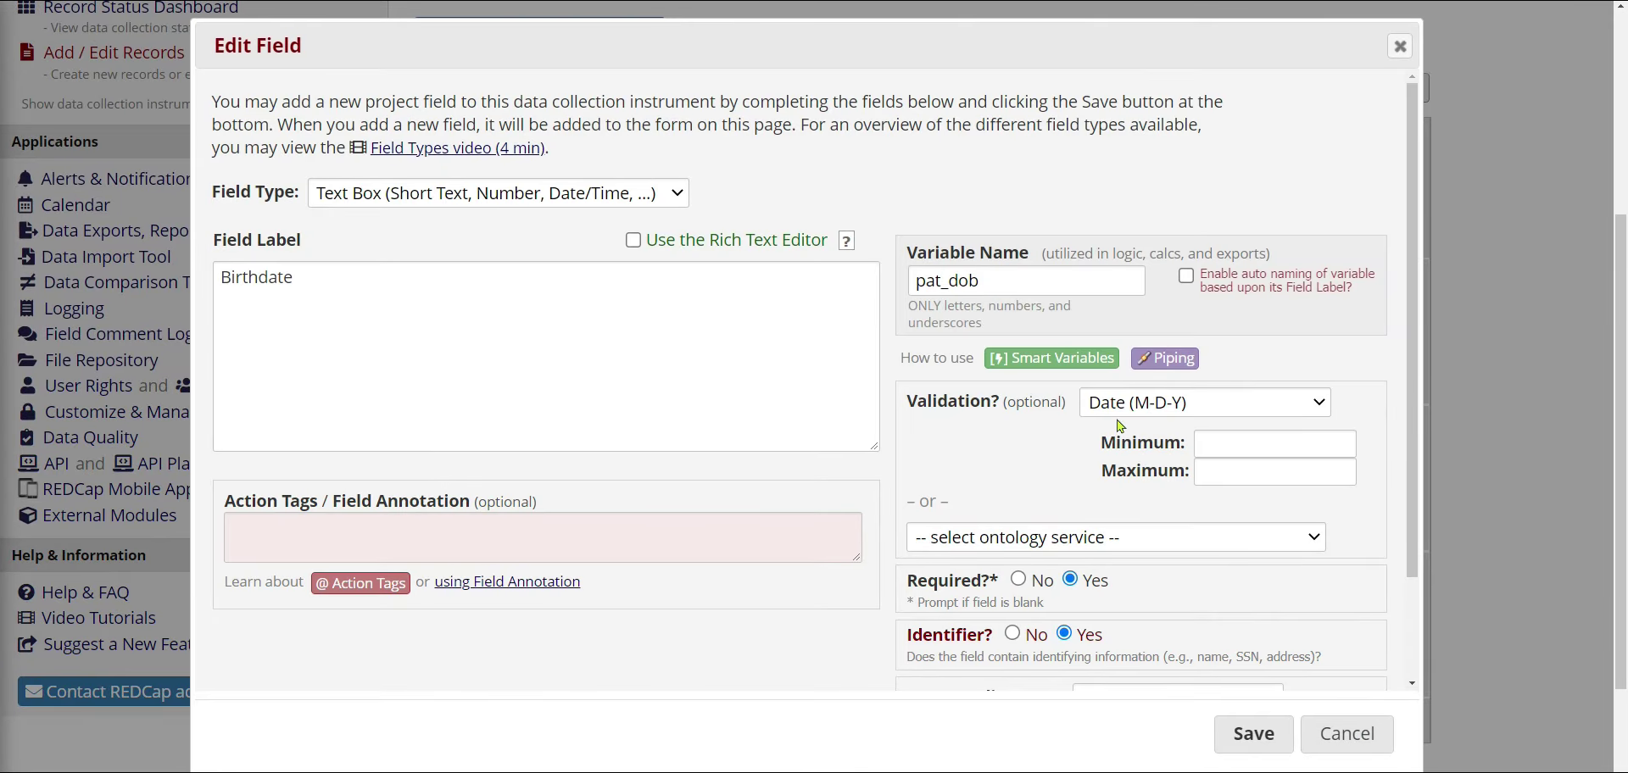
{"action": "left_click", "coordinate": [1330, 730]}
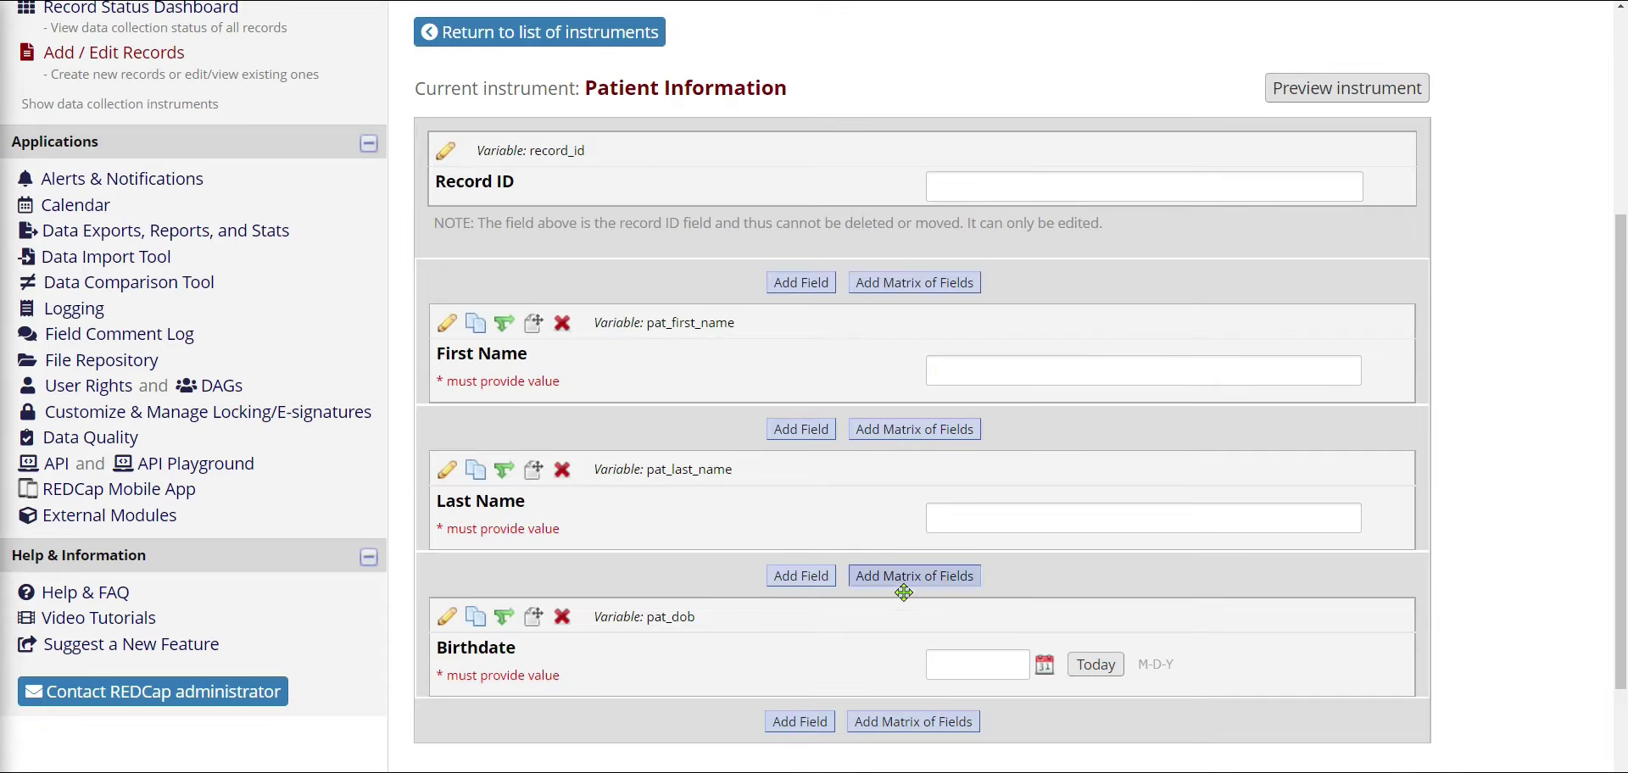
{"action": "left_click", "coordinate": [1043, 668]}
{"action": "left_click", "coordinate": [1479, 674]}
Change the Last Name field's label to Patient Last Name and save it
{"action": "left_click", "coordinate": [448, 480]}
{"action": "left_click_drag", "start_coordinate": [342, 290], "coordinate": [278, 277]}
{"action": "left_click", "coordinate": [386, 281]}
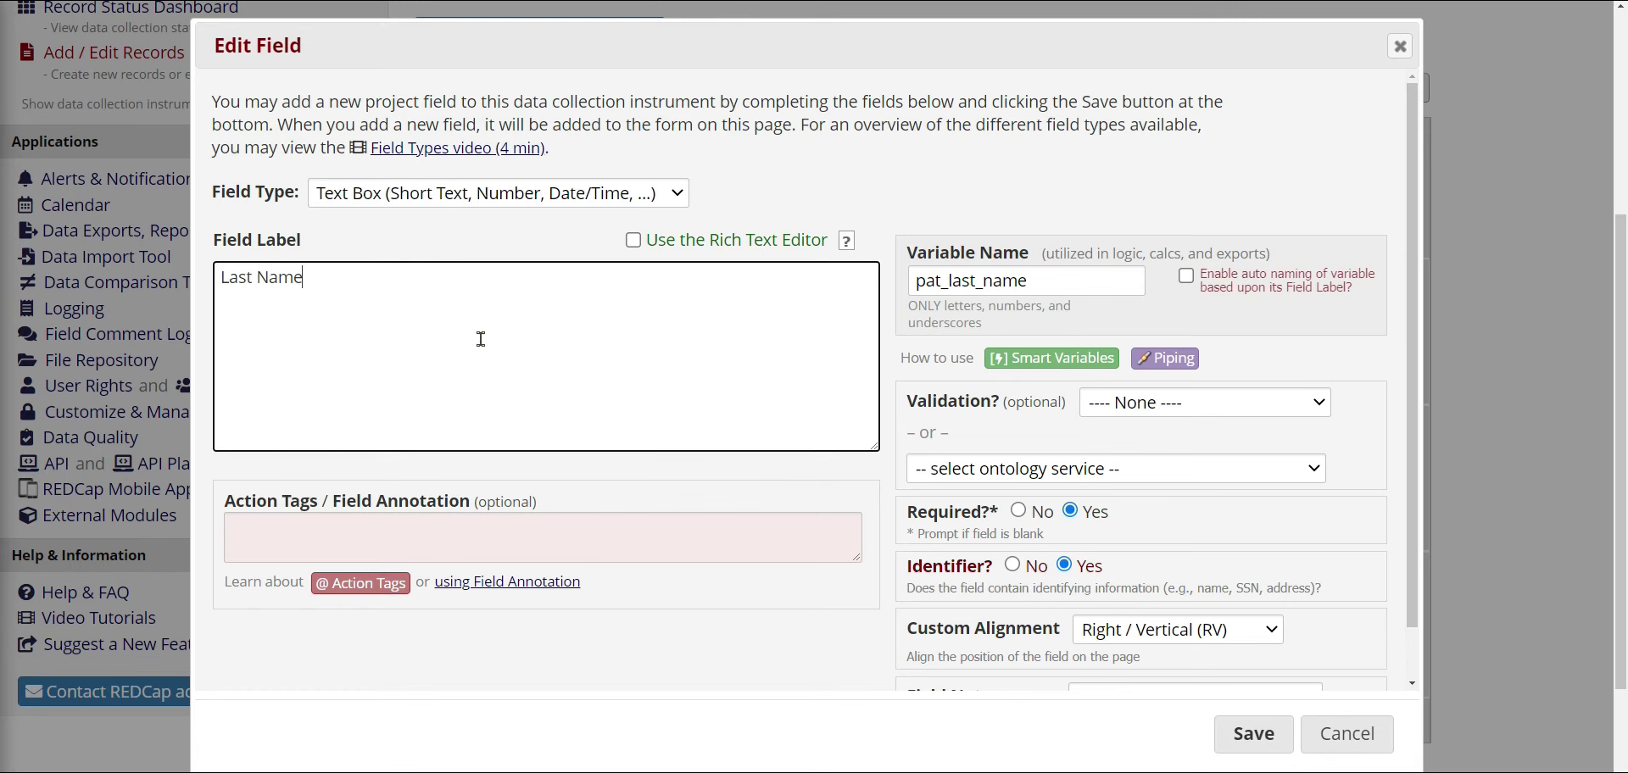
{"action": "left_click", "coordinate": [229, 268]}
{"action": "type", "text": "Patient"}
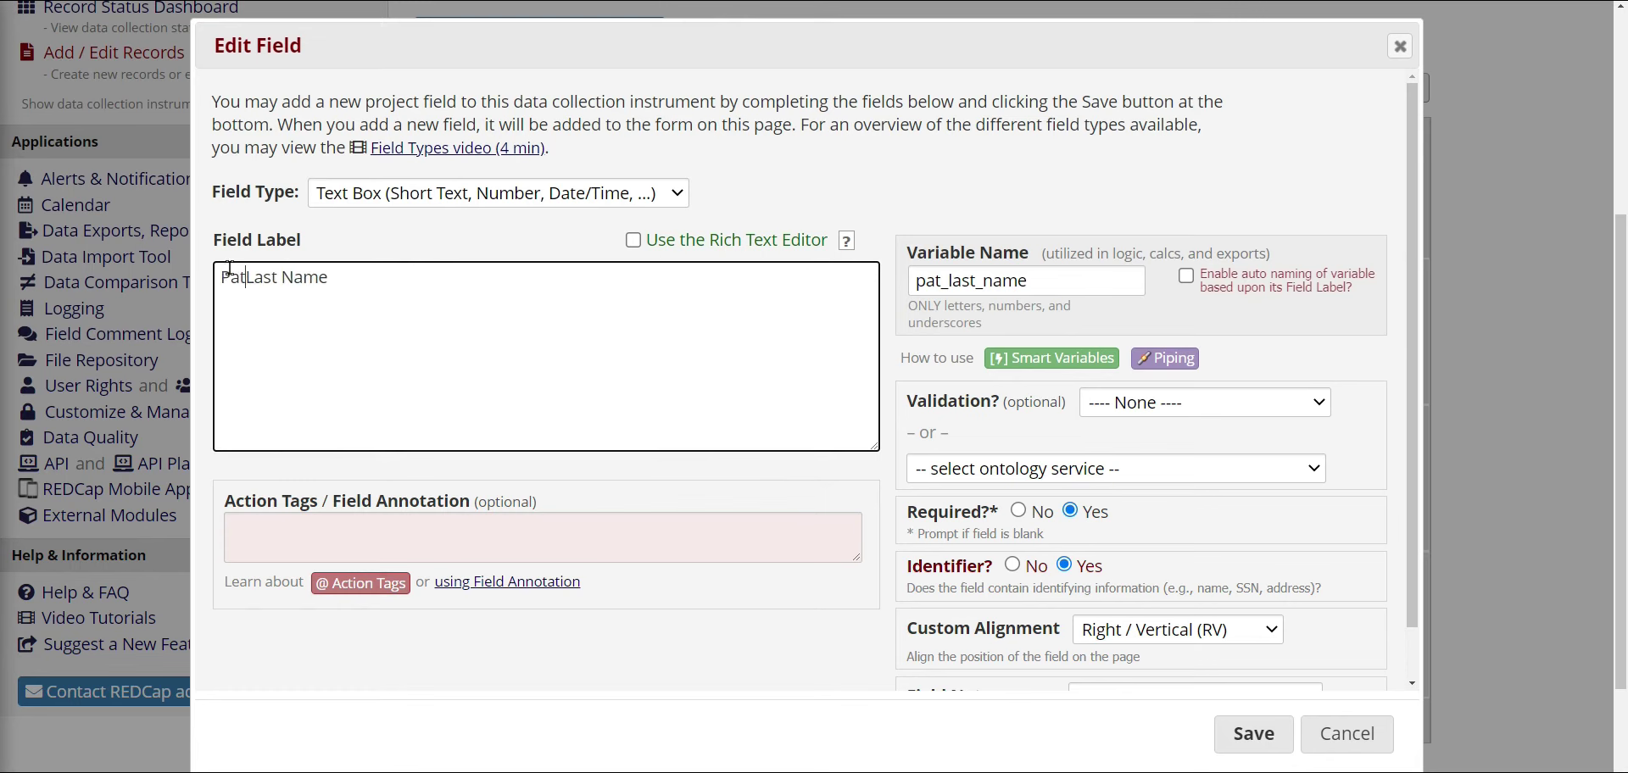
{"action": "left_click", "coordinate": [1252, 751]}
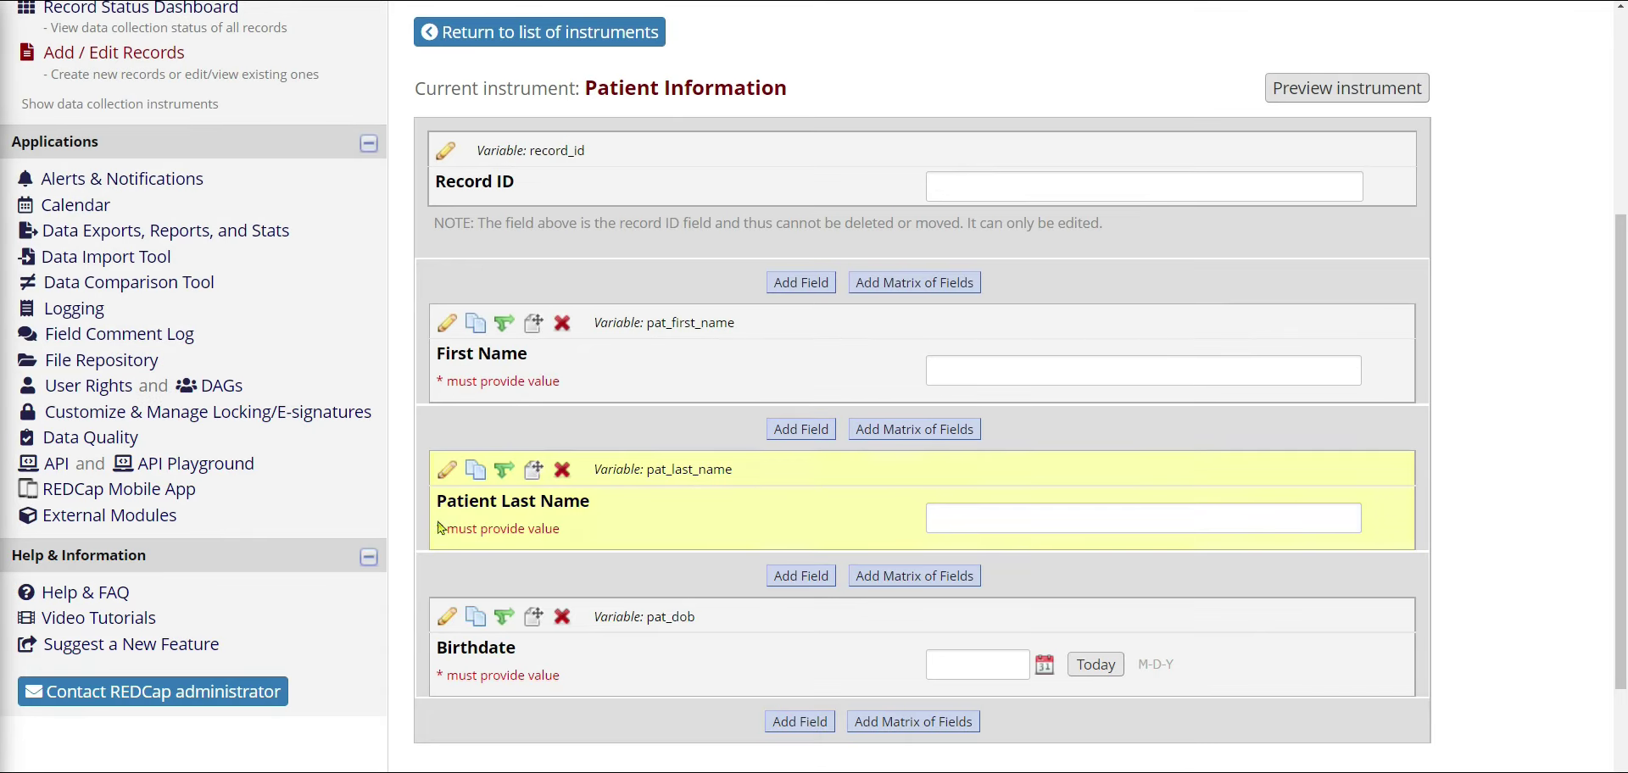
Change the First Name field's label to Patient First Name and save it
{"action": "left_click", "coordinate": [448, 322]}
{"action": "left_click", "coordinate": [222, 269]}
{"action": "type", "text": "Patient First Name"}
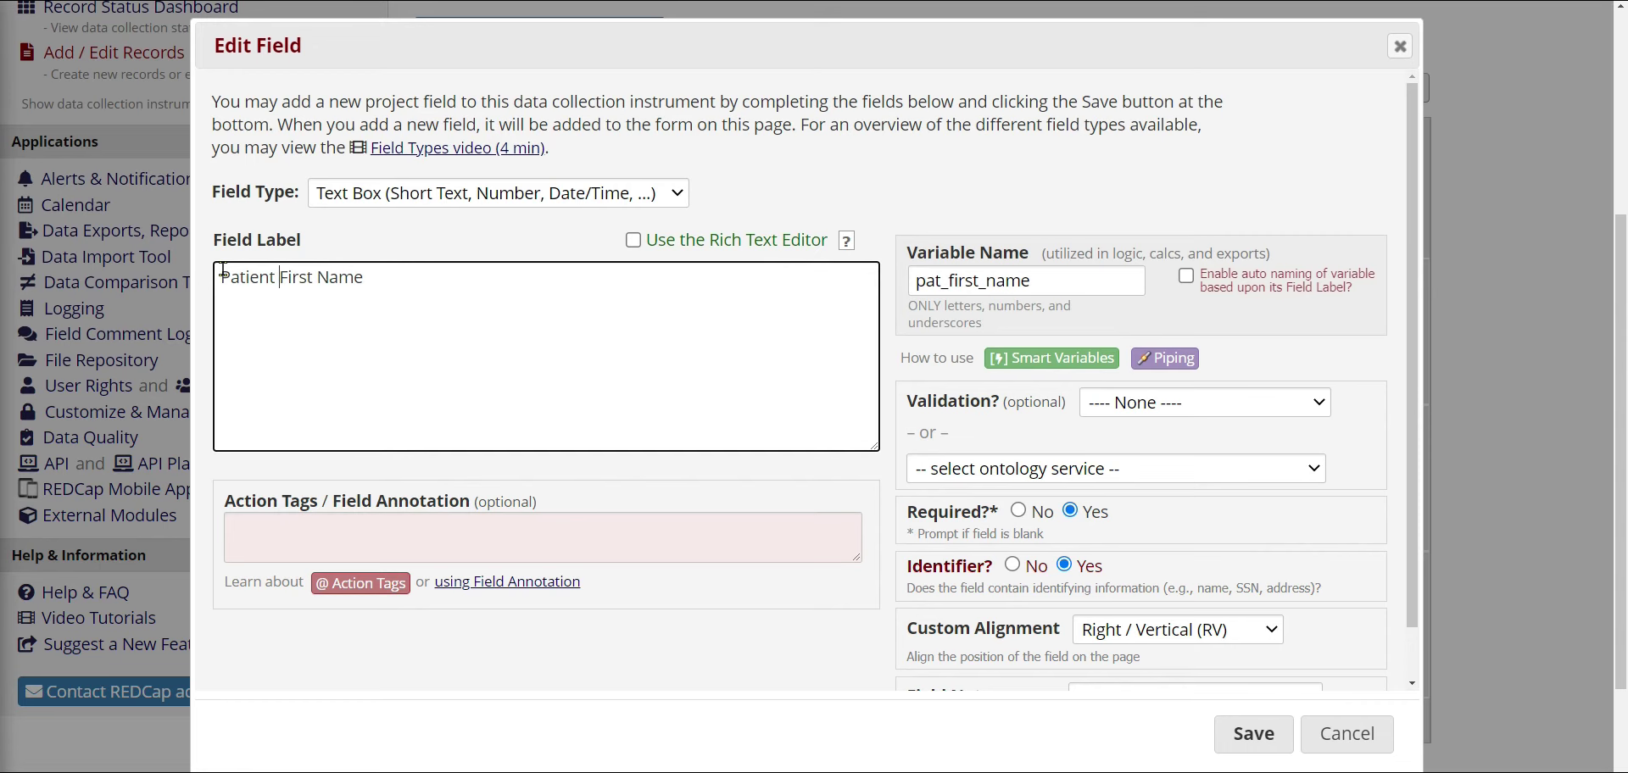
{"action": "left_click", "coordinate": [1238, 729]}
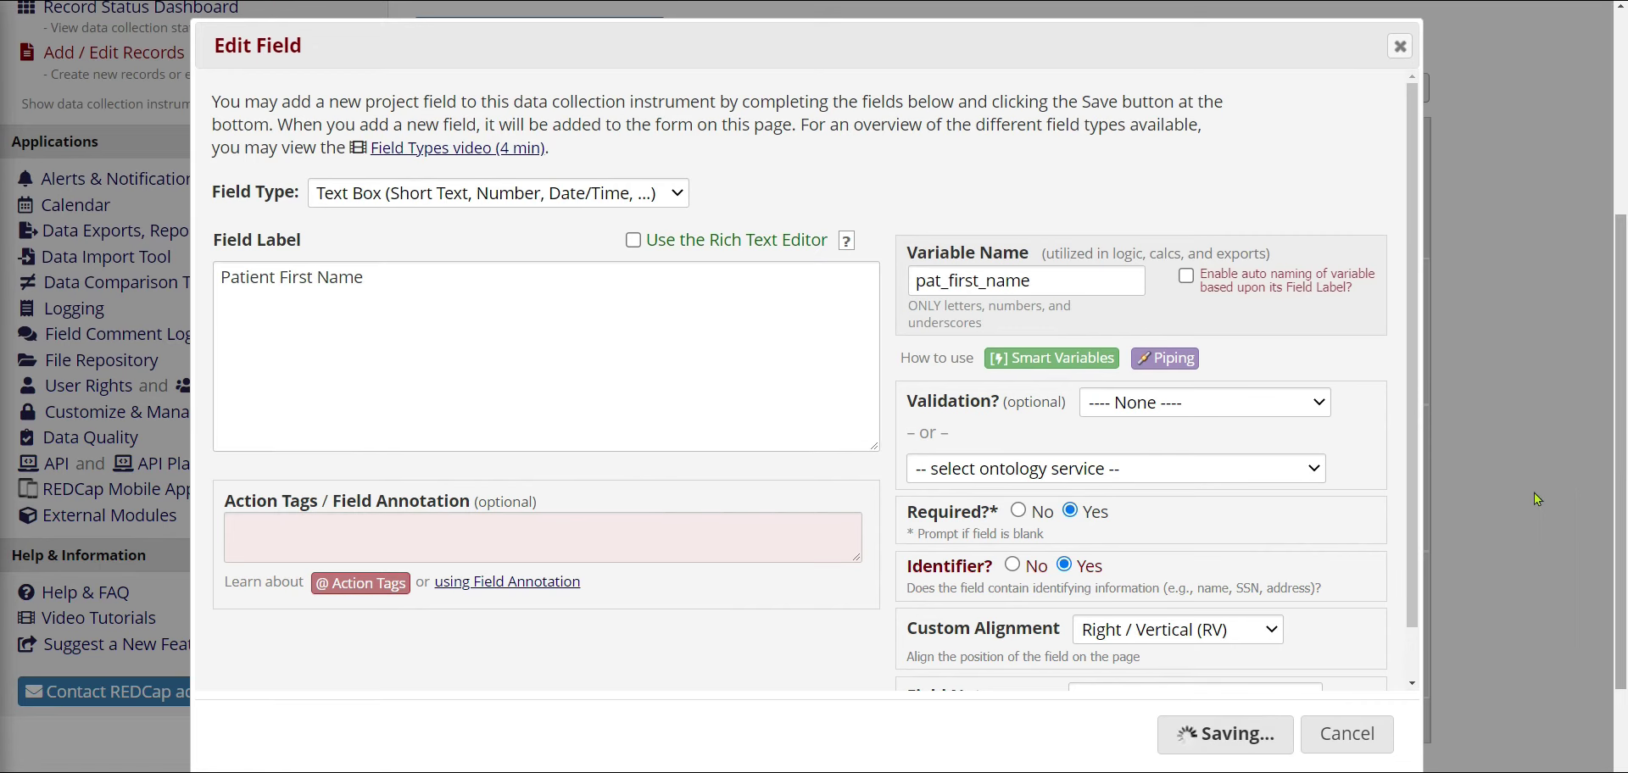
Check the sample Patient Information form for the fields that follow the date of birth
{"action": "scroll", "coordinate": [1224, 534], "scroll_direction": "down", "scroll_amount": 1}
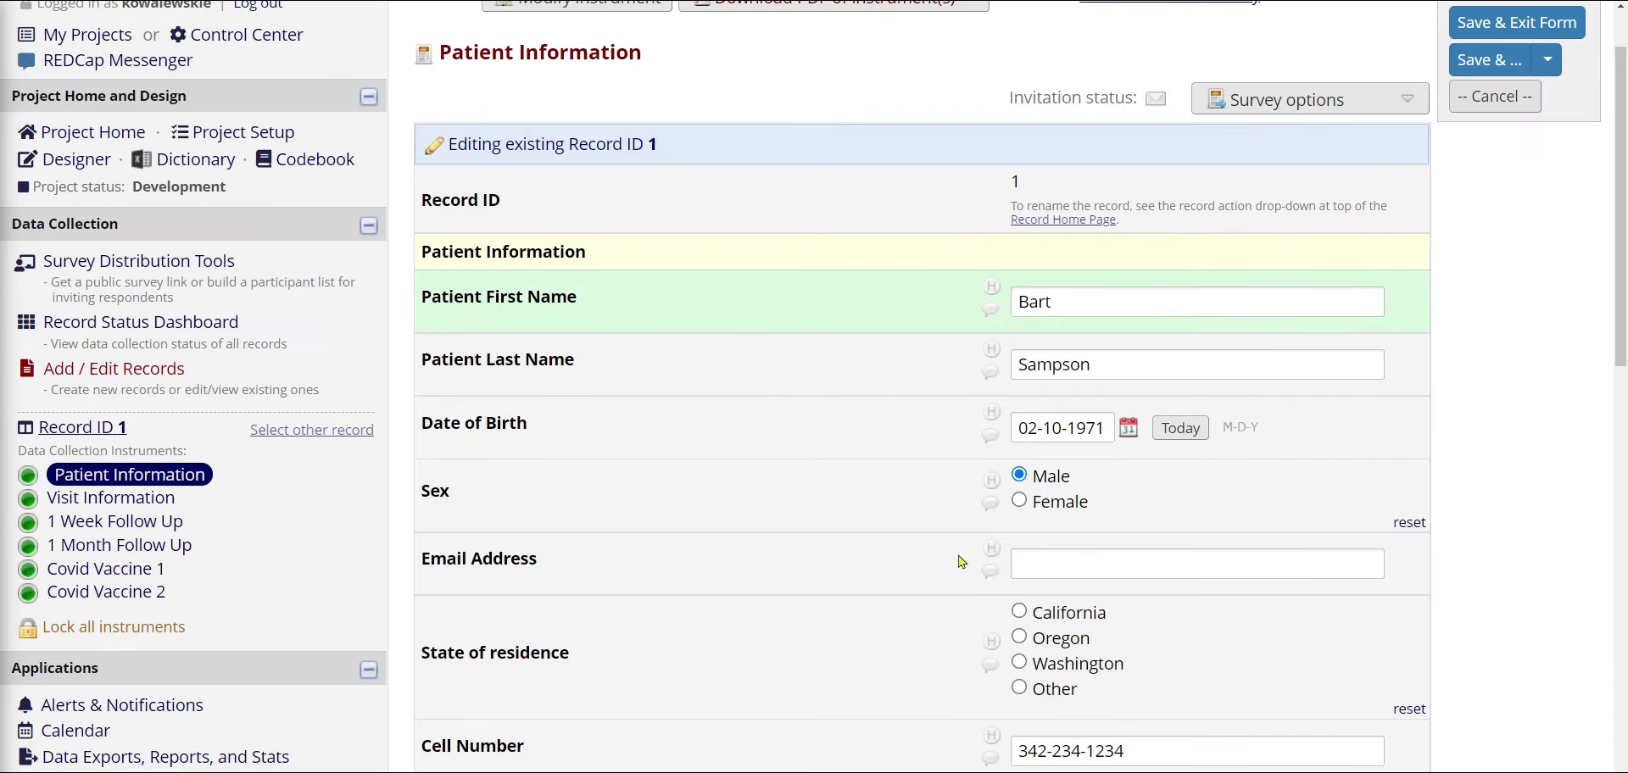
{"action": "scroll", "coordinate": [603, 584], "scroll_direction": "down", "scroll_amount": 1}
{"action": "left_click_drag", "start_coordinate": [604, 583], "coordinate": [464, 575]}
{"action": "left_click", "coordinate": [669, 596]}
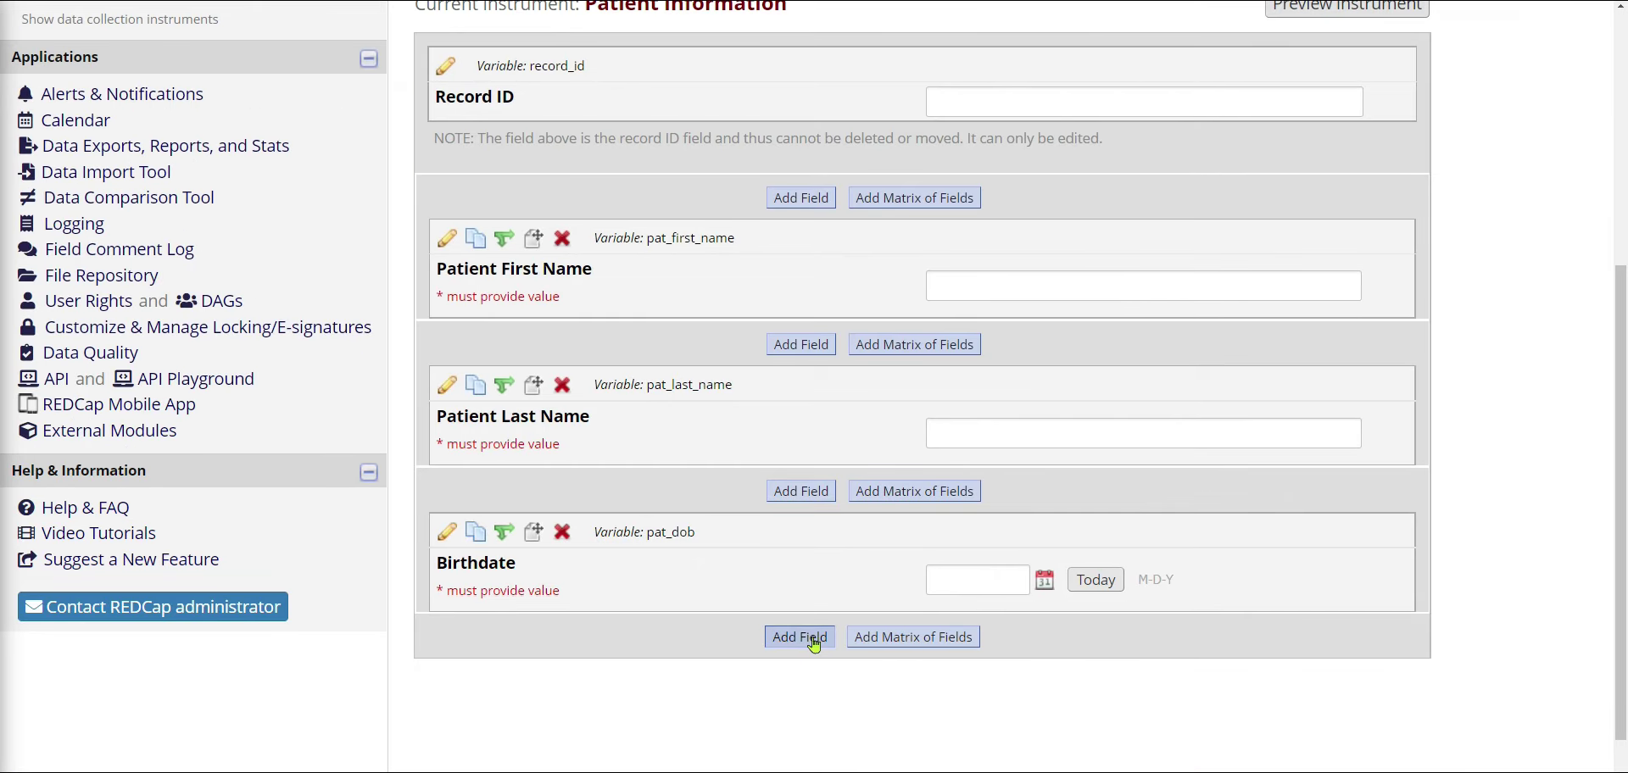
Start a Multiple Choice - Radio Buttons (Single Answer) field below Birthdate and label it State of Residence
{"action": "left_click", "coordinate": [797, 643]}
{"action": "left_click", "coordinate": [574, 193]}
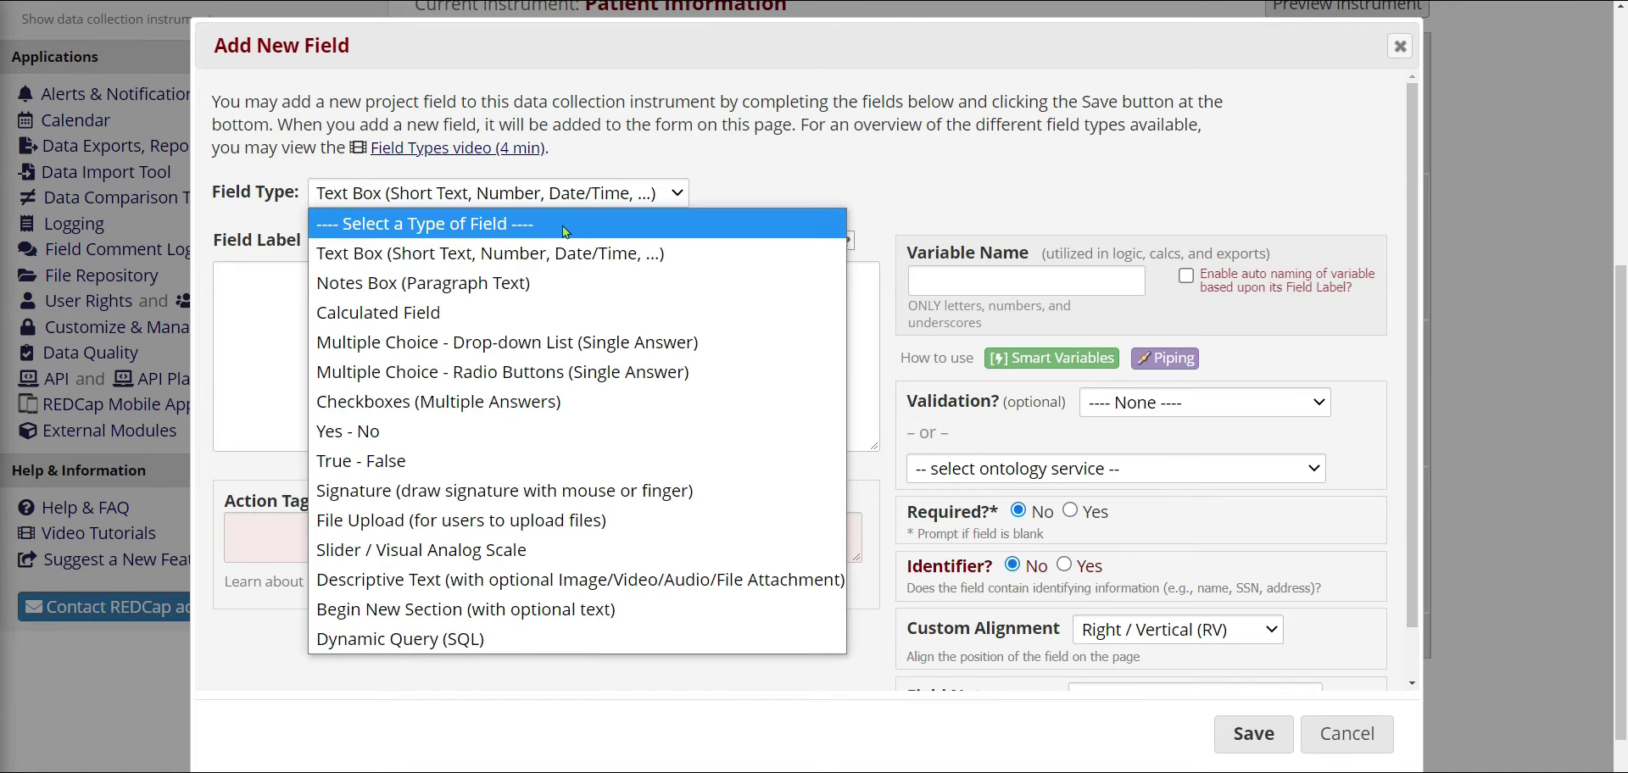
{"action": "left_click", "coordinate": [565, 226]}
{"action": "left_click", "coordinate": [459, 204]}
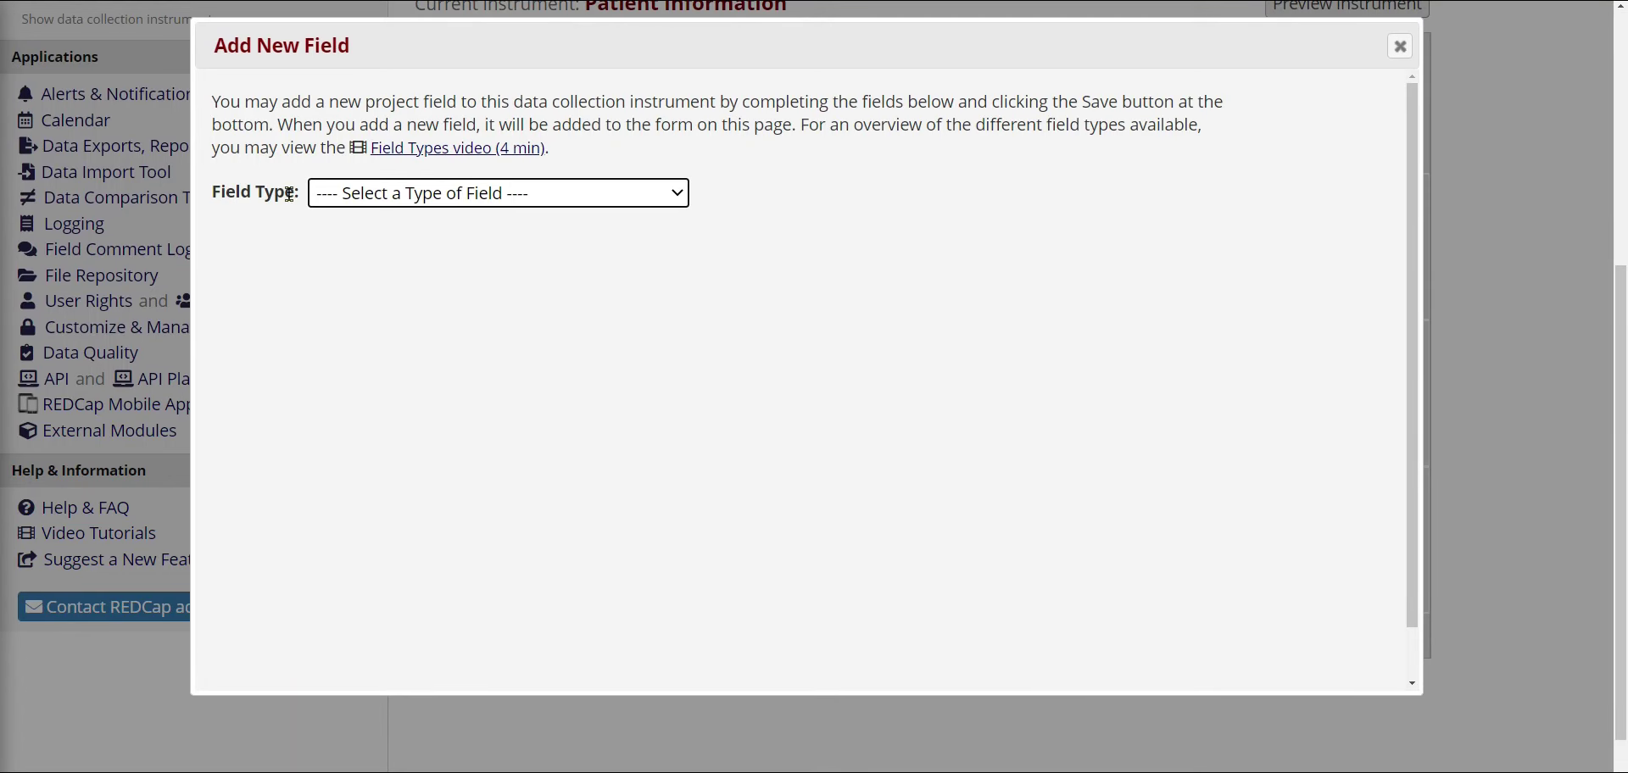
{"action": "left_click", "coordinate": [659, 200]}
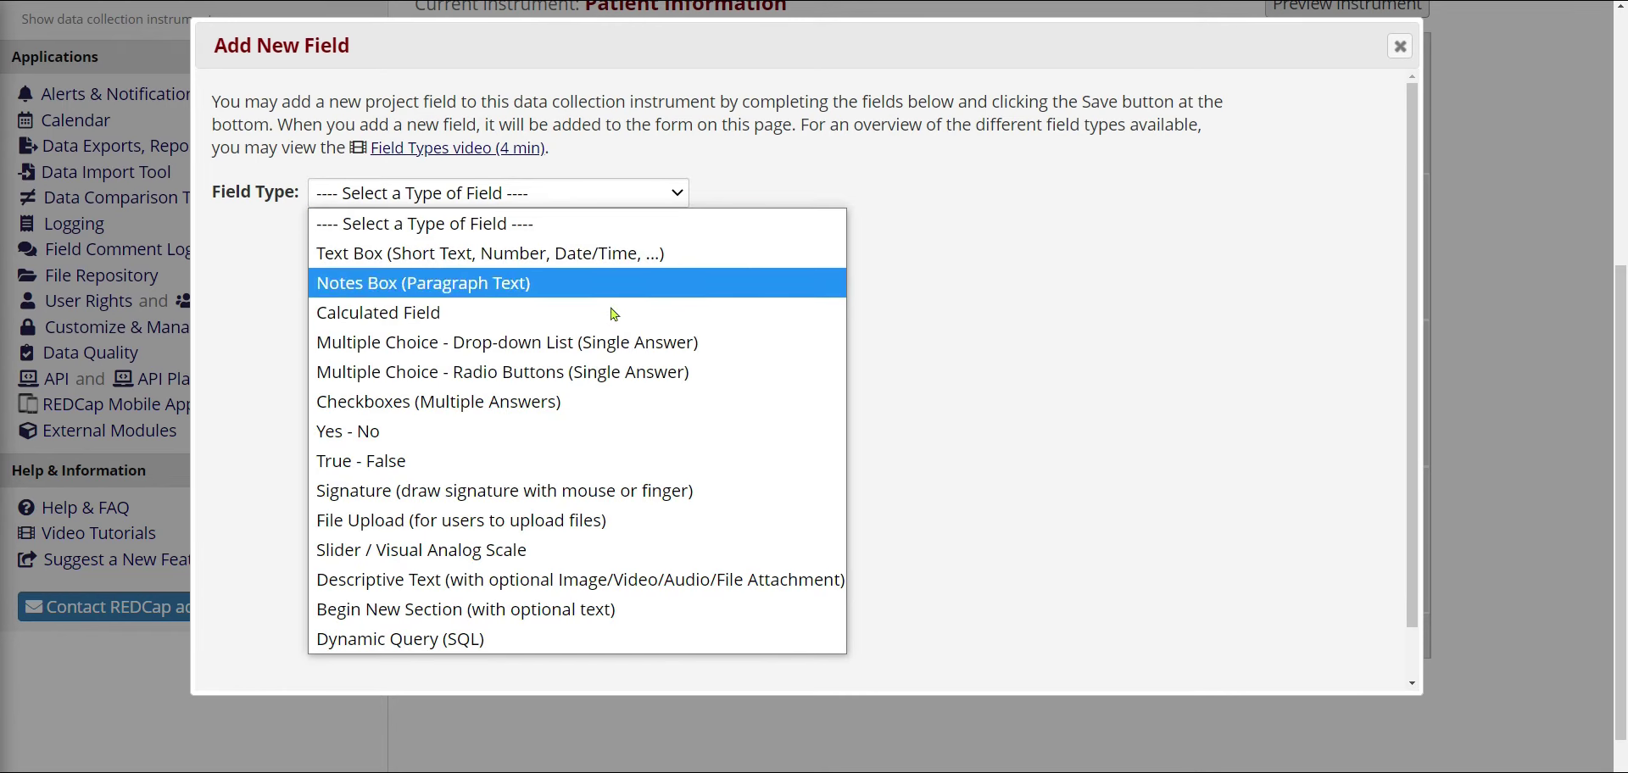
{"action": "left_click", "coordinate": [564, 189]}
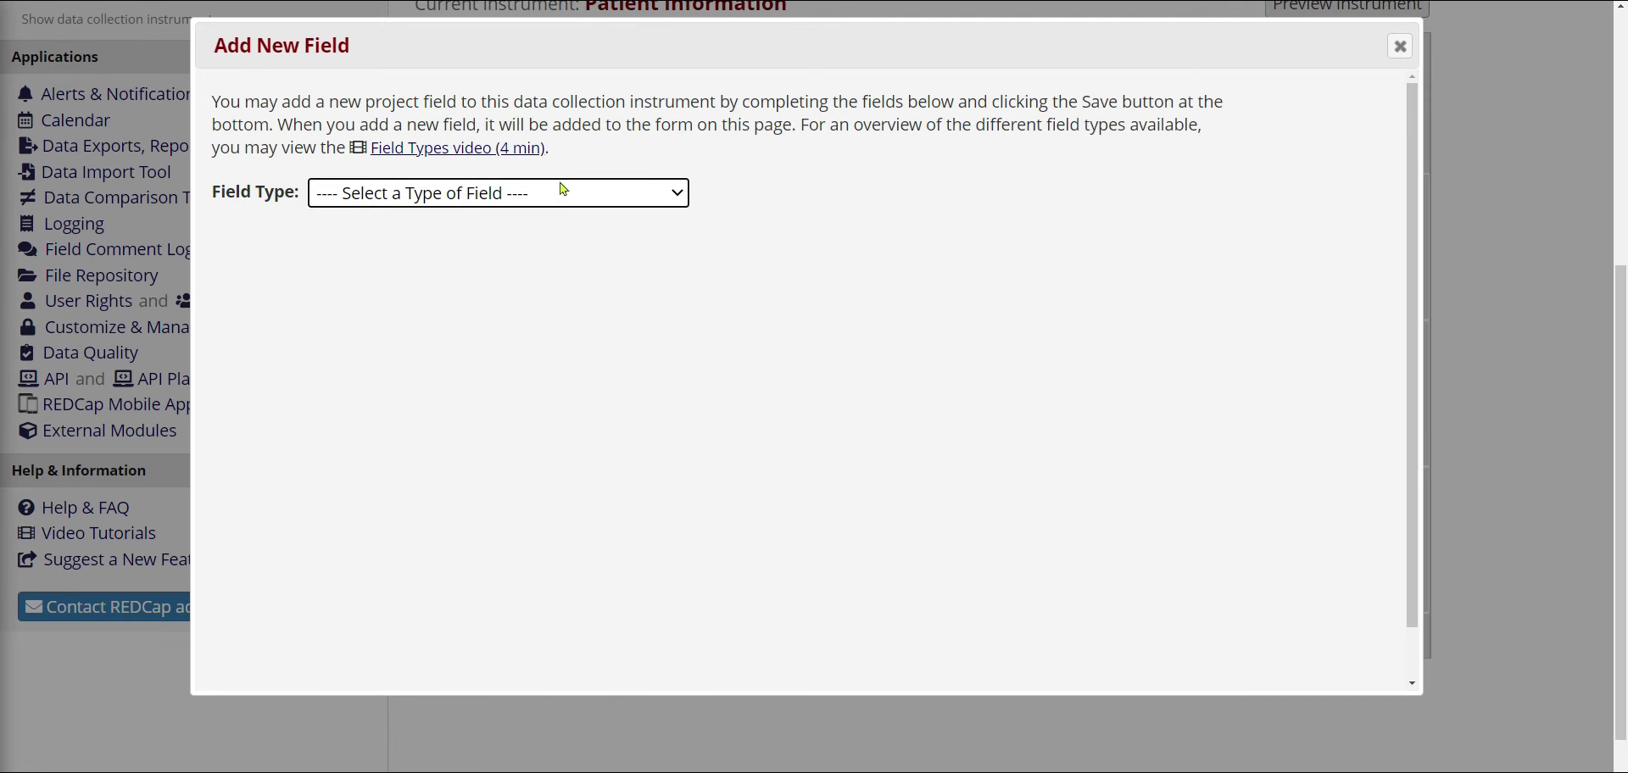
{"action": "left_click", "coordinate": [623, 195]}
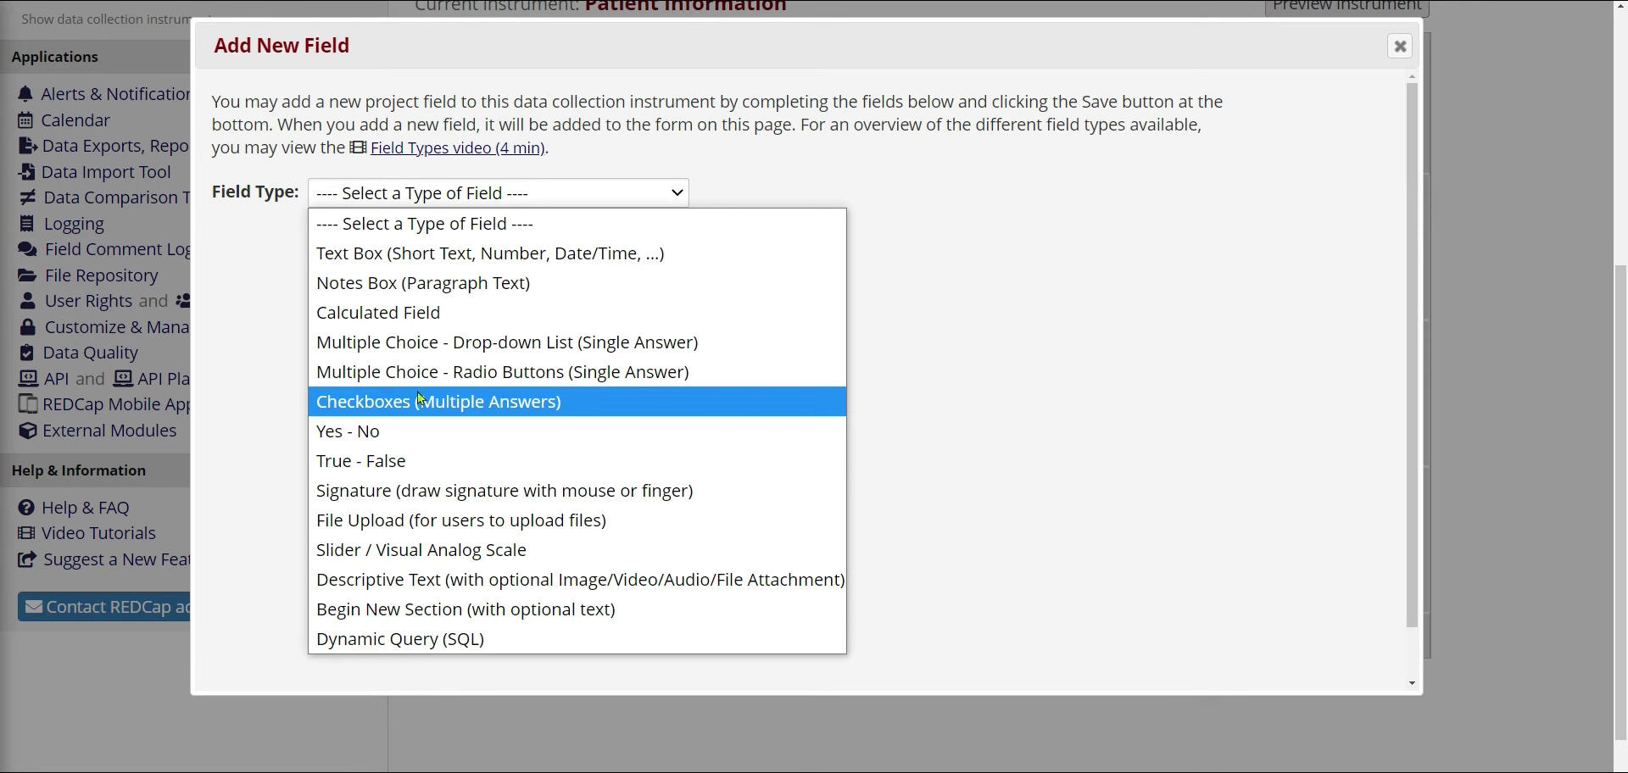
{"action": "left_click", "coordinate": [555, 379]}
{"action": "left_click", "coordinate": [434, 290]}
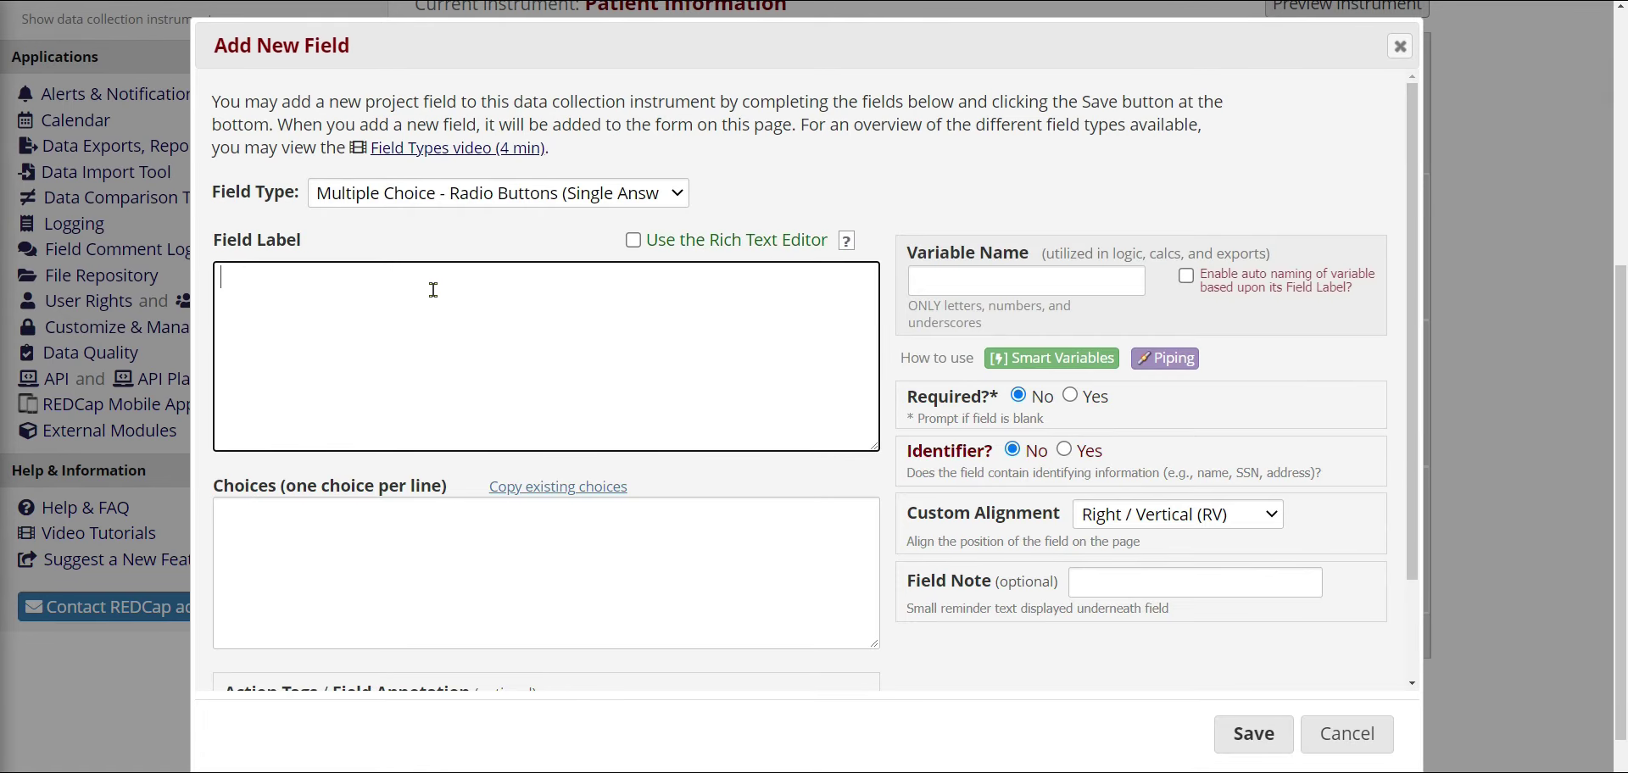
{"action": "type", "text": "State of Residence"}
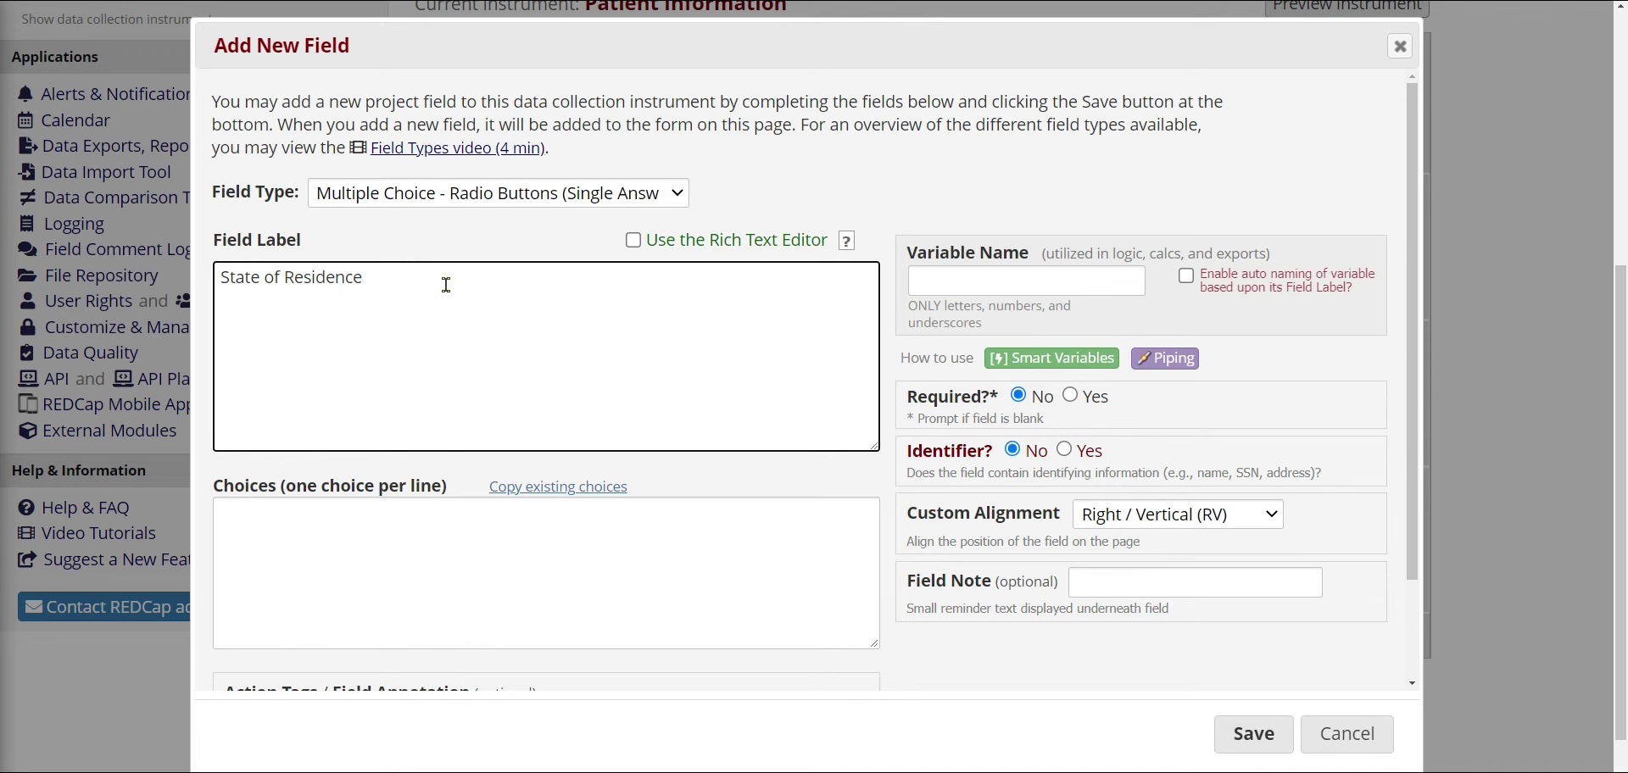
Name the State of Residence field's variable pat_state
{"action": "left_click", "coordinate": [955, 277]}
{"action": "type", "text": "pat_state"}
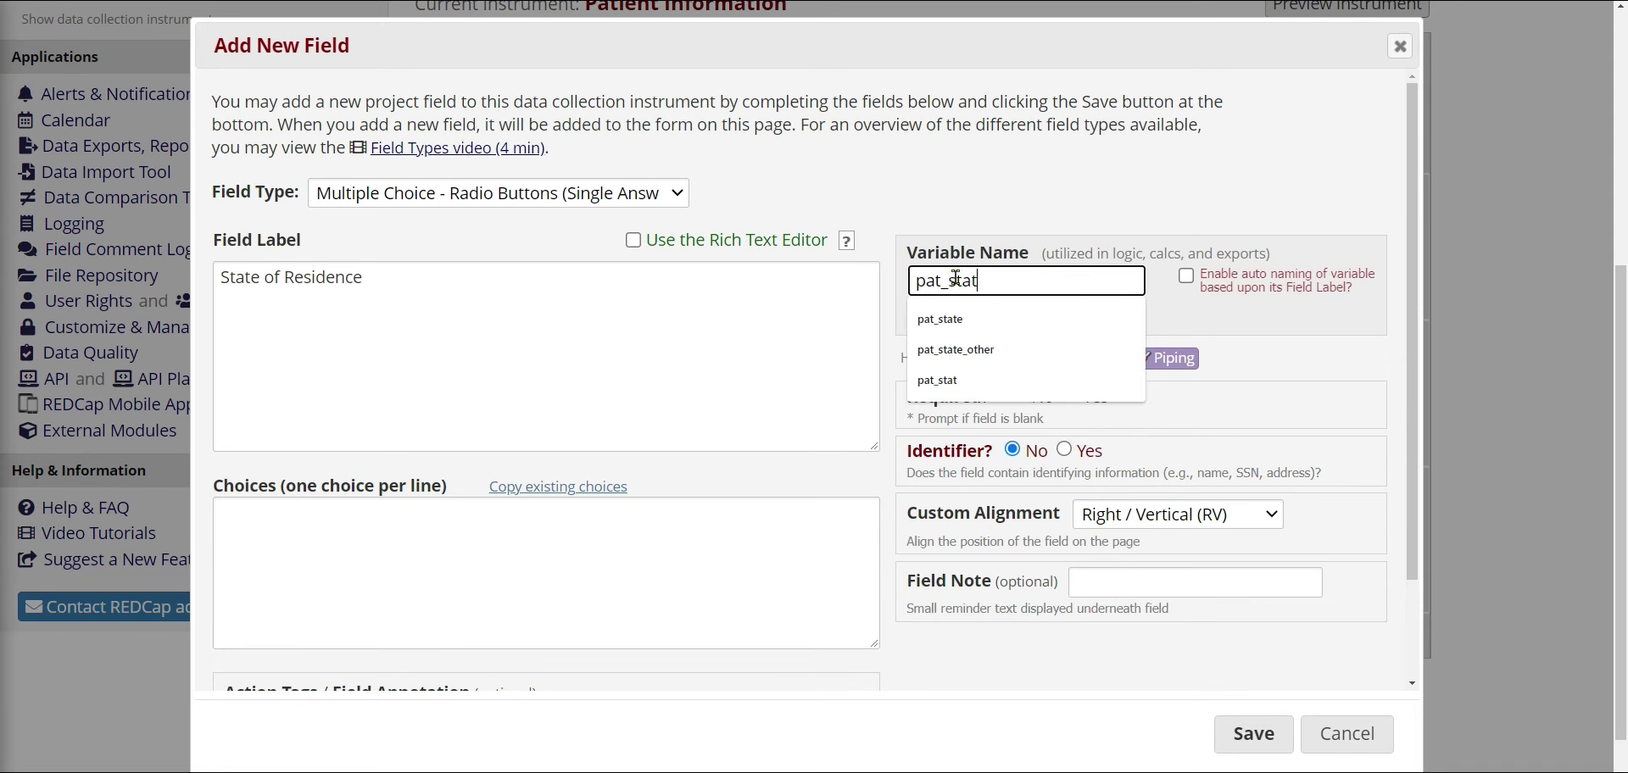
{"action": "left_click", "coordinate": [743, 472]}
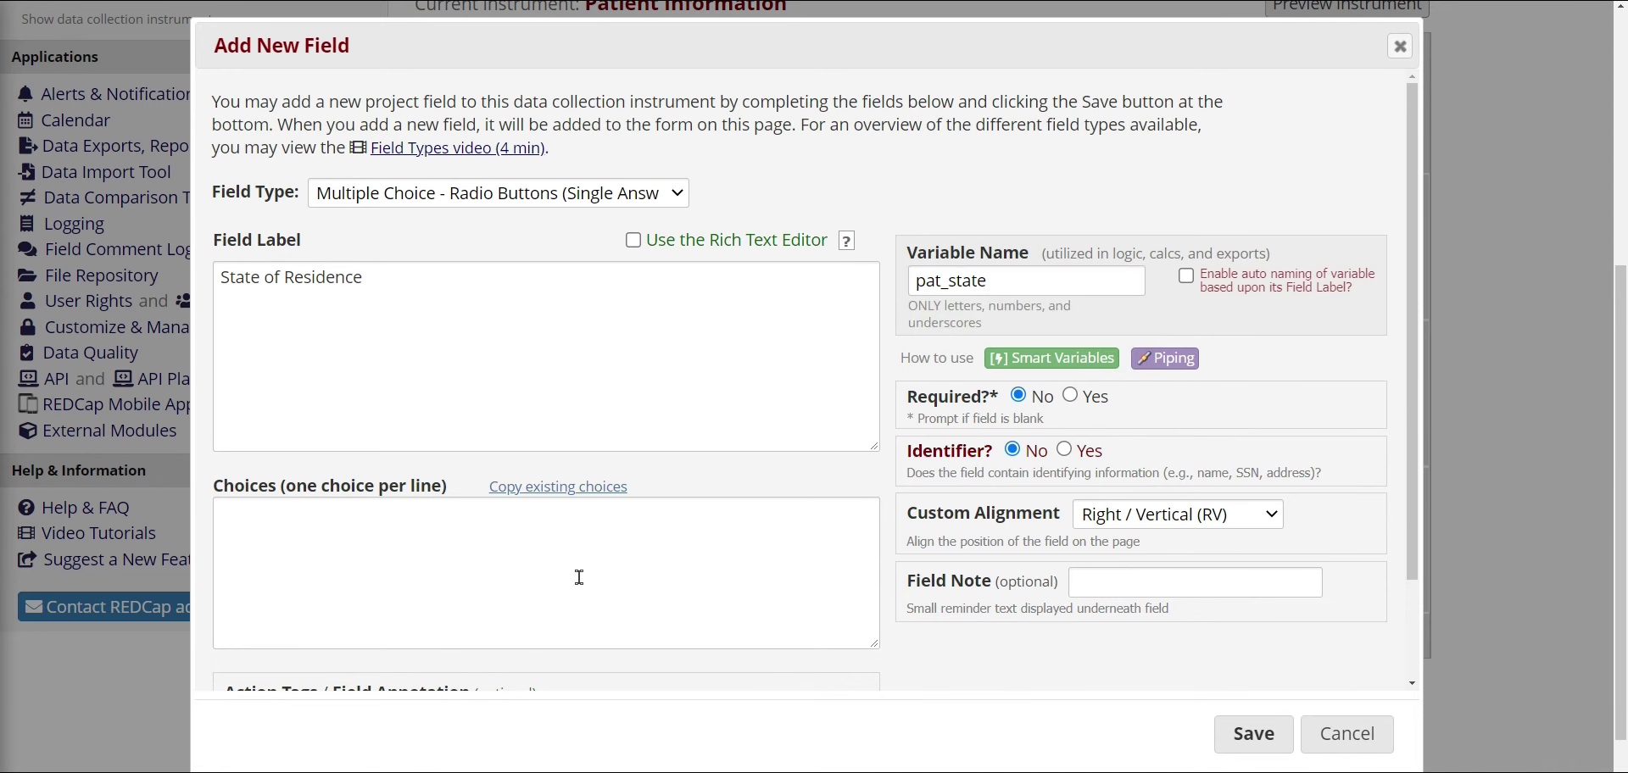
Enter the choices 1, California; 2, Oregon; 3, Washington; and an uncoded Other, one per line
{"action": "scroll", "coordinate": [360, 502], "scroll_direction": "down", "scroll_amount": 1}
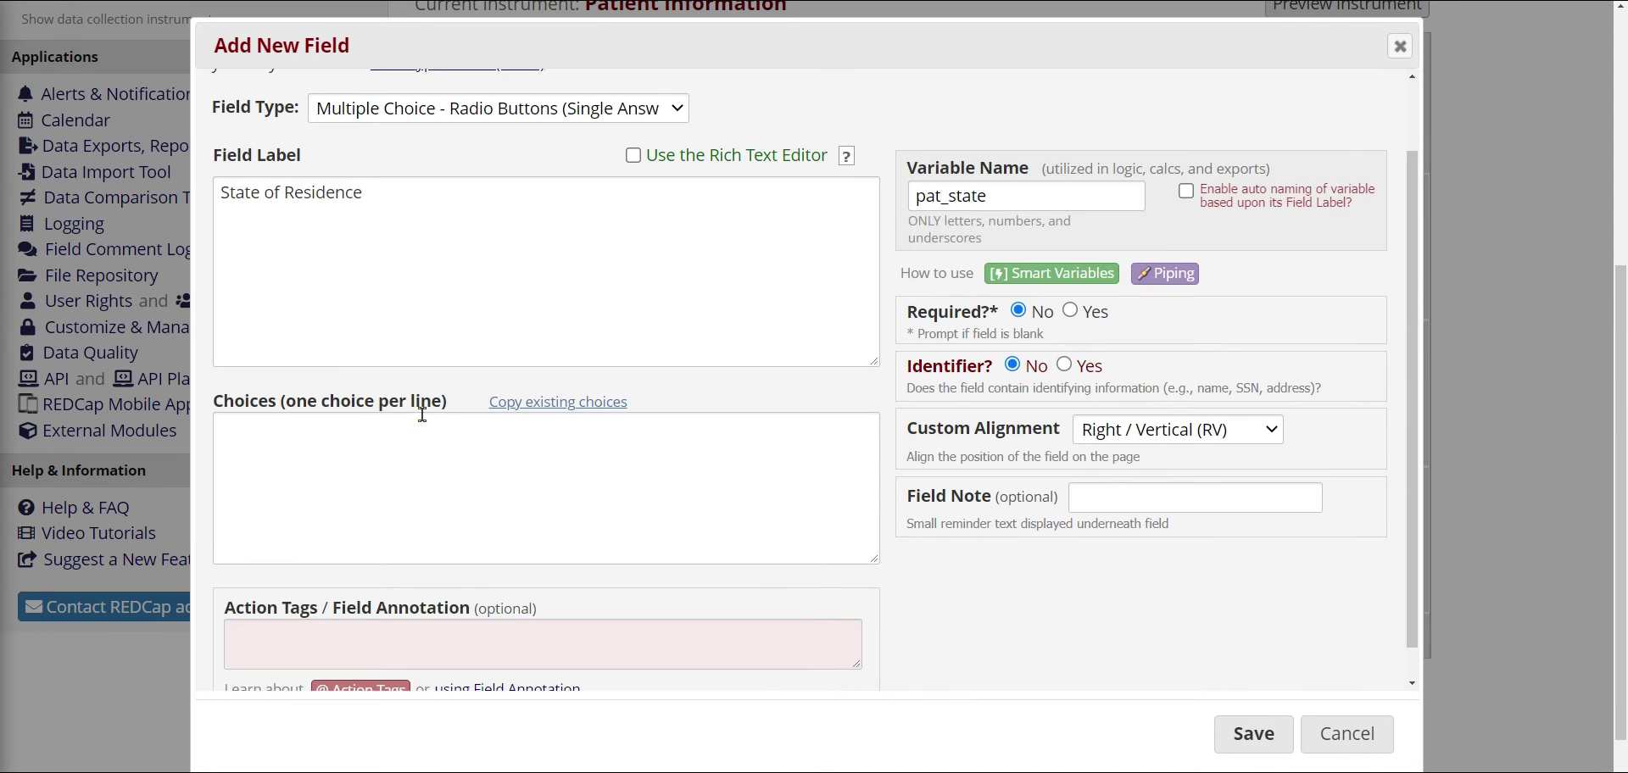
{"action": "left_click", "coordinate": [417, 465]}
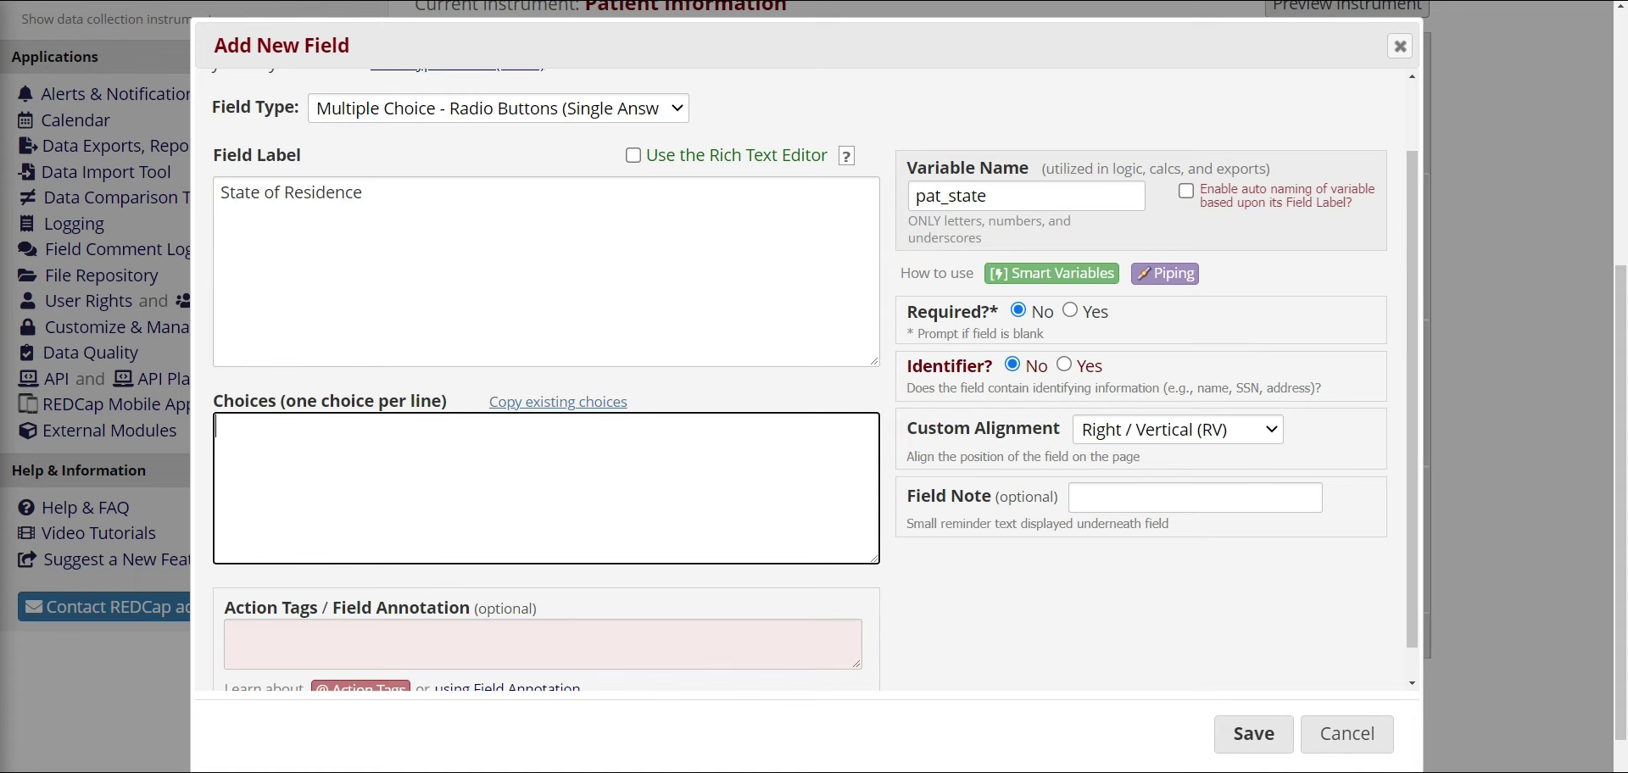
{"action": "type", "text": ", California"}
{"action": "key", "text": "Return"}
{"action": "type", "text": "2, Oregon"}
{"action": "key", "text": "Return"}
{"action": "type", "text": "3, "}
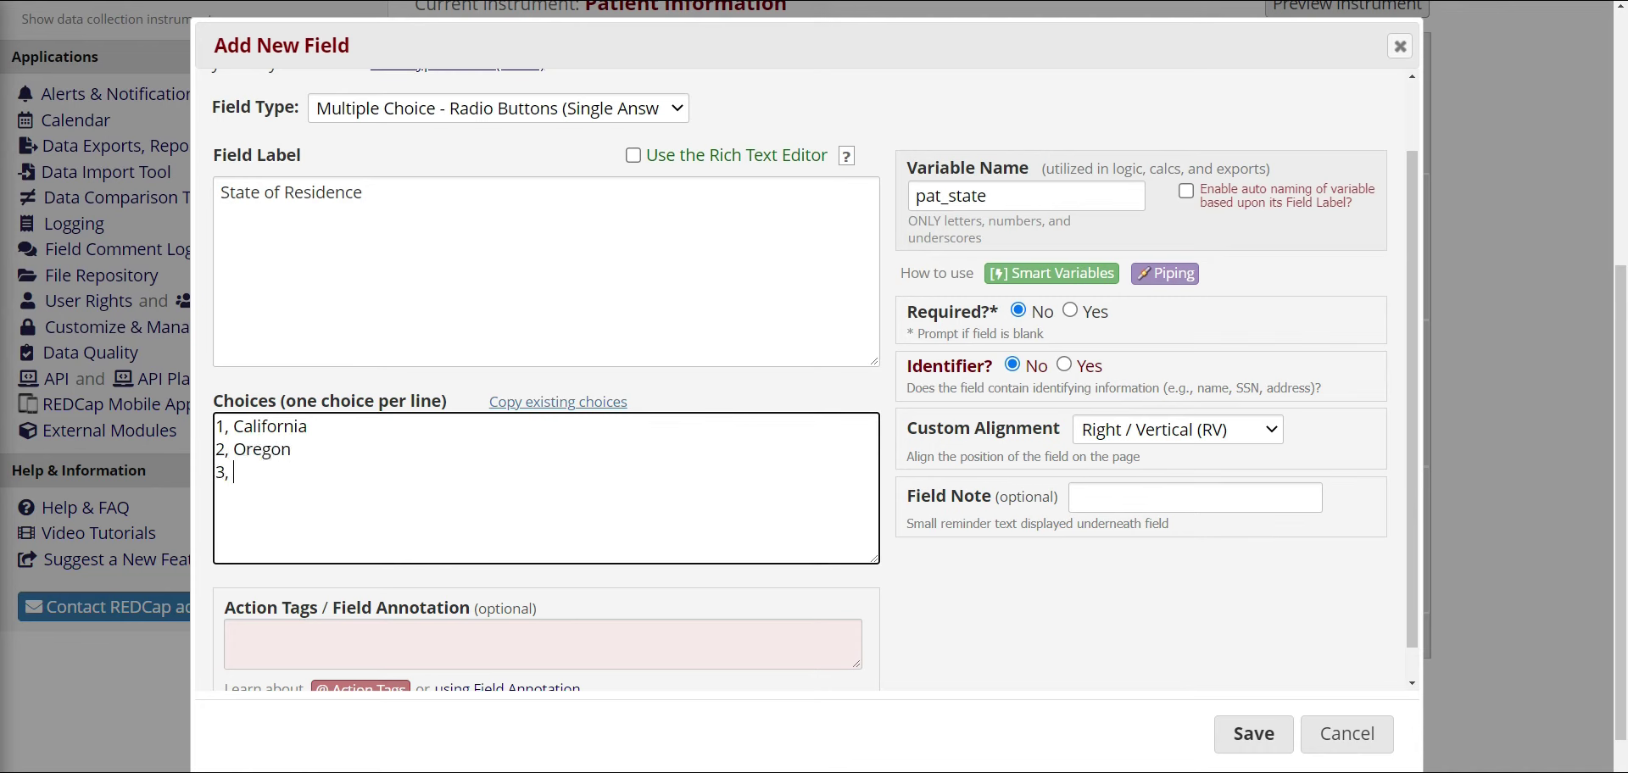
{"action": "type", "text": "Washi"}
{"action": "key", "text": "BackSpace"}
{"action": "key", "text": "BackSpace"}
{"action": "key", "text": "BackSpace"}
{"action": "key", "text": "BackSpace"}
{"action": "type", "text": "ashington"}
{"action": "key", "text": "Return"}
{"action": "type", "text": "Other"}
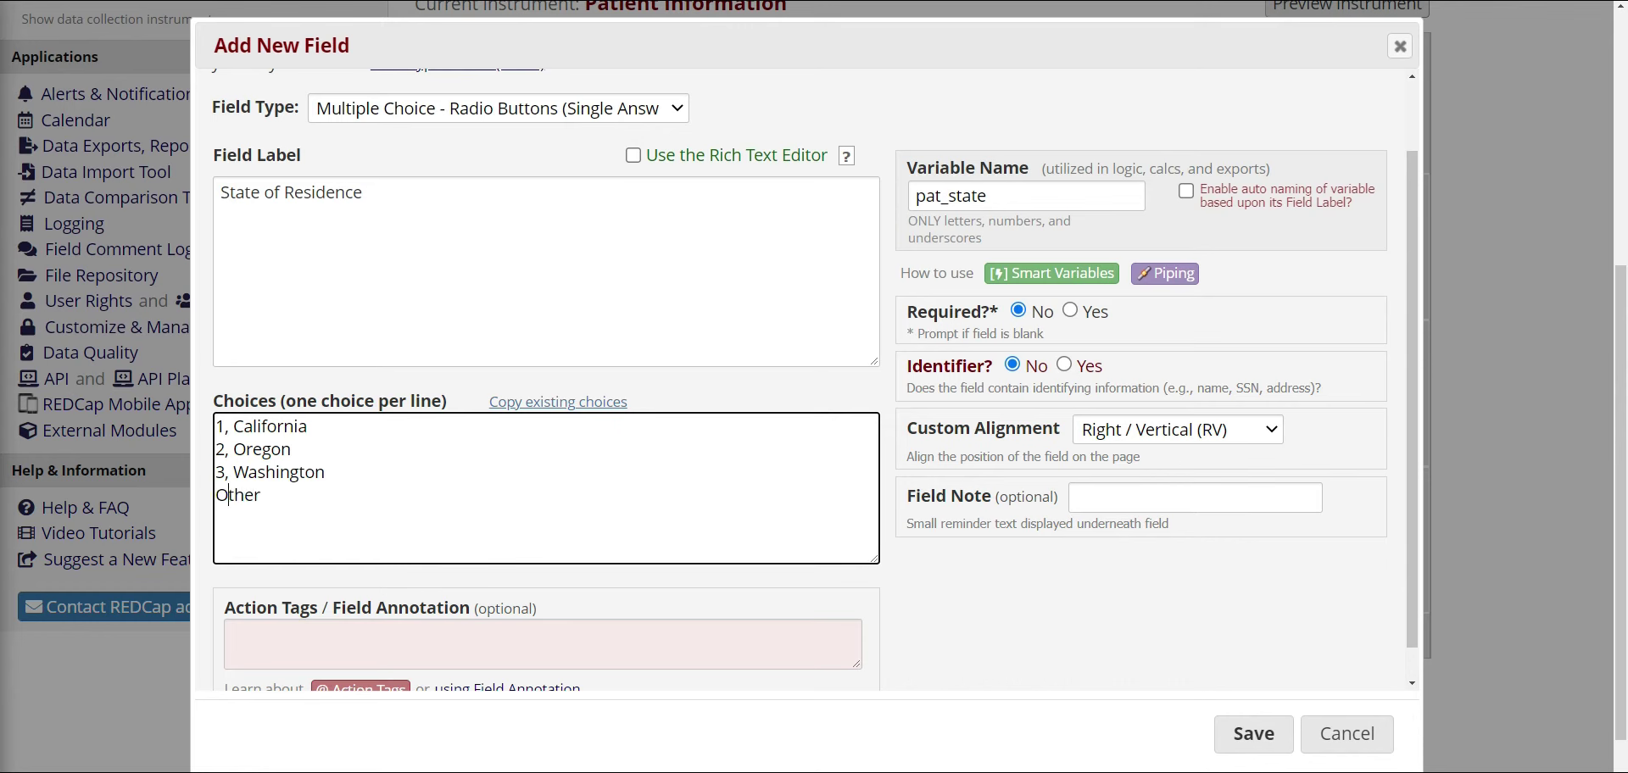
Code the Other choice of State of Residence as xx
{"action": "type", "text": "99,"}
{"action": "key", "text": "BackSpace"}
{"action": "key", "text": "BackSpace"}
{"action": "type", "text": "xx"}
{"action": "key", "text": "Return"}
{"action": "type", "text": "4,"}
{"action": "key", "text": "Return"}
{"action": "type", "text": "5,"}
{"action": "key", "text": "BackSpace"}
{"action": "key", "text": "BackSpace"}
{"action": "key", "text": "BackSpace"}
{"action": "key", "text": "BackSpace"}
{"action": "key", "text": "BackSpace"}
{"action": "left_click", "coordinate": [216, 517]}
{"action": "key", "text": "BackSpace"}
{"action": "key", "text": "BackSpace"}
Save the State of Residence field with its four choices
{"action": "left_click_drag", "start_coordinate": [379, 464], "coordinate": [234, 423]}
{"action": "left_click", "coordinate": [234, 426]}
{"action": "left_click", "coordinate": [1248, 736]}
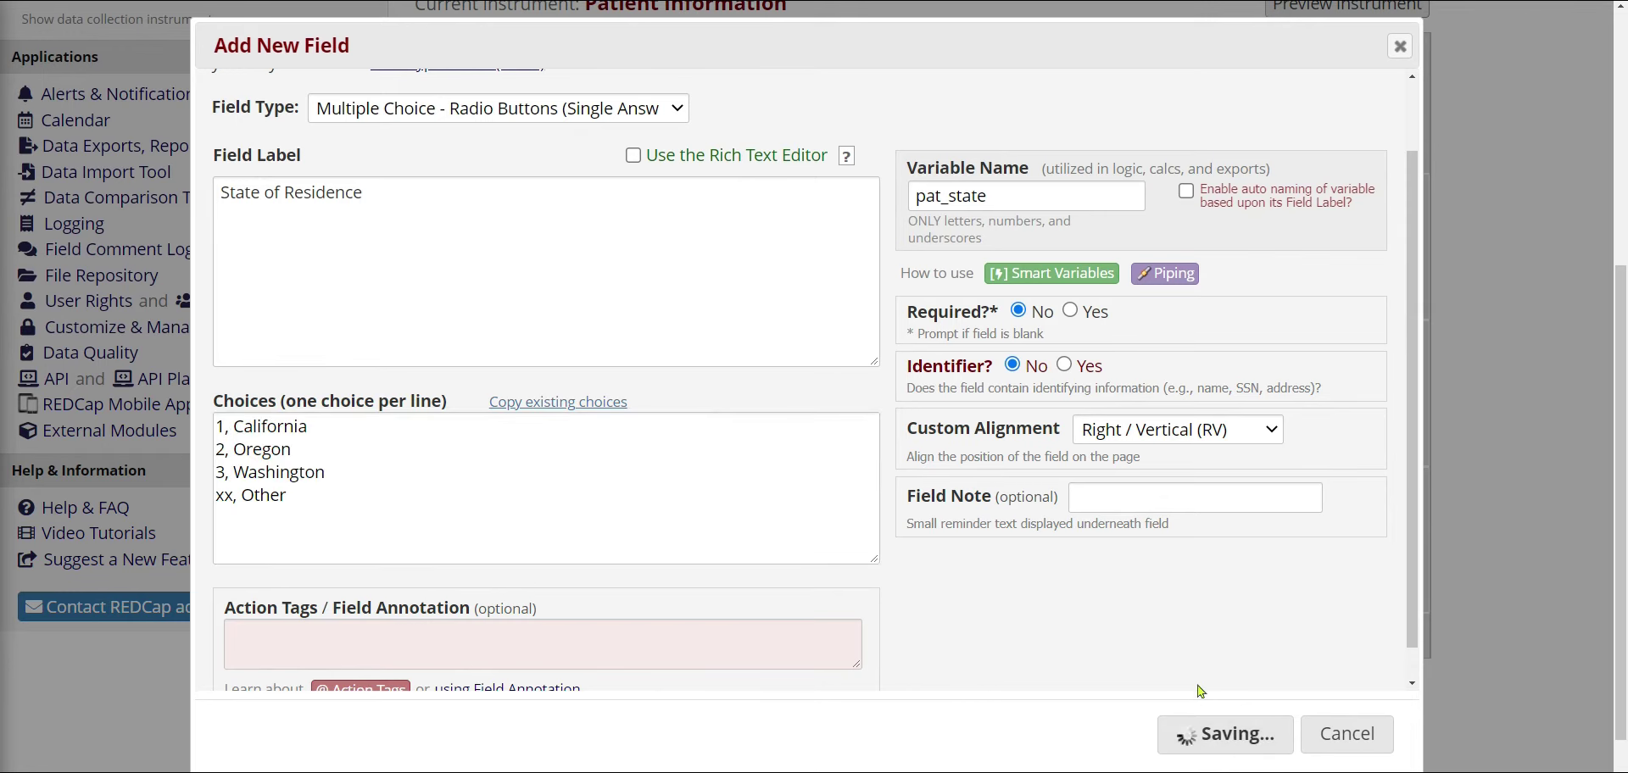
Leave the Patient Information form for the instrument list and open the Office Visit instrument for editing
{"action": "scroll", "coordinate": [1428, 465], "scroll_direction": "down", "scroll_amount": 2}
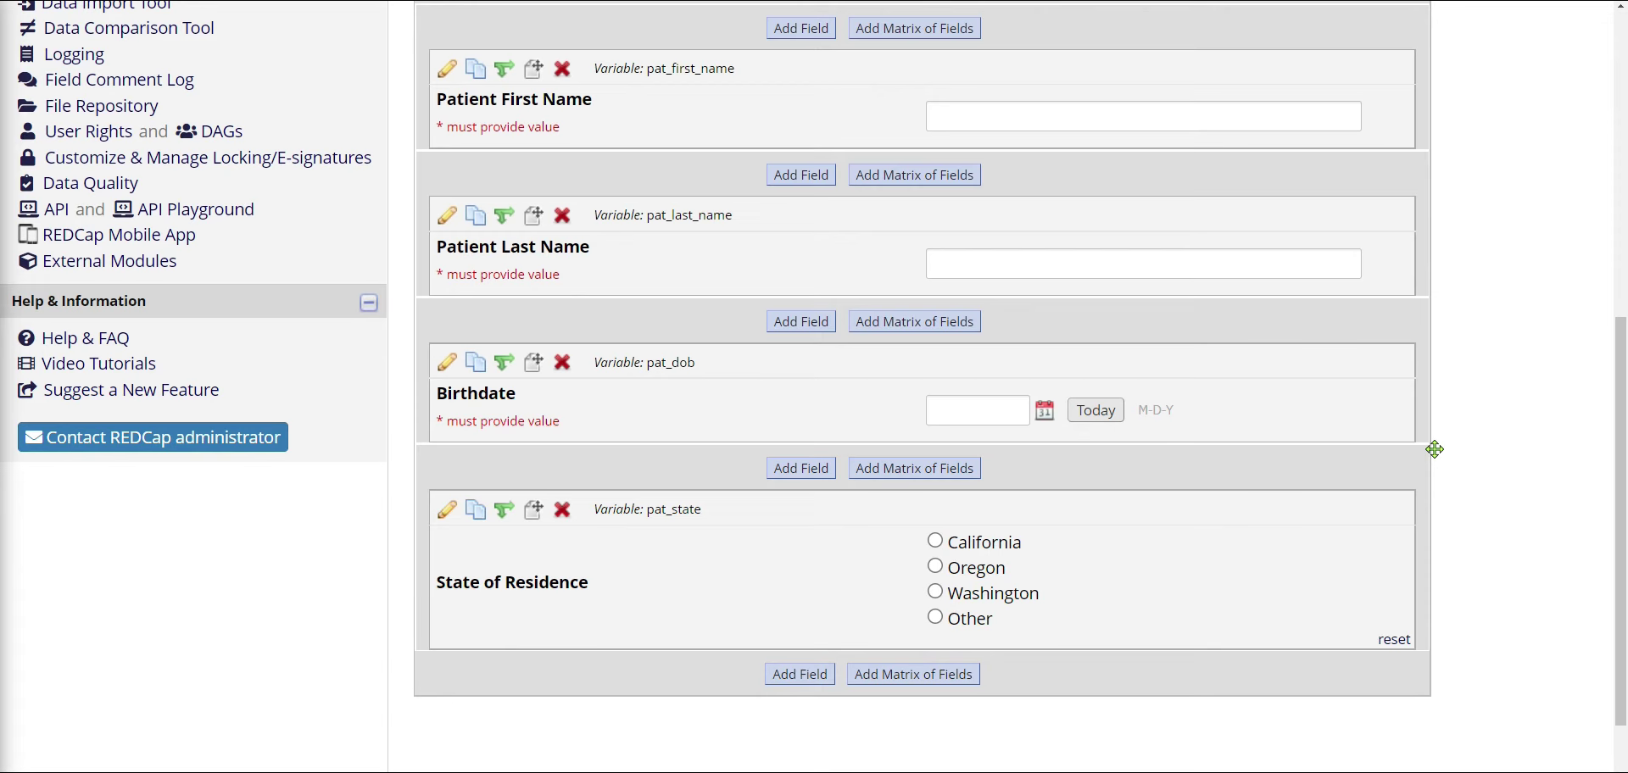
{"action": "scroll", "coordinate": [1351, 454], "scroll_direction": "up", "scroll_amount": 5}
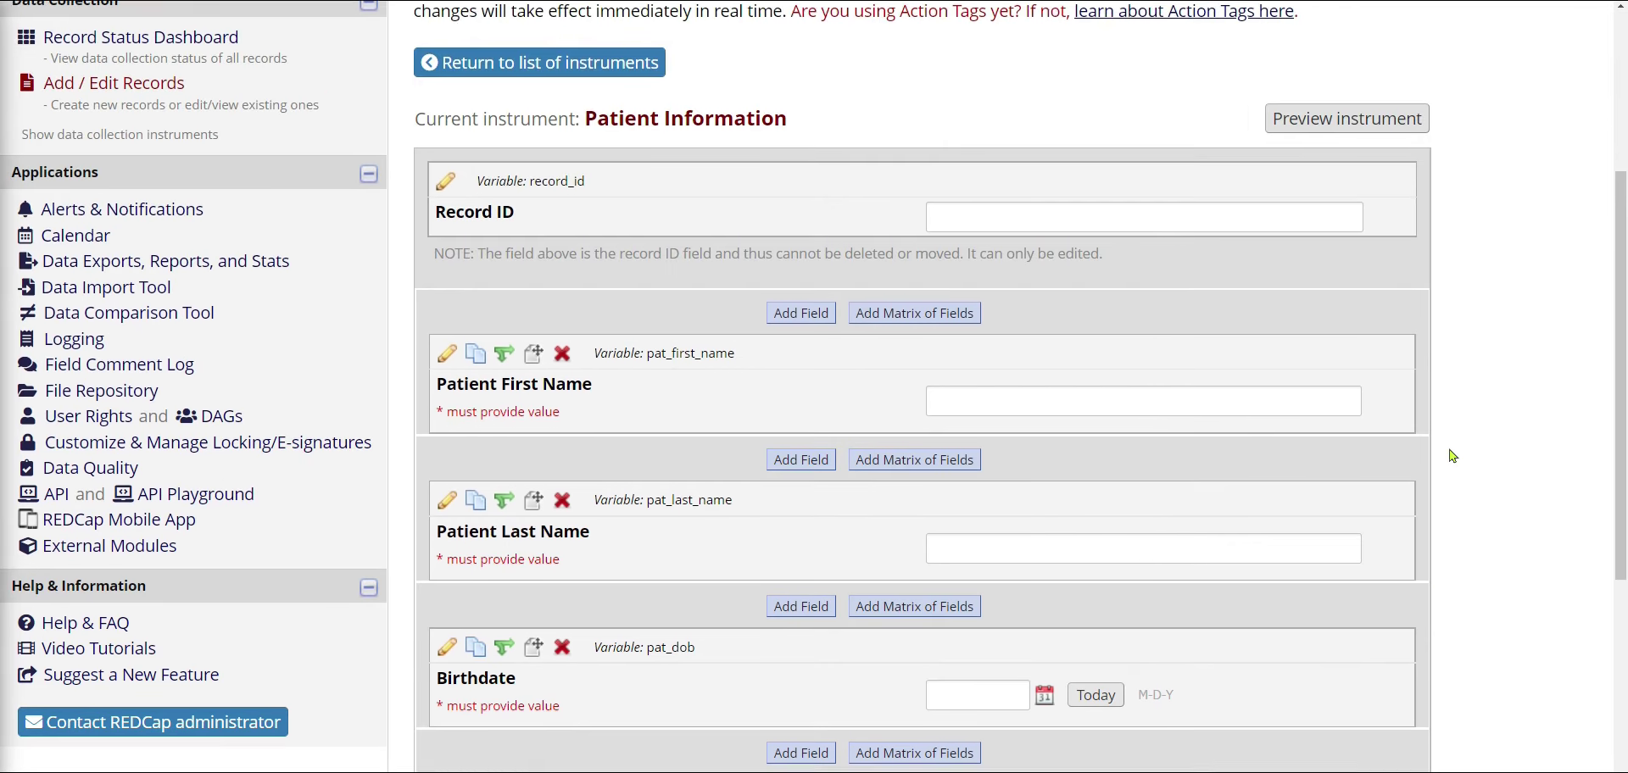
{"action": "double_click", "coordinate": [56, 83]}
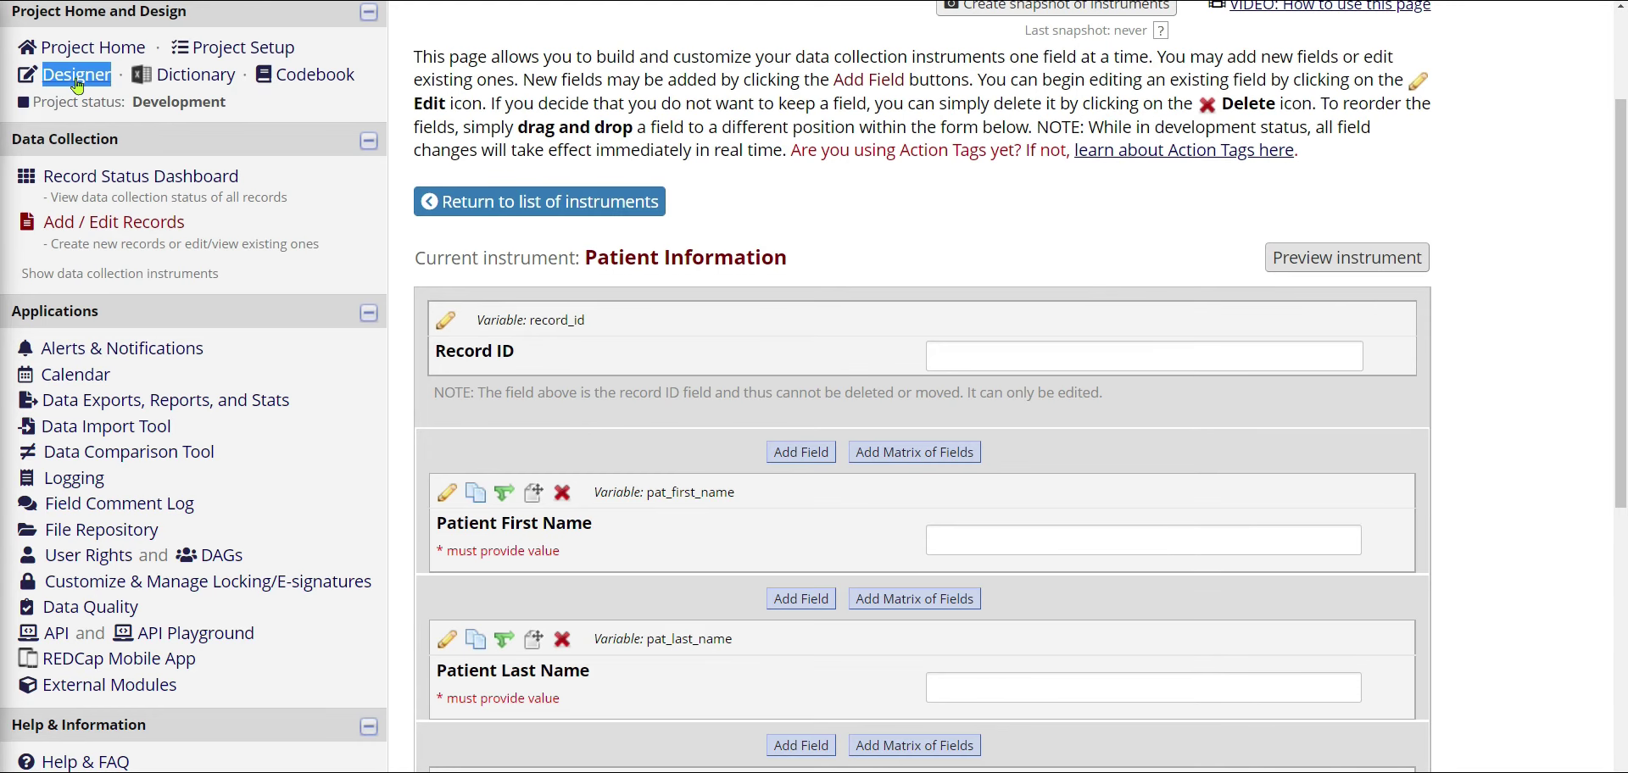
{"action": "left_click", "coordinate": [77, 86]}
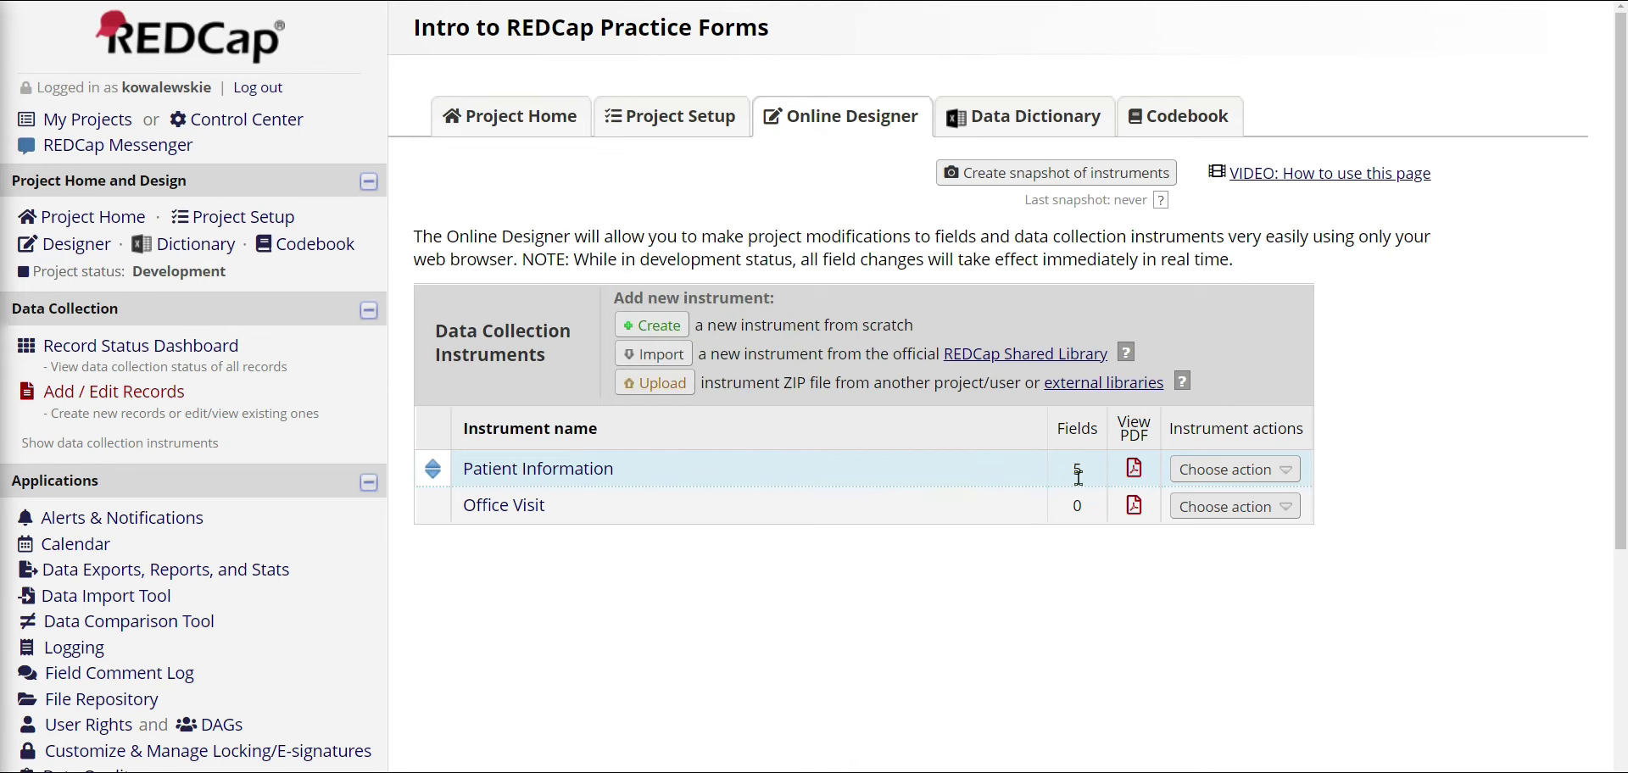
{"action": "double_click", "coordinate": [1077, 506]}
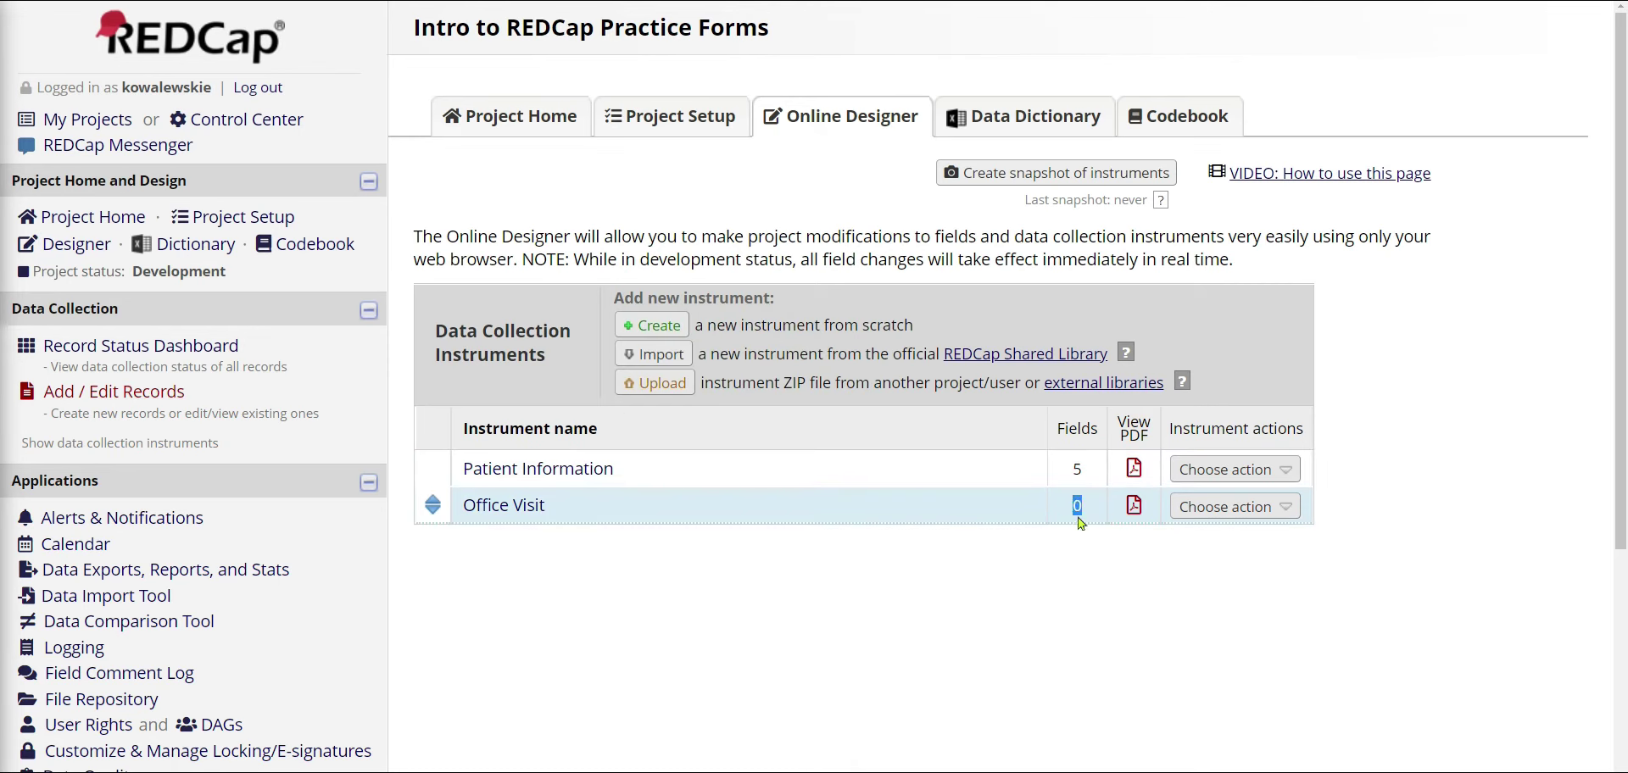
{"action": "left_click", "coordinate": [1062, 547]}
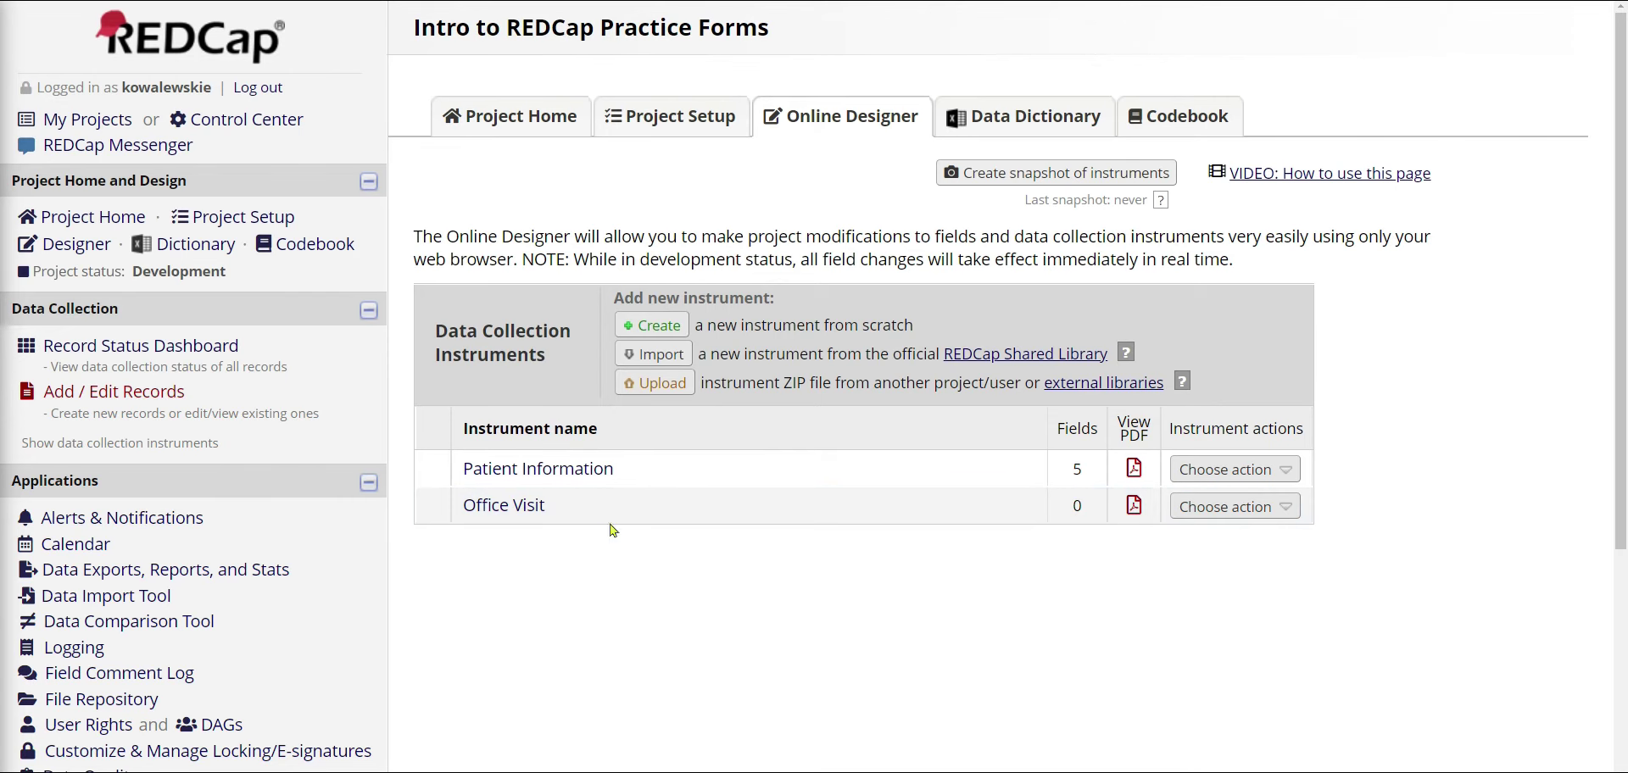
{"action": "left_click", "coordinate": [507, 509]}
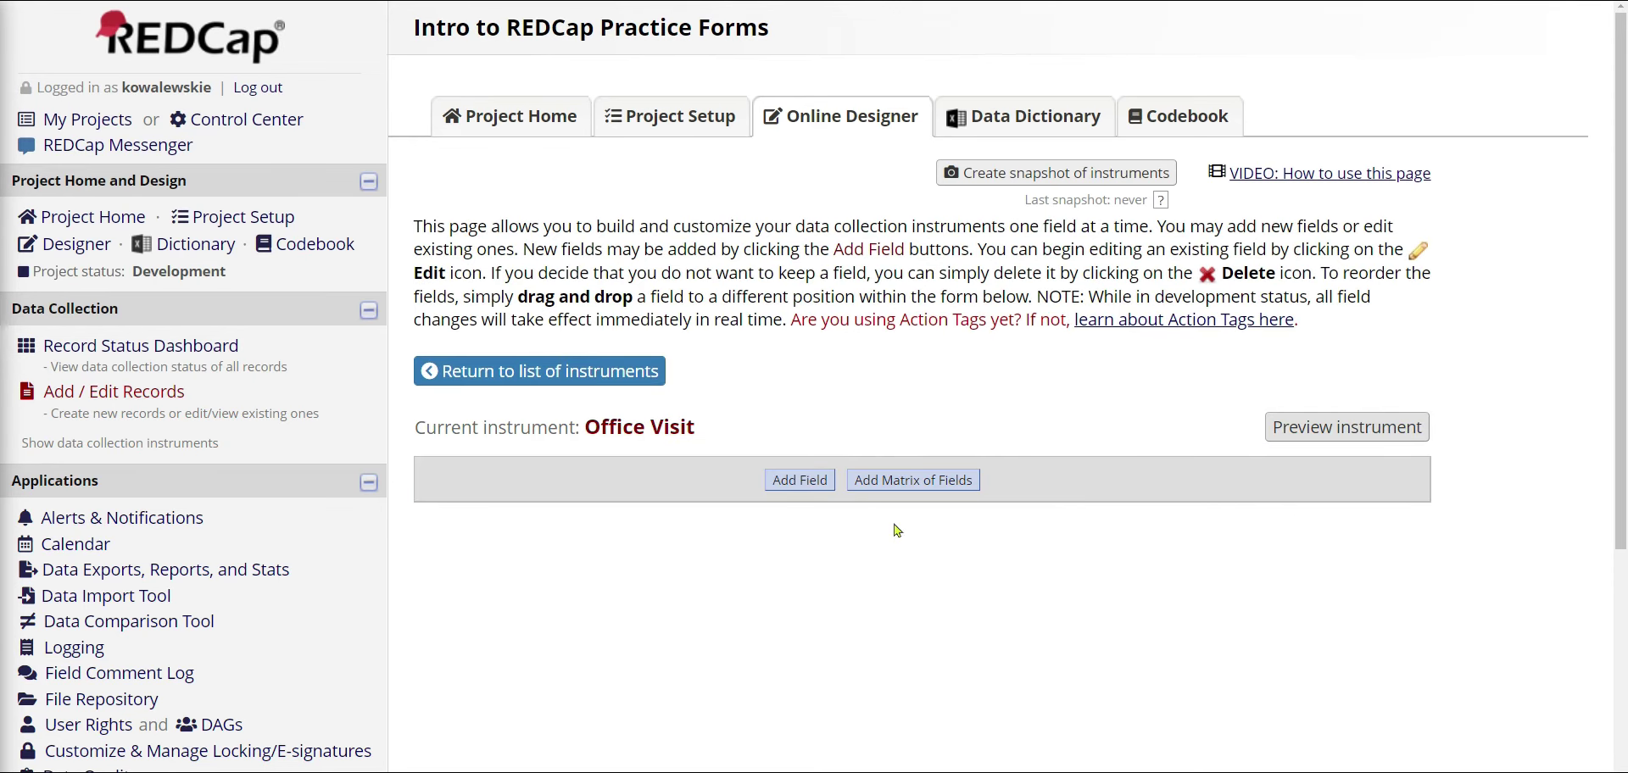
Start a Text Box field in Office Visit, labelled Date of visit, with the variable name visit_date
{"action": "left_click", "coordinate": [807, 487]}
{"action": "left_click", "coordinate": [503, 201]}
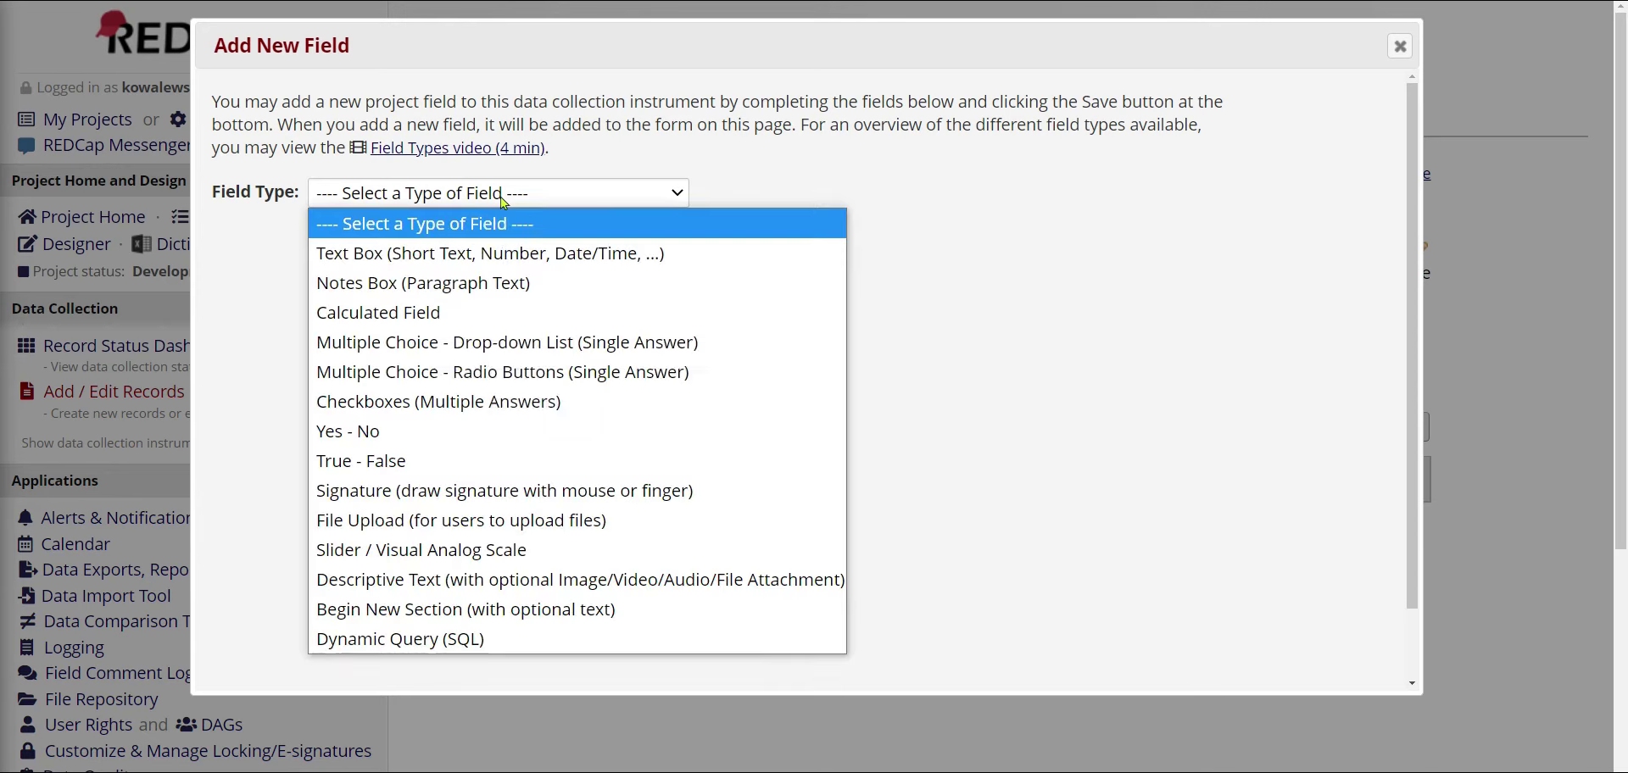
{"action": "left_click", "coordinate": [530, 255]}
{"action": "type", "text": "Date of visit"}
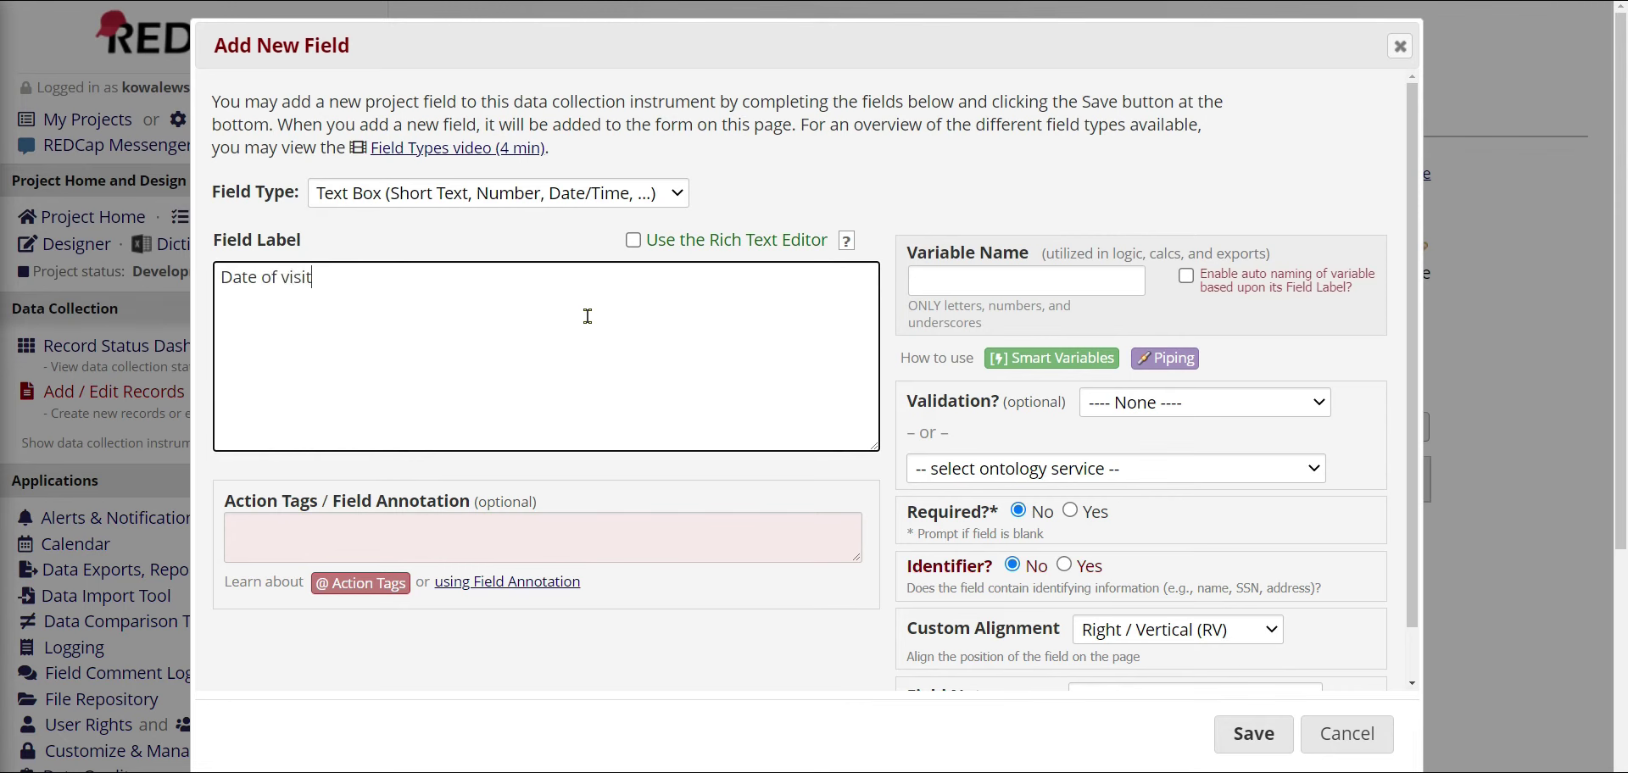
{"action": "left_click", "coordinate": [956, 281]}
{"action": "type", "text": "visit_date"}
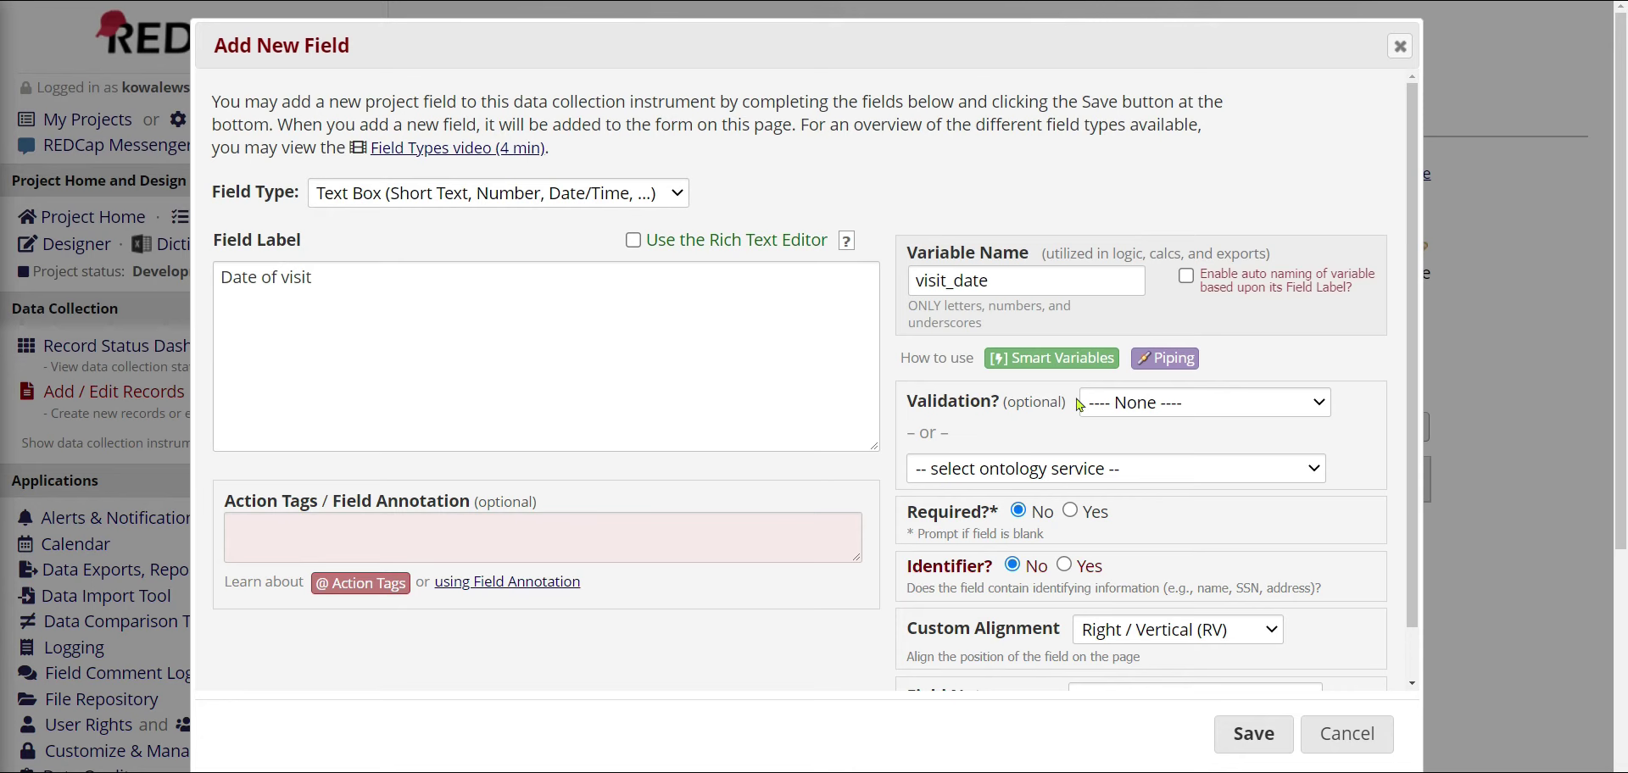
Validate Date of visit as Date (M-D-Y), mark it as required and as an identifier, and save it
{"action": "left_click", "coordinate": [1151, 405]}
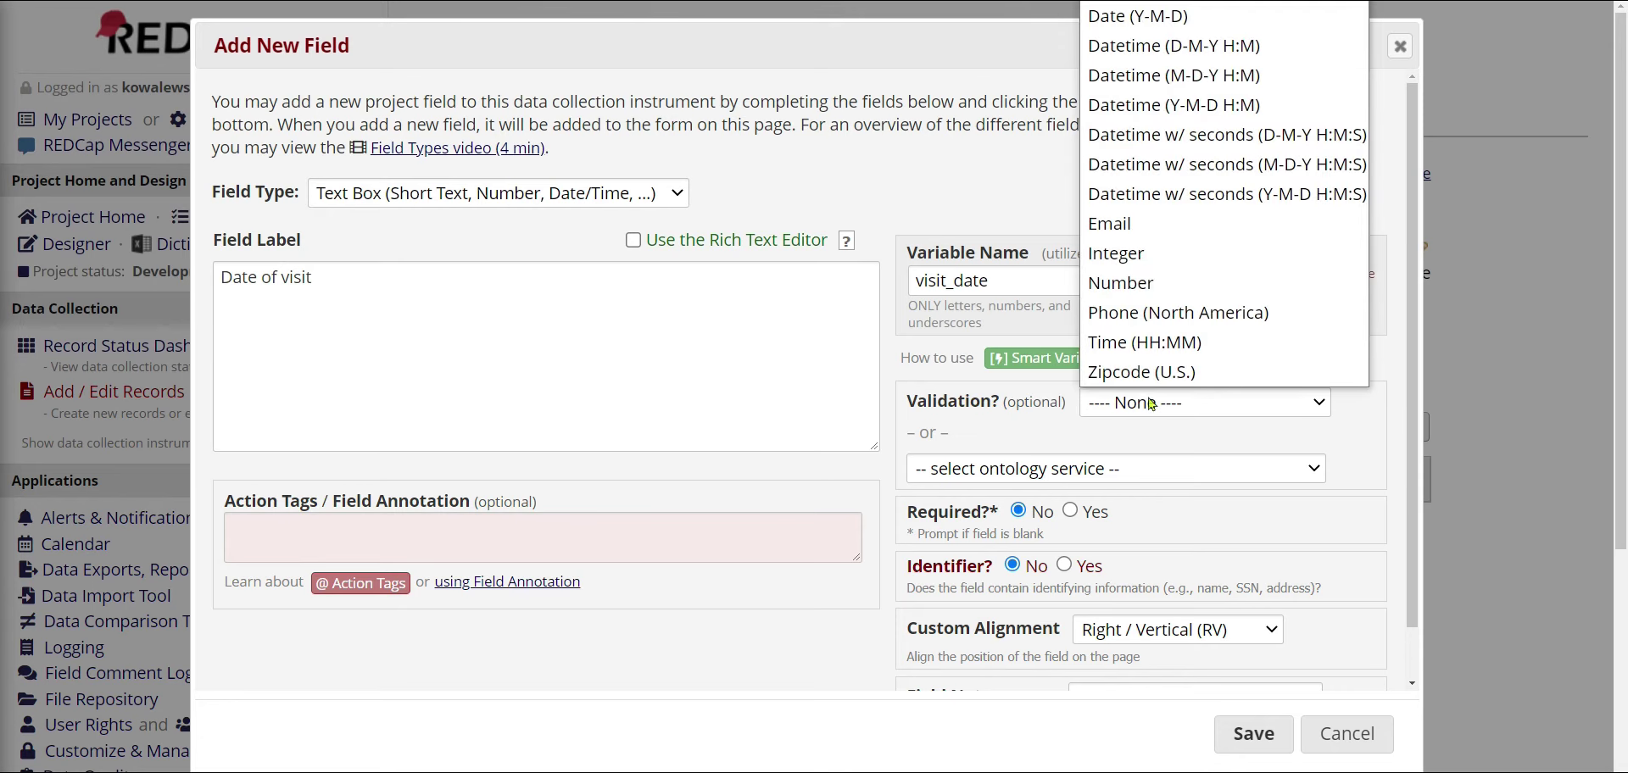
{"action": "left_click", "coordinate": [1187, 5]}
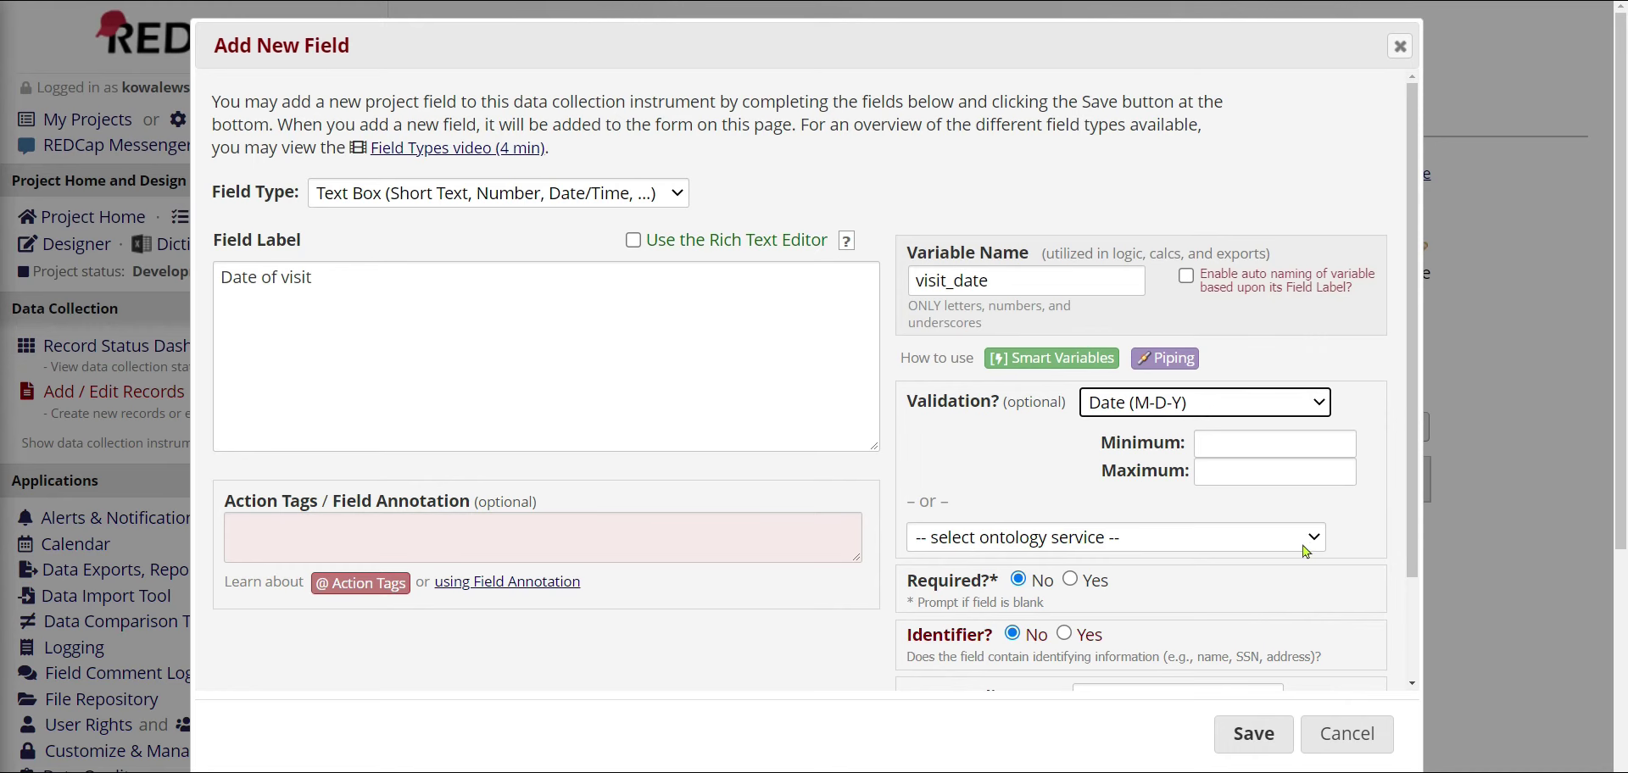
{"action": "scroll", "coordinate": [1287, 595], "scroll_direction": "down", "scroll_amount": 1}
{"action": "left_click", "coordinate": [1070, 495]}
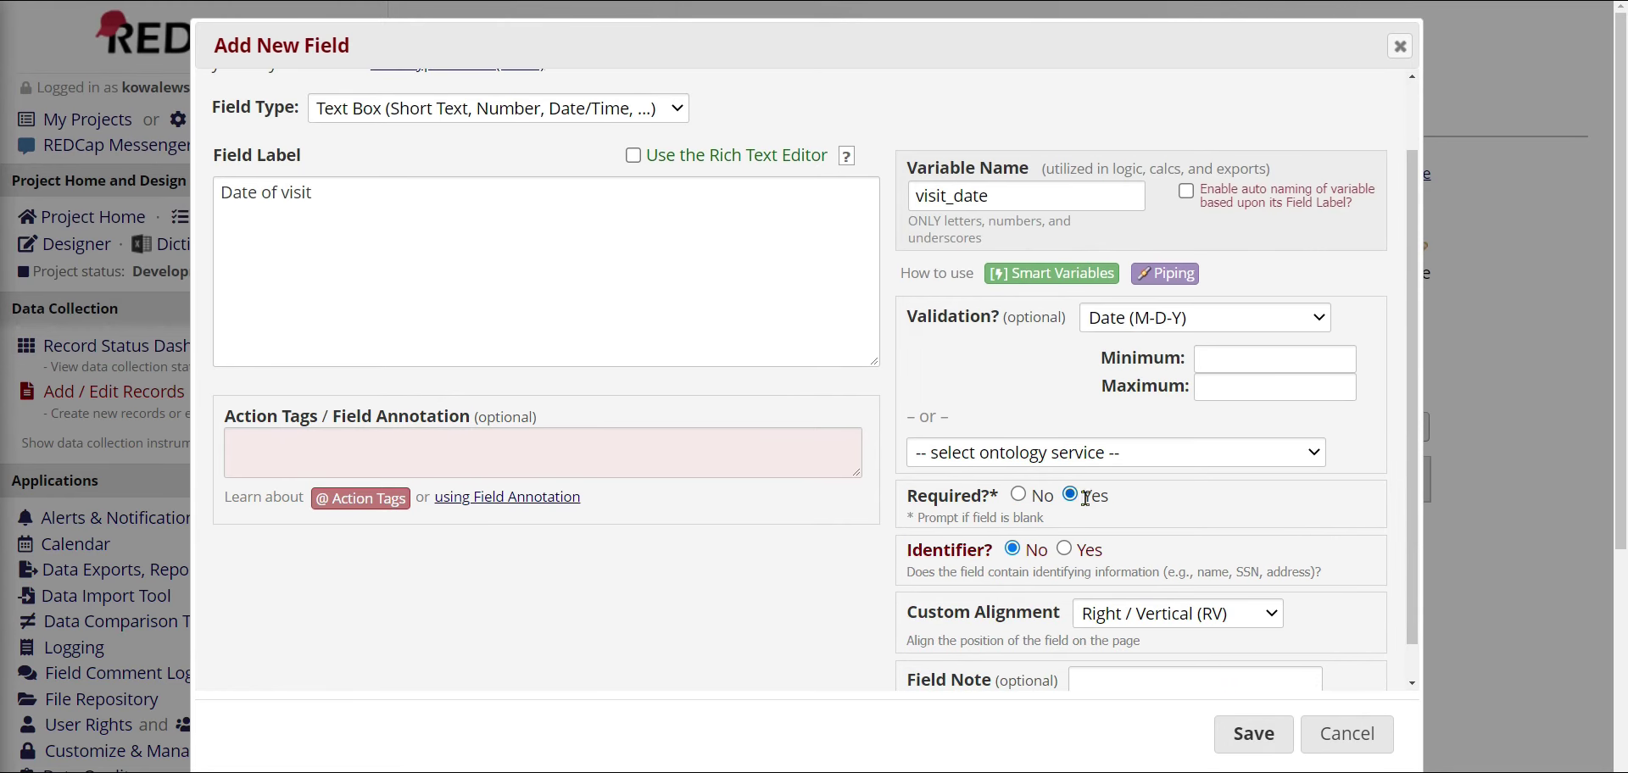
{"action": "left_click", "coordinate": [1065, 548]}
{"action": "left_click", "coordinate": [1250, 735]}
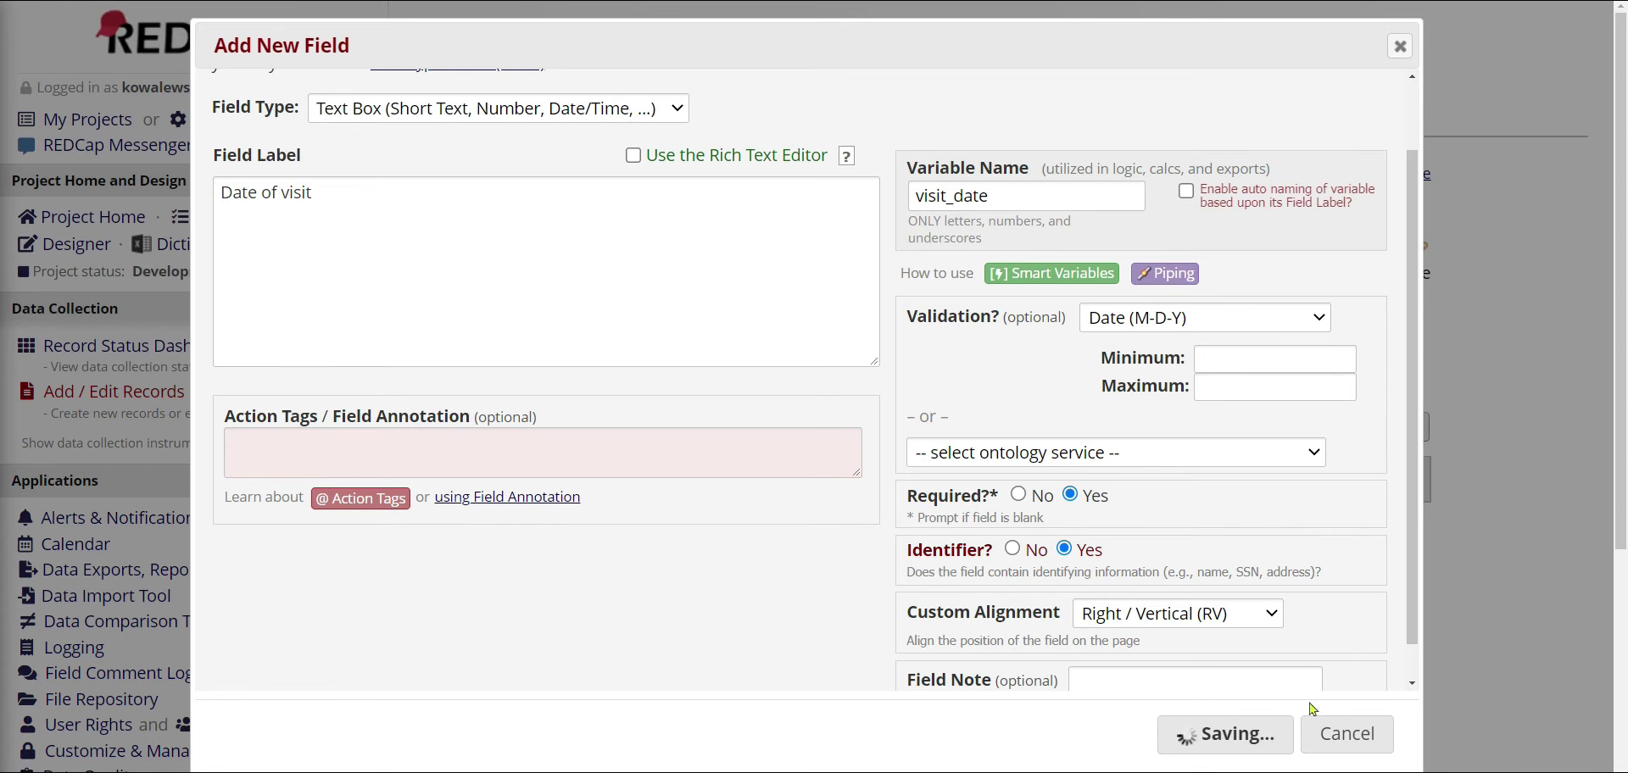
Start a Notes Box (Paragraph Text) field below Date of visit
{"action": "scroll", "coordinate": [821, 339], "scroll_direction": "down", "scroll_amount": 1}
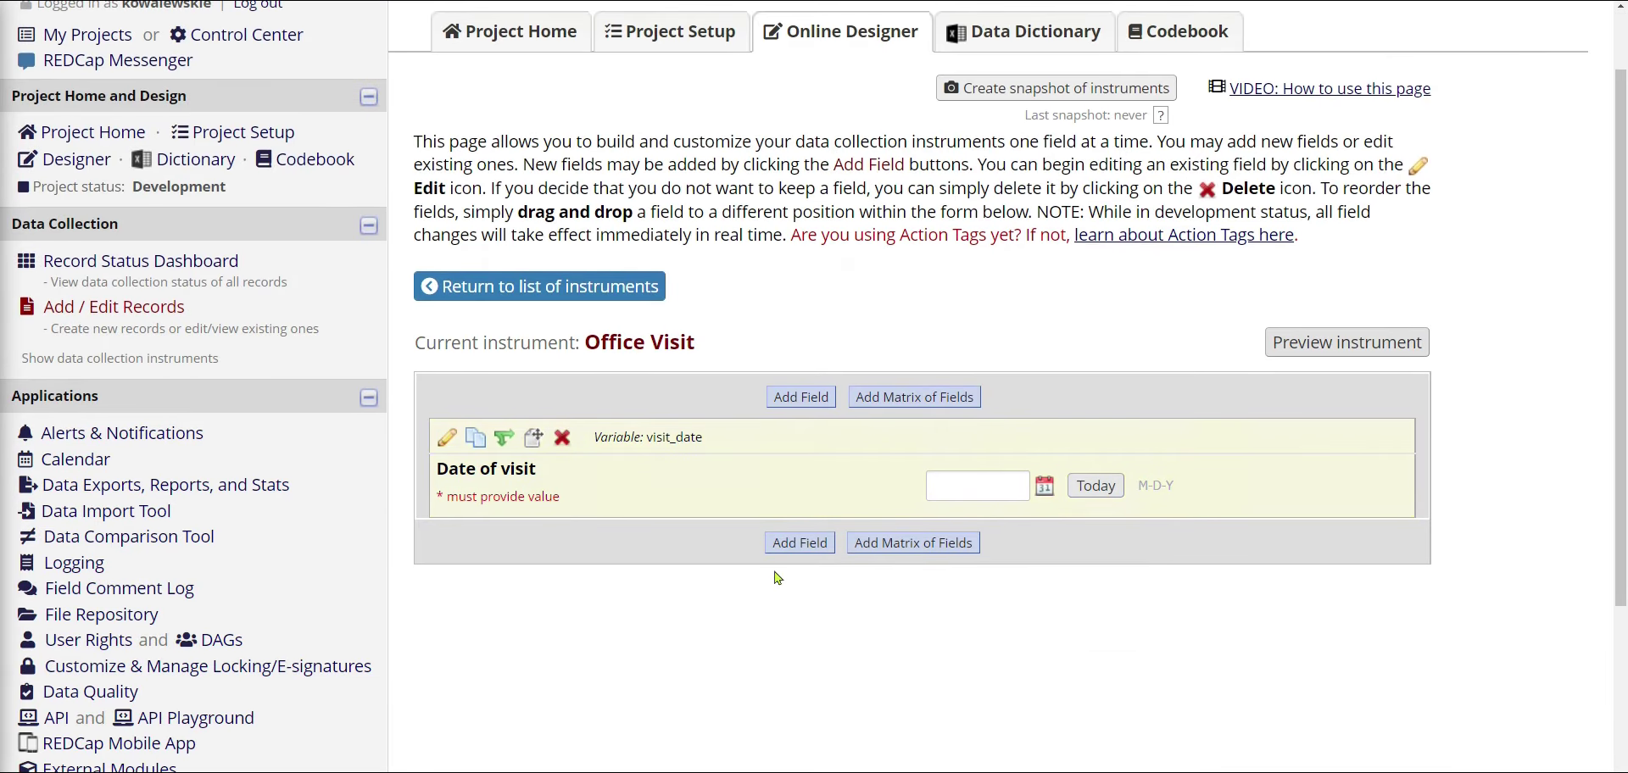
{"action": "left_click", "coordinate": [781, 544]}
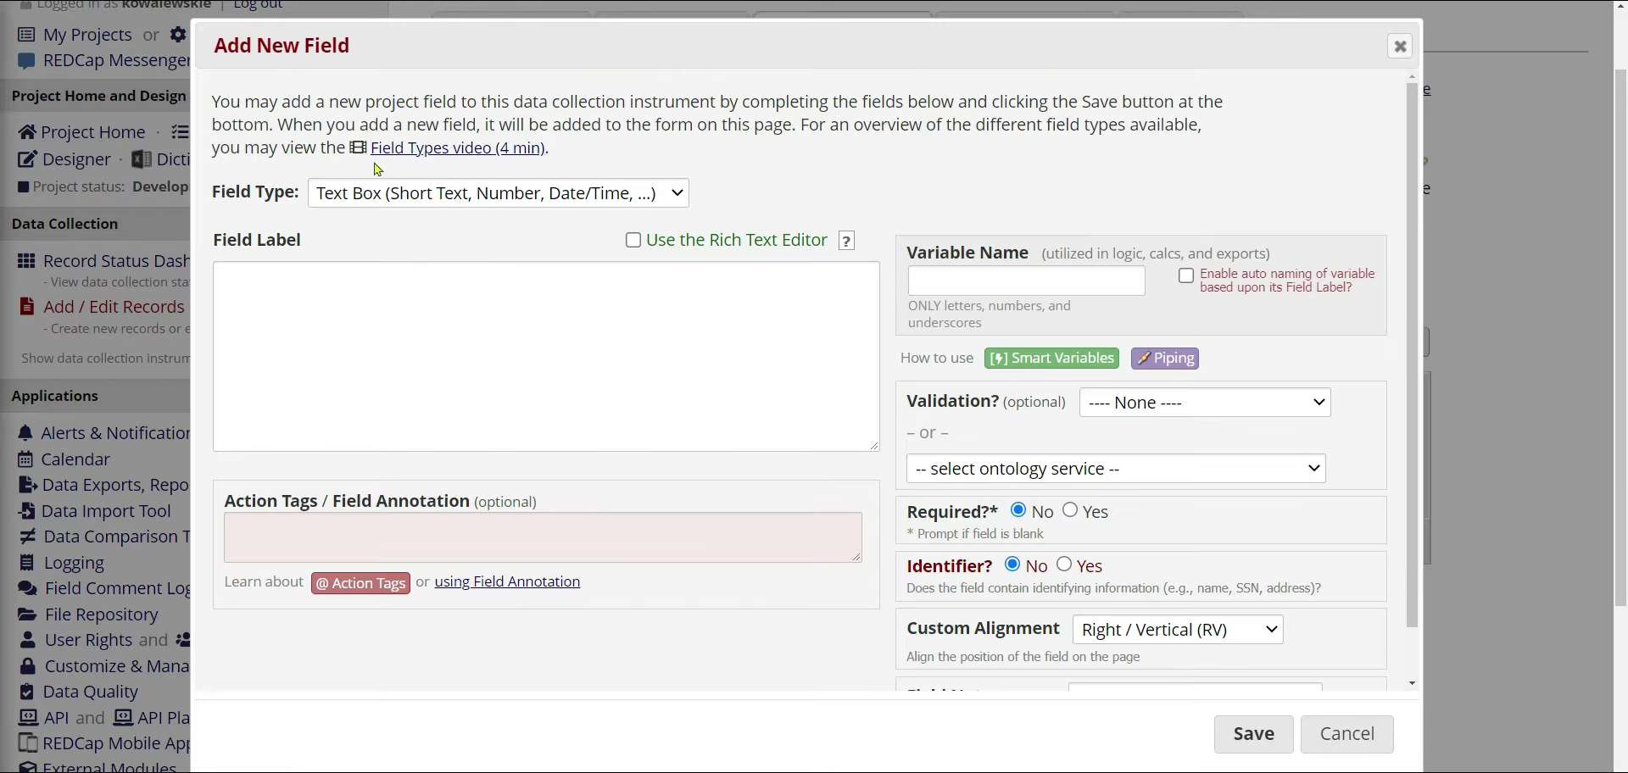
{"action": "left_click", "coordinate": [398, 193]}
{"action": "left_click", "coordinate": [395, 218]}
{"action": "left_click", "coordinate": [398, 195]}
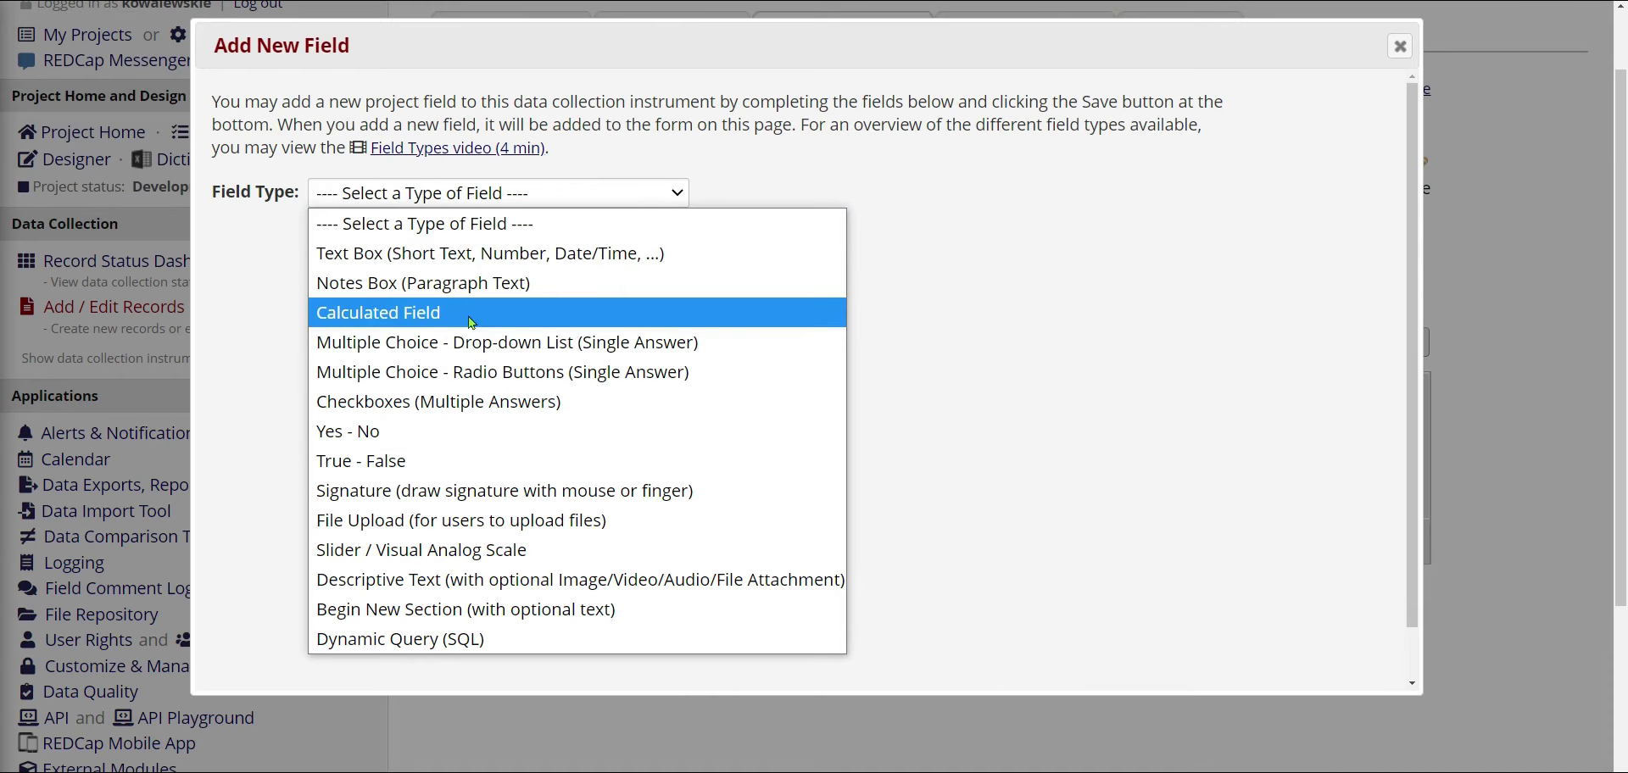
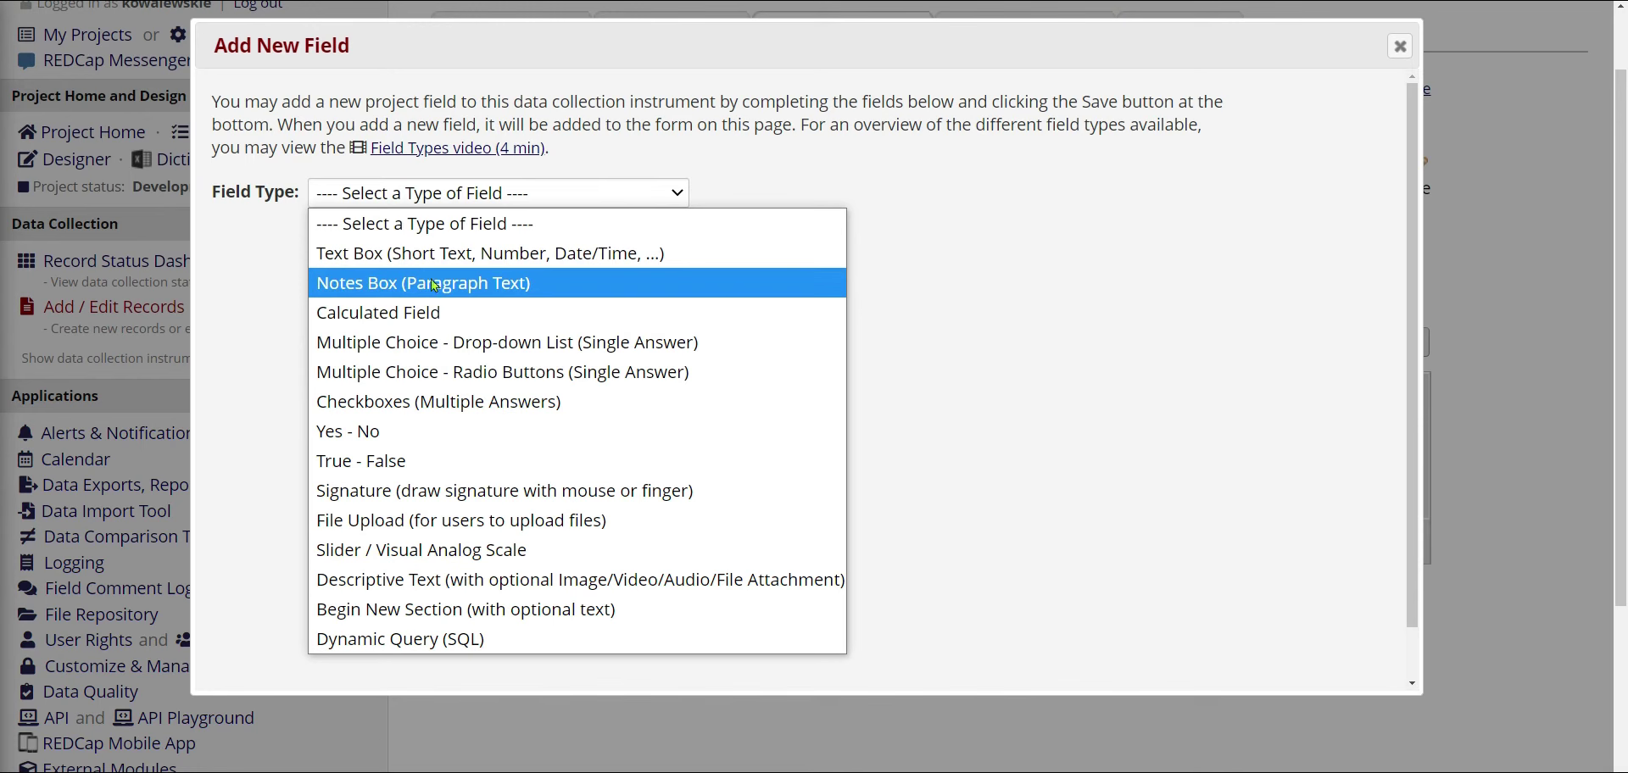
{"action": "left_click", "coordinate": [433, 285]}
{"action": "left_click", "coordinate": [459, 318]}
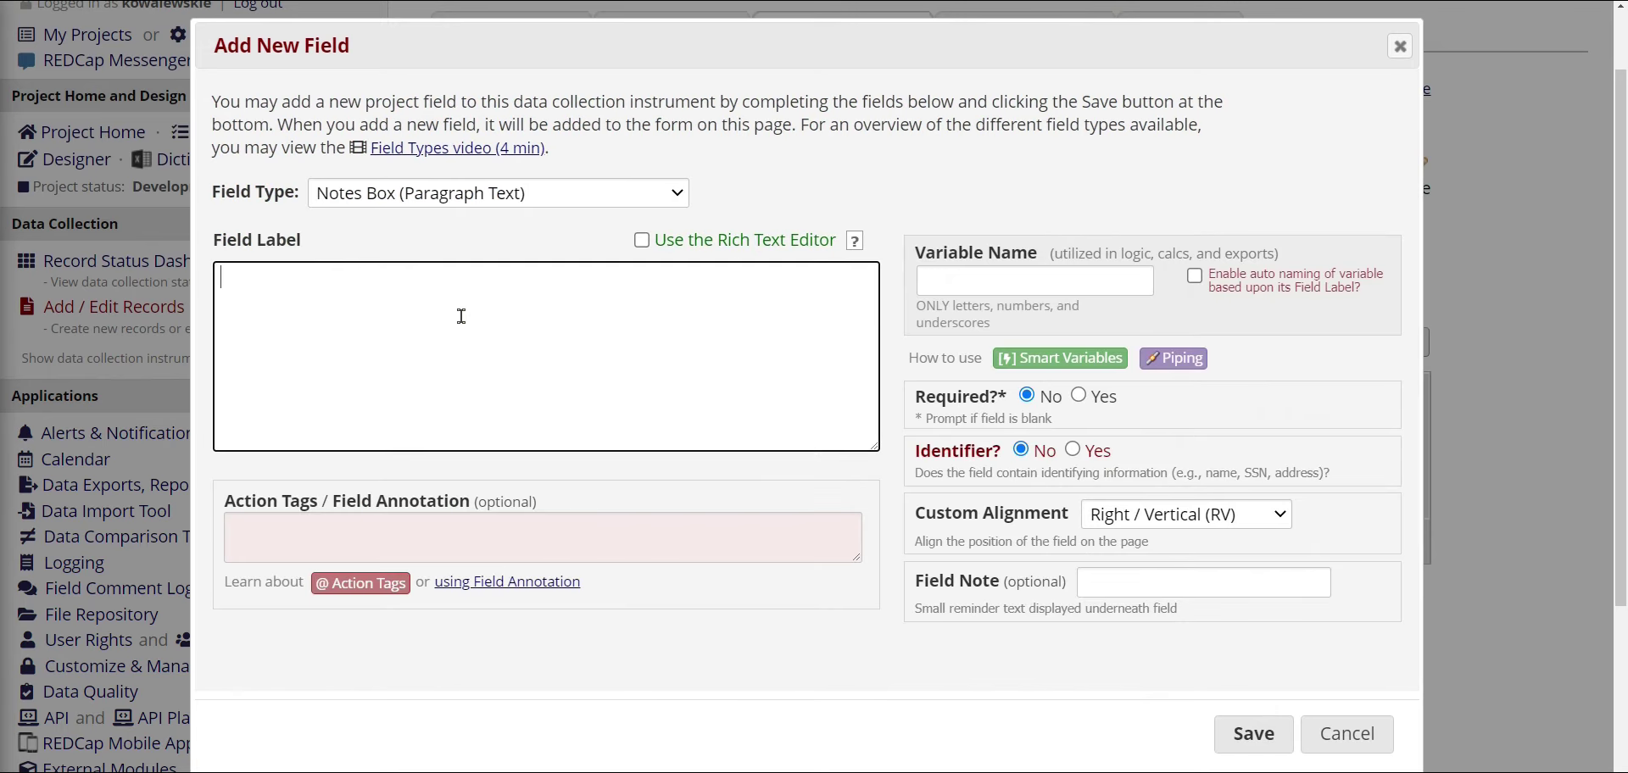
{"action": "left_click", "coordinate": [463, 198]}
{"action": "left_click", "coordinate": [364, 262]}
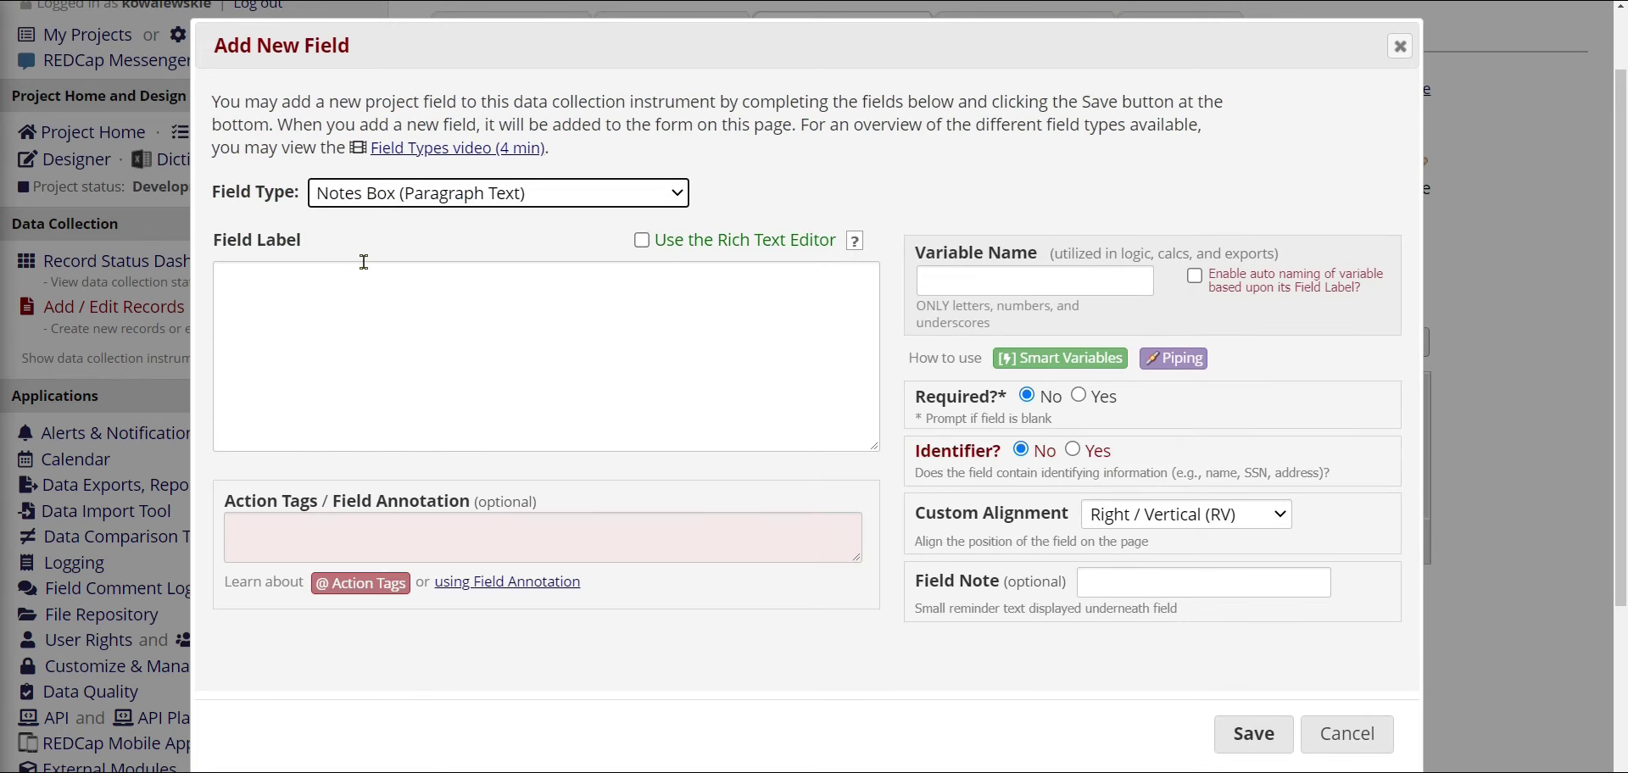
{"action": "left_click", "coordinate": [379, 305]}
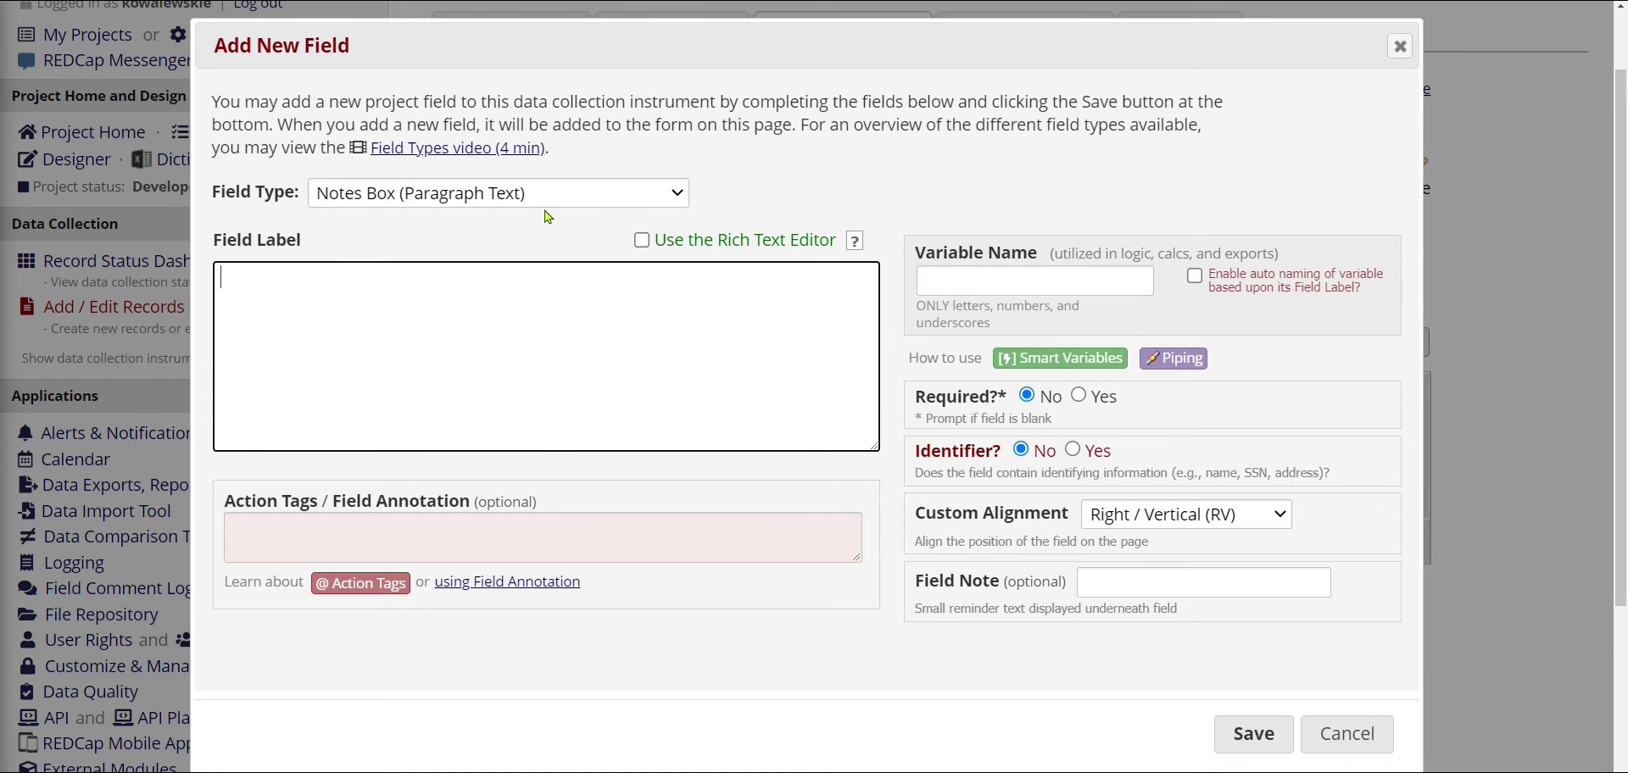
Label the new notes field Primary reason for visit and name its variable reason_for_visit
{"action": "type", "text": "Primary reason"}
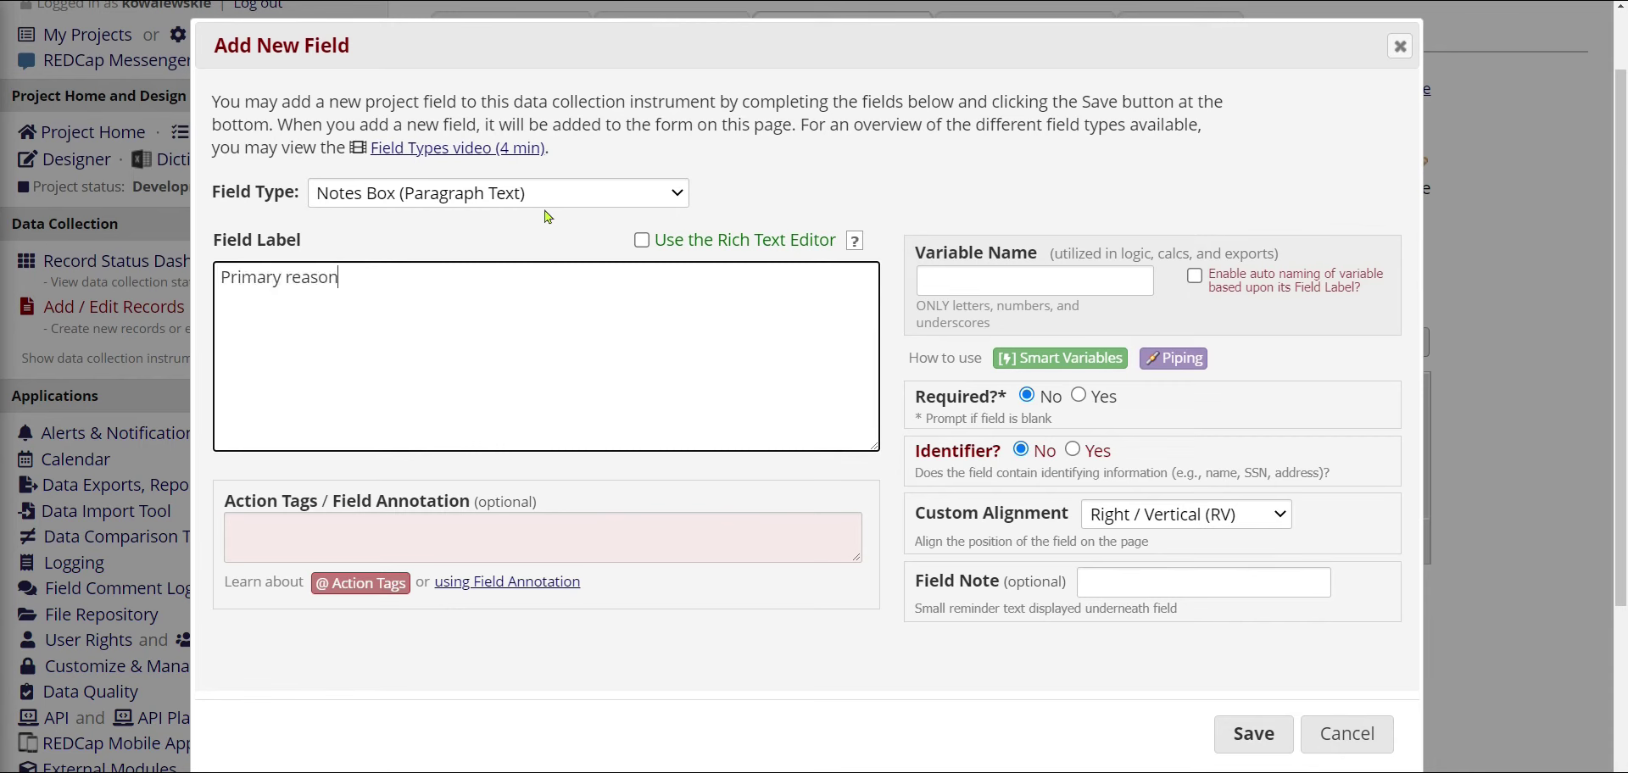
{"action": "type", "text": " for viist"}
{"action": "key", "text": "BackSpace"}
{"action": "key", "text": "BackSpace"}
{"action": "type", "text": "sit"}
{"action": "left_click", "coordinate": [1035, 280]}
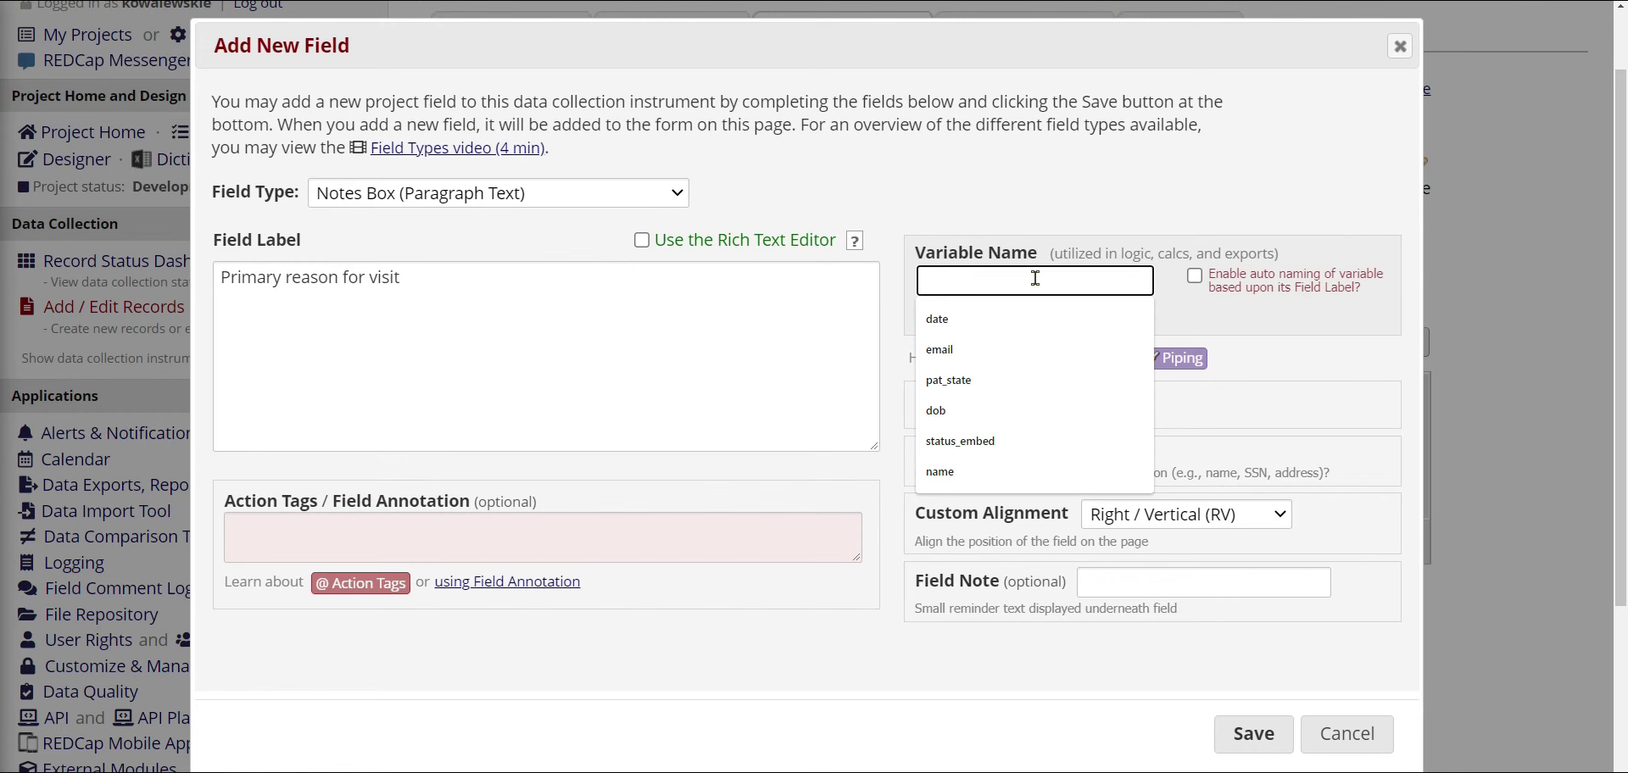
{"action": "type", "text": "reaso"}
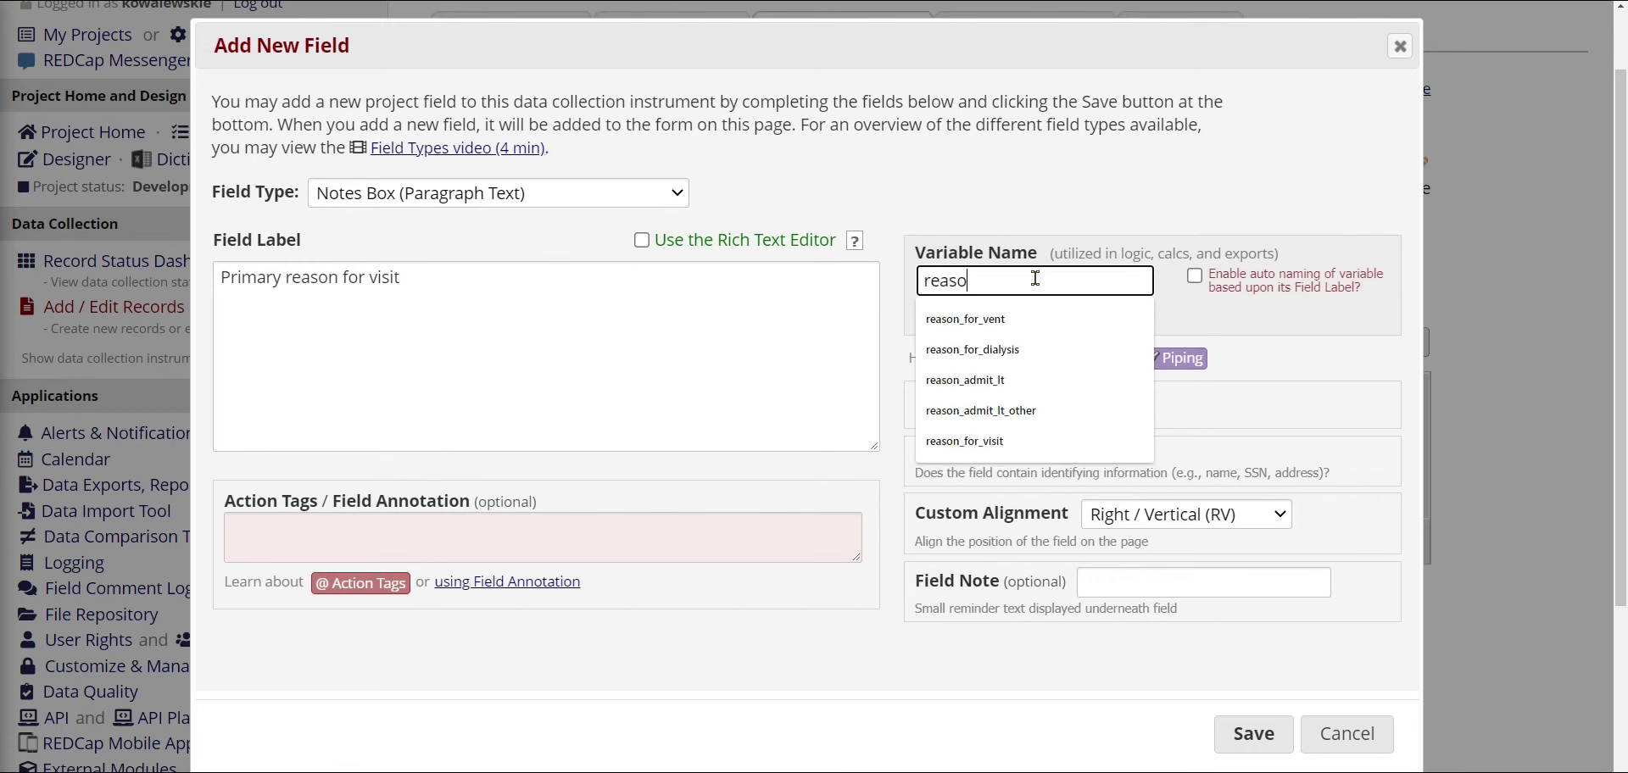
{"action": "type", "text": "n_for_"}
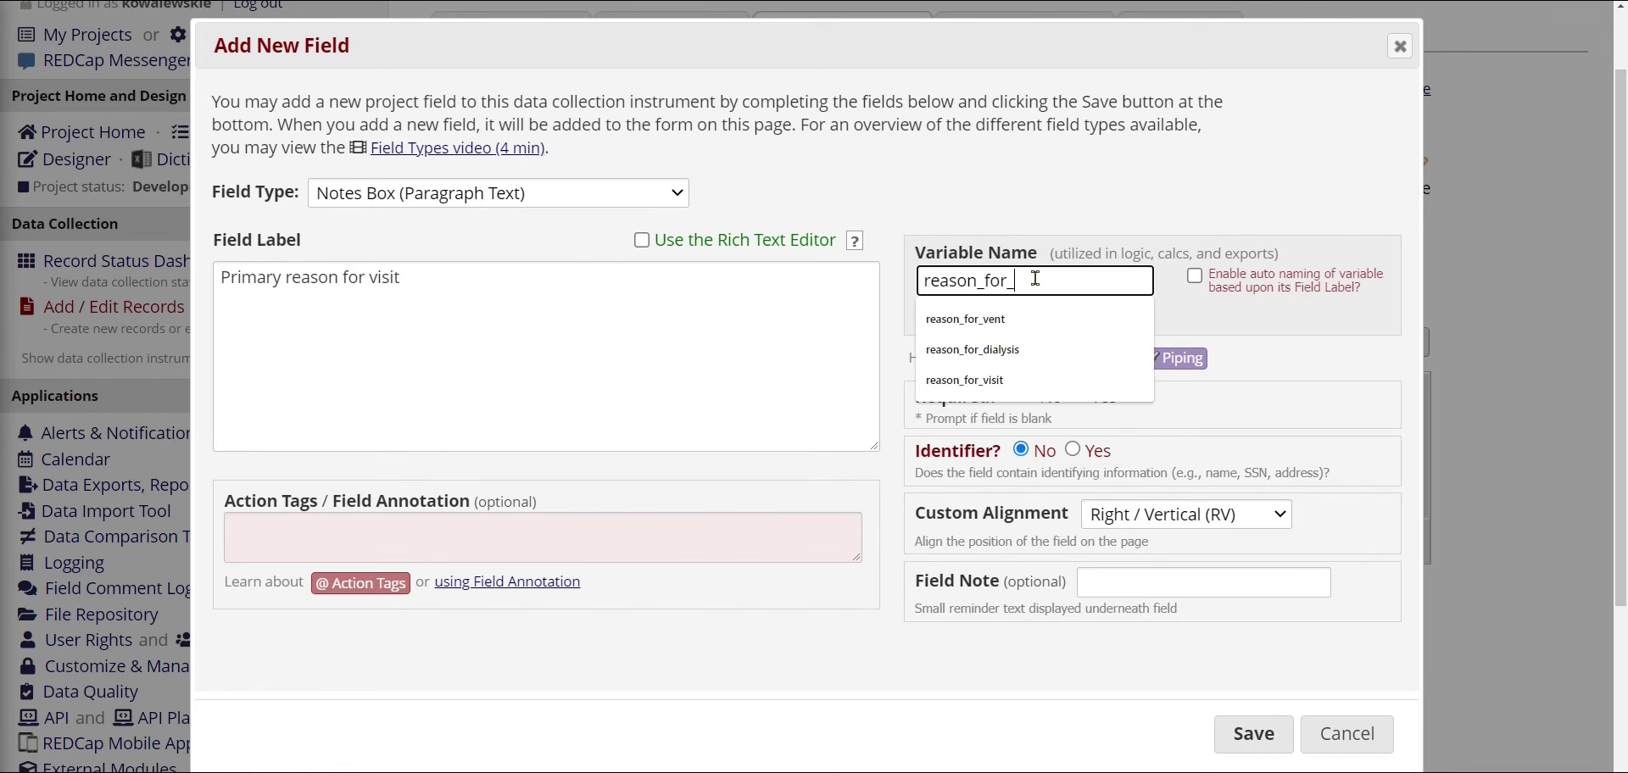
{"action": "type", "text": "visit"}
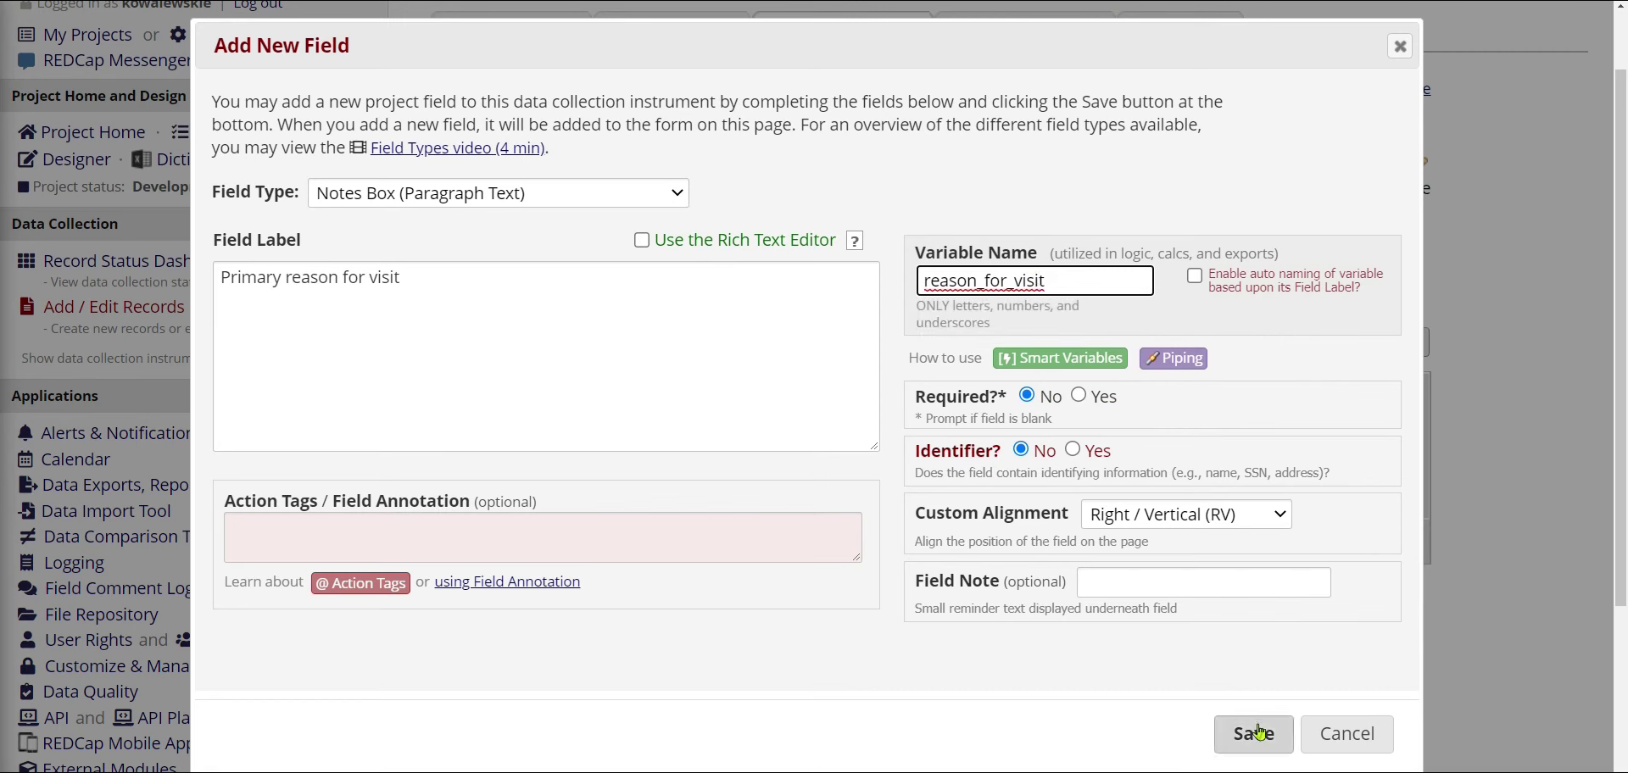
Save the Primary reason for visit field as not required and not an identifier
{"action": "left_click", "coordinate": [948, 398]}
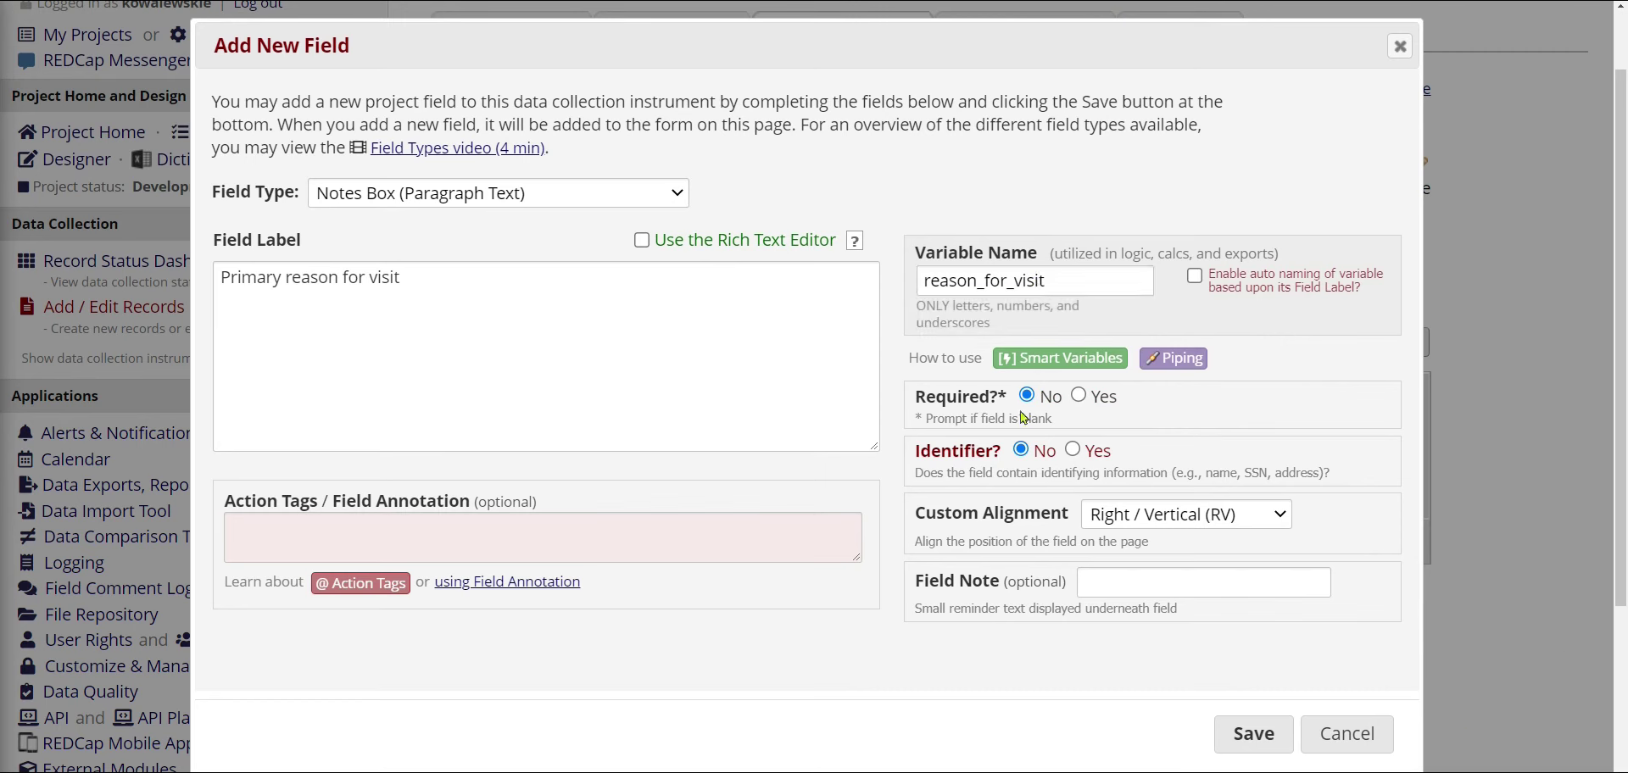
{"action": "double_click", "coordinate": [1007, 450]}
{"action": "left_click", "coordinate": [1028, 460]}
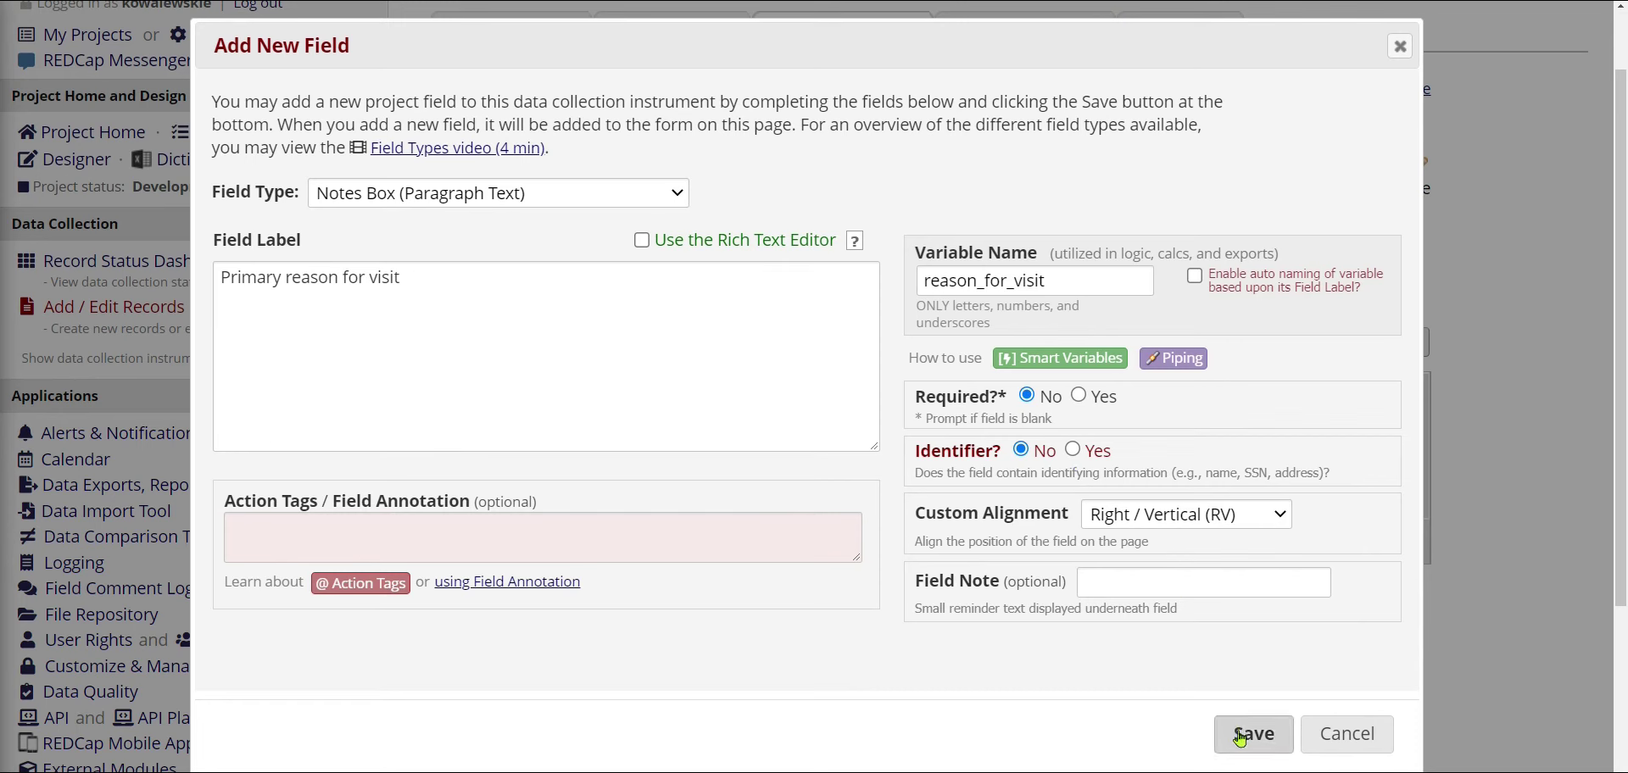
{"action": "left_click", "coordinate": [520, 302]}
{"action": "key", "text": "ctrl+shift+Left"}
{"action": "key", "text": "ctrl+shift+Left"}
{"action": "key", "text": "ctrl+shift+Left"}
{"action": "key", "text": "Right"}
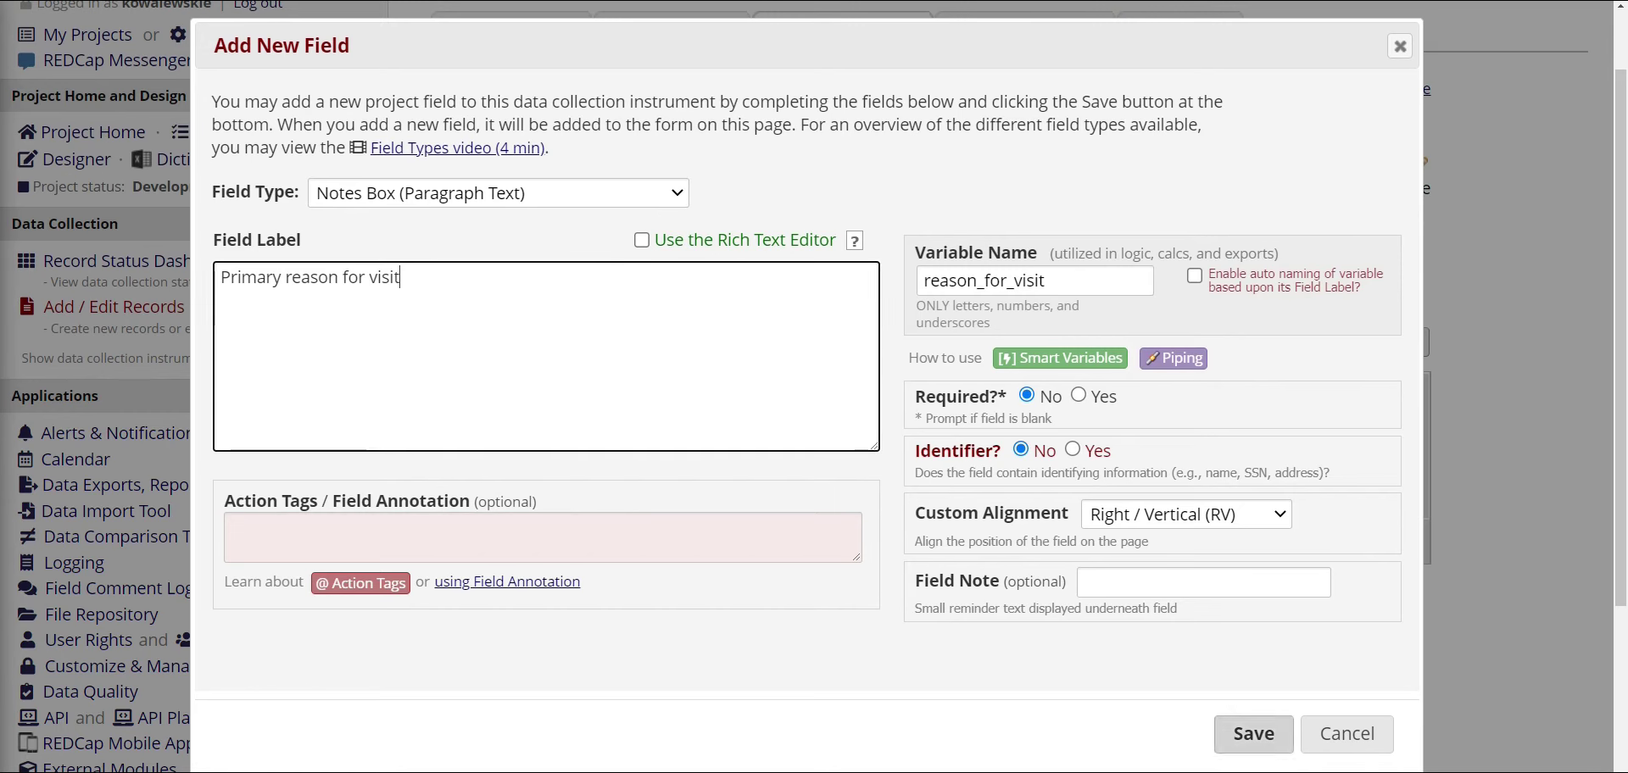
{"action": "left_click", "coordinate": [1253, 734]}
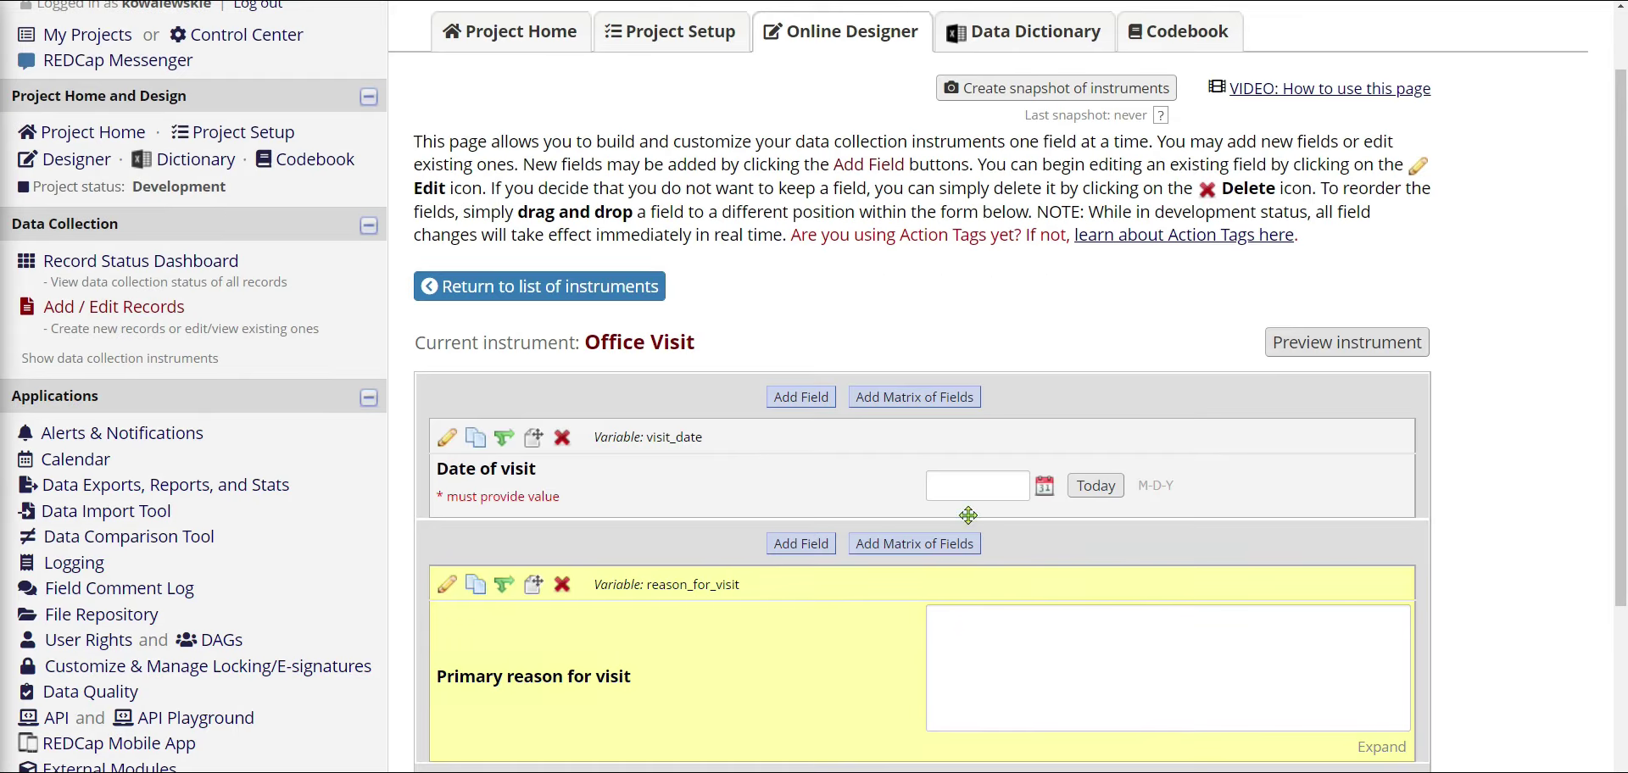
Start a Text Box field below Primary reason for visit, labelled Heart Rate, with the variable name heart_rate
{"action": "scroll", "coordinate": [968, 515], "scroll_direction": "down", "scroll_amount": 2}
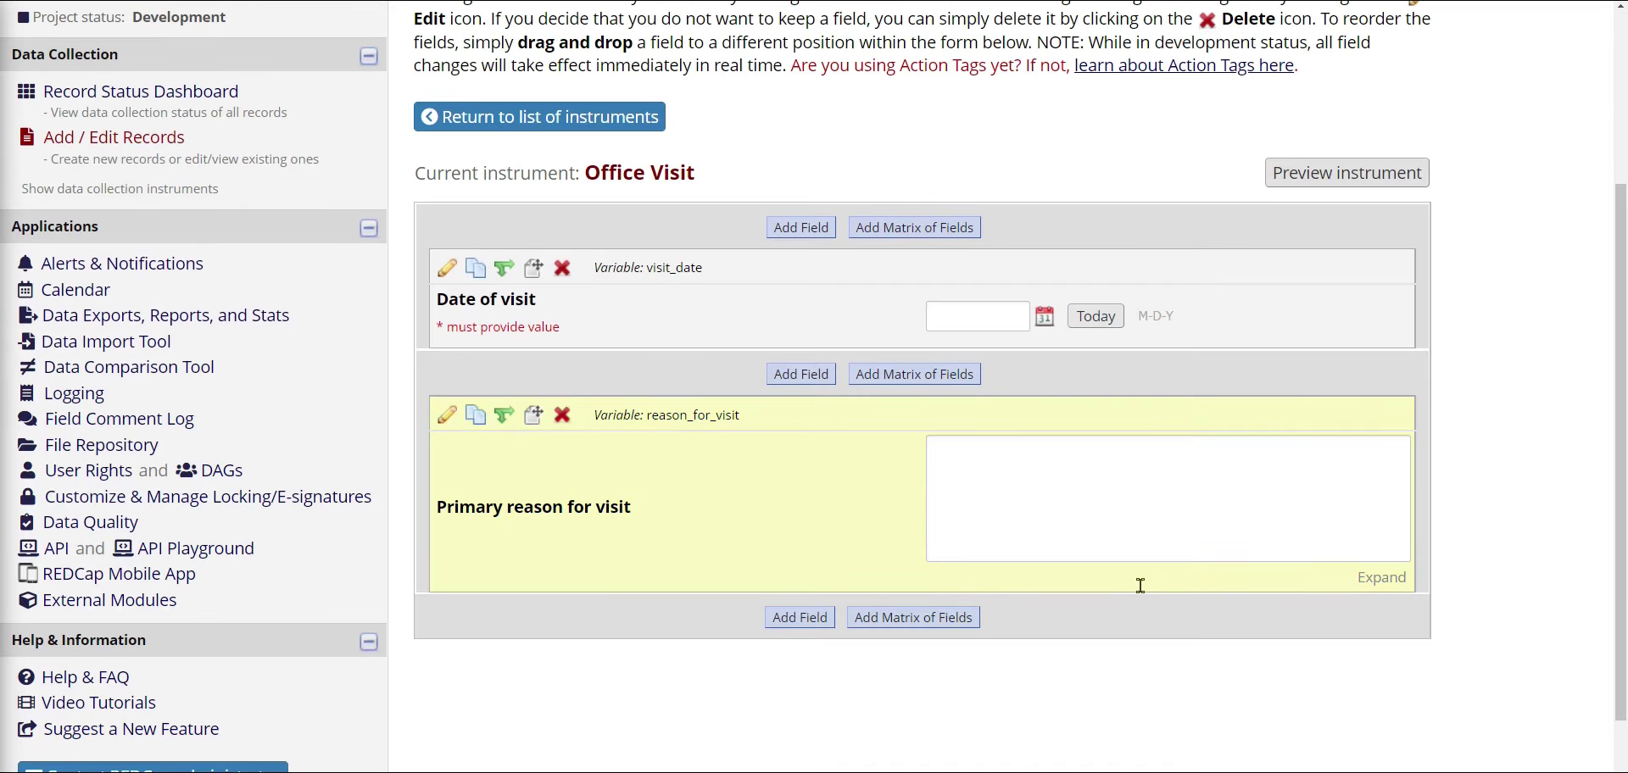
{"action": "left_click", "coordinate": [799, 618]}
{"action": "left_click", "coordinate": [606, 225]}
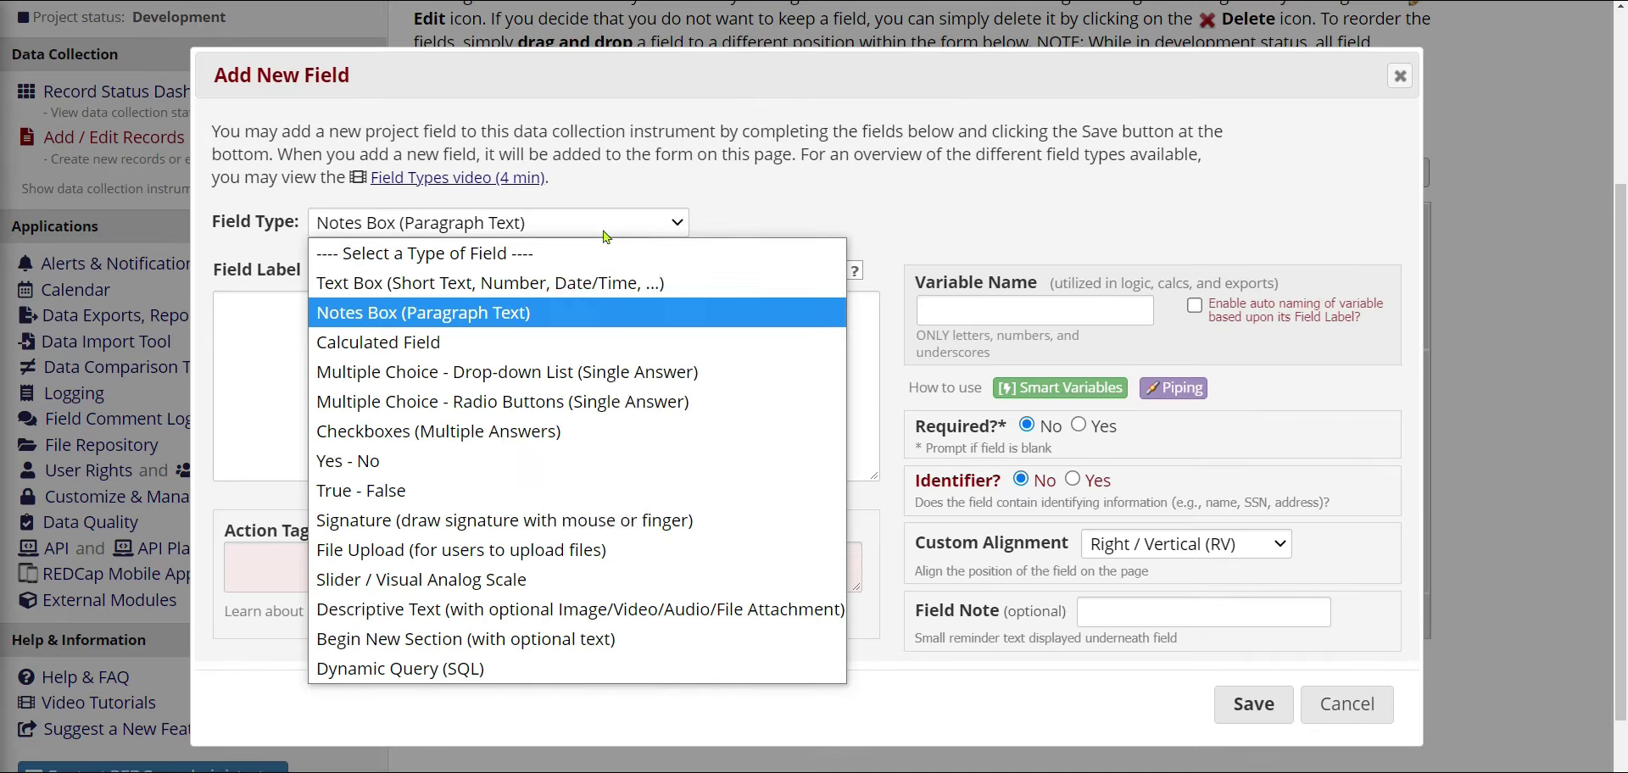
{"action": "left_click", "coordinate": [580, 286]}
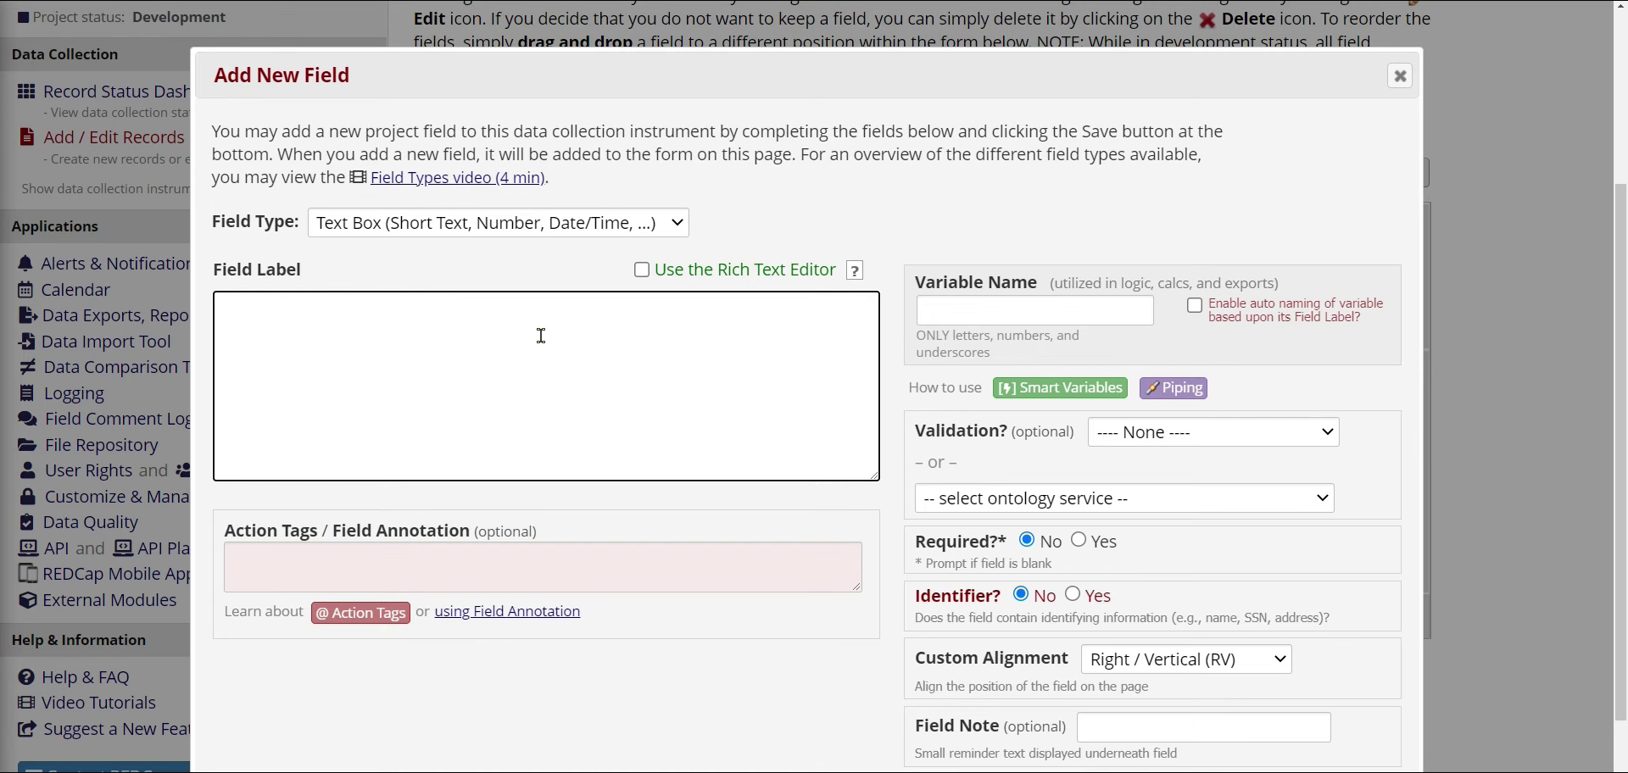
{"action": "type", "text": "Heart Rate"}
{"action": "left_click", "coordinate": [1000, 308]}
{"action": "type", "text": "heart"}
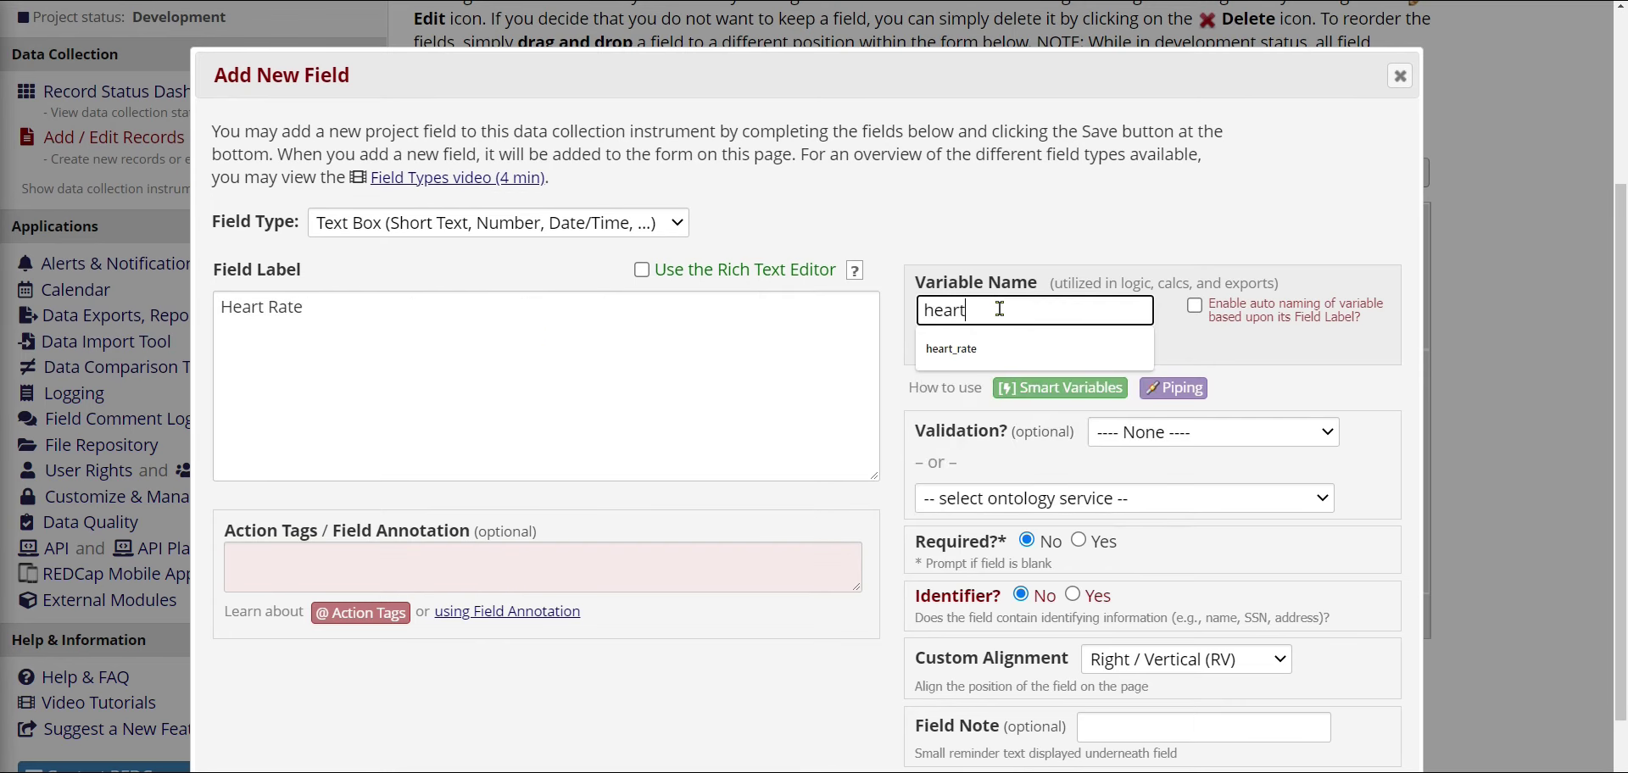
{"action": "type", "text": "_rate"}
Validate Heart Rate as Number and save the field
{"action": "scroll", "coordinate": [1153, 280], "scroll_direction": "down", "scroll_amount": 1}
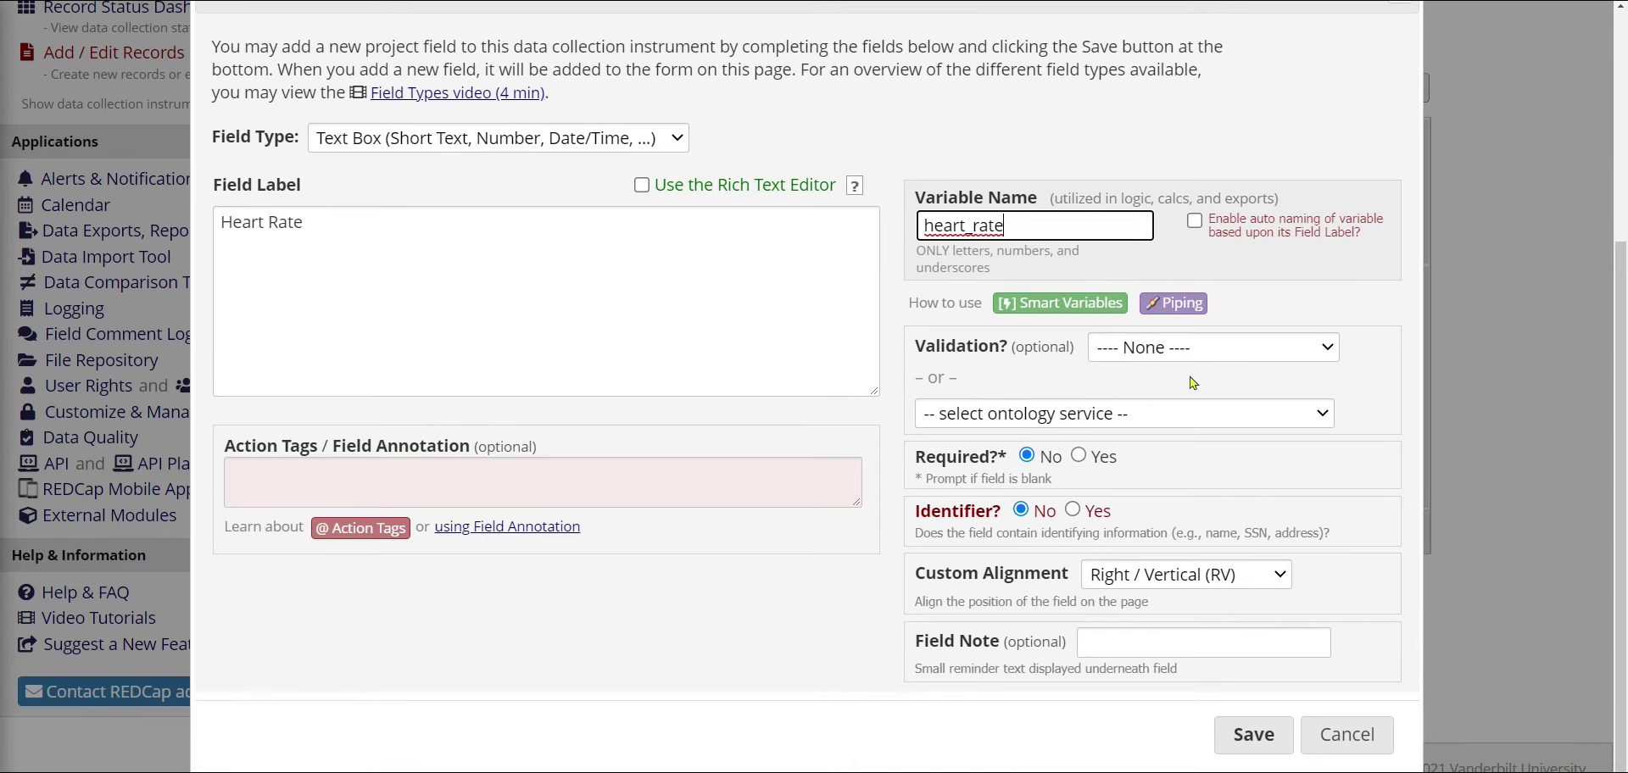
{"action": "left_click", "coordinate": [1202, 343]}
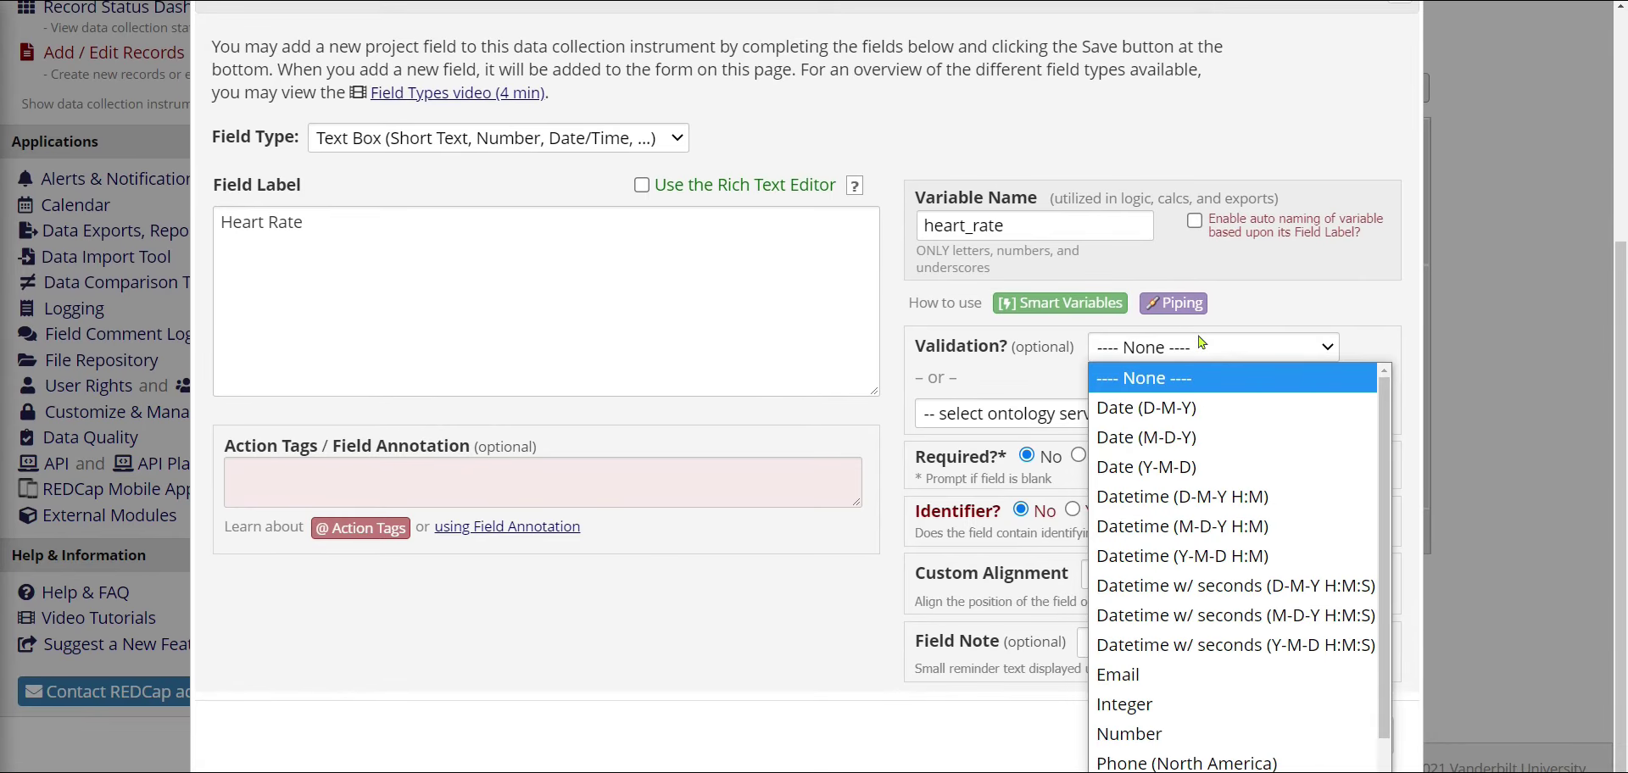
{"action": "left_click", "coordinate": [1198, 742]}
{"action": "scroll", "coordinate": [1185, 532], "scroll_direction": "down", "scroll_amount": 1}
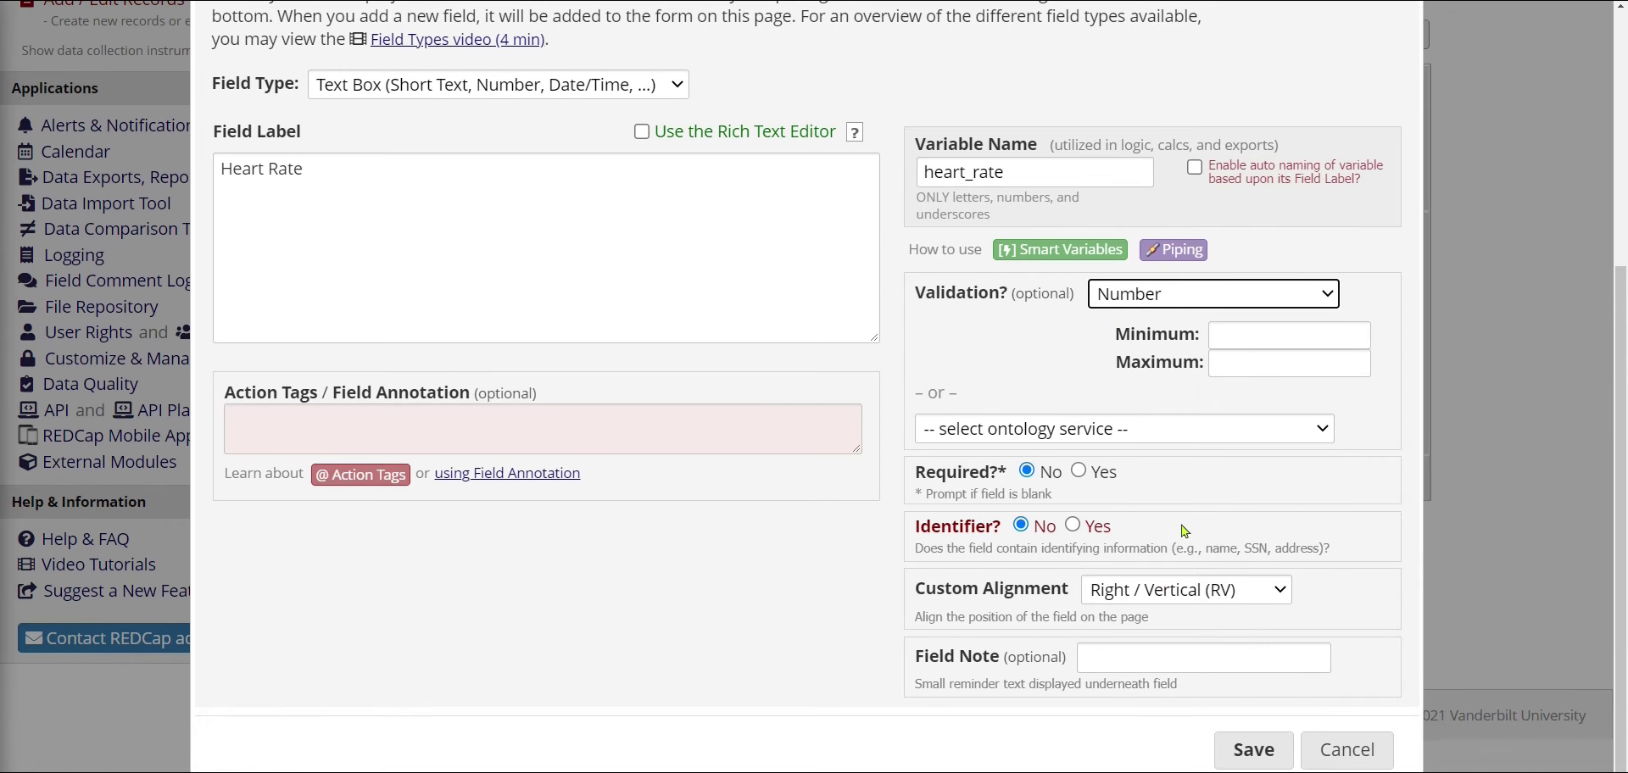
{"action": "left_click", "coordinate": [1246, 750]}
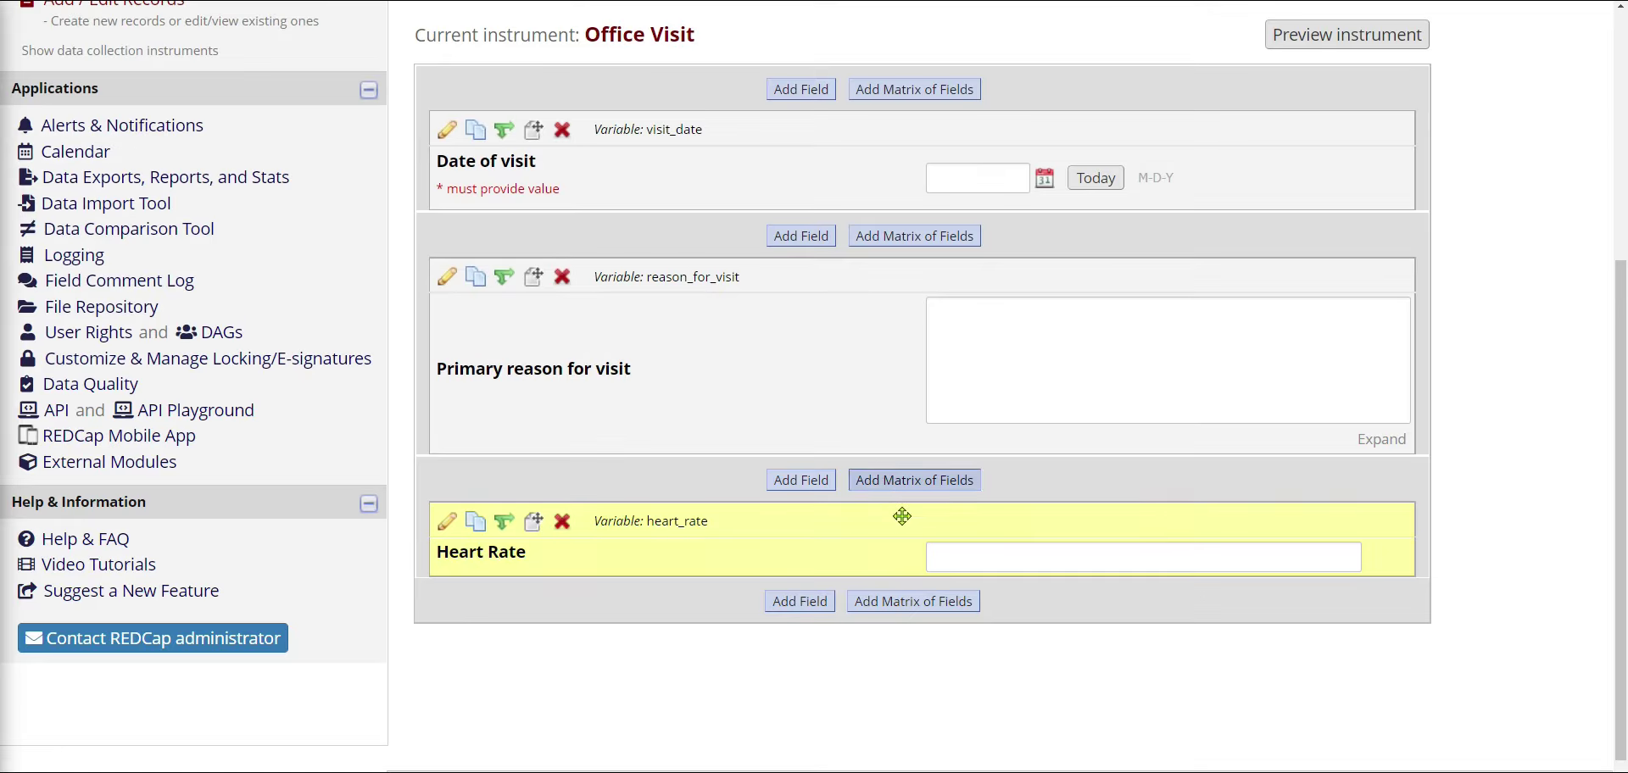
Start a Text Box field below Heart Rate, labelled Blood Pressure, with the variable name blood_pressure
{"action": "scroll", "coordinate": [848, 492], "scroll_direction": "down", "scroll_amount": 1}
{"action": "left_click", "coordinate": [792, 573]}
{"action": "left_click", "coordinate": [653, 339]}
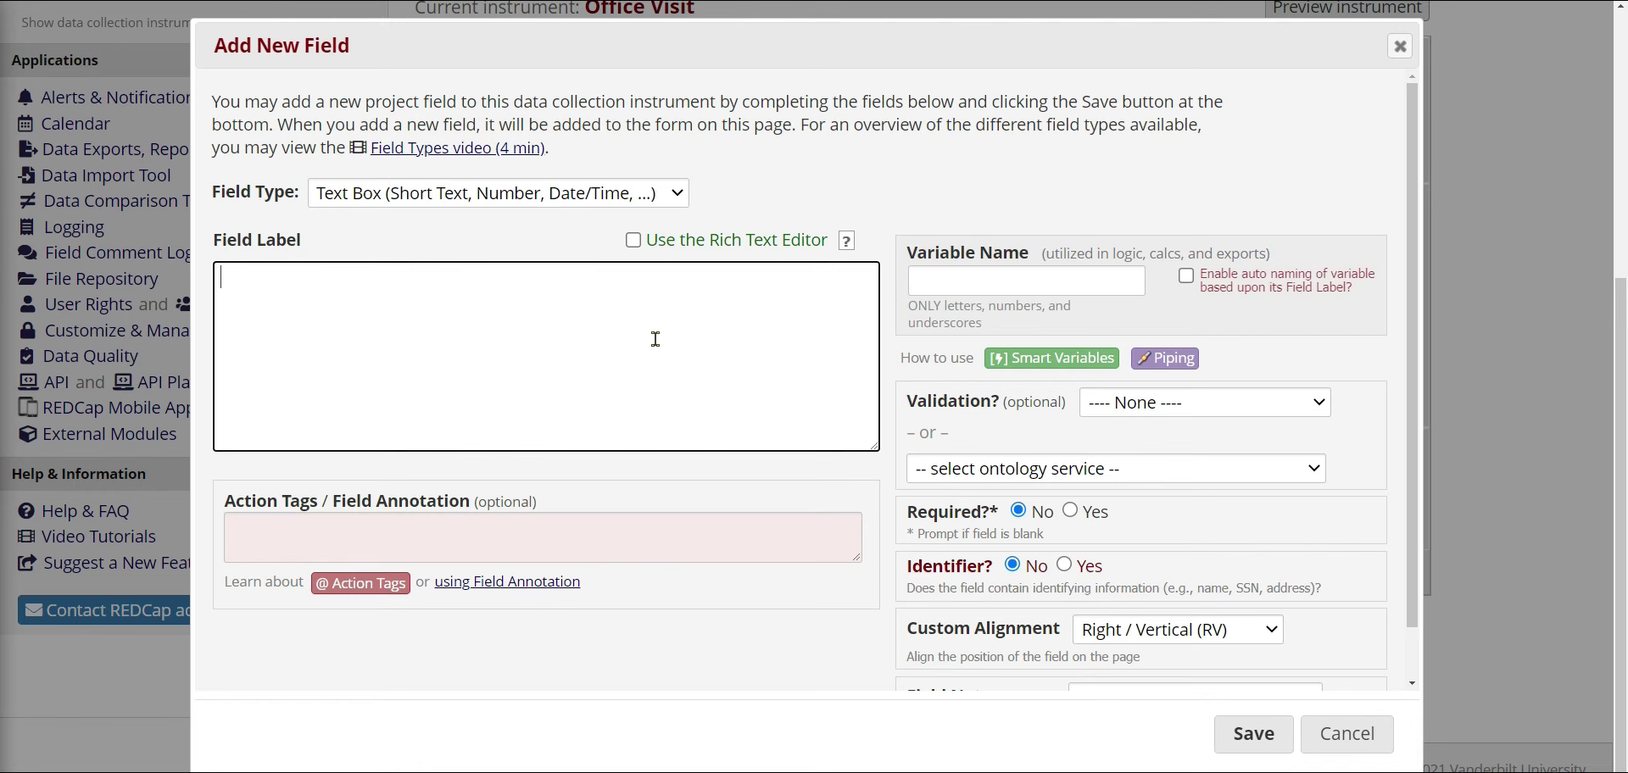
{"action": "type", "text": "Blood Pressure"}
{"action": "left_click", "coordinate": [938, 278]}
{"action": "type", "text": "bp"}
{"action": "double_click", "coordinate": [939, 275]}
{"action": "type", "text": "blood_pressure"}
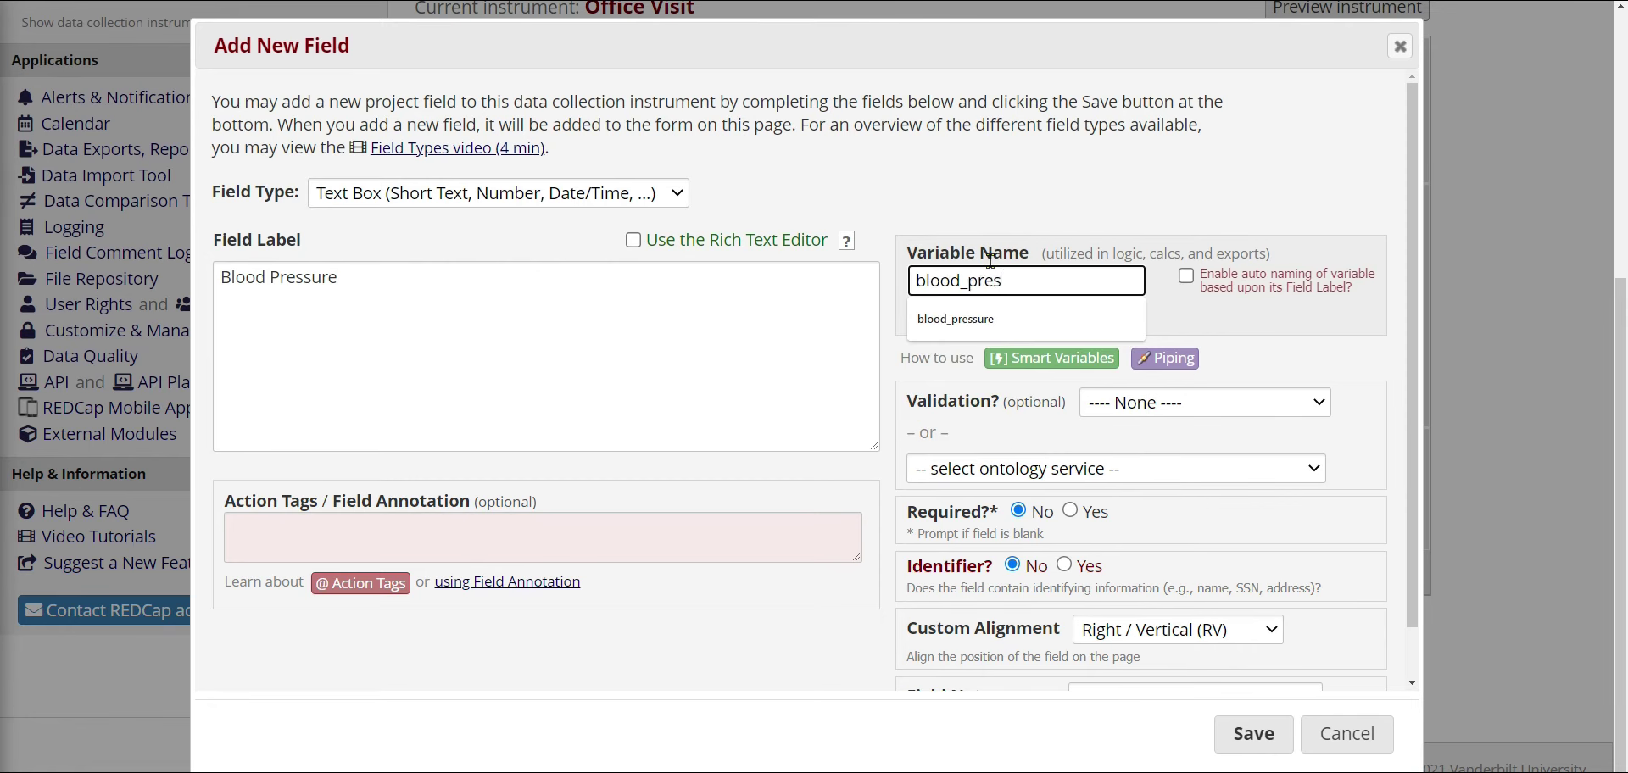
{"action": "left_click", "coordinate": [1458, 309]}
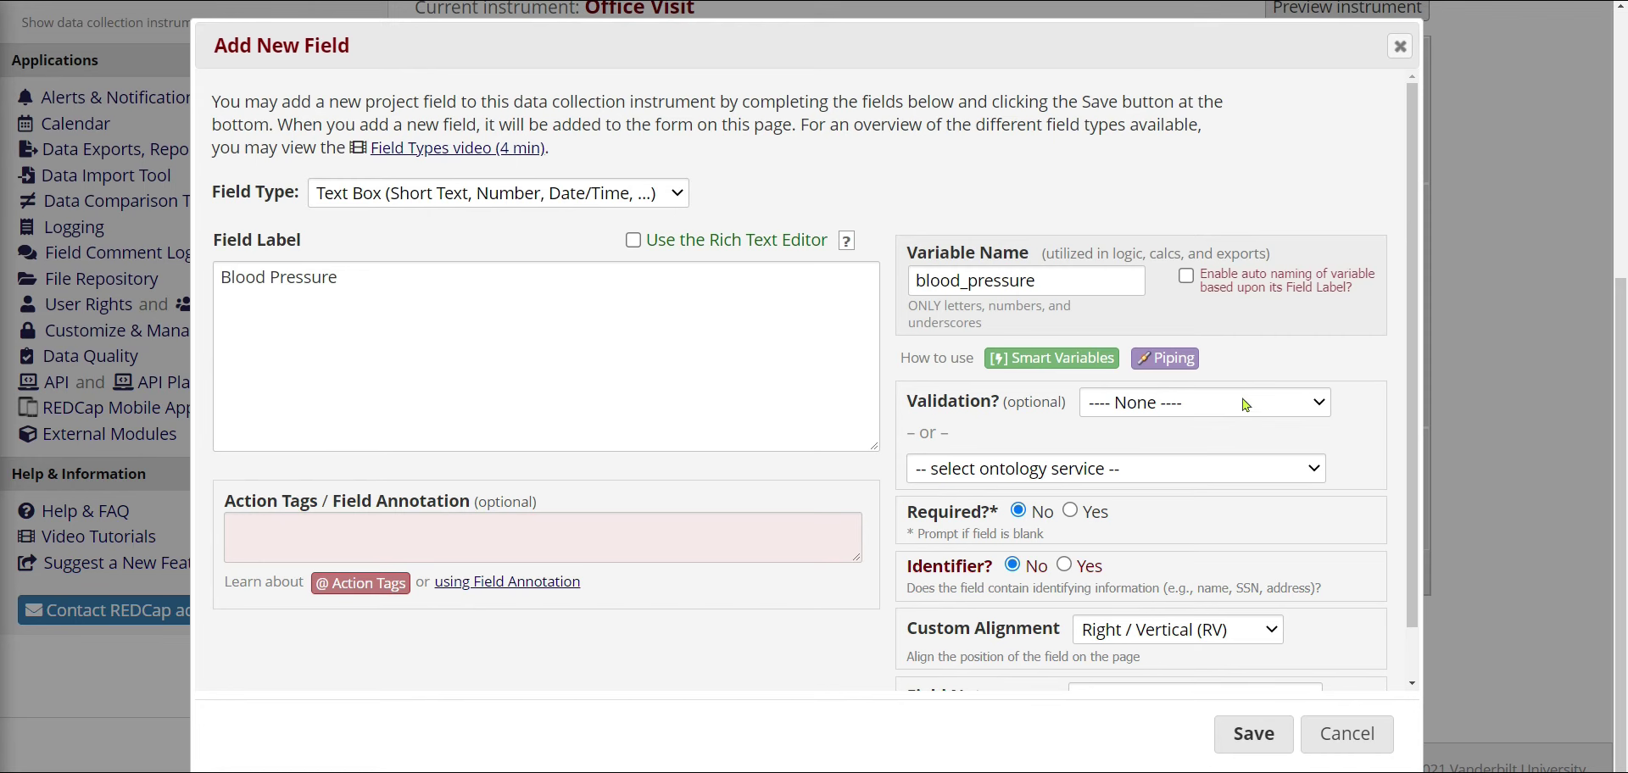
Check the validation types available for Blood Pressure, leave the validation at None, and save the field
{"action": "left_click", "coordinate": [1171, 405]}
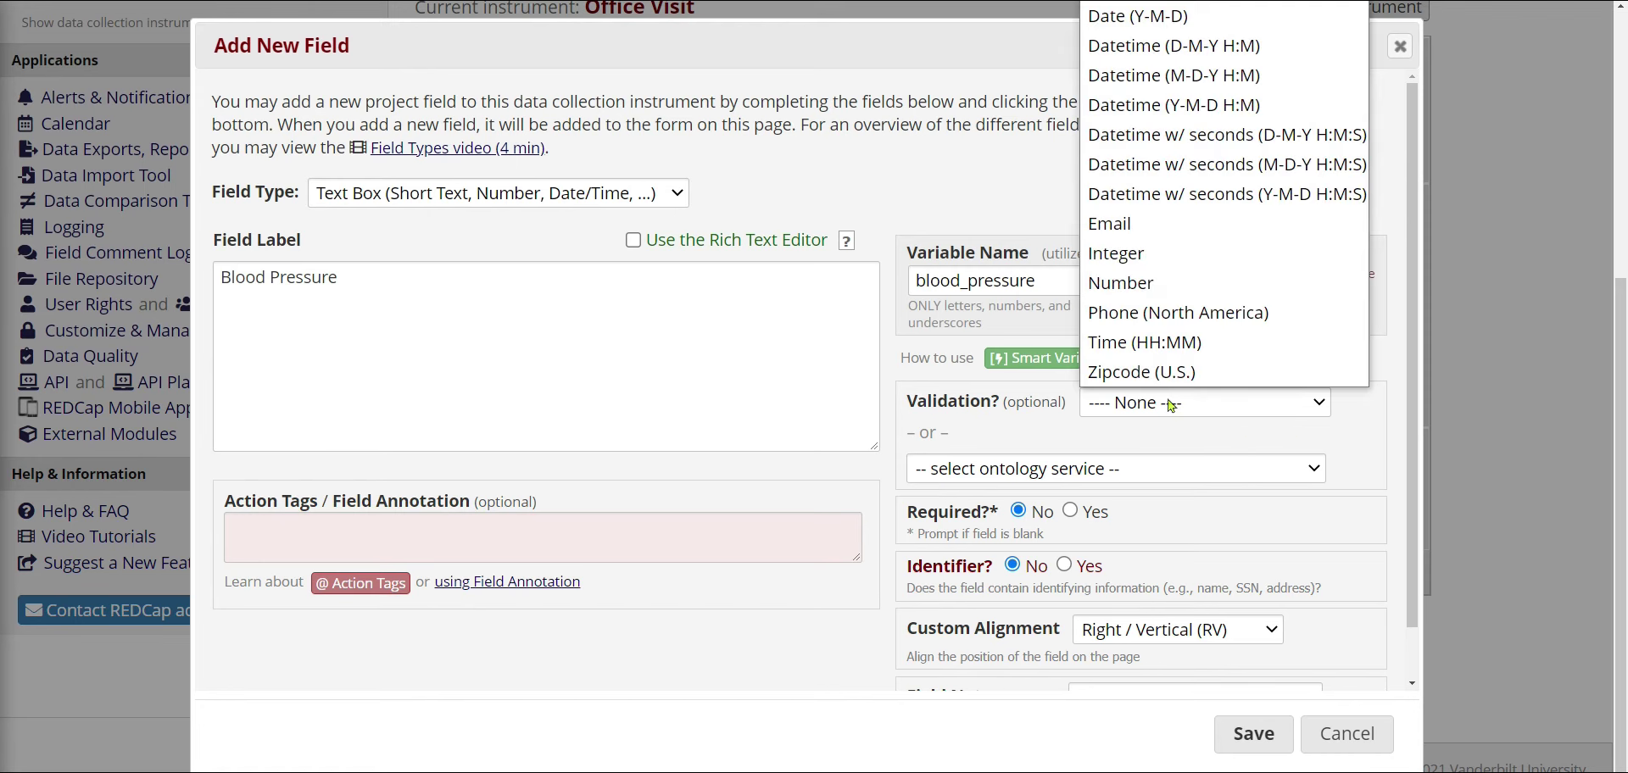
{"action": "left_click", "coordinate": [1171, 405]}
{"action": "left_click", "coordinate": [1171, 406]}
{"action": "key", "text": "Escape"}
{"action": "scroll", "coordinate": [1132, 401], "scroll_direction": "down", "scroll_amount": 1}
{"action": "left_click", "coordinate": [738, 336]}
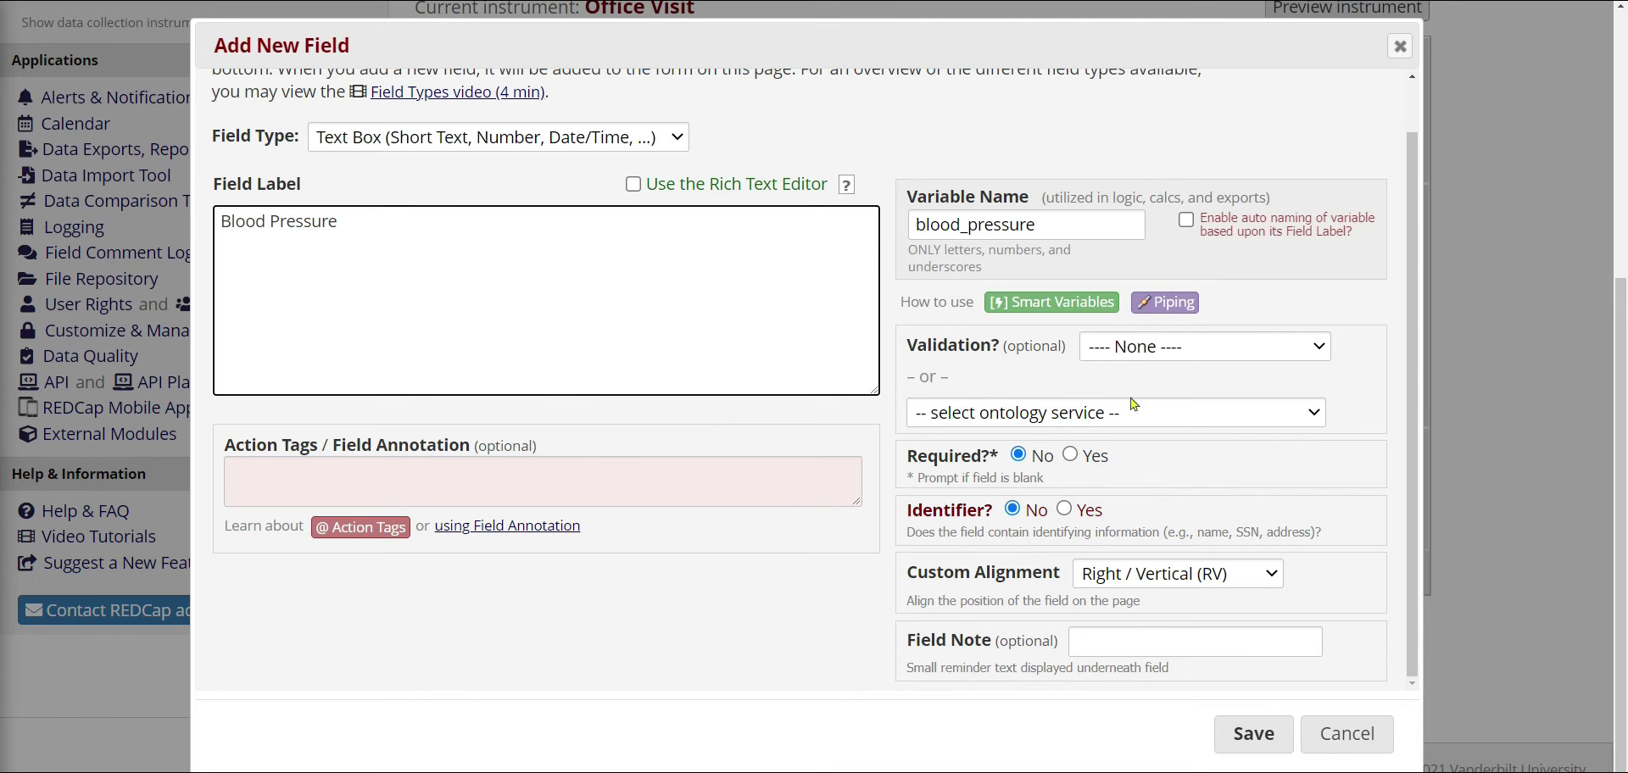
{"action": "left_click", "coordinate": [1252, 738]}
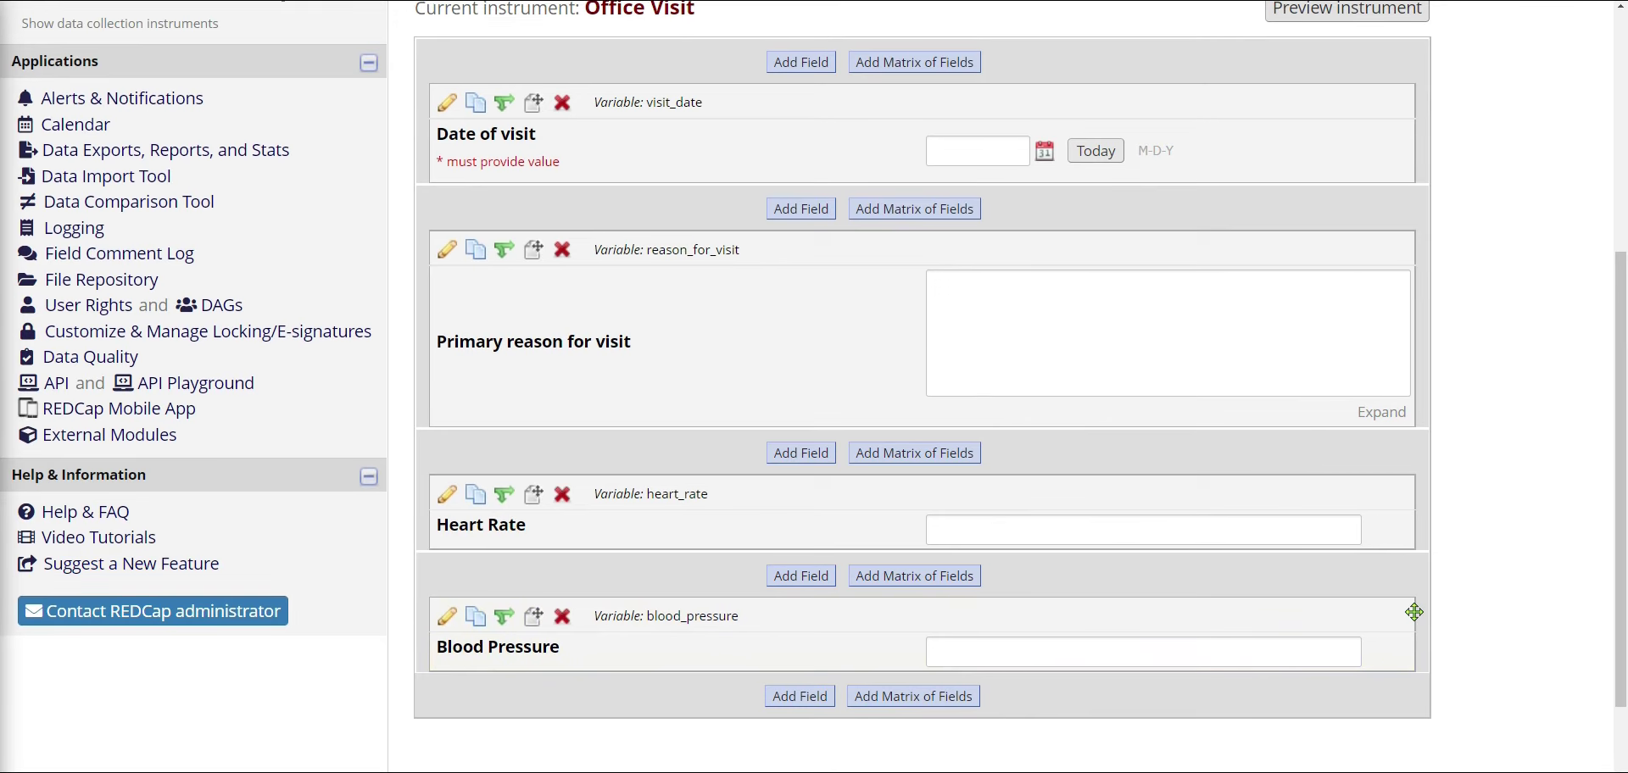
Return to the instrument list and create a new instrument named Rate your visit after Office Visit
{"action": "scroll", "coordinate": [1344, 398], "scroll_direction": "up", "scroll_amount": 1}
{"action": "left_click", "coordinate": [614, 38]}
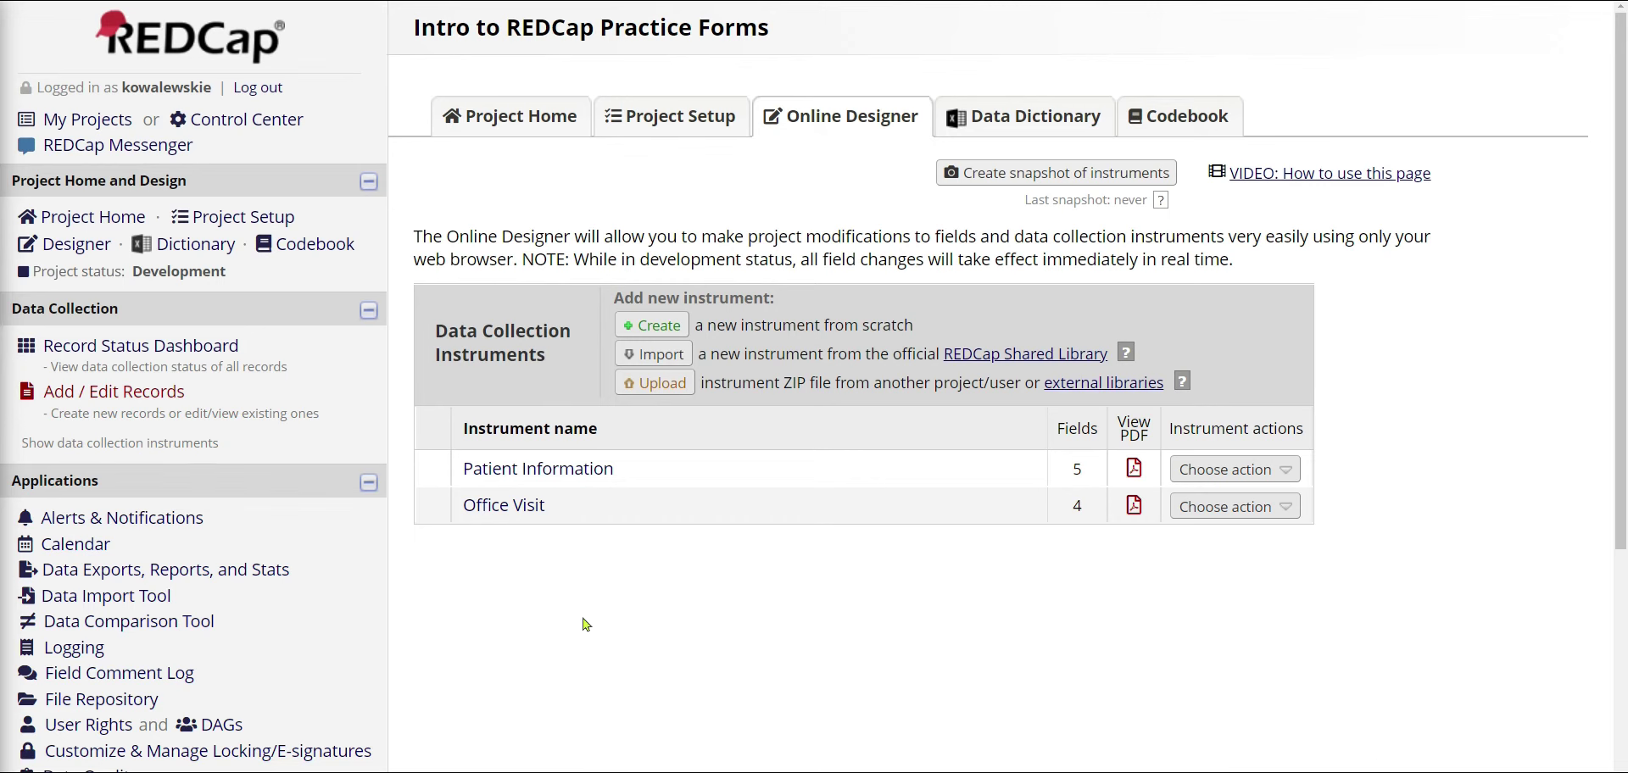
{"action": "left_click", "coordinate": [655, 328]}
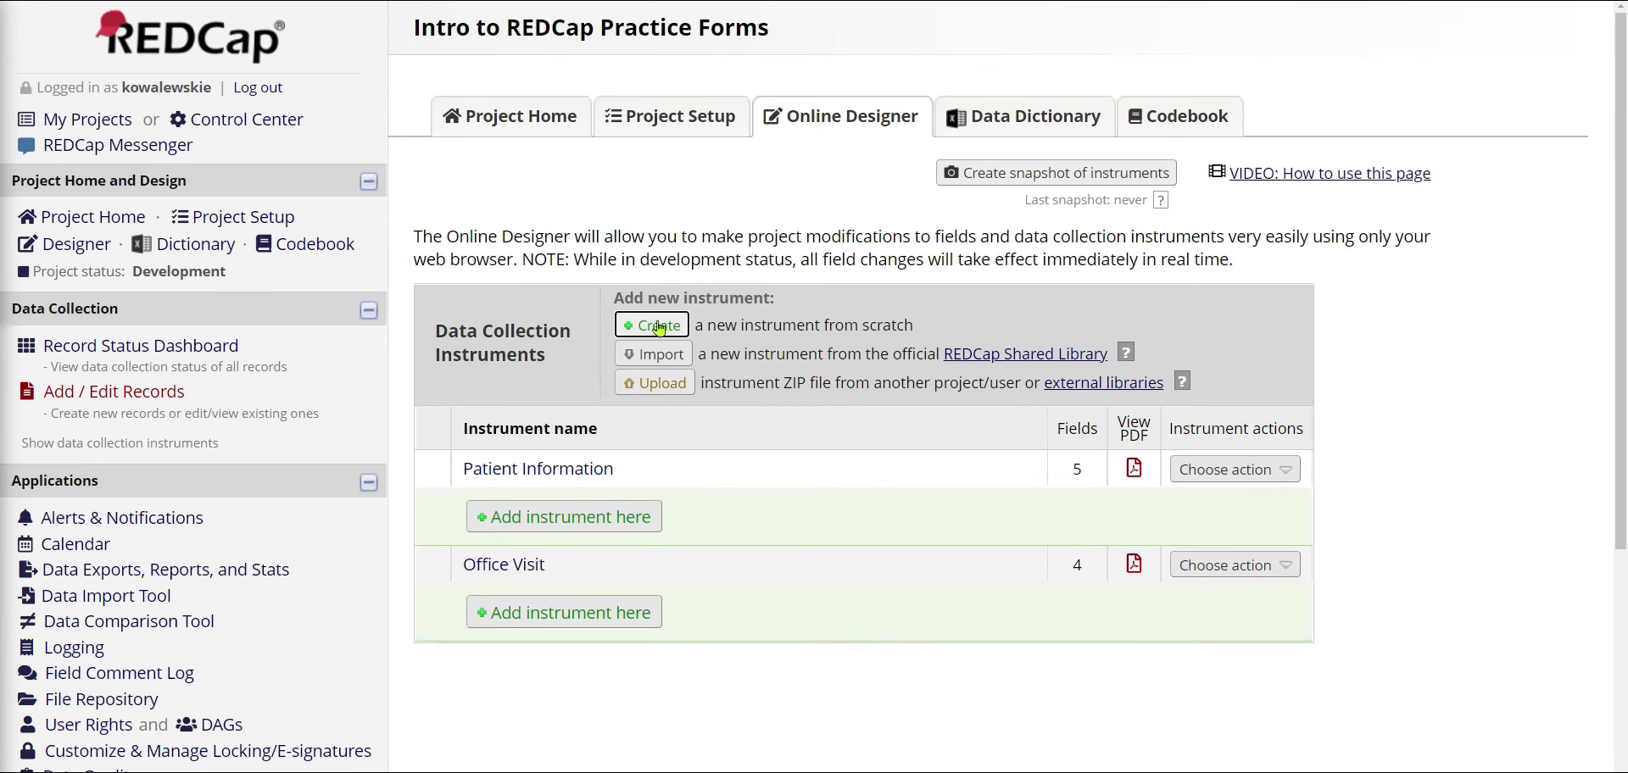
{"action": "left_click", "coordinate": [558, 616]}
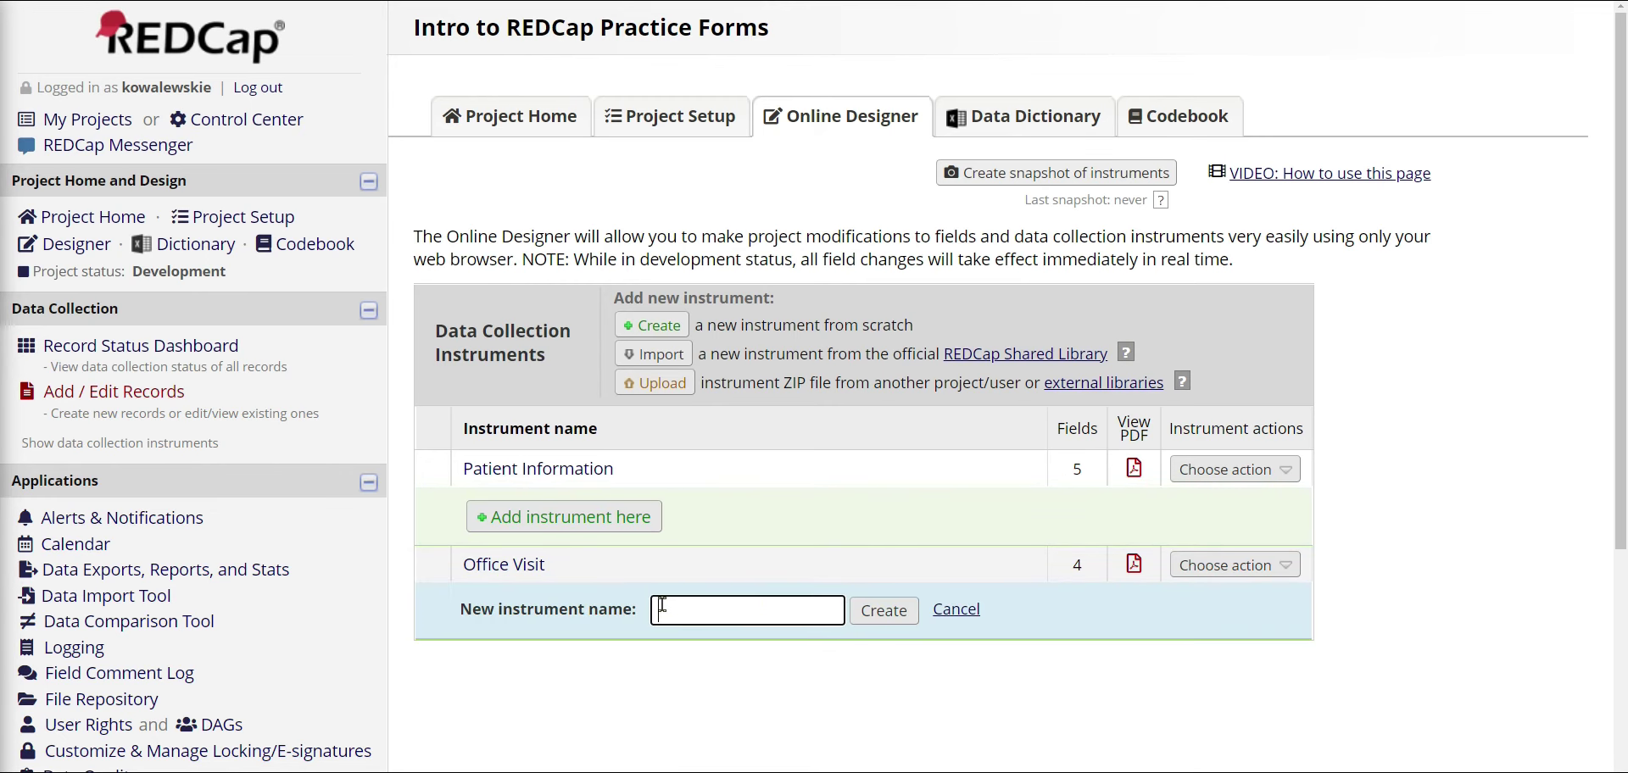
{"action": "type", "text": "Rate your visit"}
{"action": "left_click", "coordinate": [861, 620]}
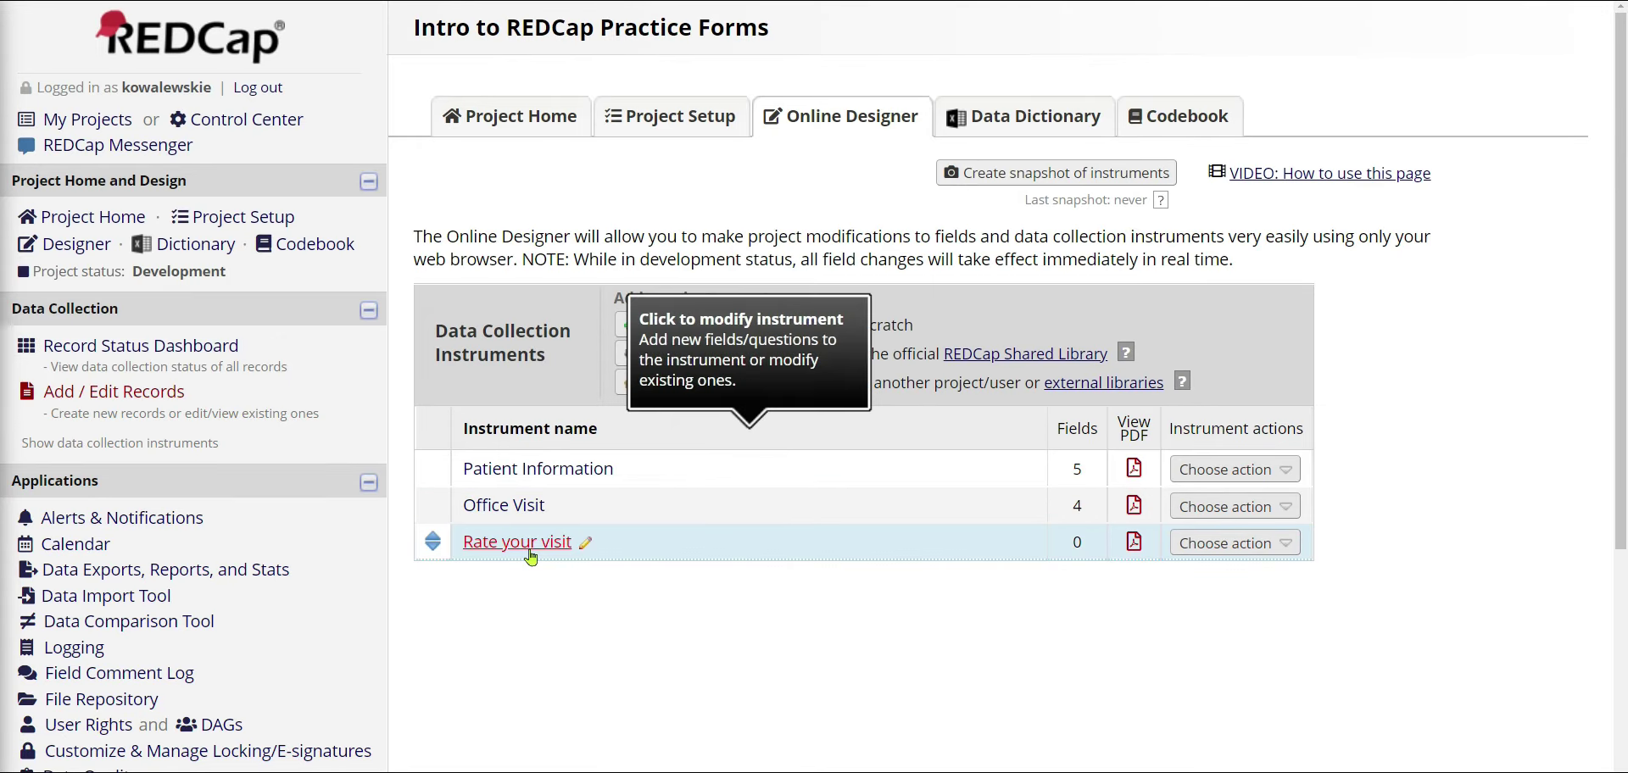
Open Rate your visit and start a Multiple Choice - Radio Buttons field labelled Please rate your visit on a scale of 1-5
{"action": "left_click", "coordinate": [530, 552]}
{"action": "left_click", "coordinate": [801, 481]}
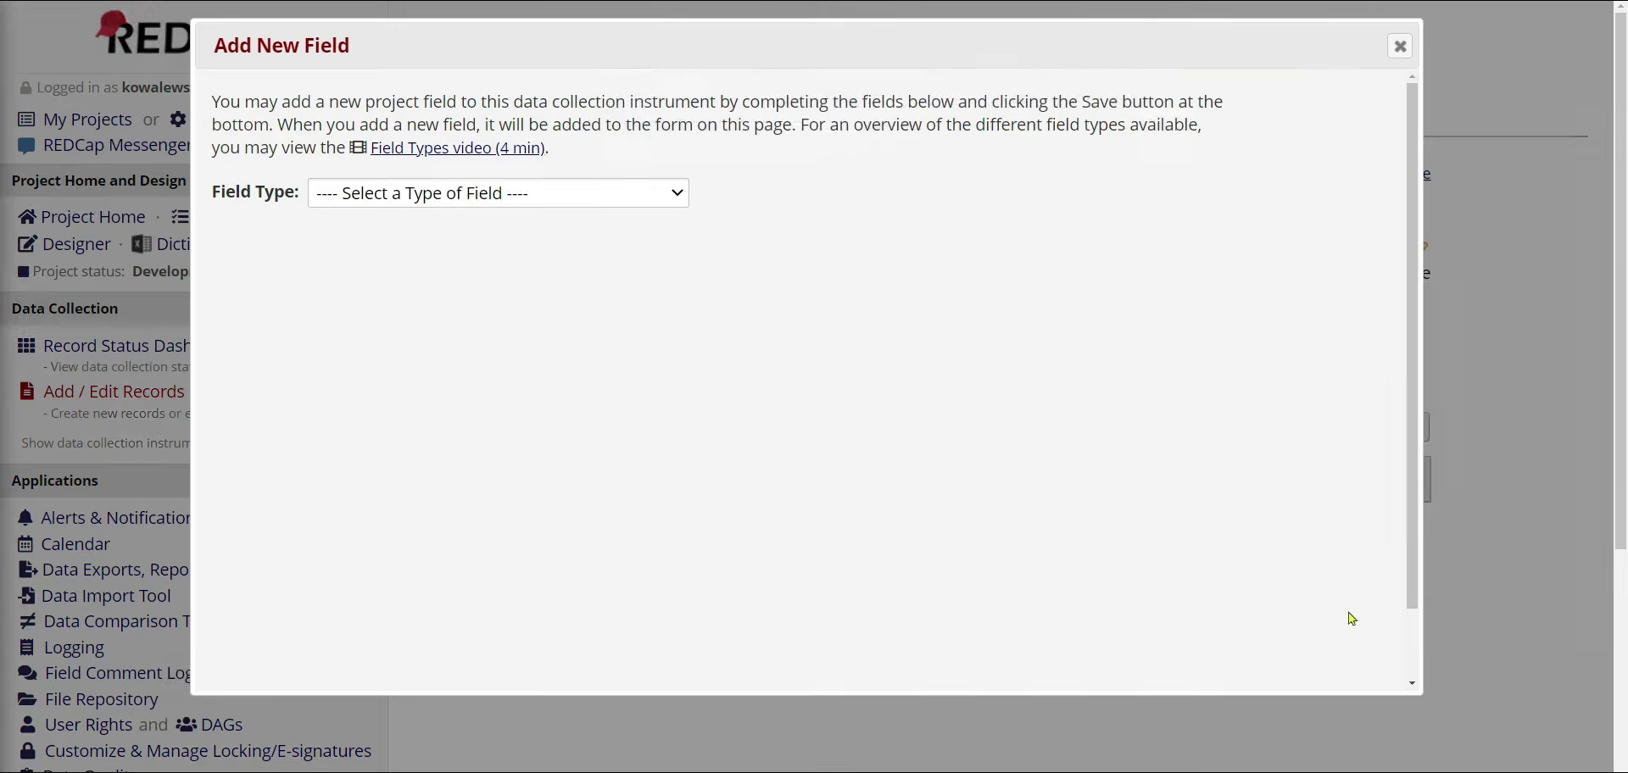
{"action": "left_click", "coordinate": [600, 211]}
{"action": "left_click", "coordinate": [598, 253]}
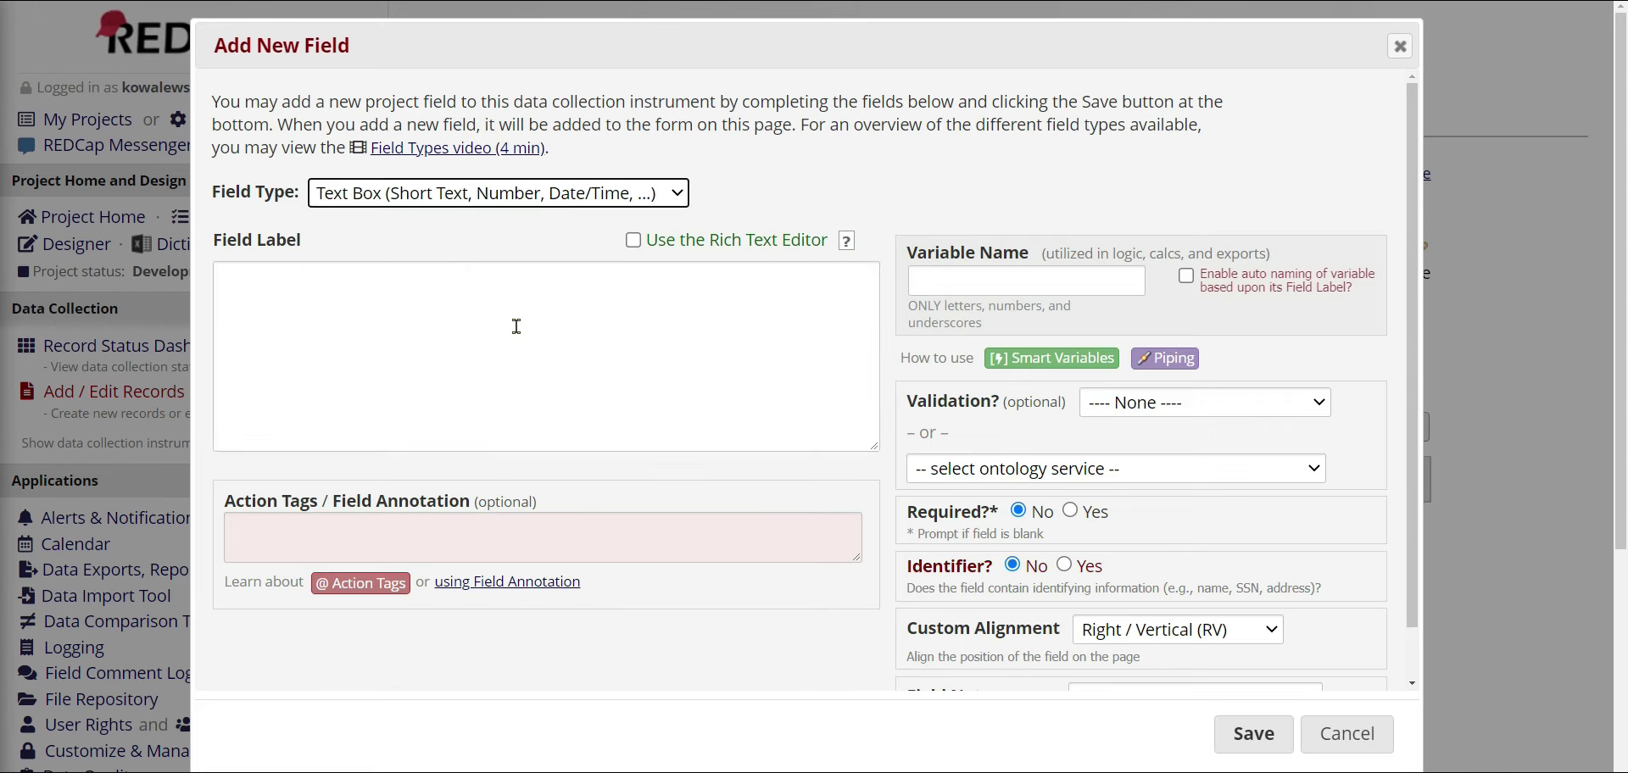
{"action": "left_click", "coordinate": [539, 197]}
{"action": "left_click", "coordinate": [539, 374]}
{"action": "left_click", "coordinate": [457, 373]}
{"action": "type", "text": "Please re"}
{"action": "type", "text": "te your visit on a scale"}
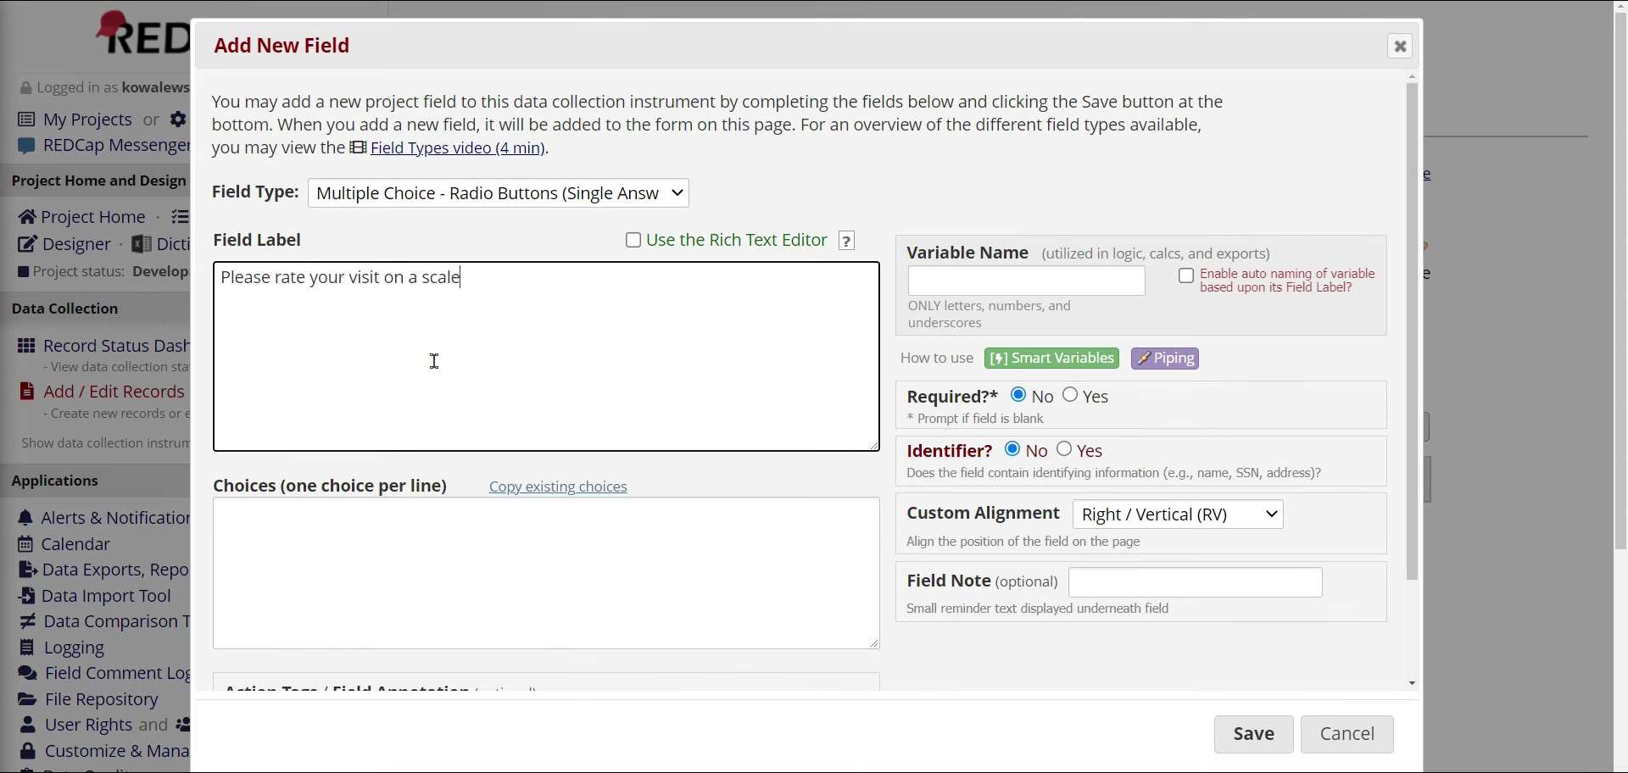
{"action": "type", "text": " of 1-5"}
Enter the rating choices 5 down to 1, one per line, each coded with its own number (5, 5 through 1, 1)
{"action": "left_click", "coordinate": [399, 546]}
{"action": "type", "text": "5 4 3 2 1"}
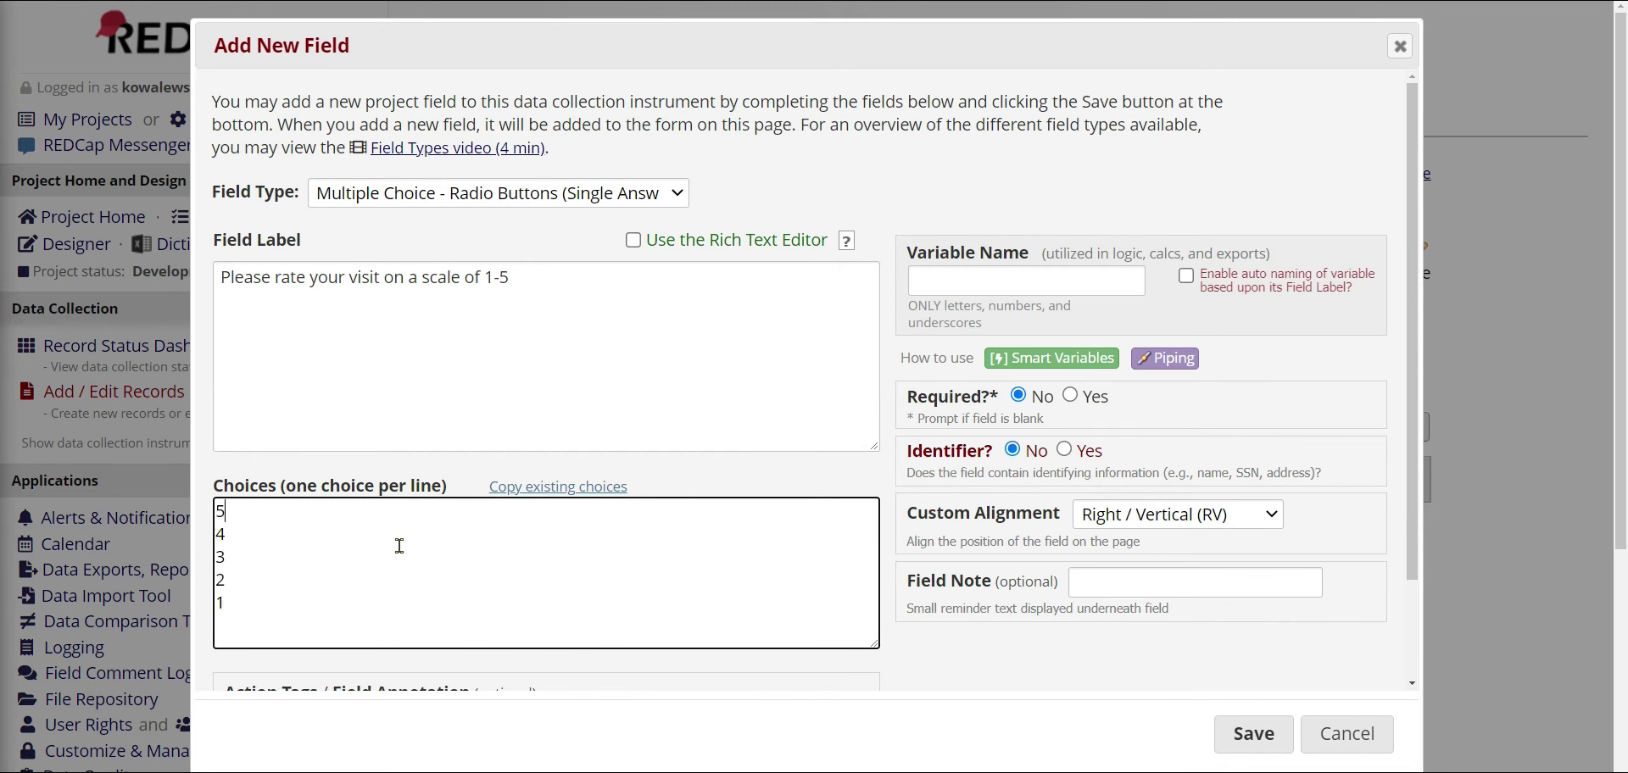
{"action": "key", "text": "Up"}
{"action": "key", "text": "Up"}
{"action": "key", "text": "Up"}
{"action": "key", "text": "Up"}
{"action": "type", "text": ", 5"}
{"action": "key", "text": "Down"}
{"action": "type", "text": "4, 4 3"}
{"action": "type", "text": ", 3 "}
{"action": "type", "text": "2, 2 "}
{"action": "type", "text": "1,"}
Name the rating field's variable rate_your_visit and save the field
{"action": "left_click", "coordinate": [969, 279]}
{"action": "type", "text": "rates"}
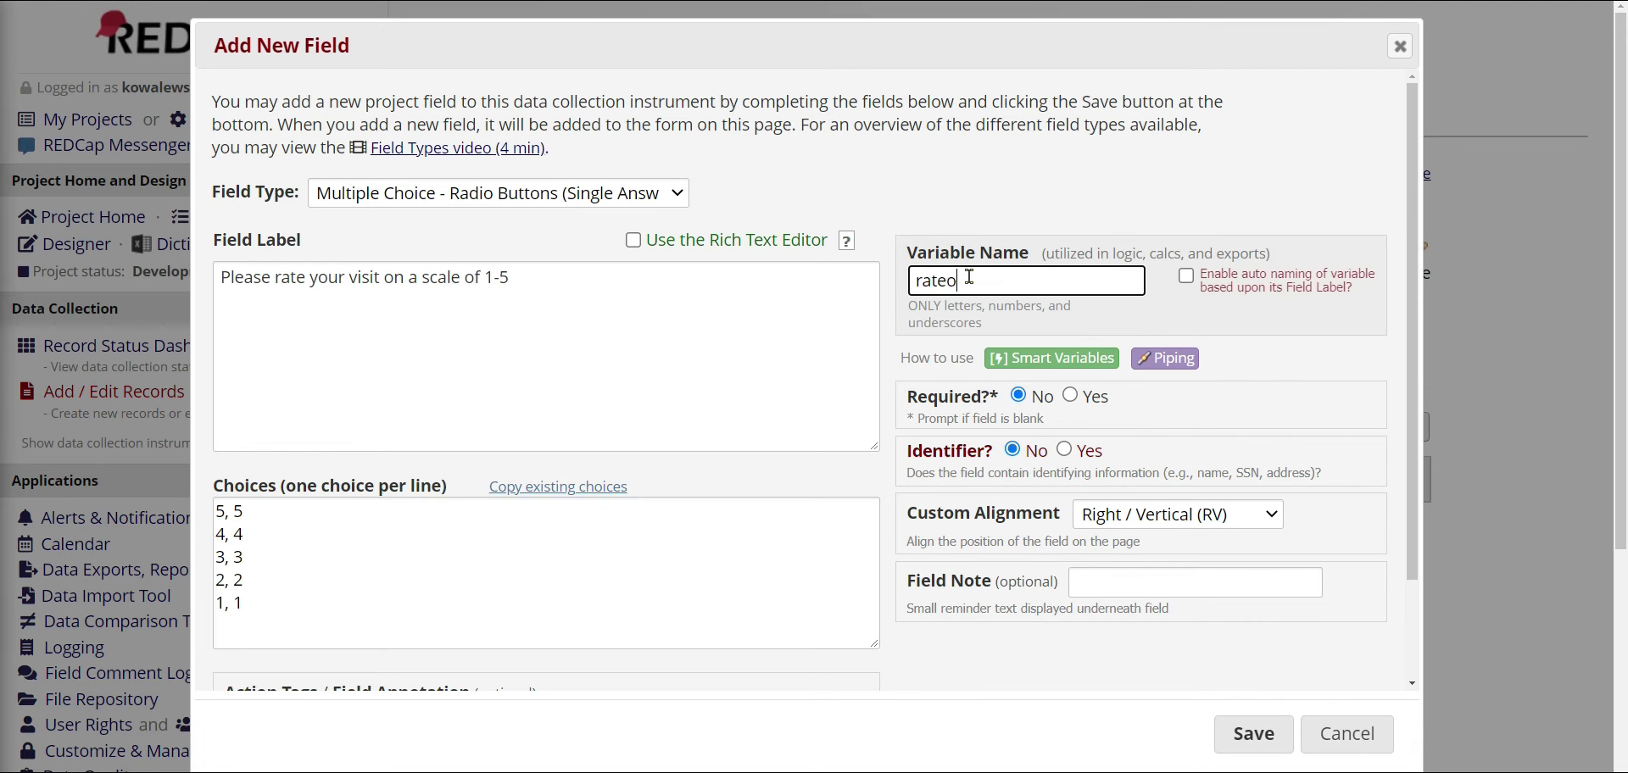
{"action": "type", "text": "_your_visit"}
{"action": "left_click", "coordinate": [1246, 734]}
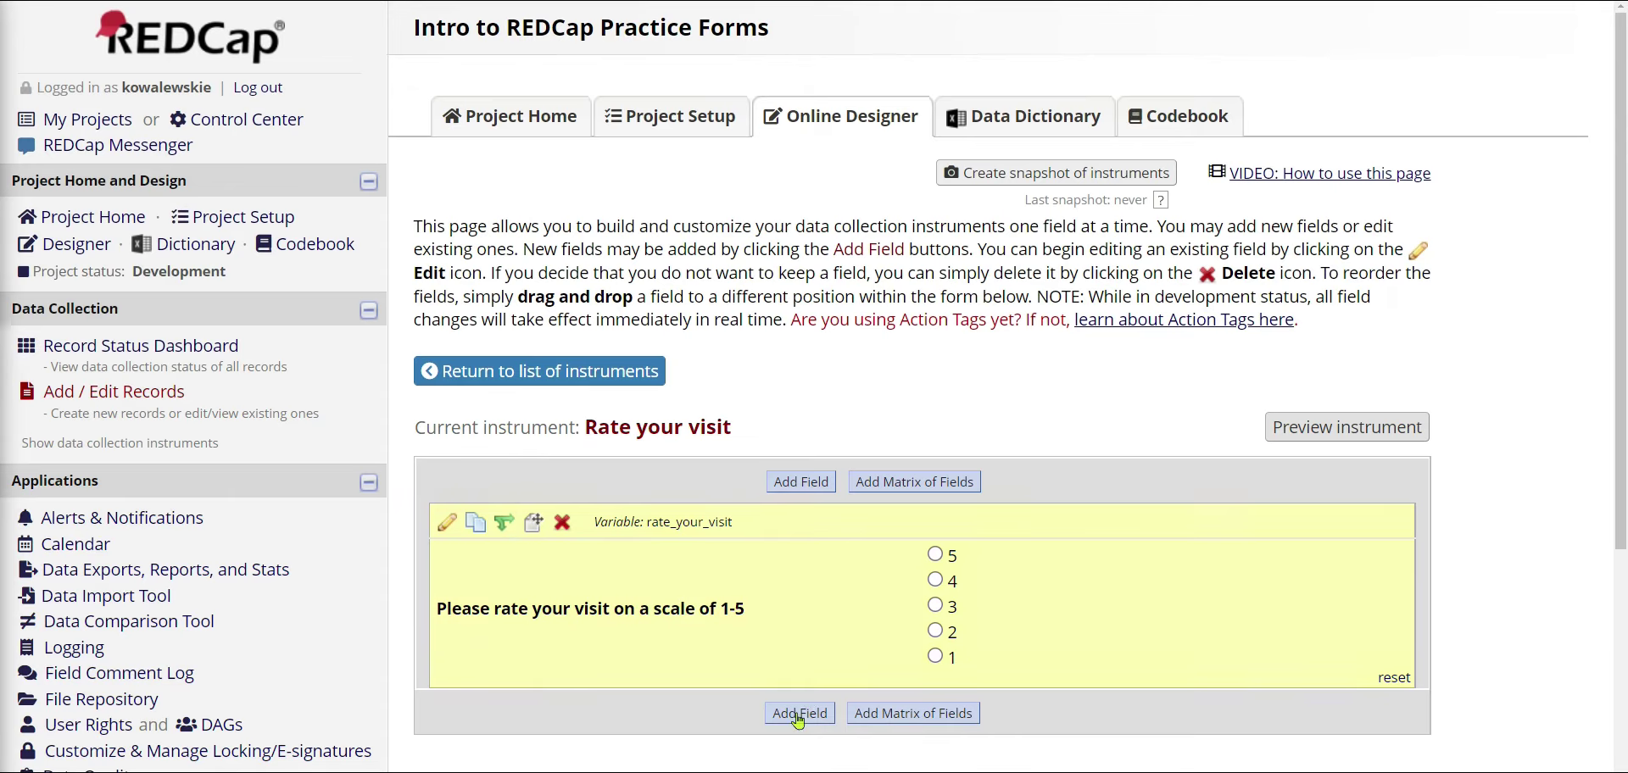
Start a new Notes Box field below the rating question, labelled Comment on your visit
{"action": "left_click", "coordinate": [799, 719]}
{"action": "left_click", "coordinate": [498, 192]}
{"action": "left_click", "coordinate": [394, 277]}
{"action": "left_click", "coordinate": [395, 319]}
{"action": "type", "text": "Comment on your visit"}
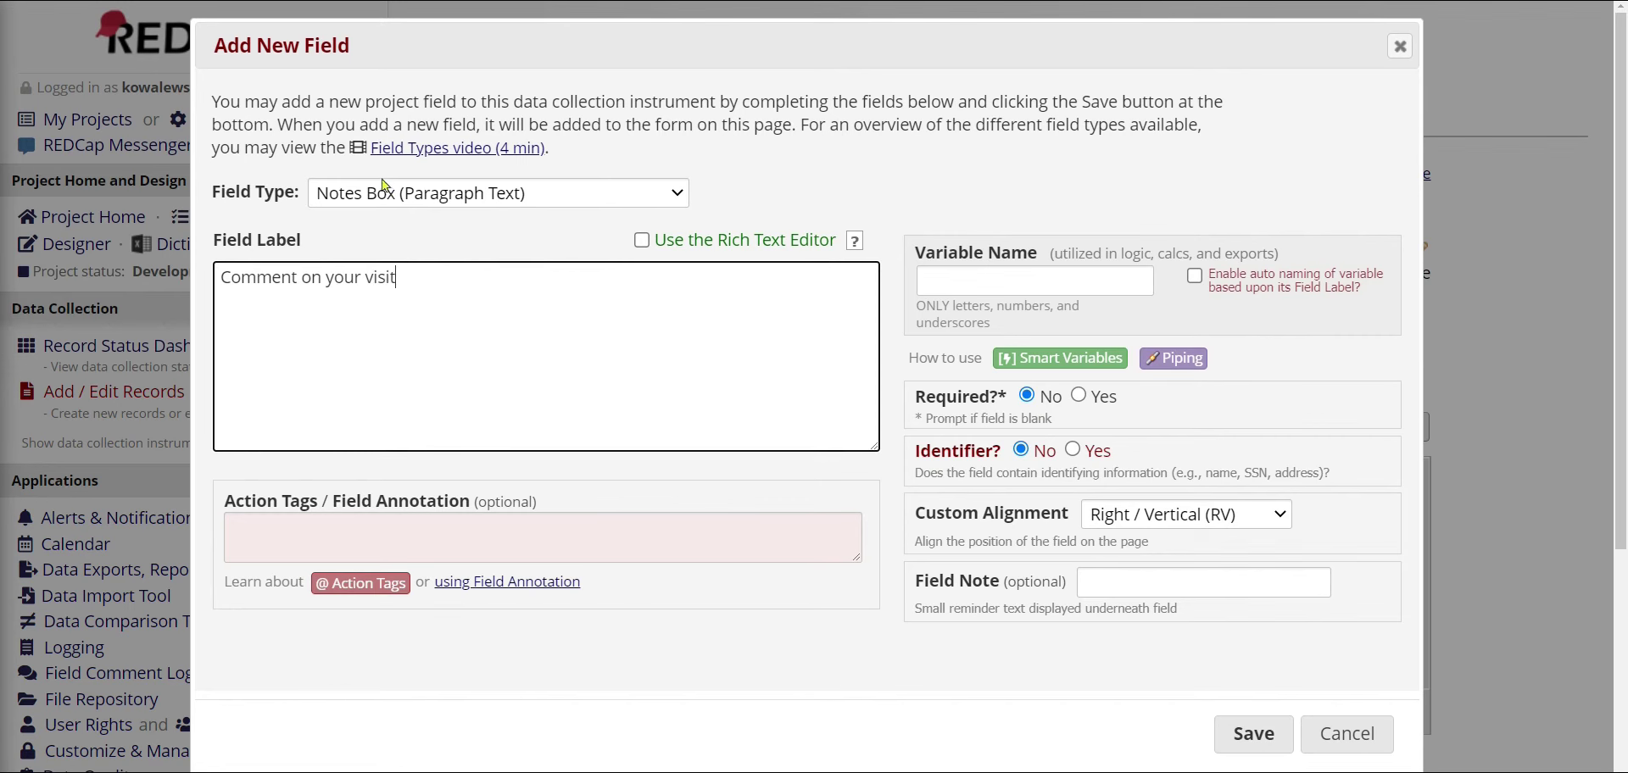
Save the comment field with the variable name rate_your_visit_comments and return to the list of instruments
{"action": "left_click", "coordinate": [951, 276]}
{"action": "type", "text": "rate_your_visit_comments"}
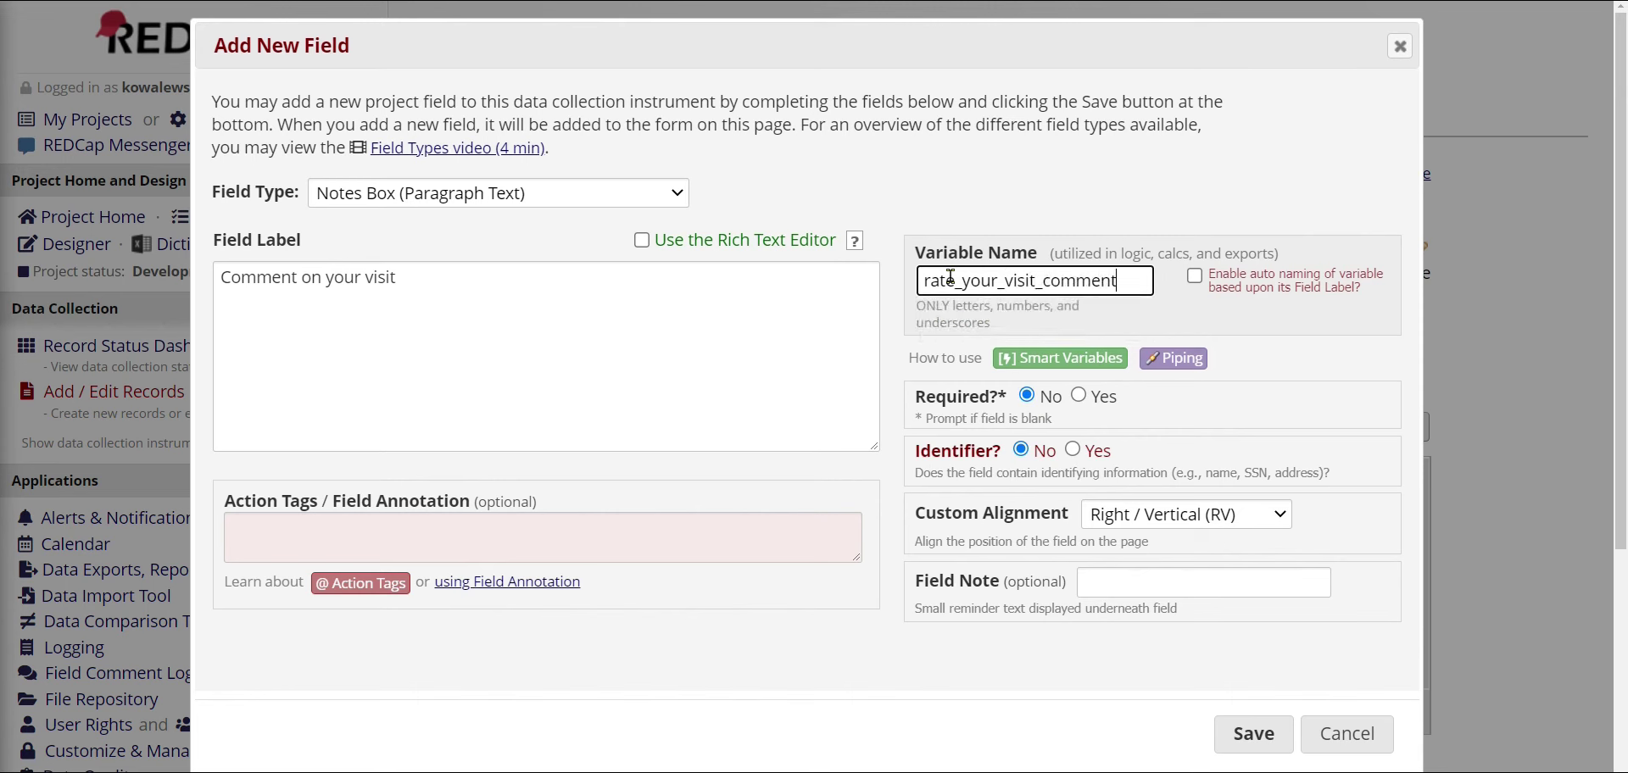
{"action": "left_click", "coordinate": [1231, 736]}
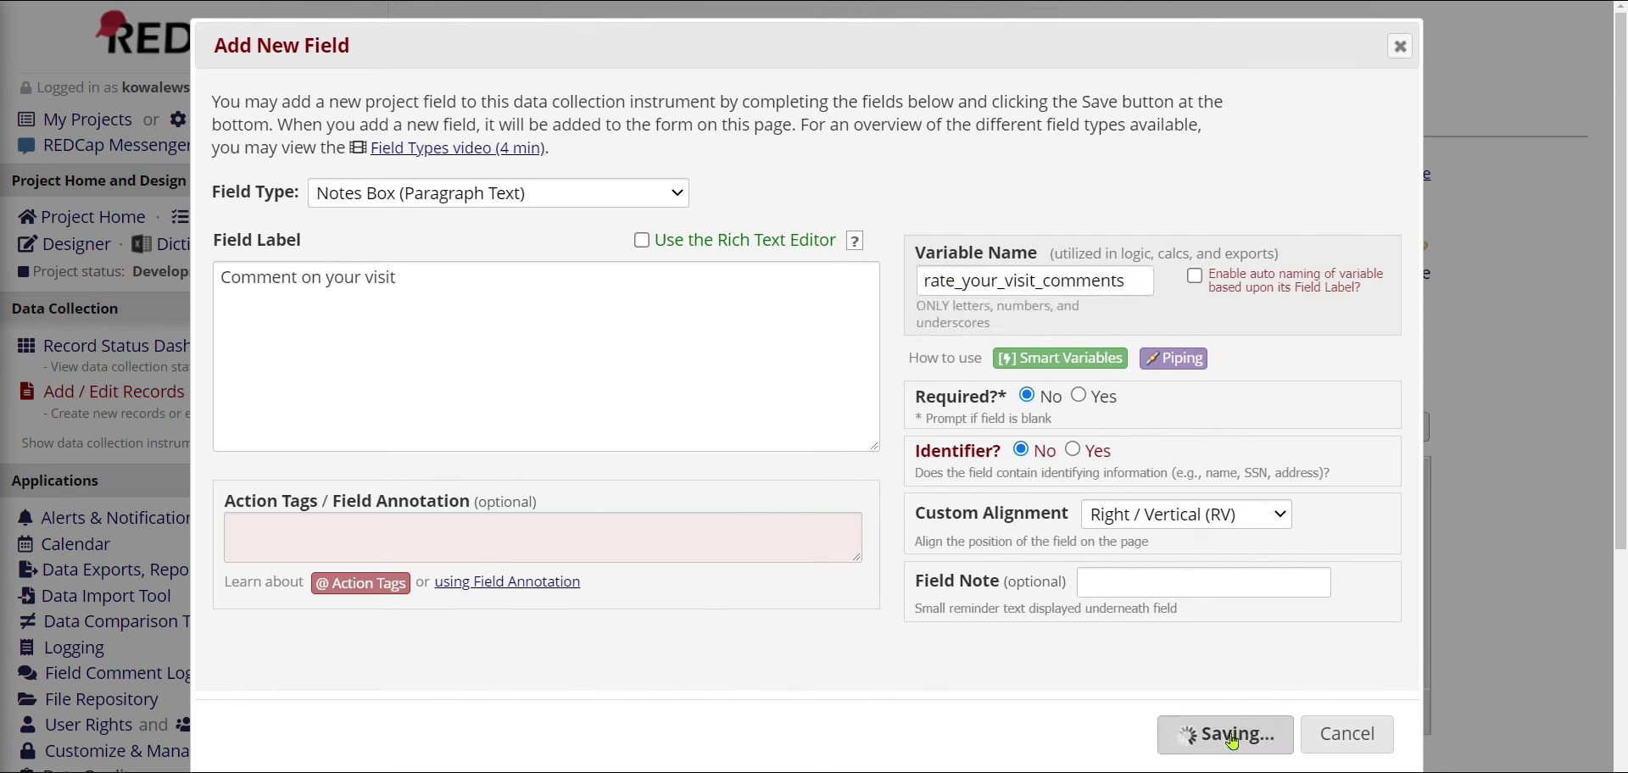
{"action": "scroll", "coordinate": [1055, 575], "scroll_direction": "down", "scroll_amount": 3}
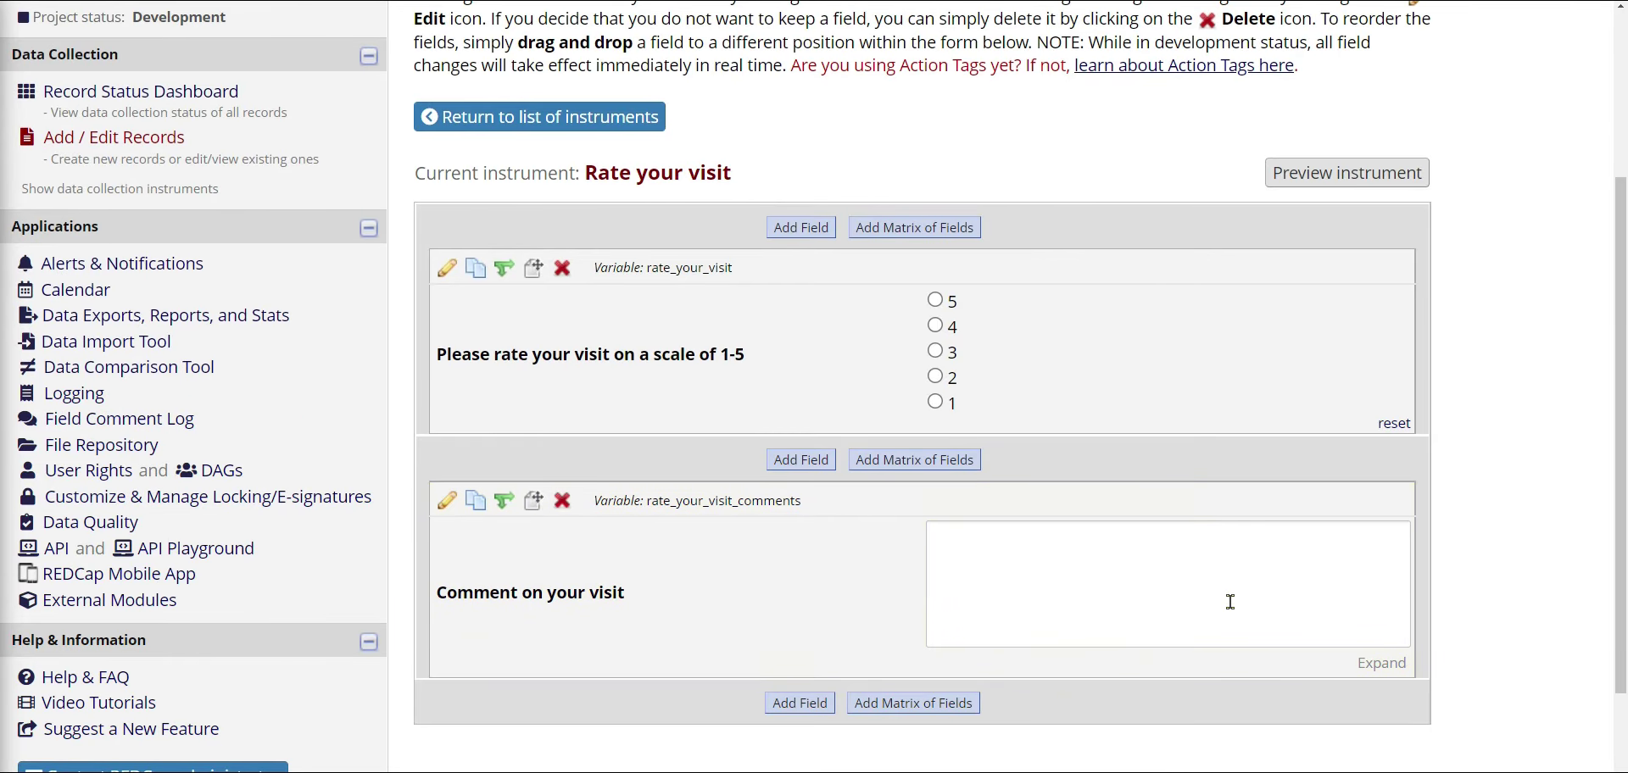
{"action": "left_click", "coordinate": [544, 118]}
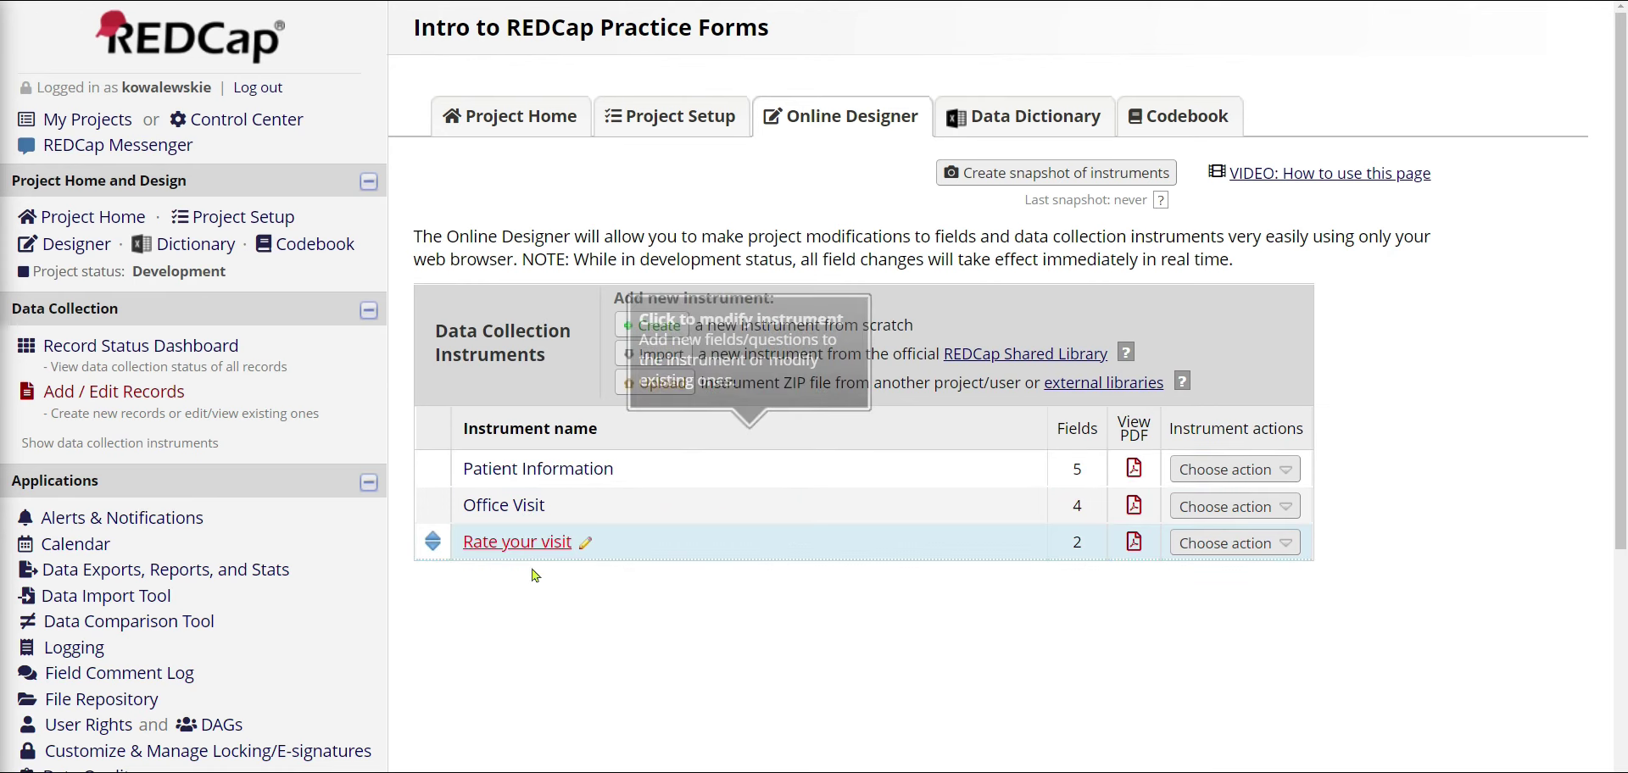
Switch to the Word outline and review its first two items alongside the Sample Project's Record Status Dashboard
{"action": "key", "text": "alt+Tab"}
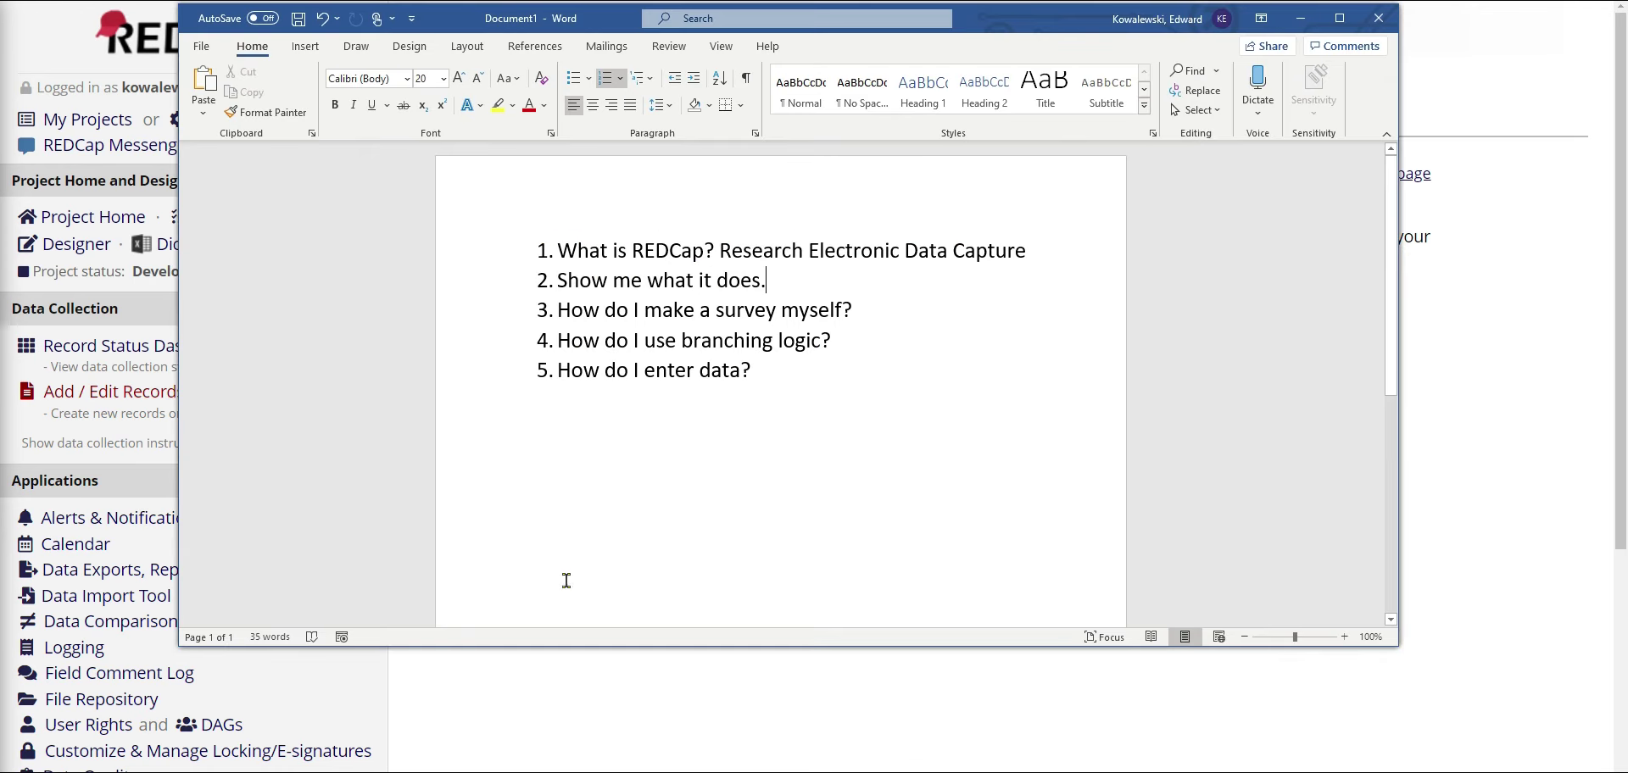
{"action": "left_click_drag", "start_coordinate": [557, 251], "coordinate": [804, 237]}
{"action": "left_click_drag", "start_coordinate": [930, 252], "coordinate": [1025, 252]}
{"action": "left_click", "coordinate": [788, 273]}
{"action": "left_click_drag", "start_coordinate": [781, 281], "coordinate": [560, 281]}
{"action": "left_click", "coordinate": [594, 284]}
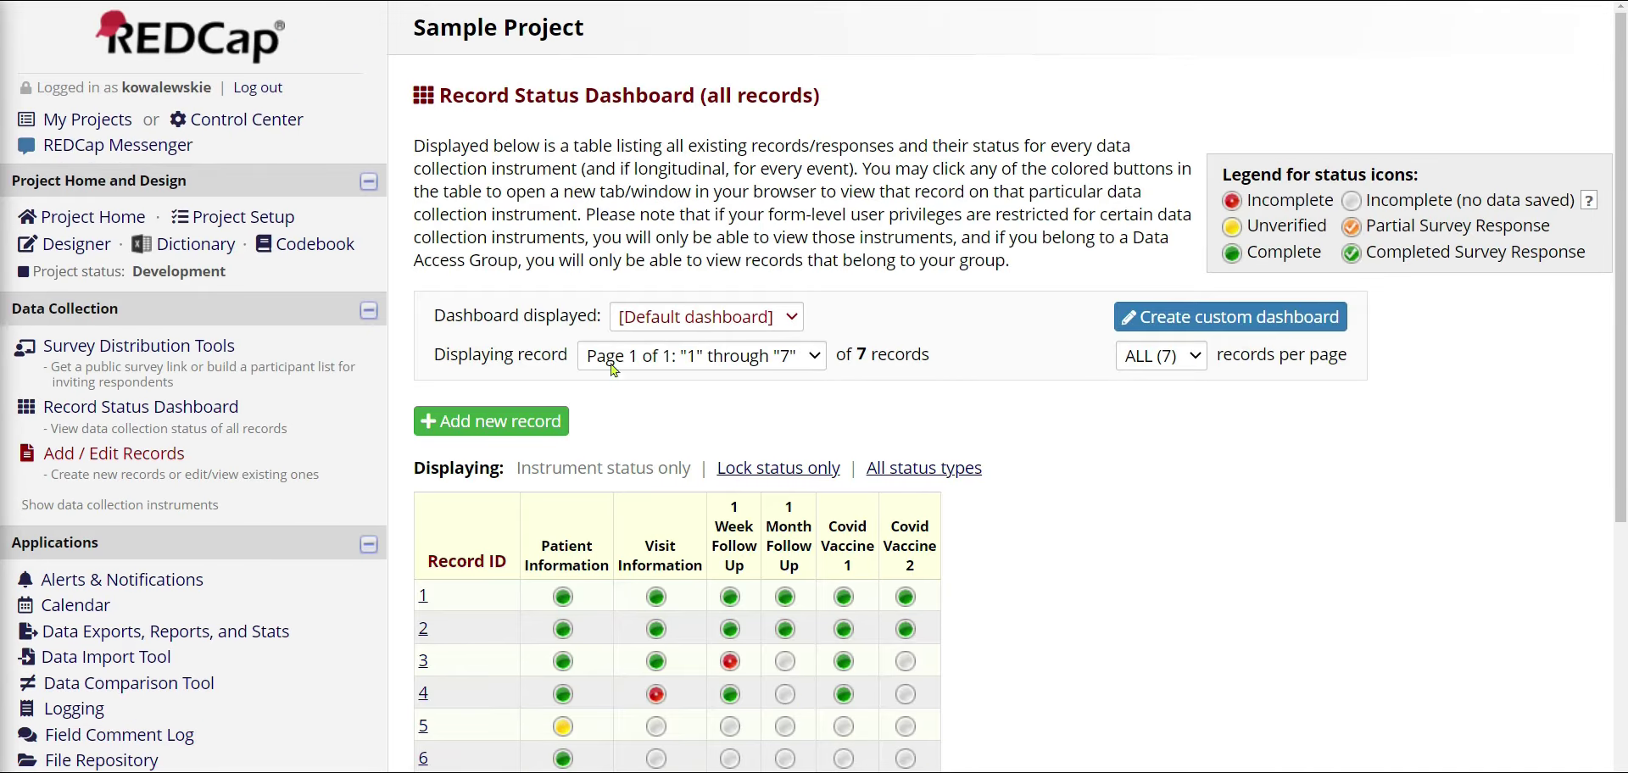
{"action": "scroll", "coordinate": [614, 369], "scroll_direction": "down", "scroll_amount": 1}
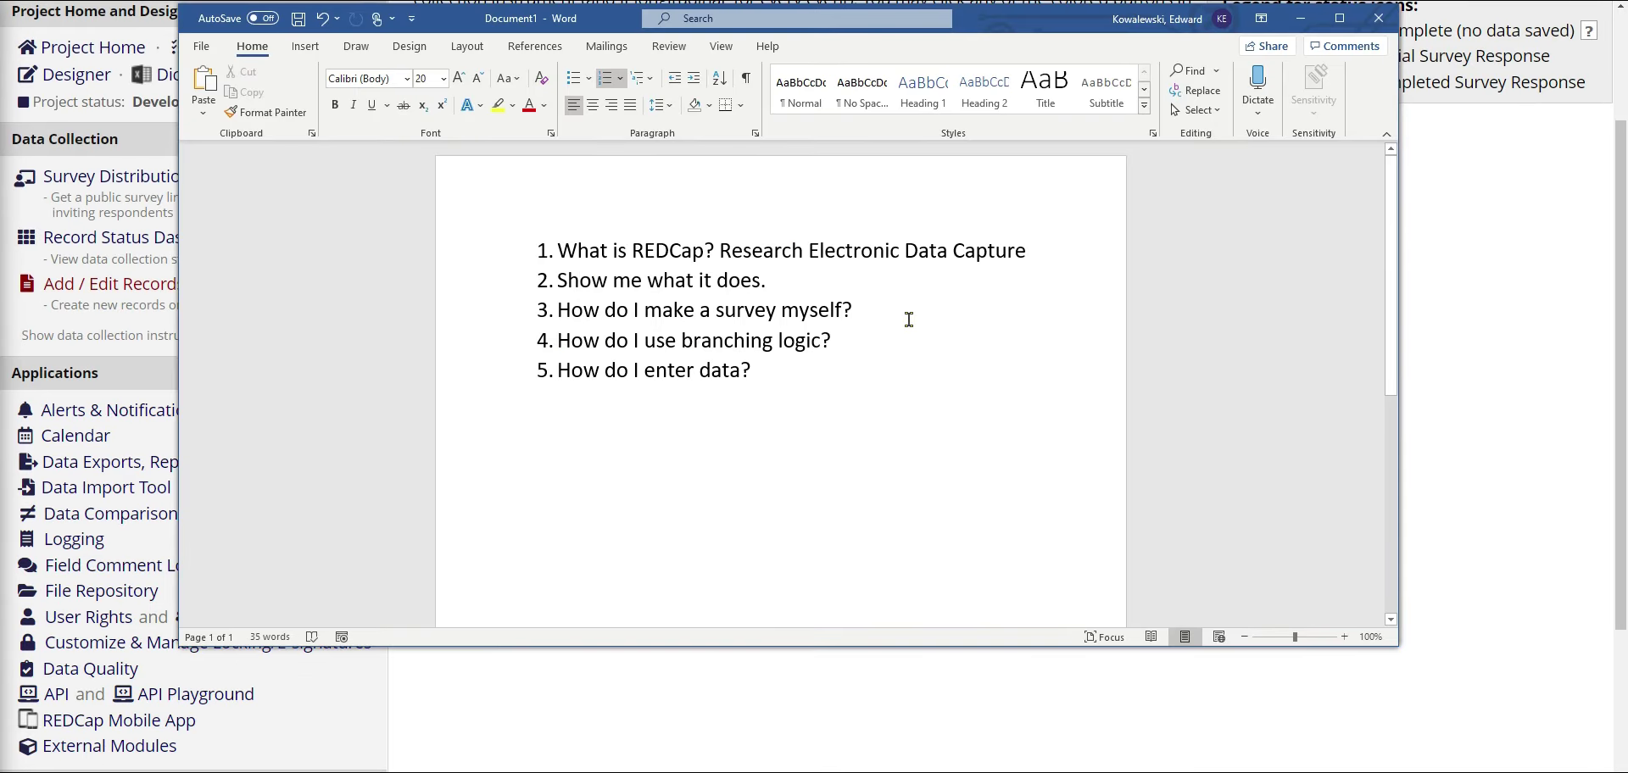
Review the Word outline's items on making a survey and using branching logic, referring to the practice project's Designer
{"action": "left_click_drag", "start_coordinate": [855, 310], "coordinate": [537, 310]}
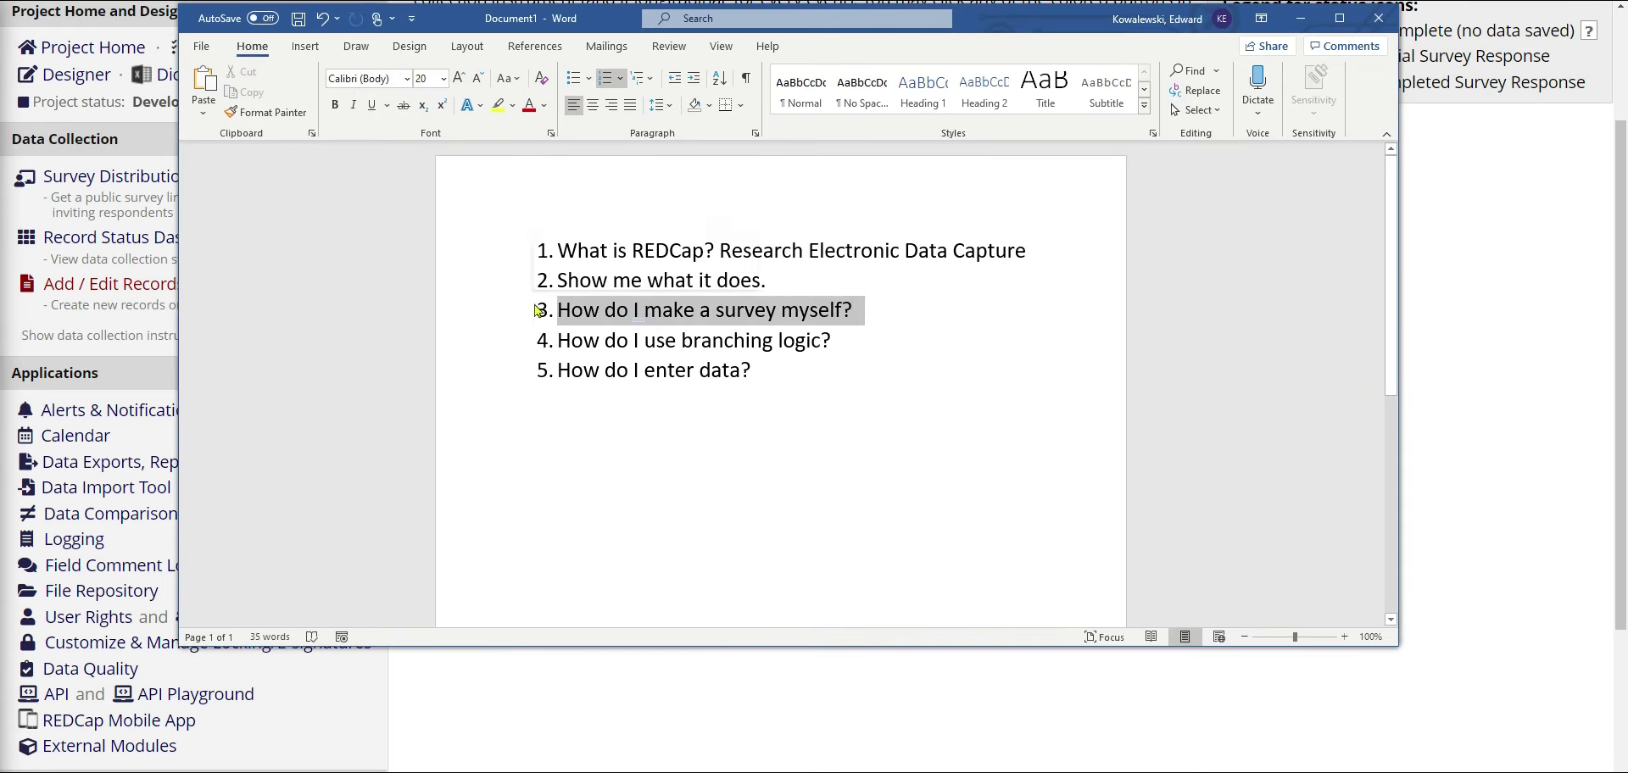
{"action": "left_click", "coordinate": [895, 316]}
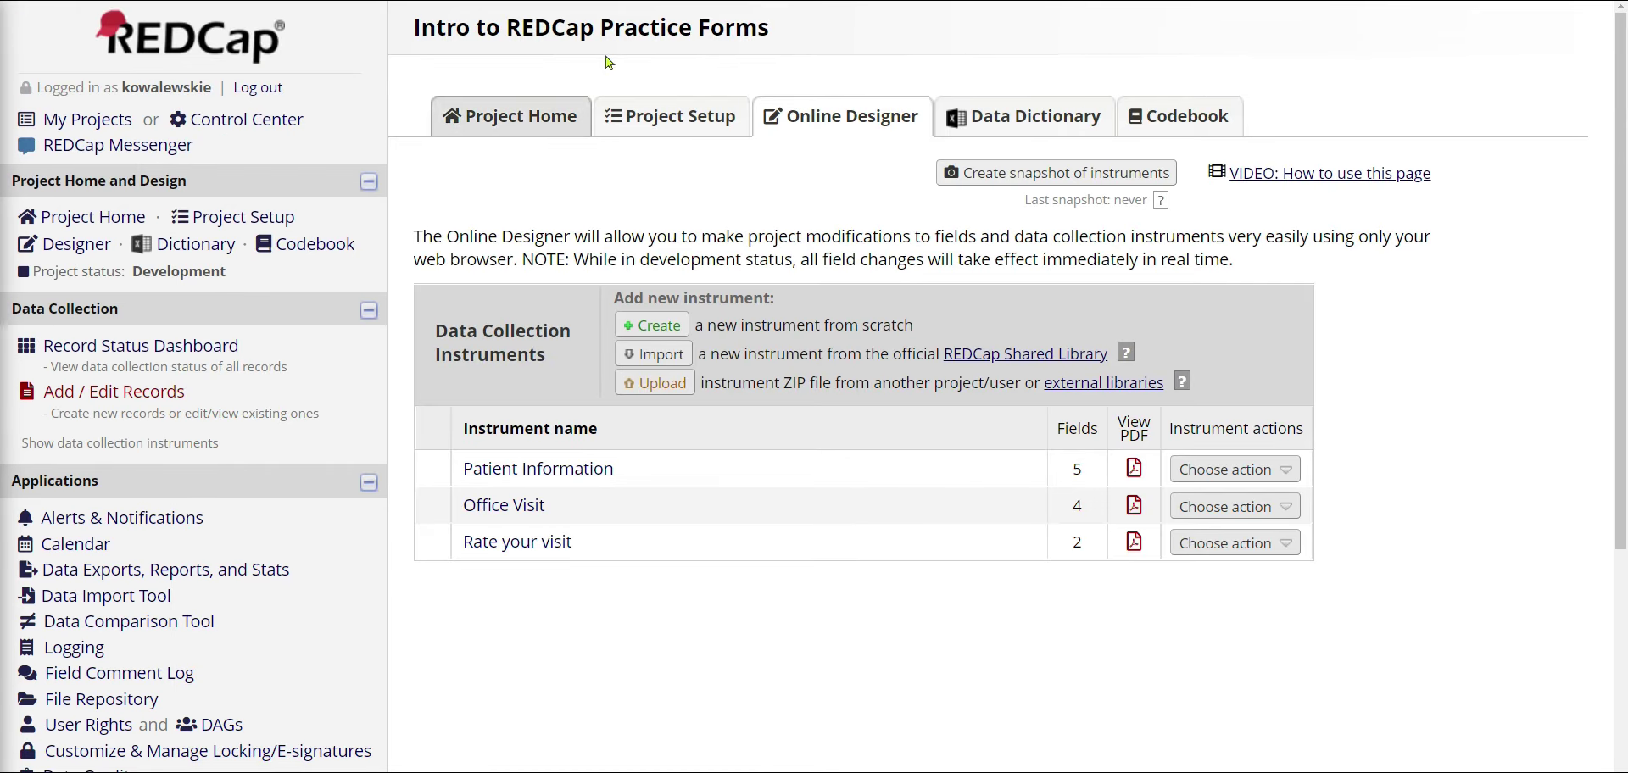
{"action": "left_click_drag", "start_coordinate": [111, 247], "coordinate": [41, 246]}
{"action": "key", "text": "alt+Tab"}
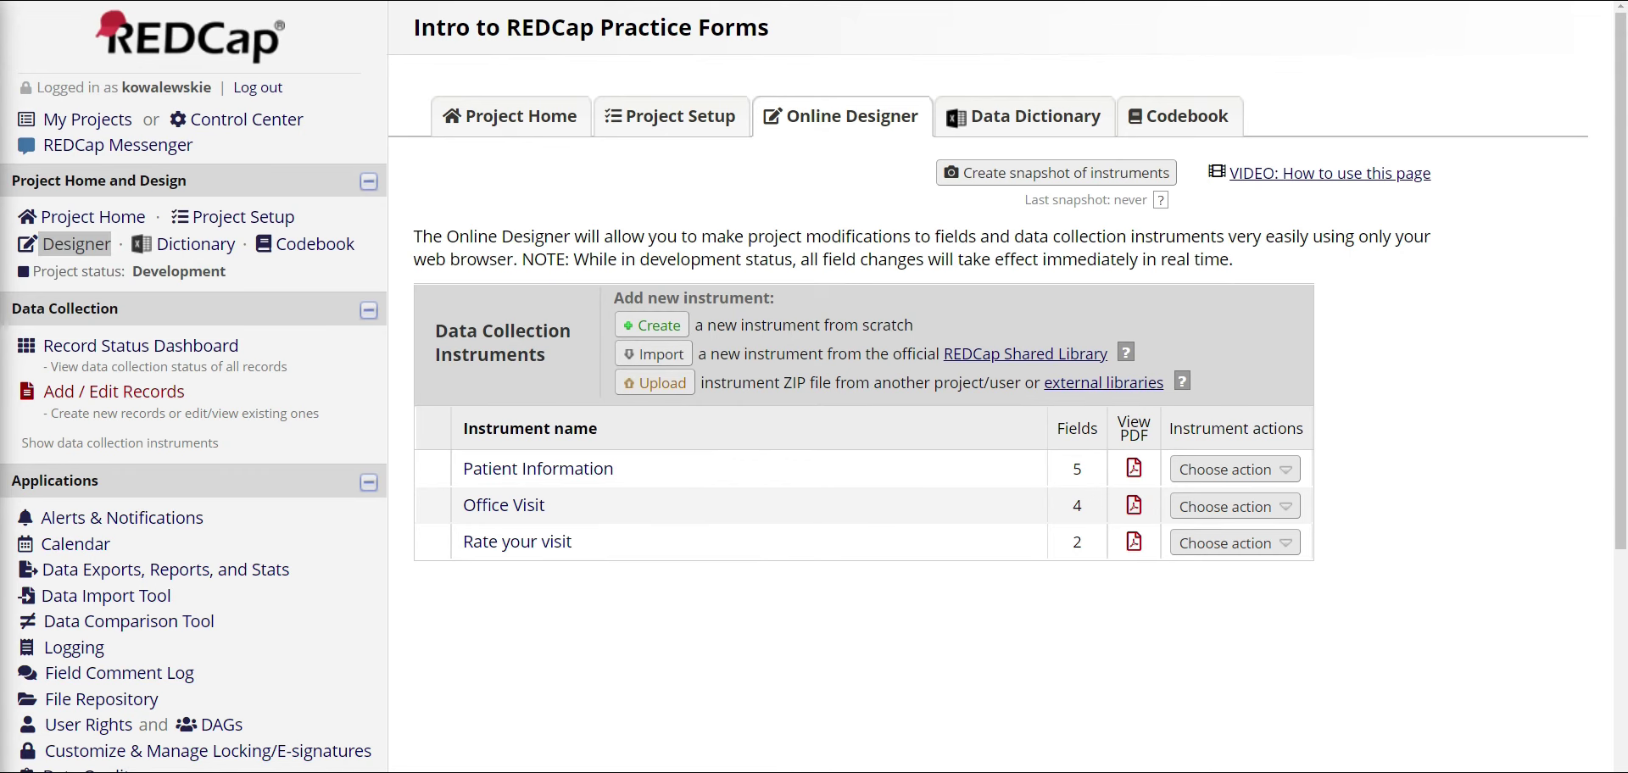
{"action": "triple_click", "coordinate": [555, 344]}
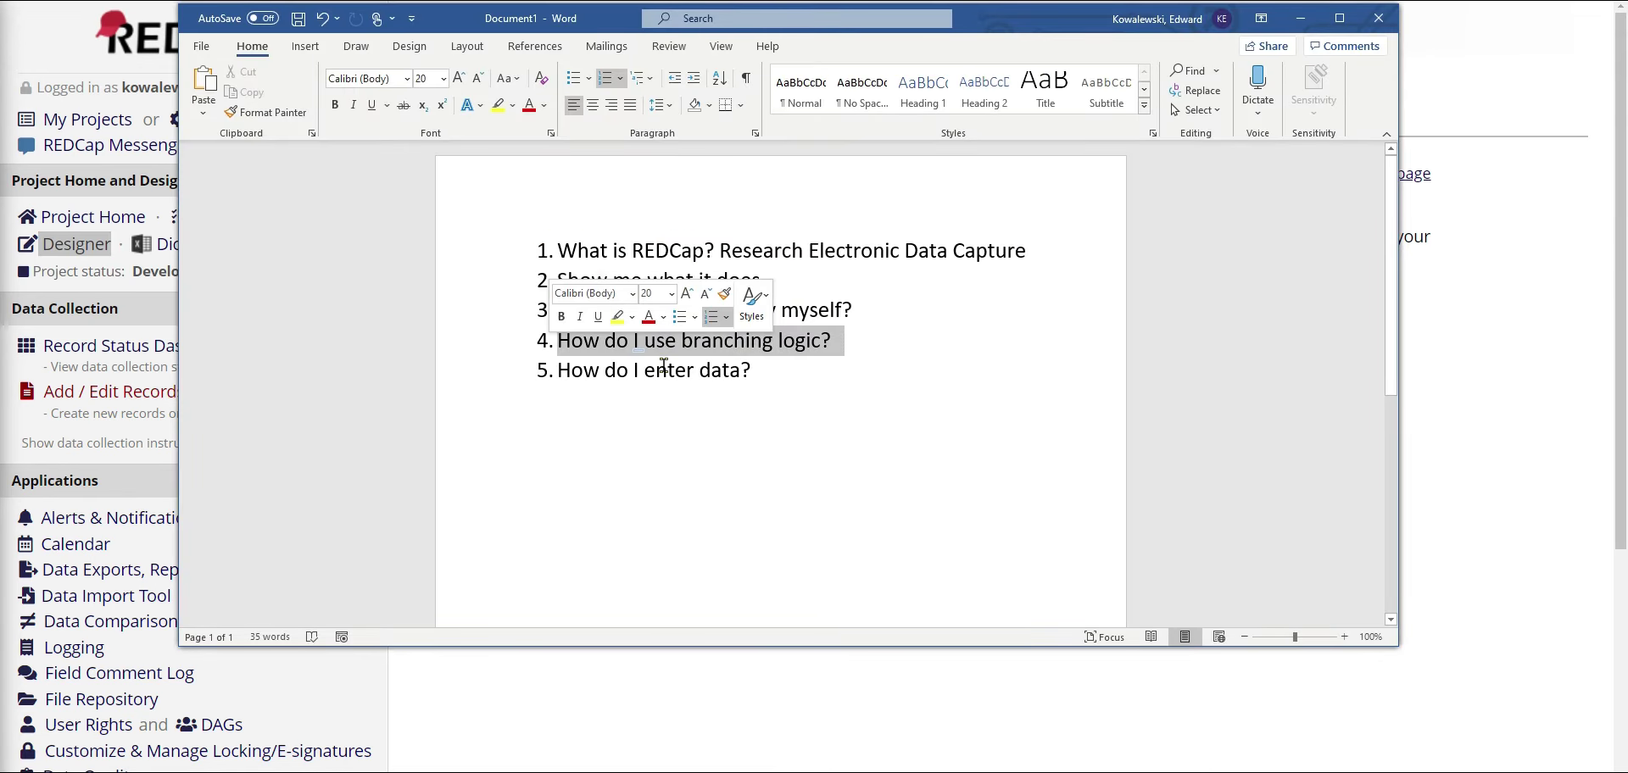
{"action": "left_click", "coordinate": [892, 355]}
{"action": "left_click", "coordinate": [526, 331]}
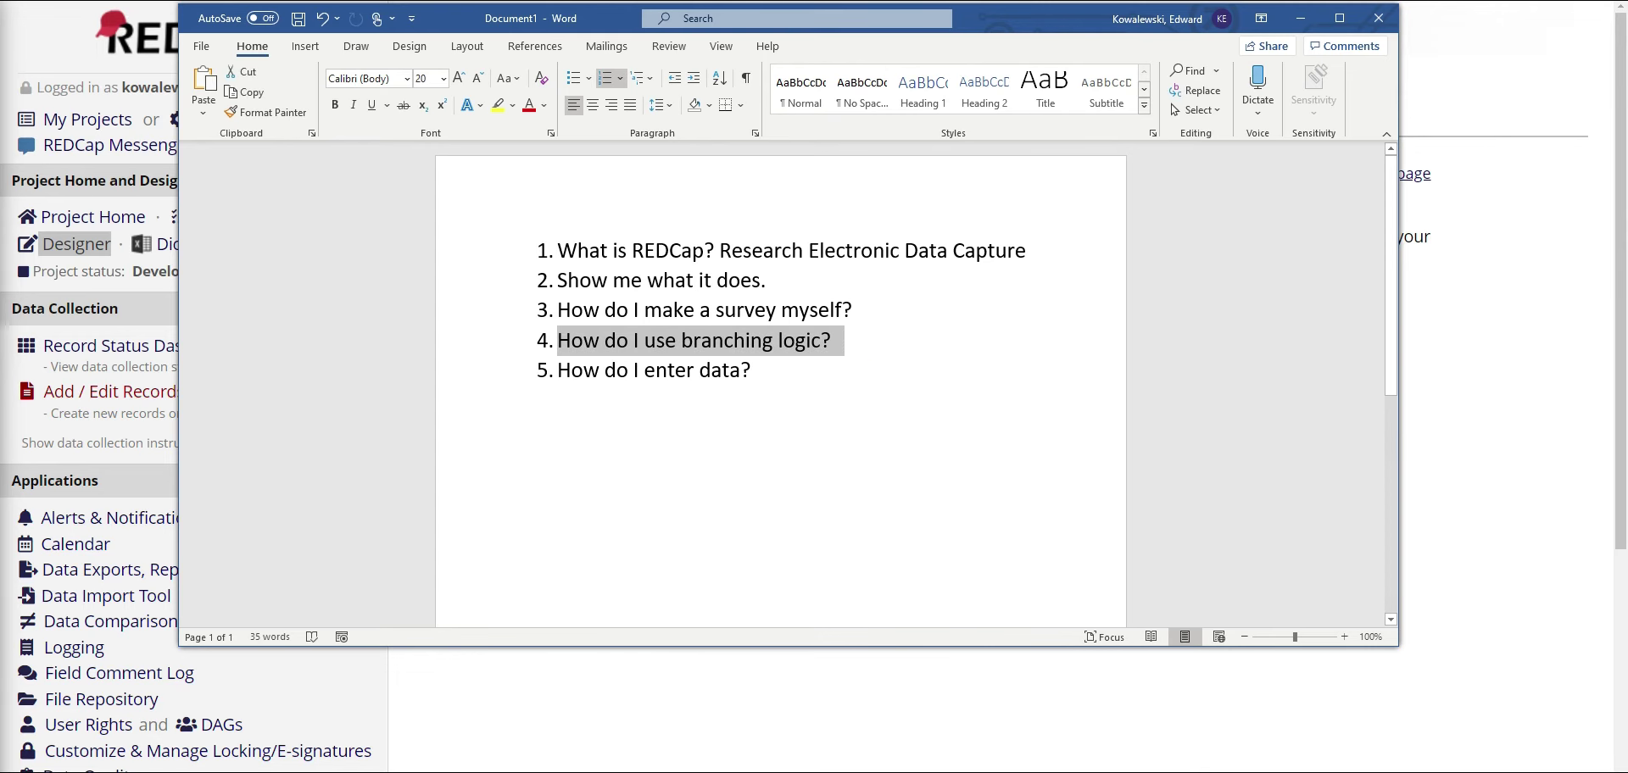
Switch to the Sample Project and open record 1's Patient Information form at the State of residence question
{"action": "key", "text": "alt+Tab"}
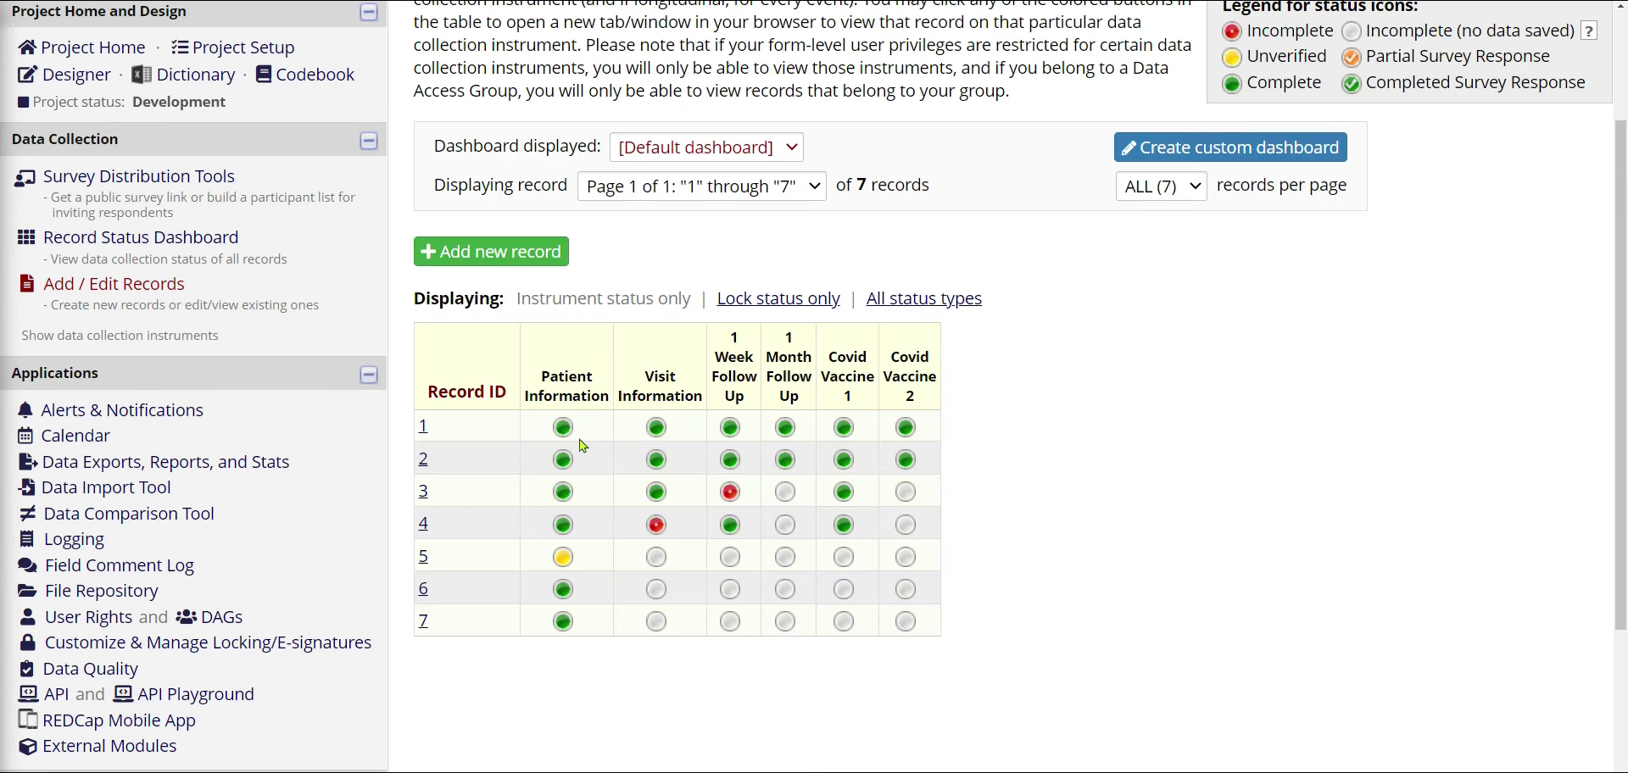
{"action": "left_click", "coordinate": [571, 429]}
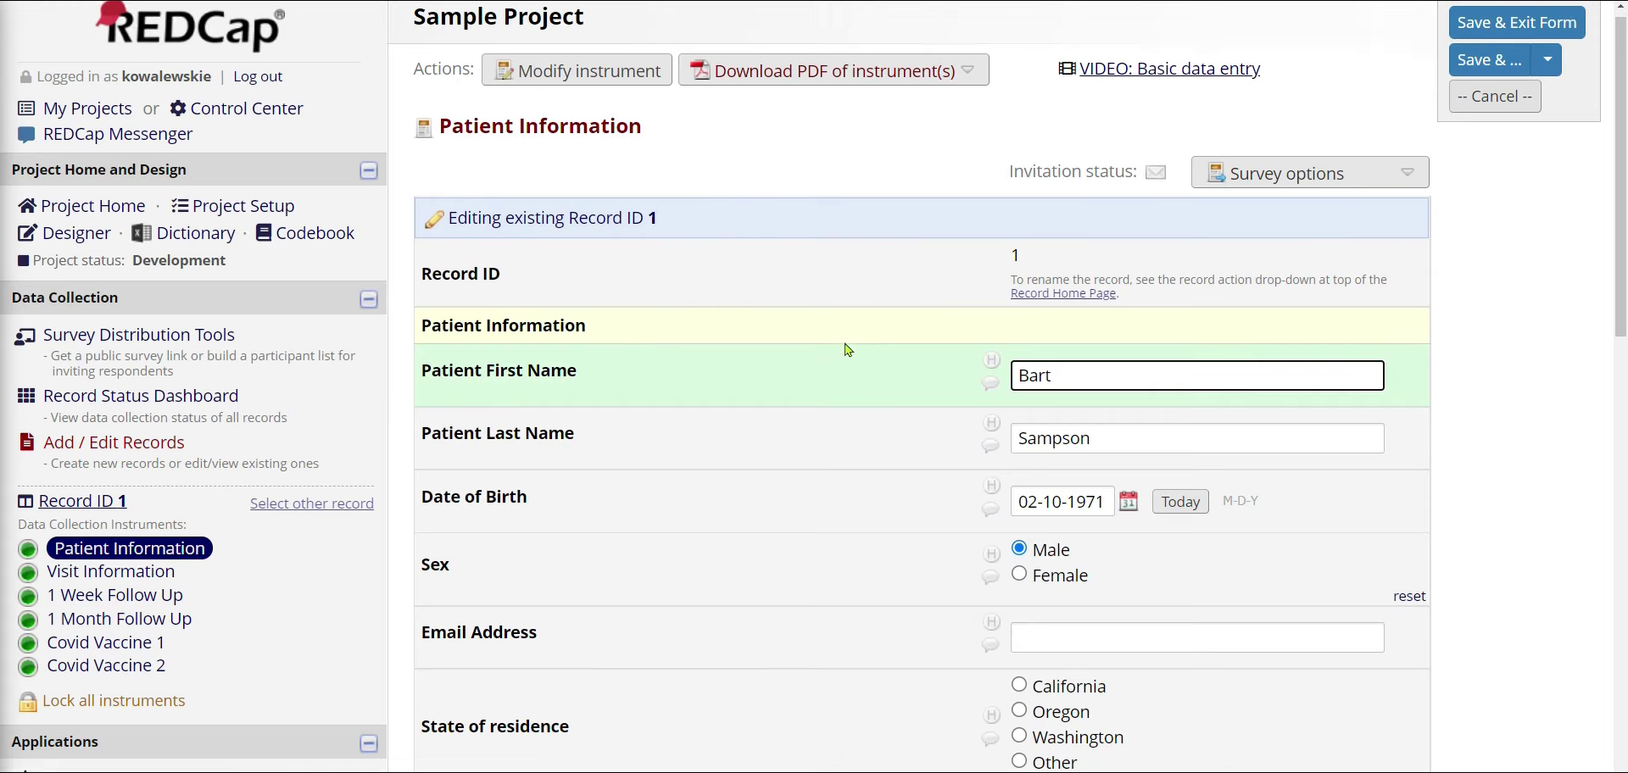
{"action": "scroll", "coordinate": [645, 466], "scroll_direction": "down", "scroll_amount": 3}
{"action": "left_click_drag", "start_coordinate": [528, 581], "coordinate": [445, 578]}
{"action": "left_click", "coordinate": [445, 578]}
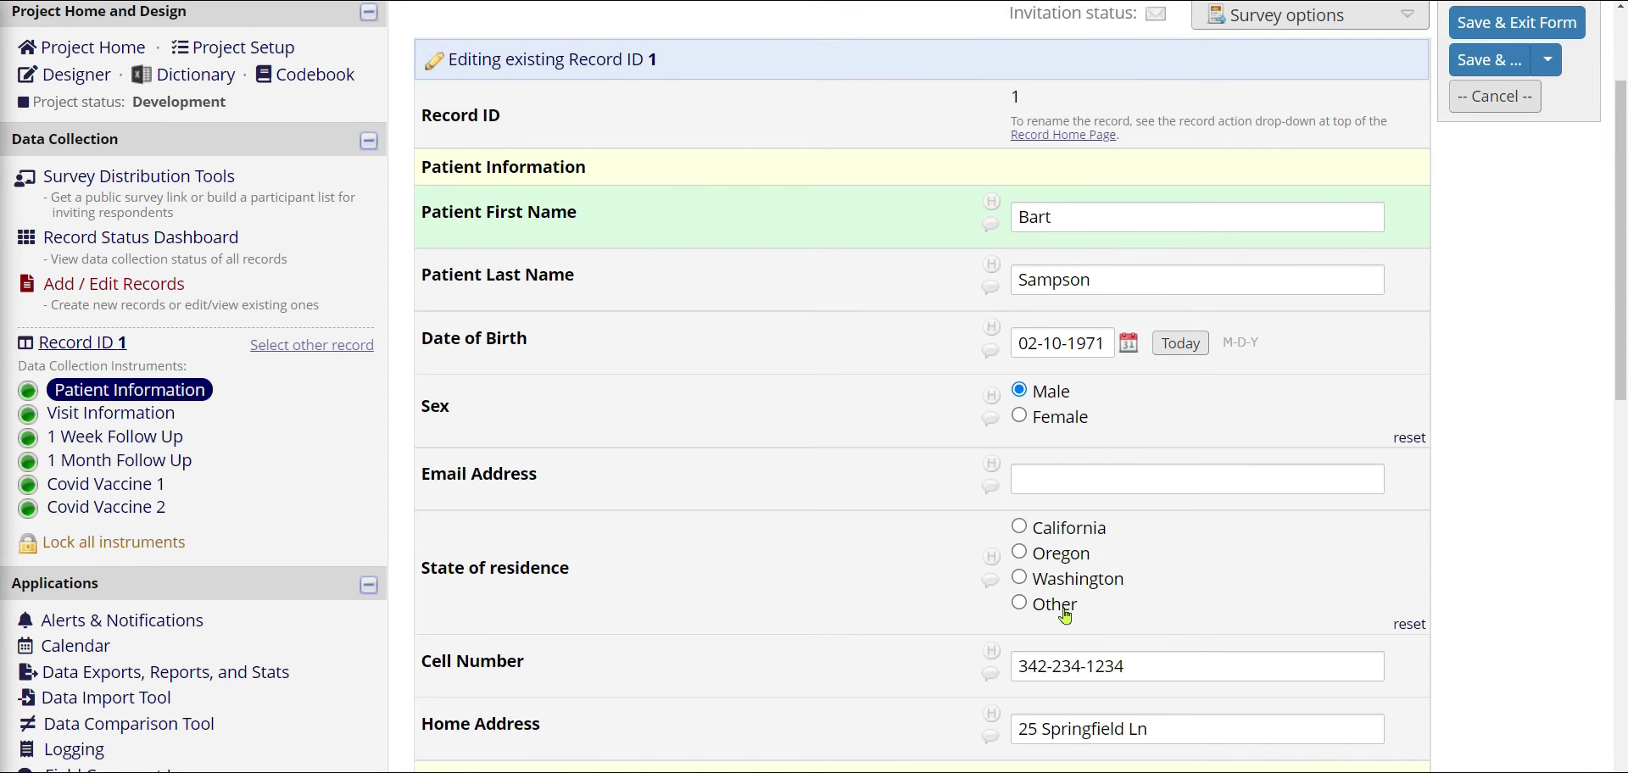
{"action": "scroll", "coordinate": [1048, 620], "scroll_direction": "down", "scroll_amount": 1}
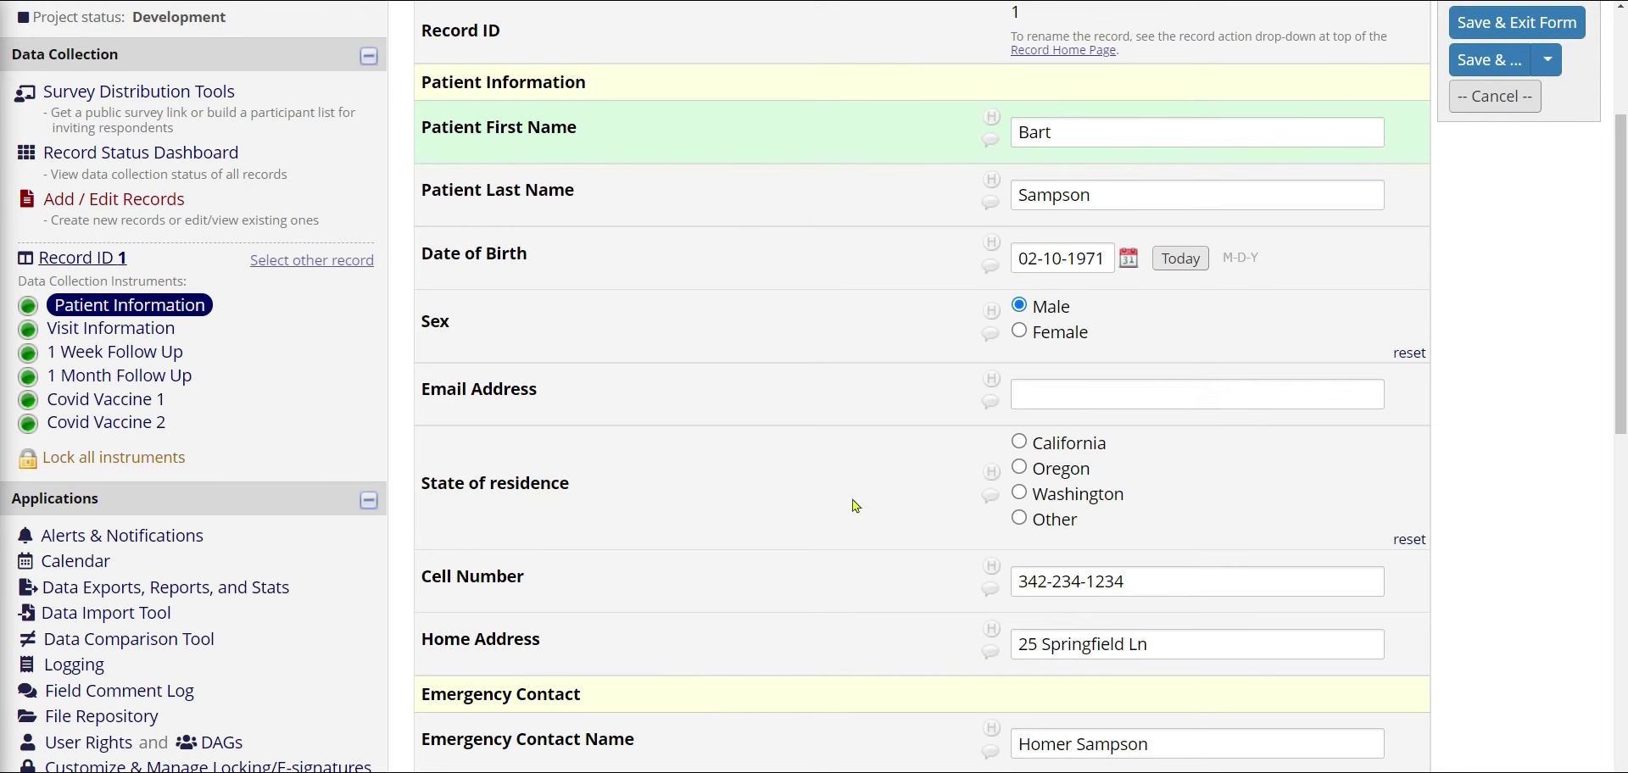
Test the State of residence options California, Oregon, Washington and Other, and examine the follow-up question for Other
{"action": "left_click", "coordinate": [1060, 450]}
{"action": "left_click", "coordinate": [1063, 471]}
{"action": "left_click", "coordinate": [1067, 496]}
{"action": "left_click", "coordinate": [1072, 447]}
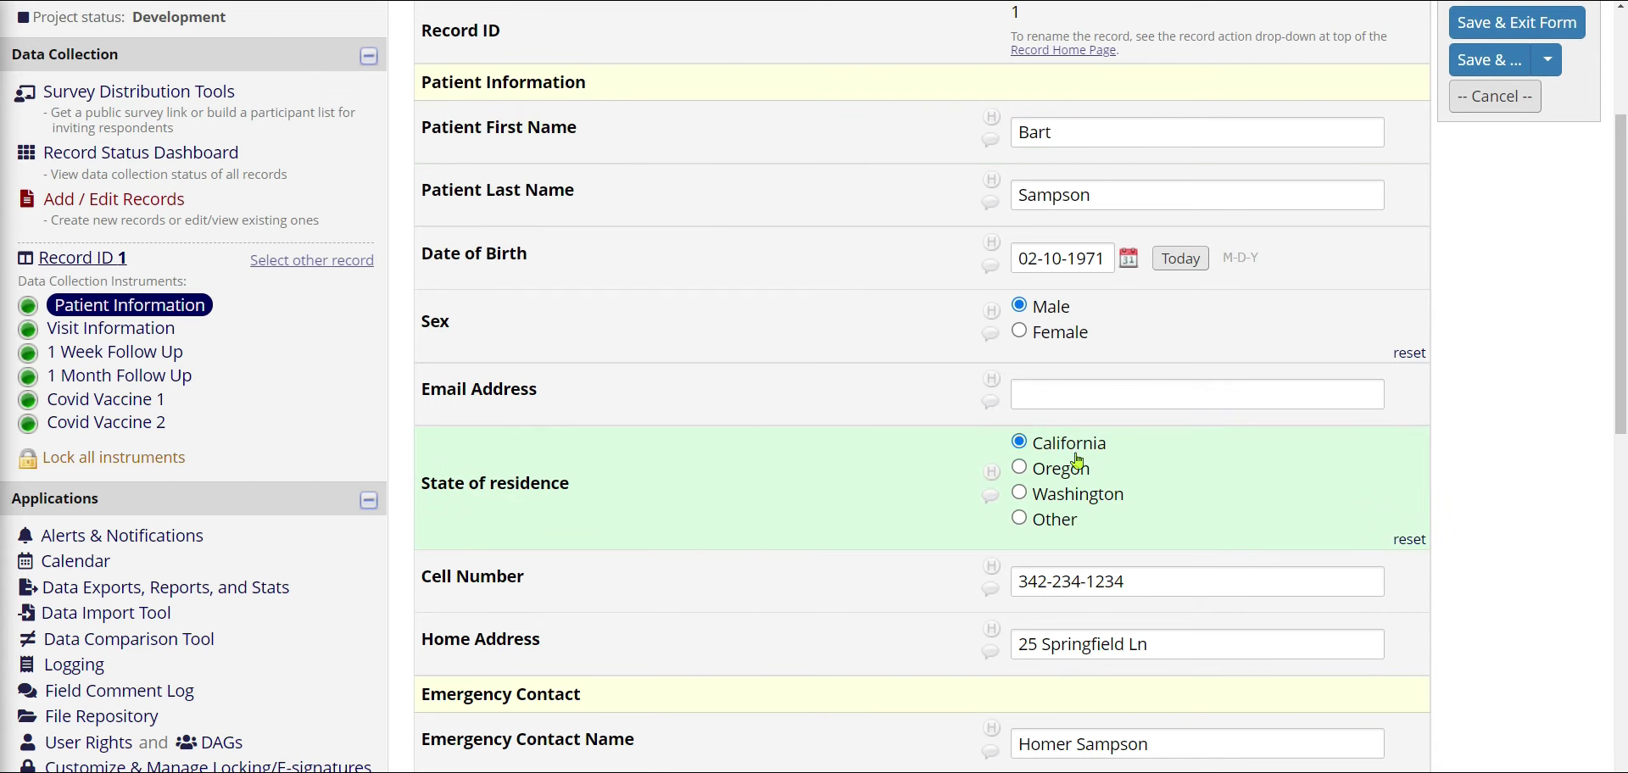
{"action": "left_click", "coordinate": [1062, 522]}
{"action": "left_click_drag", "start_coordinate": [666, 576], "coordinate": [470, 585]}
{"action": "left_click", "coordinate": [670, 589]}
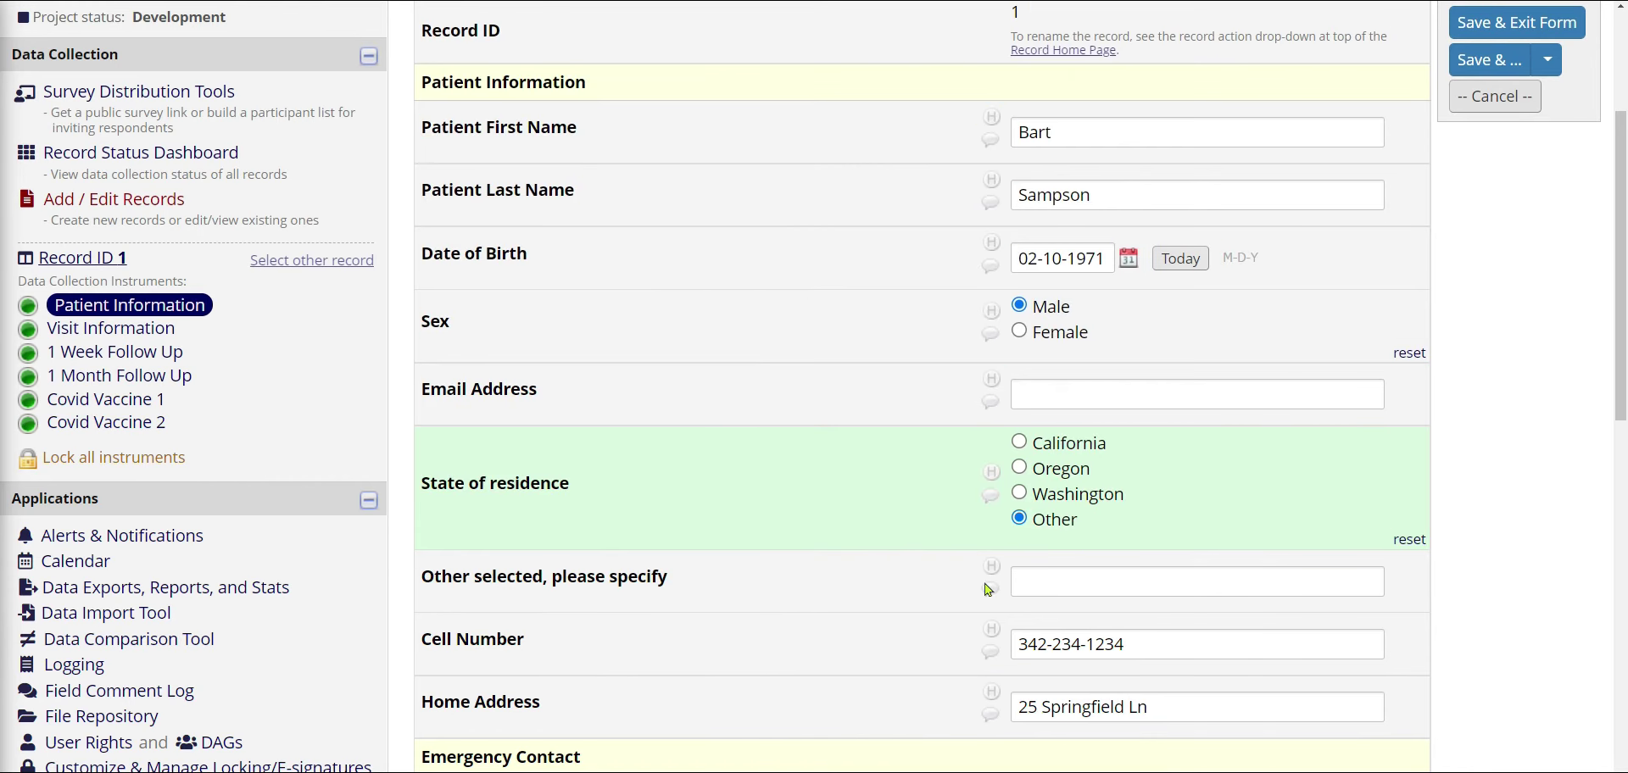
Alternate State of residence between Other and the Washington and Oregon choices to demonstrate the branching, ending on Other
{"action": "left_click", "coordinate": [1070, 502]}
{"action": "left_click", "coordinate": [1058, 519]}
{"action": "left_click", "coordinate": [1066, 500]}
{"action": "left_click", "coordinate": [1055, 522]}
{"action": "left_click", "coordinate": [1055, 500]}
{"action": "left_click", "coordinate": [1050, 528]}
{"action": "left_click", "coordinate": [1055, 507]}
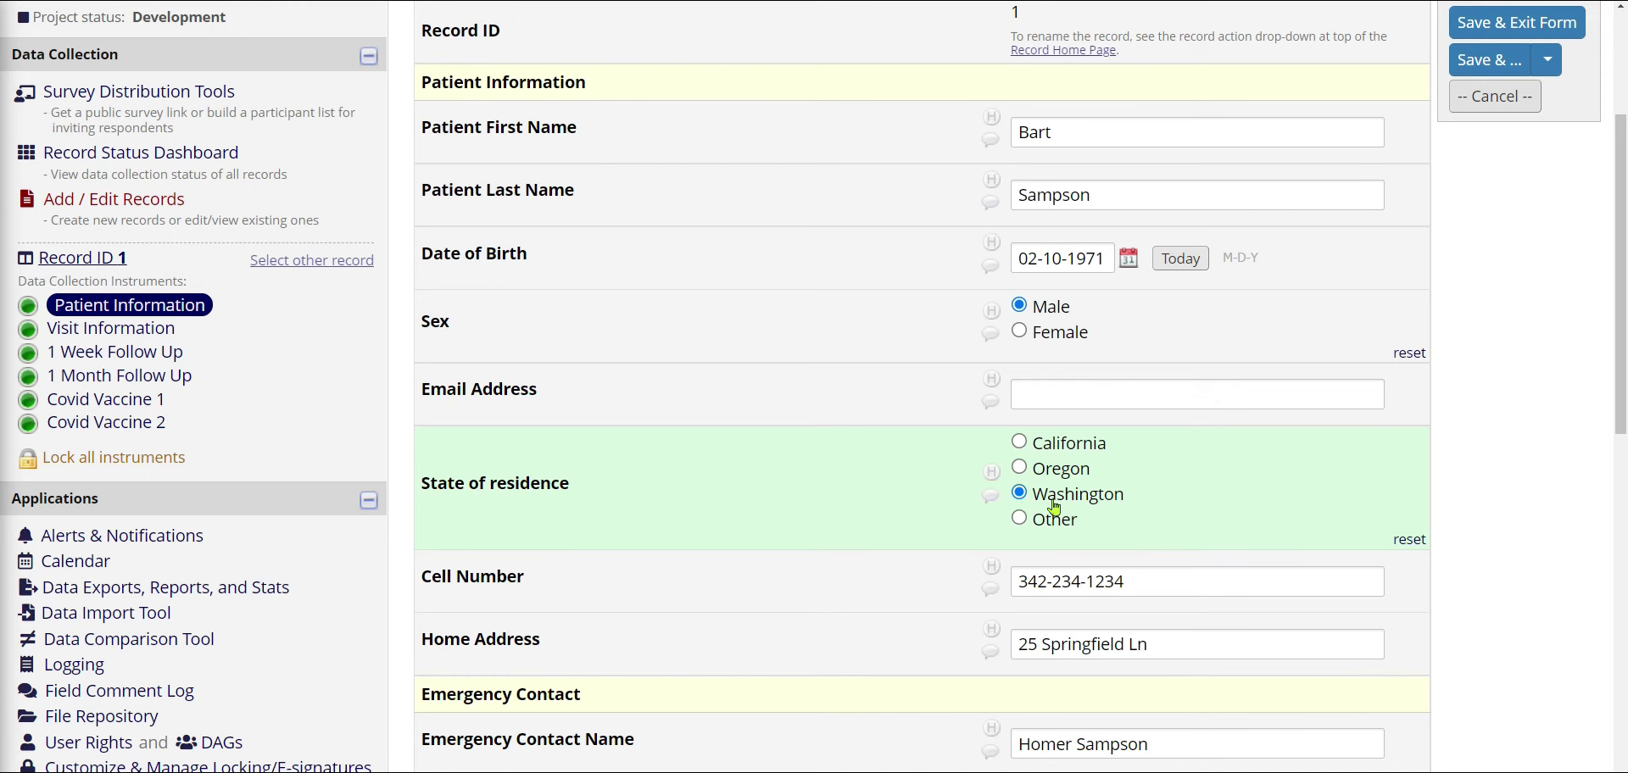
{"action": "left_click", "coordinate": [1056, 527]}
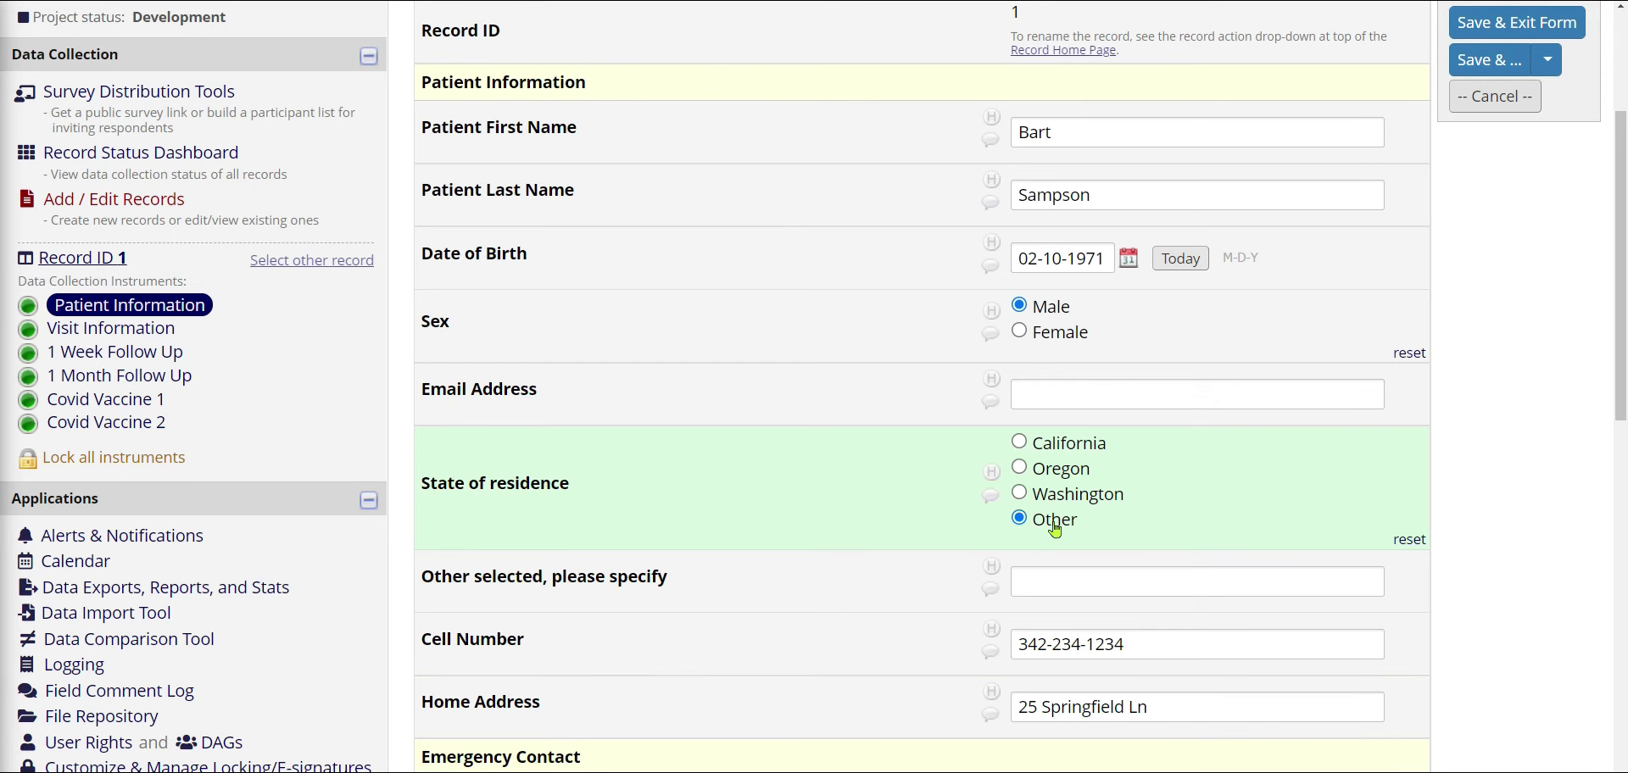
{"action": "left_click", "coordinate": [1060, 497]}
{"action": "left_click", "coordinate": [1060, 471]}
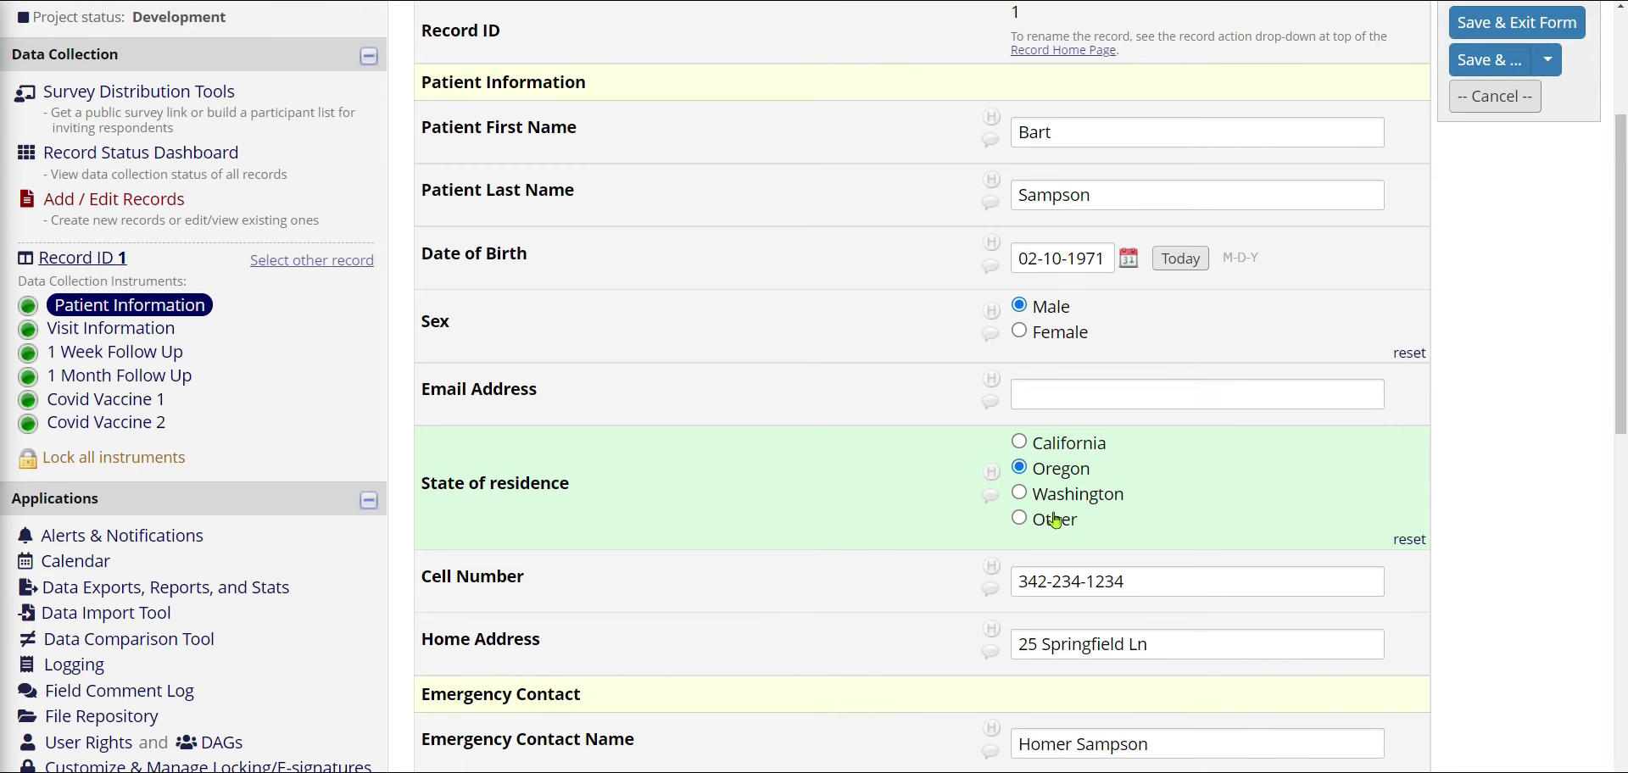
{"action": "left_click", "coordinate": [1056, 522]}
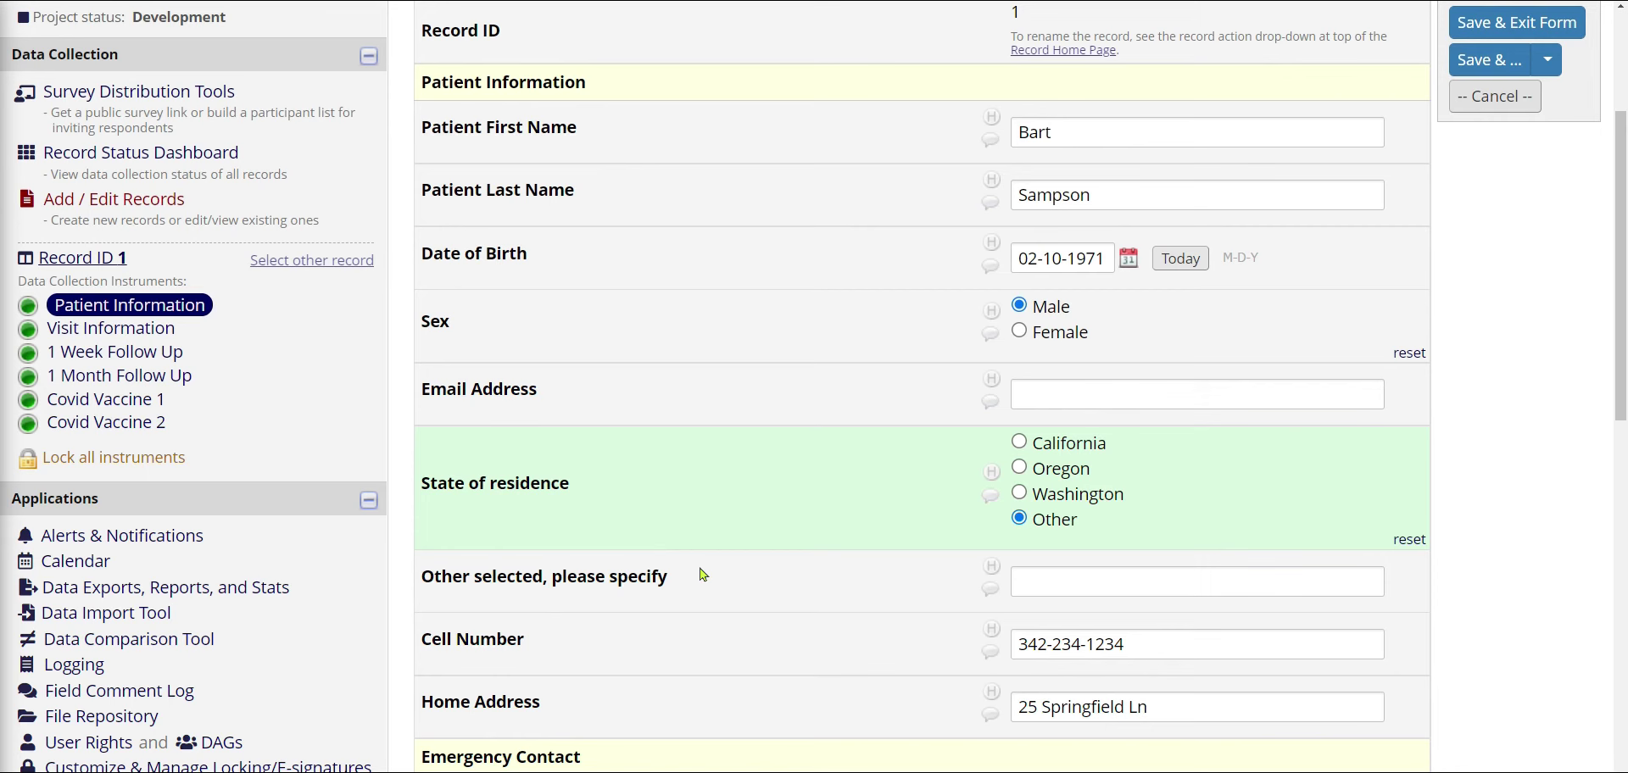
Try Female and Male for Sex, and compare Oregon with Other for State of residence
{"action": "left_click", "coordinate": [1026, 336]}
{"action": "left_click", "coordinate": [1055, 308]}
{"action": "left_click", "coordinate": [1061, 473]}
{"action": "left_click", "coordinate": [1066, 524]}
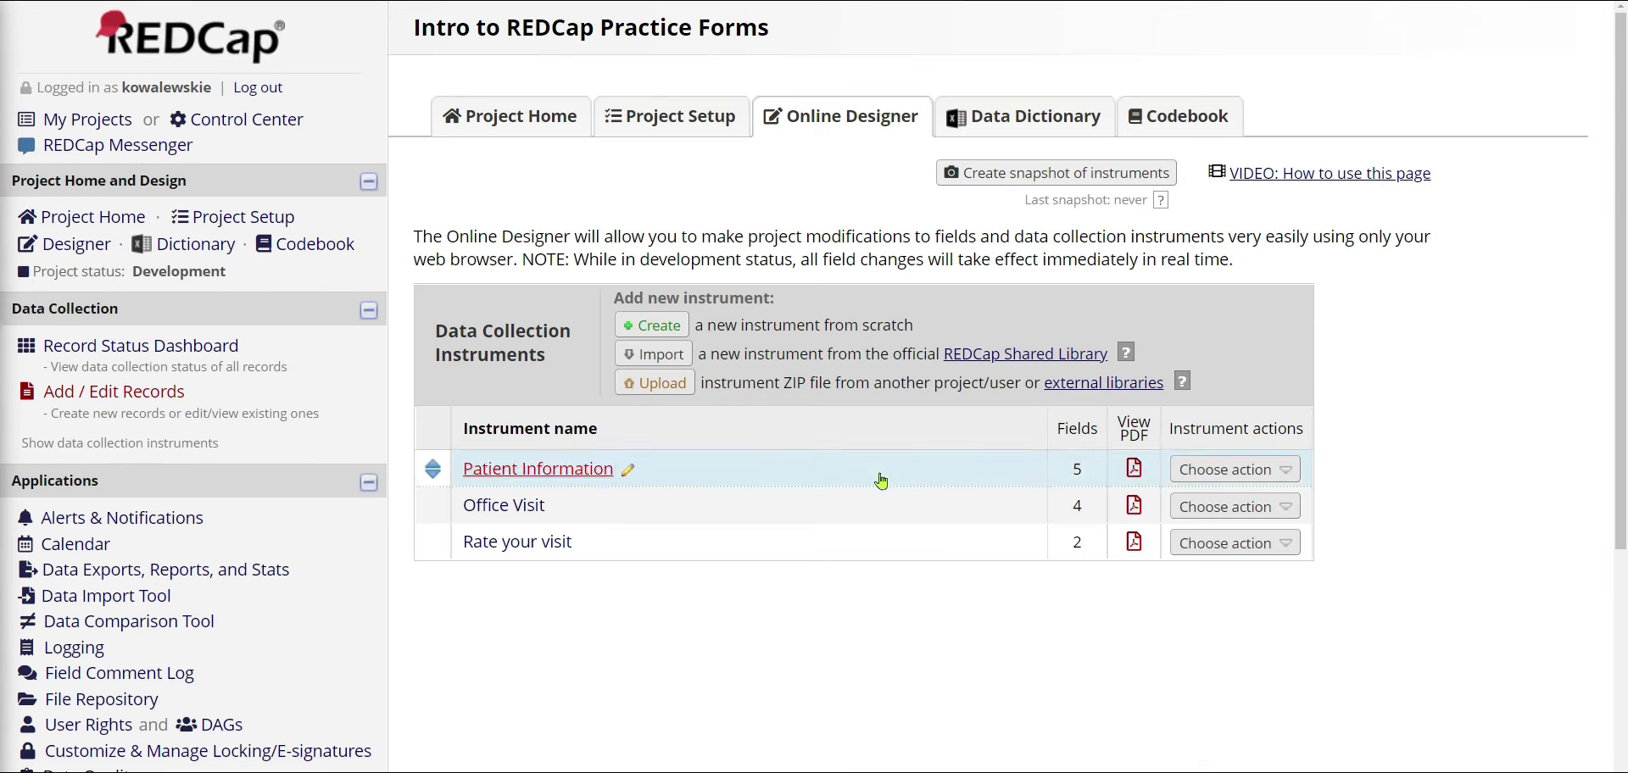
Open the Patient Information instrument of the Intro to REDCap Practice Forms project at the State of Residence field
{"action": "left_click", "coordinate": [555, 471]}
{"action": "scroll", "coordinate": [596, 421], "scroll_direction": "down", "scroll_amount": 4}
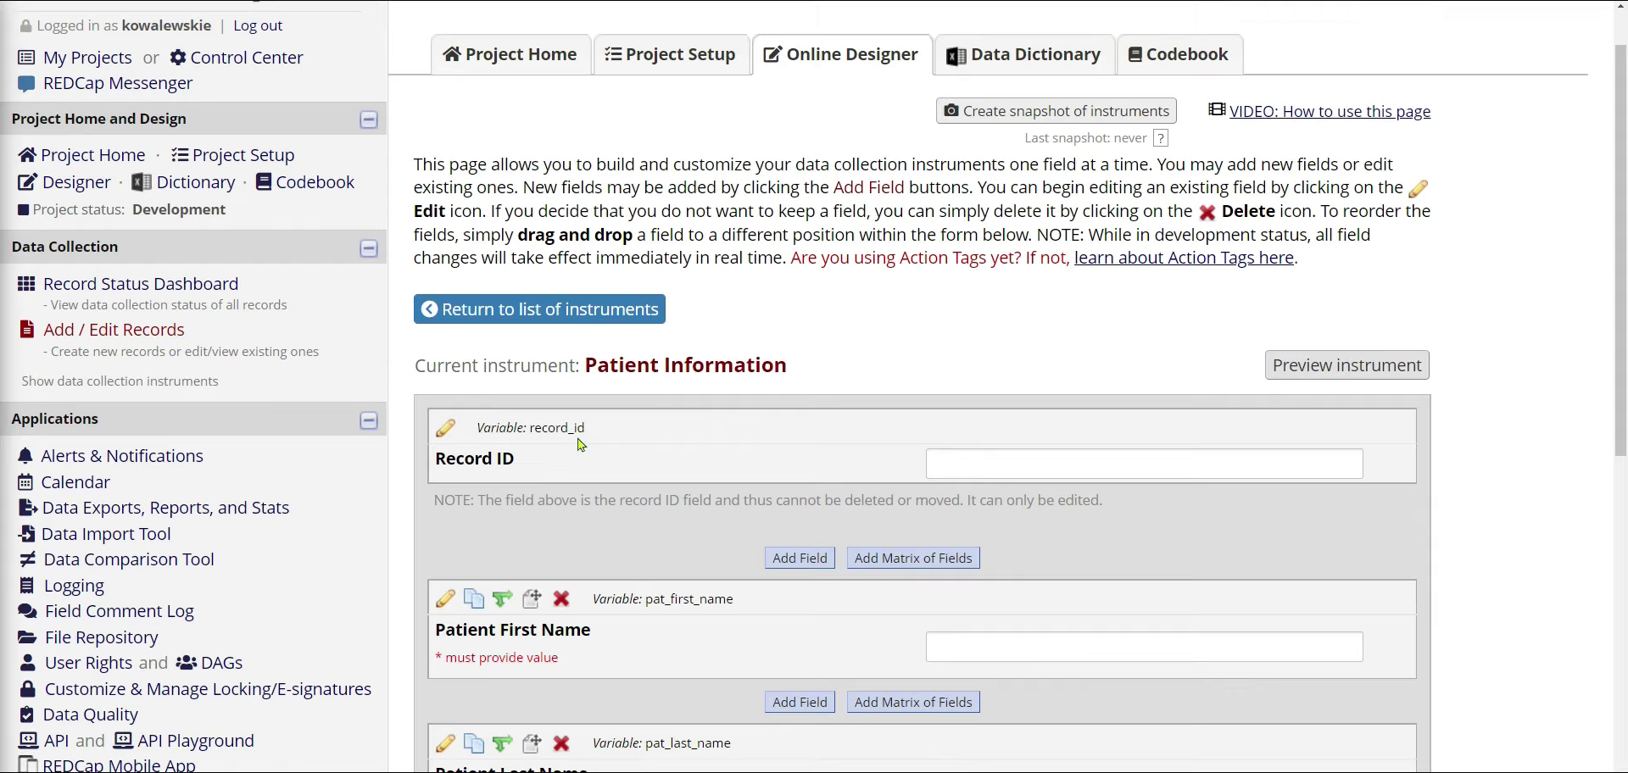
{"action": "scroll", "coordinate": [616, 419], "scroll_direction": "down", "scroll_amount": 2}
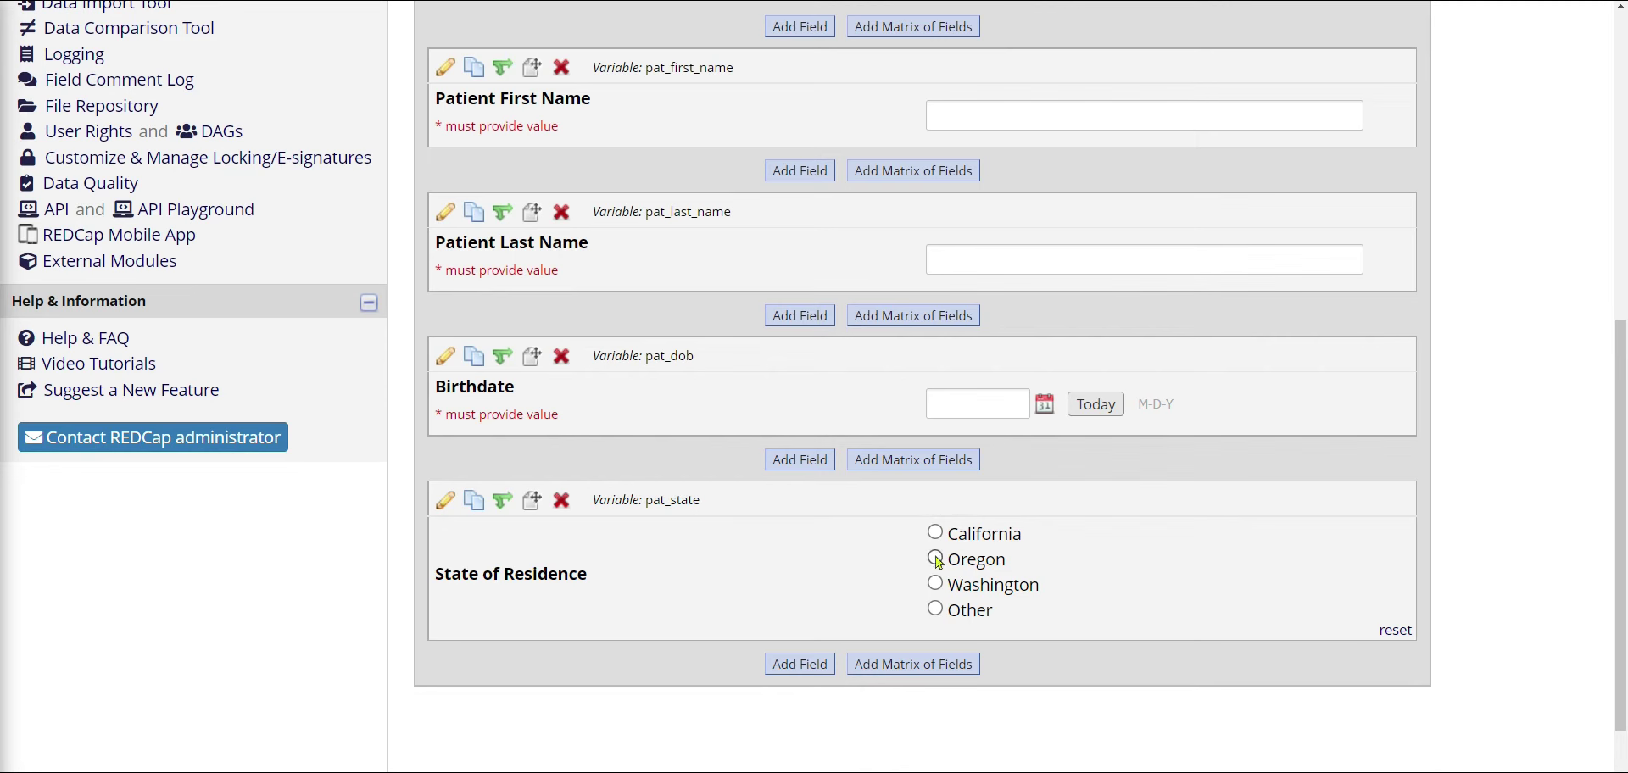
{"action": "left_click", "coordinate": [936, 611]}
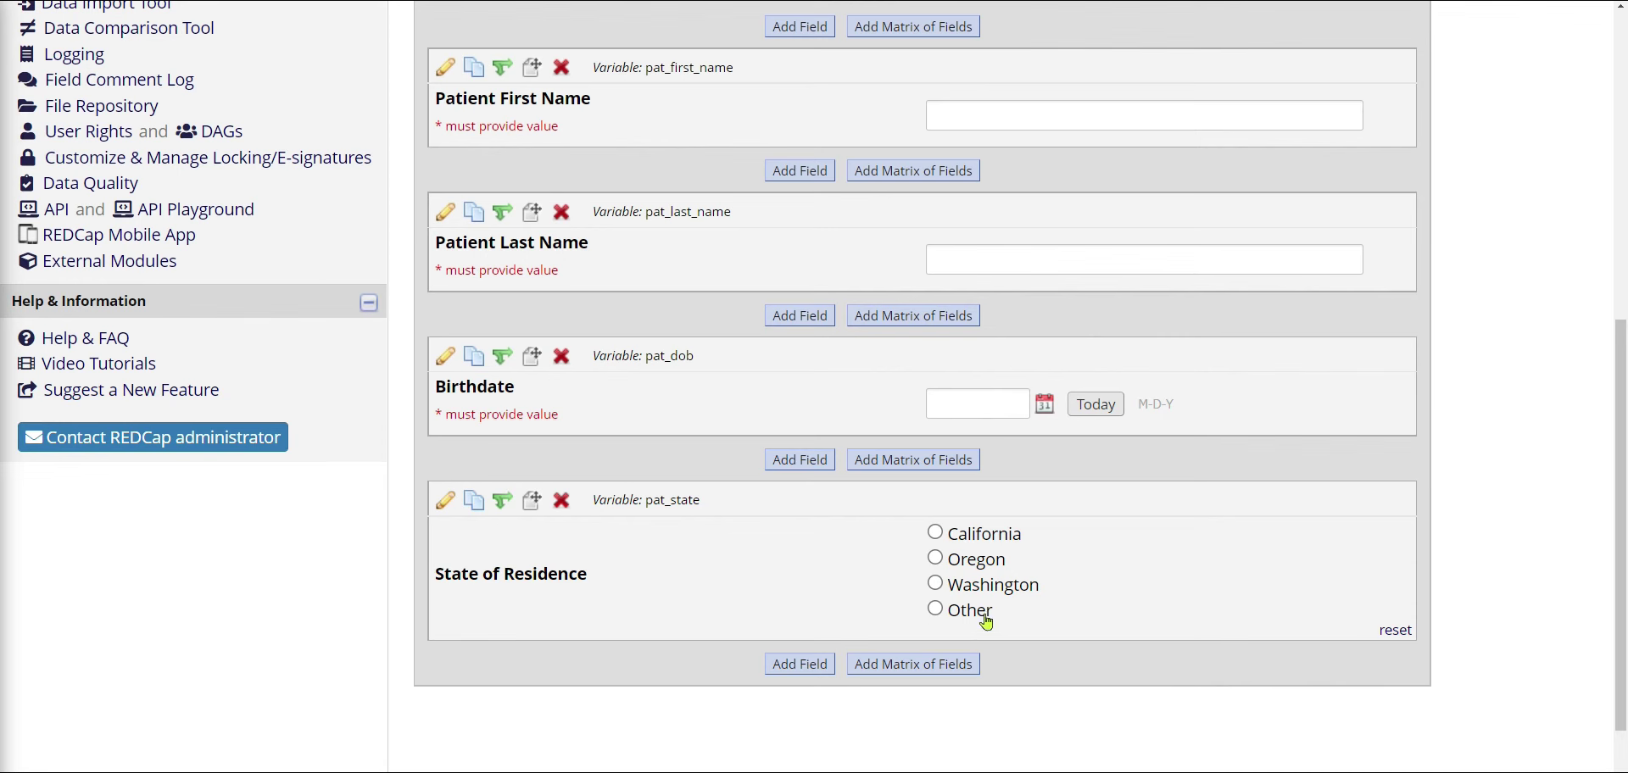
Start a new Text Box field below State of Residence, labelled Other selected, please specify state
{"action": "left_click", "coordinate": [812, 672]}
{"action": "left_click", "coordinate": [509, 193]}
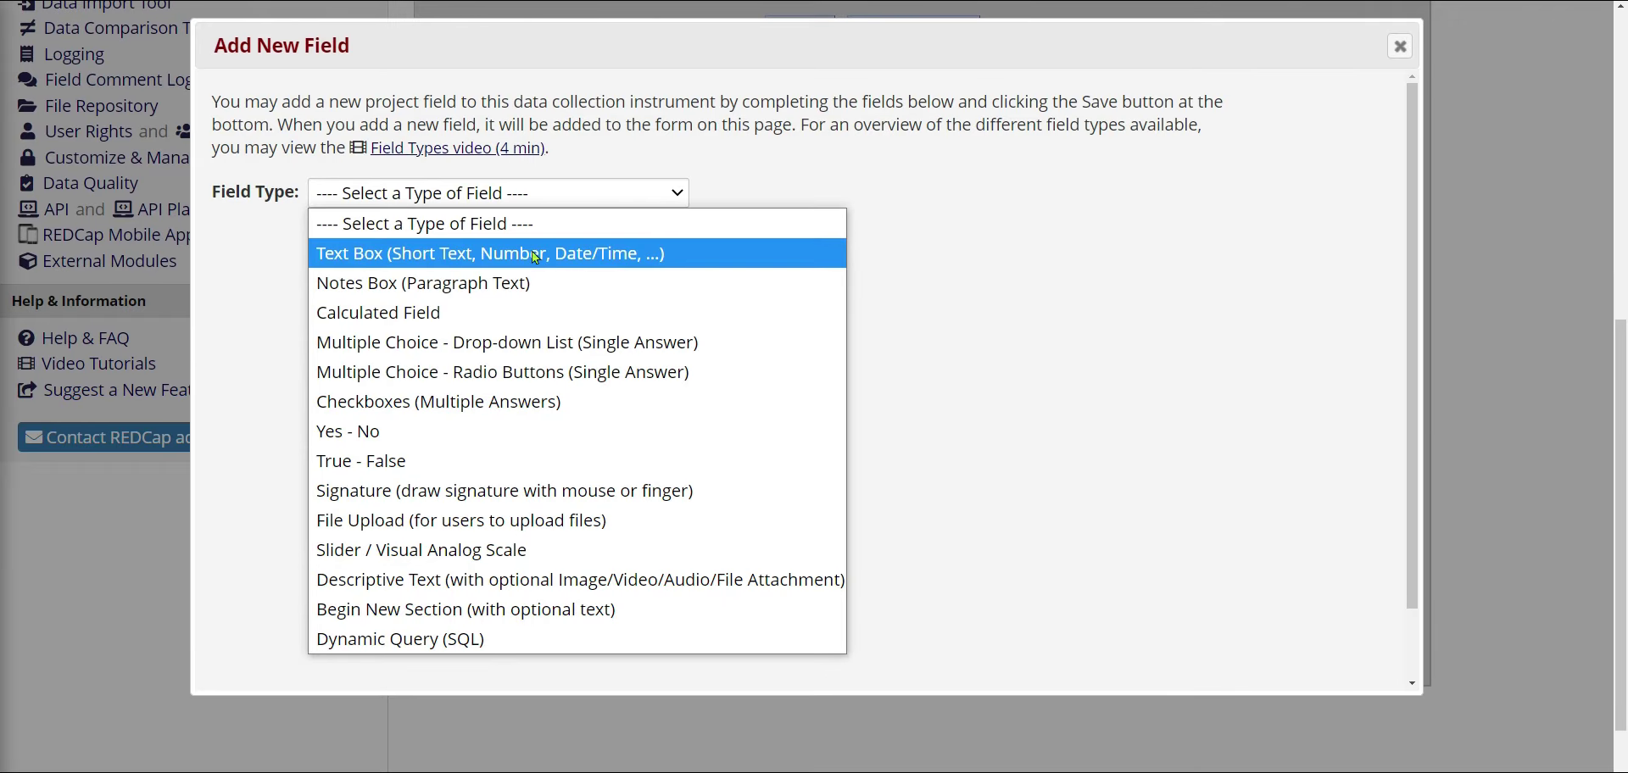
{"action": "left_click", "coordinate": [536, 254]}
{"action": "left_click", "coordinate": [517, 295]}
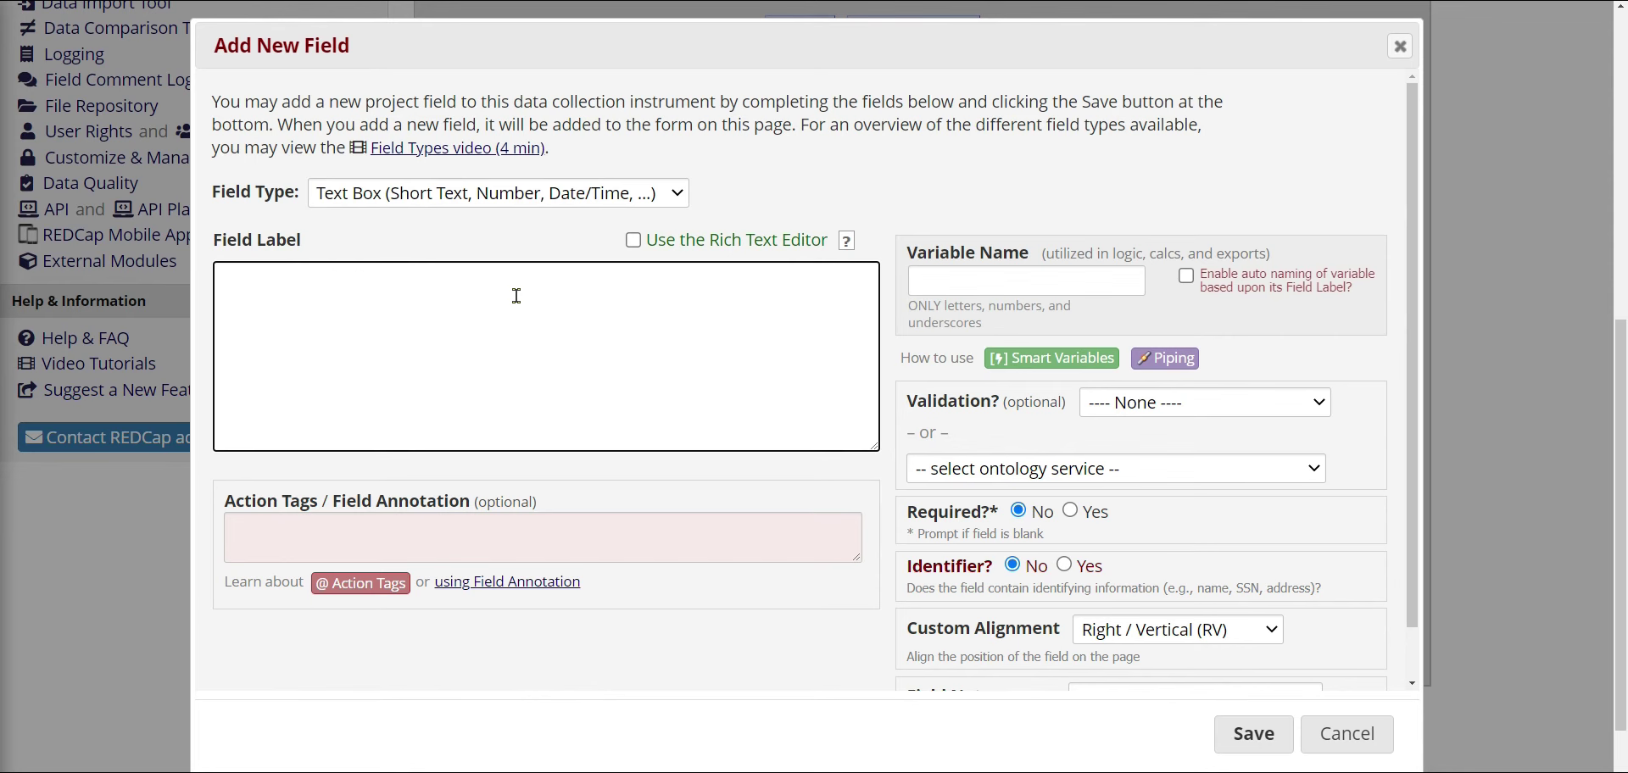
{"action": "type", "text": "Other selected,"}
{"action": "type", "text": " pleas"}
{"action": "key", "text": "BackSpace"}
{"action": "type", "text": "ple"}
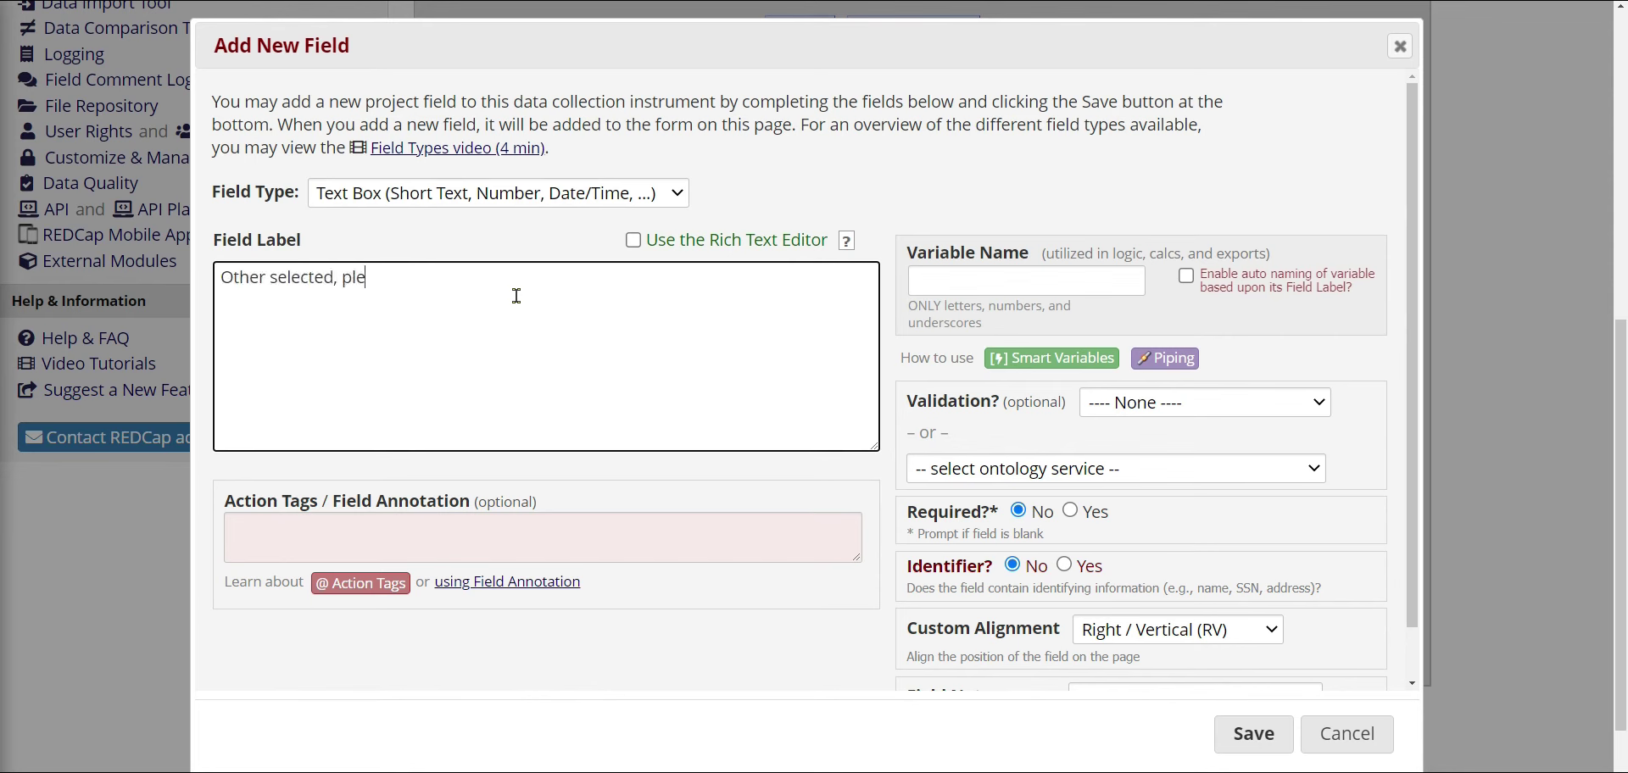
{"action": "type", "text": "ase specify state"}
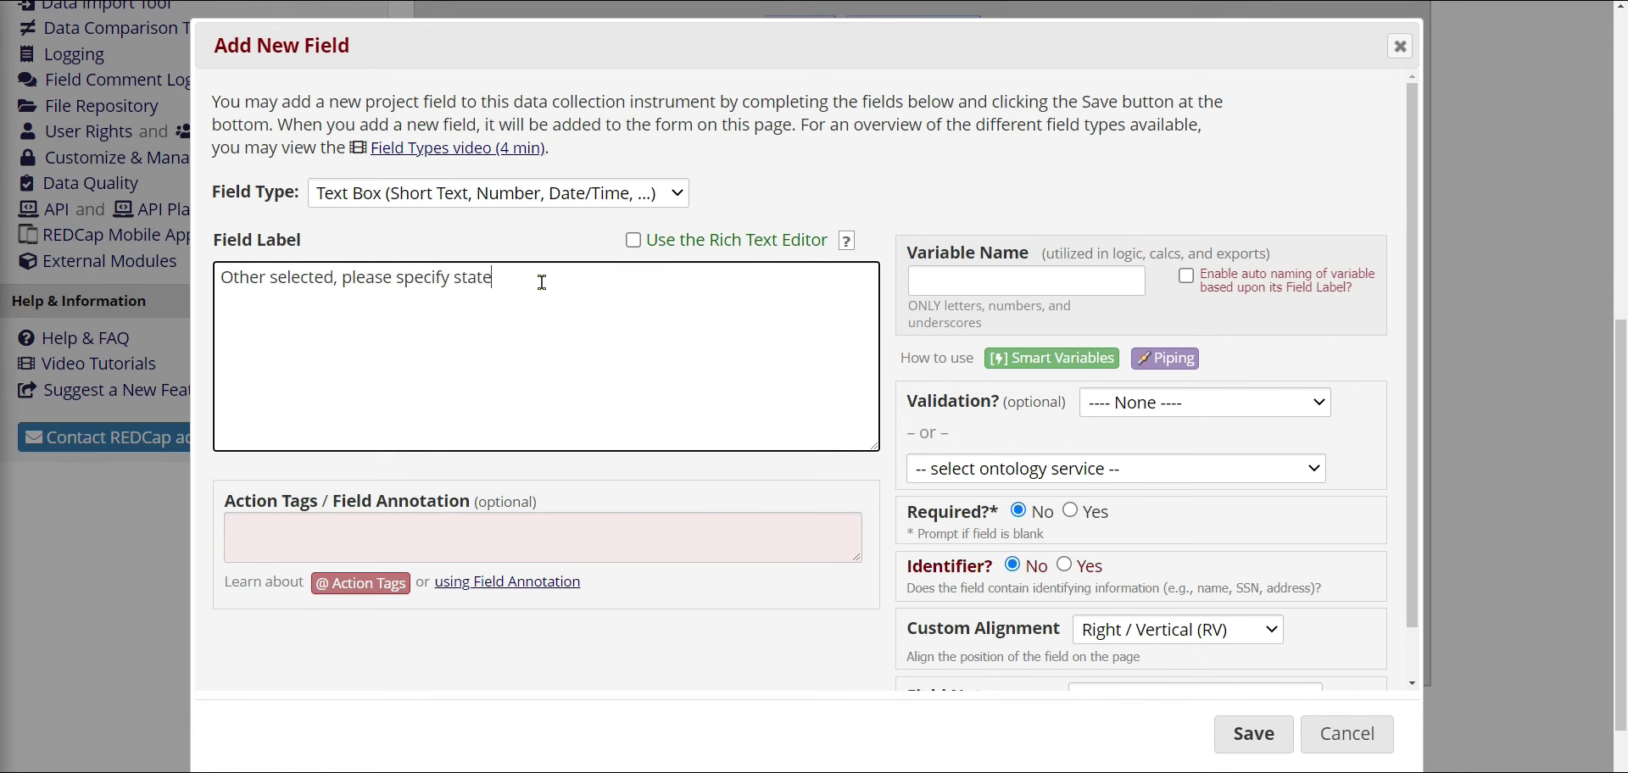
Name the new text field's variable state_other and save the field
{"action": "left_click", "coordinate": [1043, 287]}
{"action": "type", "text": "sta"}
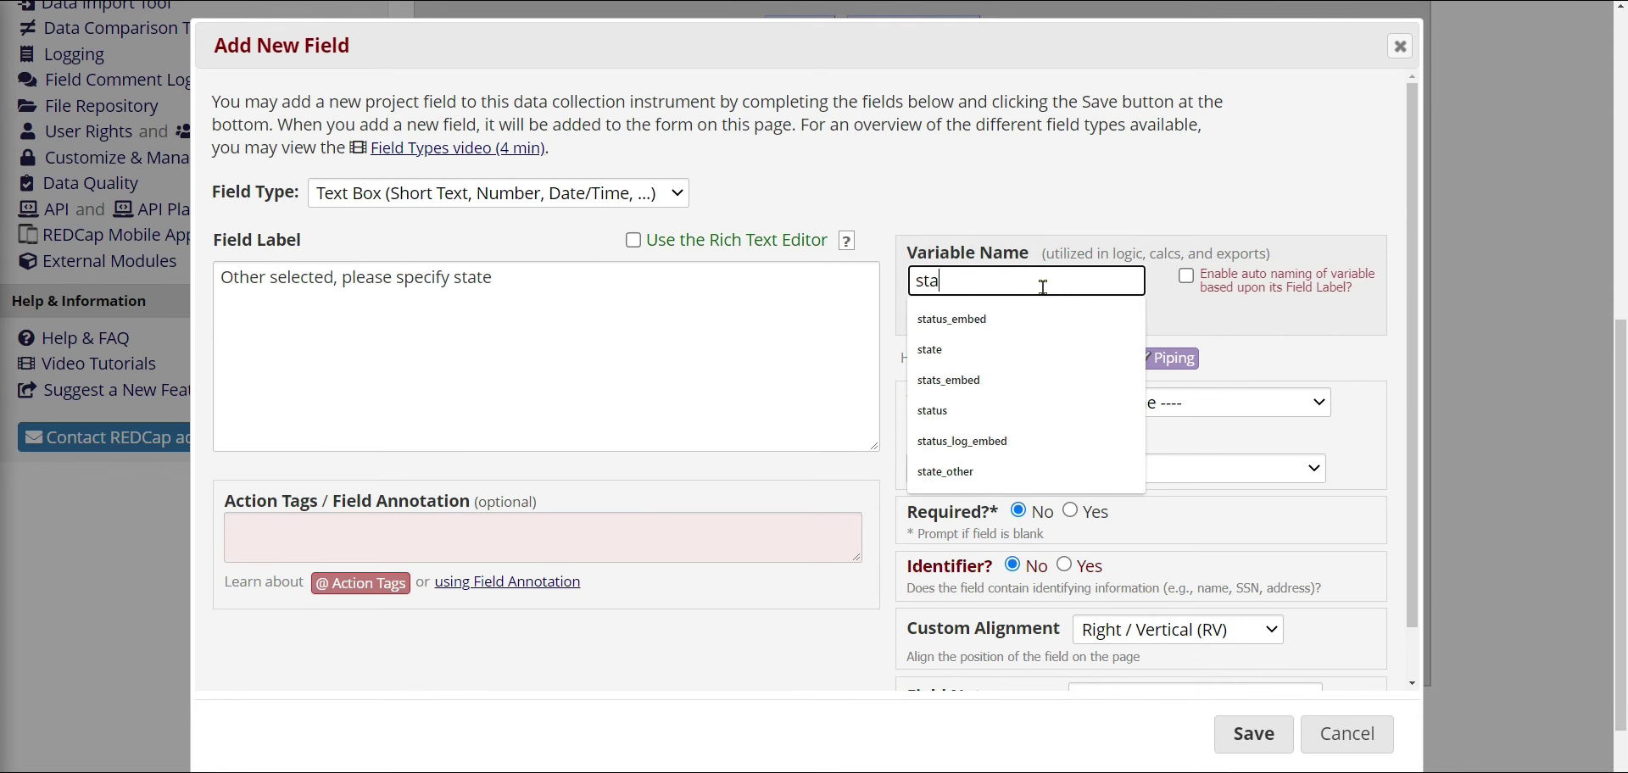
{"action": "type", "text": "te_other"}
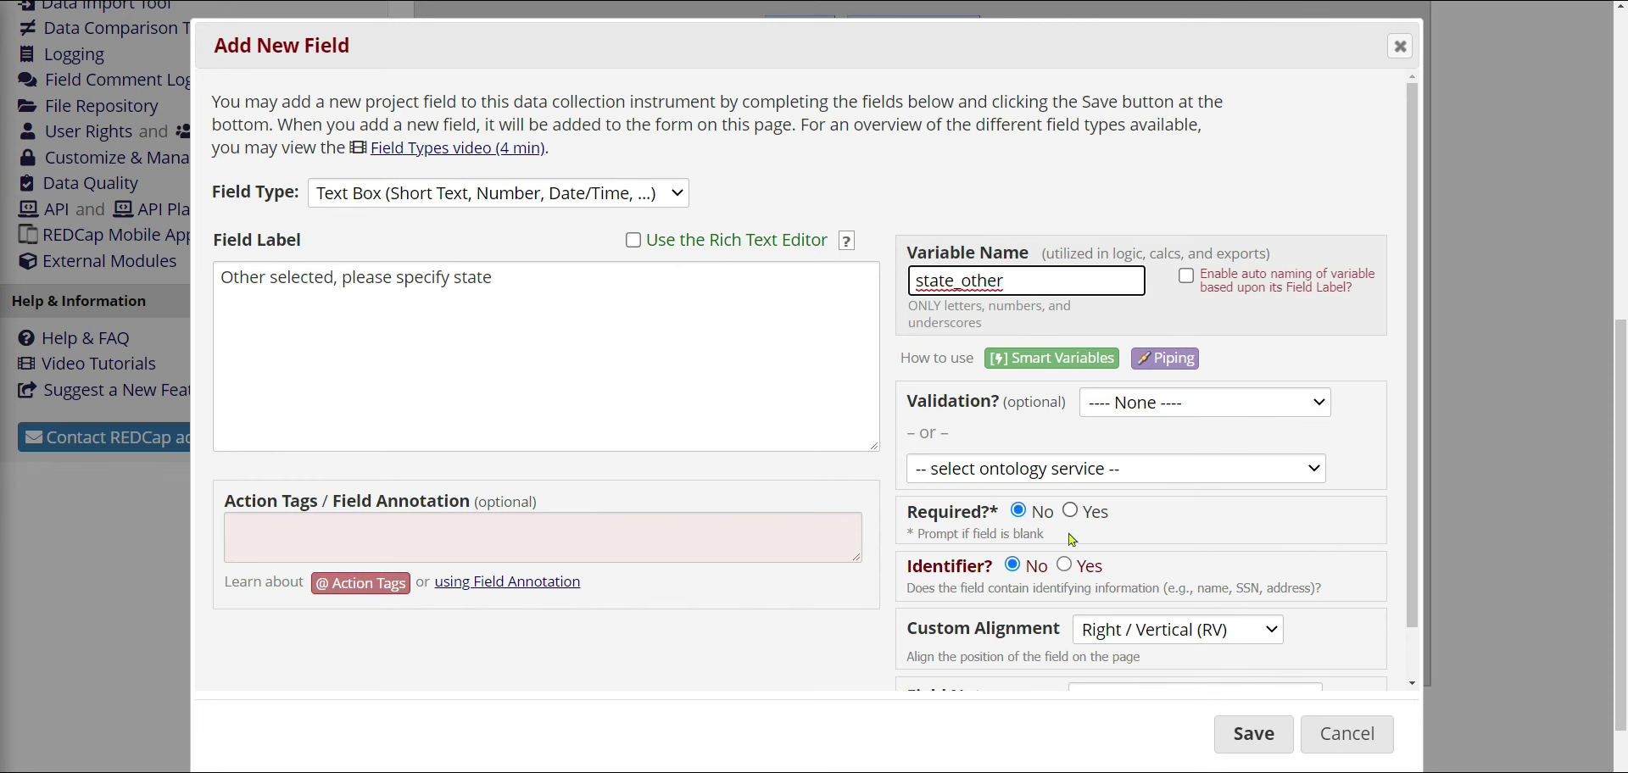
{"action": "left_click", "coordinate": [1237, 728]}
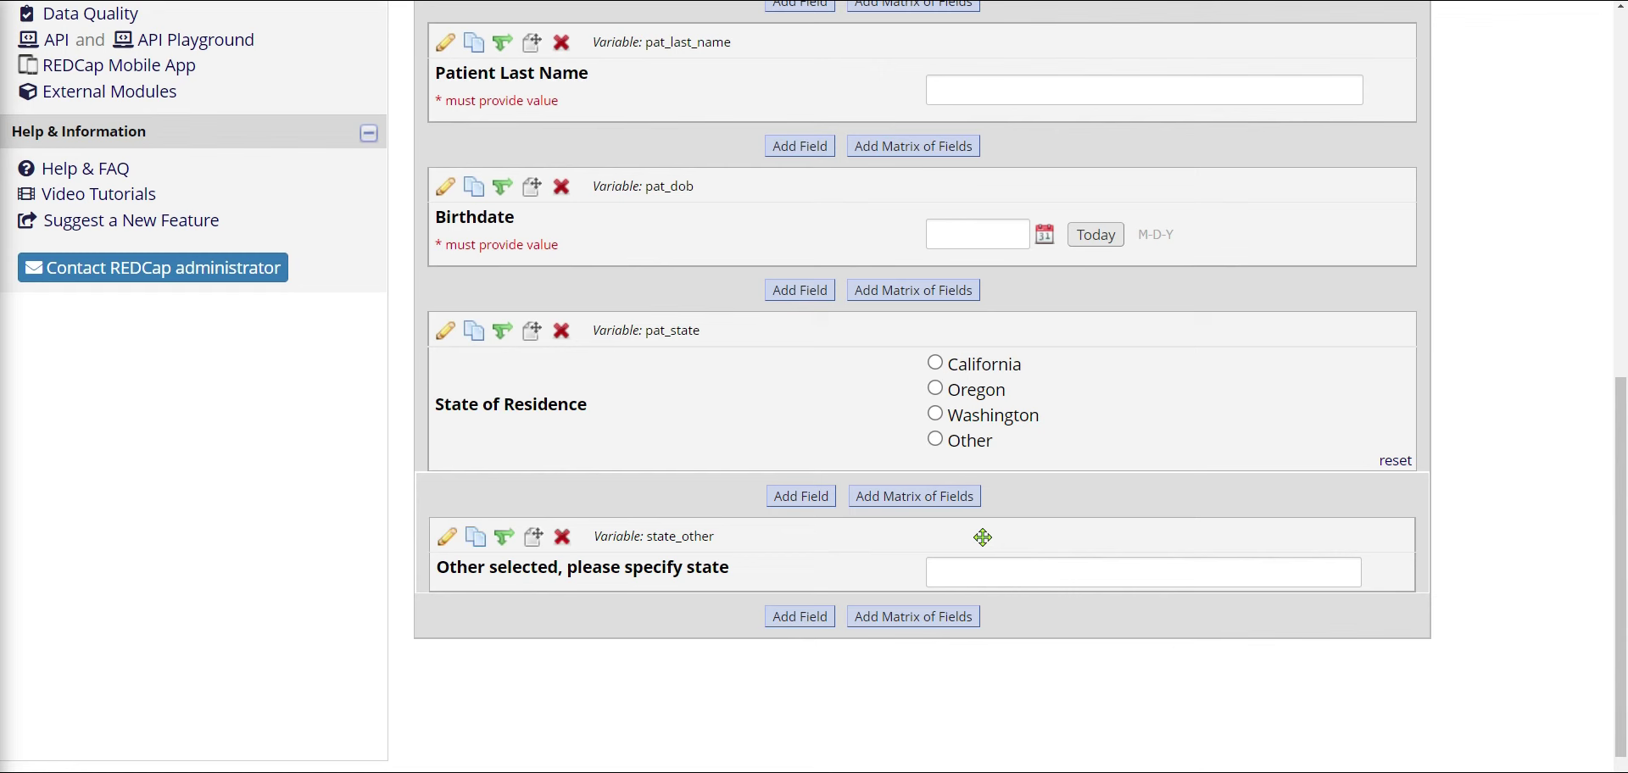
Open the branching logic settings for the state_other field and look over the Advanced Branching Logic Syntax method
{"action": "left_click", "coordinate": [983, 538]}
{"action": "left_click", "coordinate": [506, 547]}
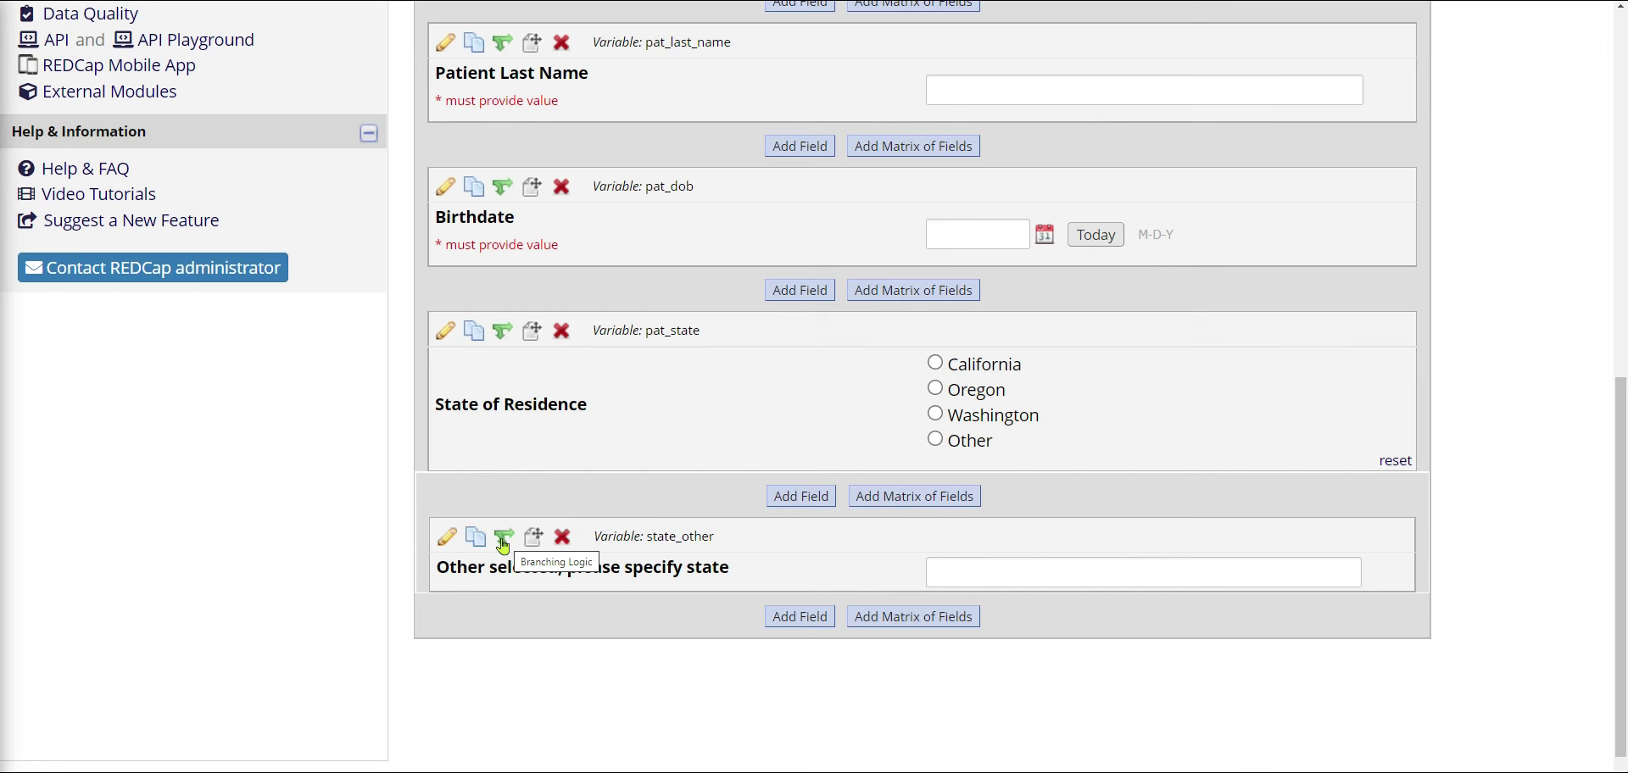
{"action": "left_click", "coordinate": [504, 545]}
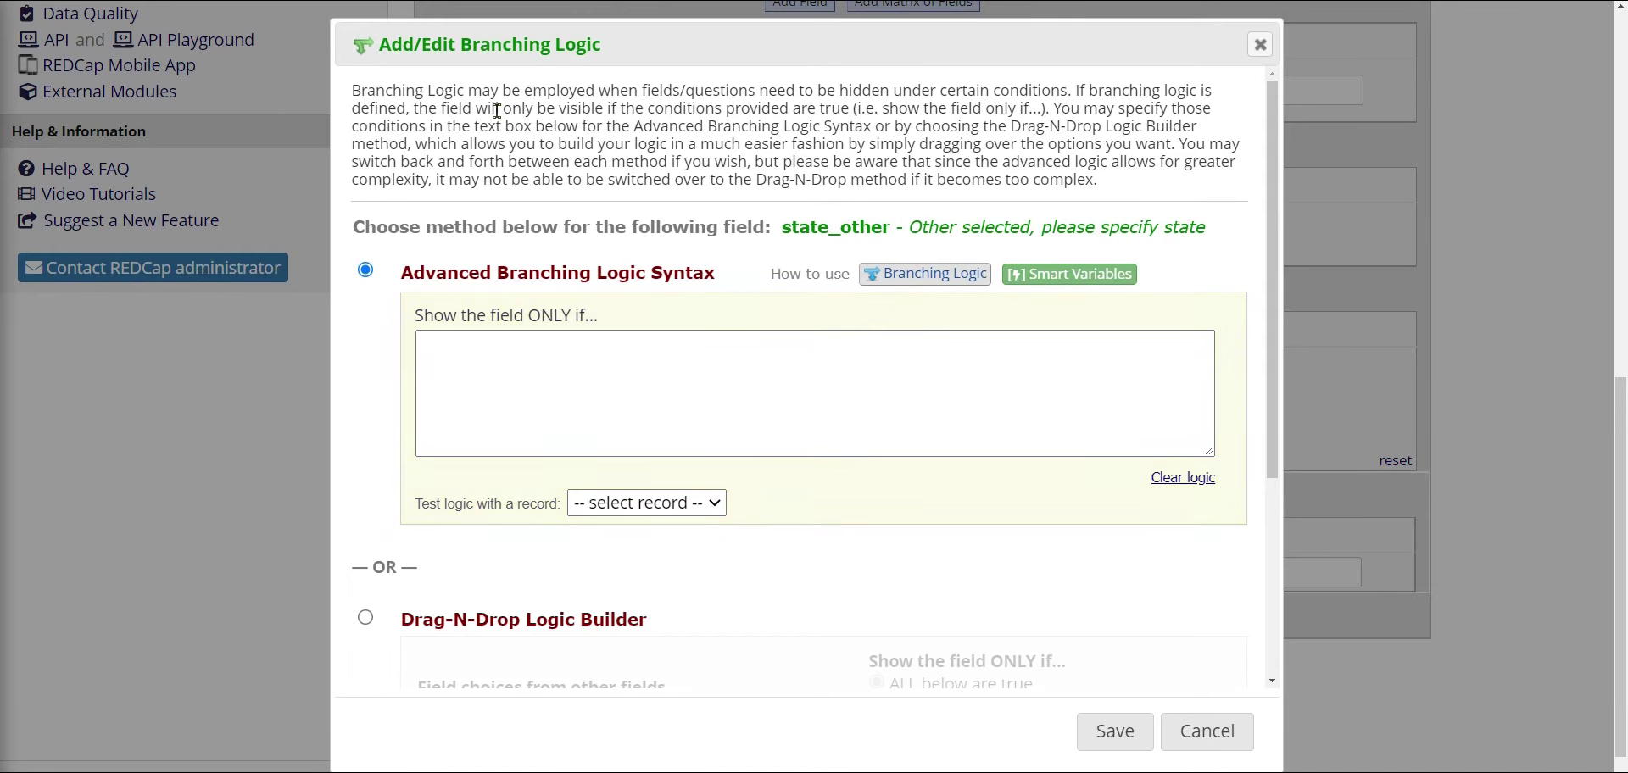
{"action": "scroll", "coordinate": [799, 320], "scroll_direction": "down", "scroll_amount": 2}
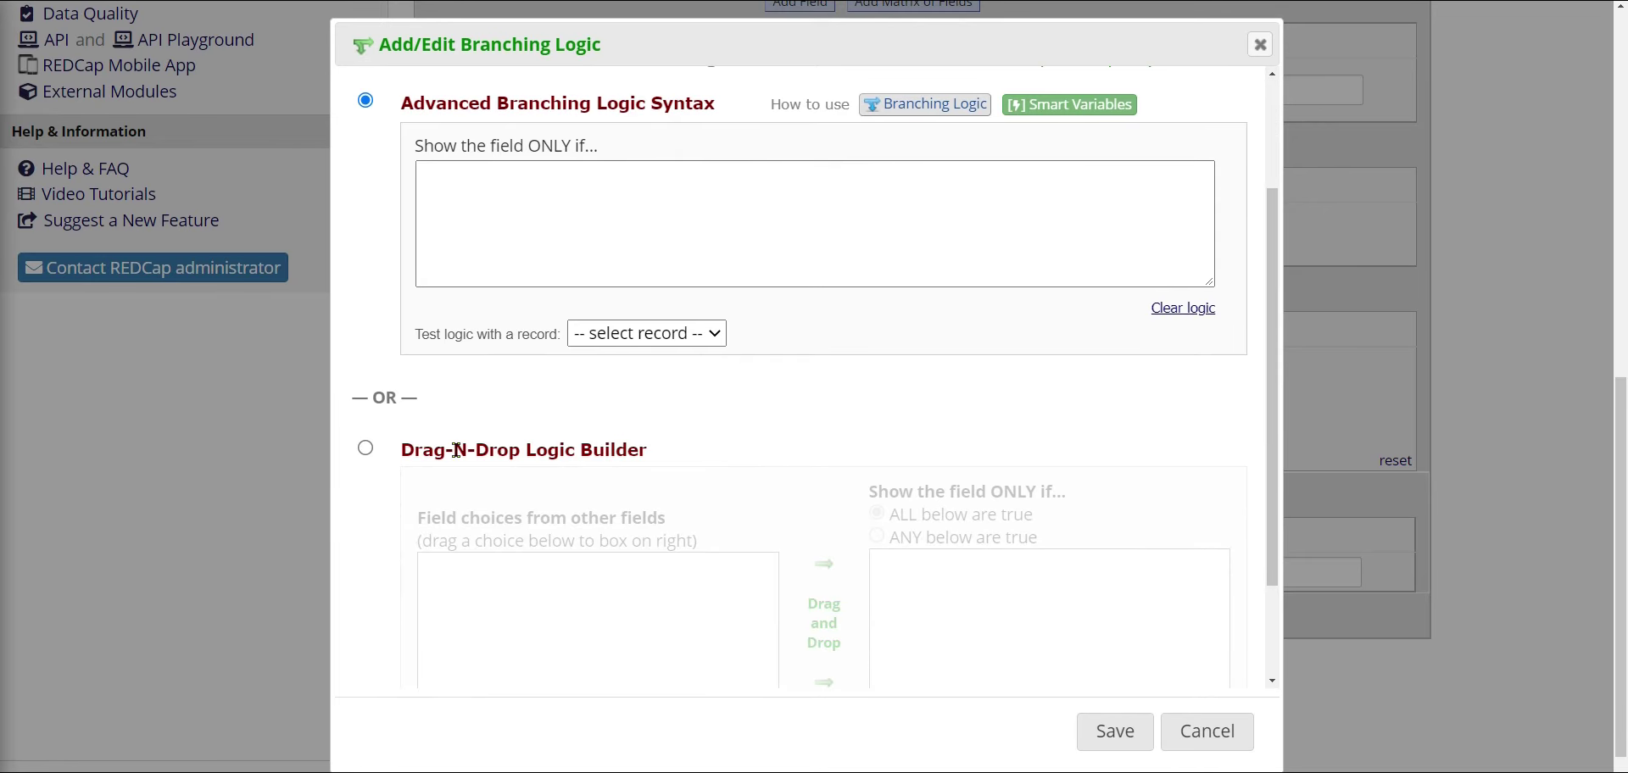
{"action": "scroll", "coordinate": [446, 440], "scroll_direction": "up", "scroll_amount": 2}
{"action": "mouse_move", "coordinate": [410, 271]}
{"action": "left_mouse_down"}
{"action": "mouse_move", "coordinate": [700, 276]}
{"action": "mouse_move", "coordinate": [404, 276]}
{"action": "left_mouse_up"}
{"action": "left_click", "coordinate": [702, 281]}
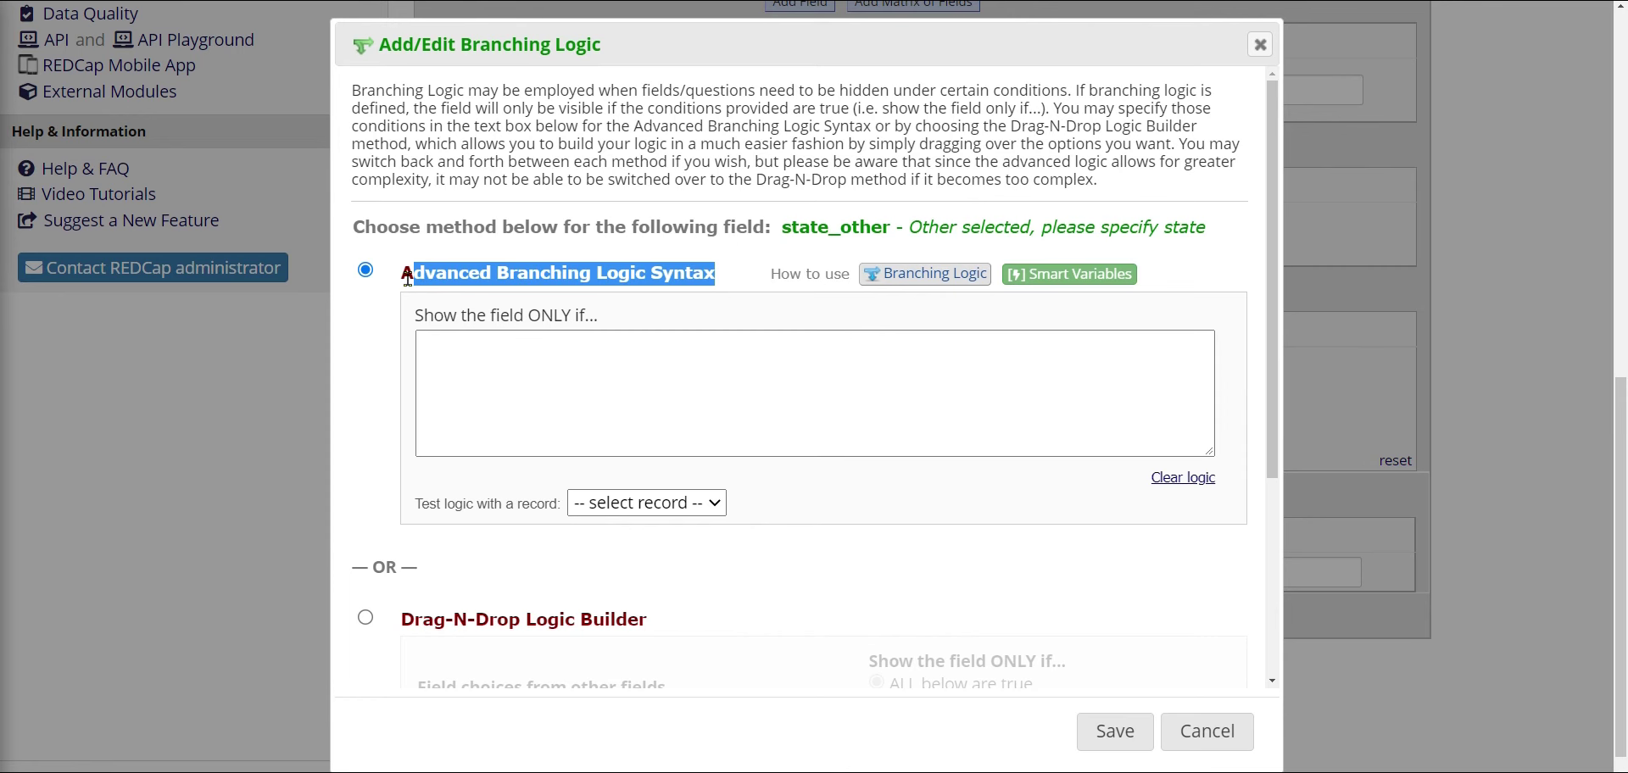
{"action": "left_click", "coordinate": [456, 311]}
Choose the Drag-N-Drop Logic Builder as the branching logic method for state_other
{"action": "scroll", "coordinate": [660, 598], "scroll_direction": "down", "scroll_amount": 2}
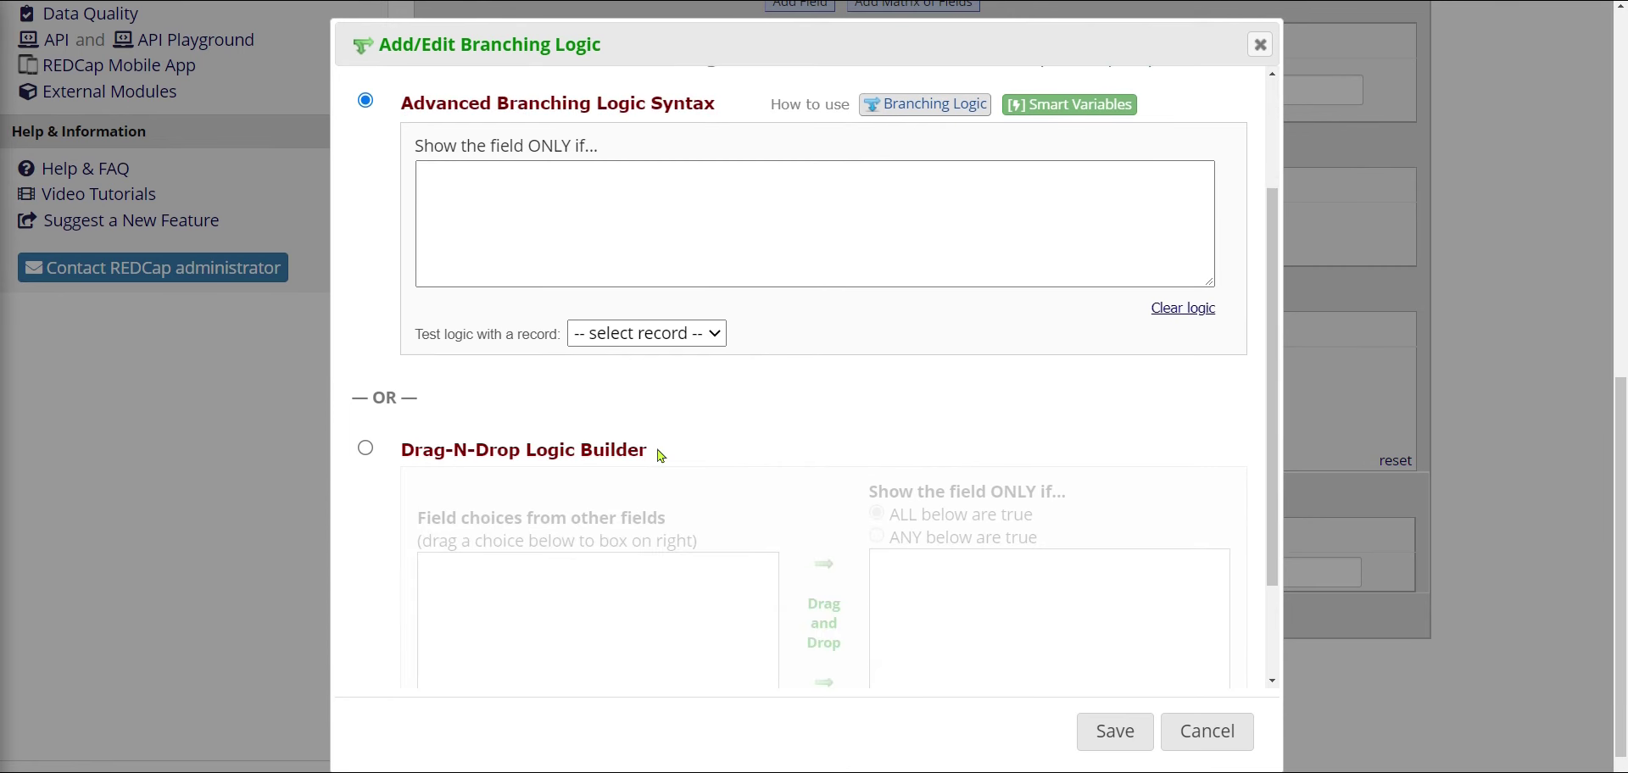
{"action": "left_click_drag", "start_coordinate": [658, 457], "coordinate": [407, 454]}
{"action": "left_click", "coordinate": [399, 465]}
{"action": "left_click", "coordinate": [365, 449]}
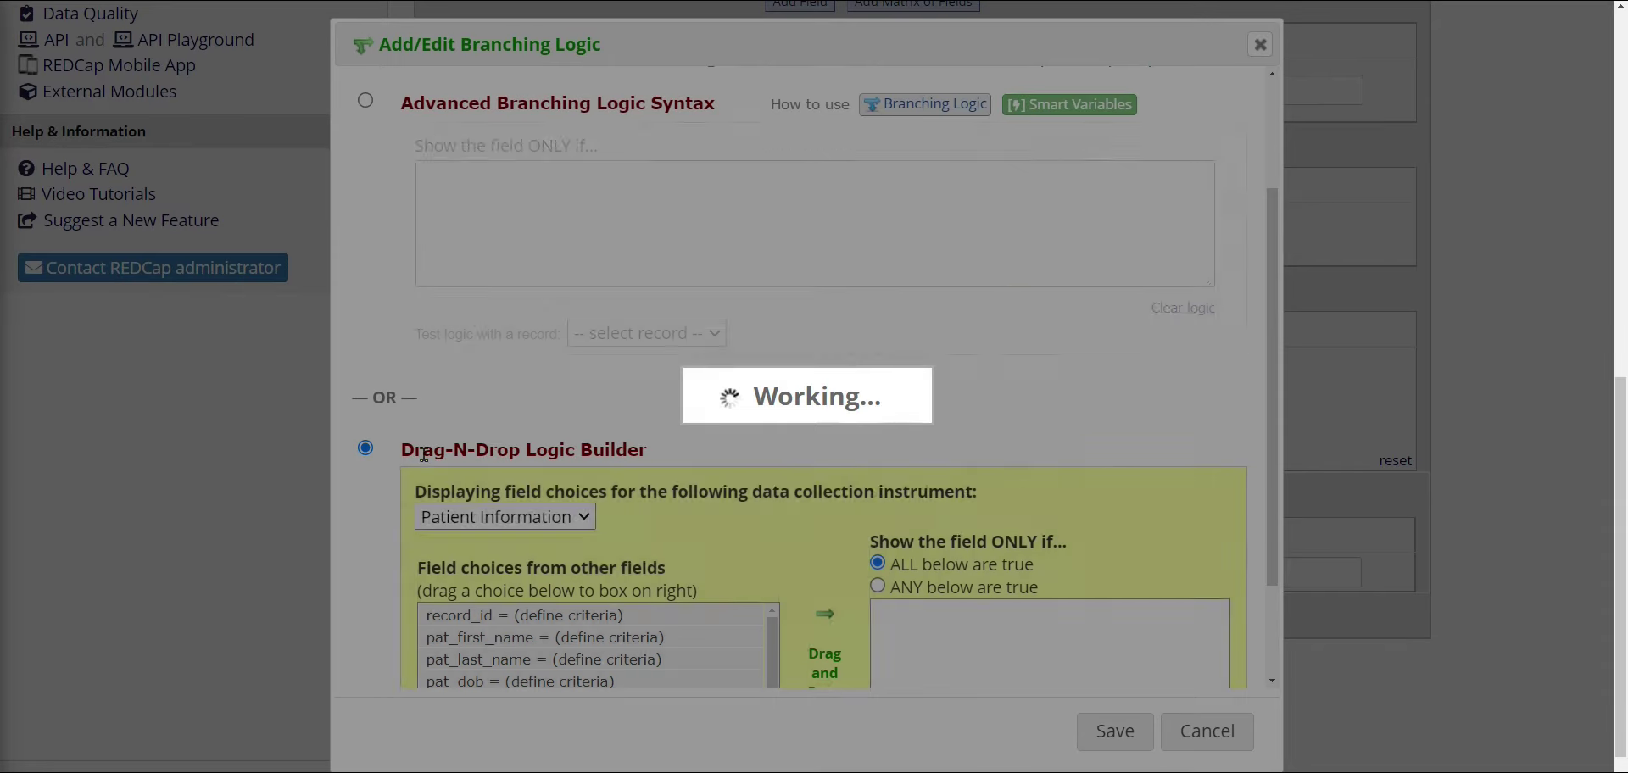
{"action": "left_click_drag", "start_coordinate": [402, 451], "coordinate": [651, 452]}
{"action": "left_click", "coordinate": [744, 451]}
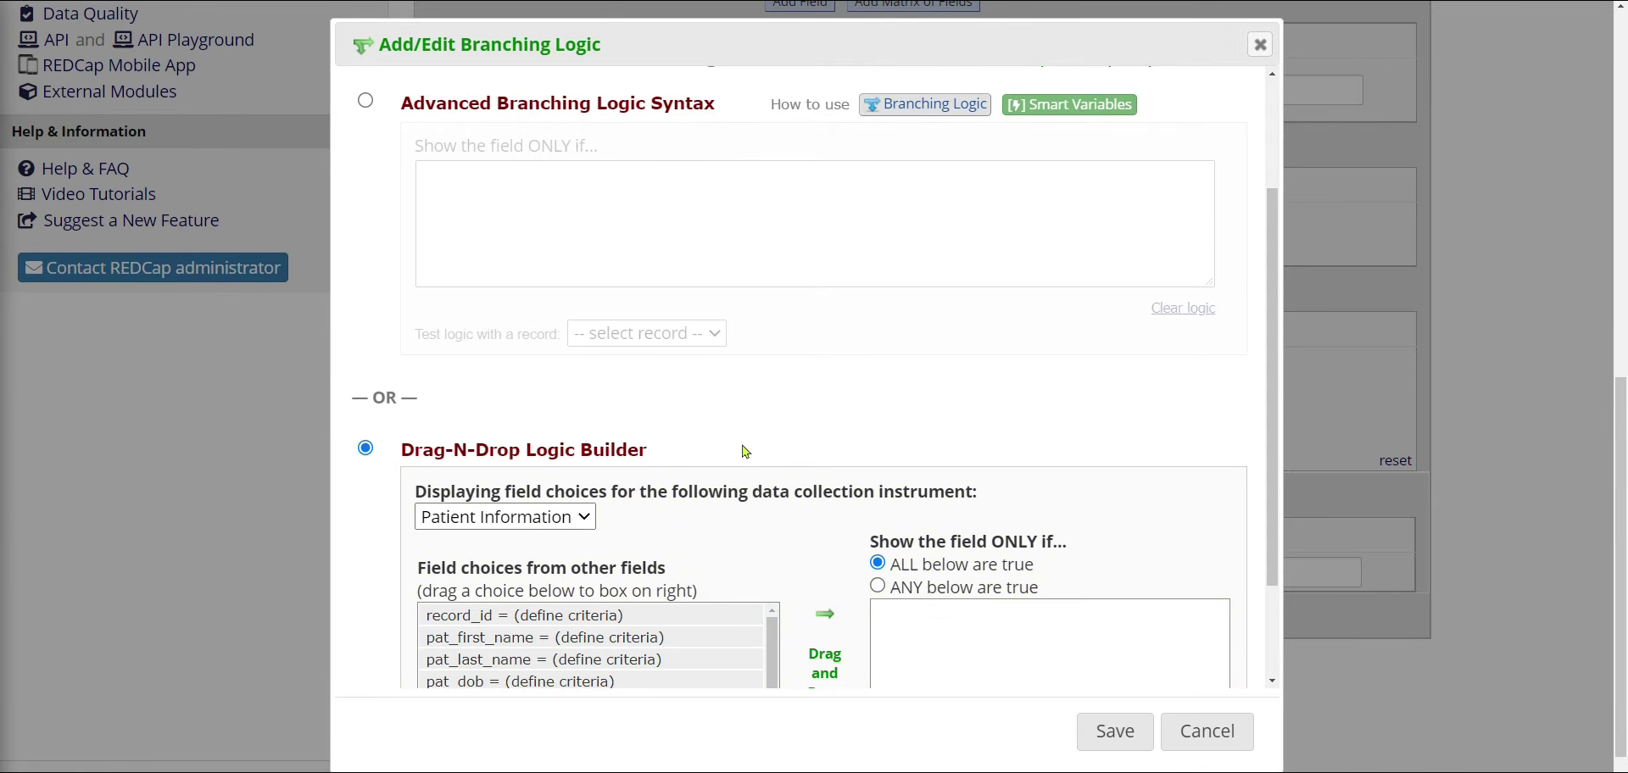
{"action": "scroll", "coordinate": [774, 462], "scroll_direction": "down", "scroll_amount": 2}
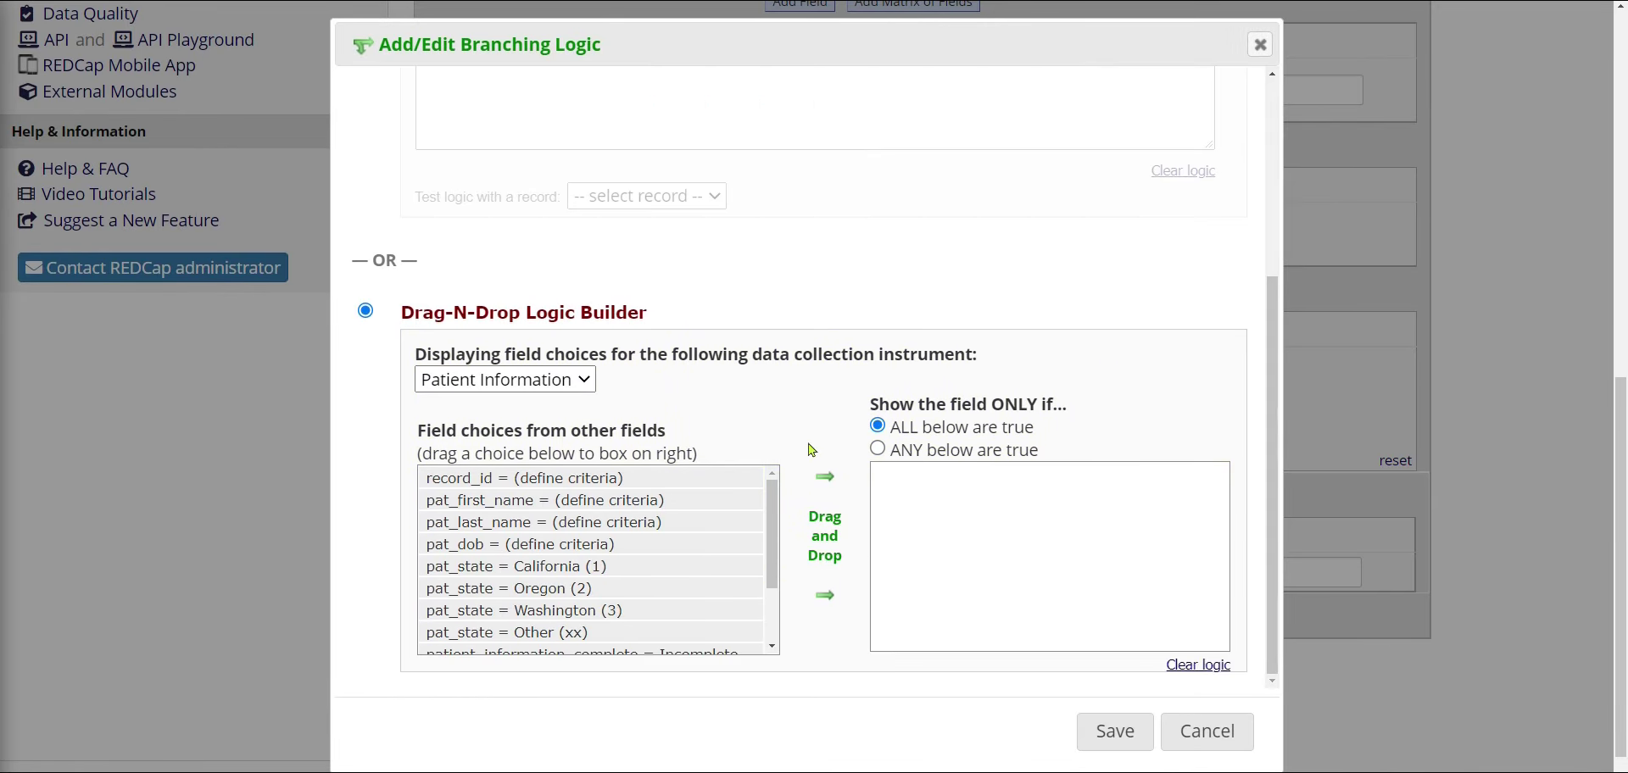
Show state_other only if pat_state = Other (xx), and save the branching logic
{"action": "mouse_move", "coordinate": [773, 512]}
{"action": "left_mouse_down"}
{"action": "mouse_move", "coordinate": [773, 573]}
{"action": "mouse_move", "coordinate": [773, 512]}
{"action": "left_mouse_up"}
{"action": "scroll", "coordinate": [509, 551], "scroll_direction": "up", "scroll_amount": 1}
{"action": "scroll", "coordinate": [509, 585], "scroll_direction": "down", "scroll_amount": 2}
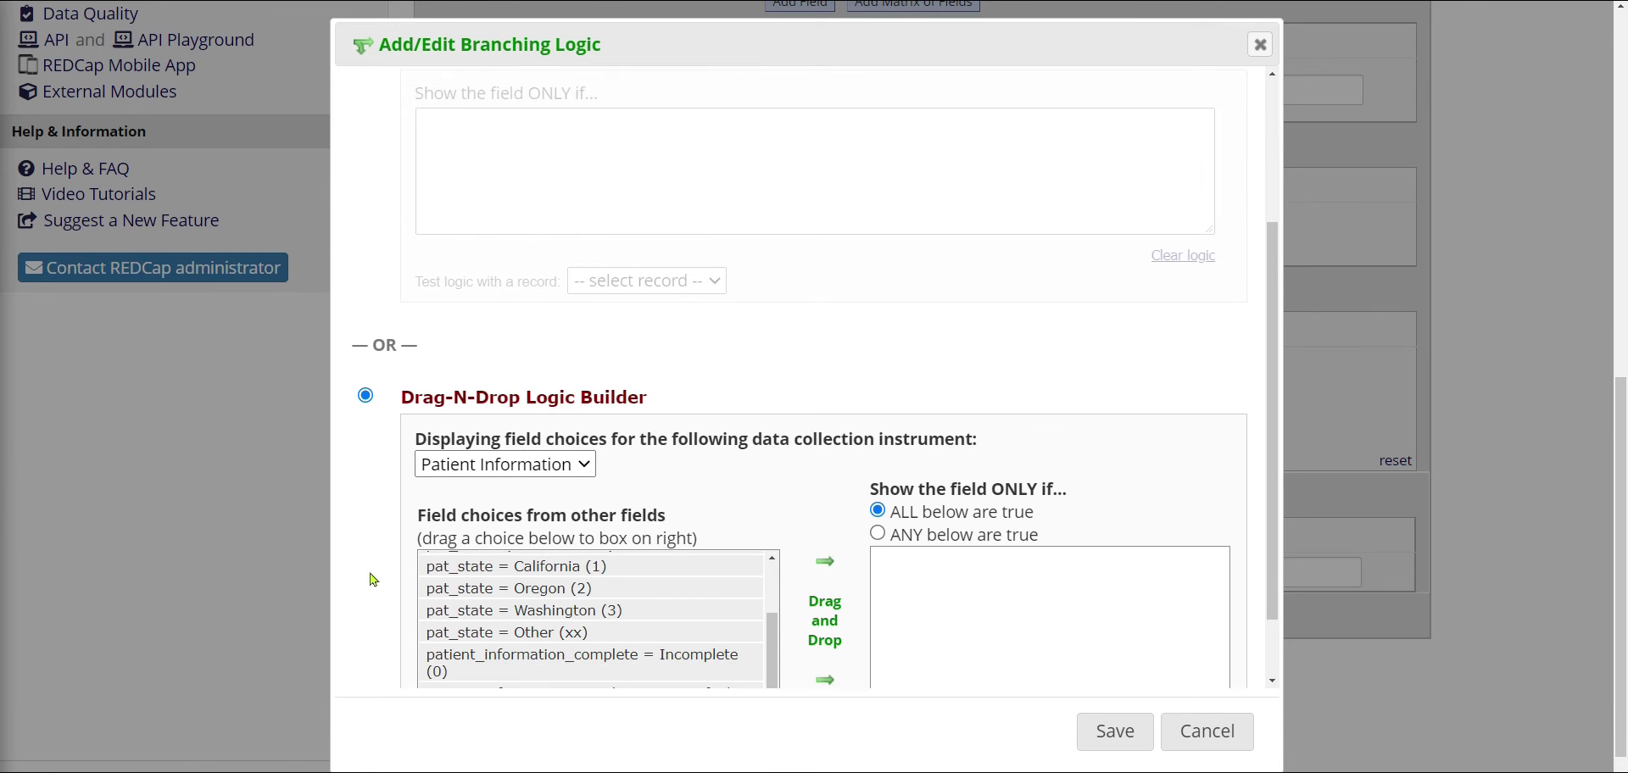
{"action": "scroll", "coordinate": [534, 551], "scroll_direction": "down", "scroll_amount": 1}
{"action": "scroll", "coordinate": [543, 602], "scroll_direction": "up", "scroll_amount": 2}
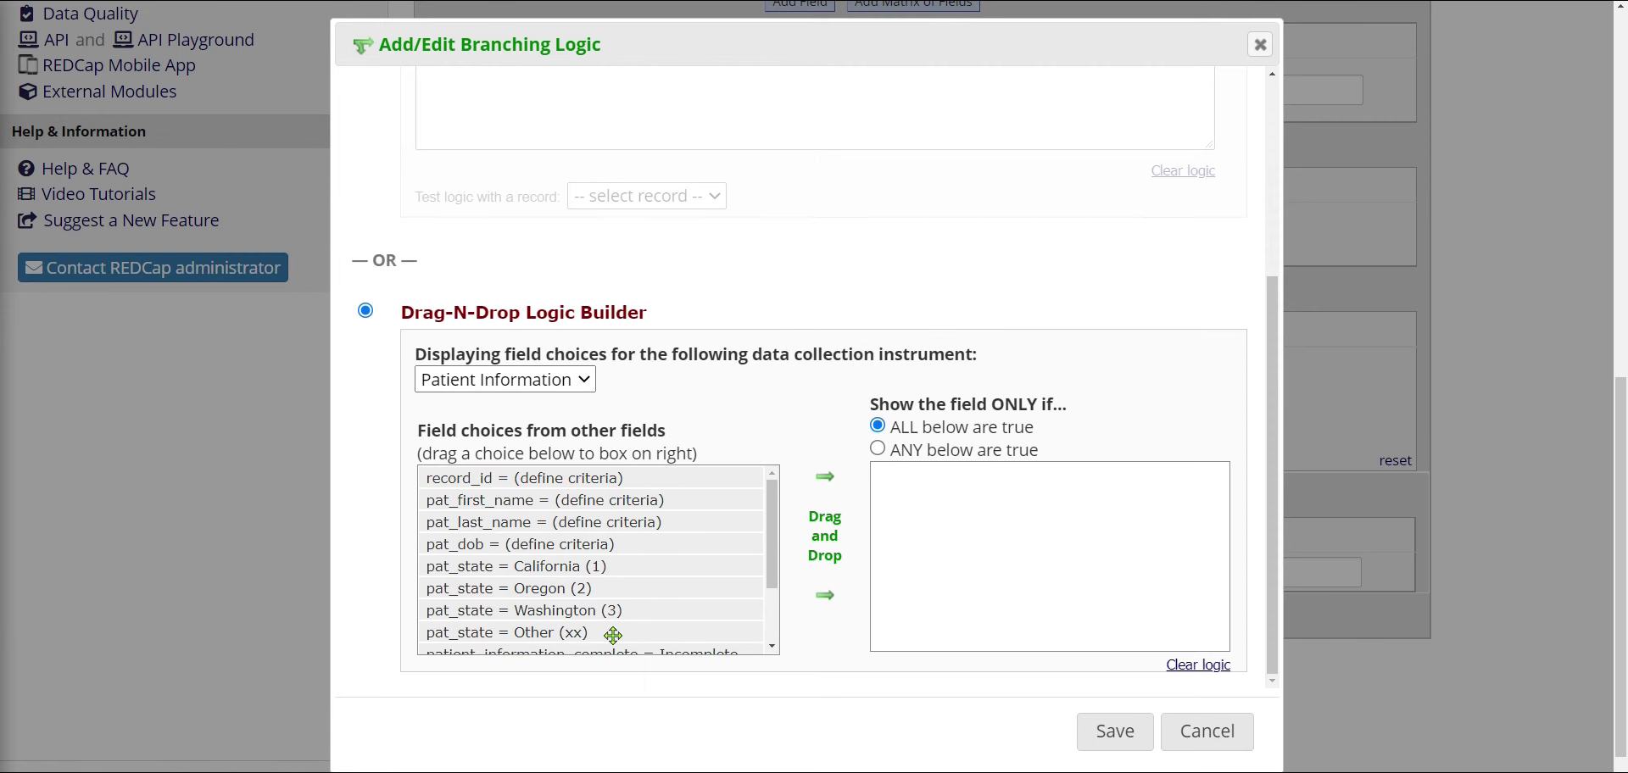
{"action": "left_click_drag", "start_coordinate": [573, 634], "coordinate": [1117, 500]}
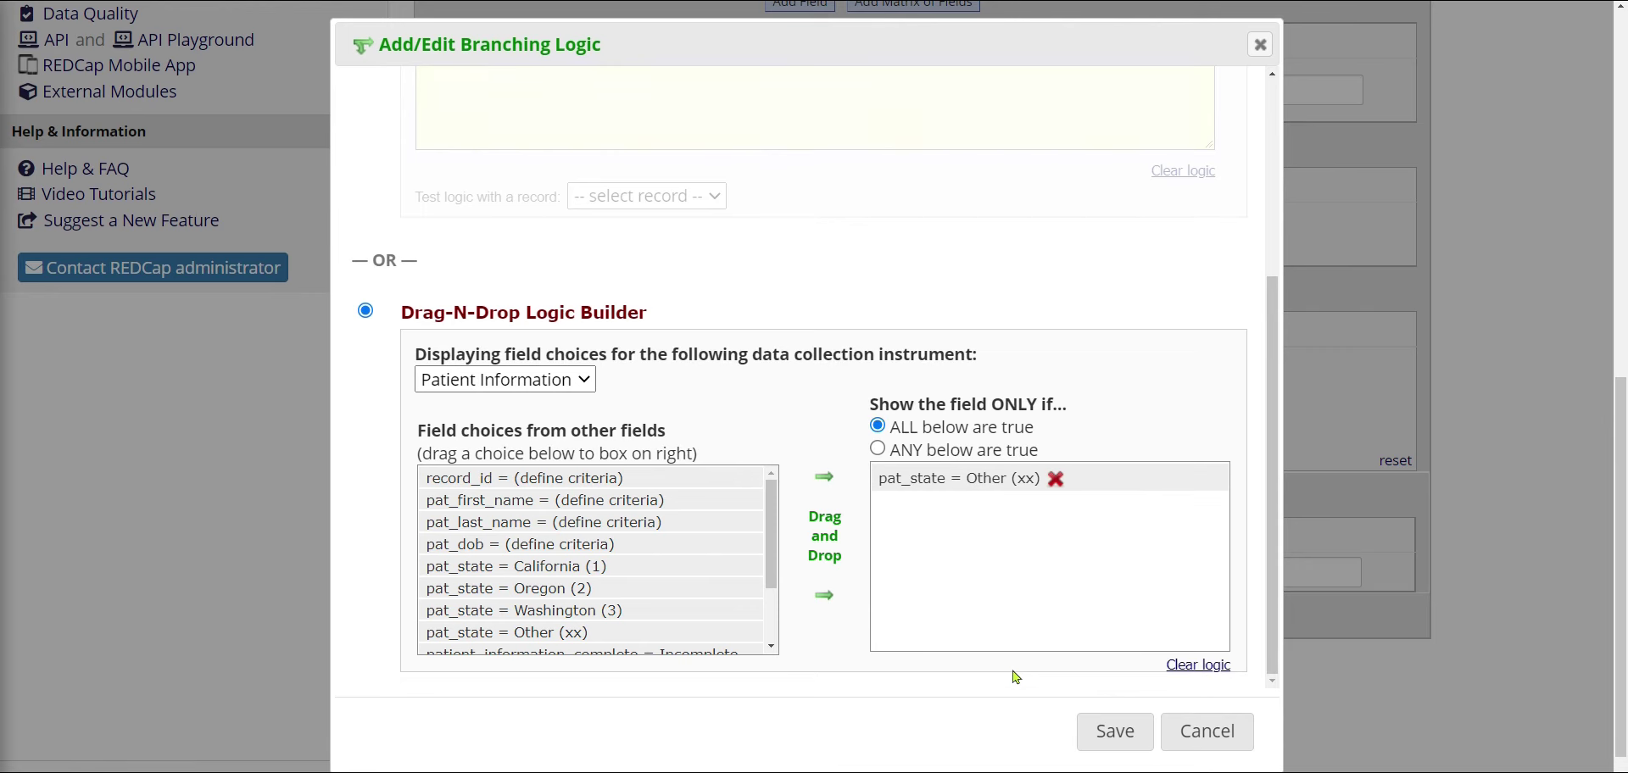
{"action": "scroll", "coordinate": [495, 196], "scroll_direction": "up", "scroll_amount": 1}
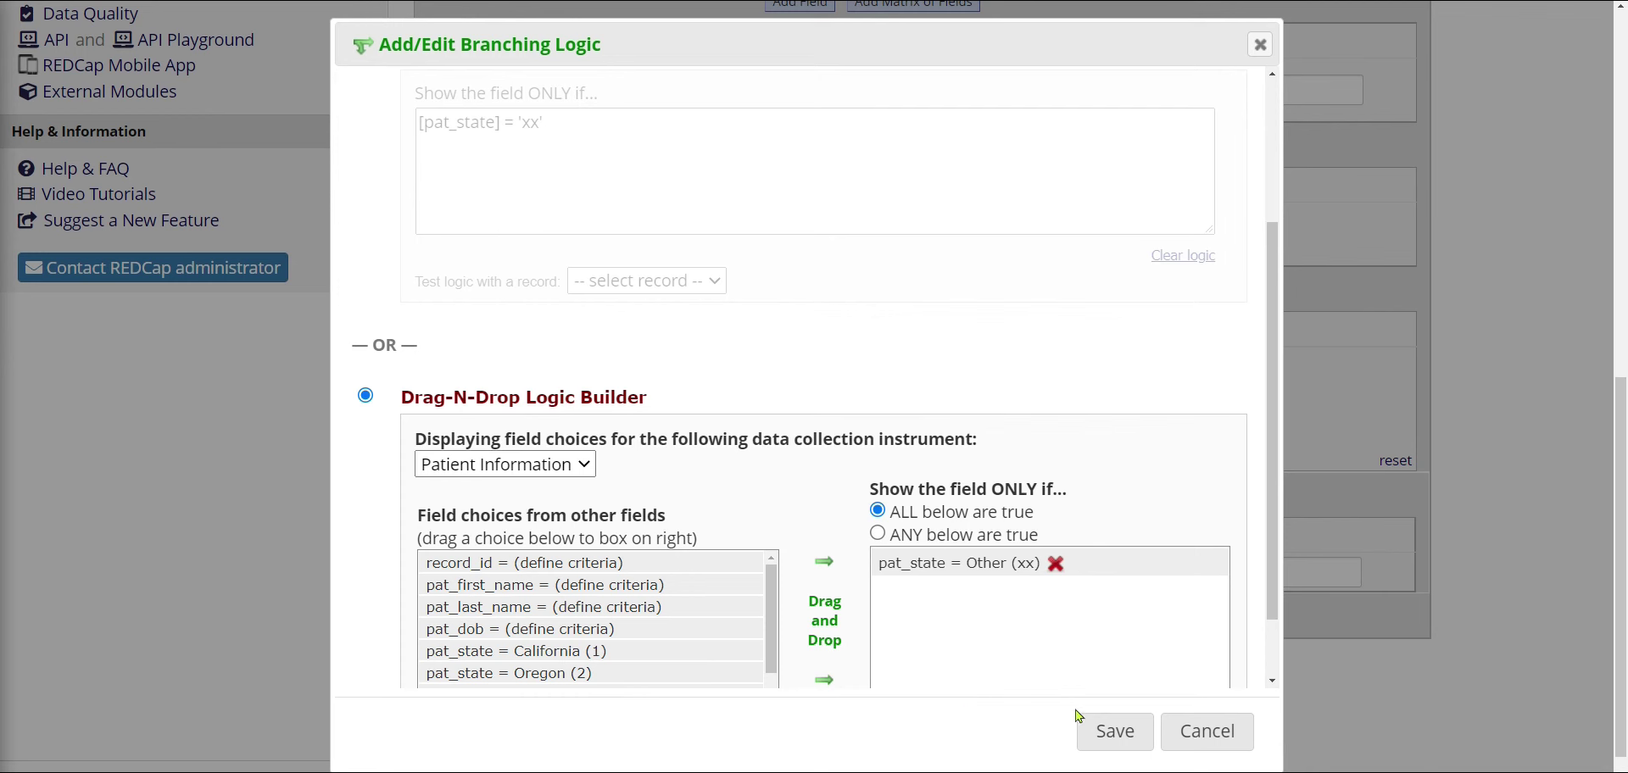
{"action": "left_click", "coordinate": [1099, 733]}
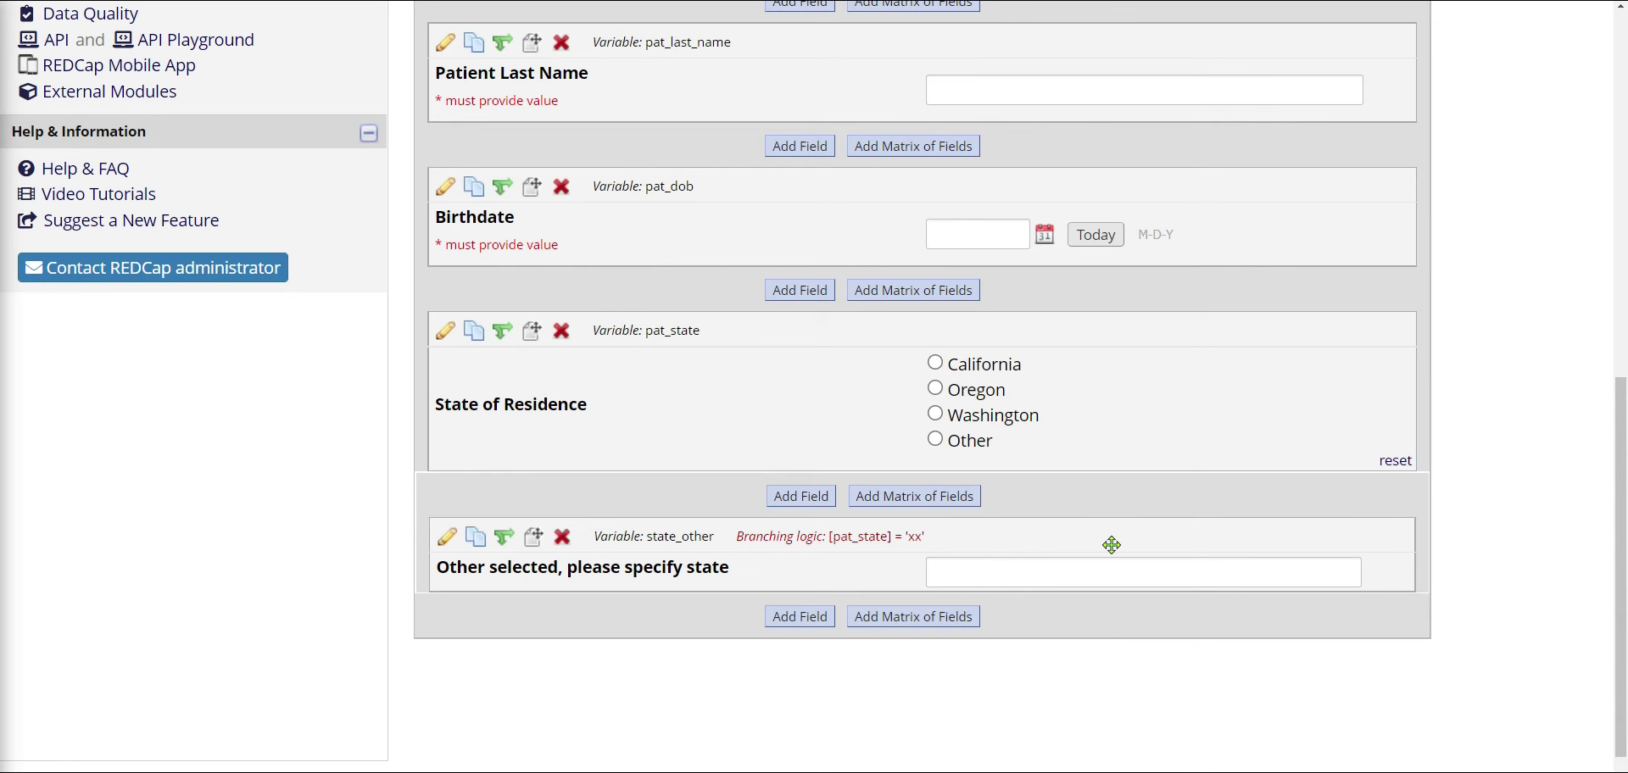
Switch to the Word outline, highlight the branching logic and data entry questions, and return to REDCap
{"action": "scroll", "coordinate": [254, 314], "scroll_direction": "up", "scroll_amount": 4}
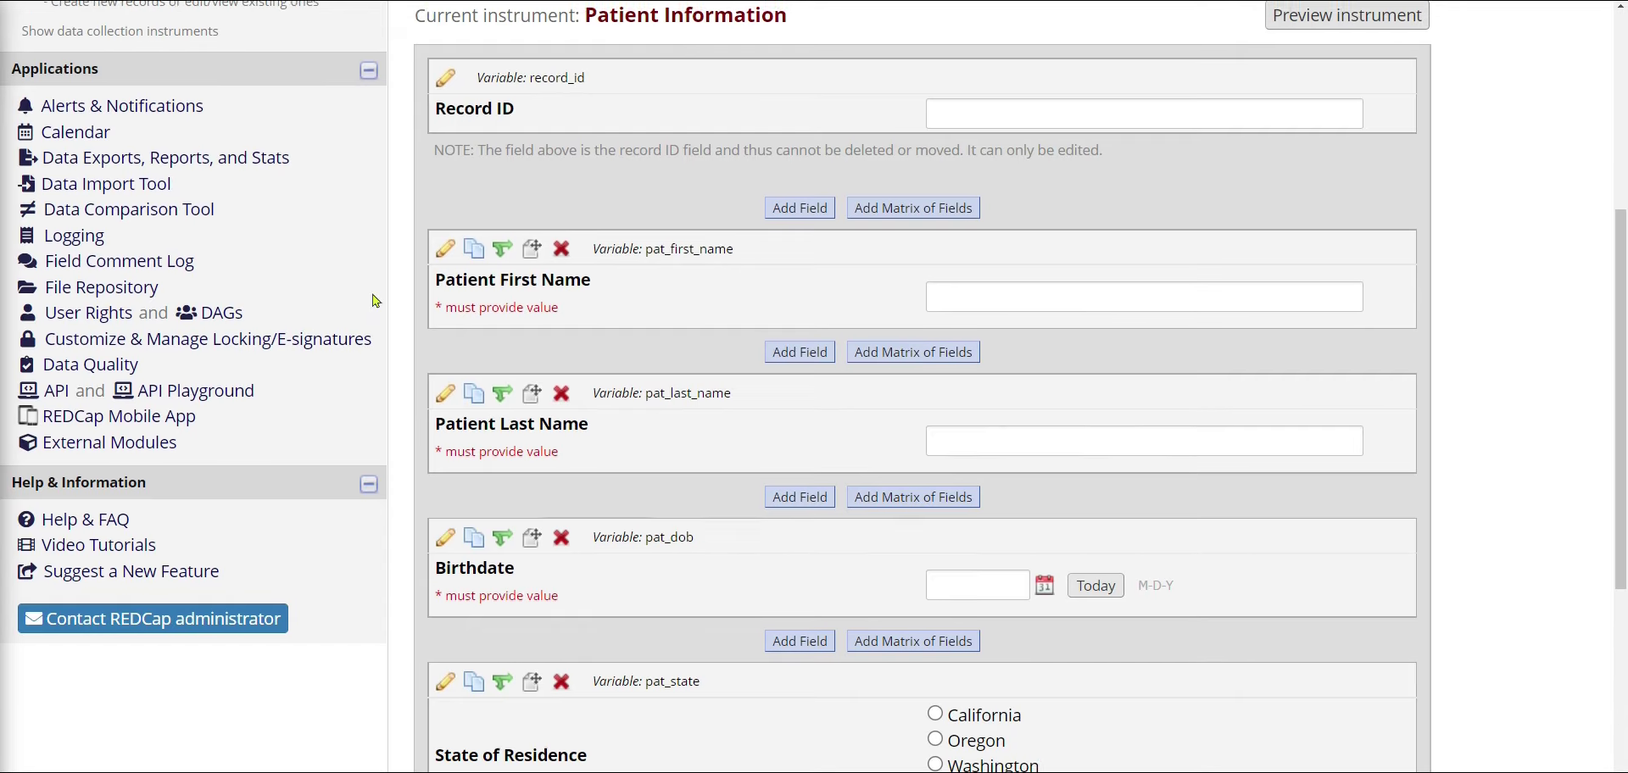
{"action": "scroll", "coordinate": [376, 301], "scroll_direction": "up", "scroll_amount": 3}
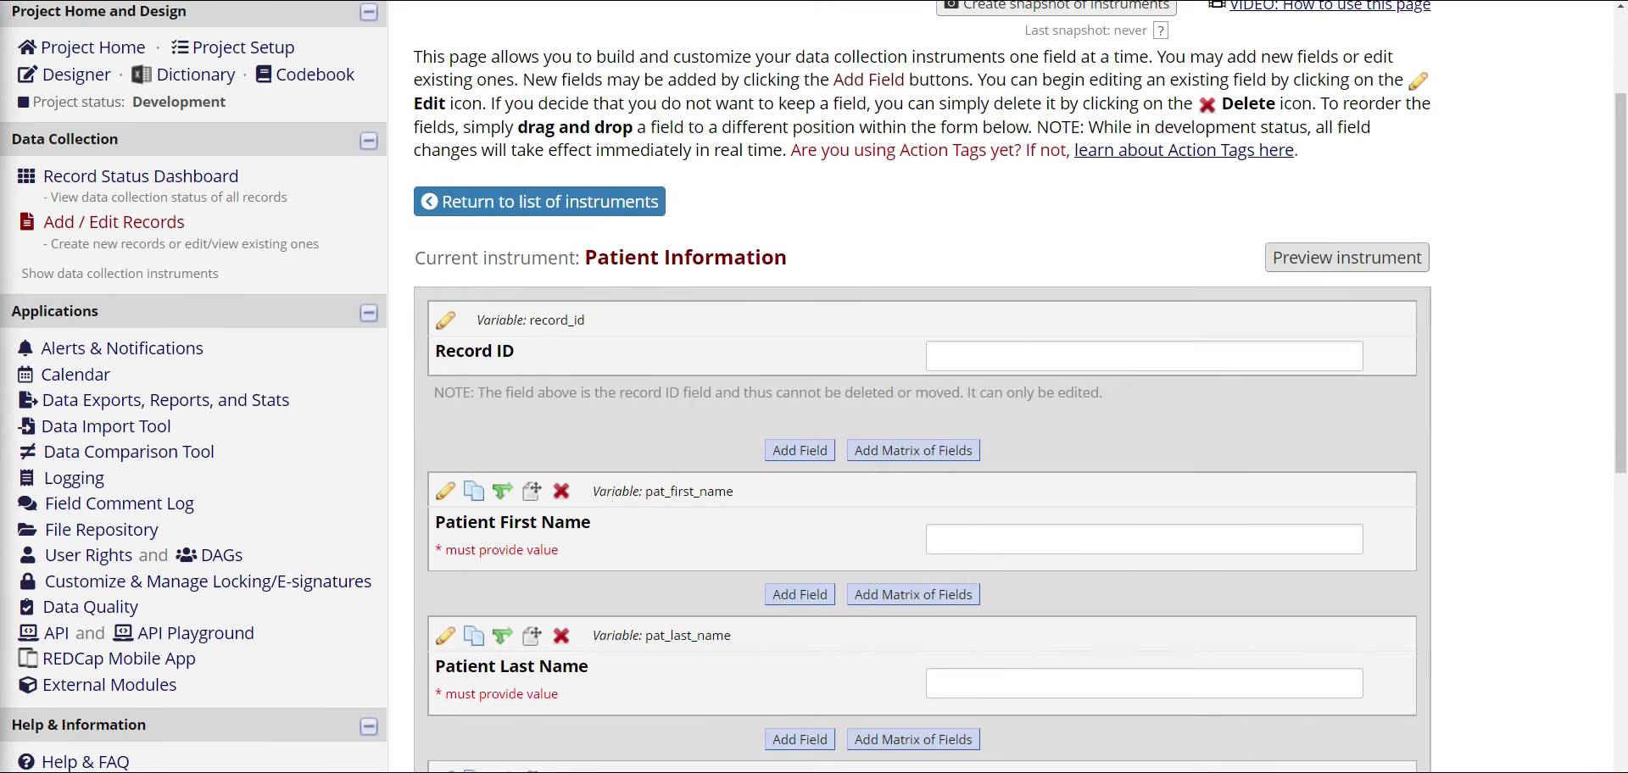
{"action": "key", "text": "alt+Tab"}
{"action": "left_click_drag", "start_coordinate": [859, 345], "coordinate": [557, 341]}
{"action": "left_click_drag", "start_coordinate": [791, 368], "coordinate": [584, 371]}
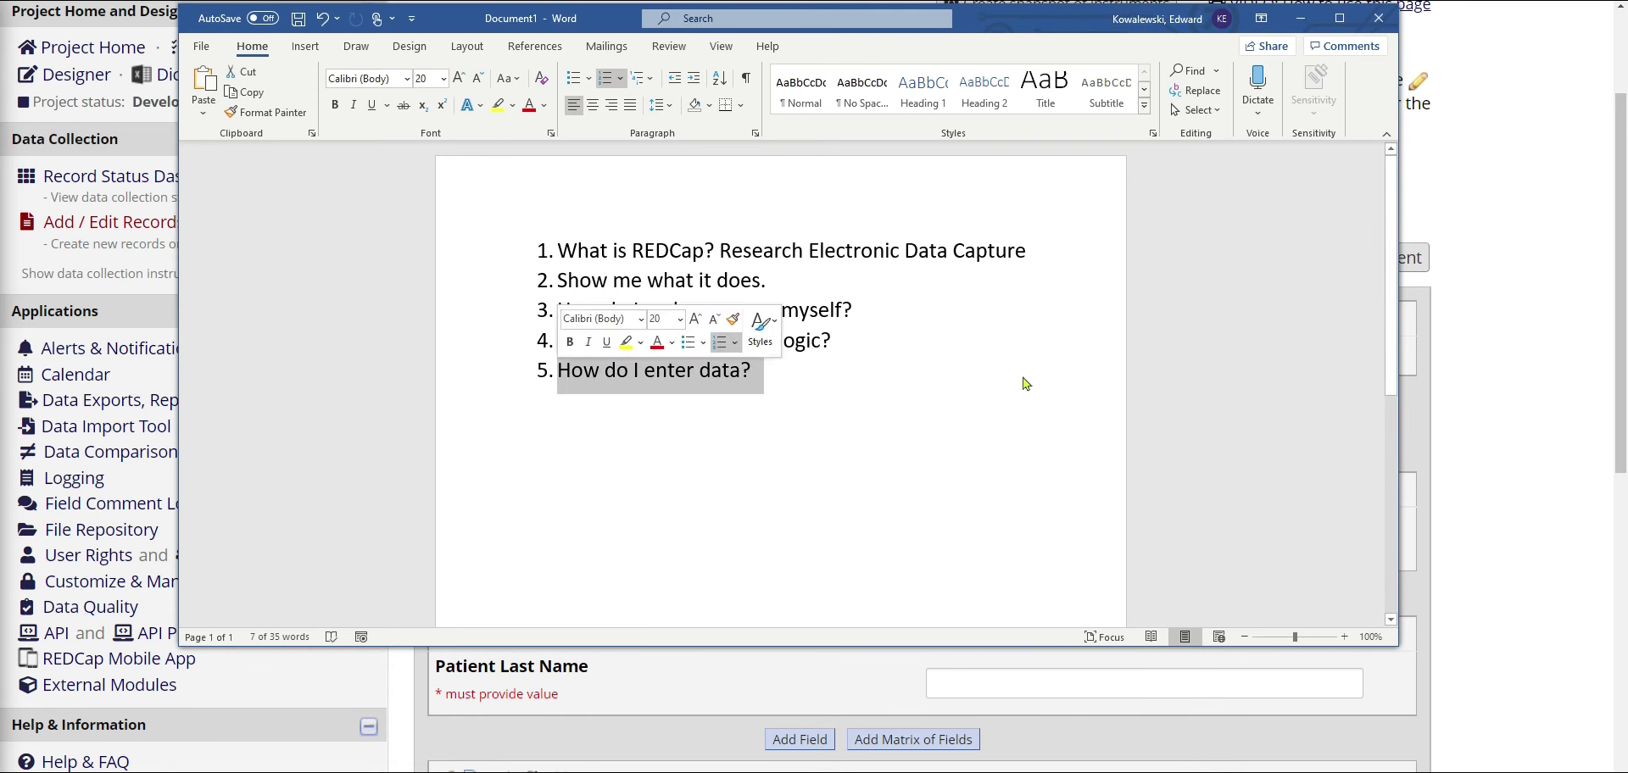
{"action": "left_click", "coordinate": [959, 375]}
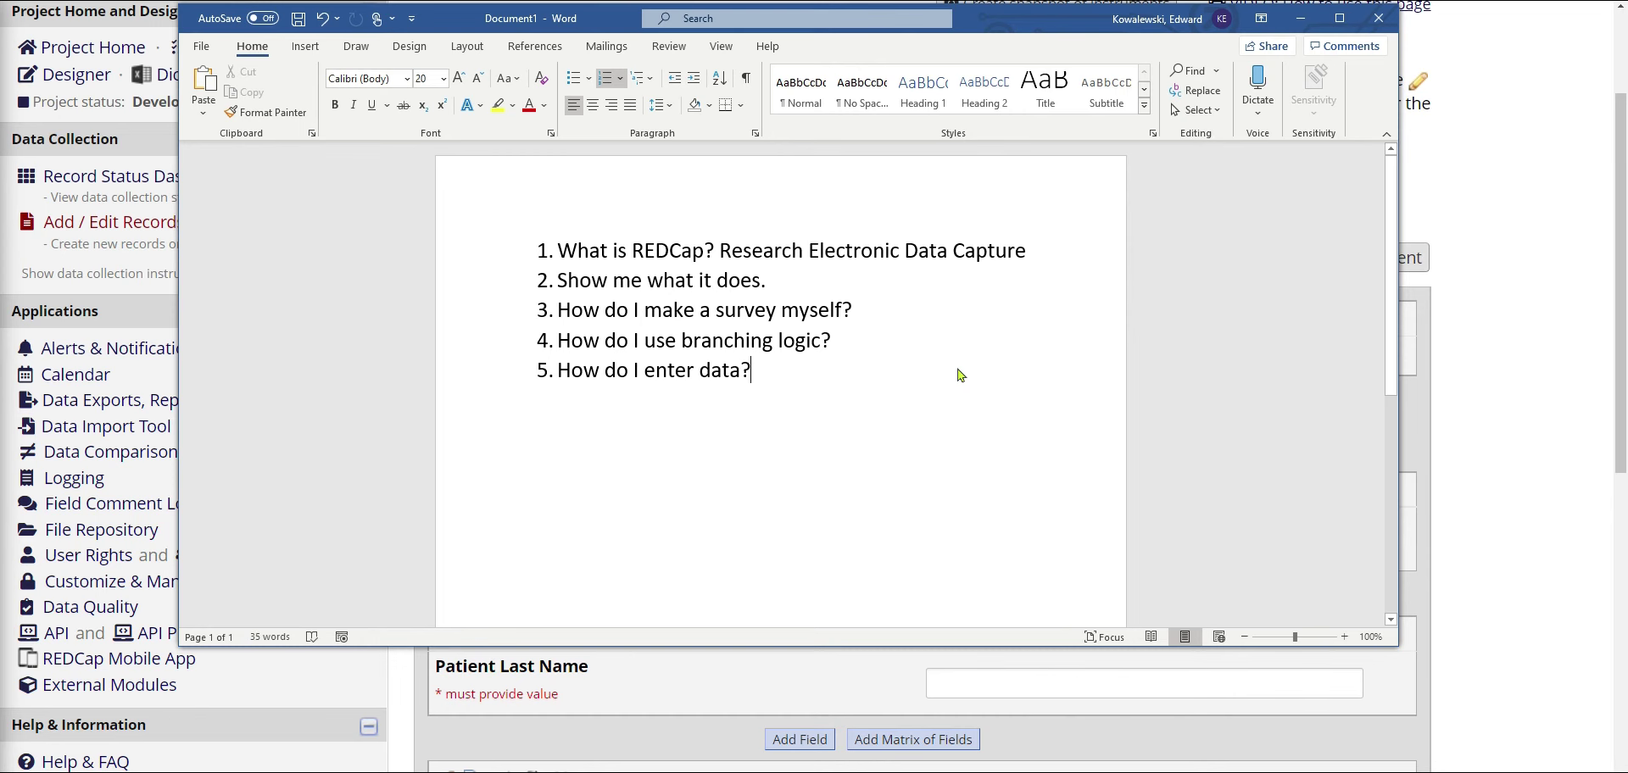
{"action": "left_click", "coordinate": [1485, 317]}
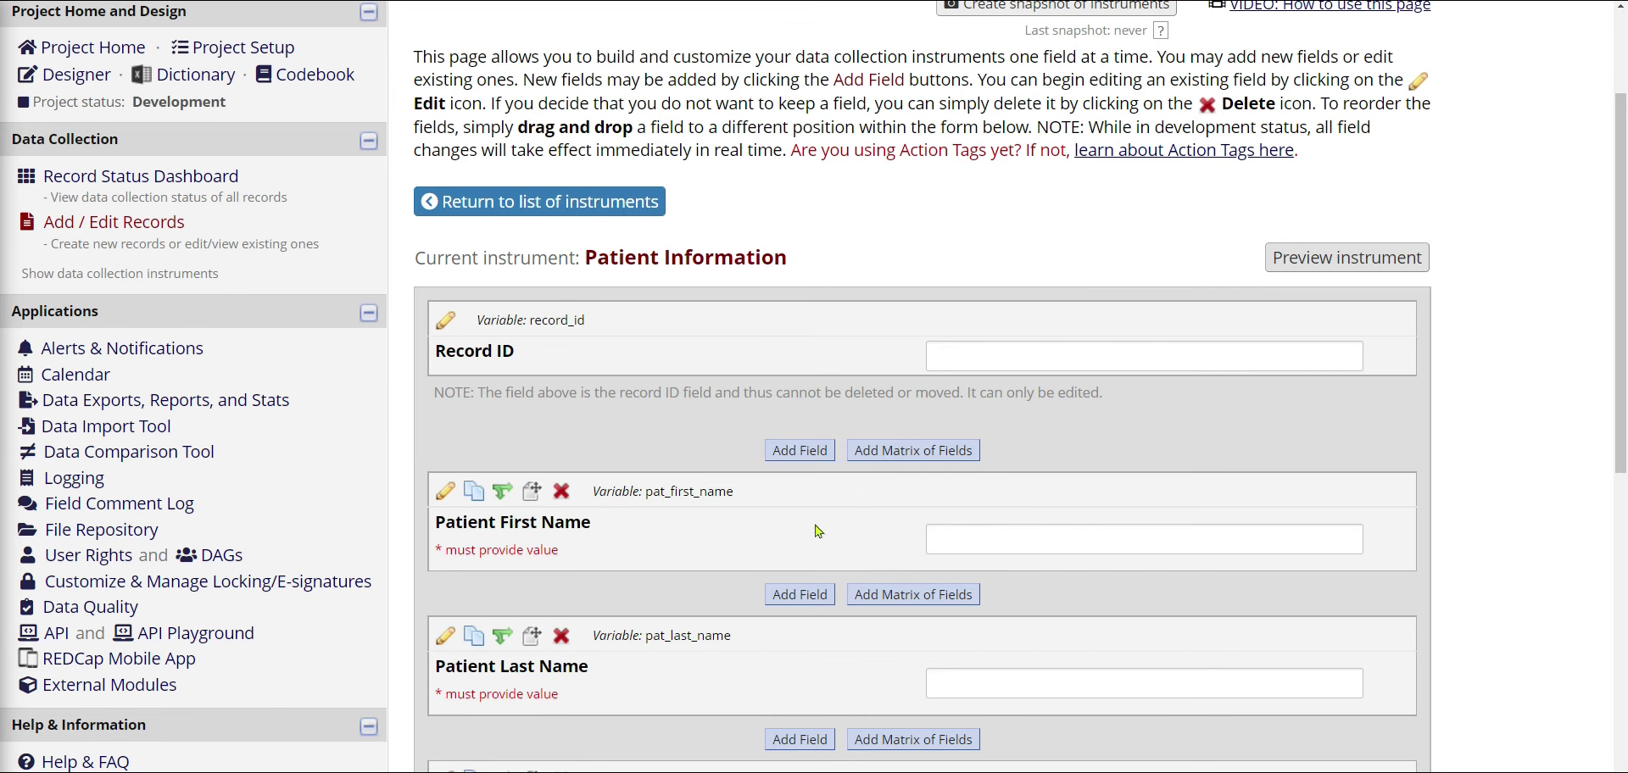
Add a new record to the Intro to REDCap Practice Forms project from Add / Edit Records
{"action": "scroll", "coordinate": [818, 526], "scroll_direction": "up", "scroll_amount": 2}
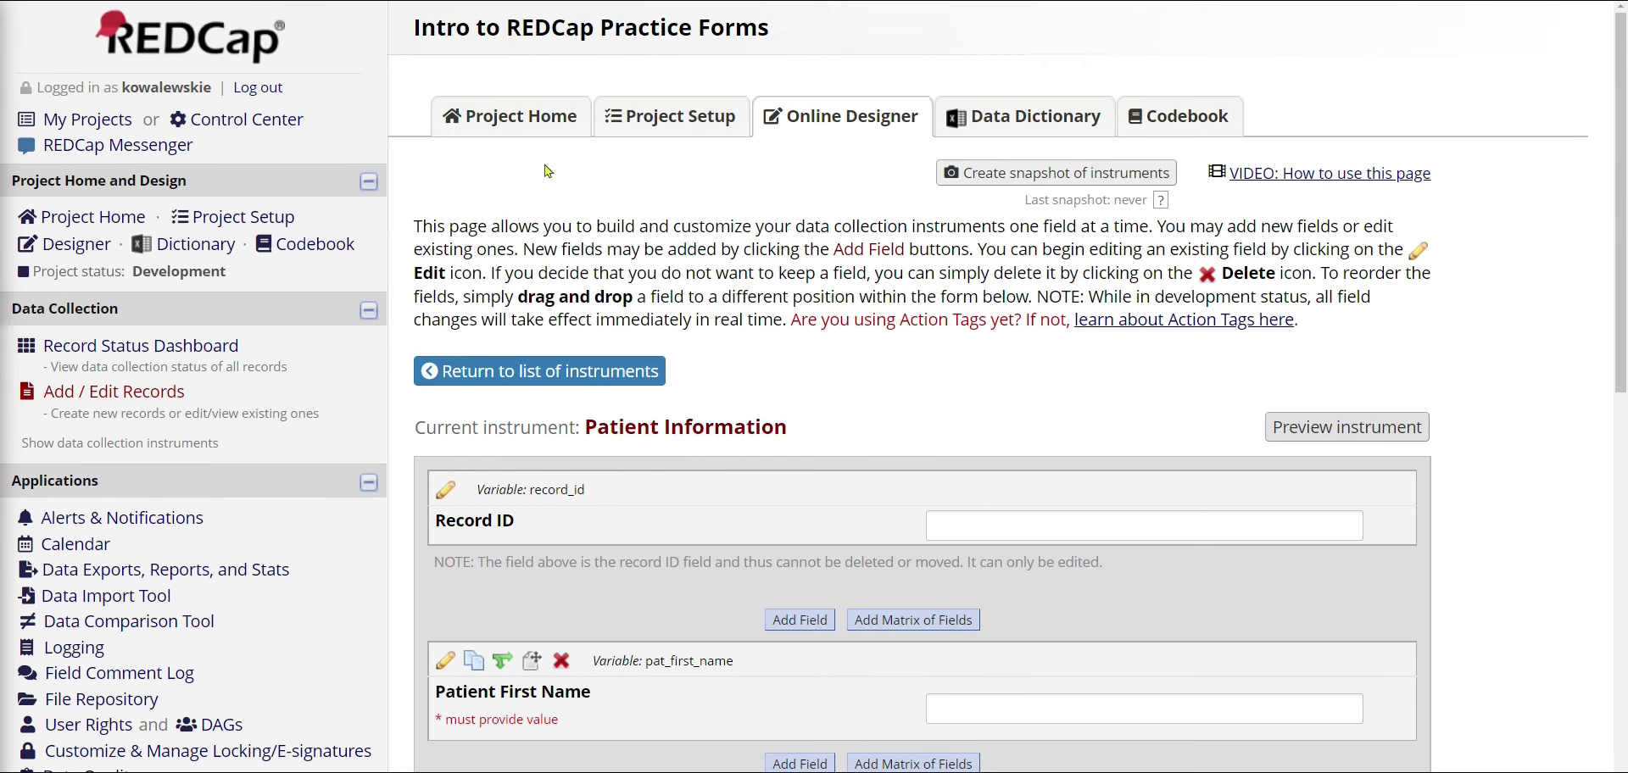
{"action": "left_click_drag", "start_coordinate": [187, 391], "coordinate": [49, 395]}
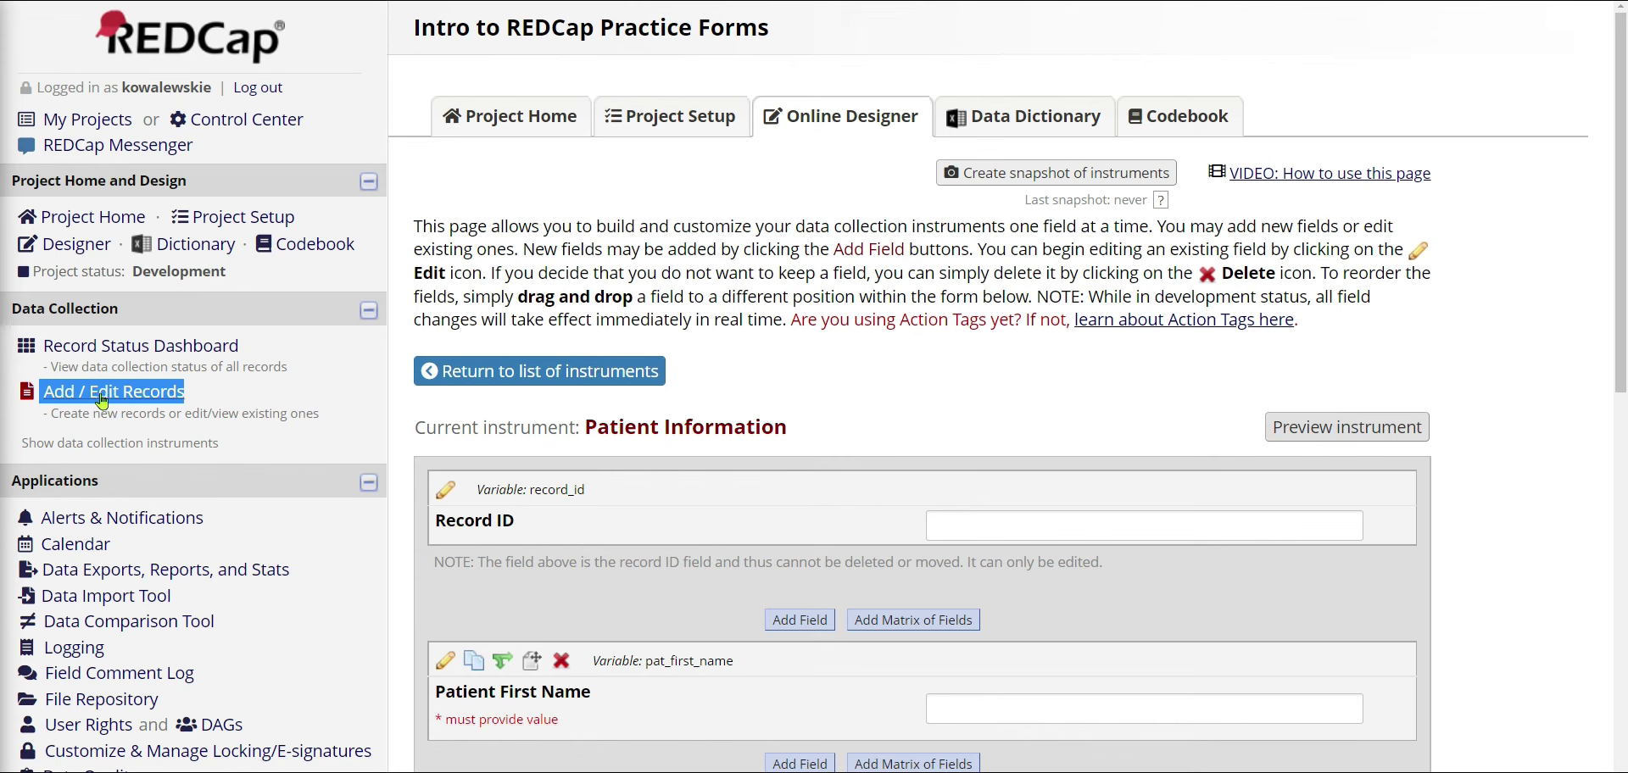
{"action": "left_click", "coordinate": [180, 392]}
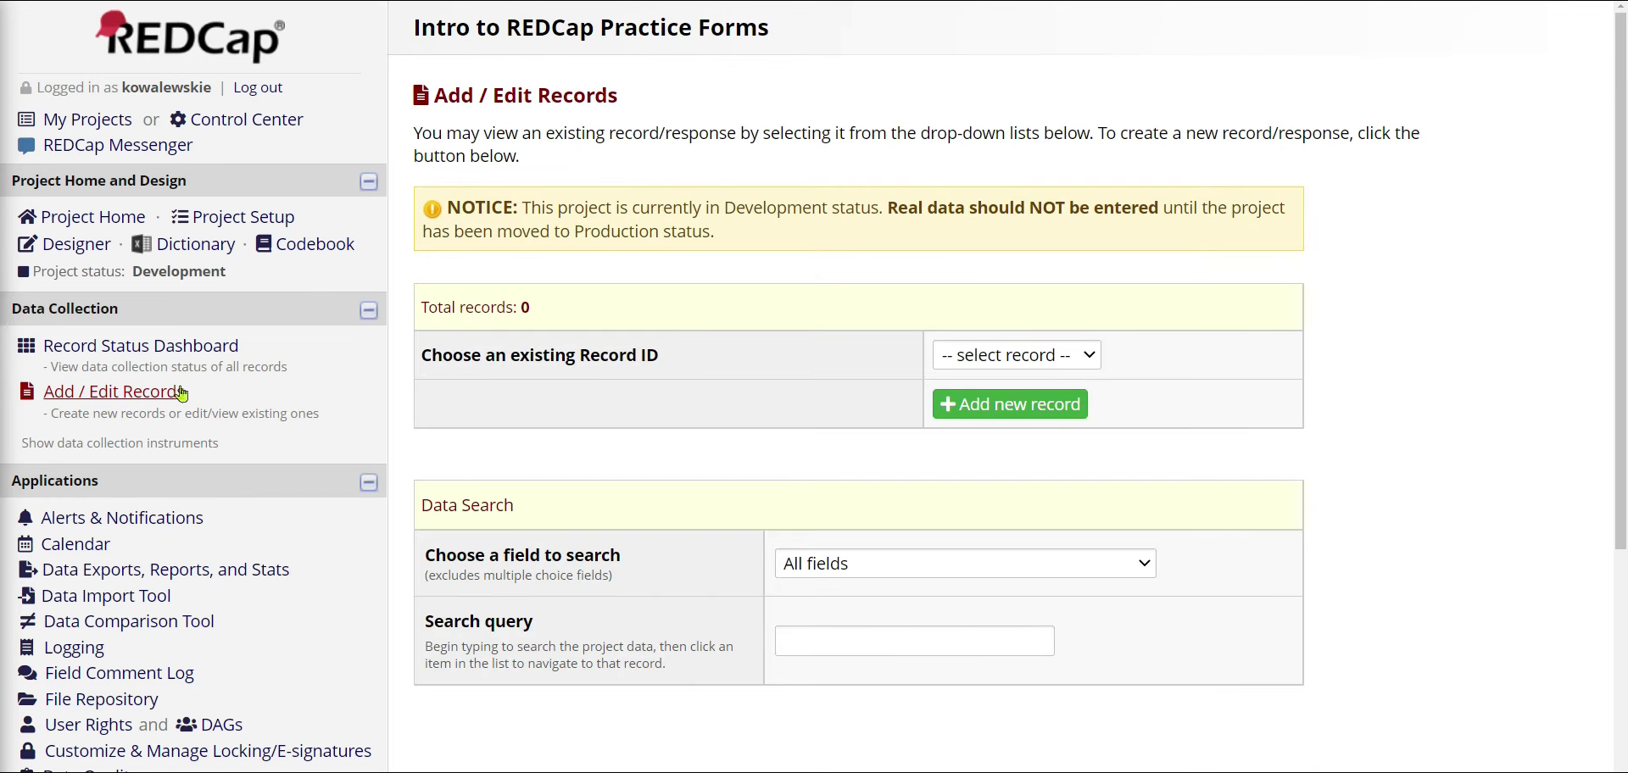
{"action": "left_click", "coordinate": [1053, 417]}
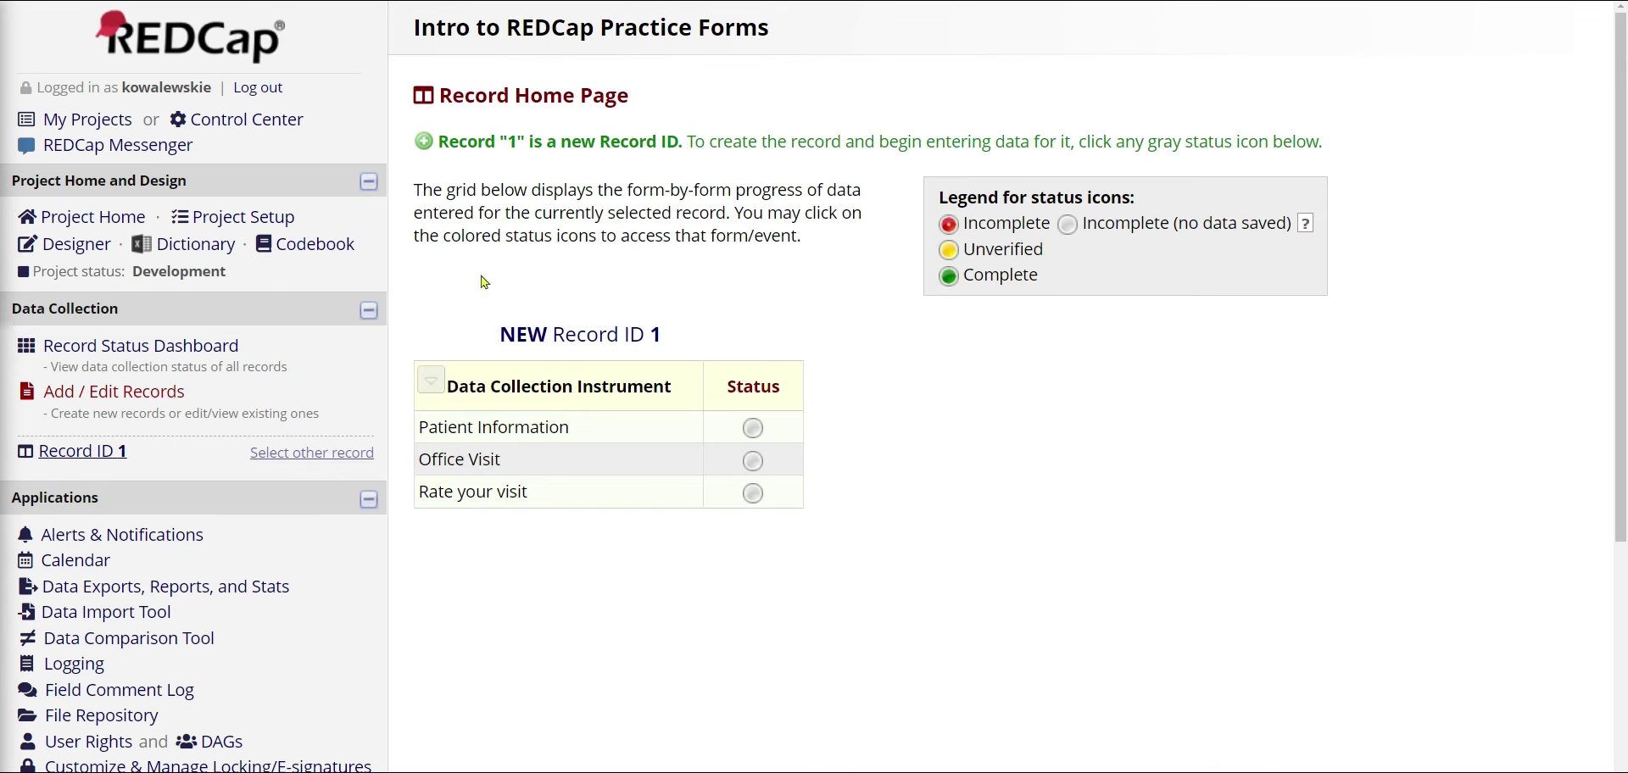
Go over the new record's ID and instrument list, and open its Patient Information form for data entry
{"action": "left_click_drag", "start_coordinate": [529, 335], "coordinate": [514, 335]}
{"action": "left_click_drag", "start_coordinate": [623, 329], "coordinate": [691, 340]}
{"action": "left_click", "coordinate": [691, 341]}
{"action": "left_click_drag", "start_coordinate": [569, 428], "coordinate": [497, 433]}
{"action": "left_click", "coordinate": [497, 434]}
{"action": "left_click_drag", "start_coordinate": [501, 458], "coordinate": [447, 459]}
{"action": "left_click", "coordinate": [552, 496]}
{"action": "left_click_drag", "start_coordinate": [569, 429], "coordinate": [447, 430]}
{"action": "left_click", "coordinate": [644, 428]}
{"action": "left_click", "coordinate": [753, 430]}
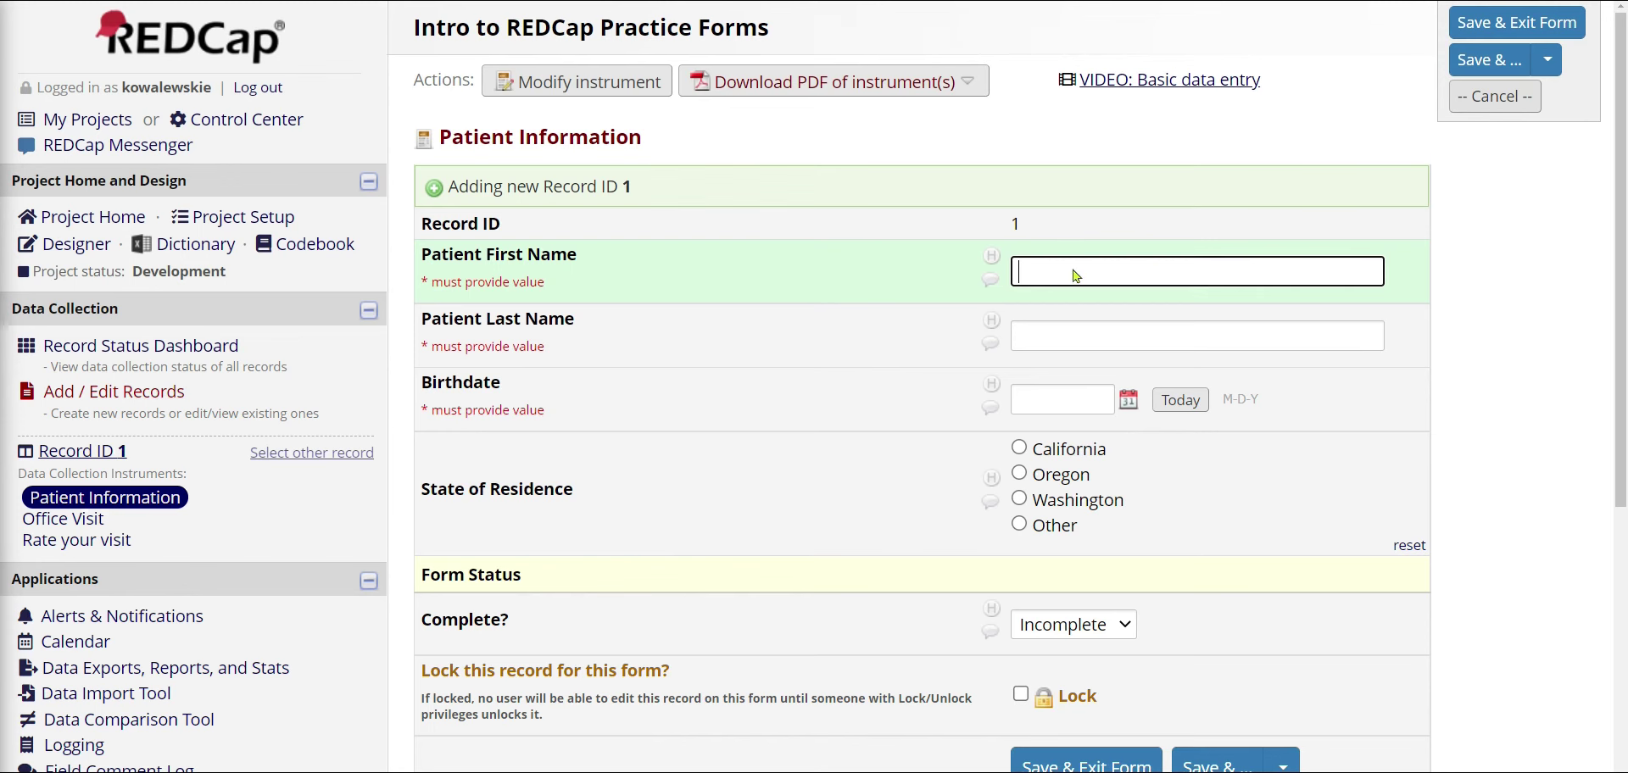
Enter the patient's first and last name in the Patient Information form
{"action": "type", "text": "Sample"}
{"action": "key", "text": "Tab"}
{"action": "type", "text": "Patient"}
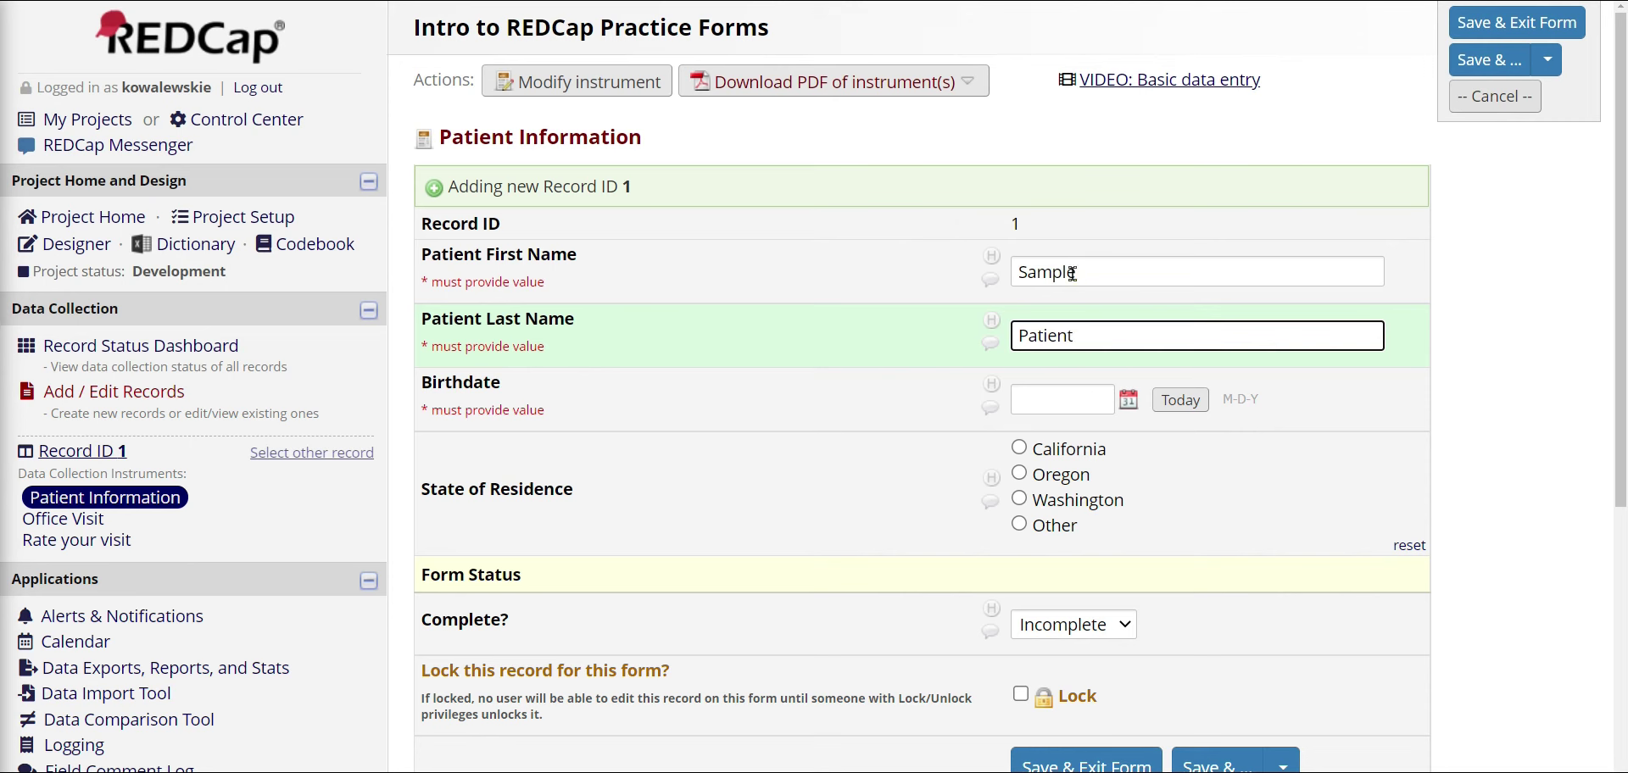
Pick the patient's birthdate from the calendar and select Oregon as State of Residence
{"action": "left_click", "coordinate": [1128, 399]}
{"action": "left_click", "coordinate": [1207, 440]}
{"action": "scroll", "coordinate": [1184, 185], "scroll_direction": "up", "scroll_amount": 4}
{"action": "left_click", "coordinate": [1187, 34]}
{"action": "left_click", "coordinate": [1169, 557]}
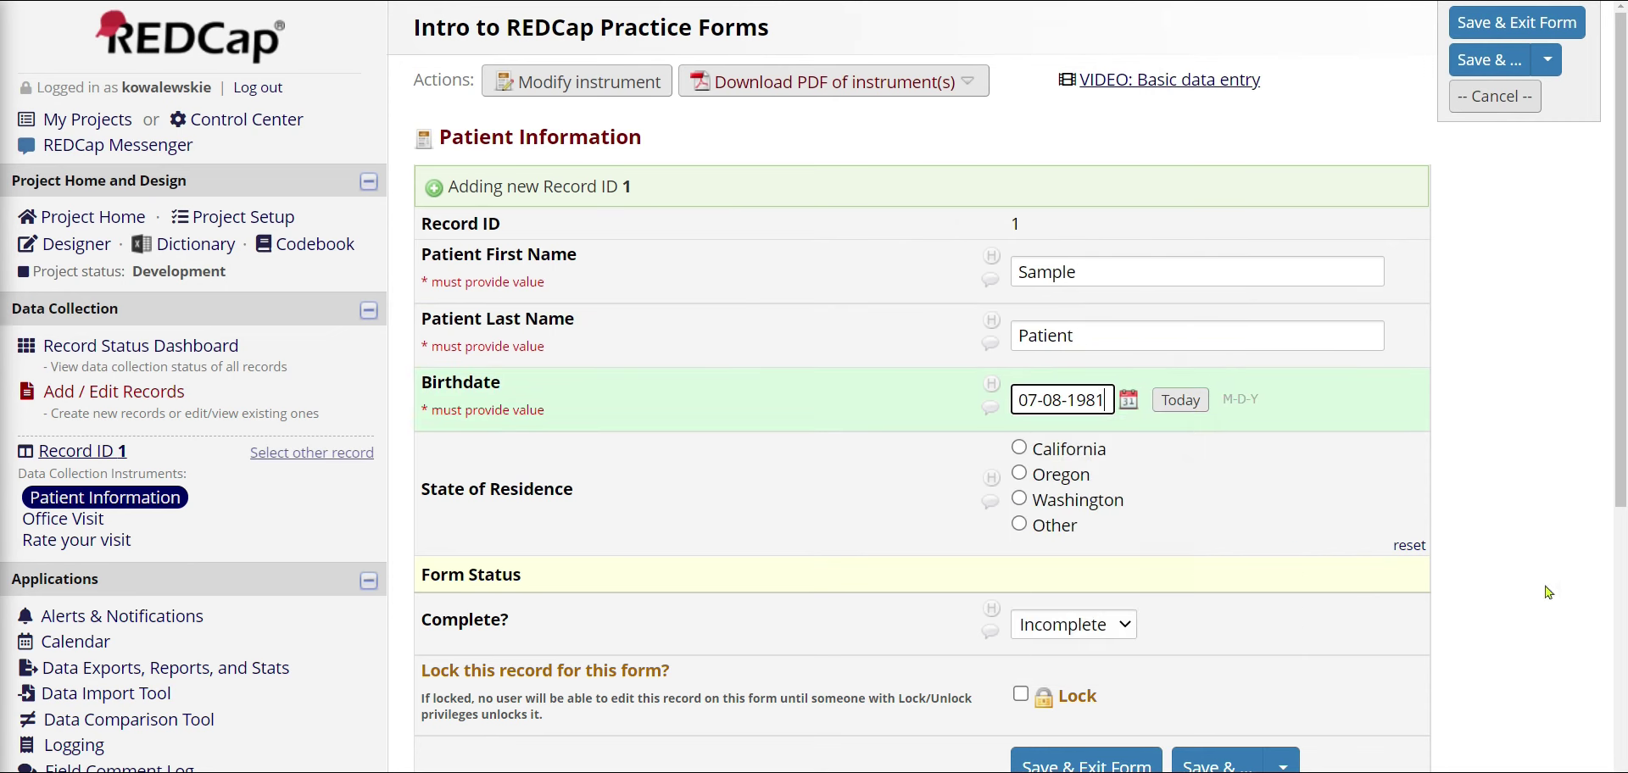
{"action": "left_click_drag", "start_coordinate": [1053, 475], "coordinate": [1059, 476]}
{"action": "left_click", "coordinate": [1147, 492]}
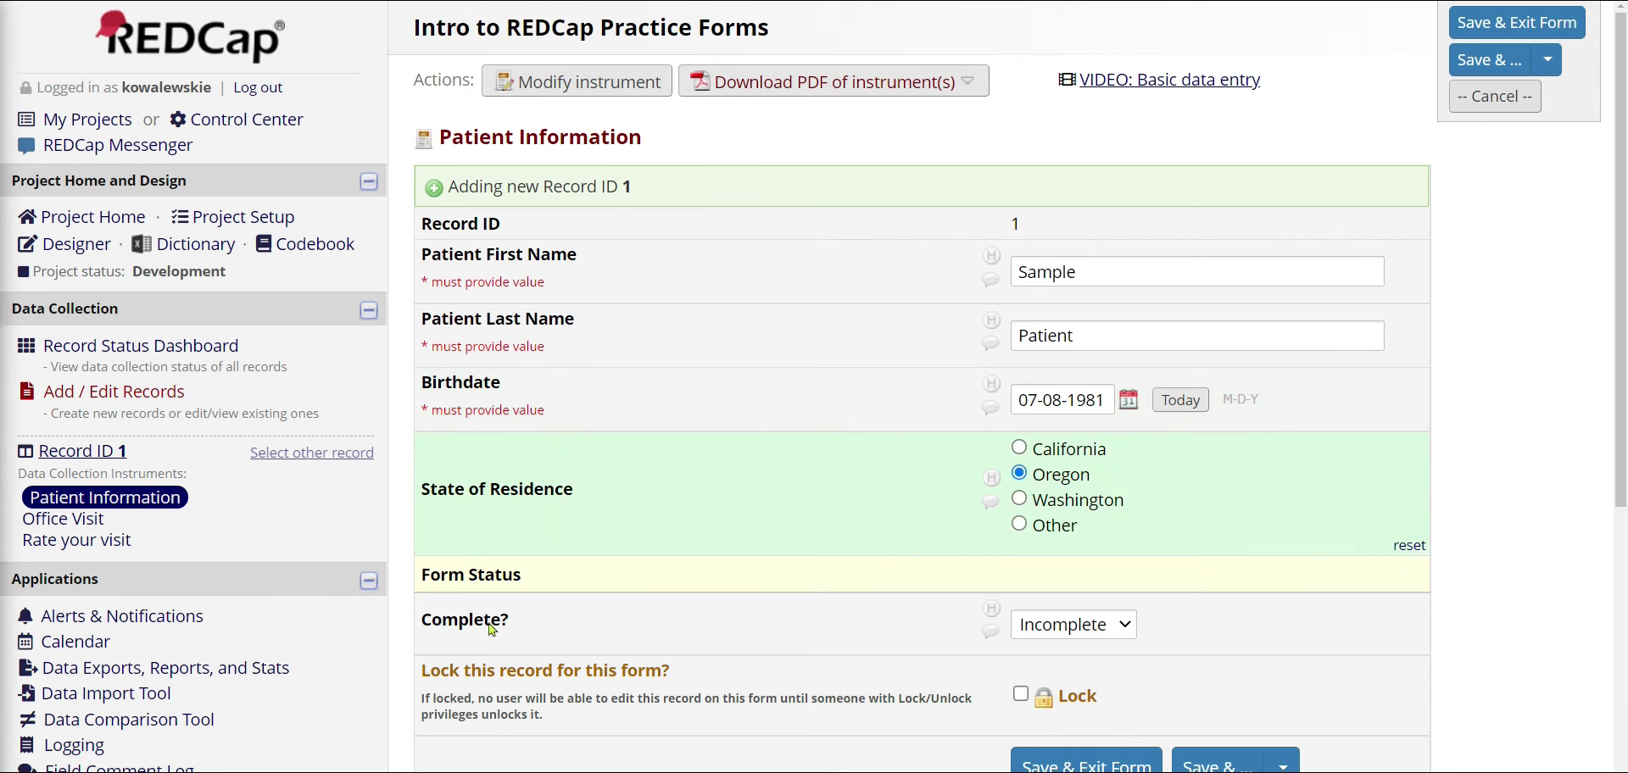
Review the form status icons on the Sample Project's Record Status Dashboard and return to the practice record
{"action": "left_click", "coordinate": [1085, 626]}
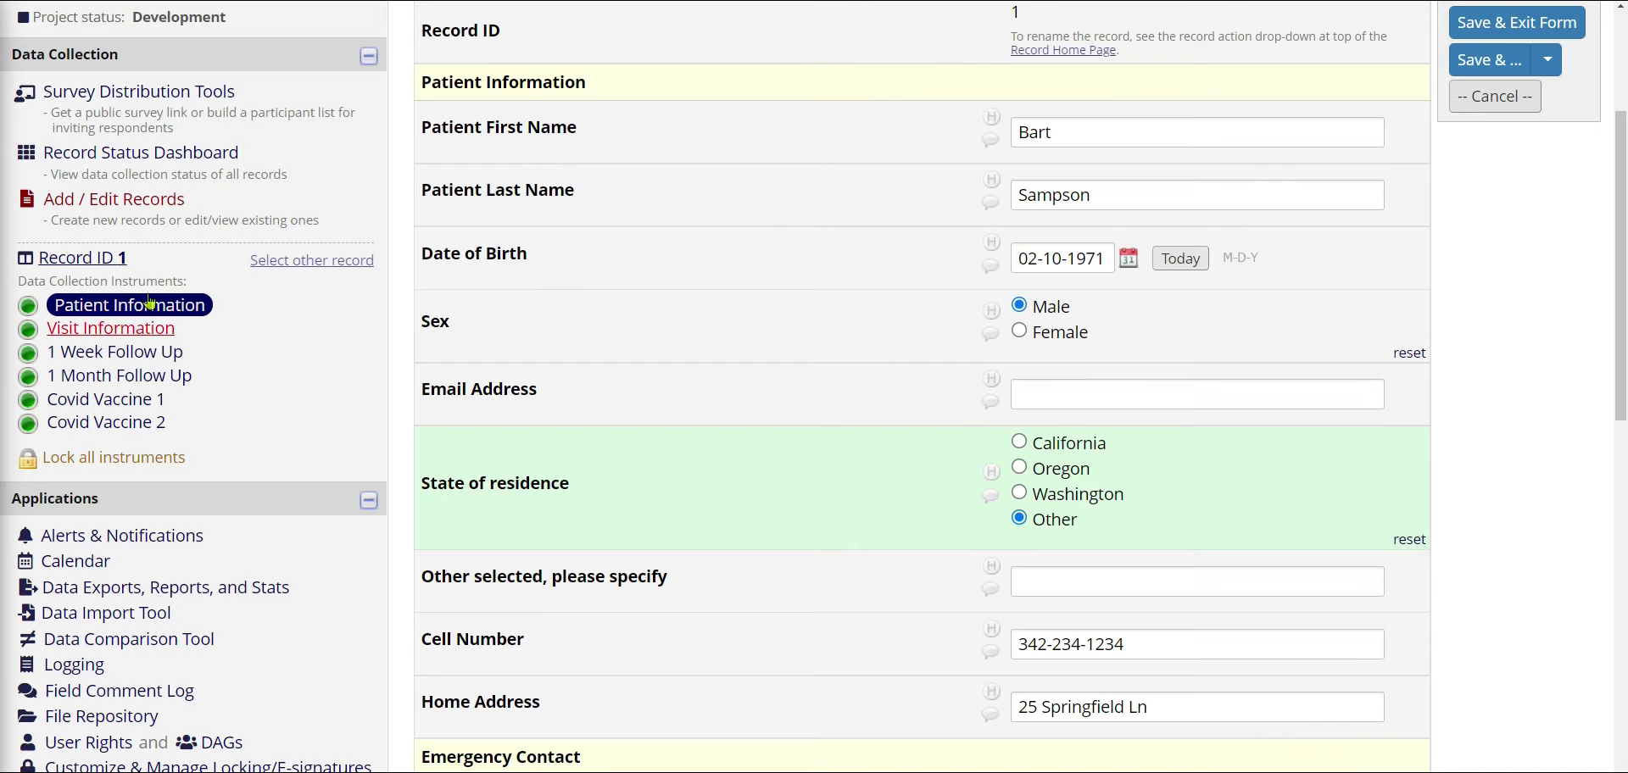
{"action": "scroll", "coordinate": [157, 250], "scroll_direction": "up", "scroll_amount": 1}
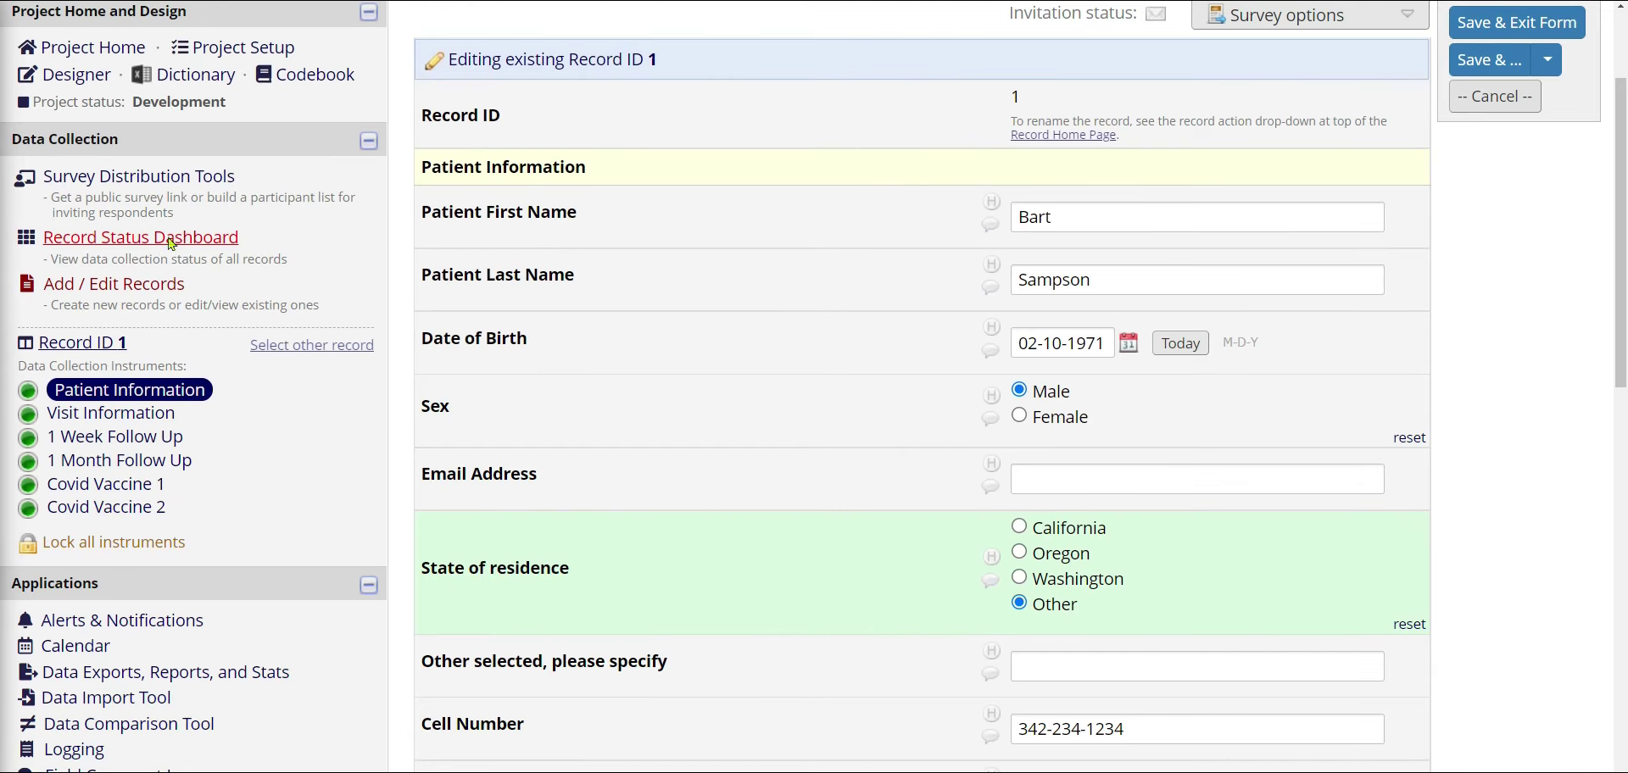
{"action": "left_click", "coordinate": [157, 250]}
{"action": "left_click", "coordinate": [865, 489]}
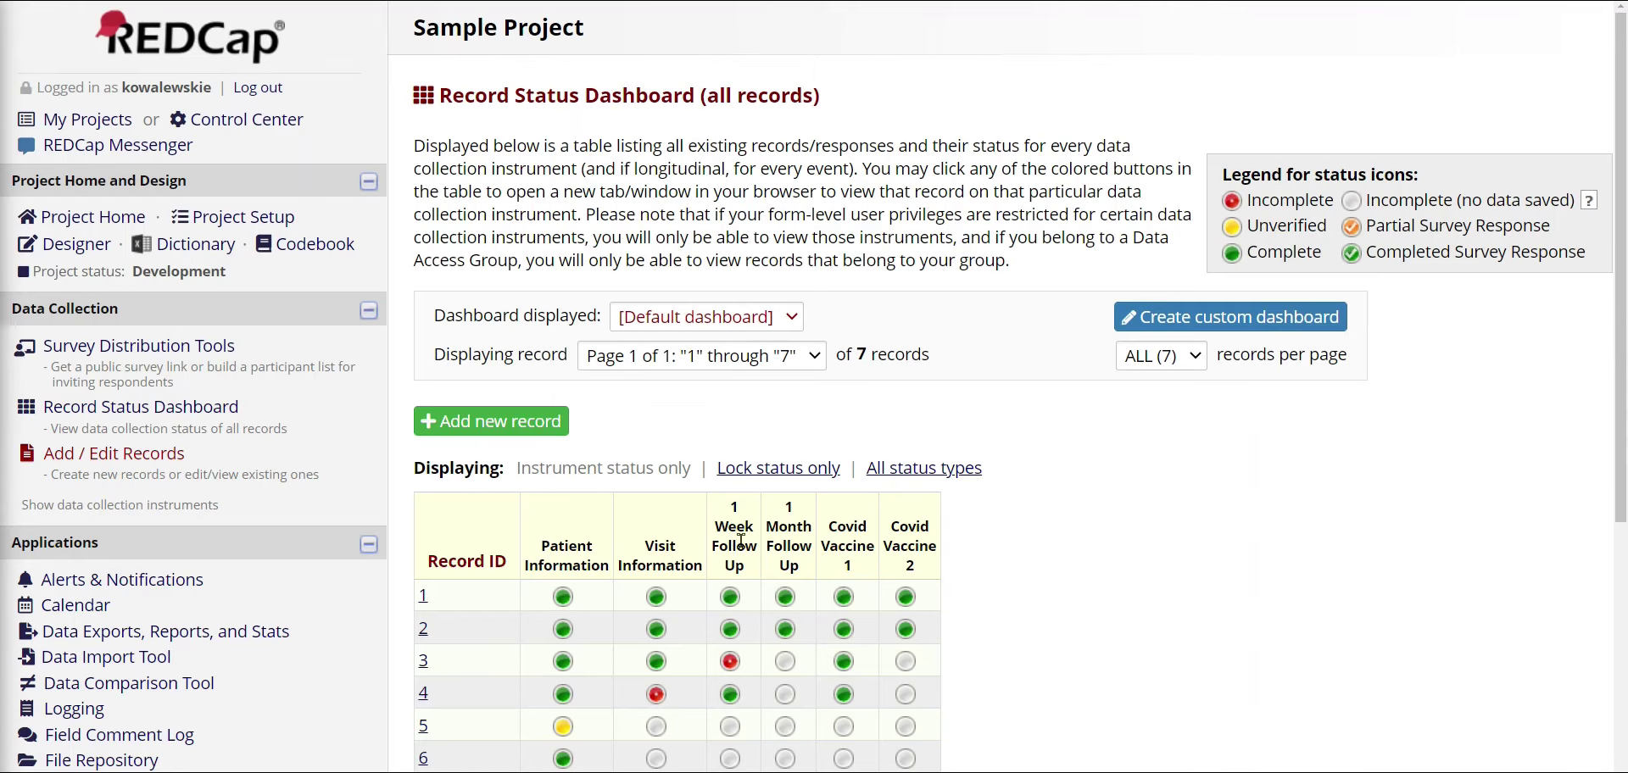
{"action": "scroll", "coordinate": [715, 527], "scroll_direction": "down", "scroll_amount": 1}
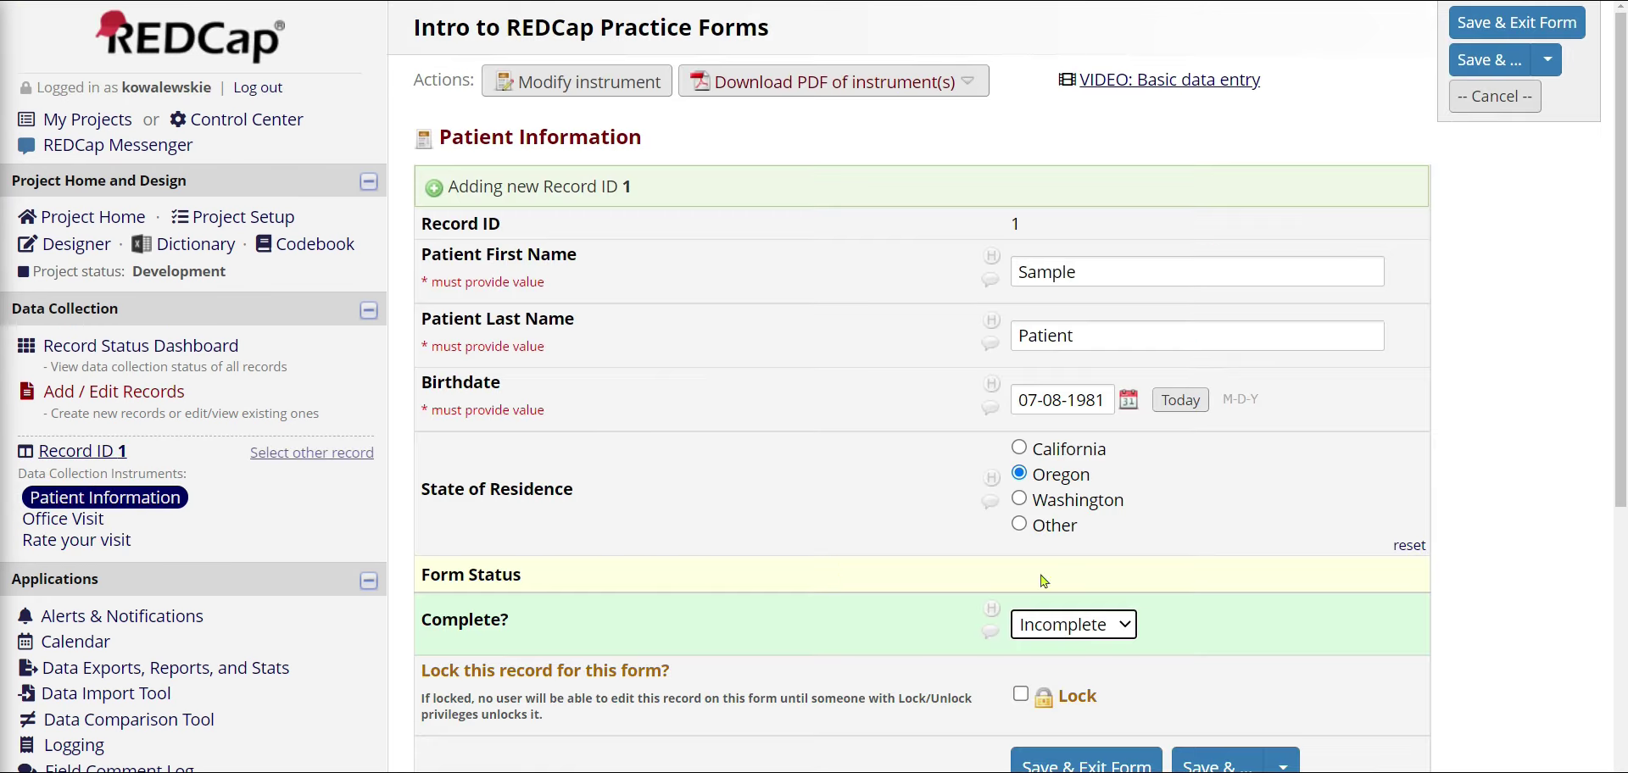
Mark the Patient Information form as Complete, then save and exit it
{"action": "left_click", "coordinate": [1079, 632]}
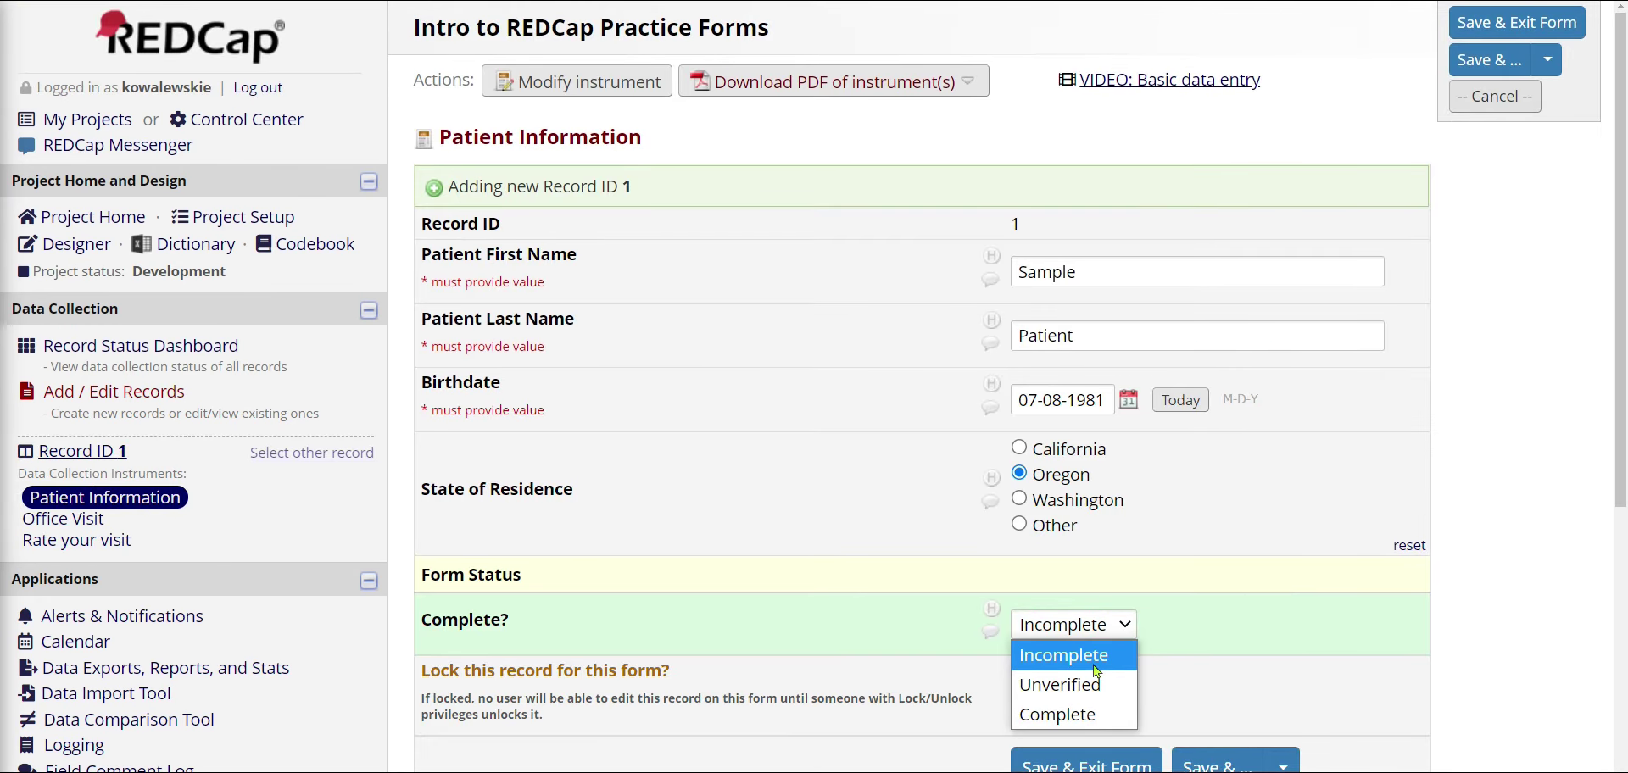
{"action": "left_click", "coordinate": [1102, 716]}
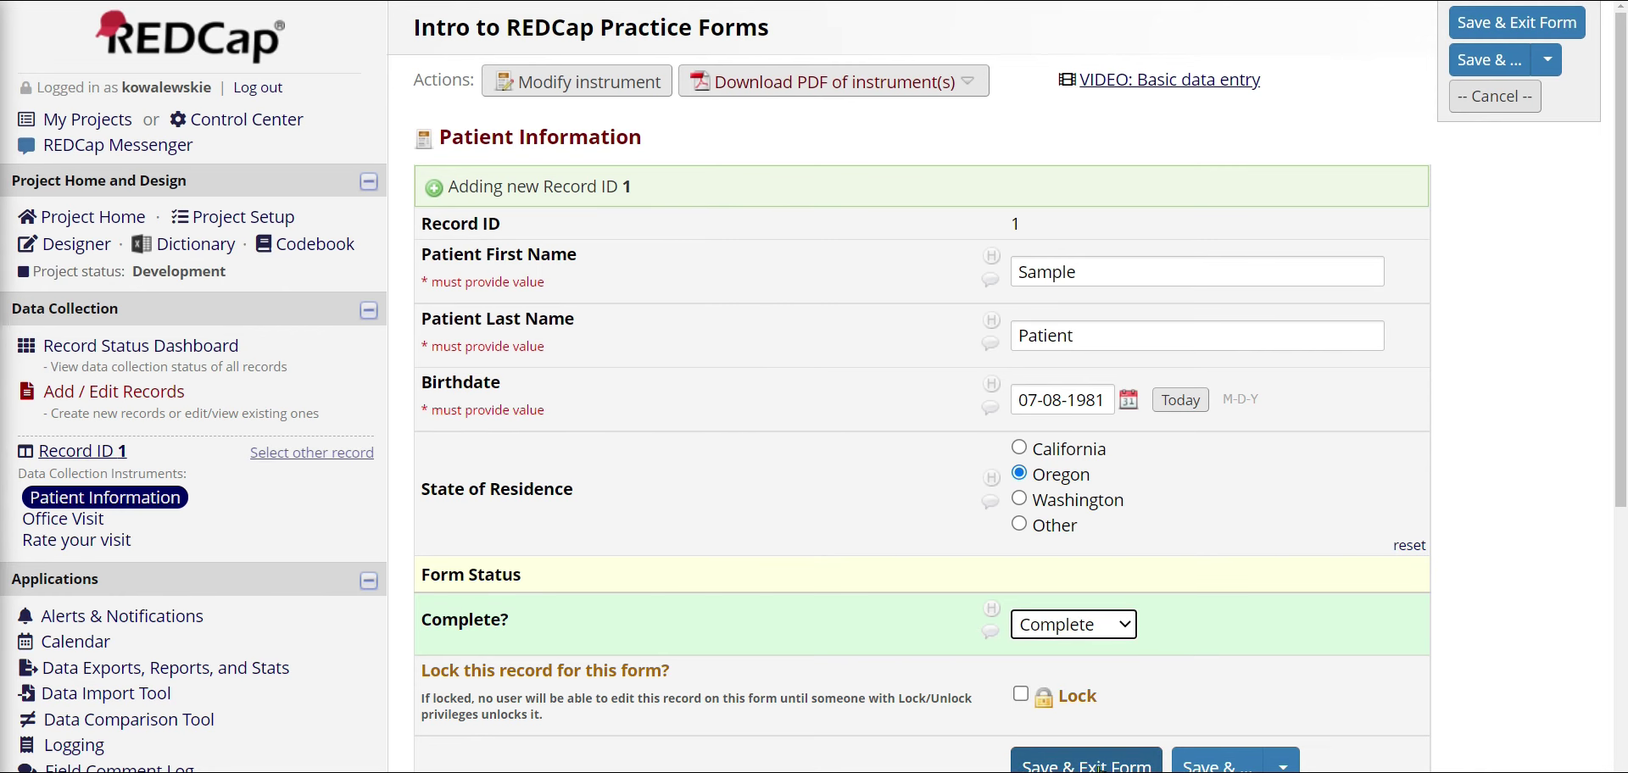
{"action": "left_click", "coordinate": [1099, 766]}
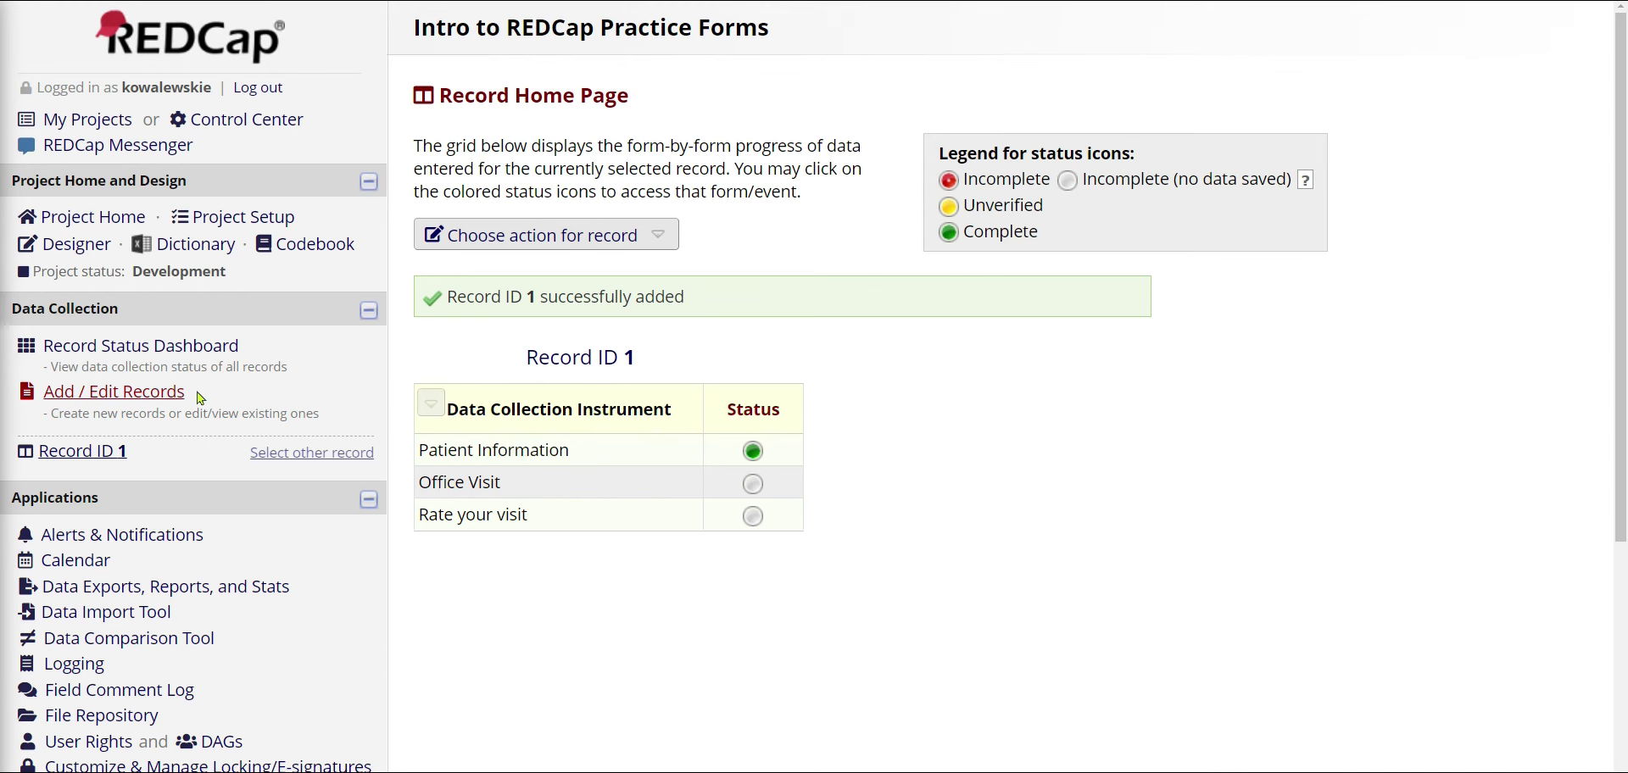
Return to Add / Edit Records and start a second new record
{"action": "left_click_drag", "start_coordinate": [198, 397], "coordinate": [90, 400]}
{"action": "left_click", "coordinate": [90, 400]}
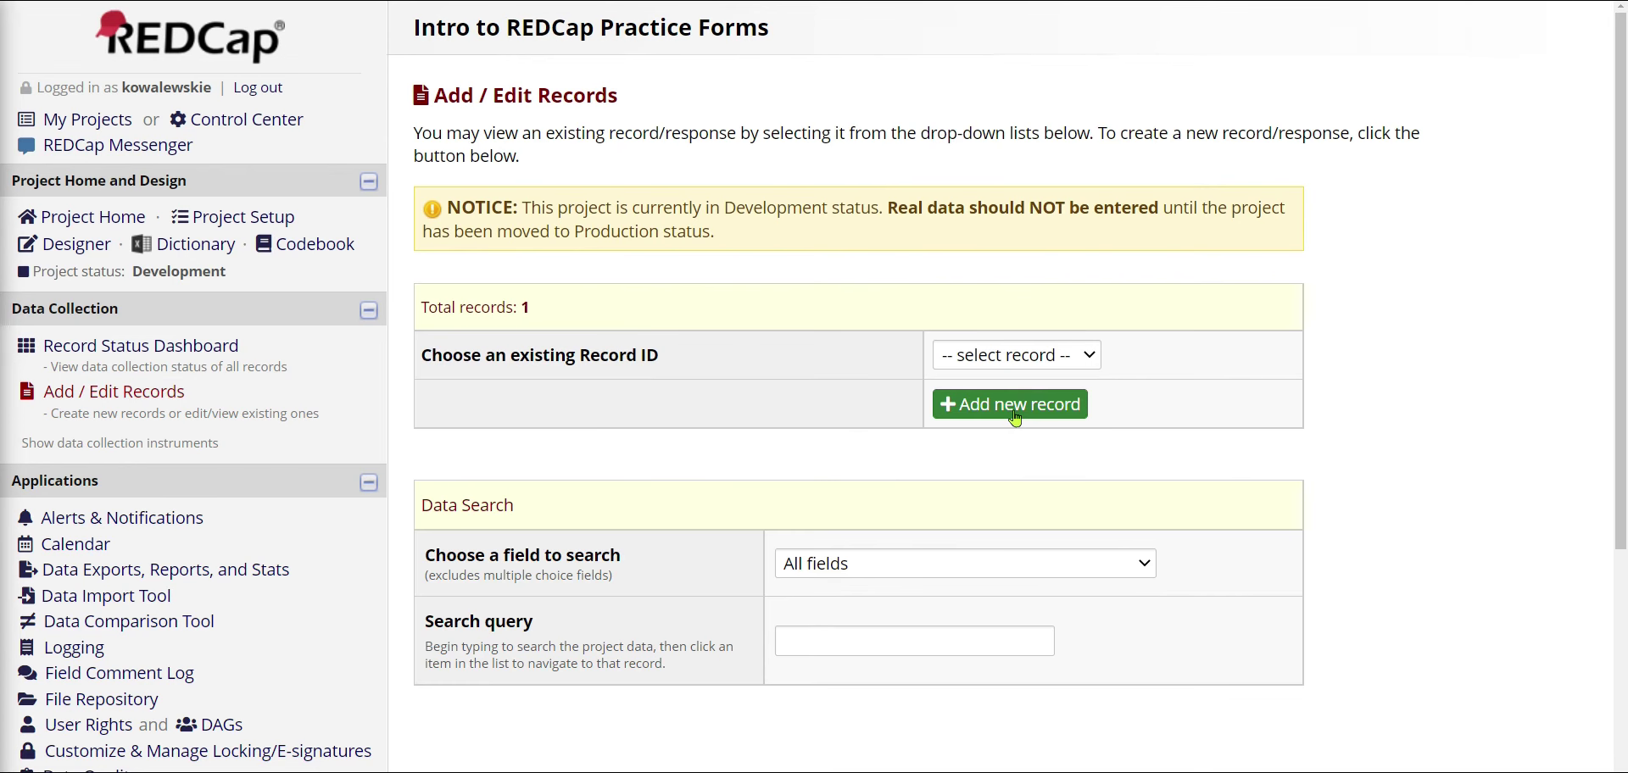
{"action": "left_click", "coordinate": [1014, 415]}
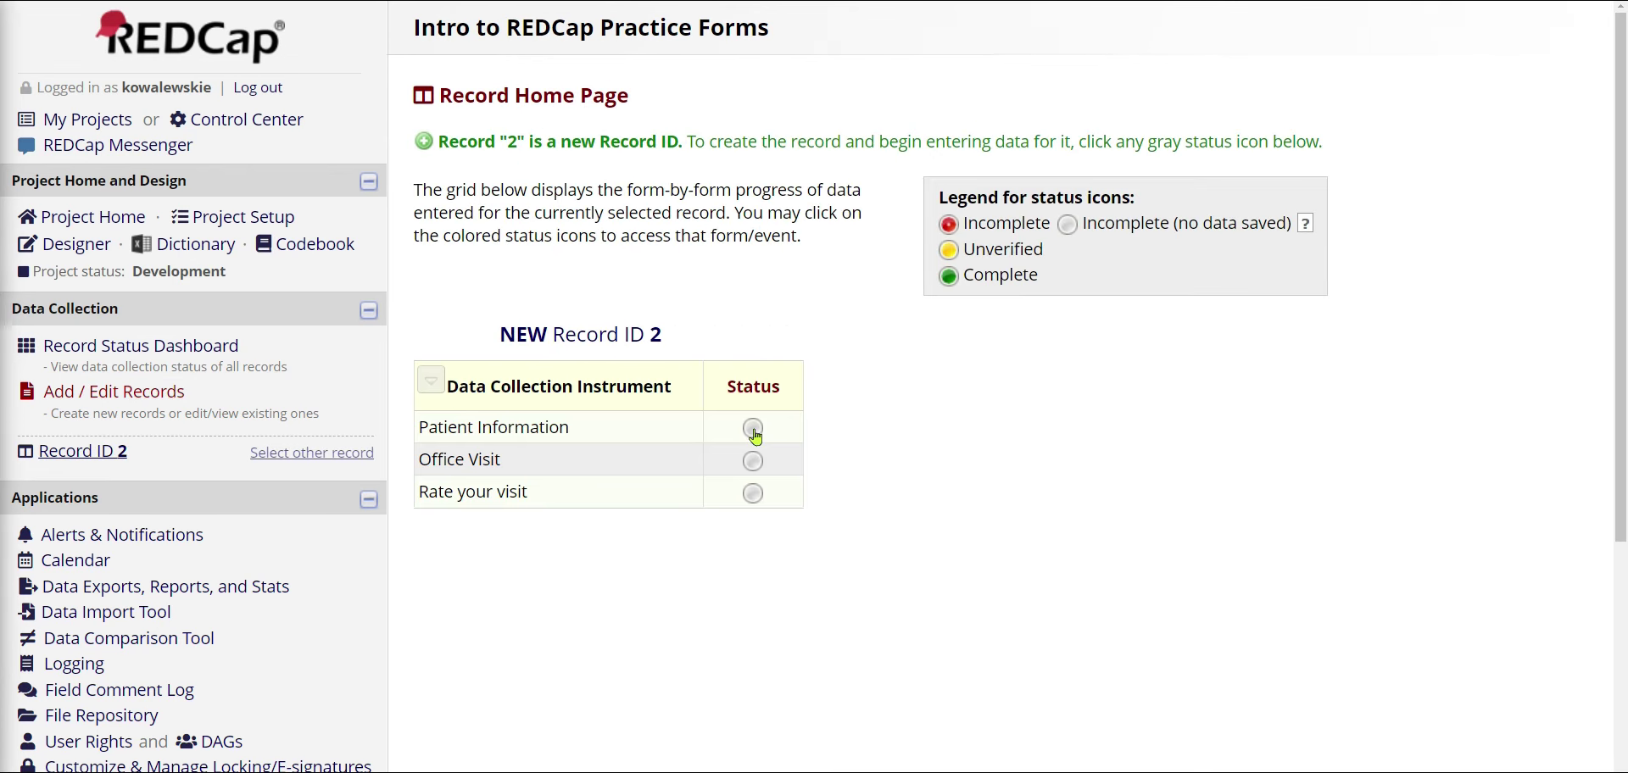
Open the Patient Information form for record 2 and enter the patient's first and last name
{"action": "left_click", "coordinate": [754, 429]}
{"action": "type", "text": "Pat"}
{"action": "key", "text": "Tab"}
{"action": "type", "text": "Sneak"}
{"action": "left_click_drag", "start_coordinate": [1162, 339], "coordinate": [1013, 333]}
{"action": "key", "text": "ctrl+x"}
{"action": "double_click", "coordinate": [1089, 273]}
{"action": "key", "text": "ctrl+v"}
{"action": "left_click", "coordinate": [1025, 331]}
{"action": "type", "text": "Patient"}
{"action": "left_click", "coordinate": [1491, 473]}
Pick the birthdate for record 2 from the calendar and select Washington as State of Residence
{"action": "left_click", "coordinate": [1128, 400]}
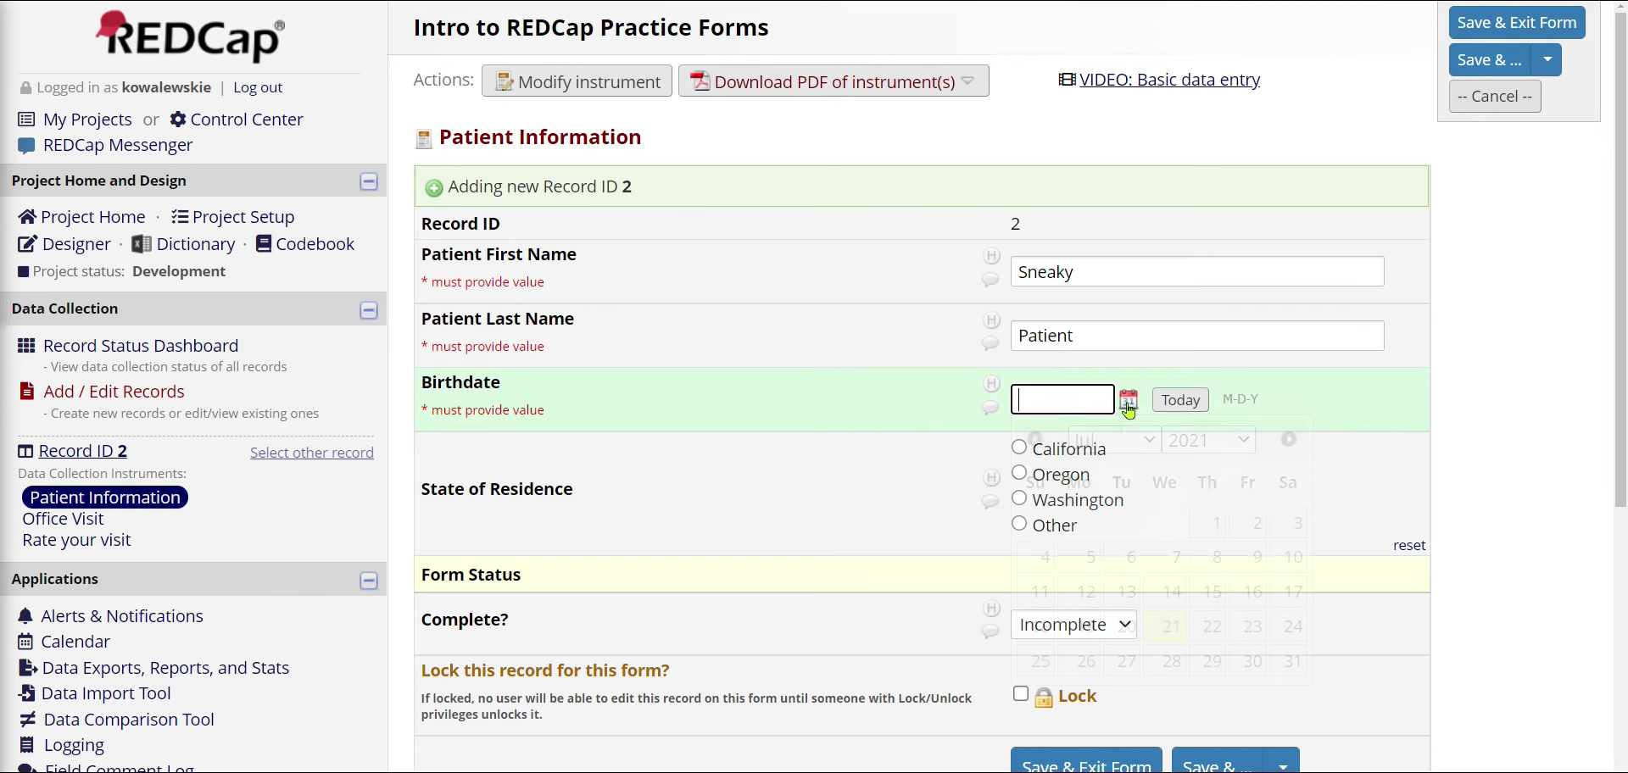
{"action": "left_click", "coordinate": [1208, 440]}
{"action": "scroll", "coordinate": [1212, 278], "scroll_direction": "up", "scroll_amount": 10}
{"action": "left_click", "coordinate": [1195, 11]}
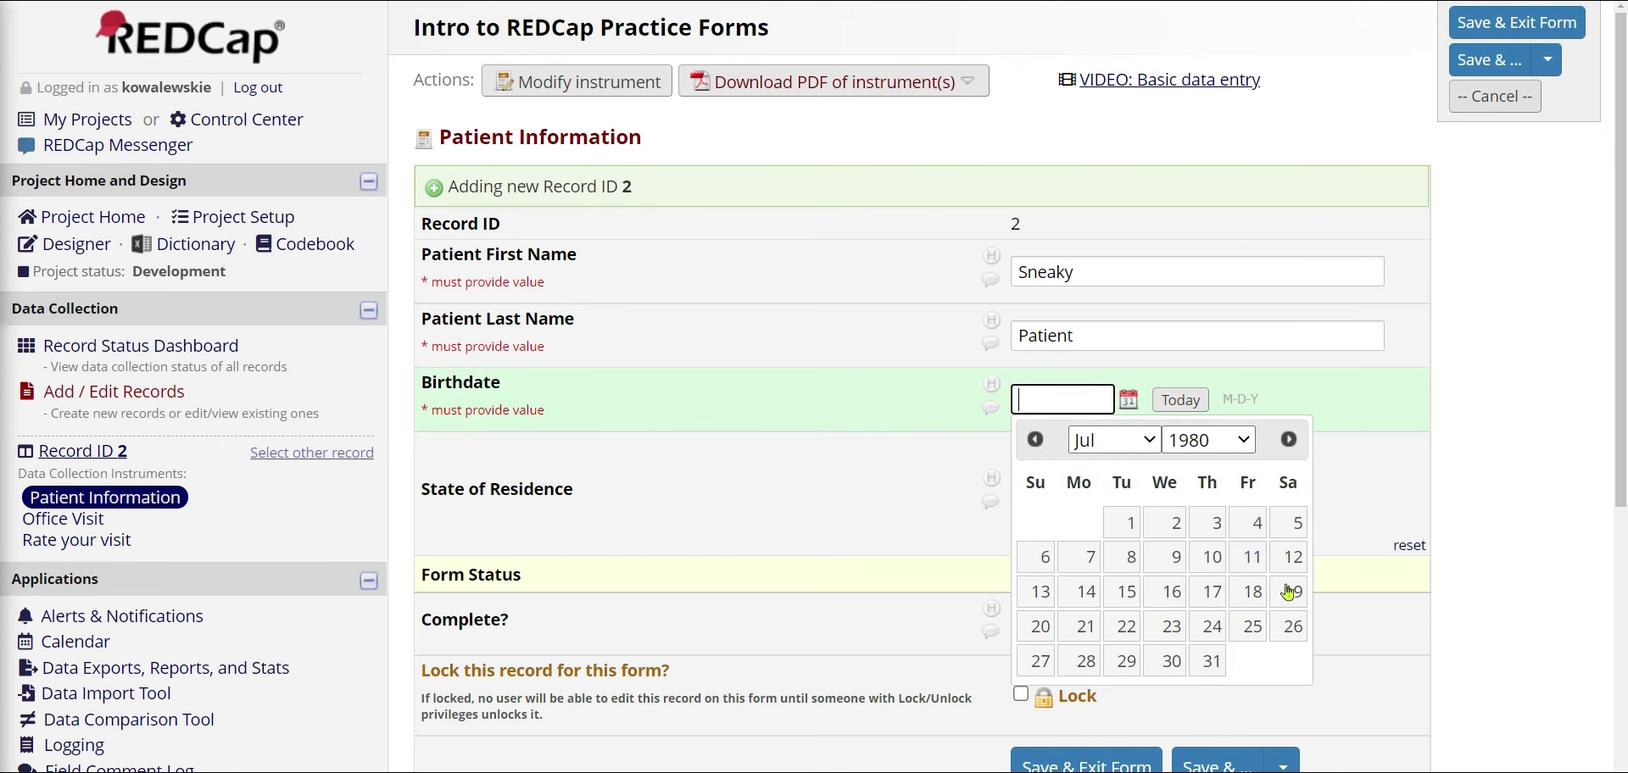
{"action": "left_click", "coordinate": [1126, 518]}
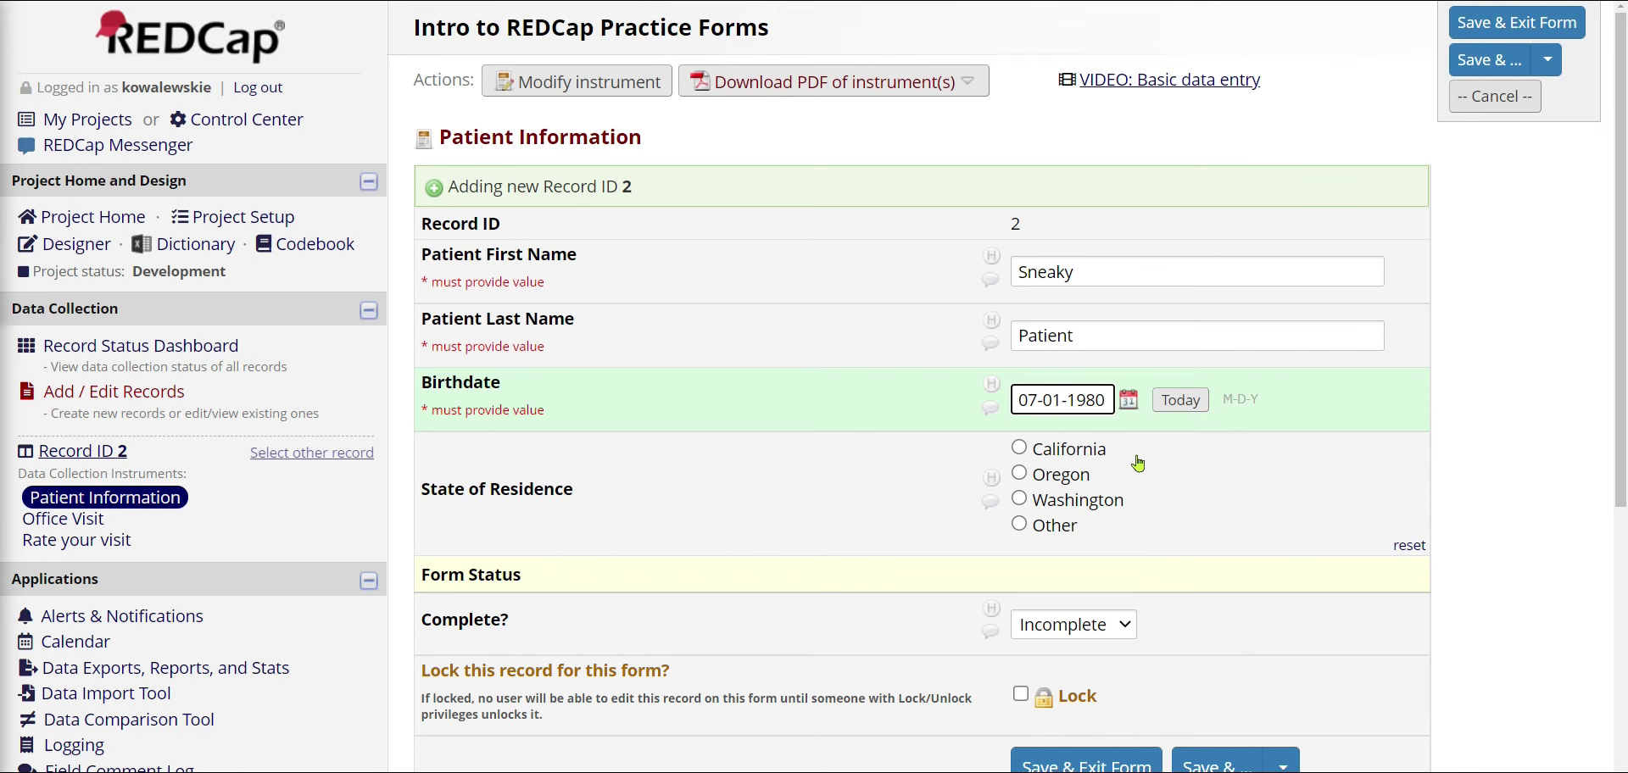
{"action": "left_click", "coordinate": [1104, 509]}
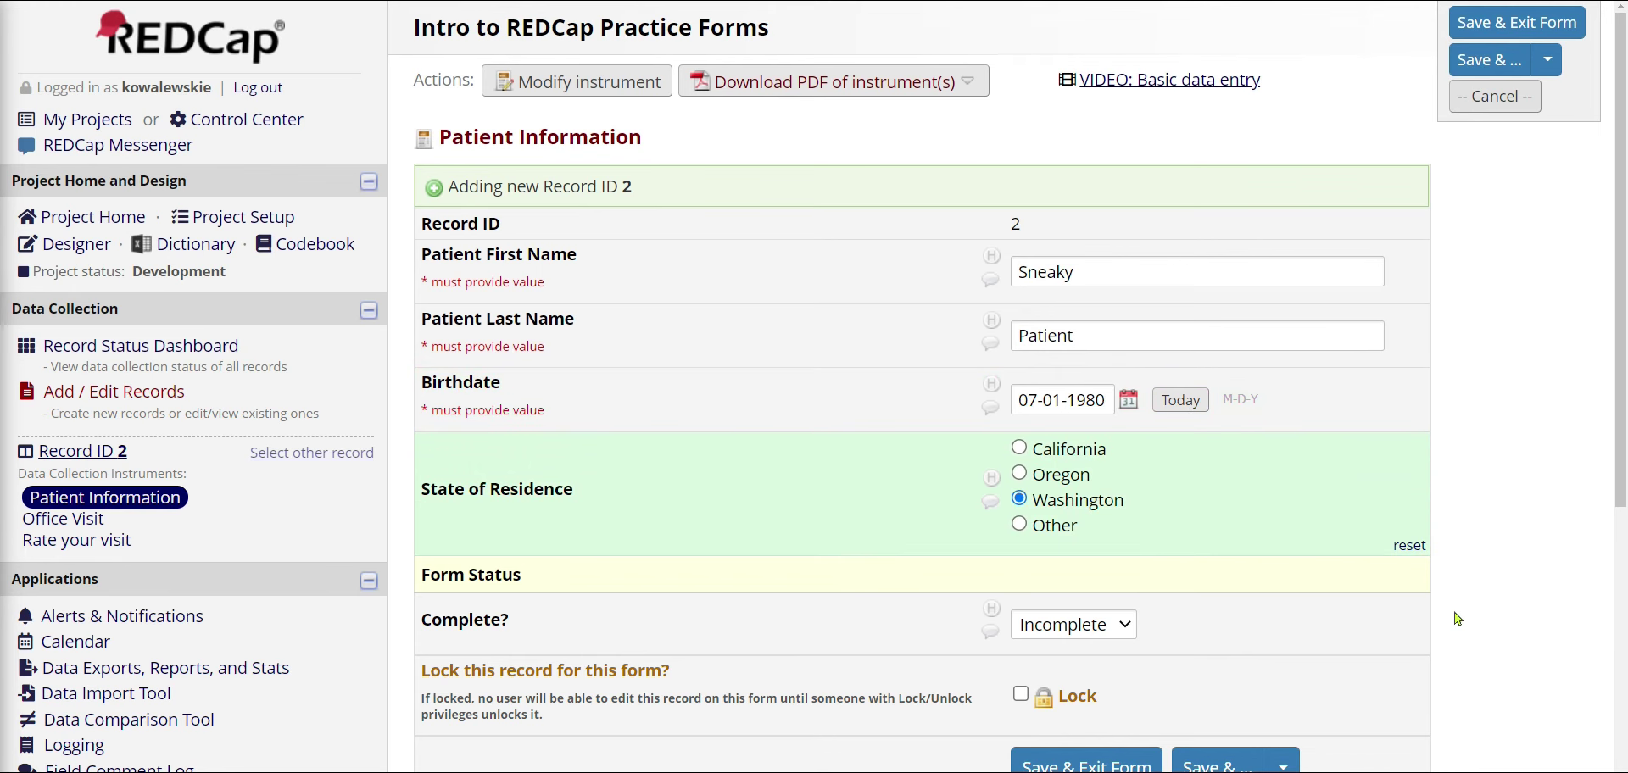
Mark record 2's Patient Information form as Complete, then save and exit it
{"action": "left_click", "coordinate": [1116, 627]}
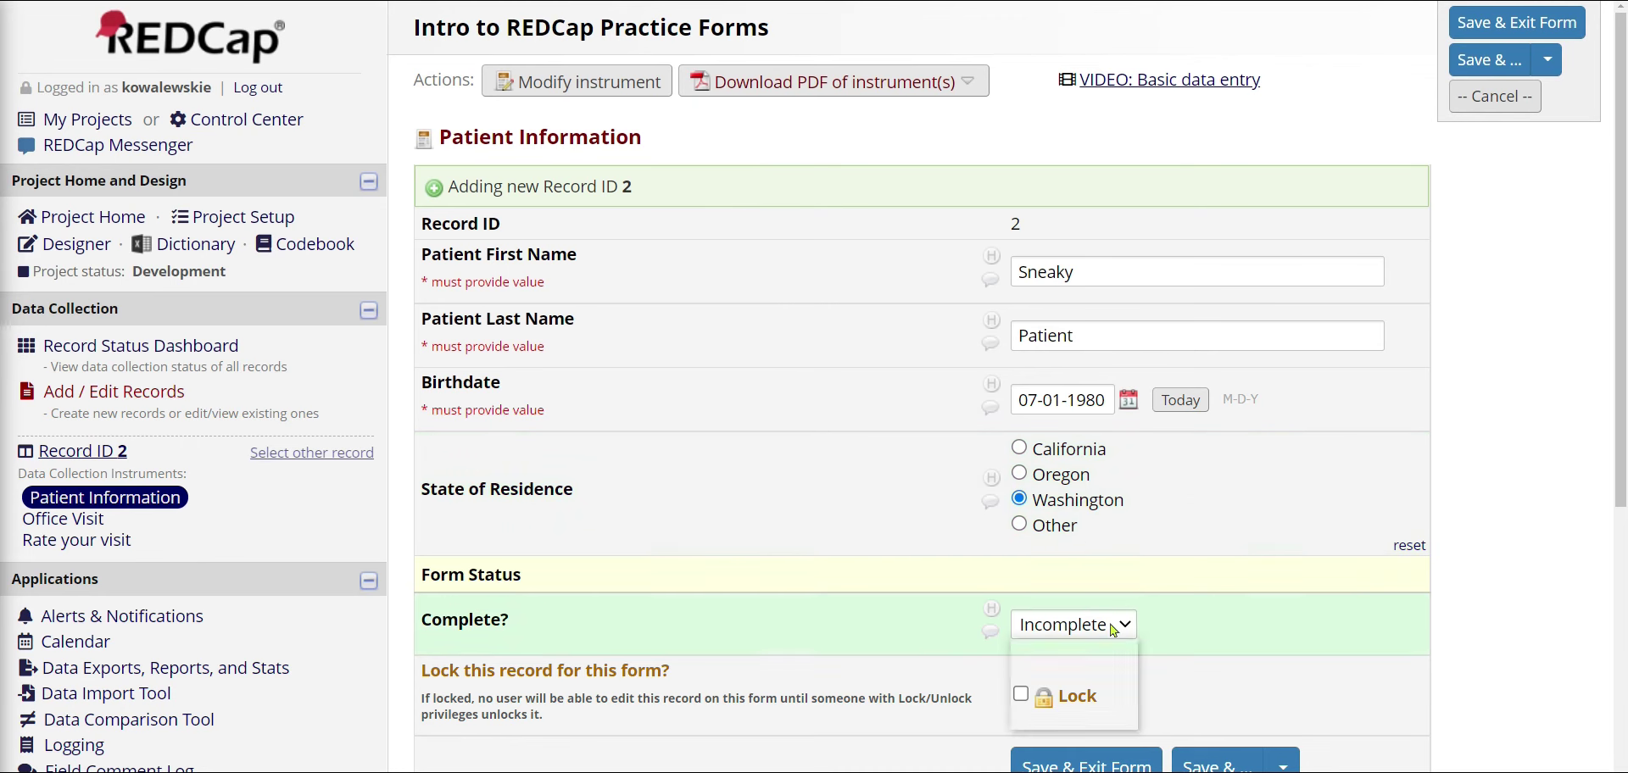
{"action": "left_click", "coordinate": [1095, 706]}
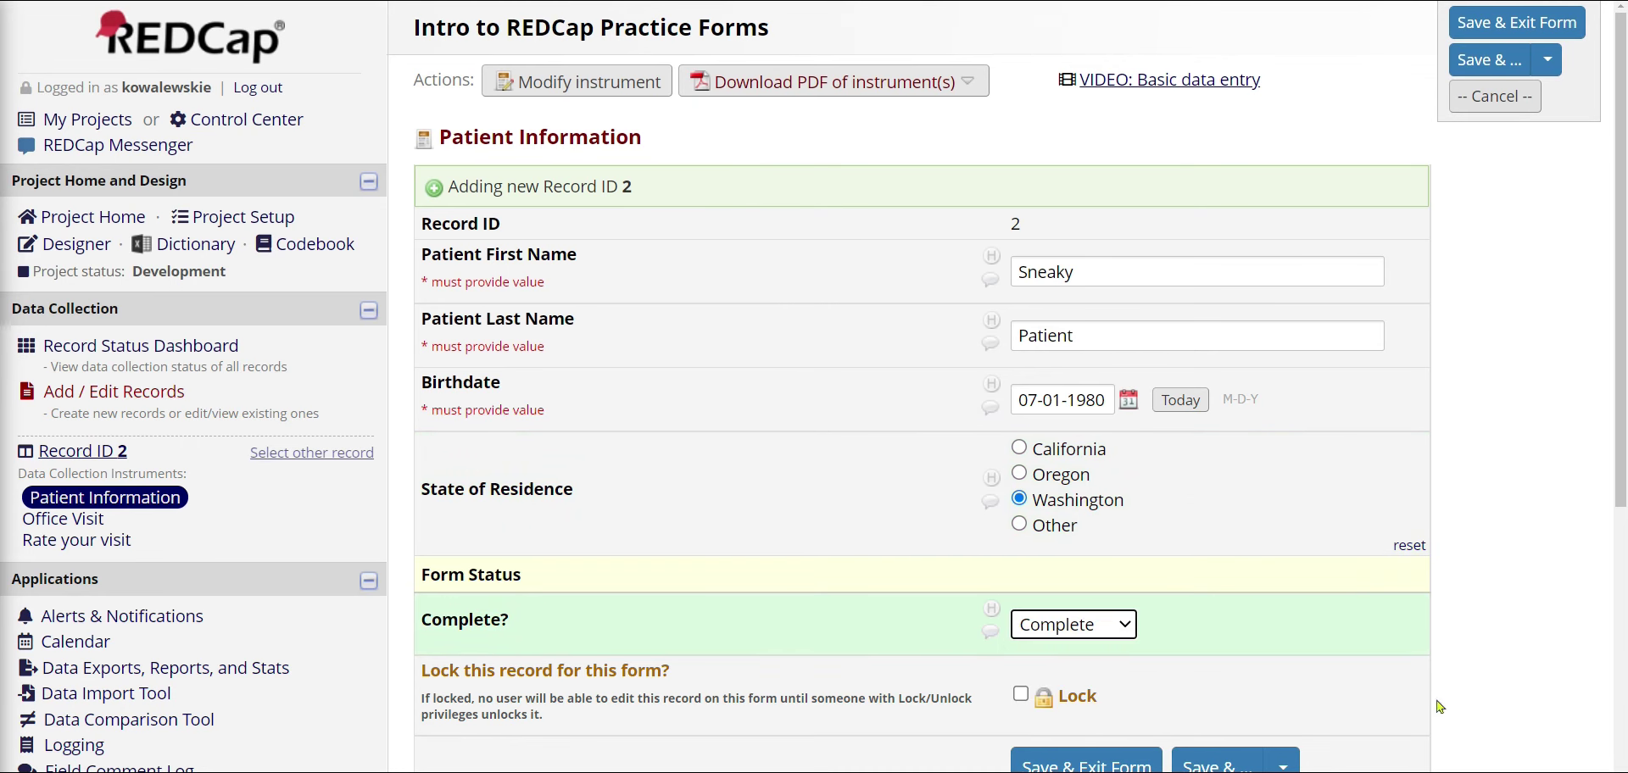
{"action": "left_click", "coordinate": [1092, 766]}
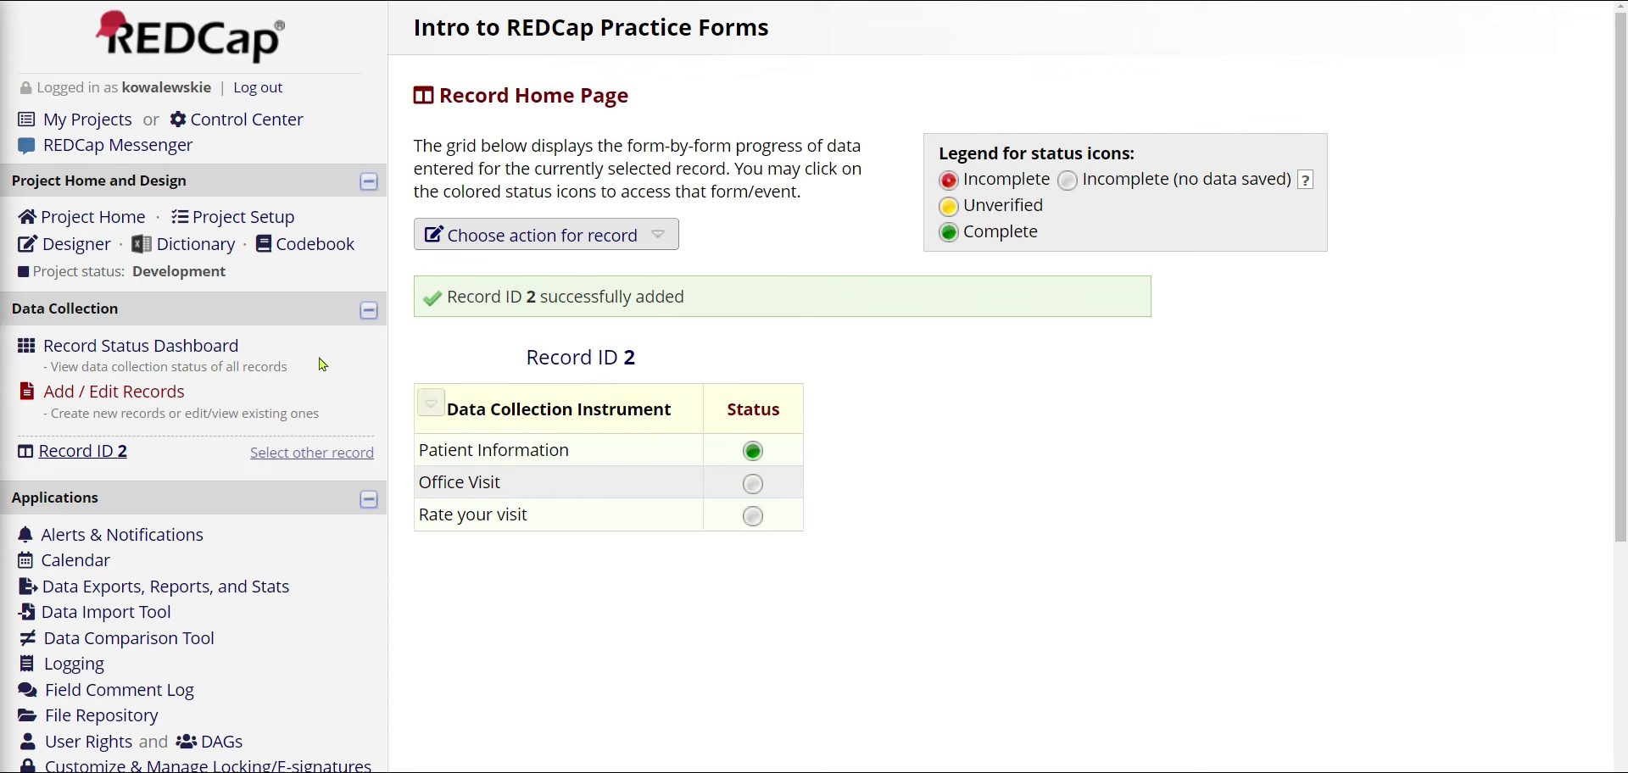
Return to Add / Edit Records and start a third new record
{"action": "left_click_drag", "start_coordinate": [206, 400], "coordinate": [47, 397]}
{"action": "left_click", "coordinate": [234, 399]}
{"action": "left_click", "coordinate": [146, 399]}
{"action": "left_click", "coordinate": [1009, 413]}
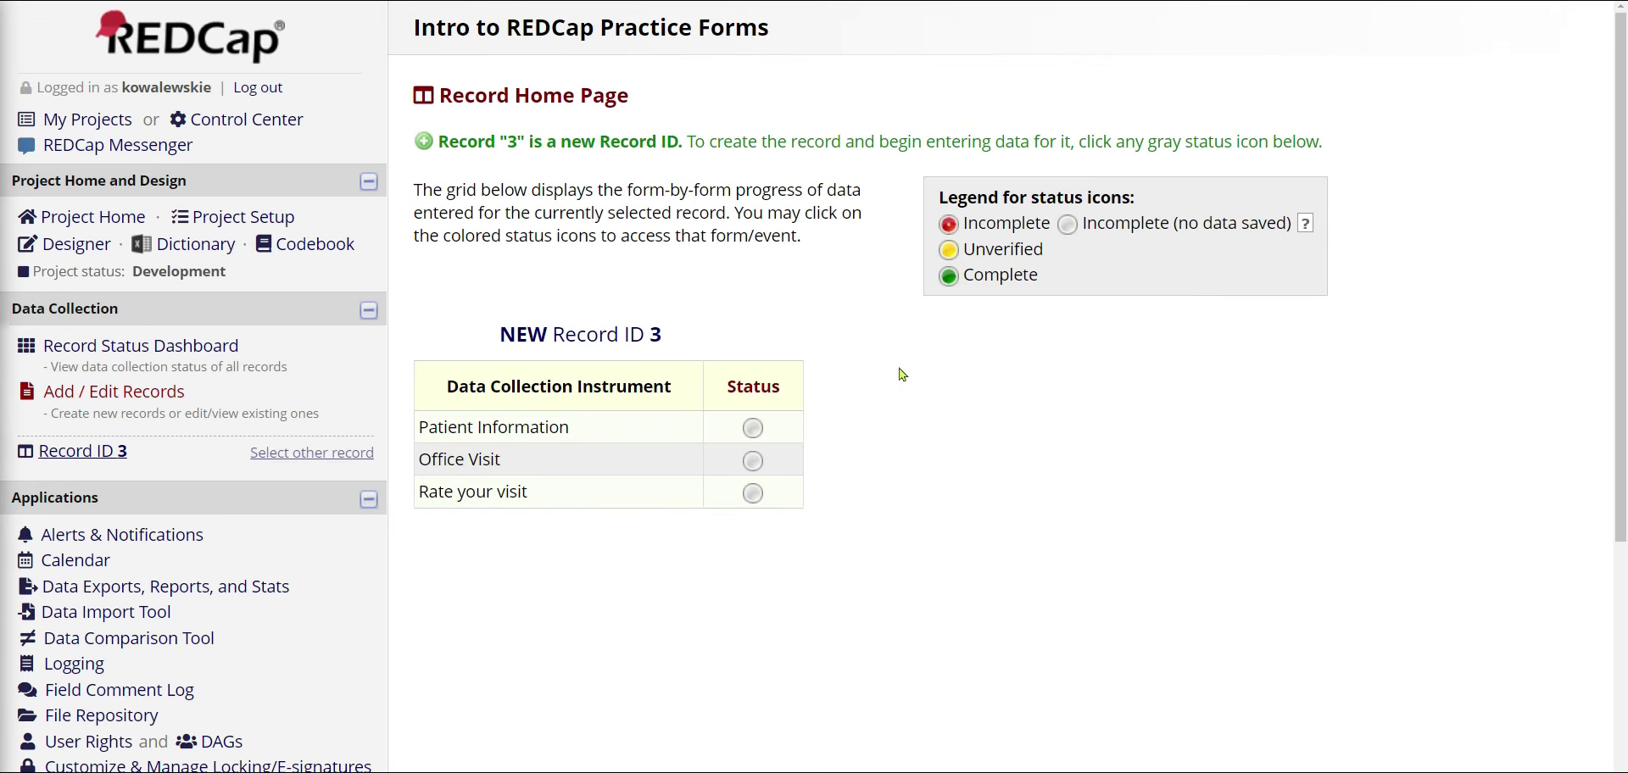
Open the Patient Information form for record 3 and enter the patient's first and last name
{"action": "left_click", "coordinate": [753, 429]}
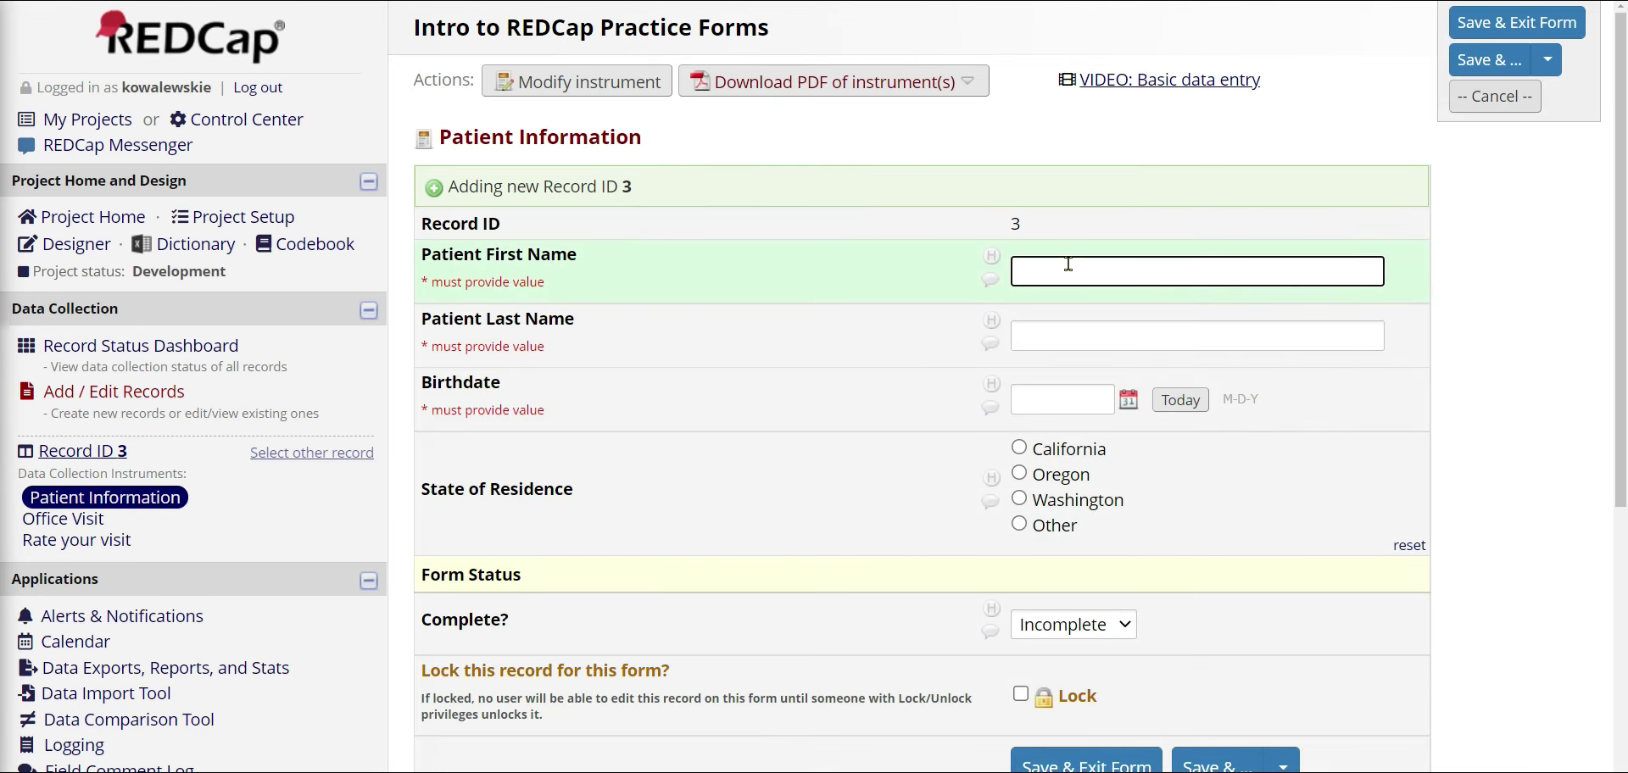
{"action": "left_click", "coordinate": [1065, 263]}
{"action": "type", "text": "Sleepy"}
{"action": "key", "text": "Tab"}
{"action": "type", "text": "Patient"}
Pick the birthdate for record 3 from the calendar and select California as State of Residence
{"action": "left_click", "coordinate": [1129, 398]}
{"action": "left_click", "coordinate": [1208, 440]}
{"action": "scroll", "coordinate": [1214, 212], "scroll_direction": "up", "scroll_amount": 8}
{"action": "scroll", "coordinate": [1204, 212], "scroll_direction": "up", "scroll_amount": 1}
{"action": "scroll", "coordinate": [1204, 212], "scroll_direction": "down", "scroll_amount": 2}
{"action": "left_click", "coordinate": [1191, 232]}
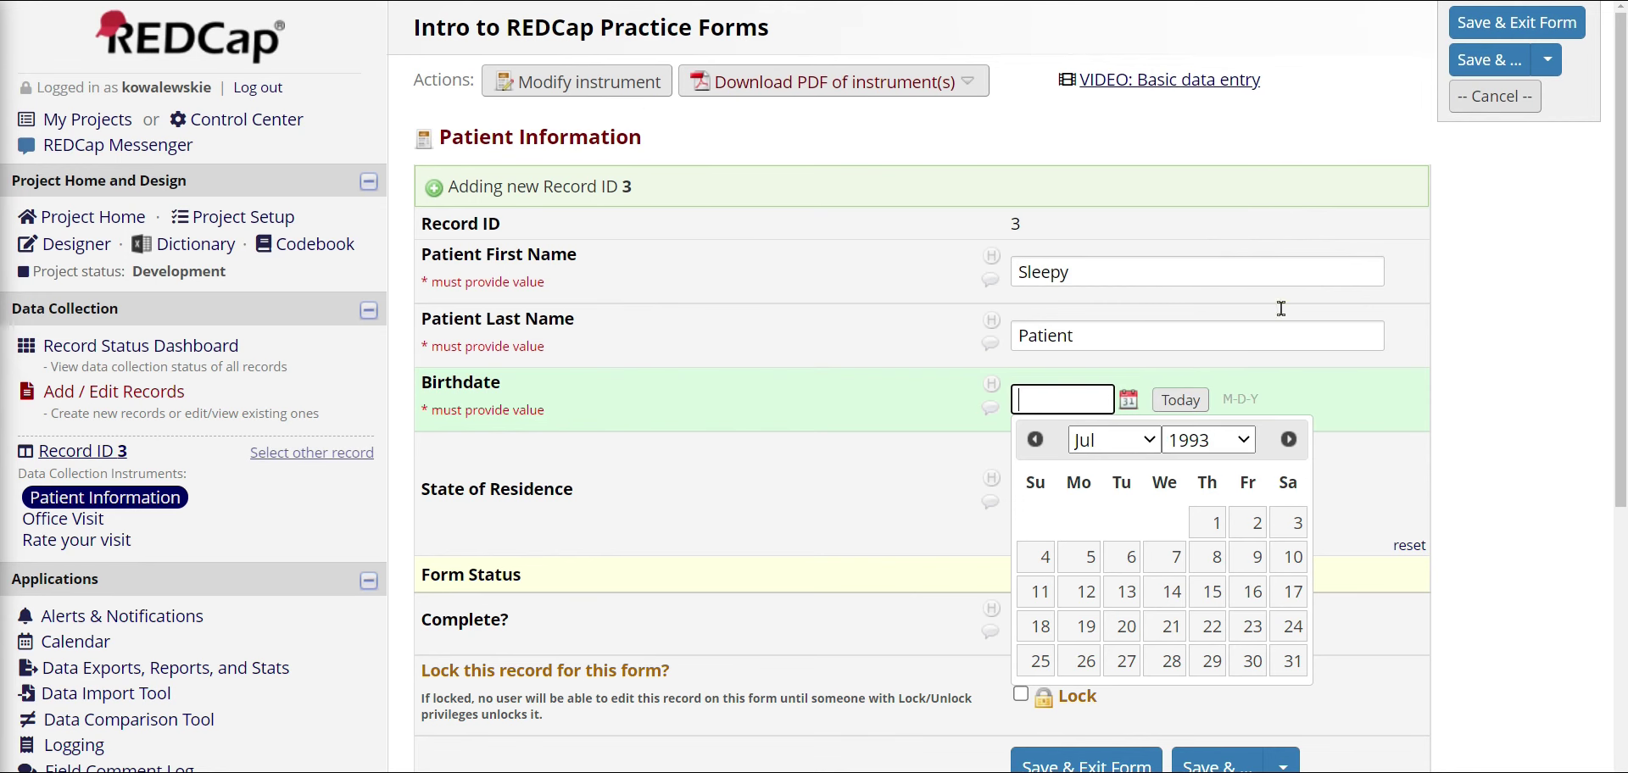
{"action": "left_click", "coordinate": [1246, 559]}
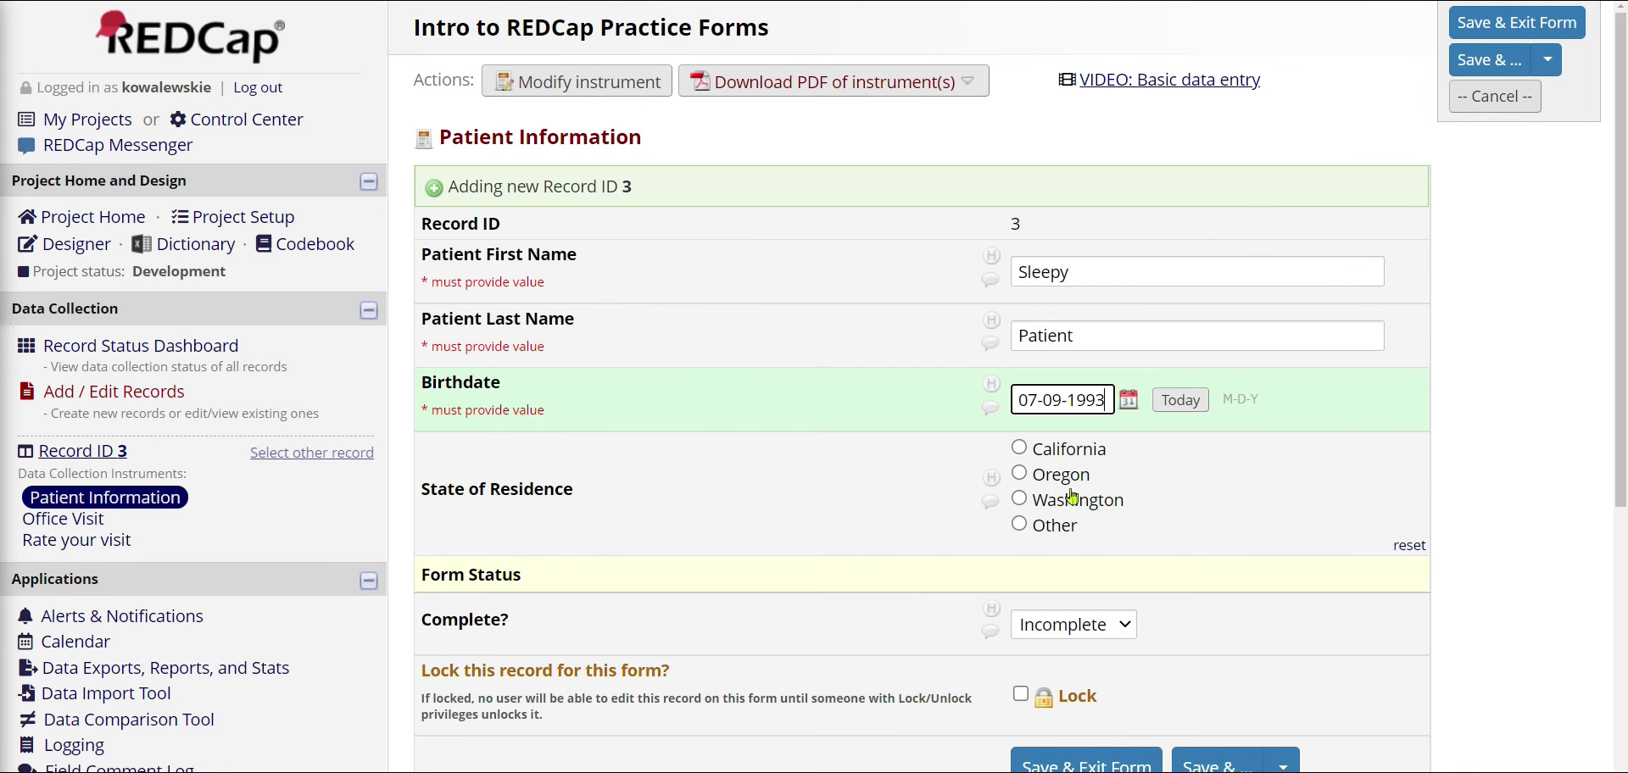
{"action": "left_click", "coordinate": [1070, 449]}
Mark record 3's Patient Information form as Complete, then save and exit it
{"action": "left_click", "coordinate": [1117, 624]}
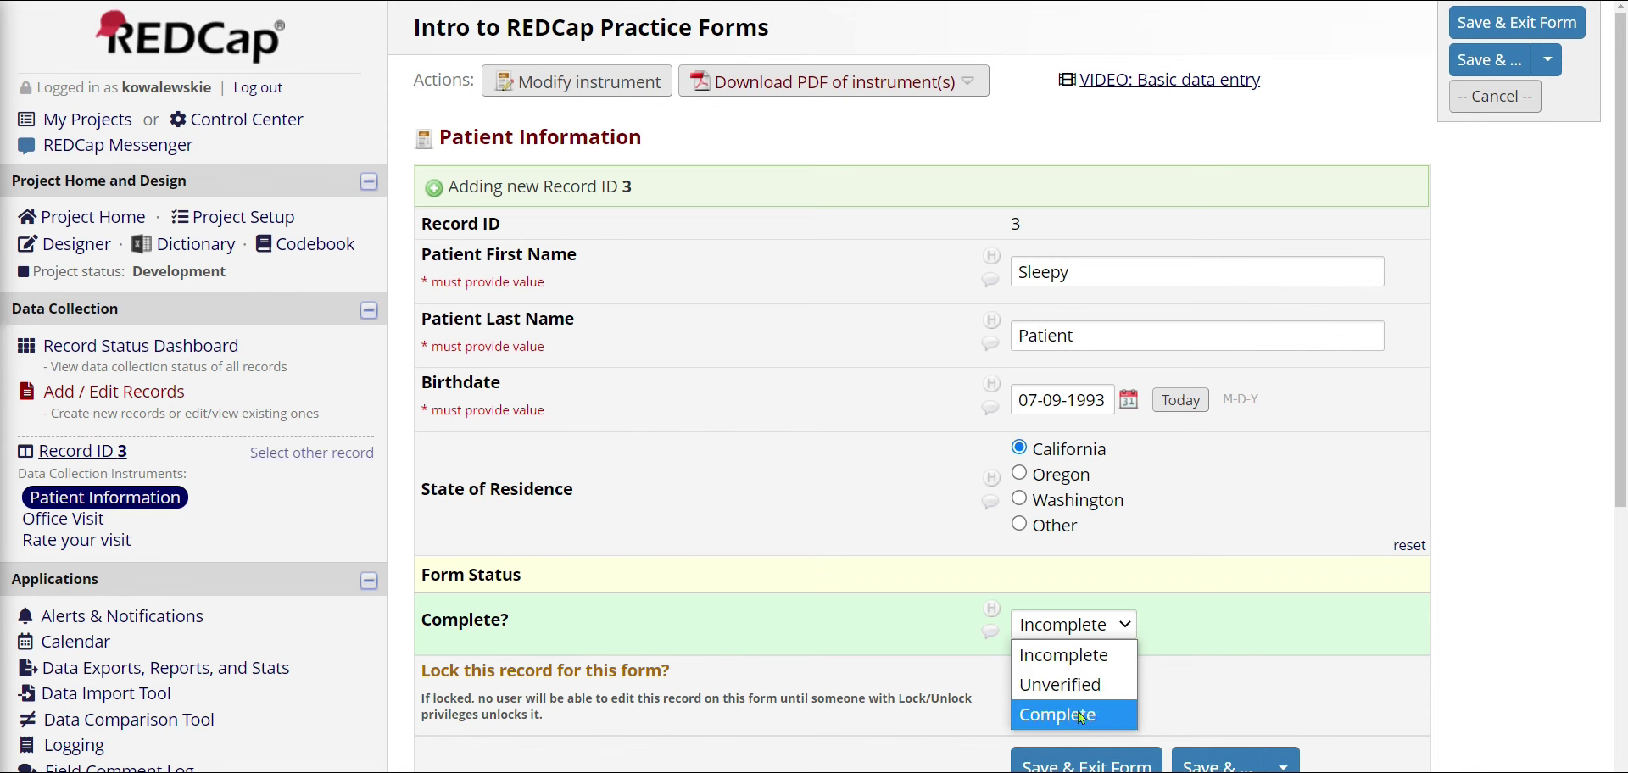
{"action": "left_click", "coordinate": [1080, 715]}
{"action": "left_click", "coordinate": [1086, 763]}
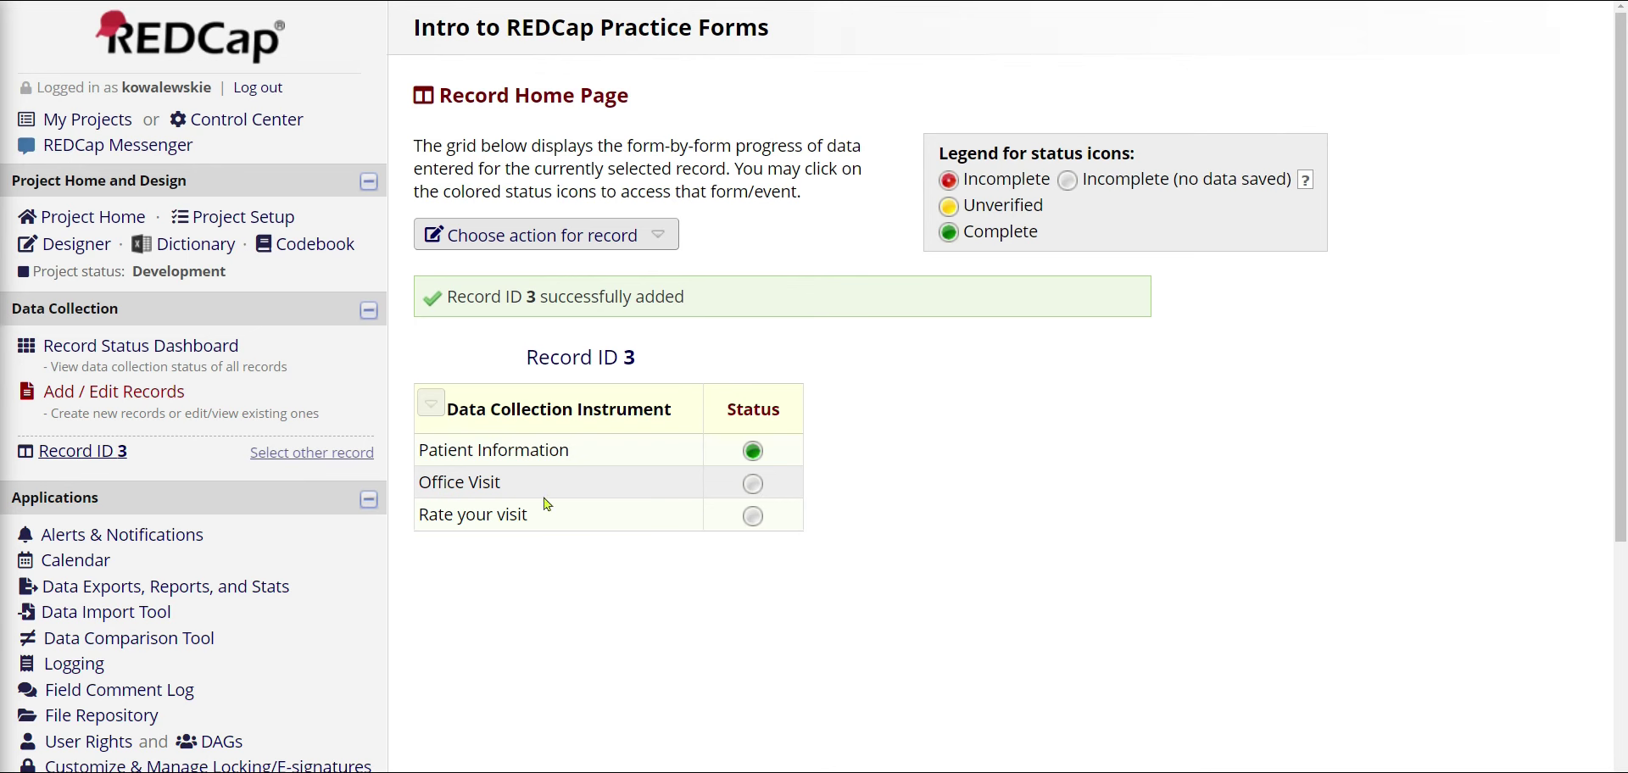
Open record 3's Office Visit form, set the date of visit to today, and enter "Sleepy" as the primary reason
{"action": "left_click", "coordinate": [754, 489]}
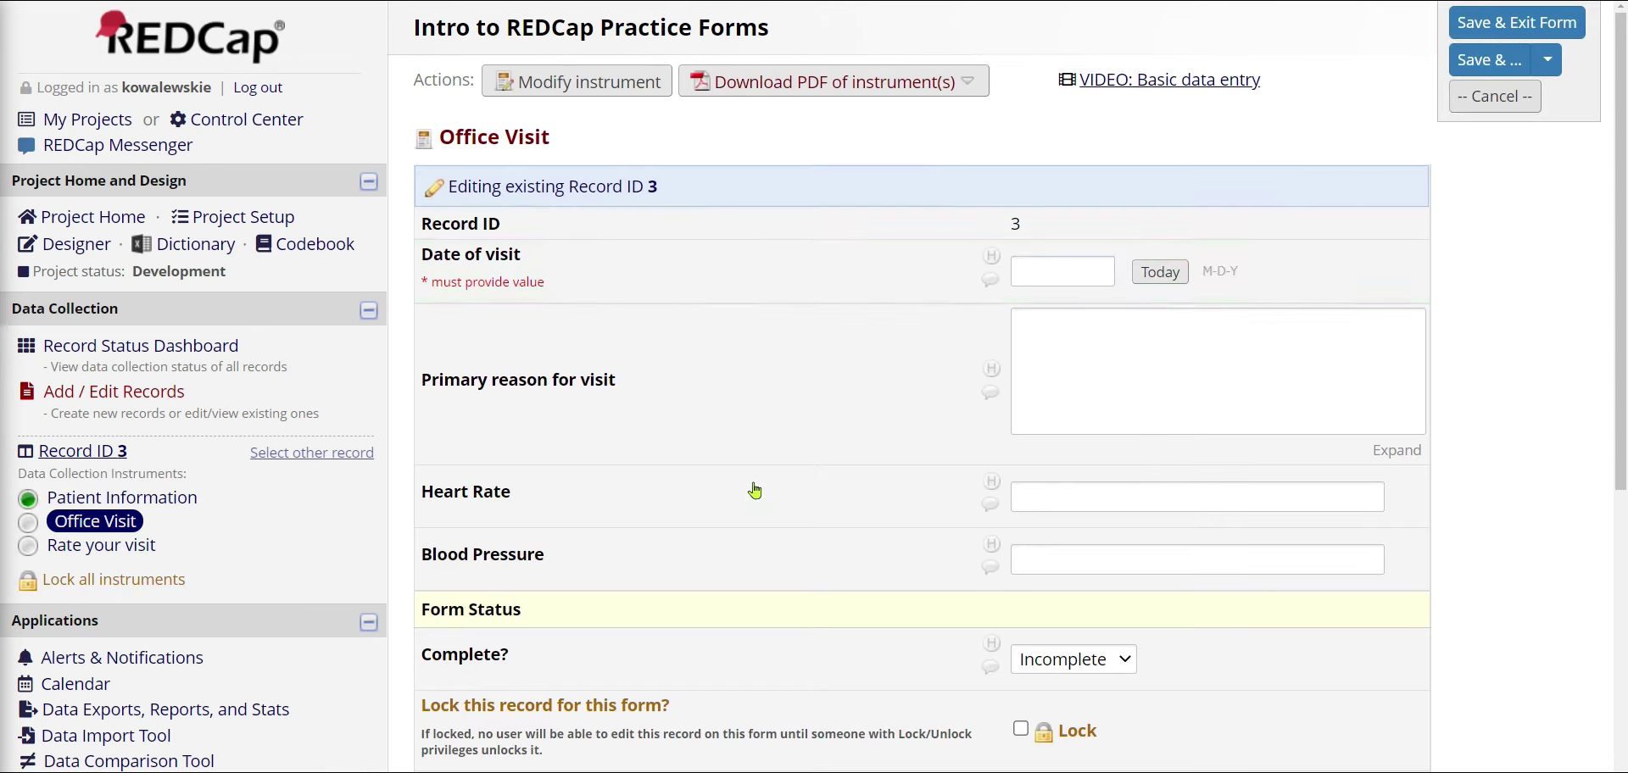
{"action": "left_click", "coordinate": [1168, 272]}
{"action": "left_click", "coordinate": [1099, 377]}
{"action": "type", "text": "Sleepy"}
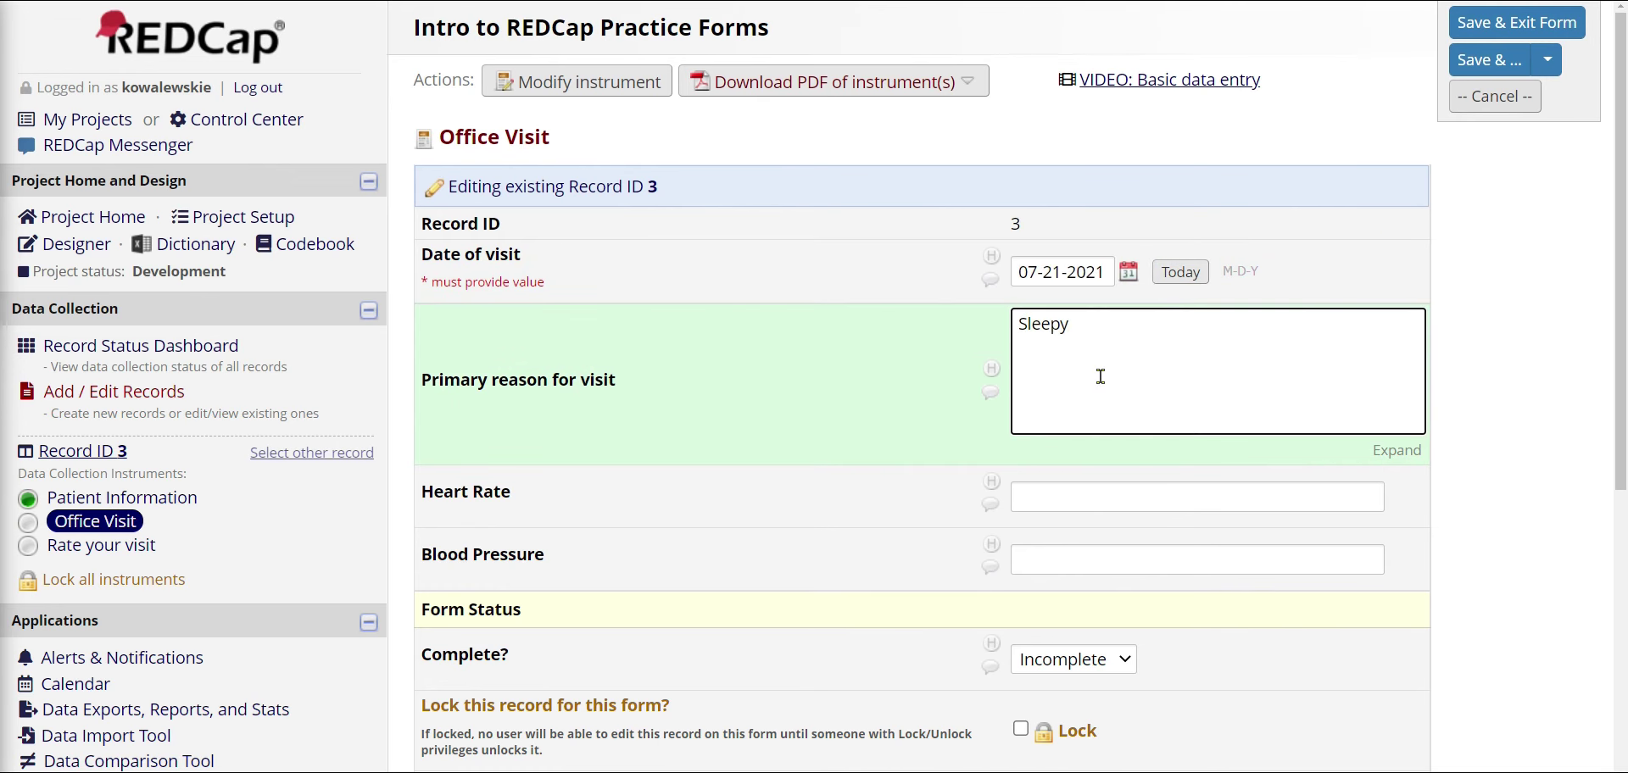
Enter a Heart Rate of 75 and a Blood Pressure of 120/80 on record 3's Office Visit form
{"action": "left_click", "coordinate": [1076, 491]}
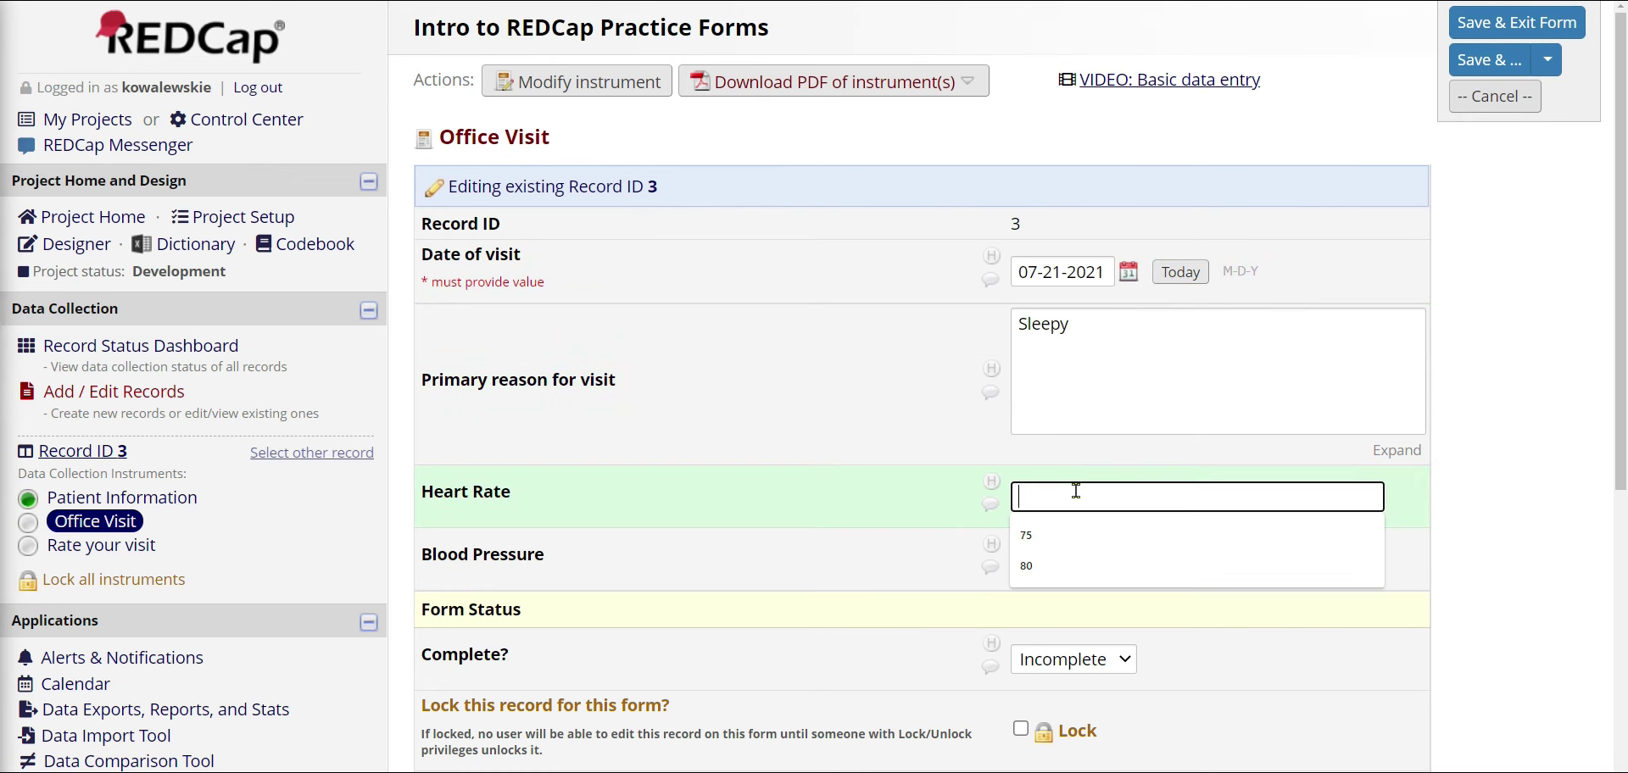
{"action": "type", "text": "756"}
{"action": "key", "text": "BackSpace"}
{"action": "key", "text": "Tab"}
{"action": "type", "text": "120/80"}
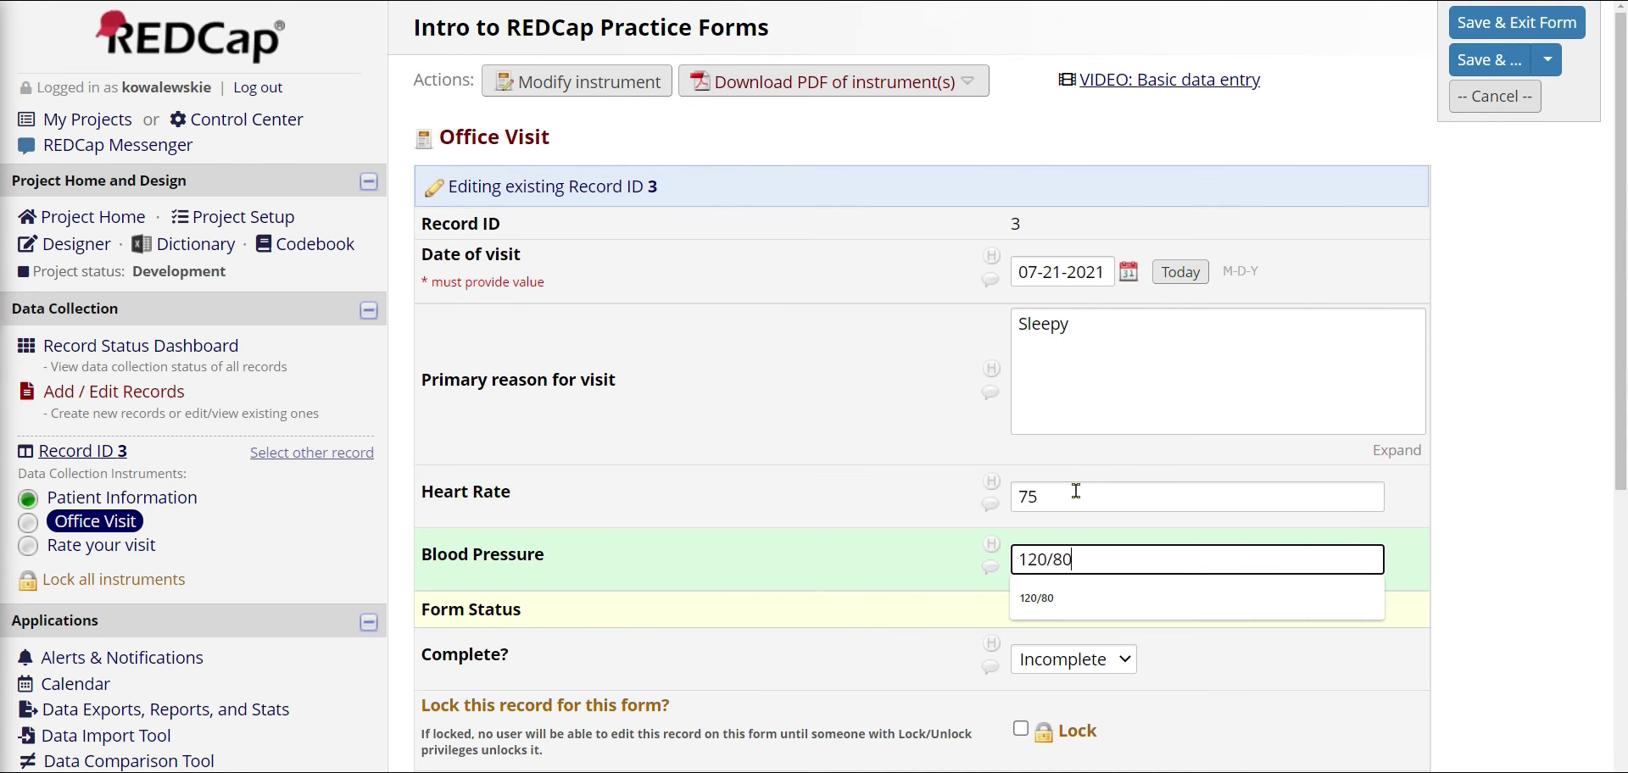
Mark record 3's Office Visit form as Complete, then save and exit it
{"action": "left_click", "coordinate": [1098, 660]}
{"action": "left_click", "coordinate": [1098, 661]}
{"action": "left_click", "coordinate": [1119, 748]}
{"action": "scroll", "coordinate": [1128, 666], "scroll_direction": "down", "scroll_amount": 2}
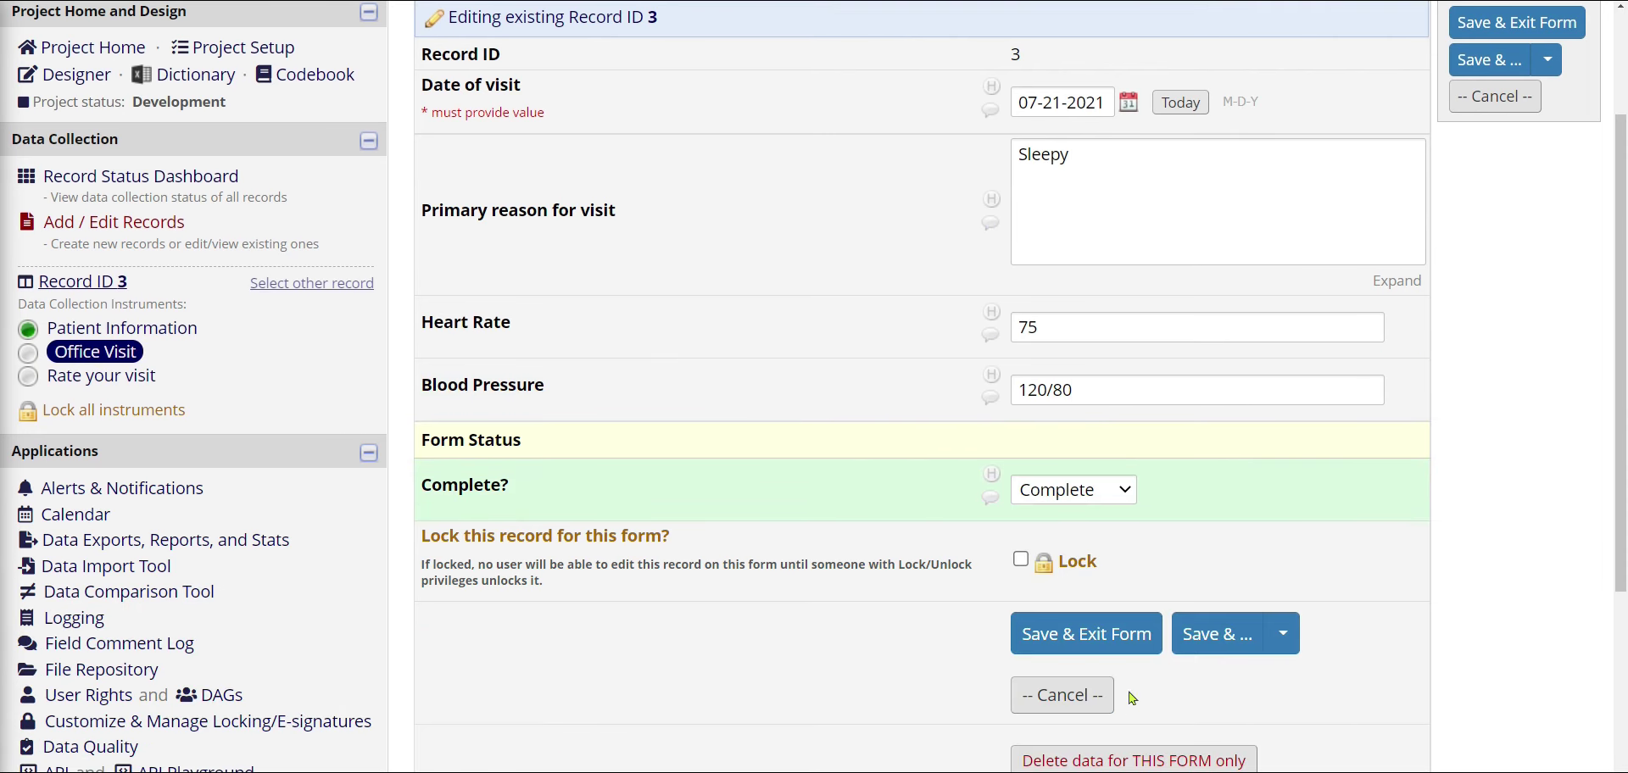
{"action": "left_click", "coordinate": [1126, 655]}
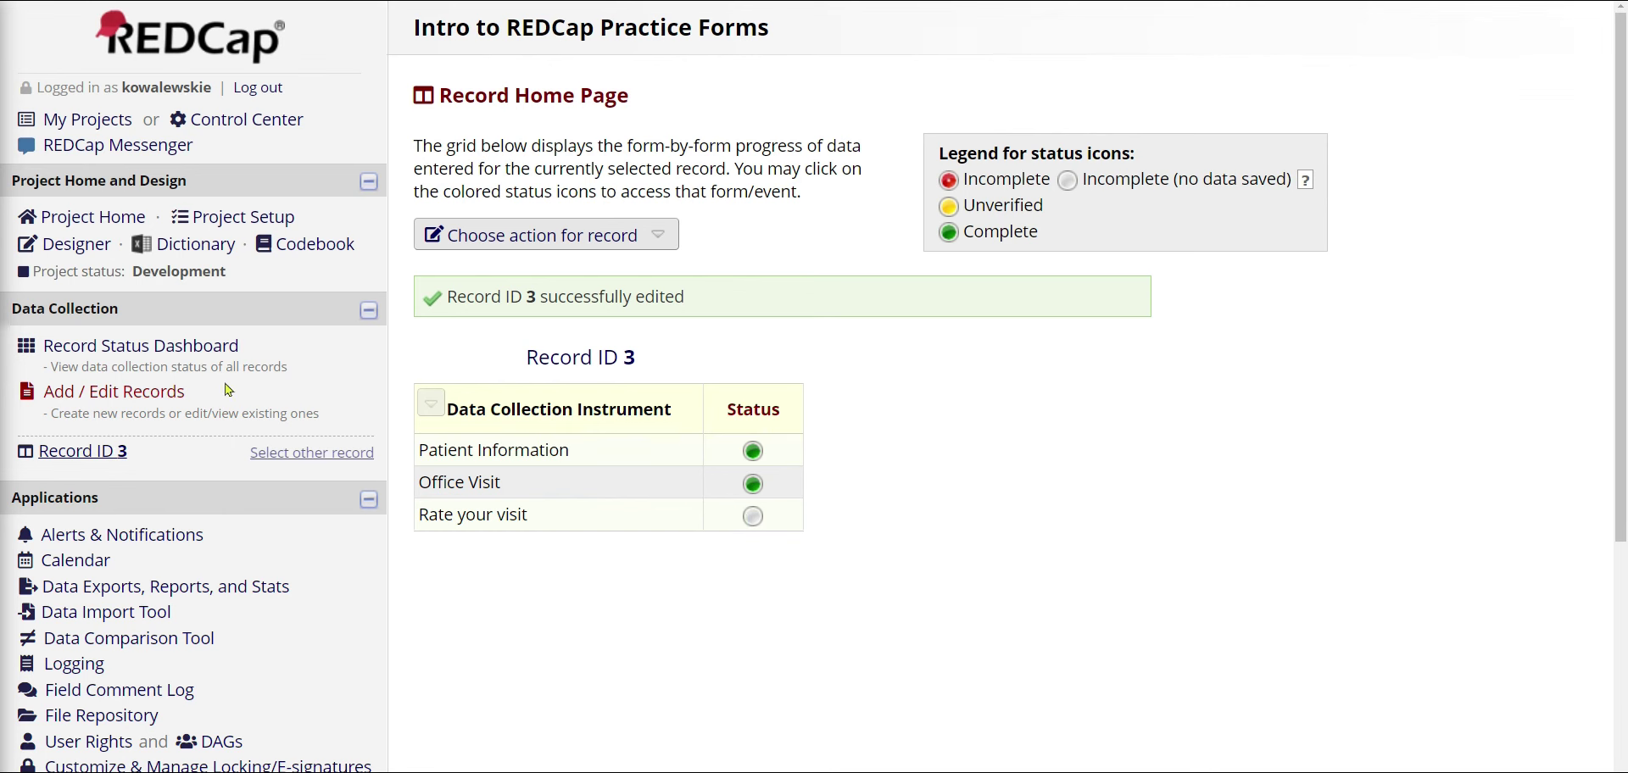
Open the Record Status Dashboard and review the instrument columns and the form statuses of each record
{"action": "left_click_drag", "start_coordinate": [227, 398], "coordinate": [42, 392]}
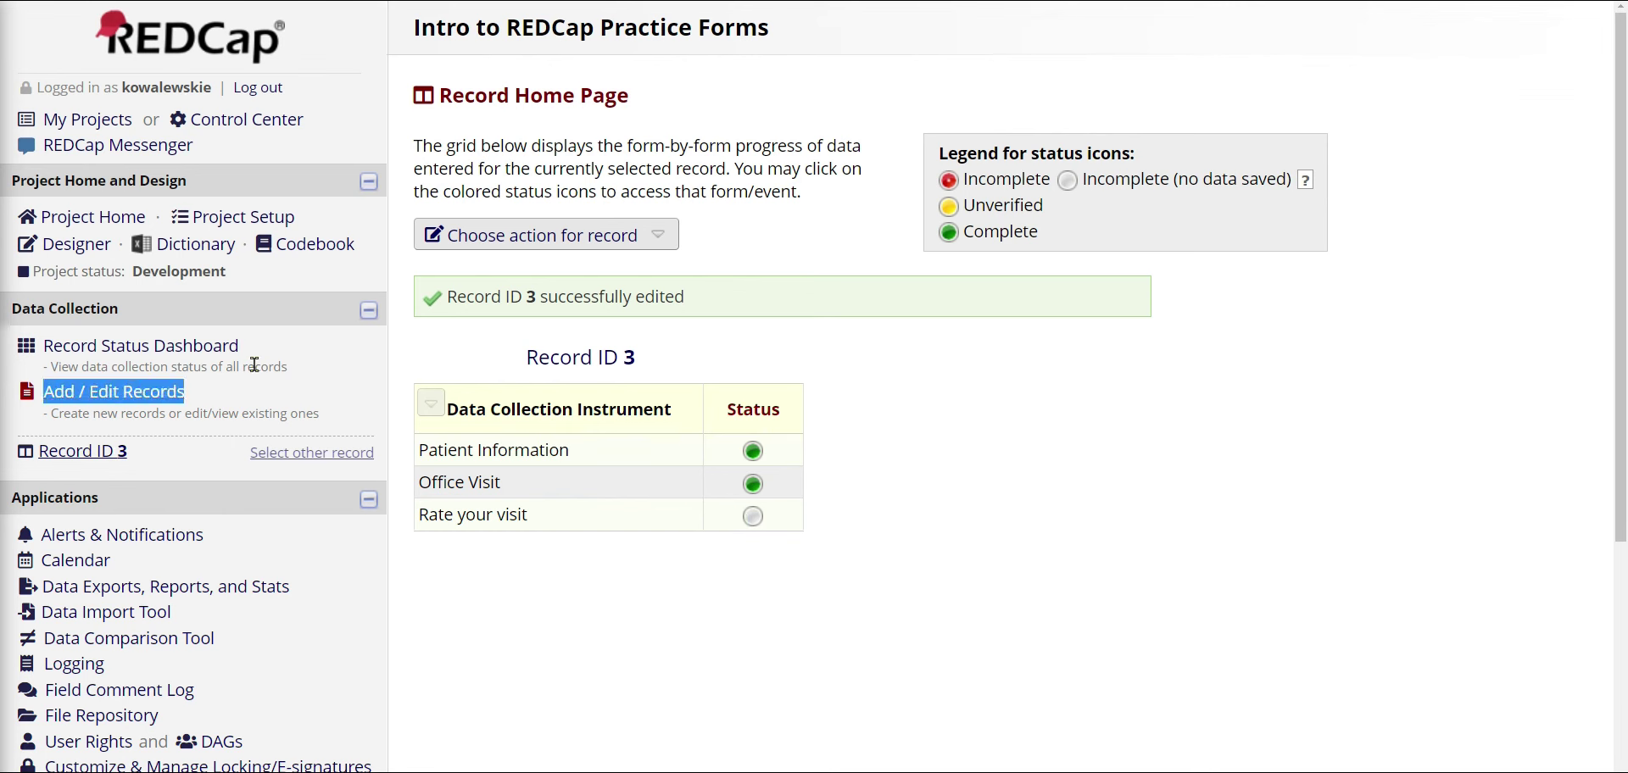
{"action": "left_click", "coordinate": [286, 362]}
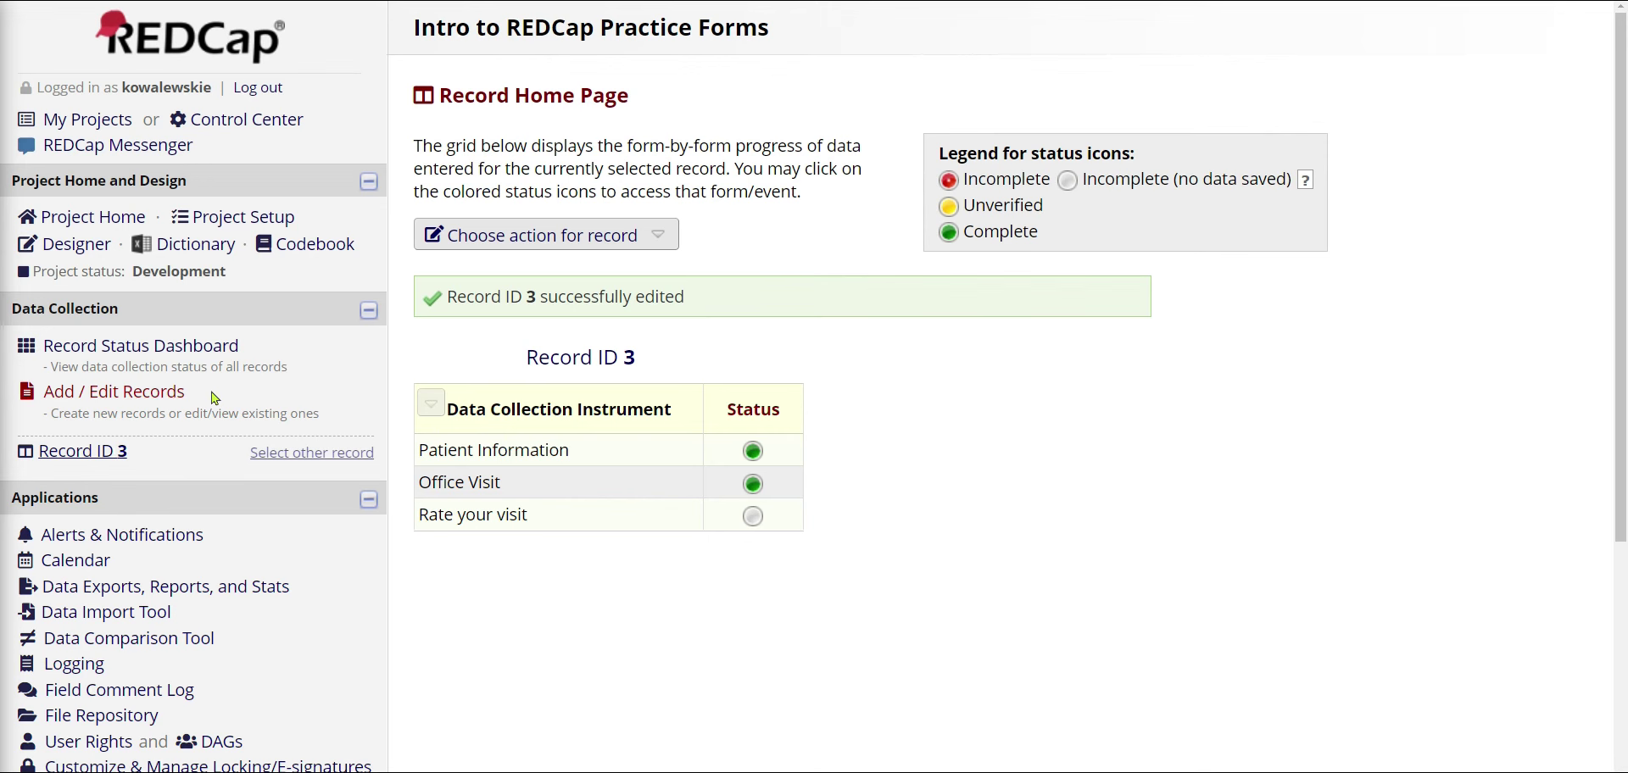
{"action": "left_click_drag", "start_coordinate": [214, 398], "coordinate": [47, 393]}
{"action": "left_click", "coordinate": [273, 363]}
{"action": "left_click_drag", "start_coordinate": [278, 346], "coordinate": [41, 348]}
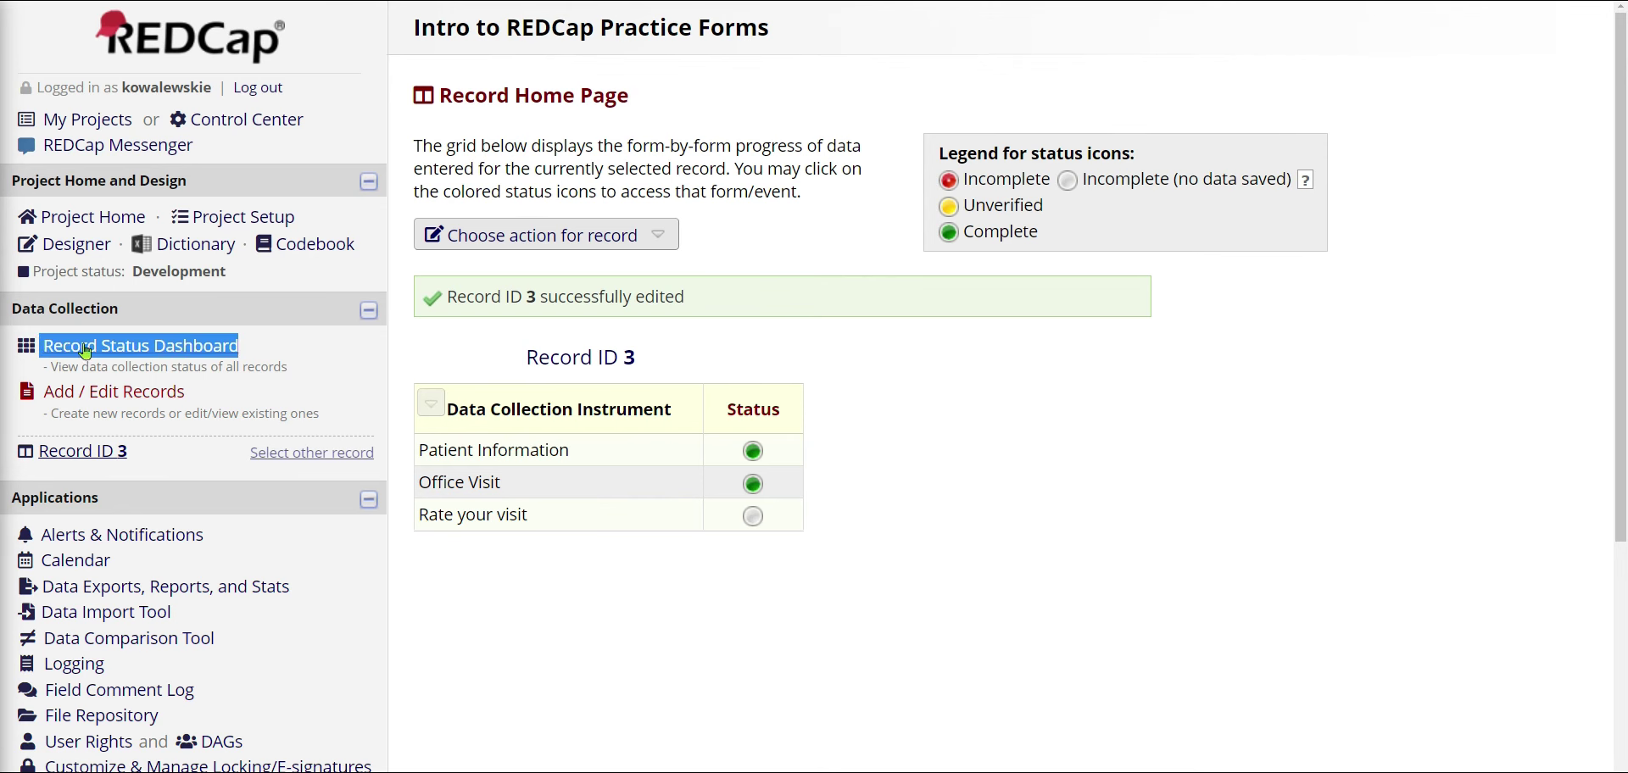
{"action": "left_click", "coordinate": [85, 351]}
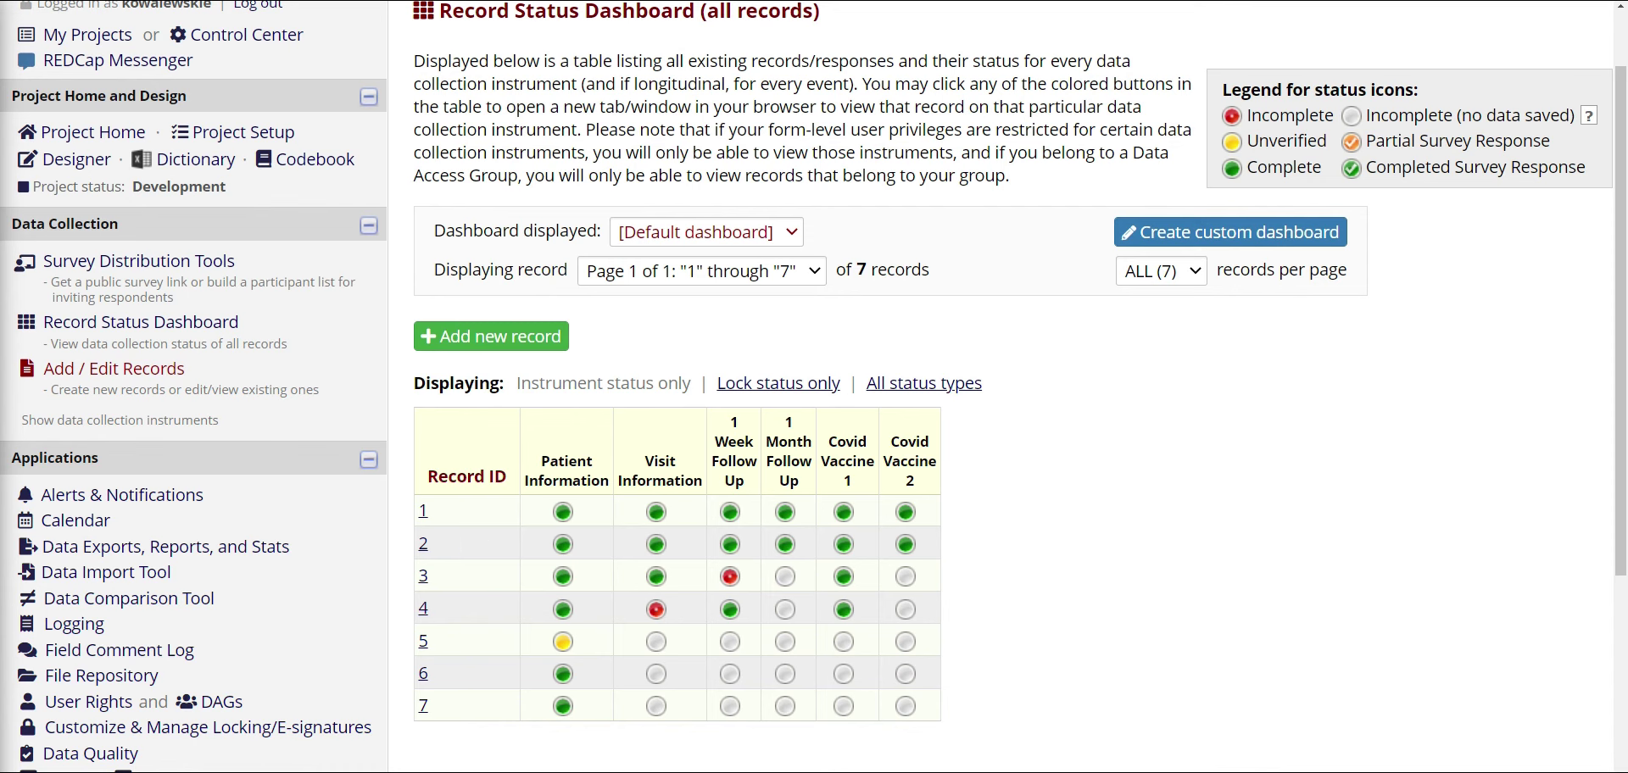
{"action": "left_click_drag", "start_coordinate": [549, 453], "coordinate": [912, 462]}
{"action": "left_click", "coordinate": [438, 318]}
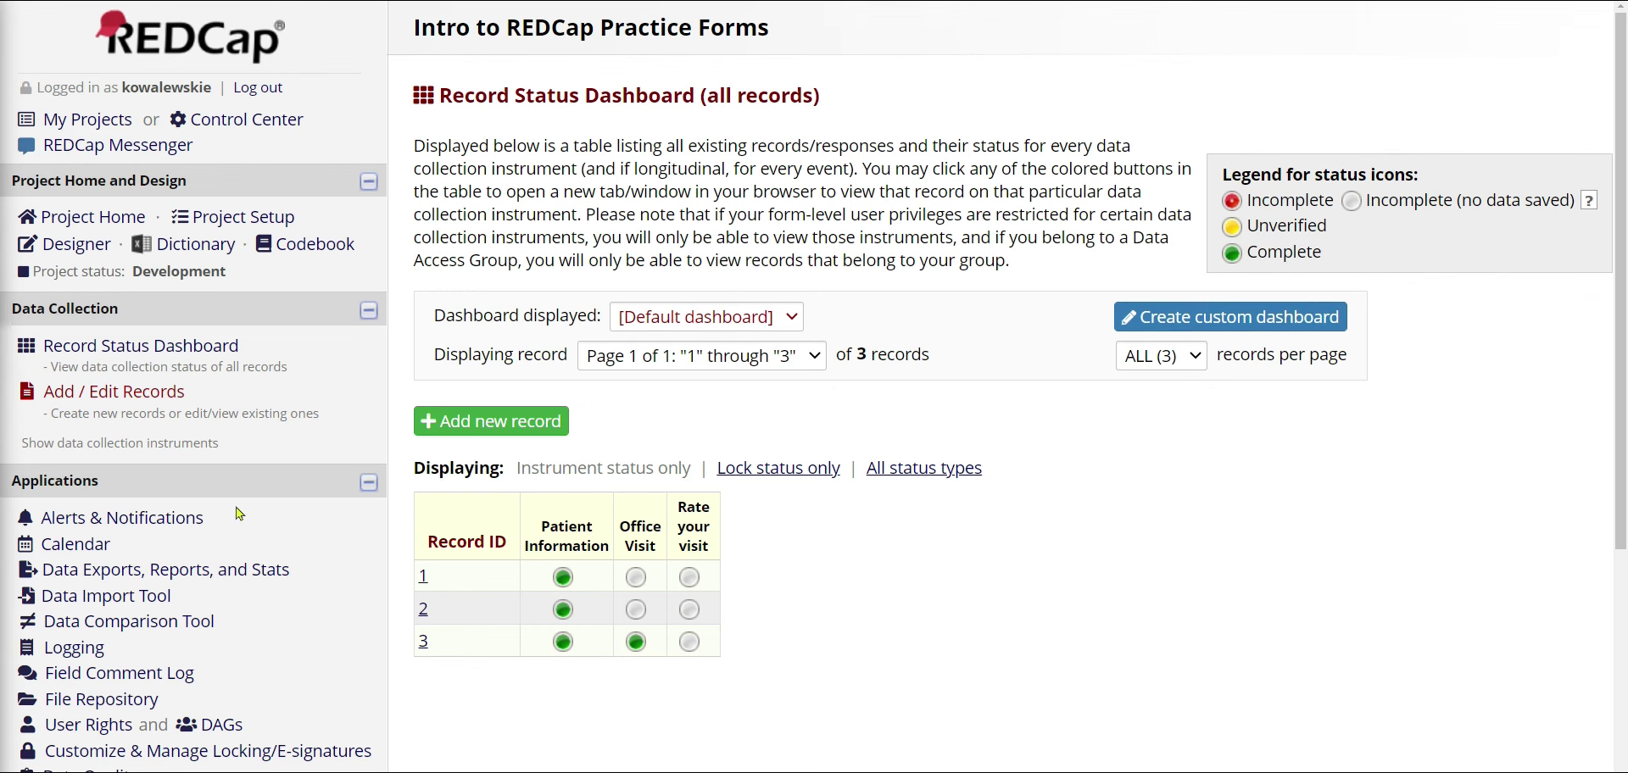
Add a fourth new record from the Record Status Dashboard
{"action": "left_click_drag", "start_coordinate": [261, 341], "coordinate": [42, 343]}
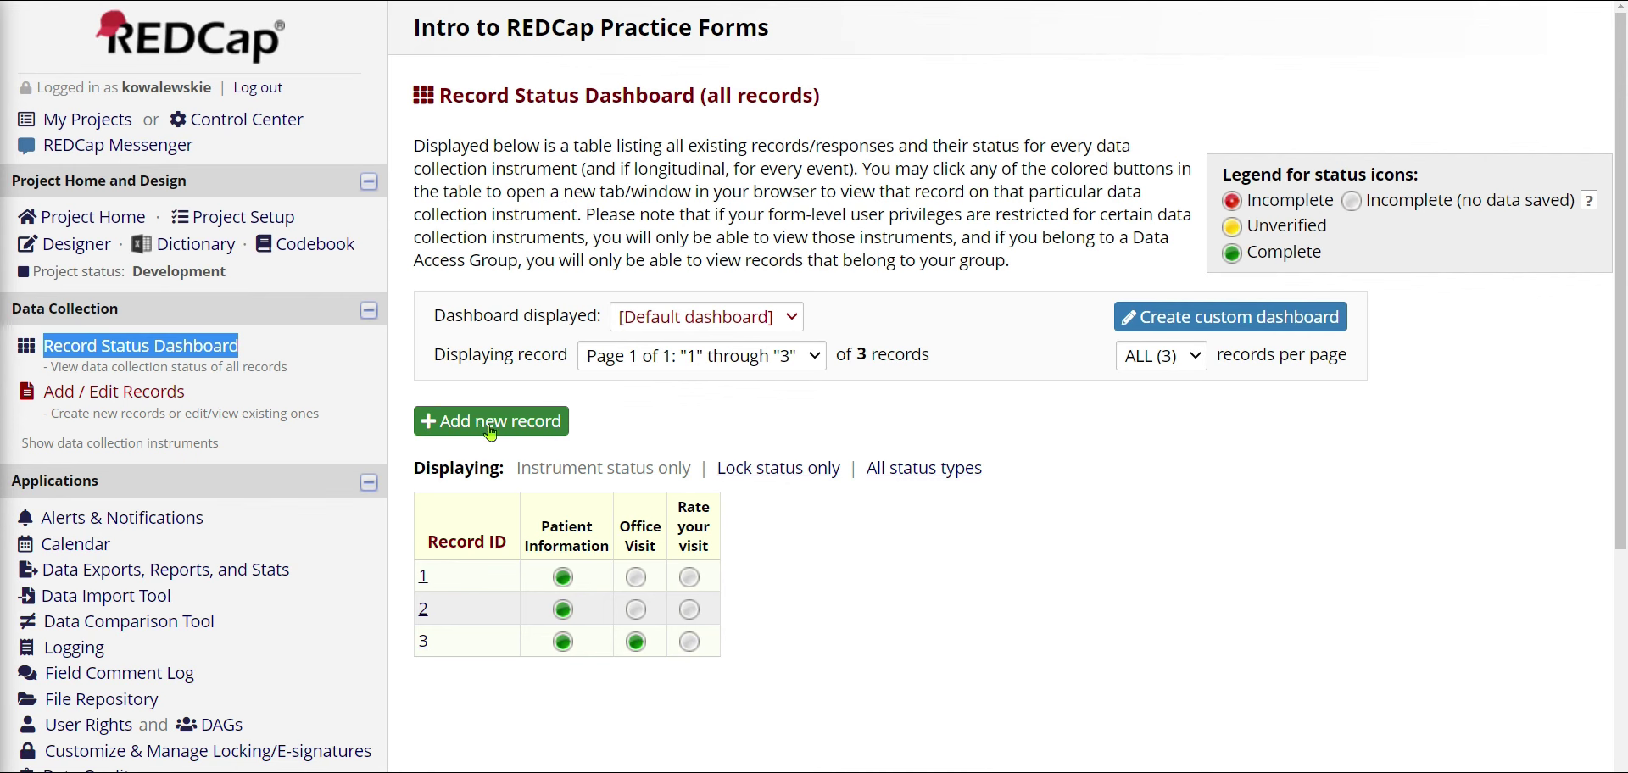
{"action": "left_click_drag", "start_coordinate": [237, 392], "coordinate": [35, 392]}
{"action": "left_click_drag", "start_coordinate": [278, 352], "coordinate": [55, 348]}
{"action": "left_click", "coordinate": [521, 424]}
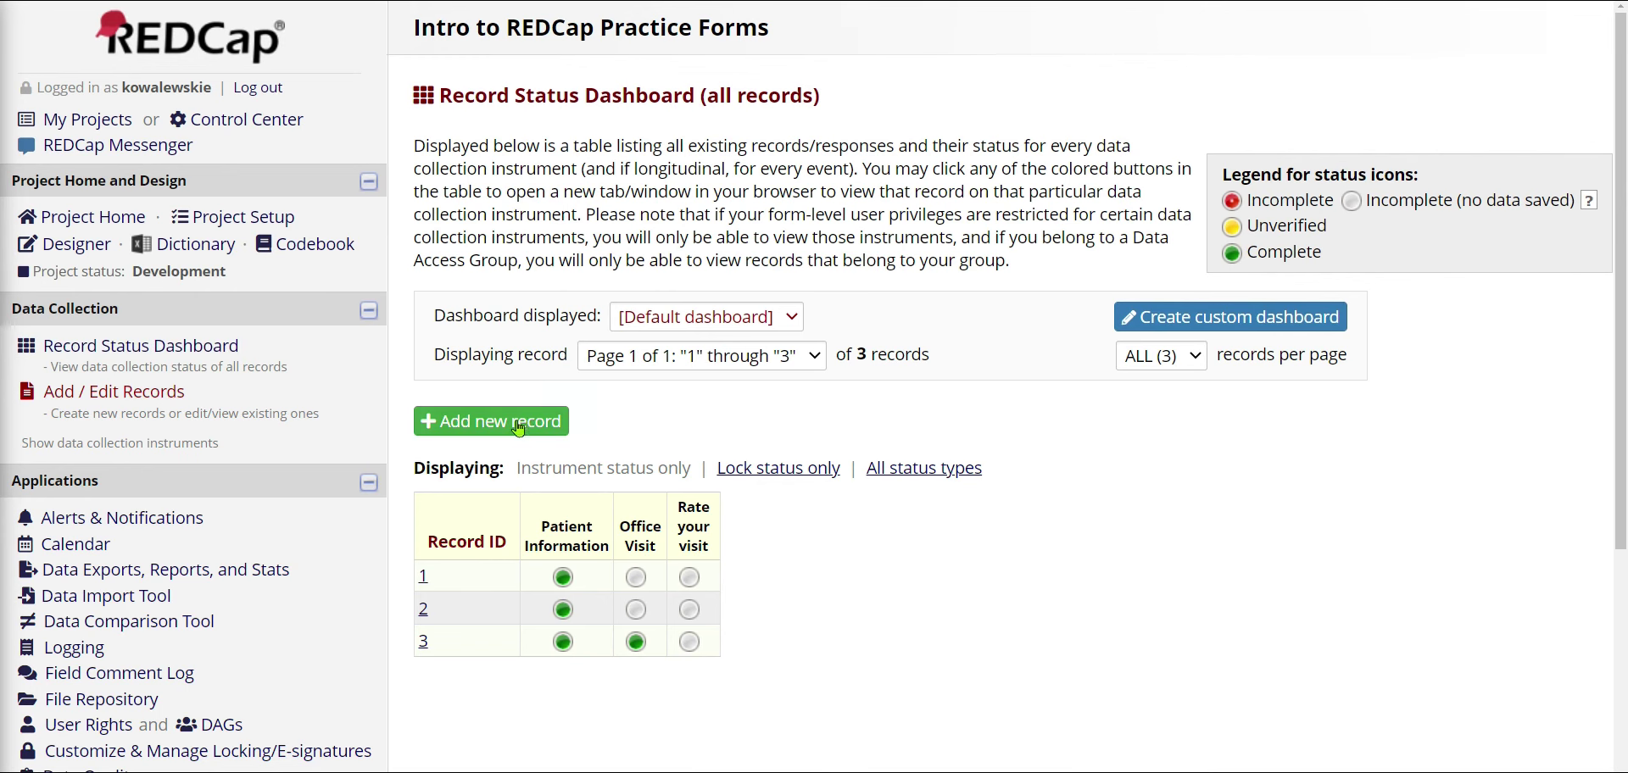
{"action": "left_click", "coordinate": [519, 424]}
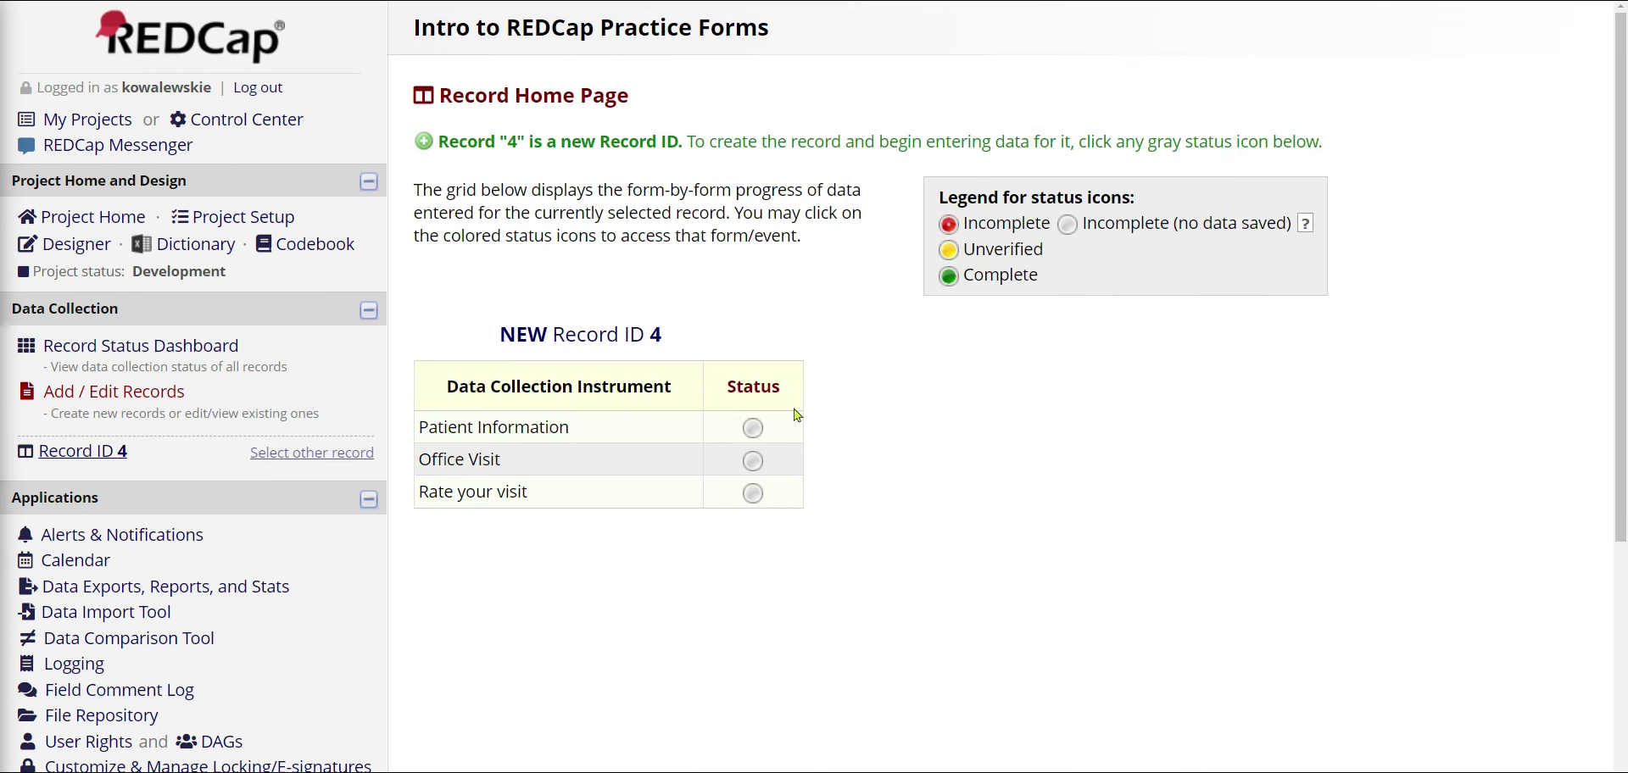
Open the Patient Information form for record 4 and enter the patient's first and last name
{"action": "left_click", "coordinate": [753, 428]}
{"action": "left_click", "coordinate": [1054, 270]}
{"action": "type", "text": "St"}
{"action": "key", "text": "Tab"}
{"action": "type", "text": "Patient"}
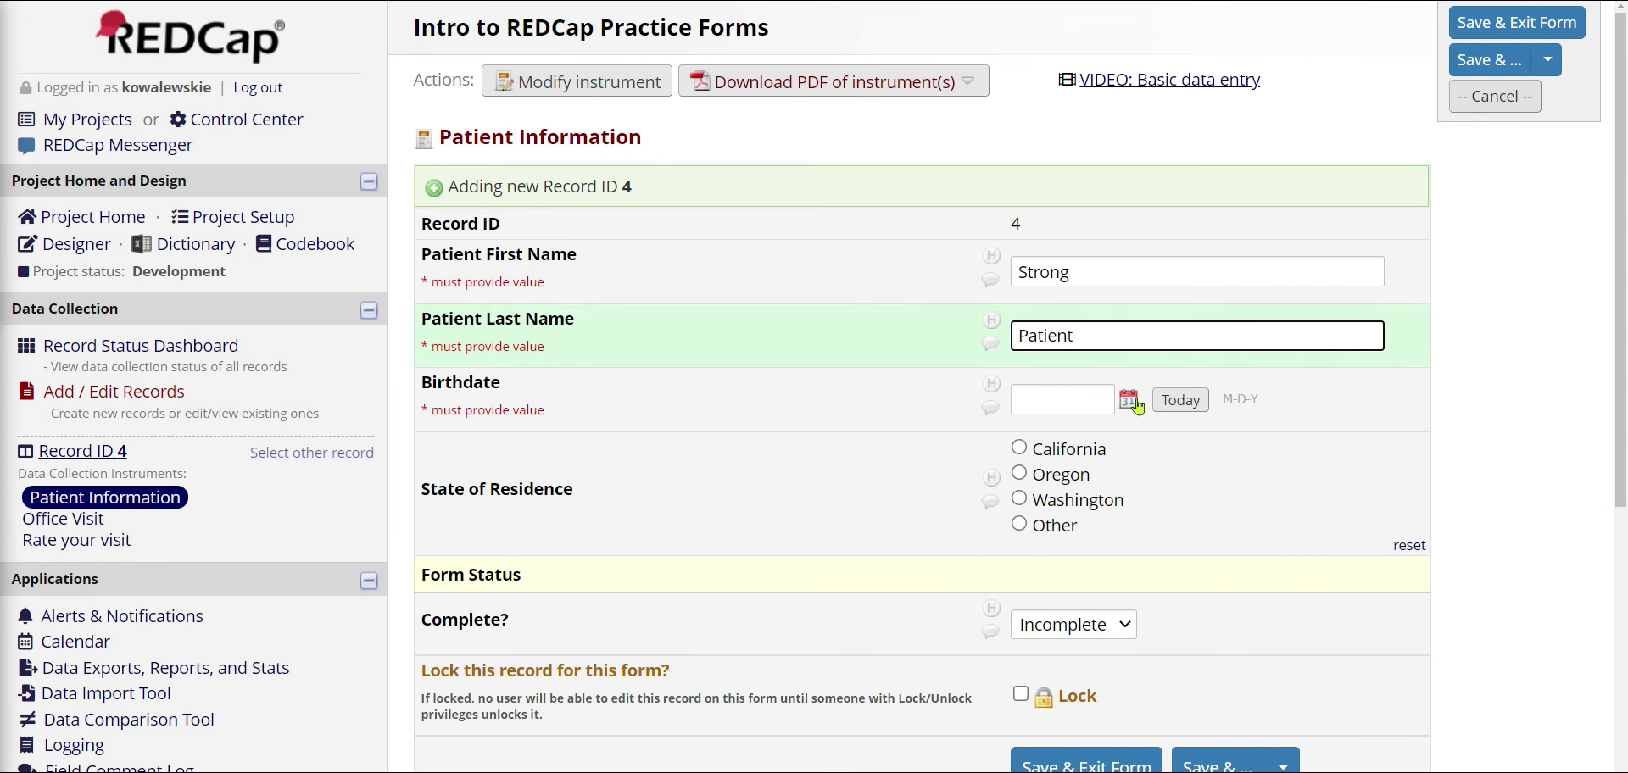
Pick the birthdate for record 4 from the calendar and select Oregon as State of Residence
{"action": "left_click", "coordinate": [1128, 399]}
{"action": "left_click", "coordinate": [1208, 440]}
{"action": "scroll", "coordinate": [1198, 29], "scroll_direction": "up", "scroll_amount": 7}
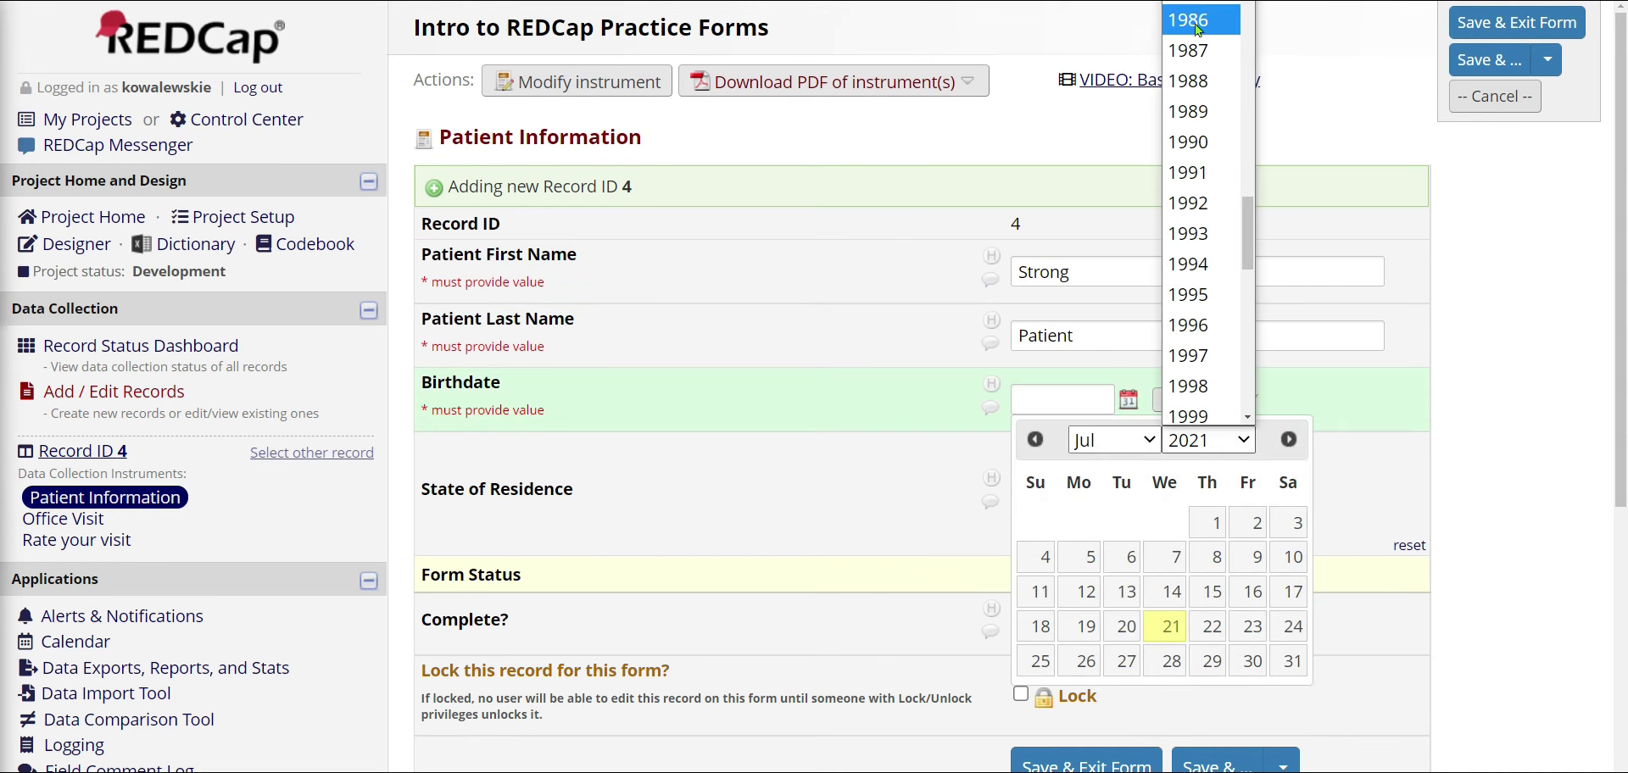
{"action": "left_click", "coordinate": [1200, 19]}
{"action": "left_click", "coordinate": [1247, 523]}
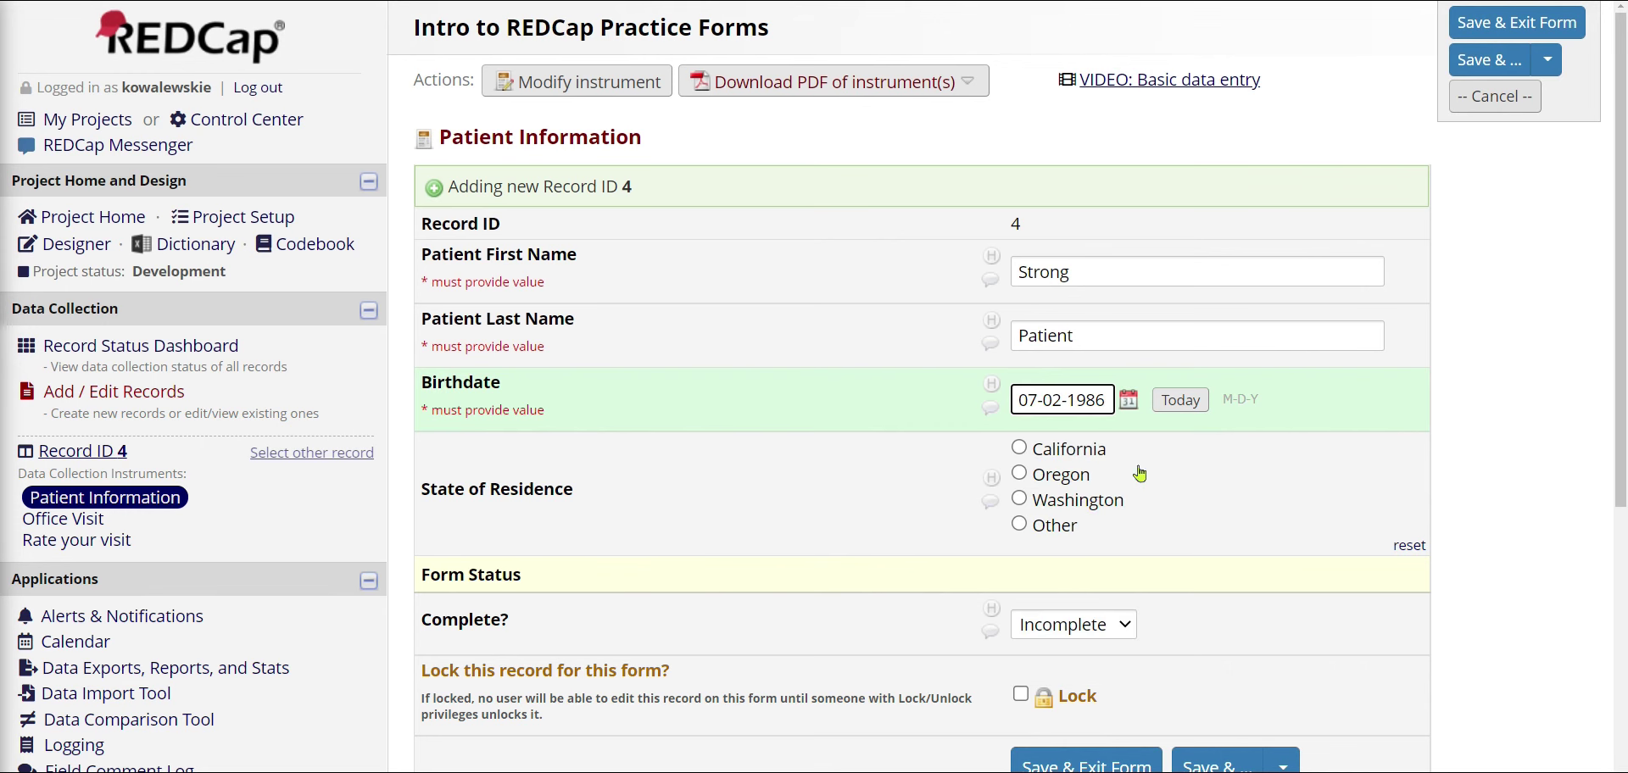
{"action": "left_click", "coordinate": [1070, 483]}
{"action": "left_click", "coordinate": [1073, 624]}
{"action": "left_click", "coordinate": [1052, 712]}
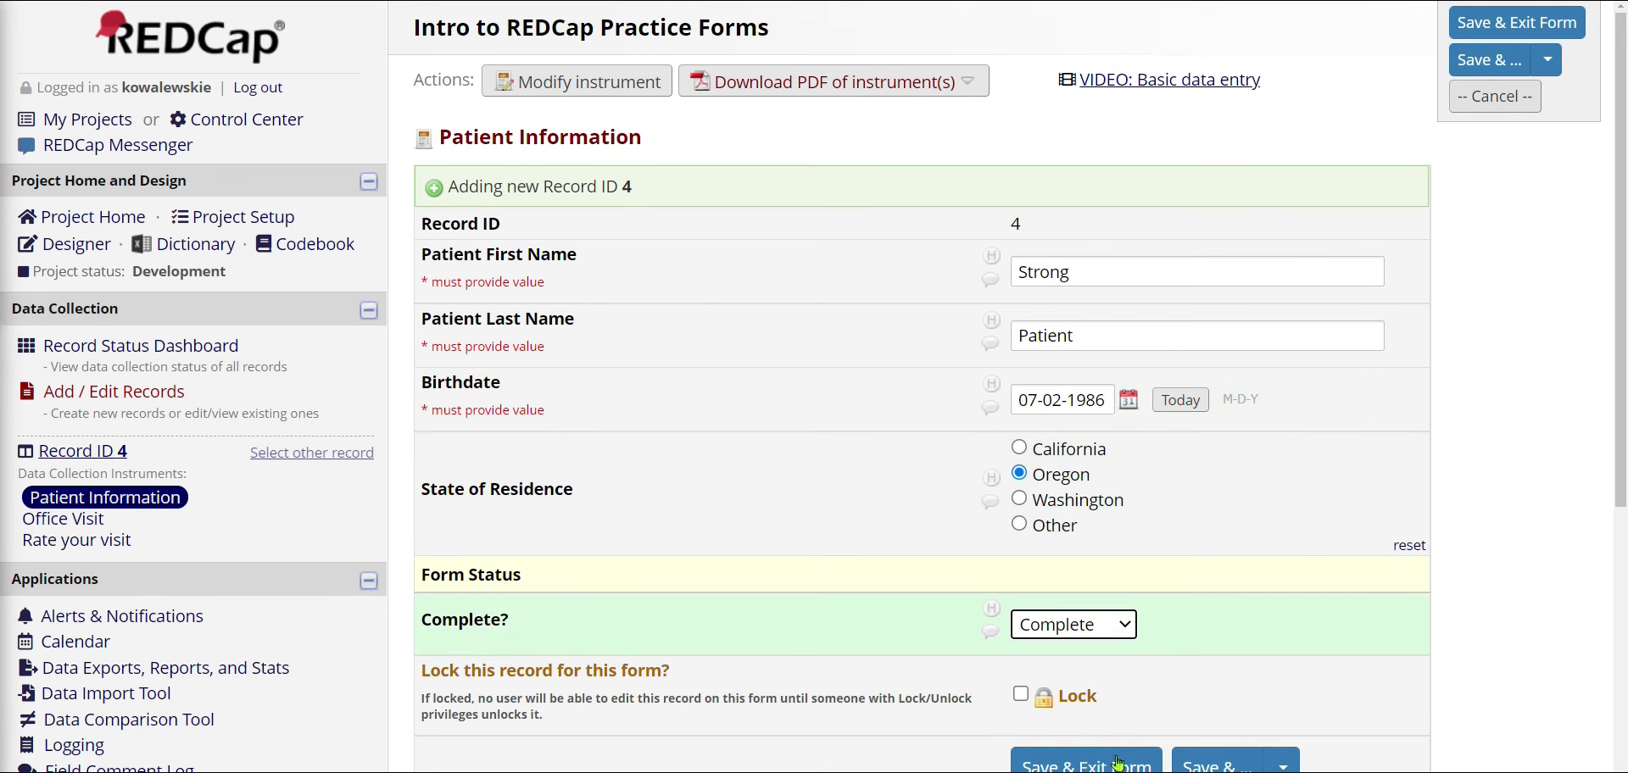
{"action": "left_click", "coordinate": [1106, 624]}
{"action": "left_click", "coordinate": [1102, 669]}
{"action": "left_click_drag", "start_coordinate": [1092, 477], "coordinate": [1036, 480]}
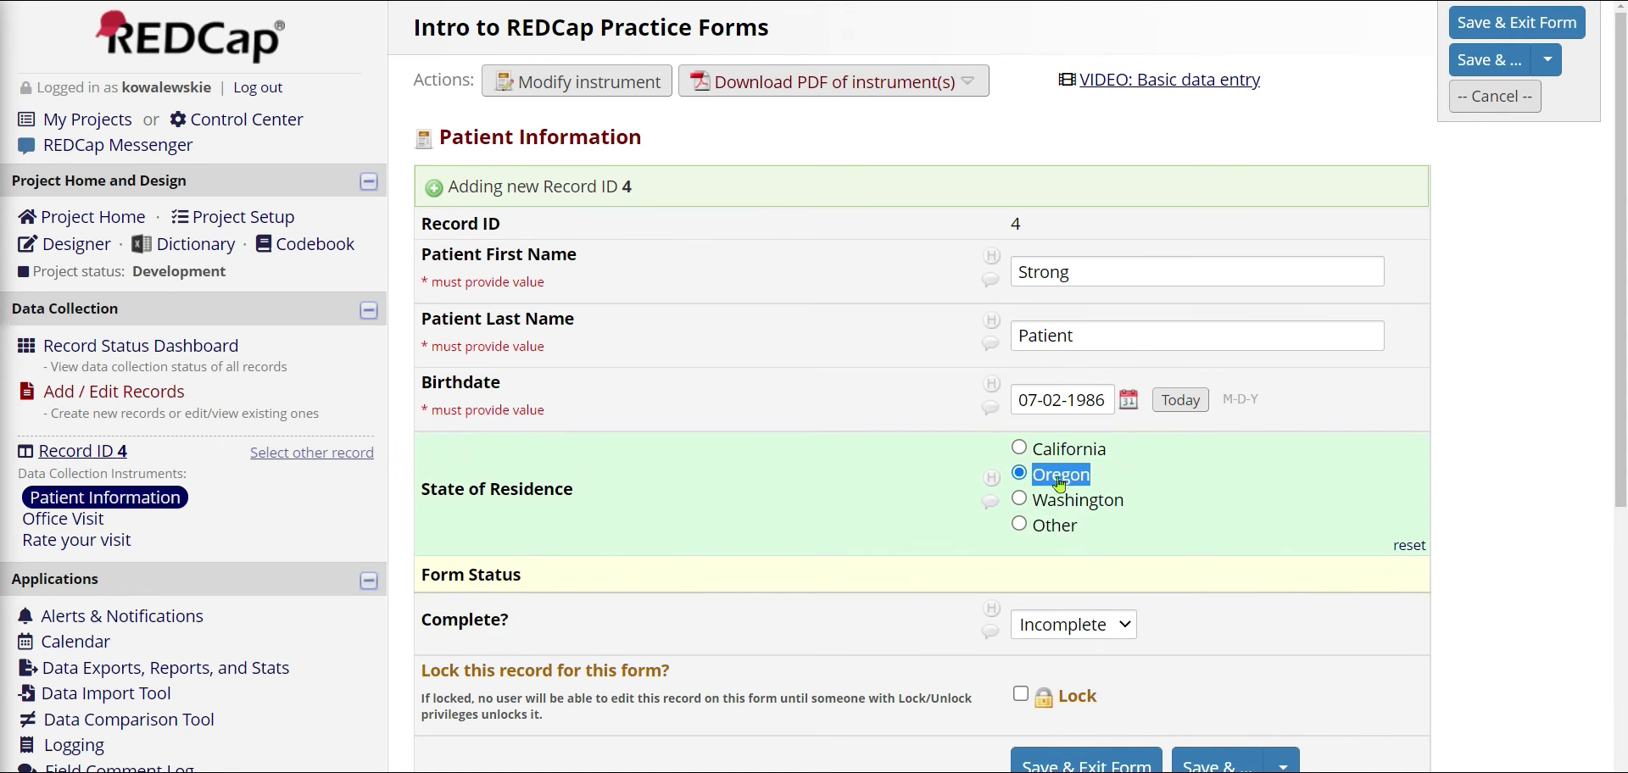
{"action": "left_click", "coordinate": [1104, 485]}
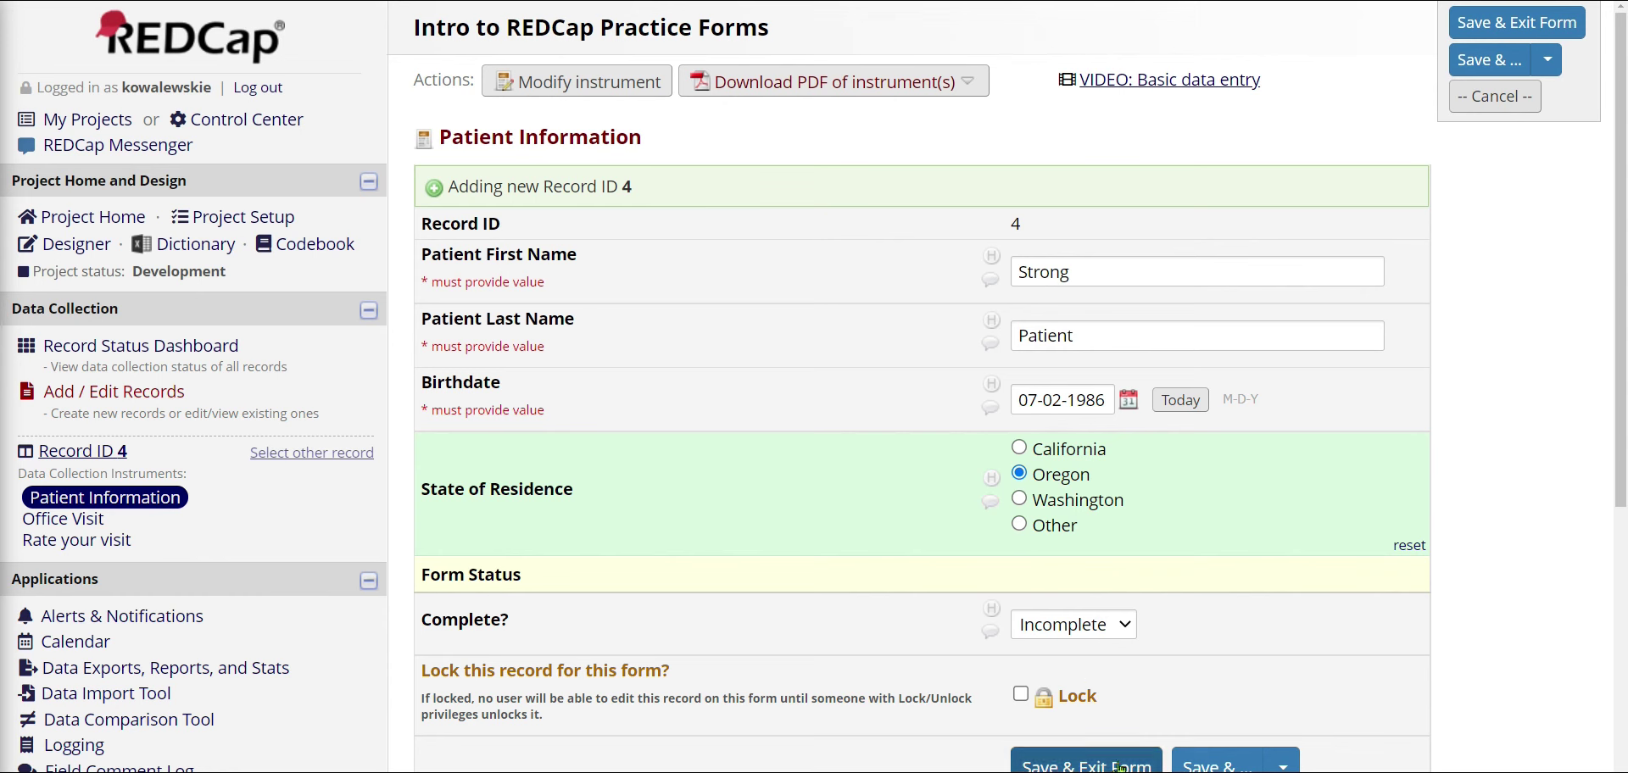
Mark record 4's Patient Information form as Unverified, then save and exit it
{"action": "left_click", "coordinate": [1102, 637]}
{"action": "left_click", "coordinate": [1092, 678]}
{"action": "left_click", "coordinate": [1086, 766]}
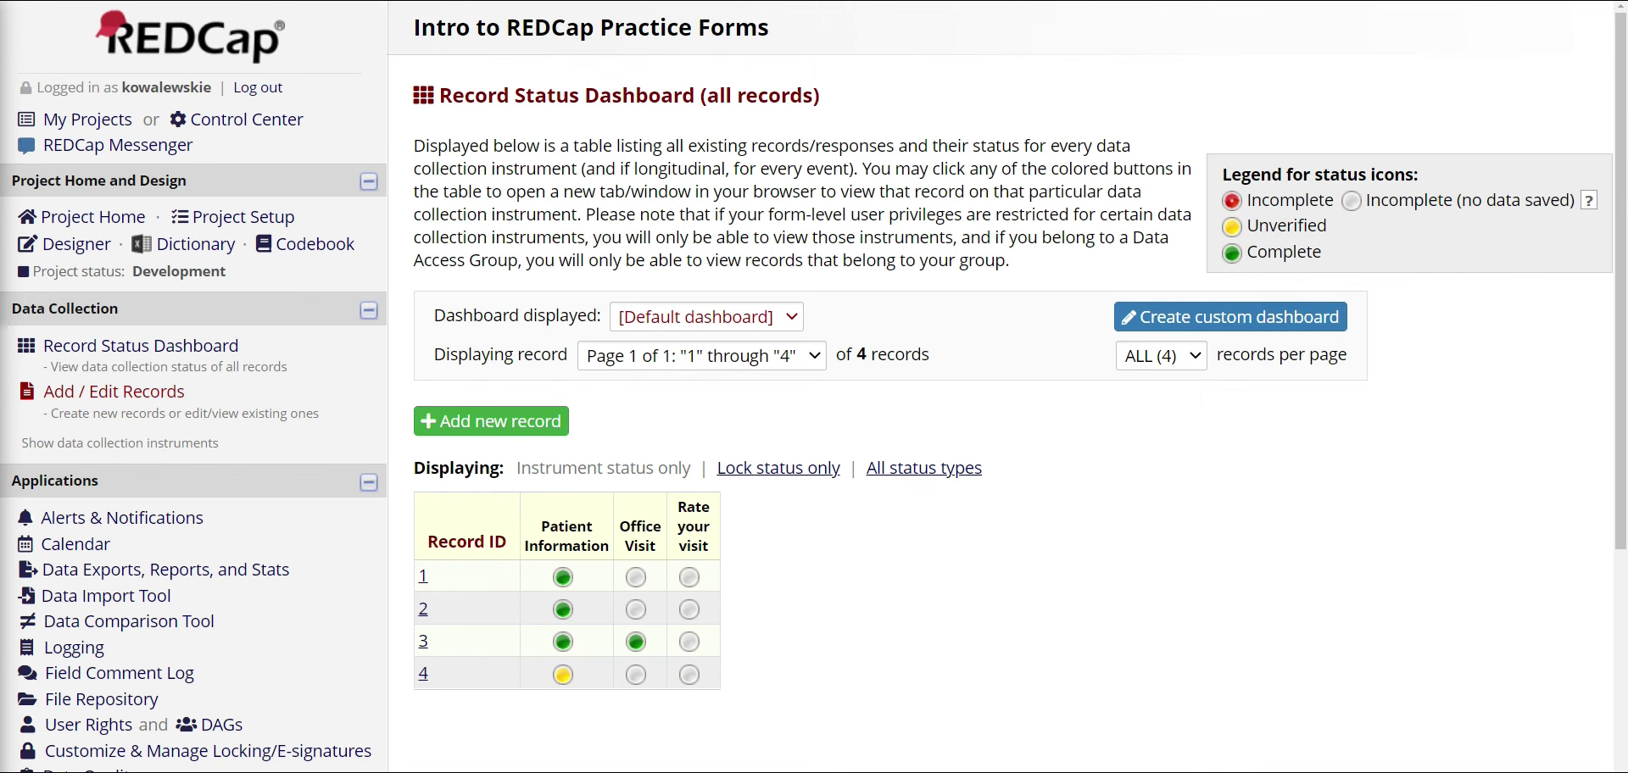
{"action": "left_click_drag", "start_coordinate": [229, 272], "coordinate": [31, 270]}
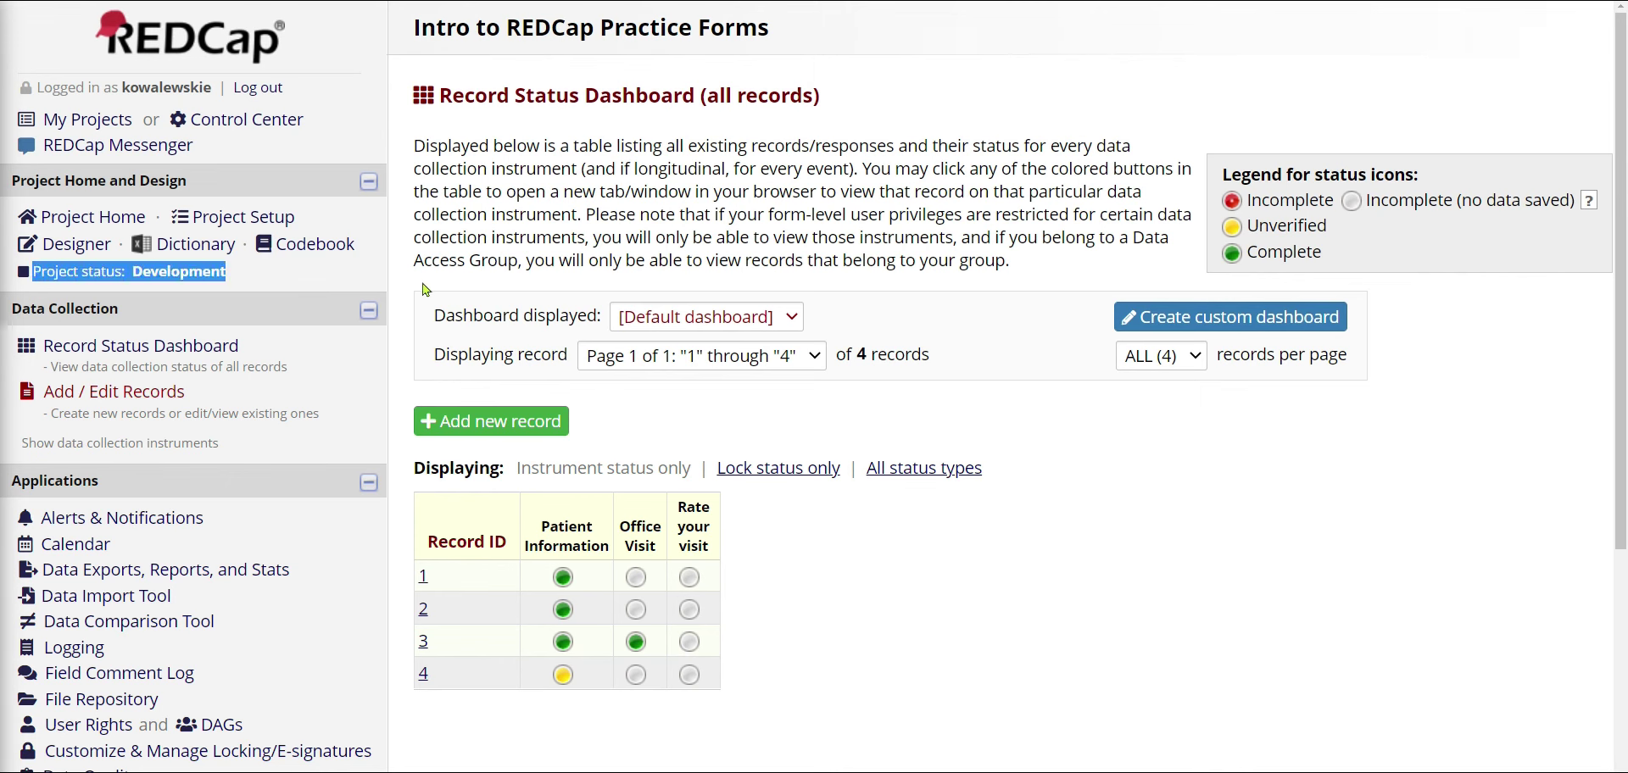
Open the Project Setup page and start moving the project to production status
{"action": "left_click_drag", "start_coordinate": [235, 273], "coordinate": [137, 270]}
{"action": "left_click", "coordinate": [138, 270]}
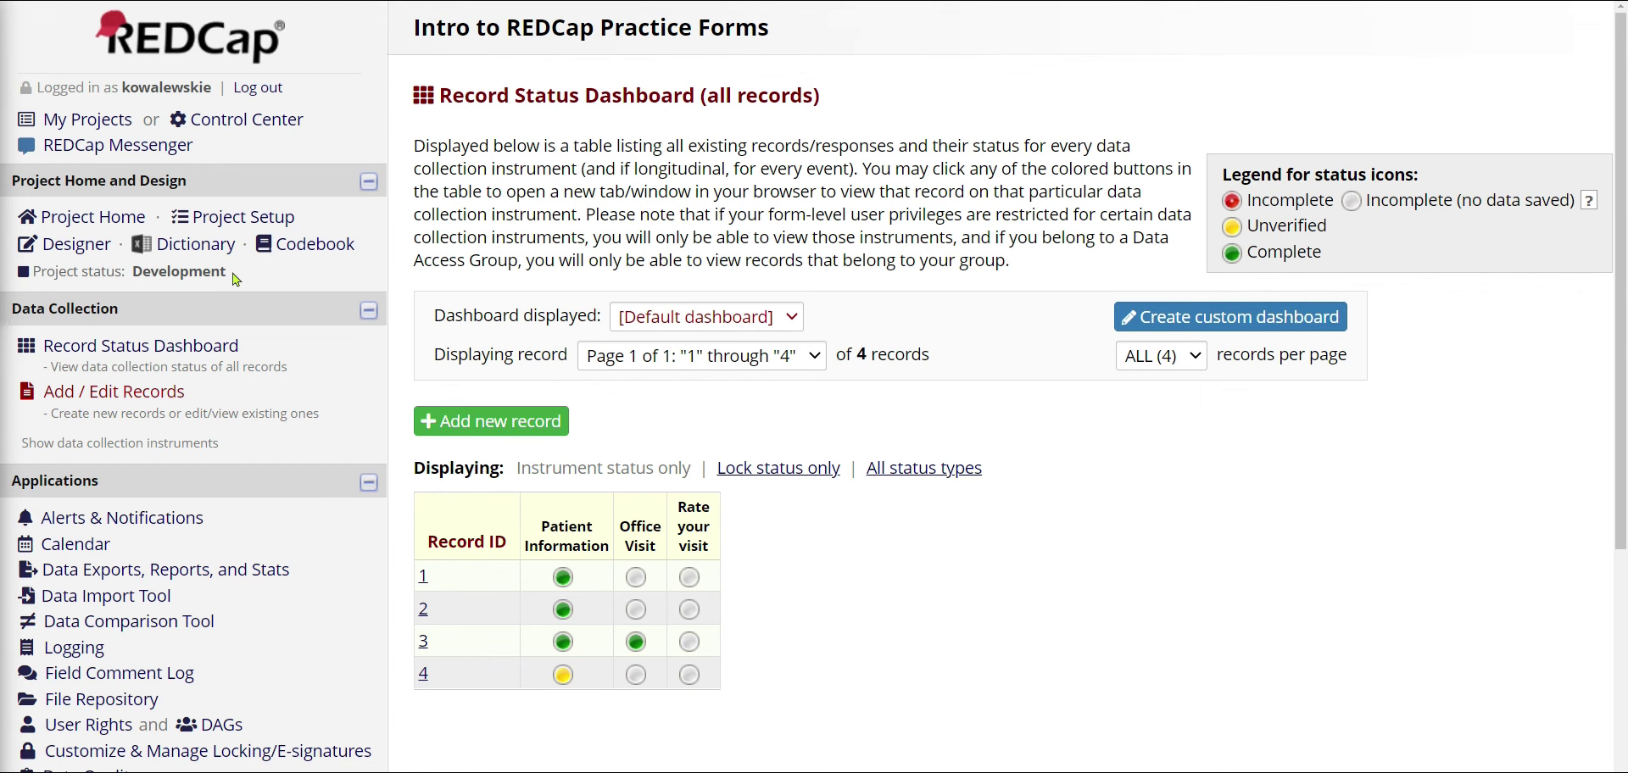
{"action": "mouse_move", "coordinate": [317, 218]}
{"action": "left_mouse_down"}
{"action": "mouse_move", "coordinate": [199, 218]}
{"action": "mouse_move", "coordinate": [287, 223]}
{"action": "left_mouse_up"}
{"action": "left_click", "coordinate": [264, 225]}
{"action": "left_click", "coordinate": [266, 219]}
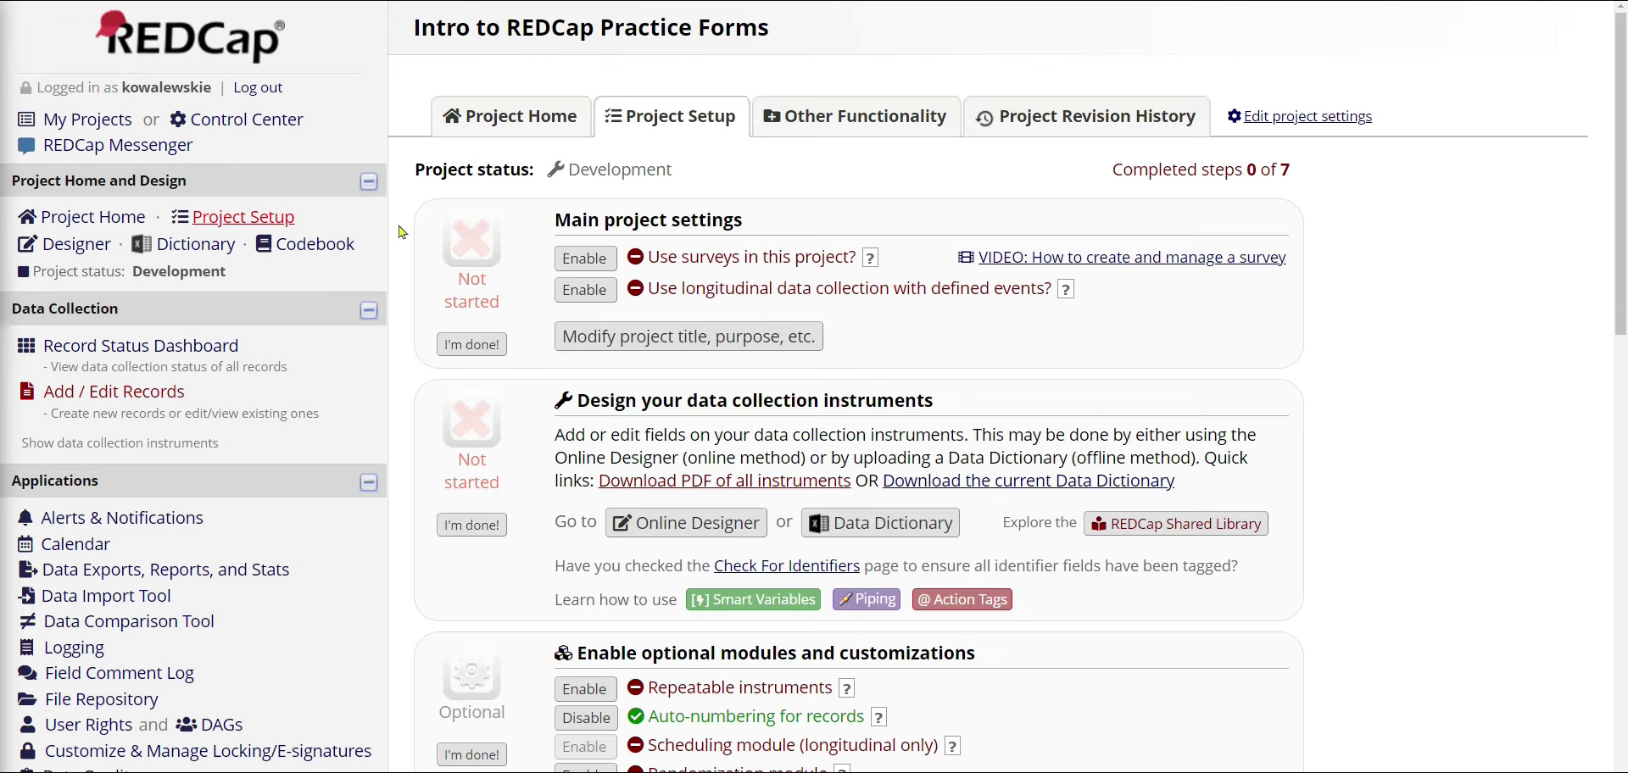
{"action": "scroll", "coordinate": [1613, 241], "scroll_direction": "down", "scroll_amount": 1}
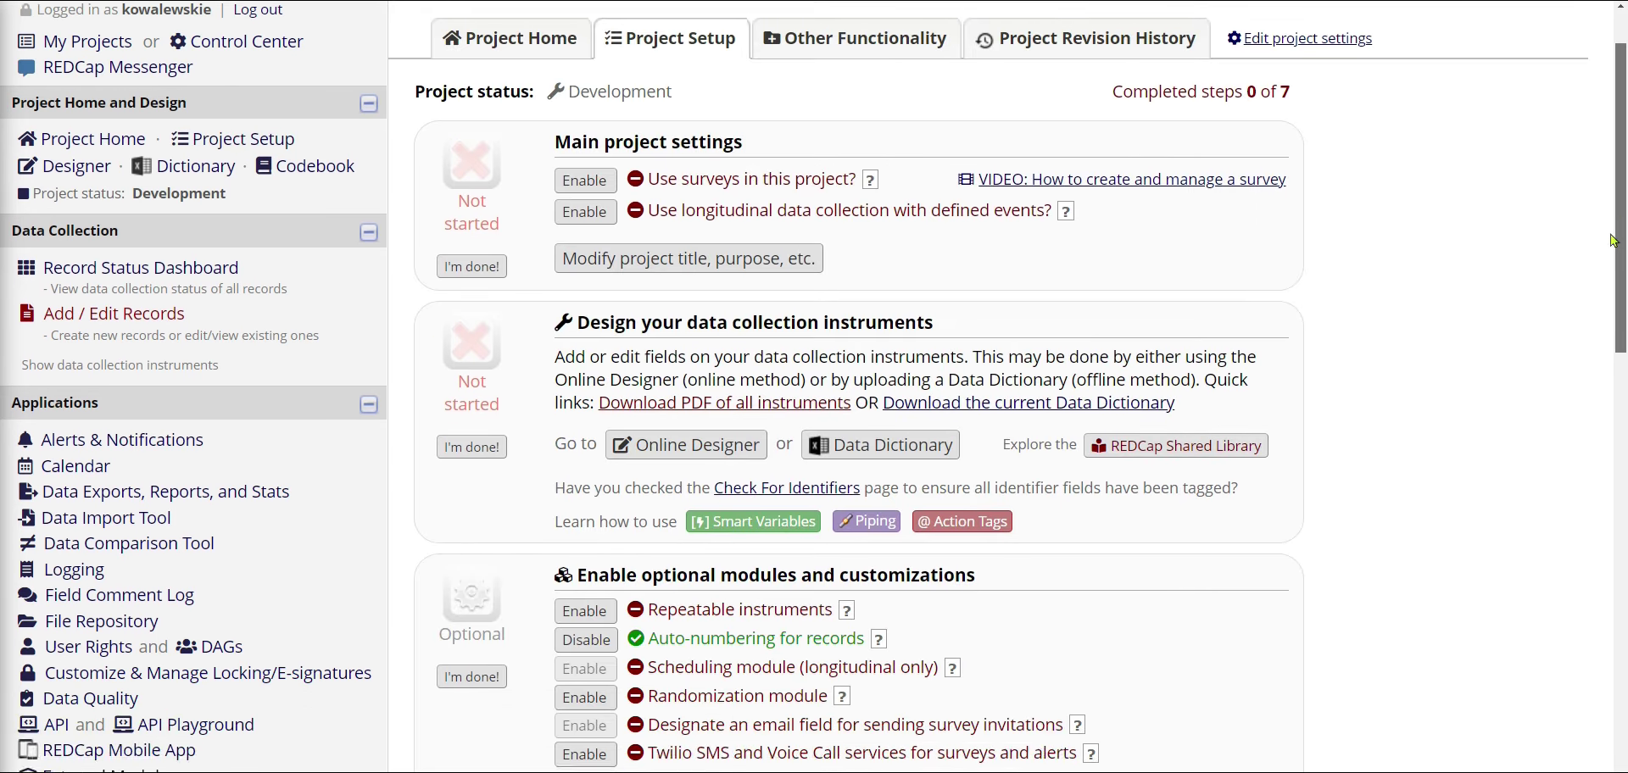
{"action": "scroll", "coordinate": [1614, 241], "scroll_direction": "down", "scroll_amount": 13}
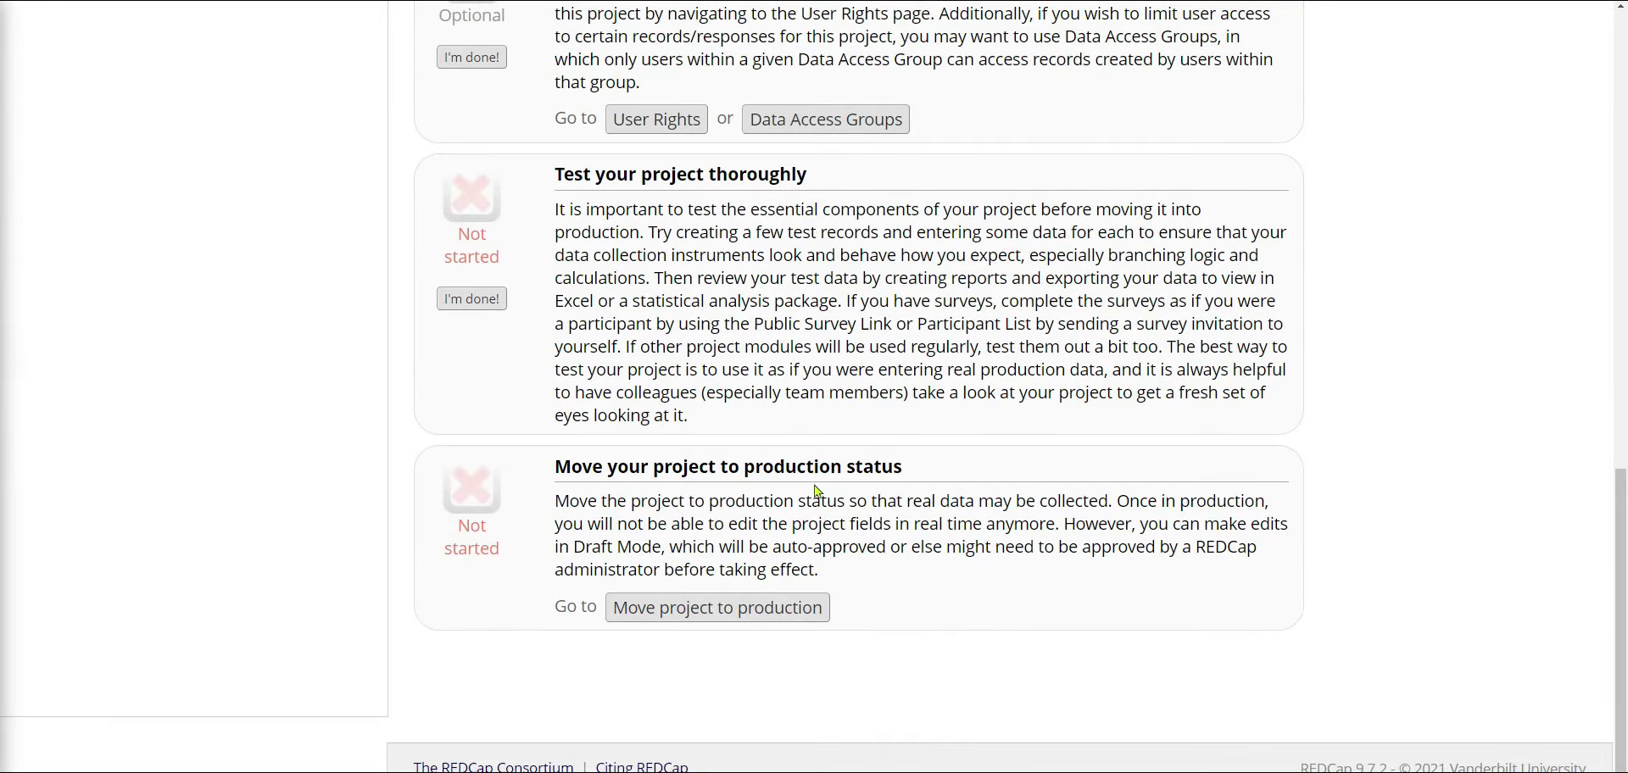
{"action": "left_click_drag", "start_coordinate": [907, 474], "coordinate": [556, 458]}
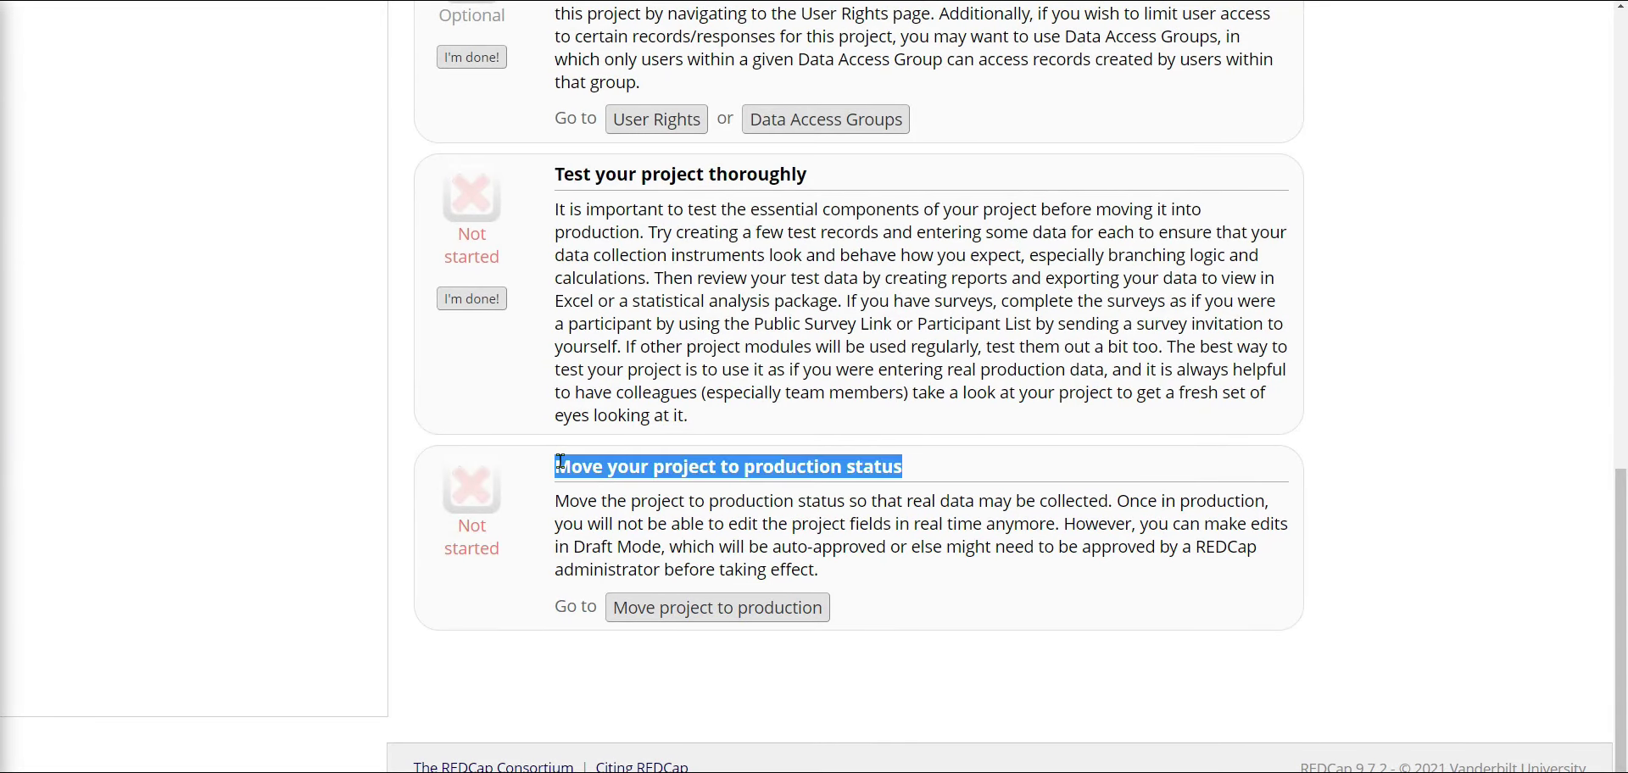
{"action": "left_click", "coordinate": [980, 478]}
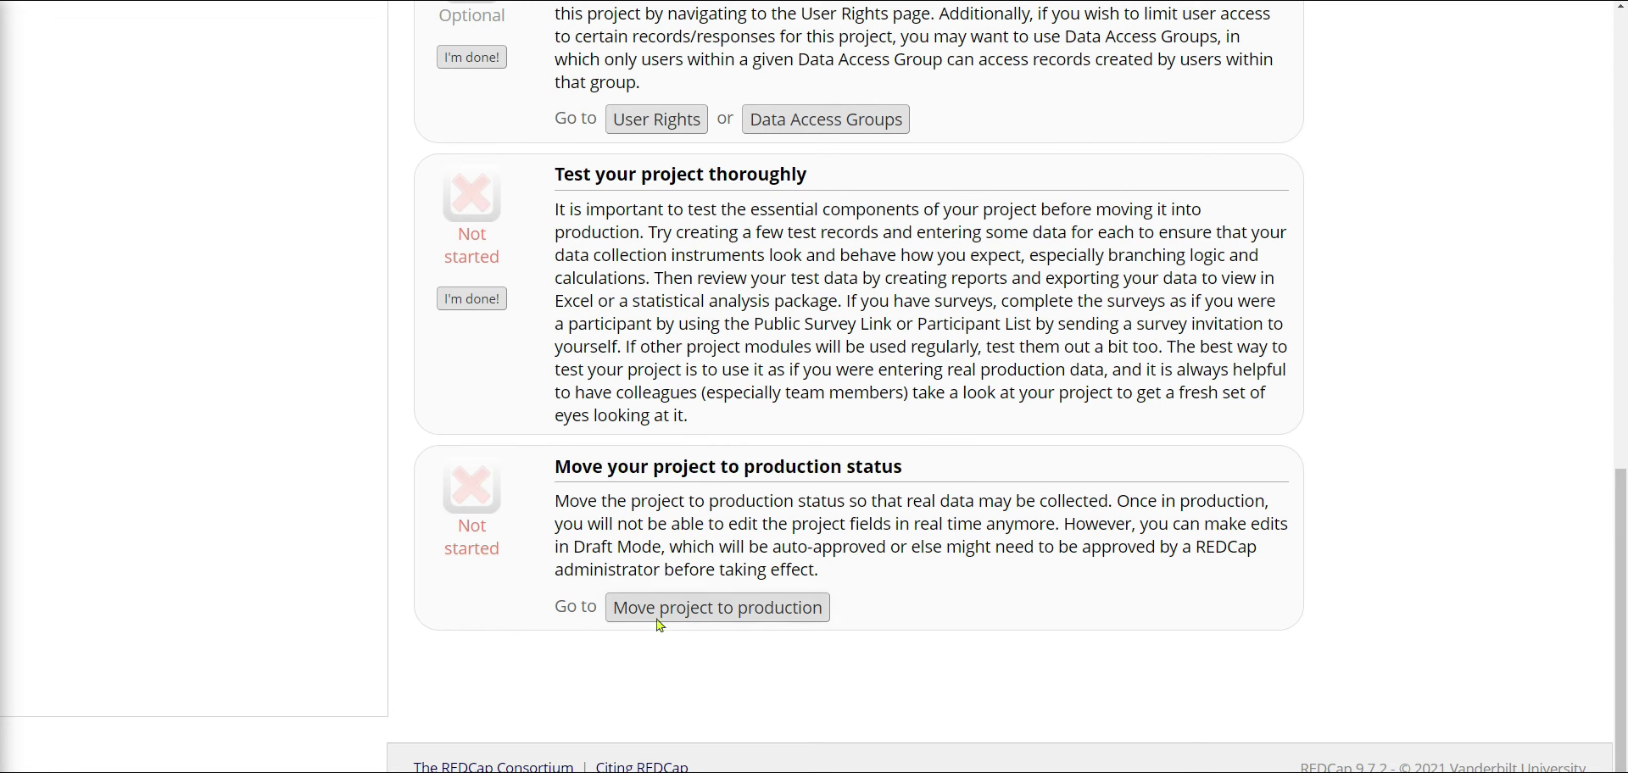
{"action": "left_click", "coordinate": [717, 620]}
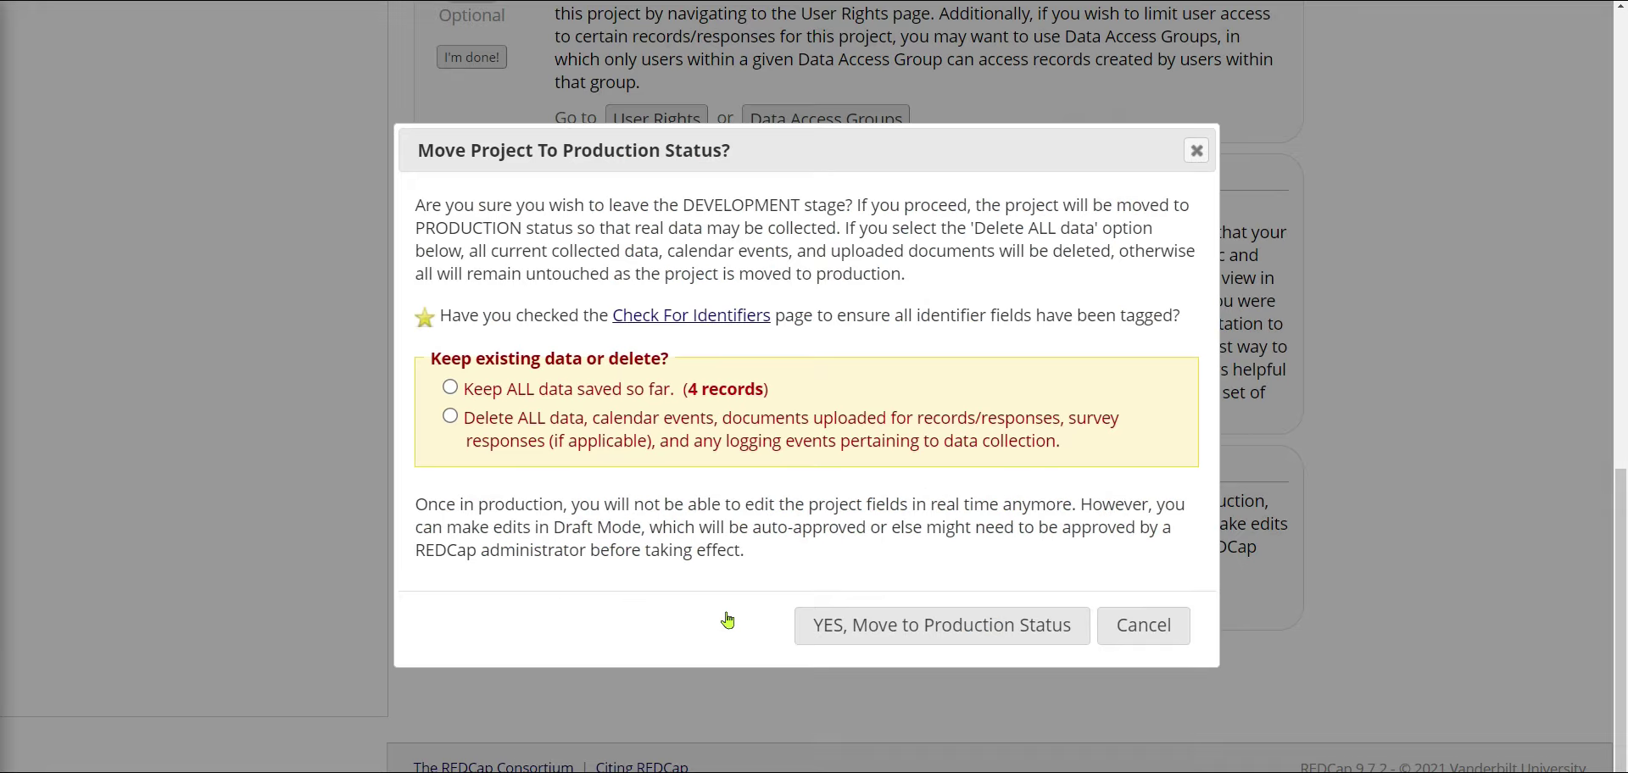
Choose to keep all data saved so far and confirm the move to production status
{"action": "left_click_drag", "start_coordinate": [812, 388], "coordinate": [475, 388]}
{"action": "left_click", "coordinate": [475, 387]}
{"action": "left_click_drag", "start_coordinate": [763, 388], "coordinate": [478, 392]}
{"action": "left_click", "coordinate": [457, 420]}
{"action": "left_click_drag", "start_coordinate": [471, 419], "coordinate": [678, 437]}
{"action": "left_click", "coordinate": [715, 434]}
{"action": "left_click", "coordinate": [450, 390]}
{"action": "left_click", "coordinate": [900, 640]}
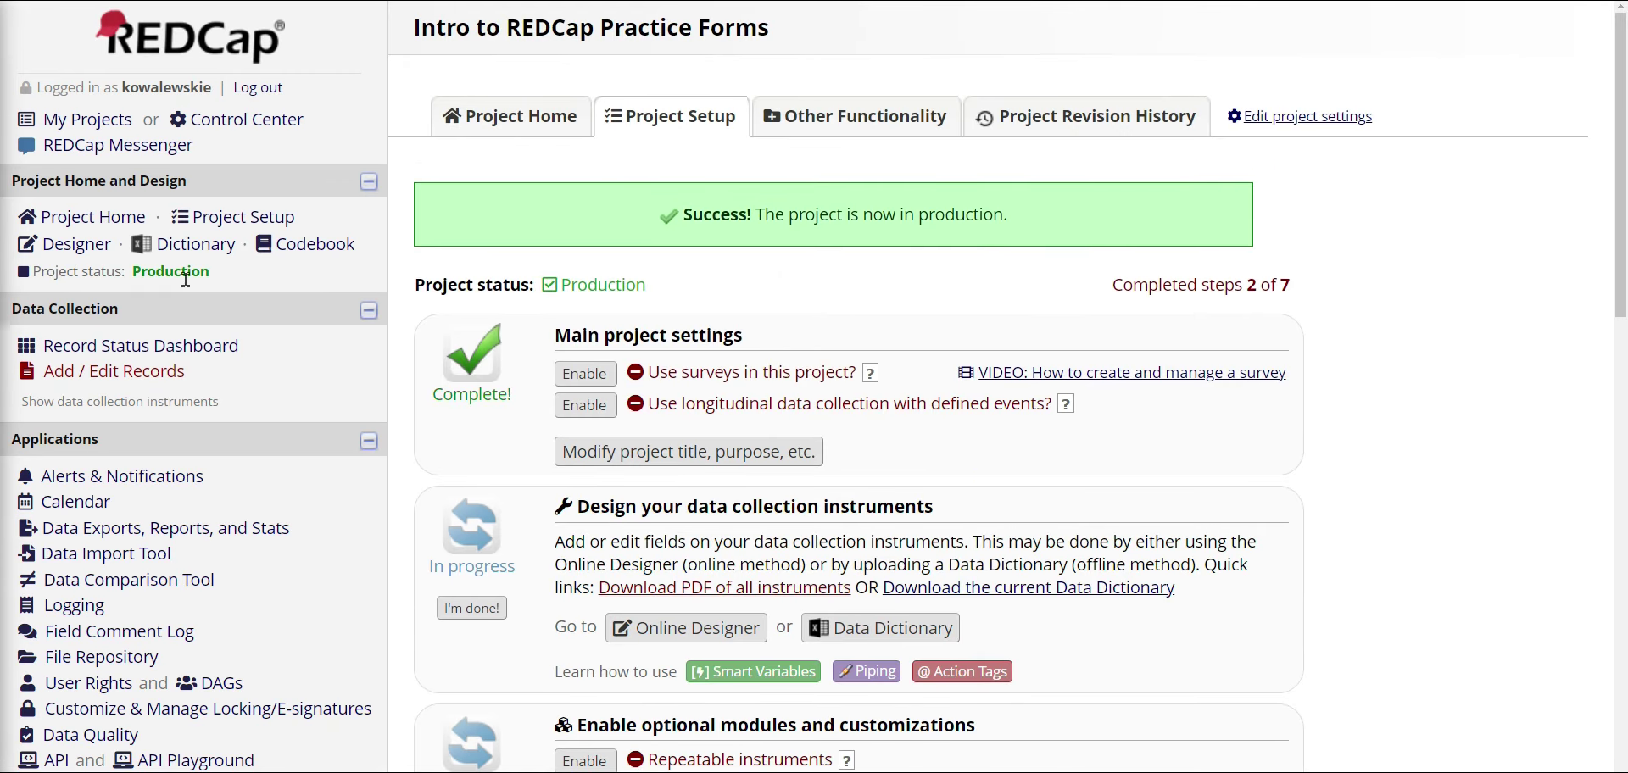
Open the Online Designer and read the note about drafting changes to a production project
{"action": "left_click_drag", "start_coordinate": [206, 272], "coordinate": [138, 272]}
{"action": "left_click", "coordinate": [148, 272]}
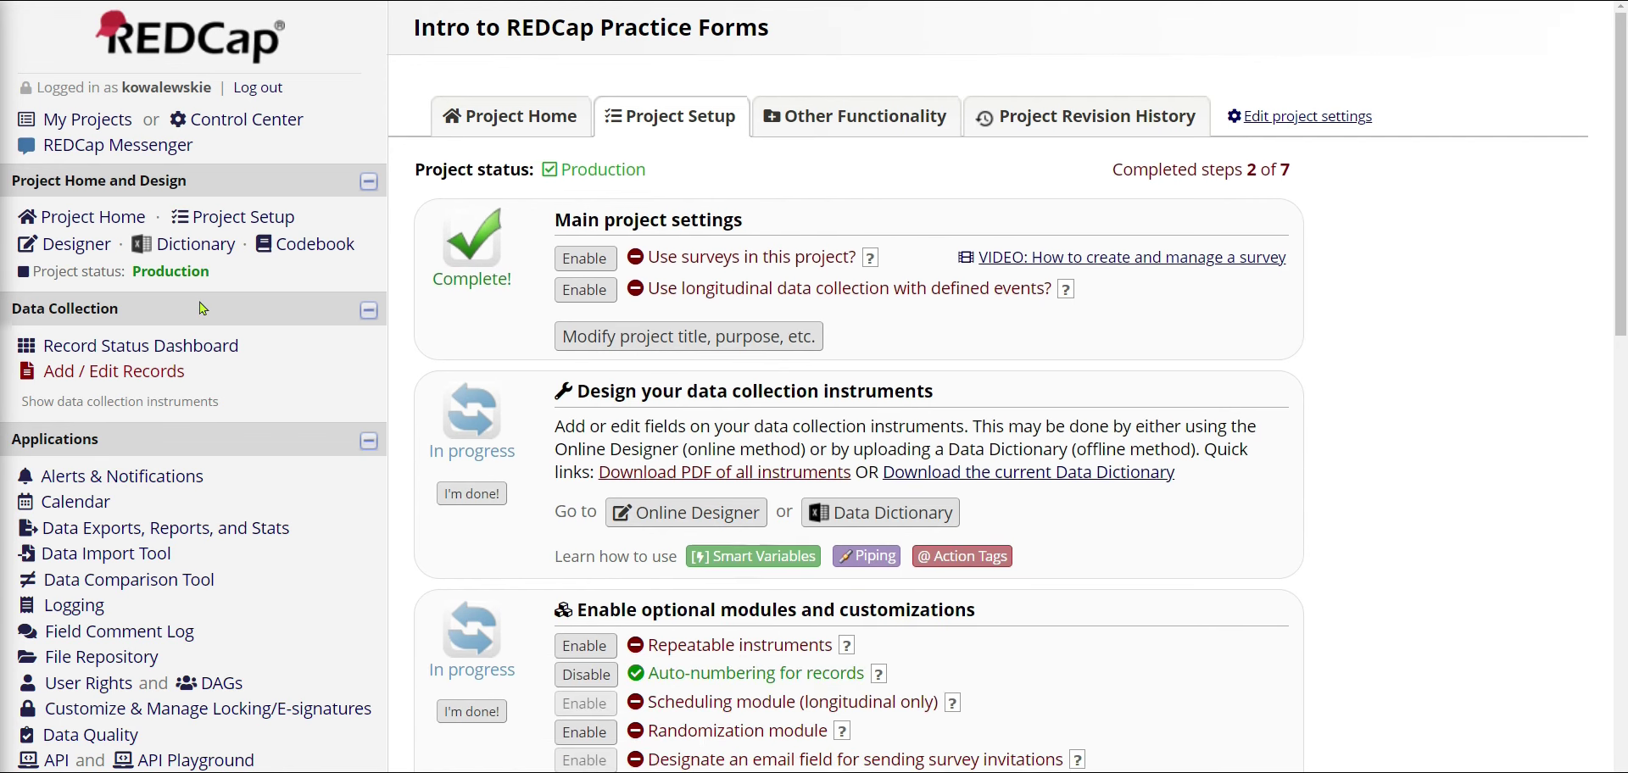
{"action": "left_click", "coordinate": [90, 252]}
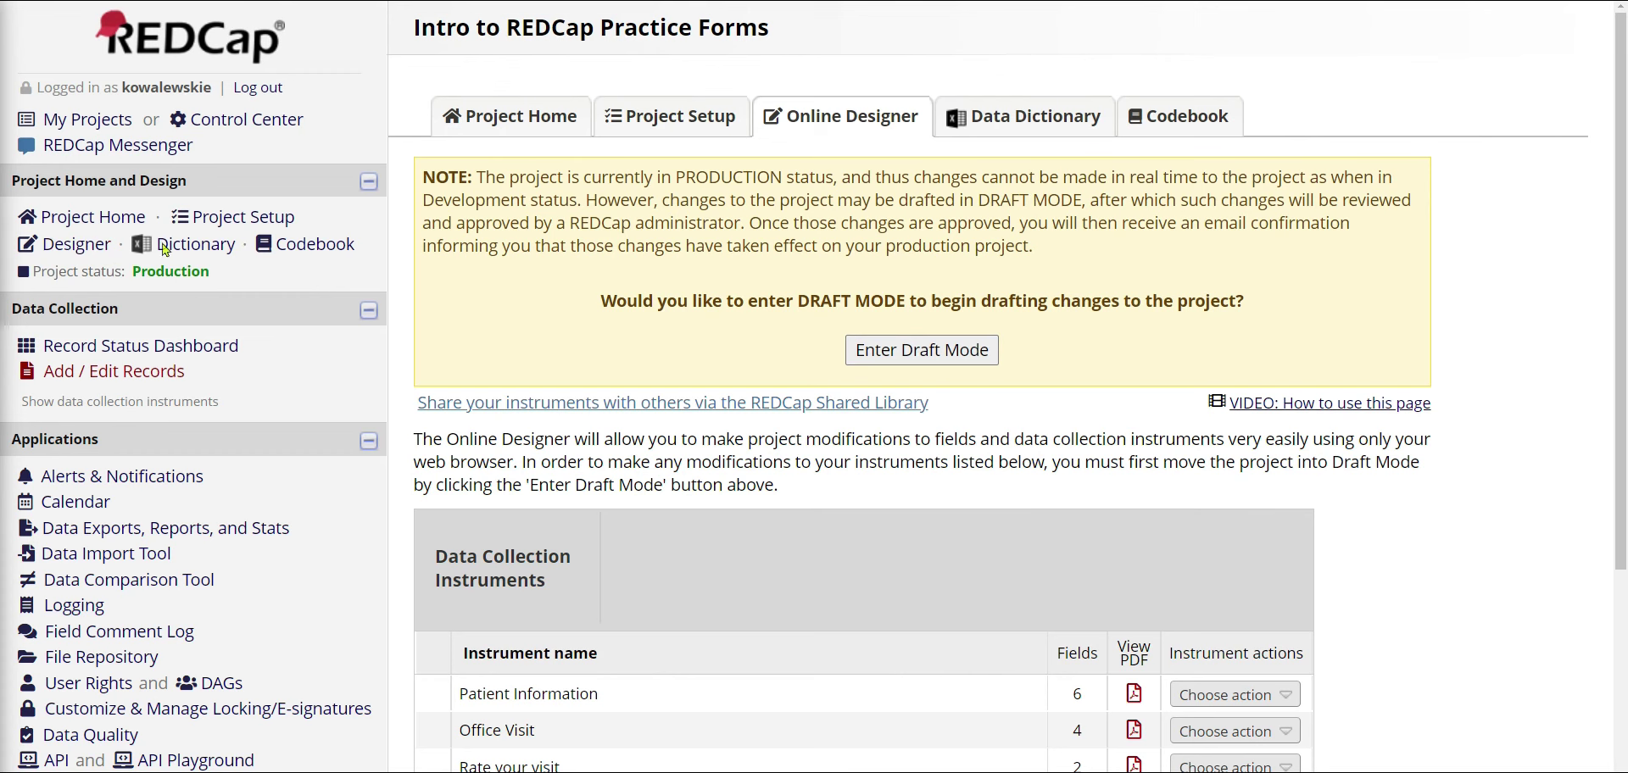
{"action": "left_click_drag", "start_coordinate": [487, 178], "coordinate": [1161, 254]}
{"action": "left_click", "coordinate": [1161, 255]}
{"action": "left_click_drag", "start_coordinate": [583, 179], "coordinate": [760, 181]}
{"action": "left_click", "coordinate": [1083, 212]}
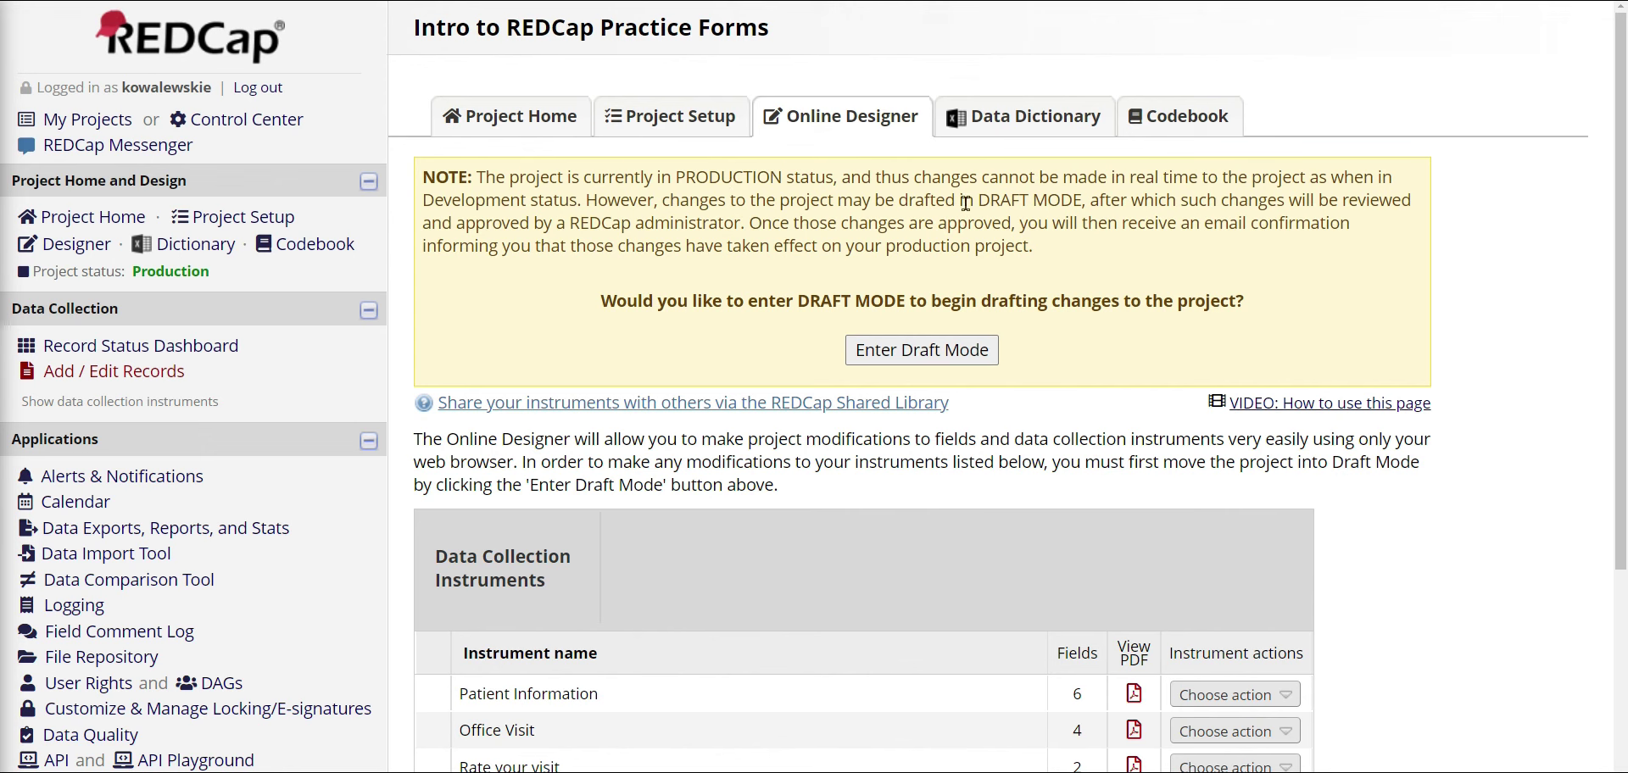
{"action": "left_click_drag", "start_coordinate": [978, 202], "coordinate": [1091, 202]}
{"action": "left_click", "coordinate": [1085, 202]}
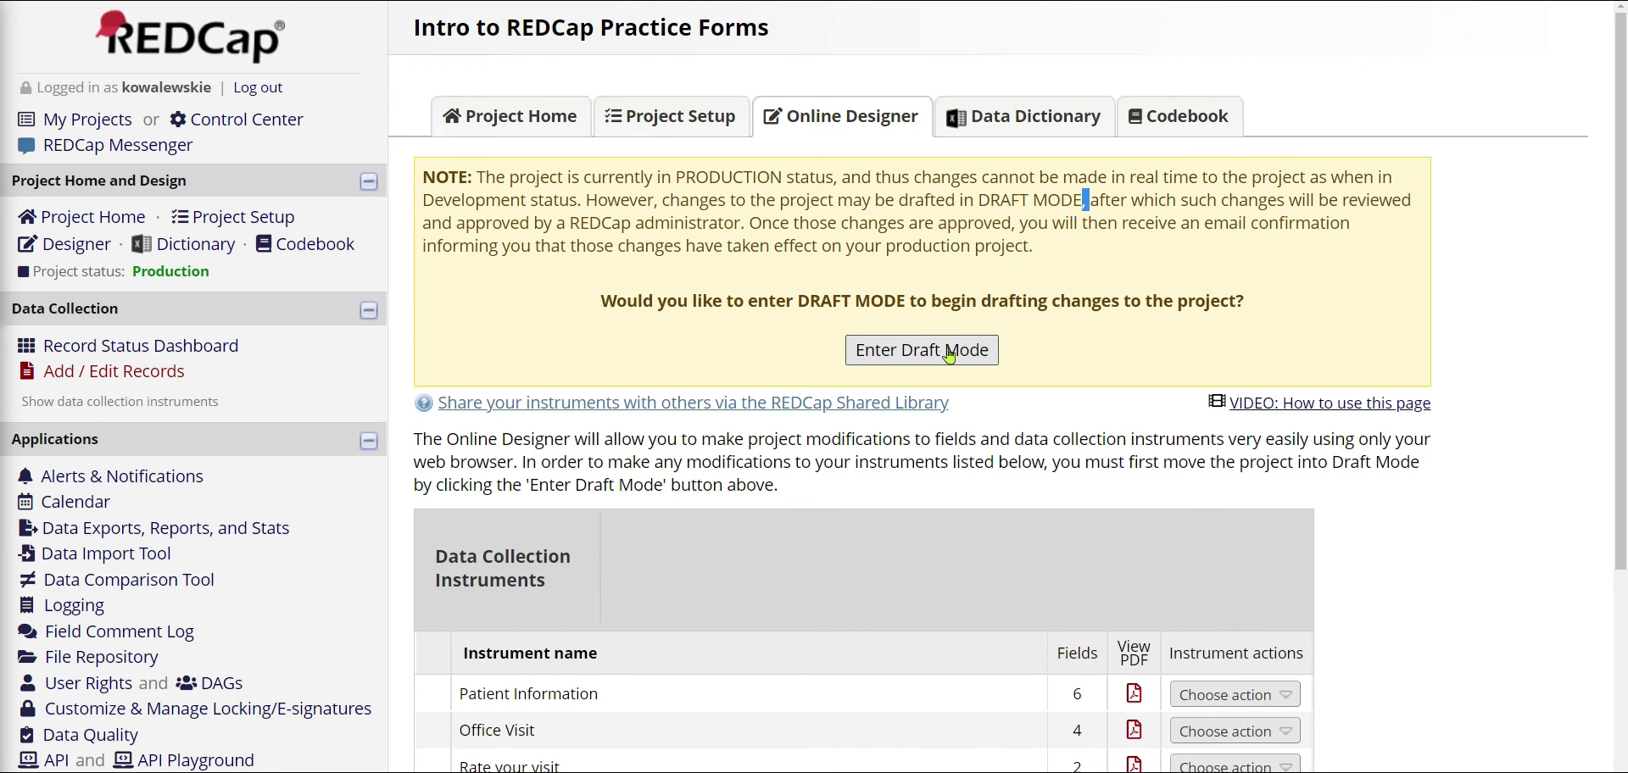
Try to open the Patient Information instrument for editing, and put the project into Draft Mode
{"action": "scroll", "coordinate": [599, 609], "scroll_direction": "down", "scroll_amount": 2}
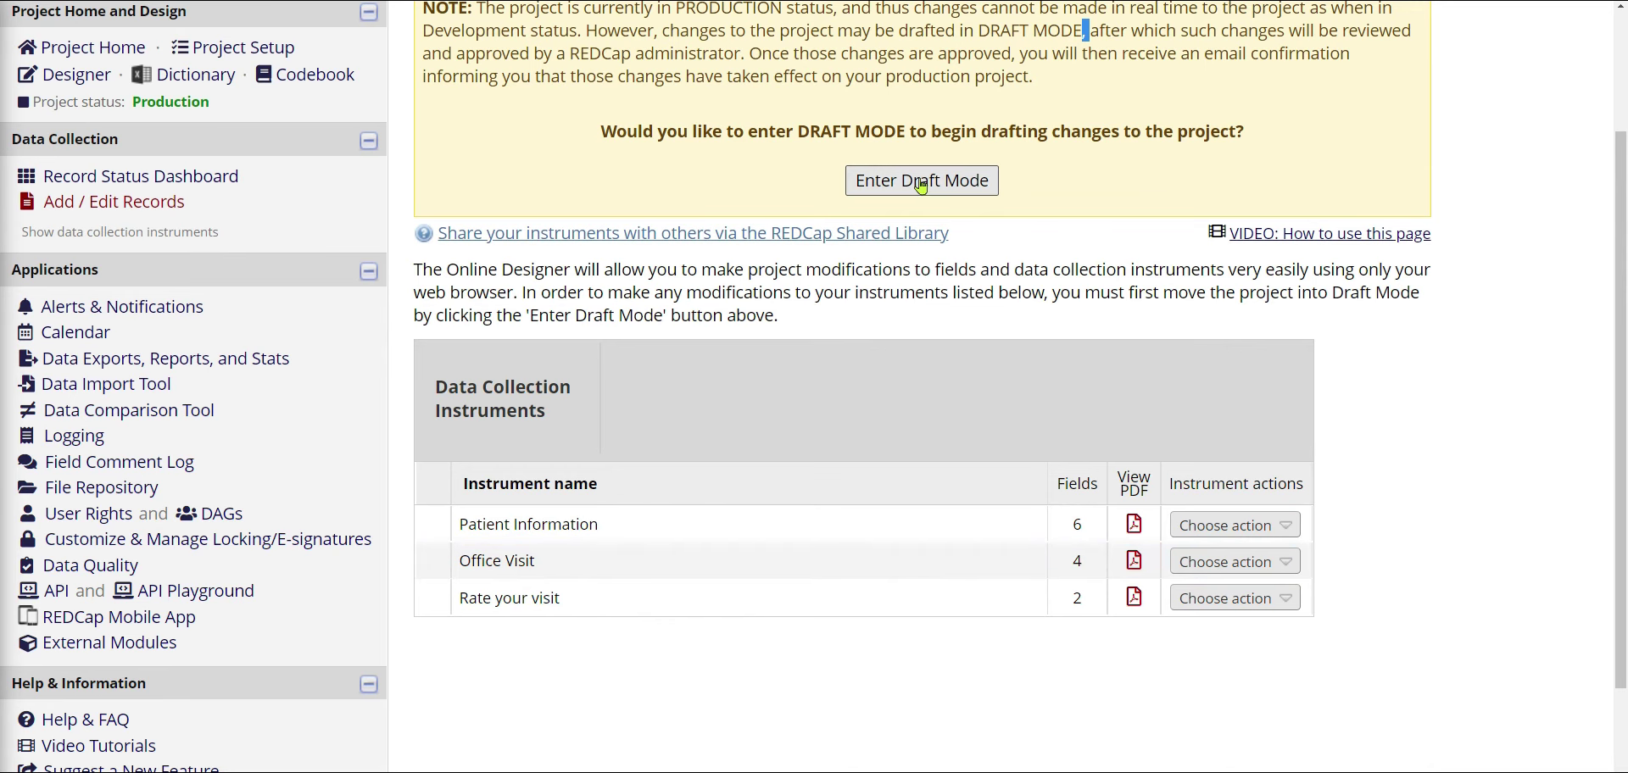
{"action": "left_click", "coordinate": [511, 524]}
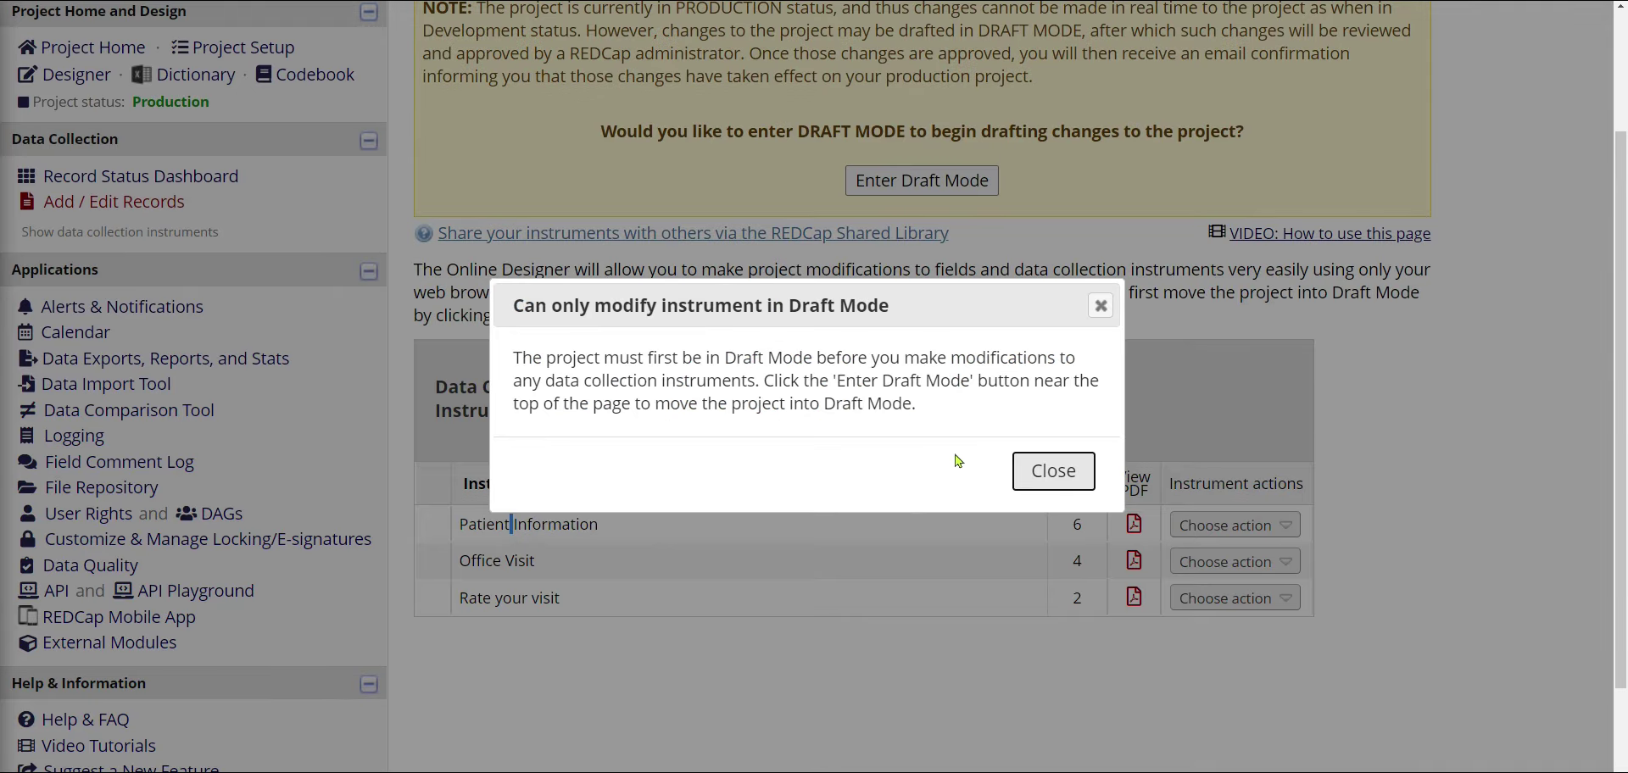
{"action": "left_click", "coordinate": [1044, 472]}
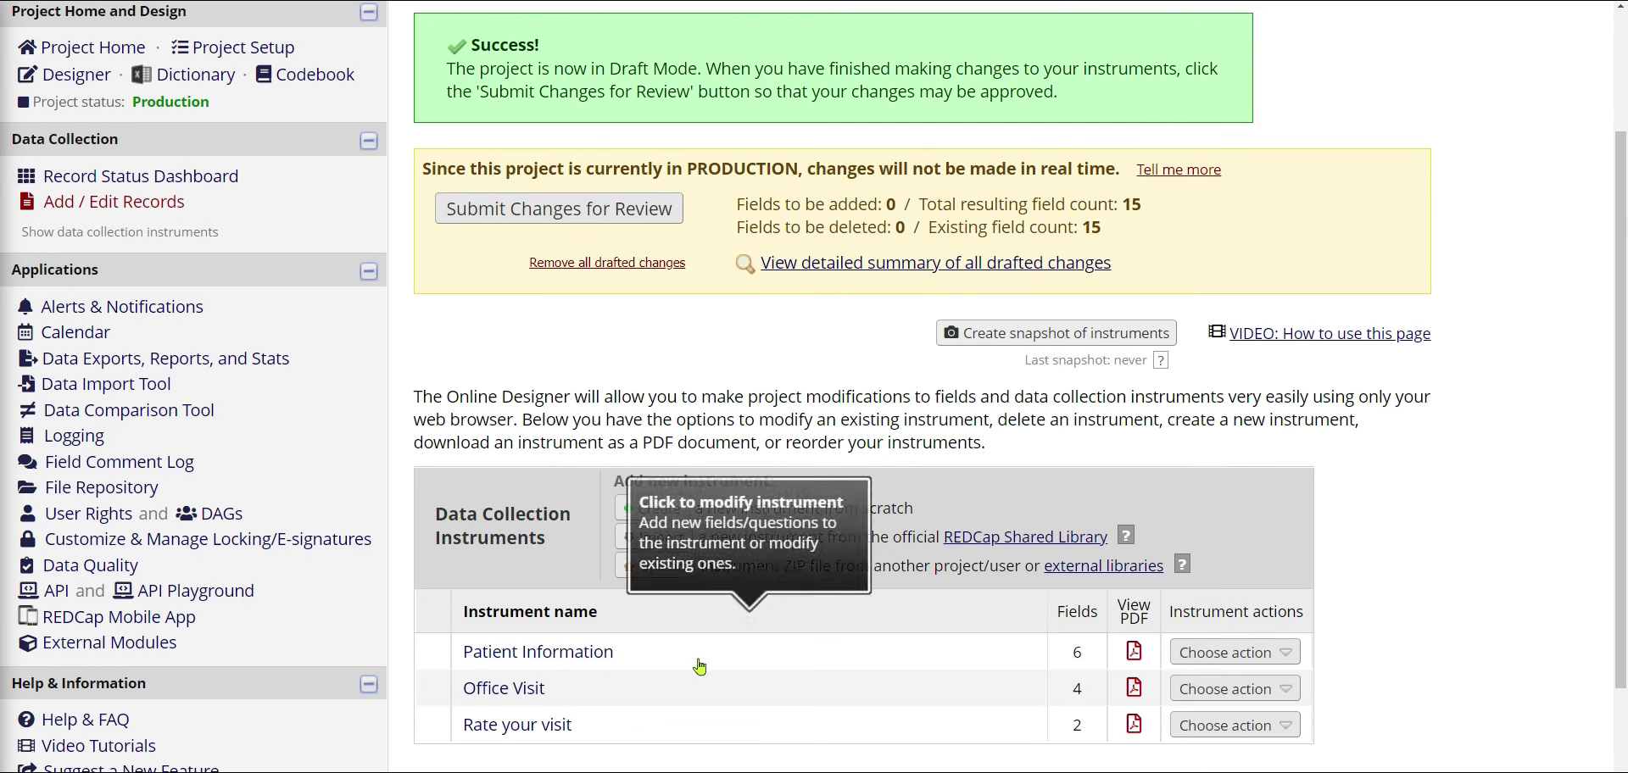
In the Patient Information instrument, add the choice "4, Arizona" after Washington in the State of Residence field and save it
{"action": "left_click", "coordinate": [576, 660]}
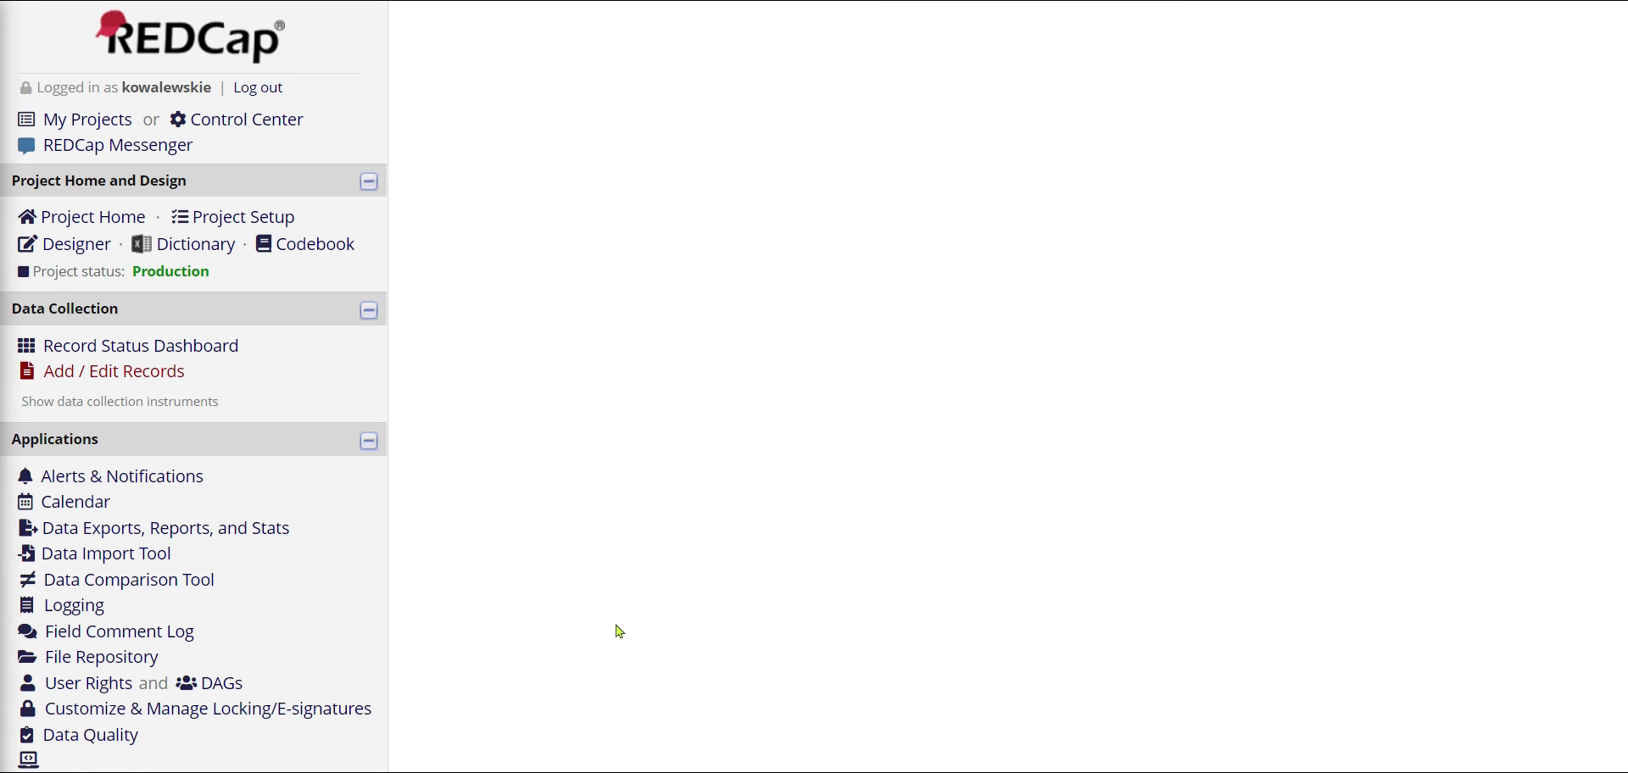
{"action": "scroll", "coordinate": [708, 508], "scroll_direction": "down", "scroll_amount": 8}
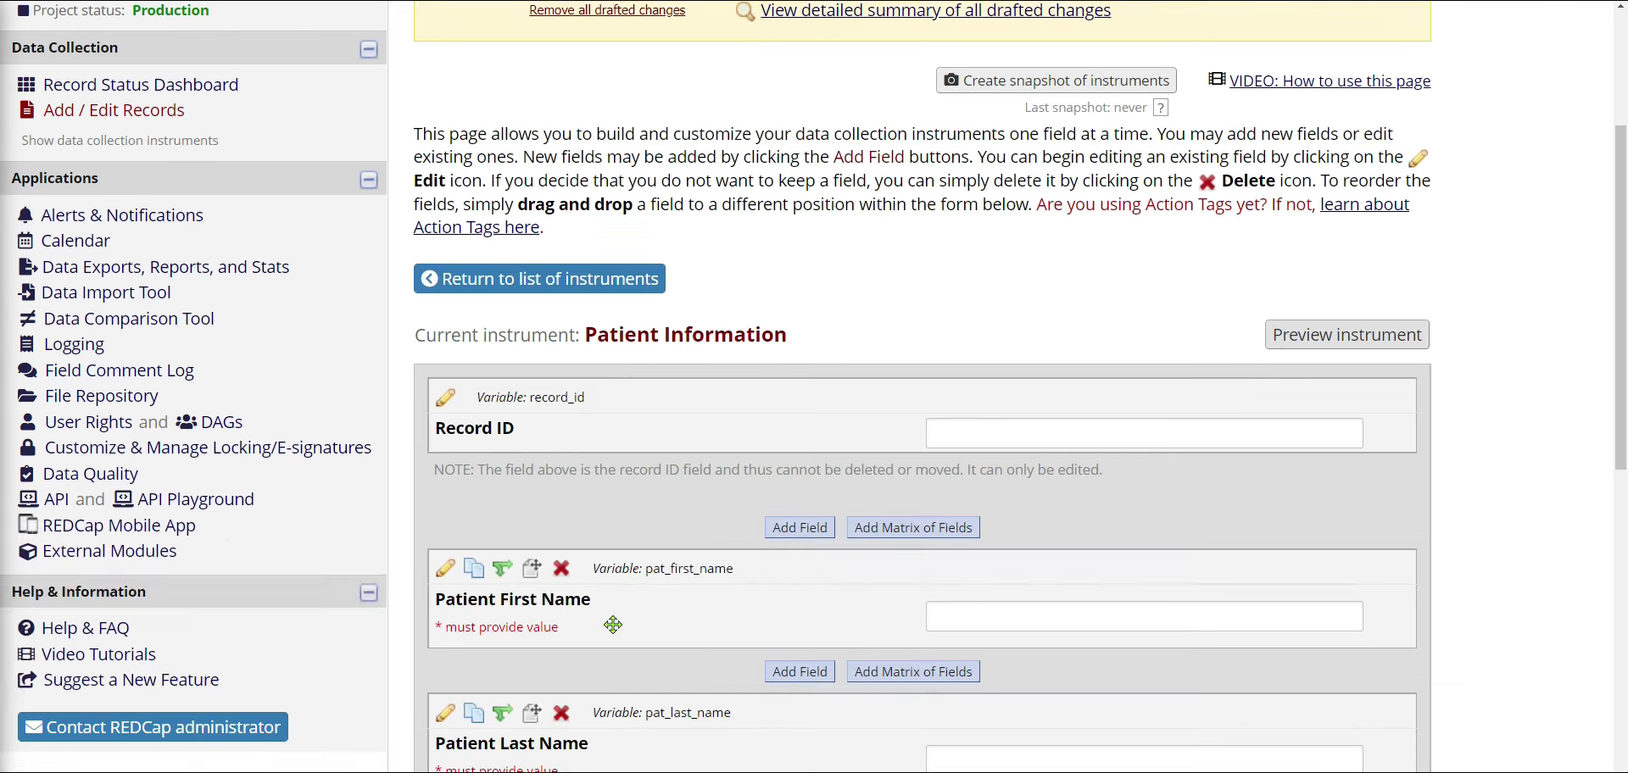
{"action": "scroll", "coordinate": [708, 509], "scroll_direction": "down", "scroll_amount": 2}
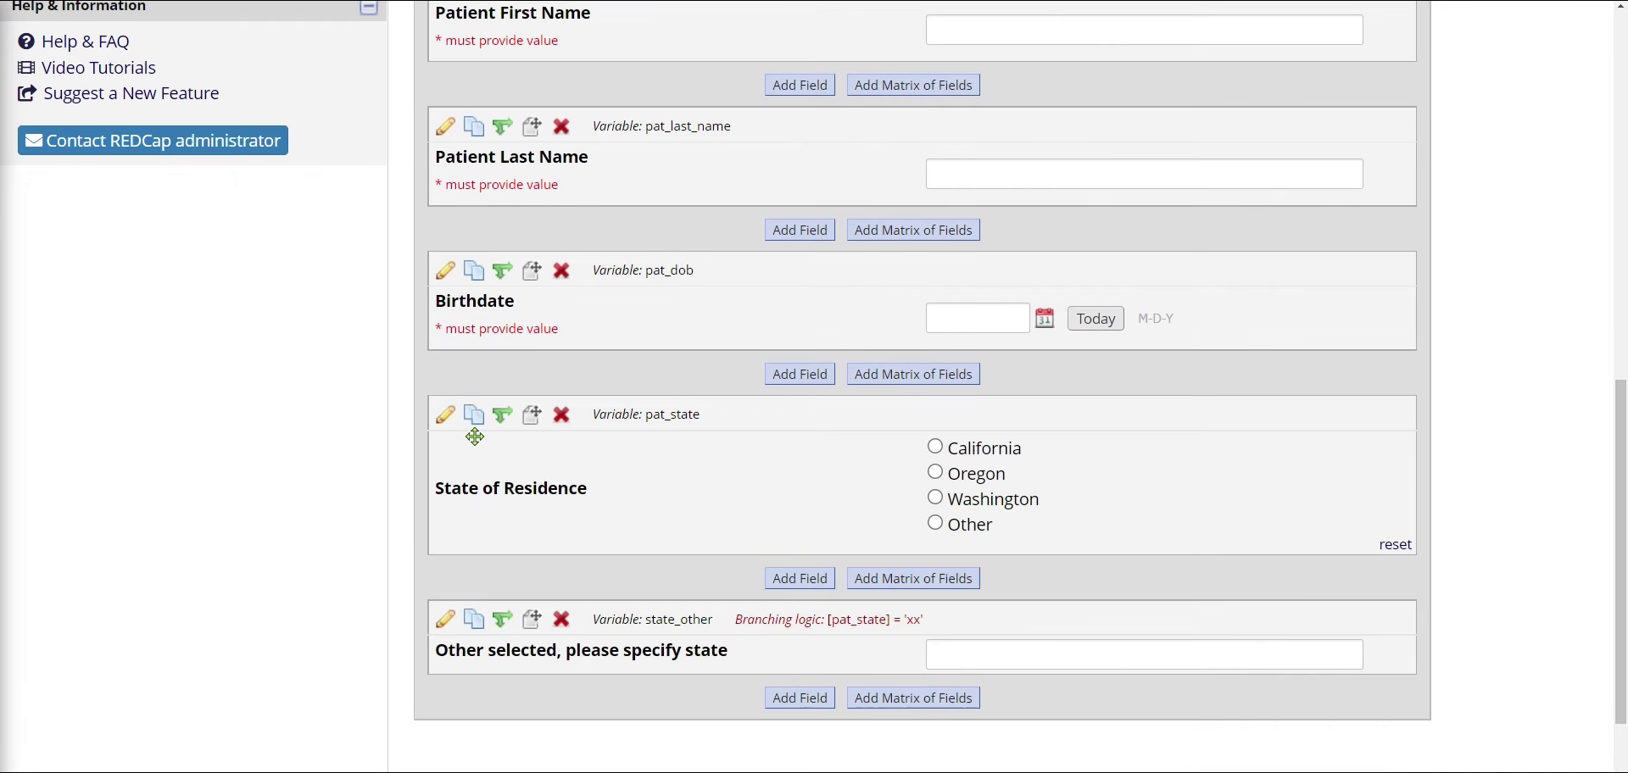
{"action": "left_click", "coordinate": [445, 419]}
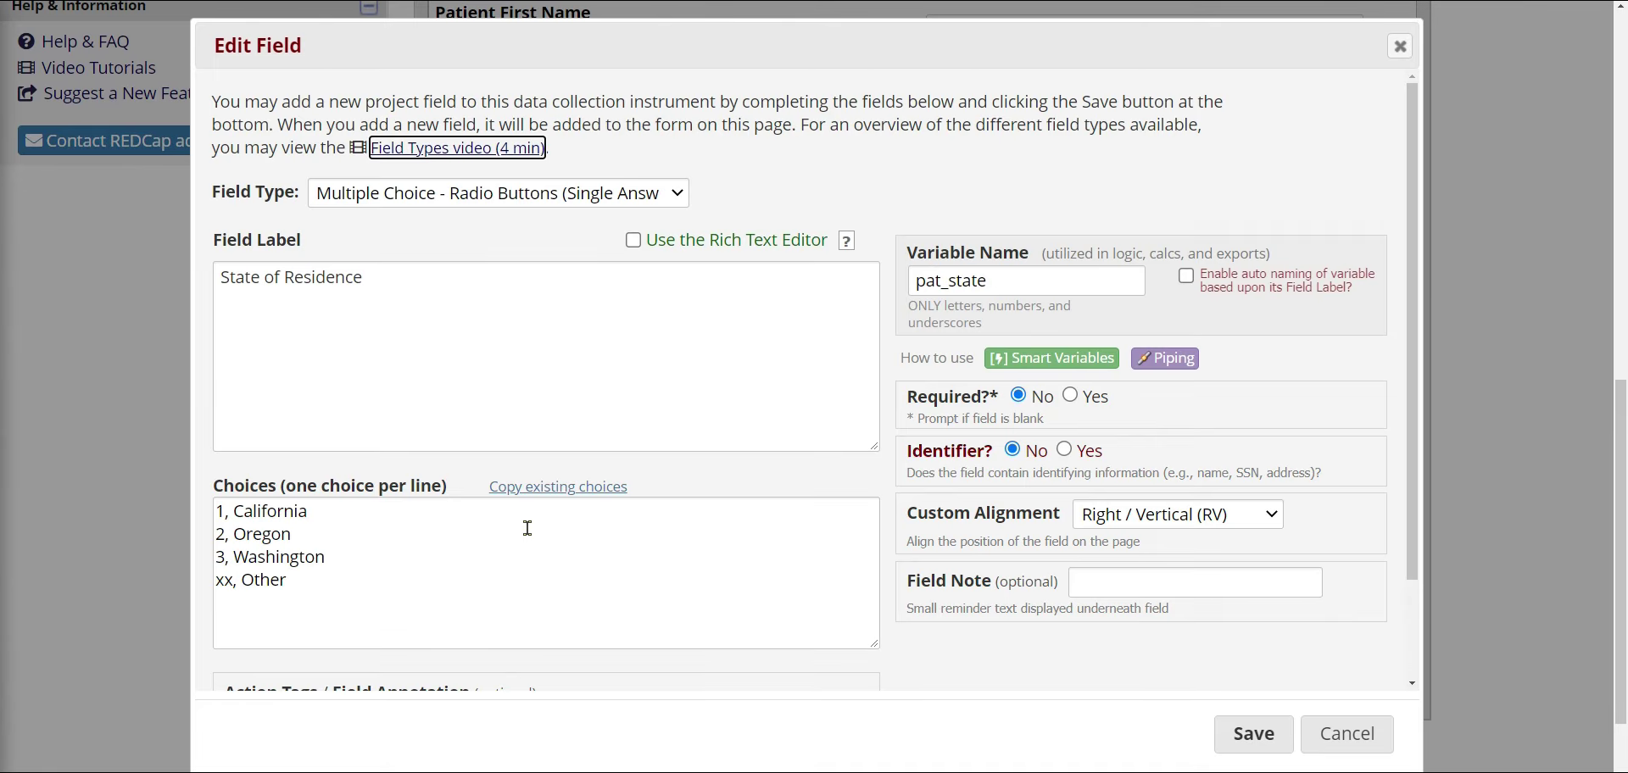
{"action": "left_click", "coordinate": [360, 564]}
{"action": "key", "text": "Return"}
{"action": "type", "text": "4, "}
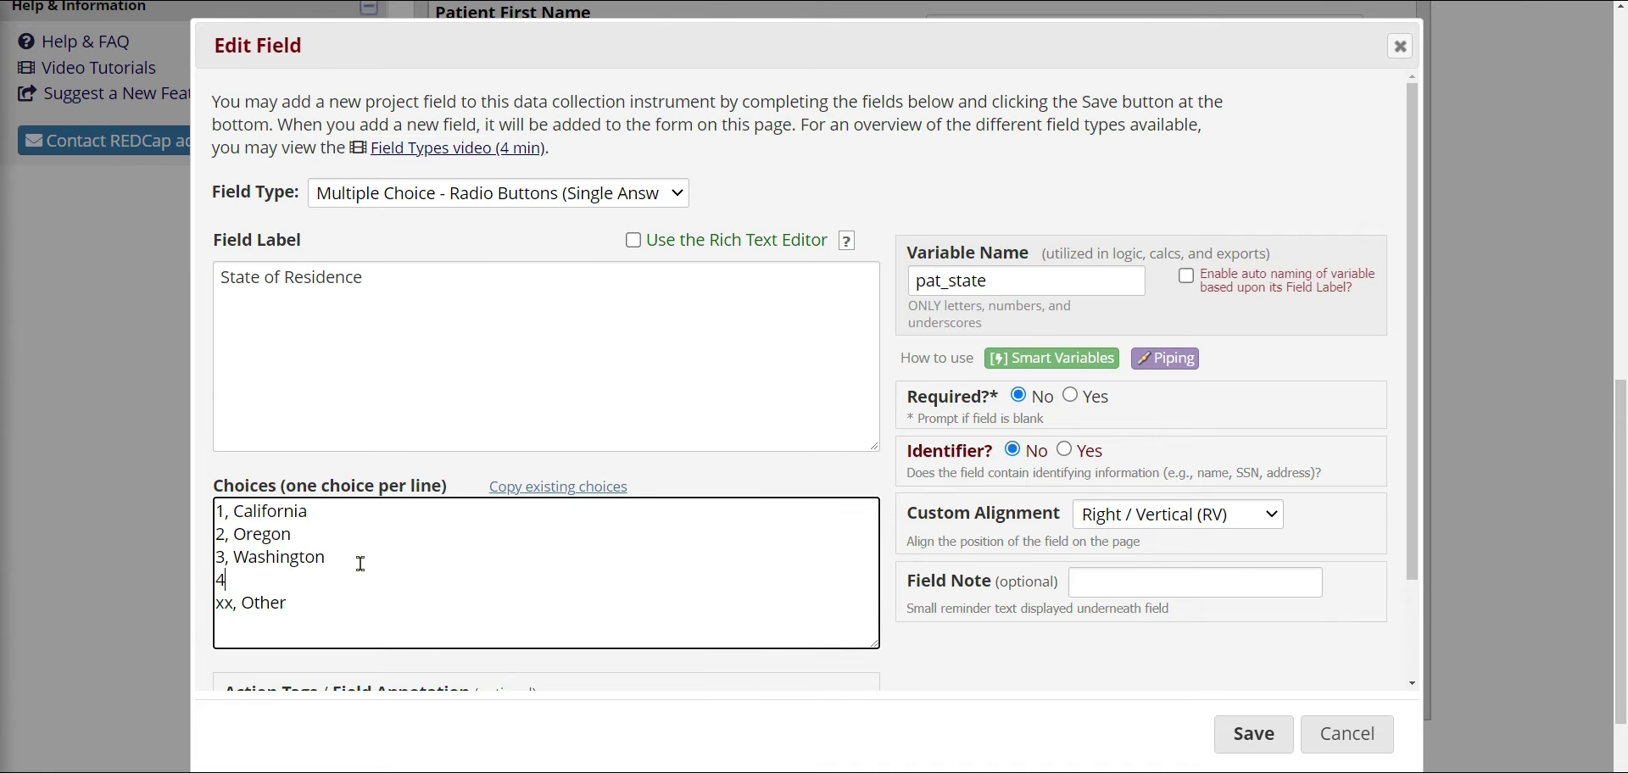
{"action": "type", "text": "Arizona"}
{"action": "left_click", "coordinate": [1244, 747]}
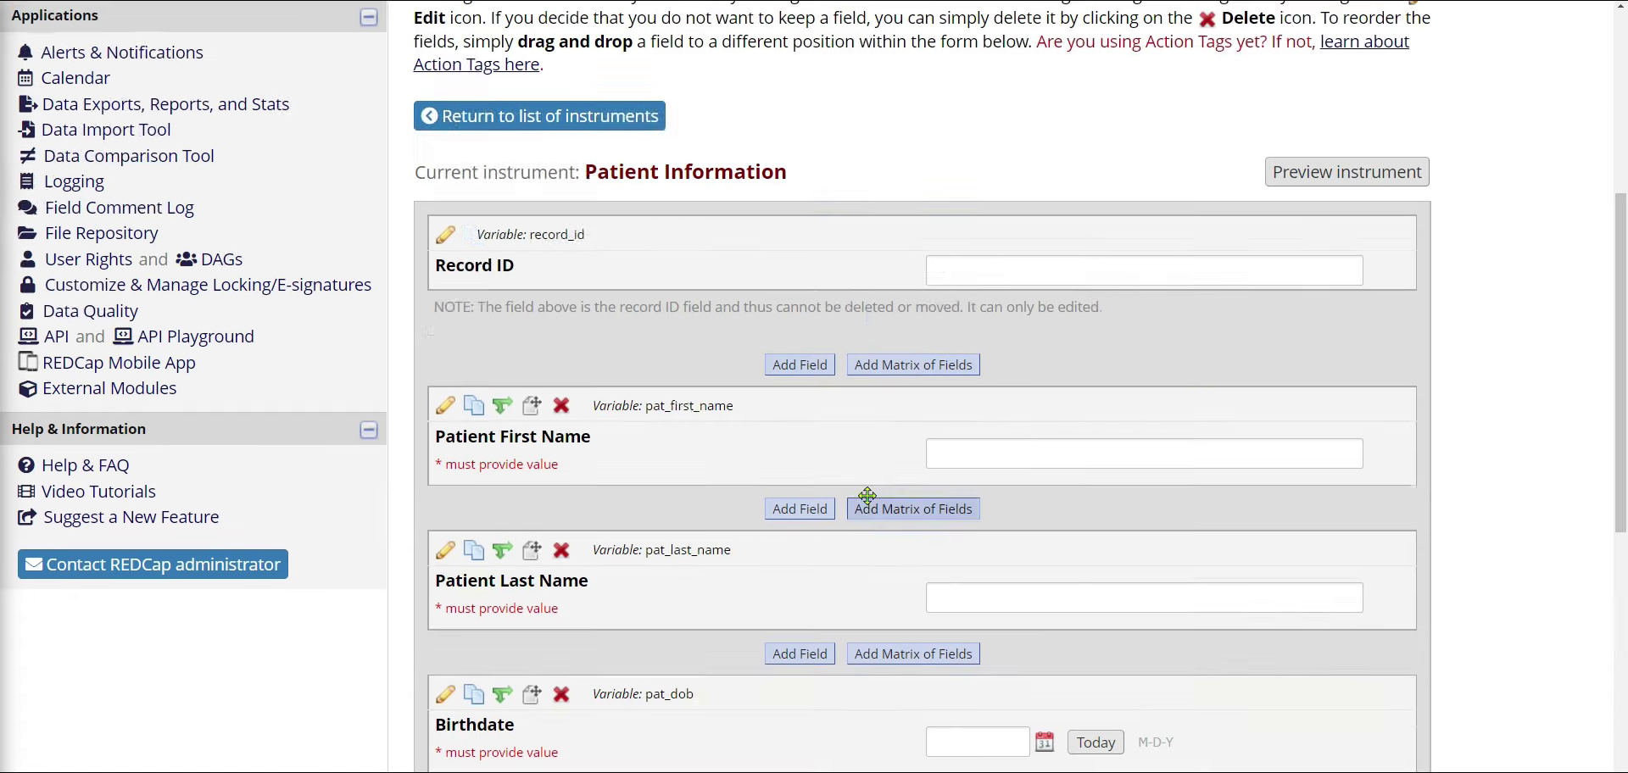
Review the drafted Patient Information fields, the project status and the summary of drafted changes
{"action": "scroll", "coordinate": [903, 500], "scroll_direction": "up", "scroll_amount": 10}
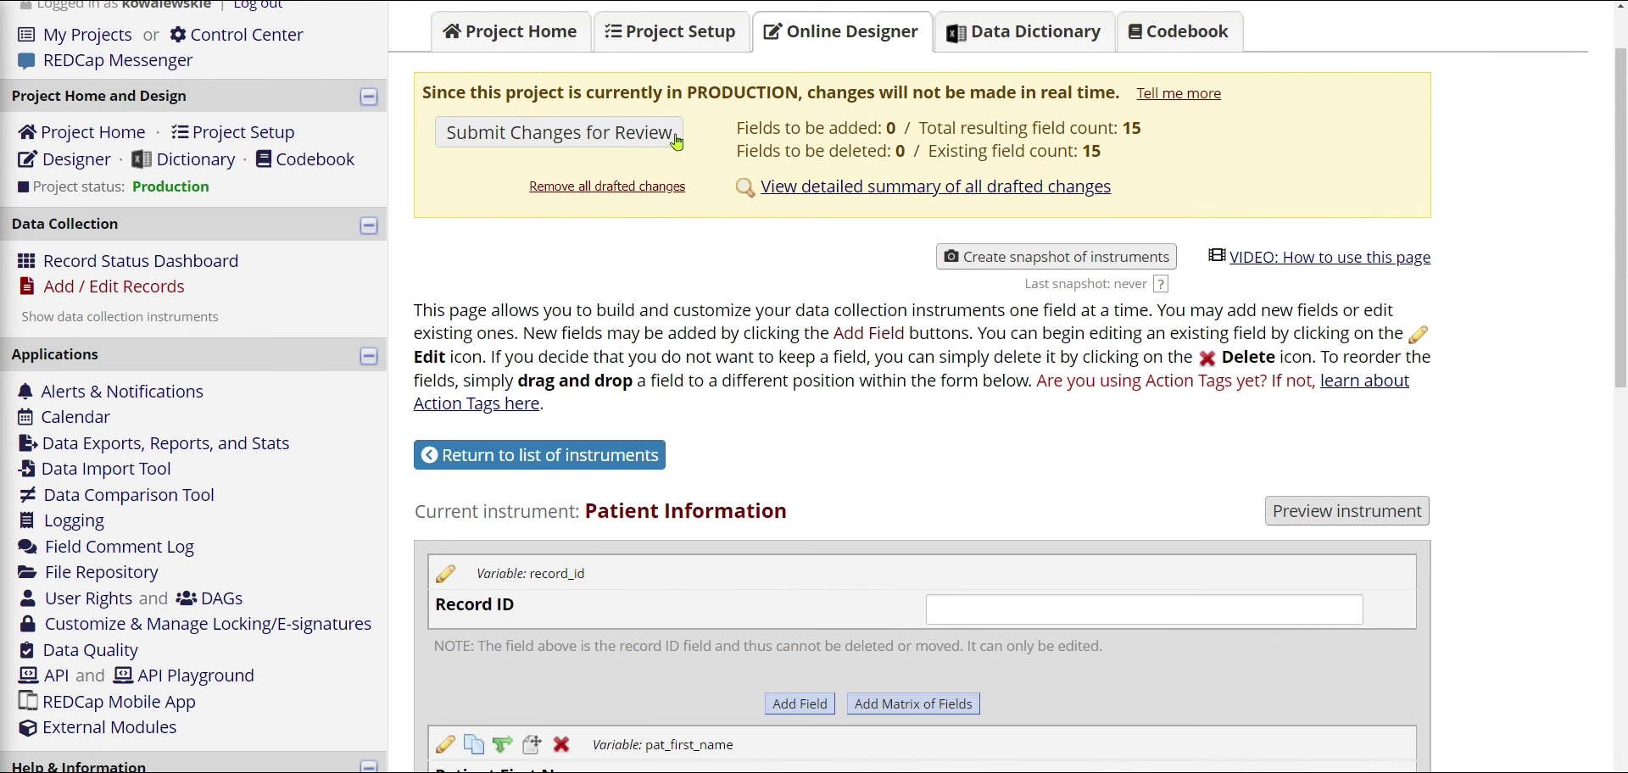
{"action": "scroll", "coordinate": [677, 143], "scroll_direction": "down", "scroll_amount": 6}
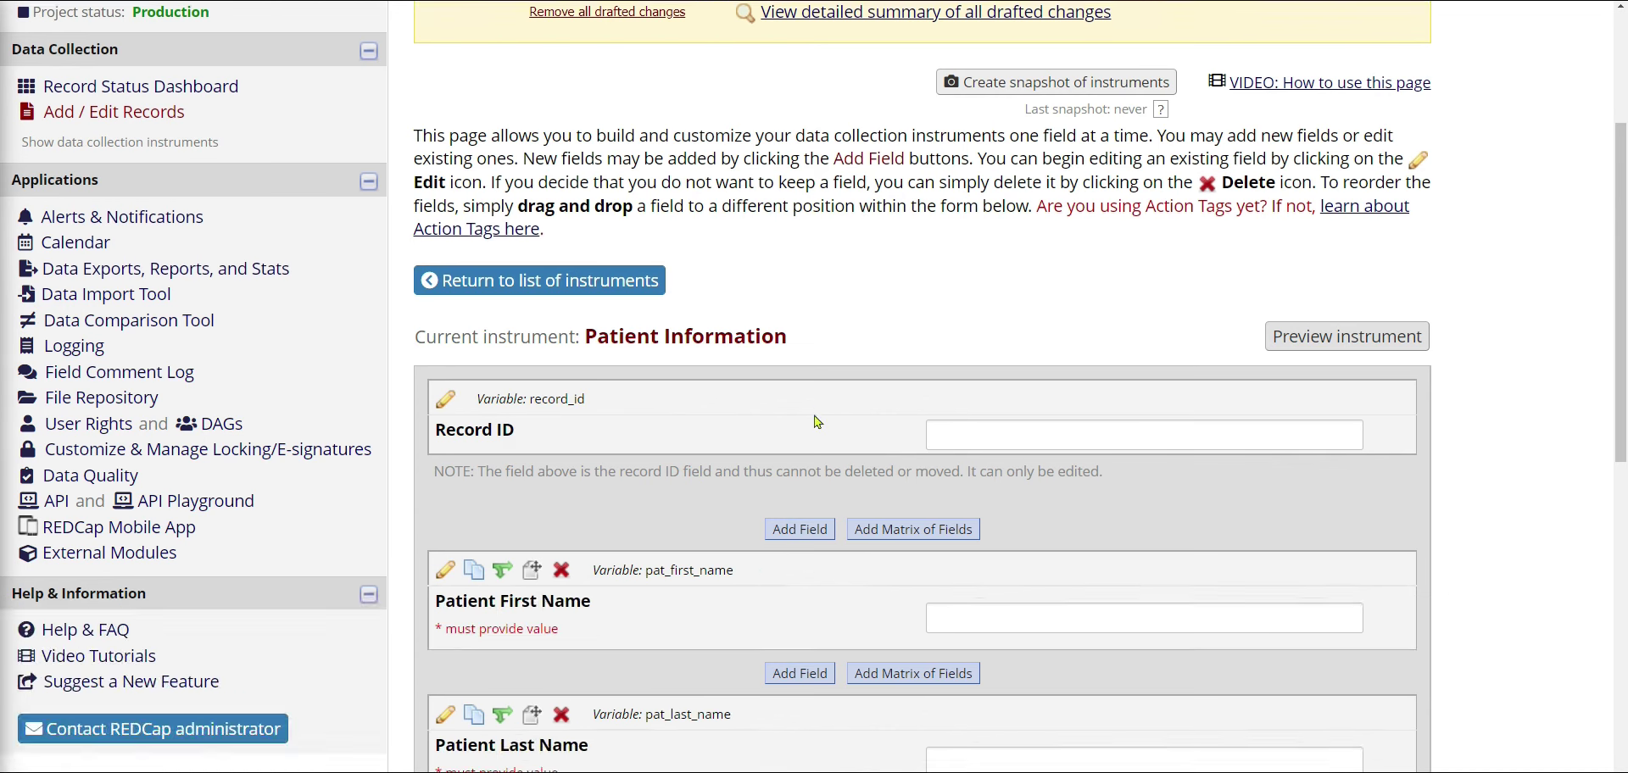
{"action": "scroll", "coordinate": [644, 442], "scroll_direction": "down", "scroll_amount": 3}
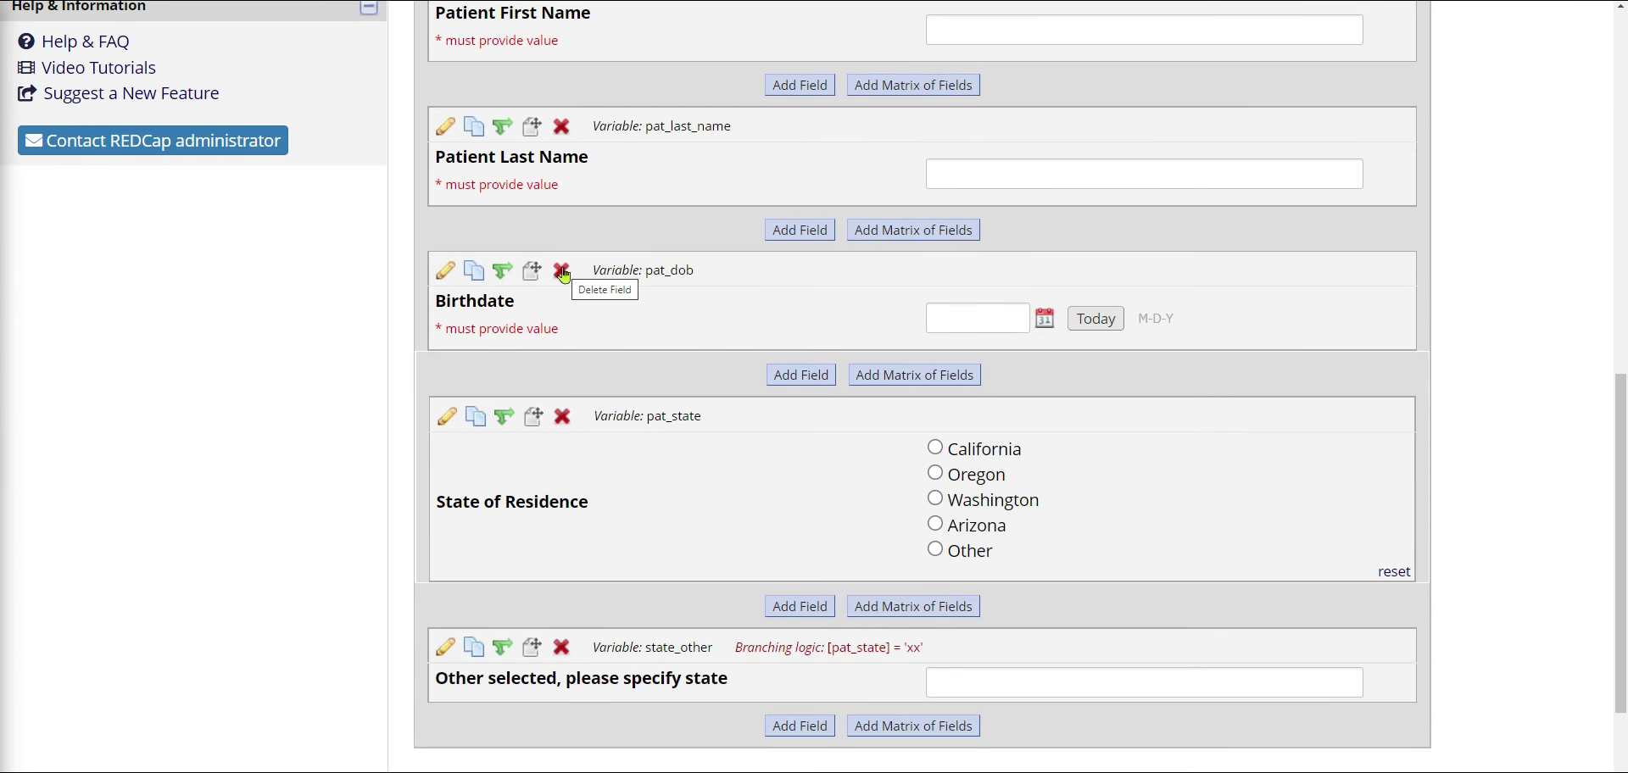
{"action": "scroll", "coordinate": [551, 314], "scroll_direction": "up", "scroll_amount": 7}
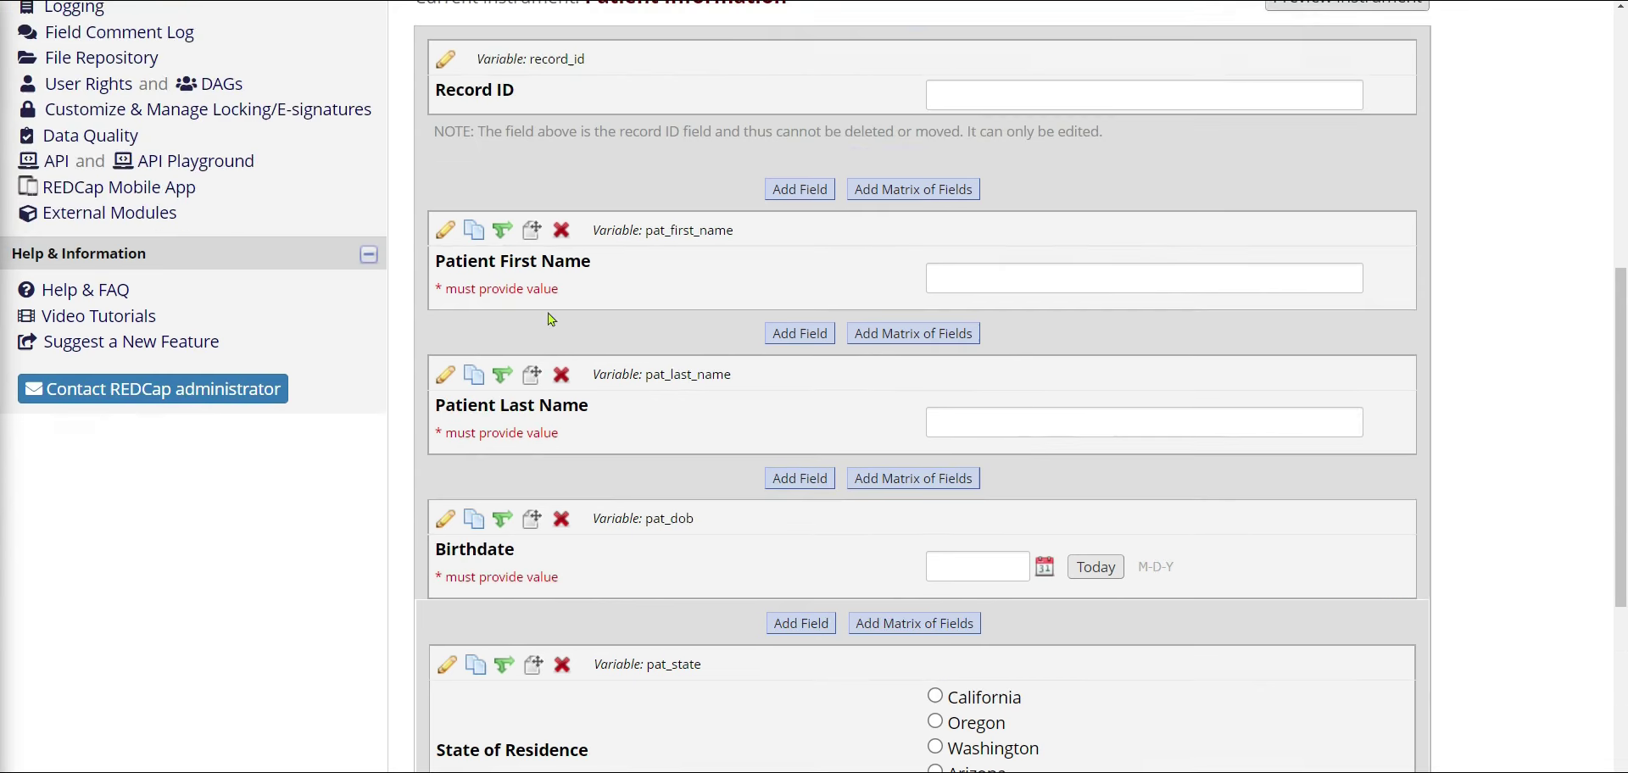
{"action": "scroll", "coordinate": [221, 263], "scroll_direction": "up", "scroll_amount": 2}
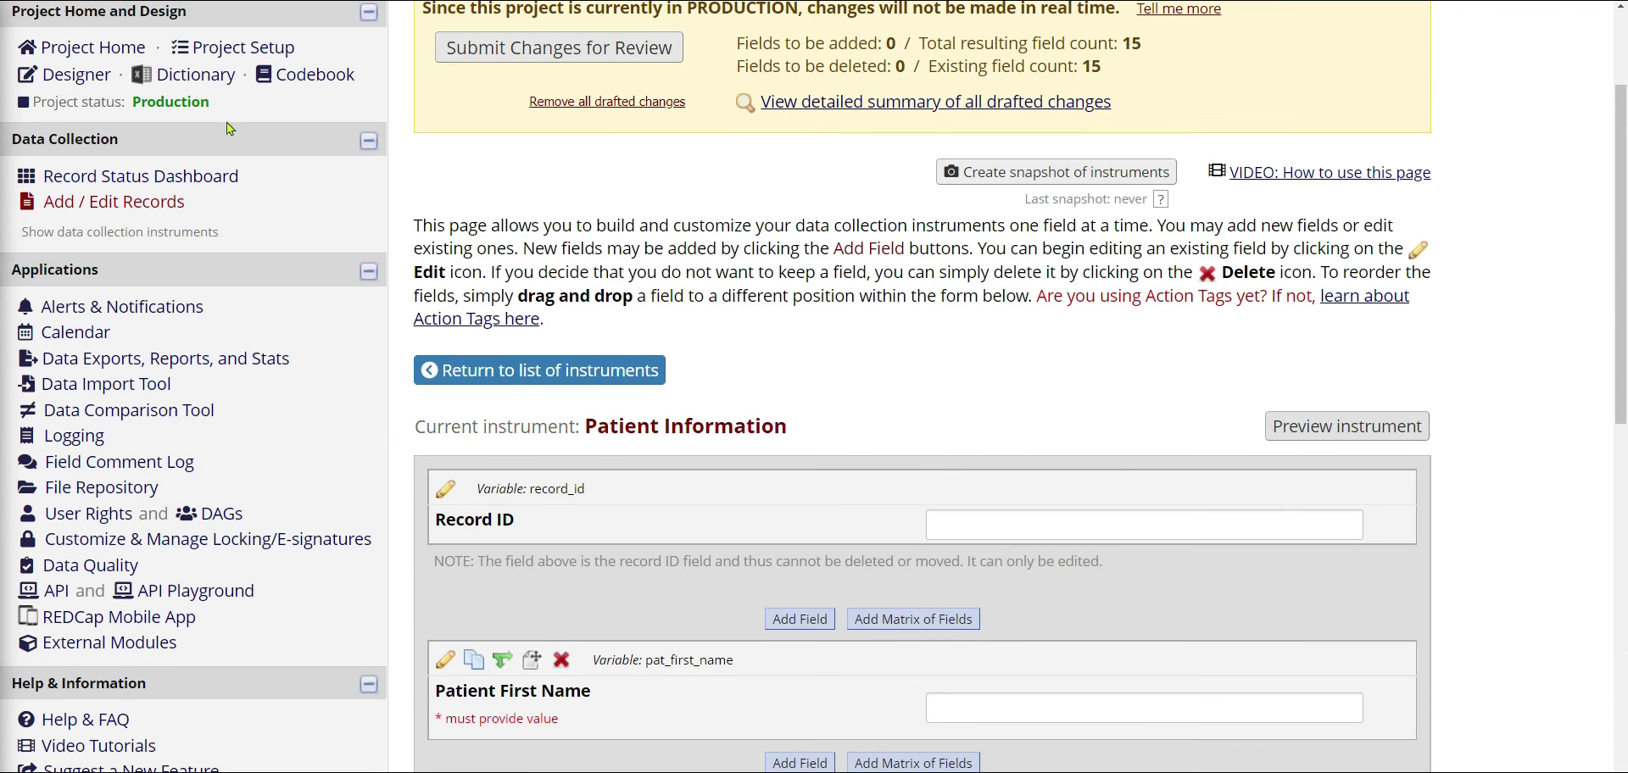
{"action": "double_click", "coordinate": [127, 100]}
{"action": "left_click", "coordinate": [165, 96]}
{"action": "scroll", "coordinate": [531, 146], "scroll_direction": "up", "scroll_amount": 1}
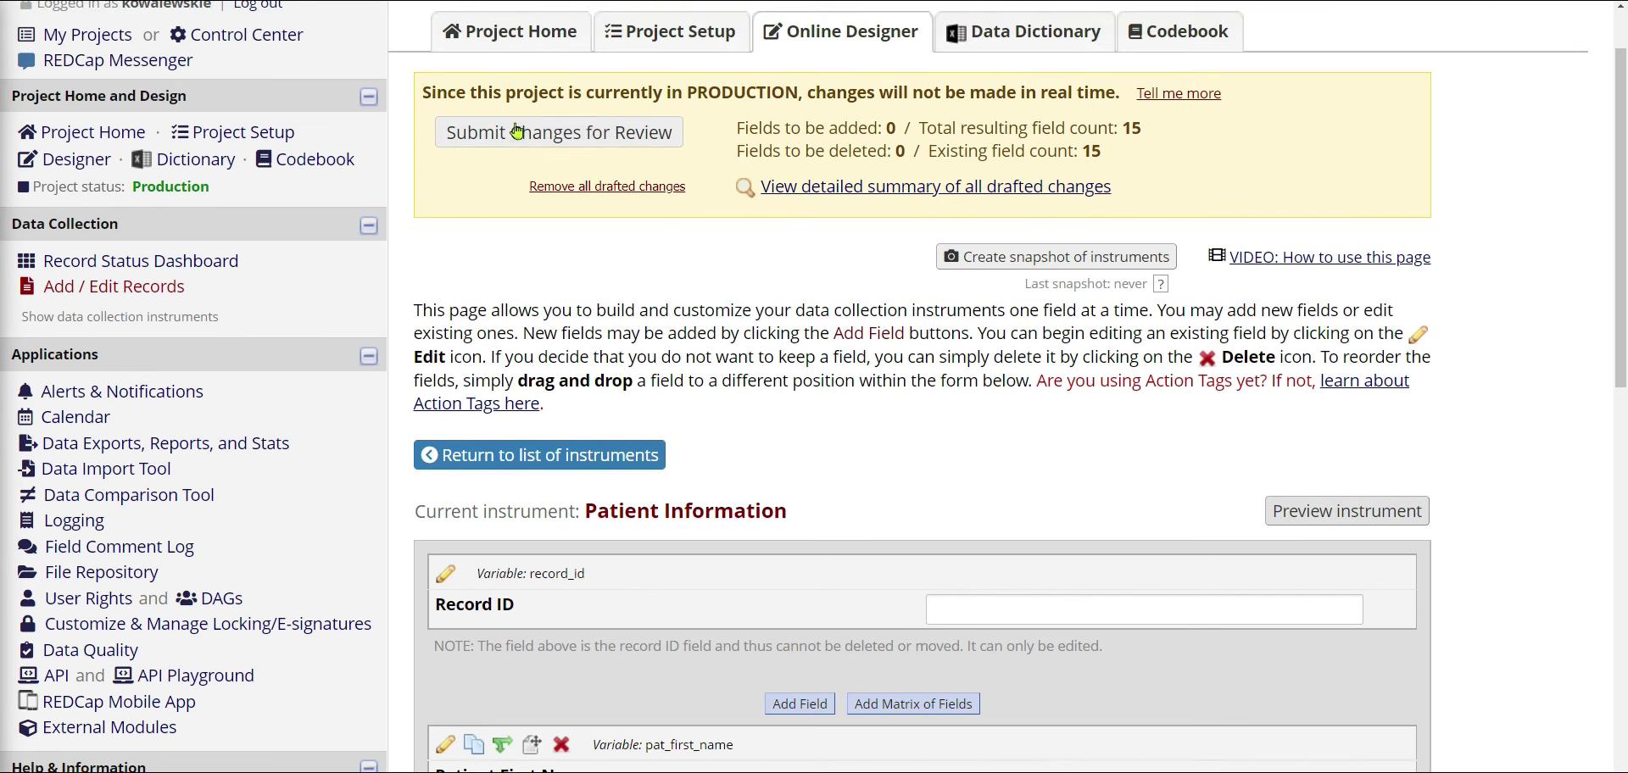